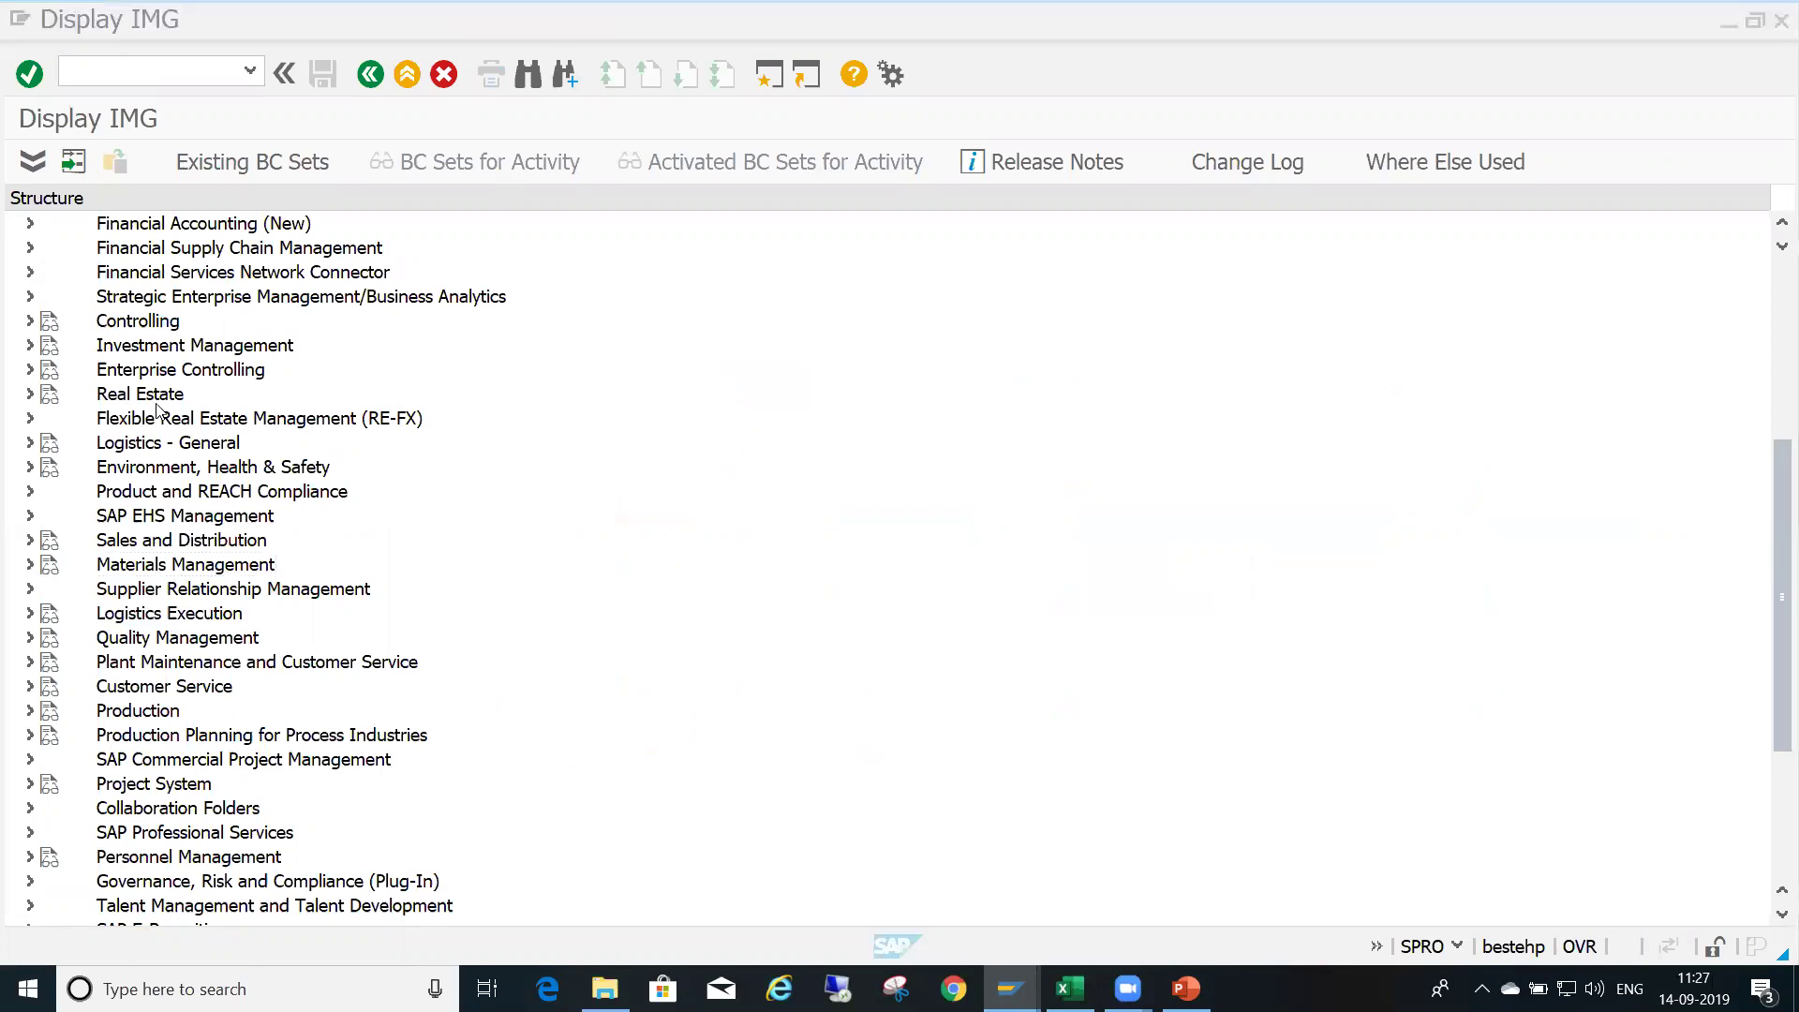
Expand Materials Management, Purchasing, Purchase Order and Set up Stock Transport Order in the IMG structure and select Define Shipping Data for Plants
left_click(29, 566)
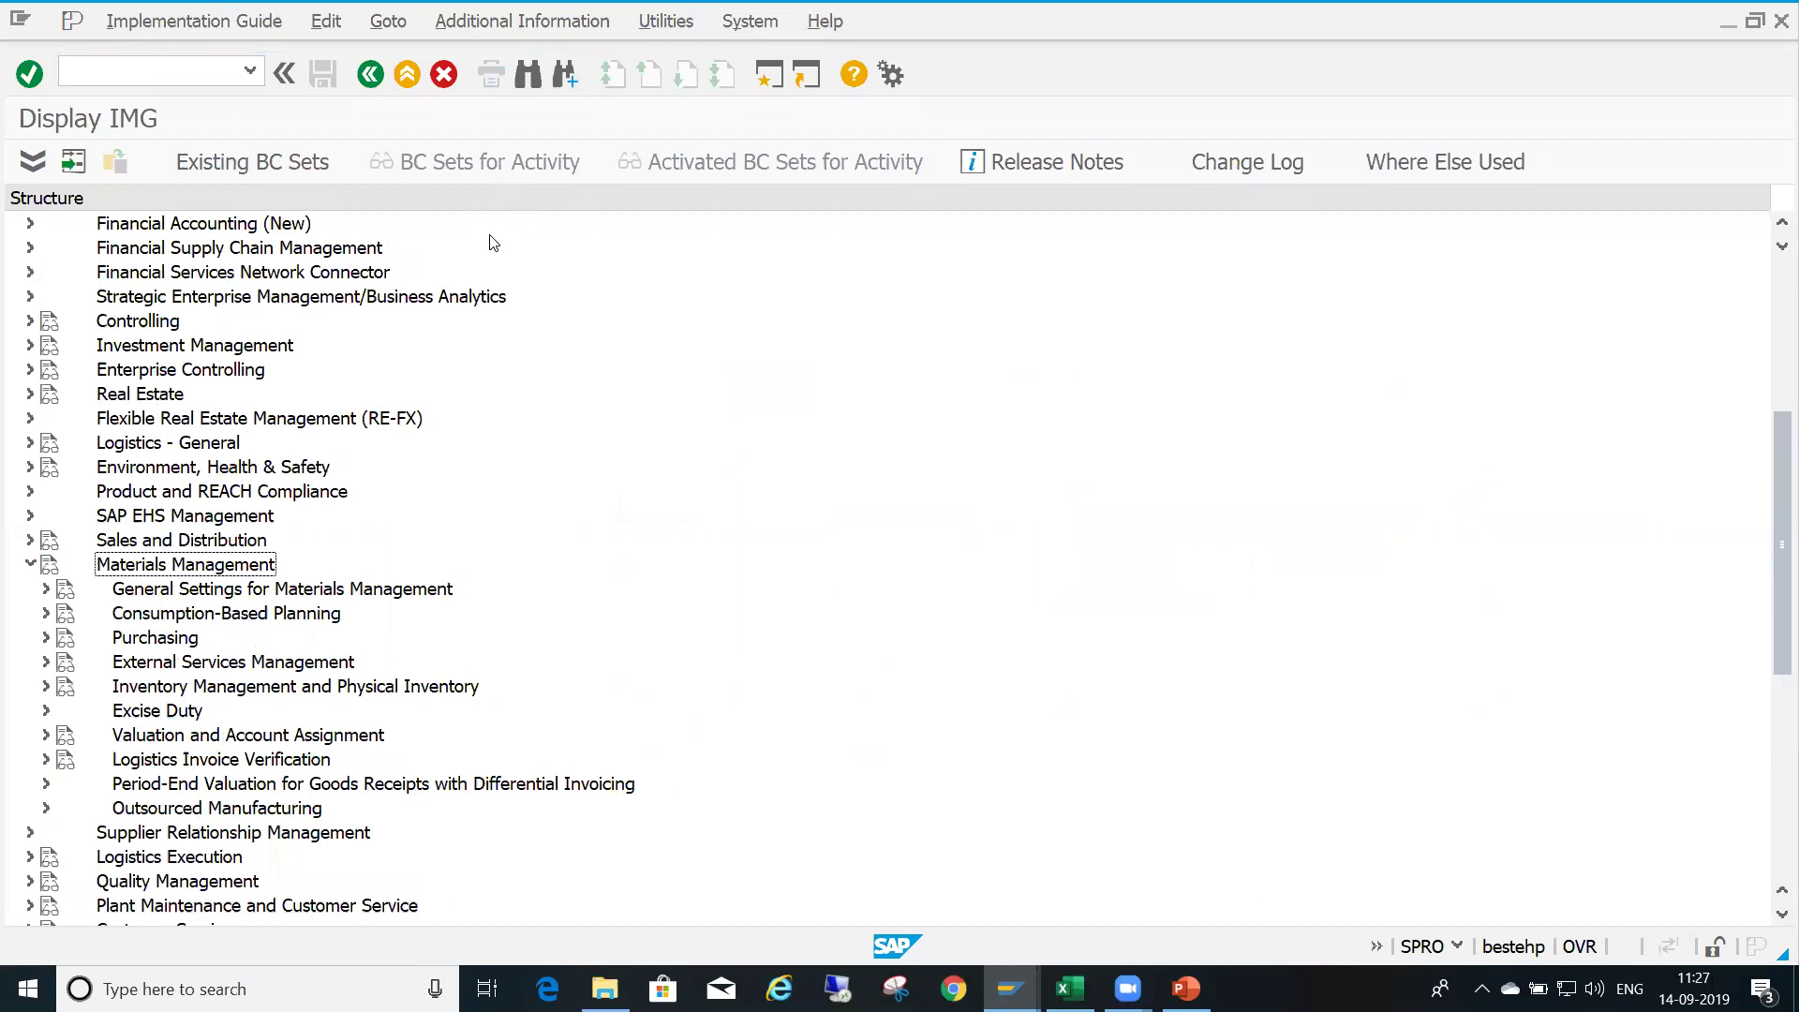
left_click(45, 639)
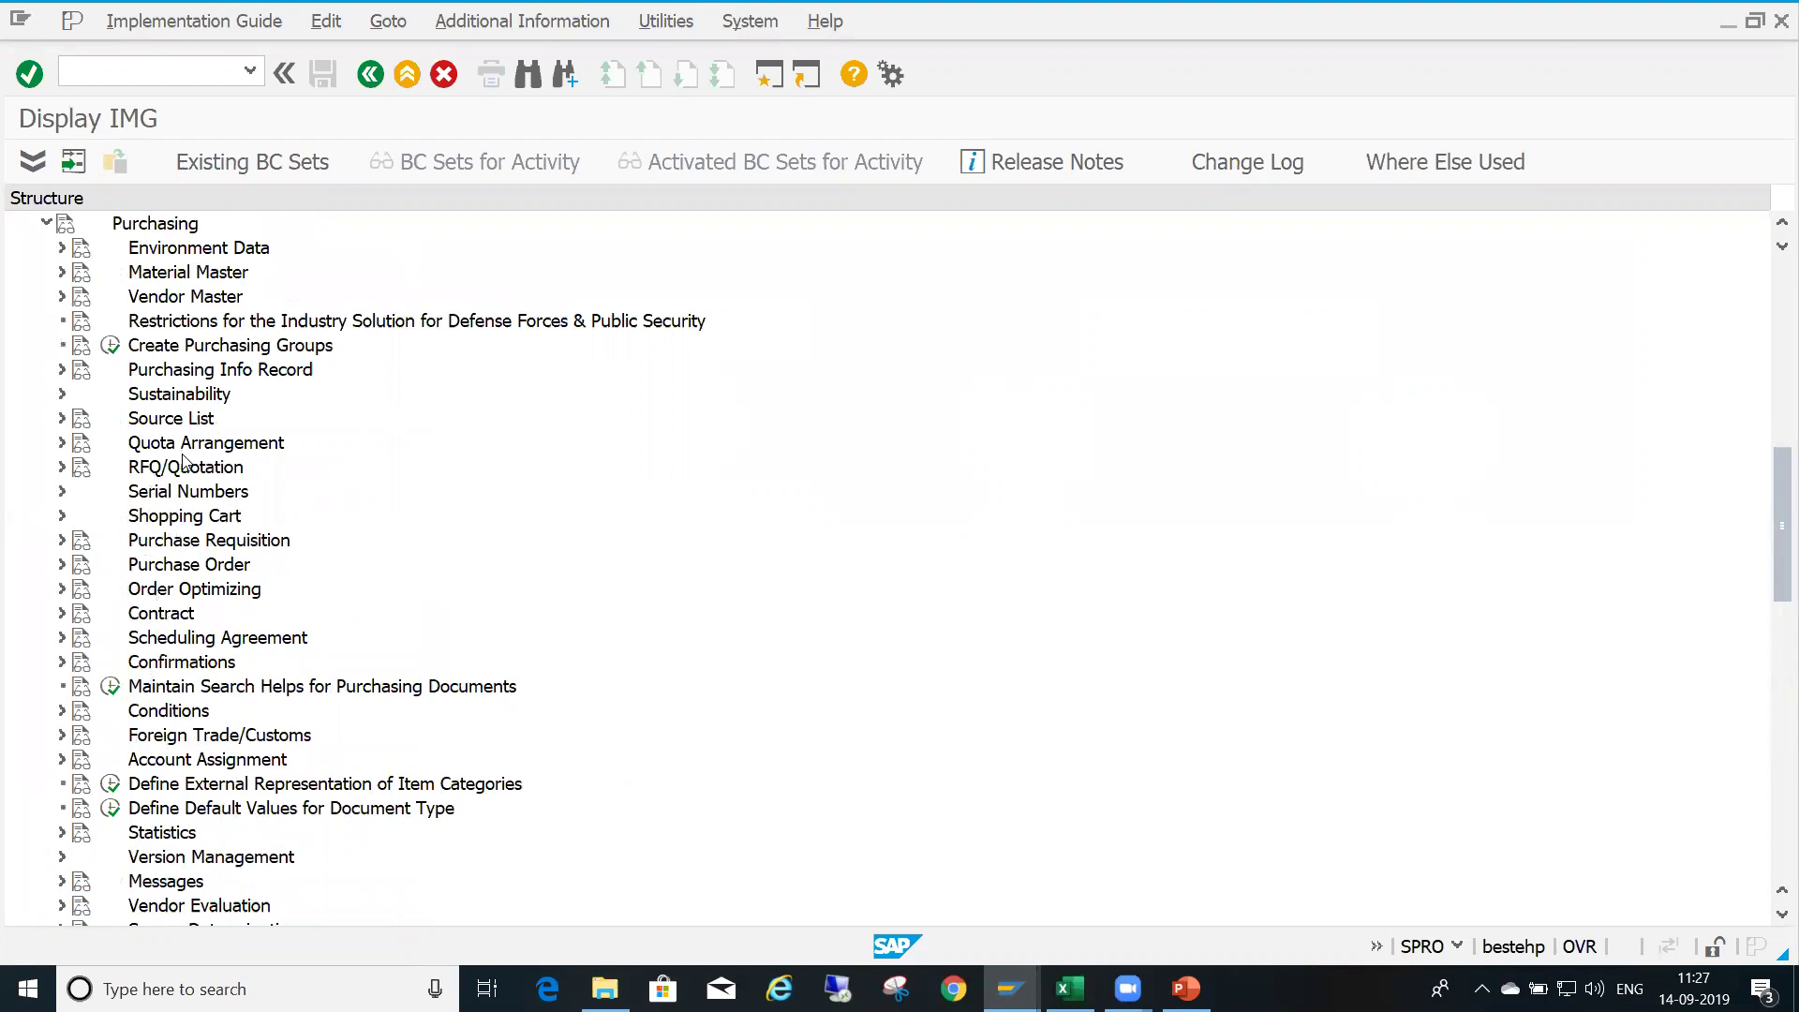
left_click(62, 565)
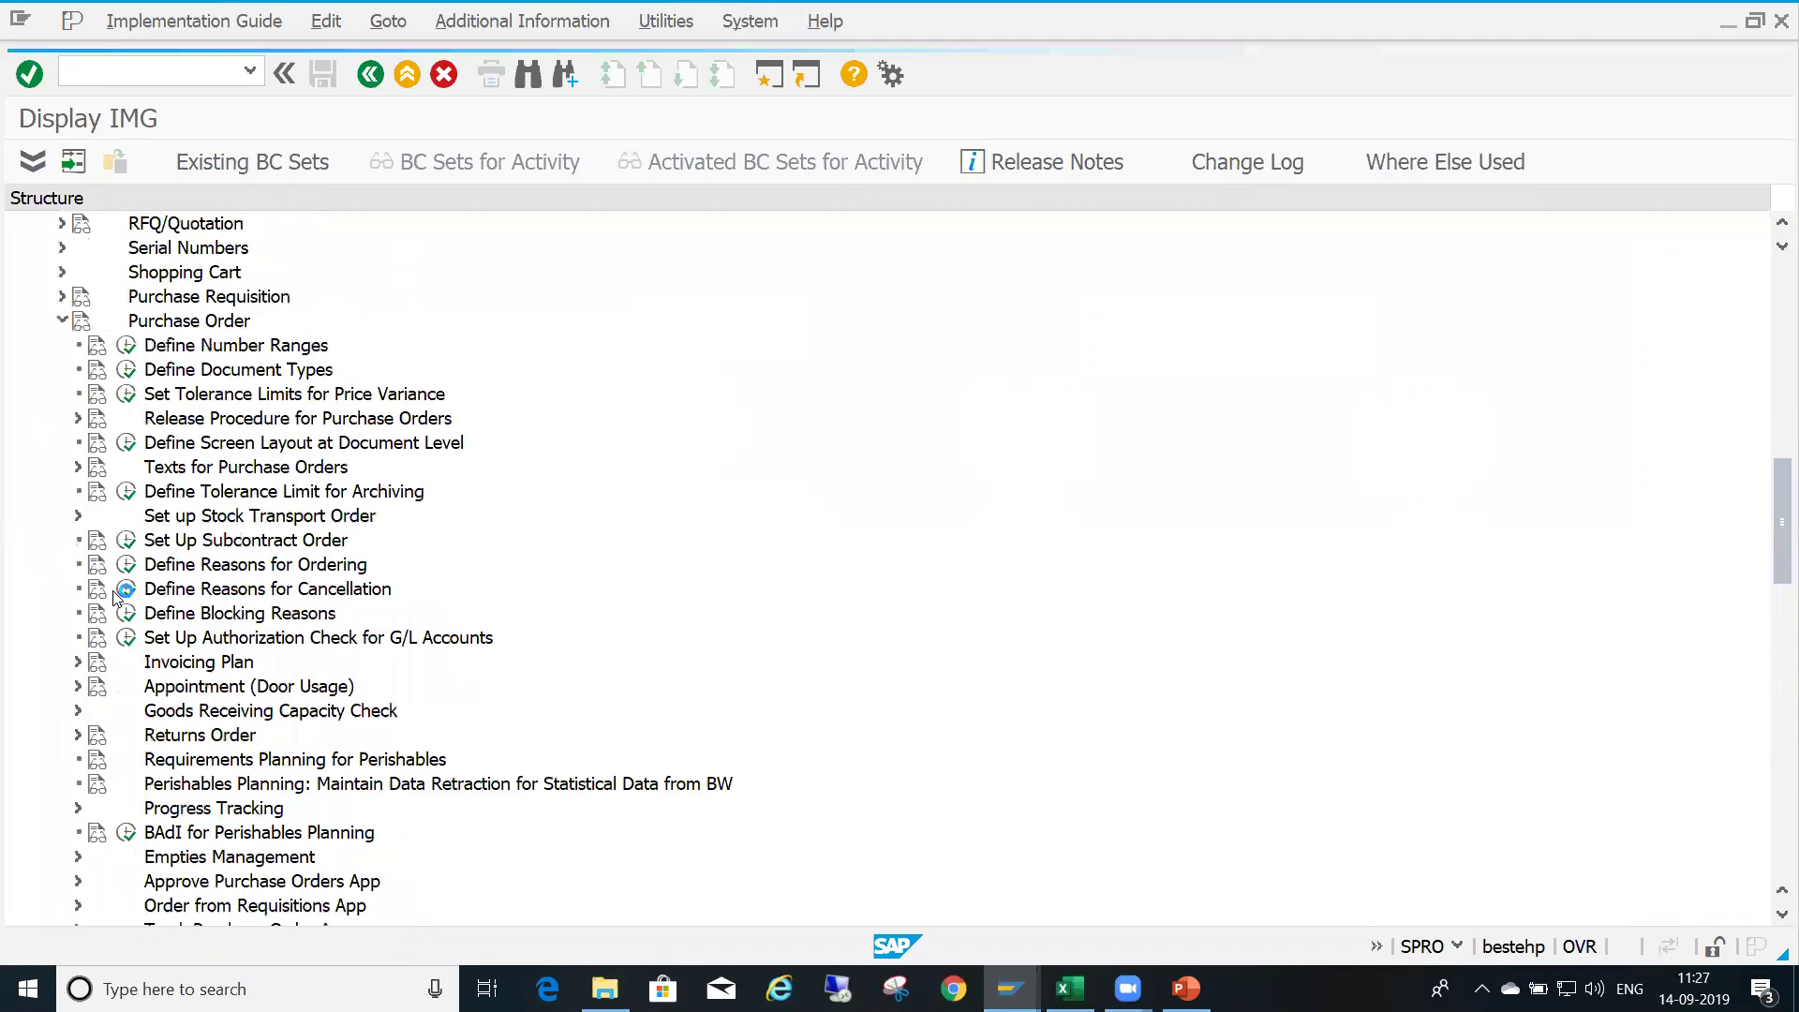
left_click(78, 516)
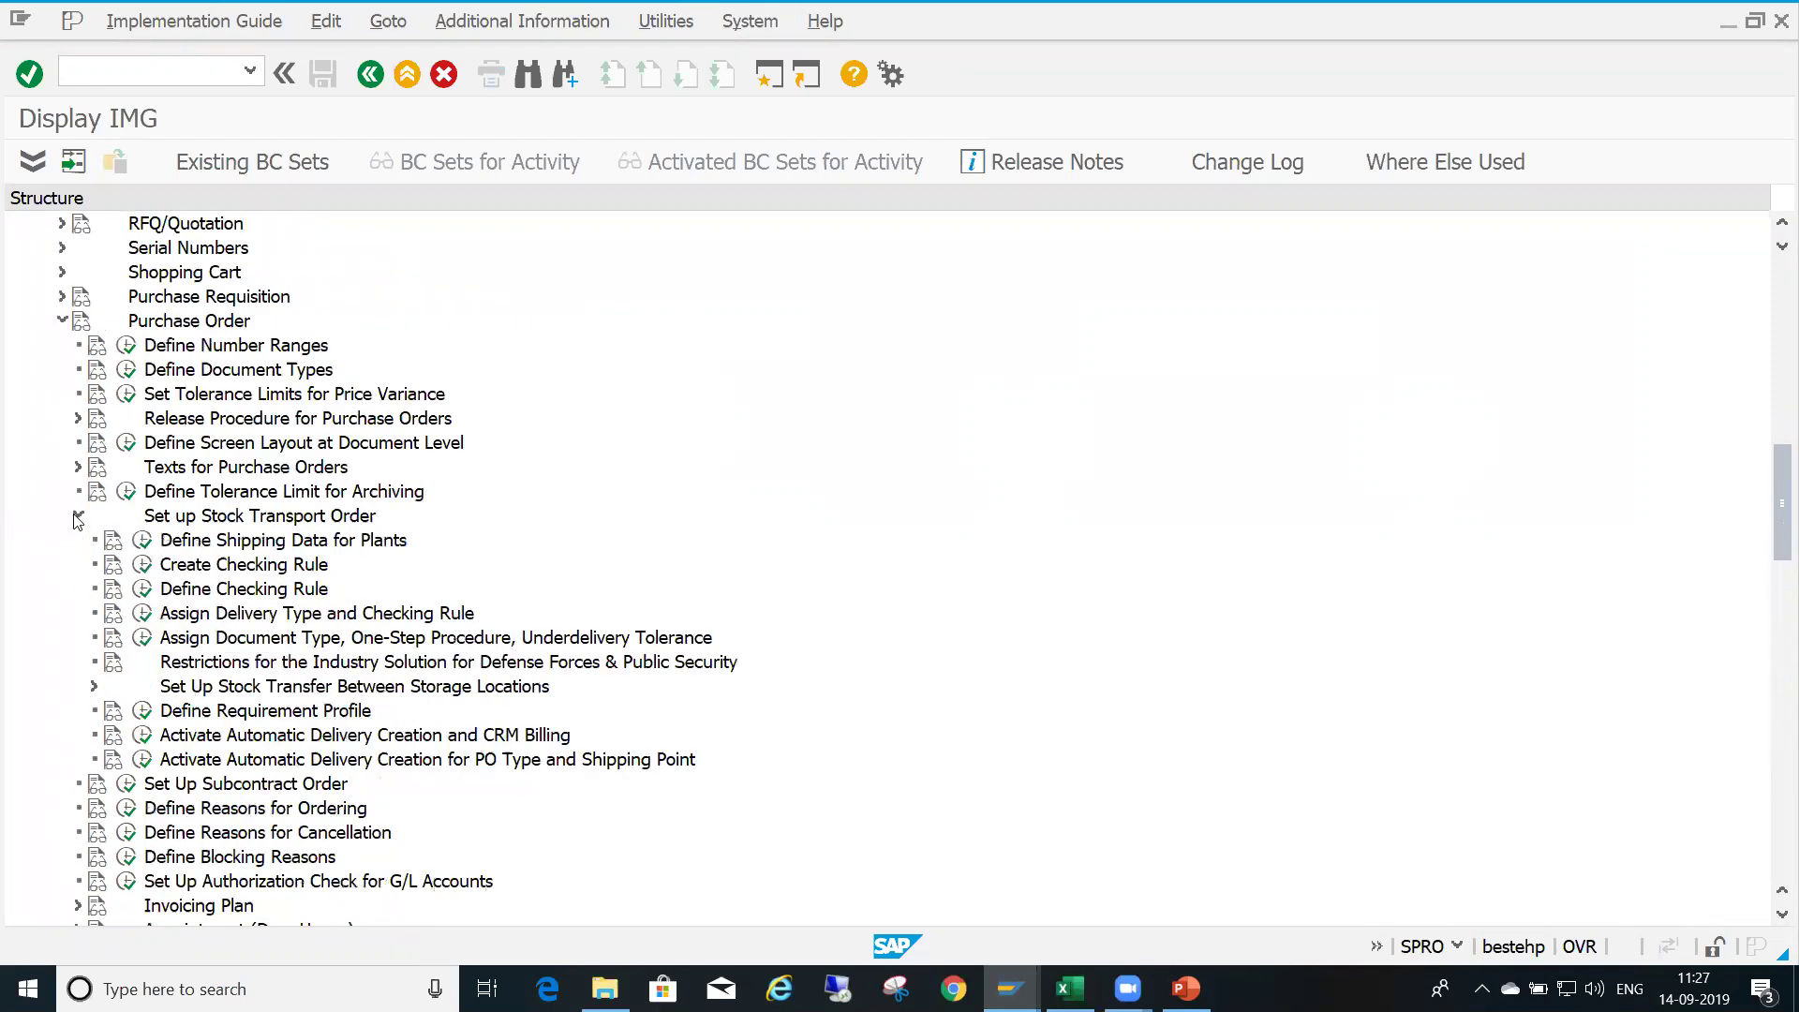
left_click(312, 548)
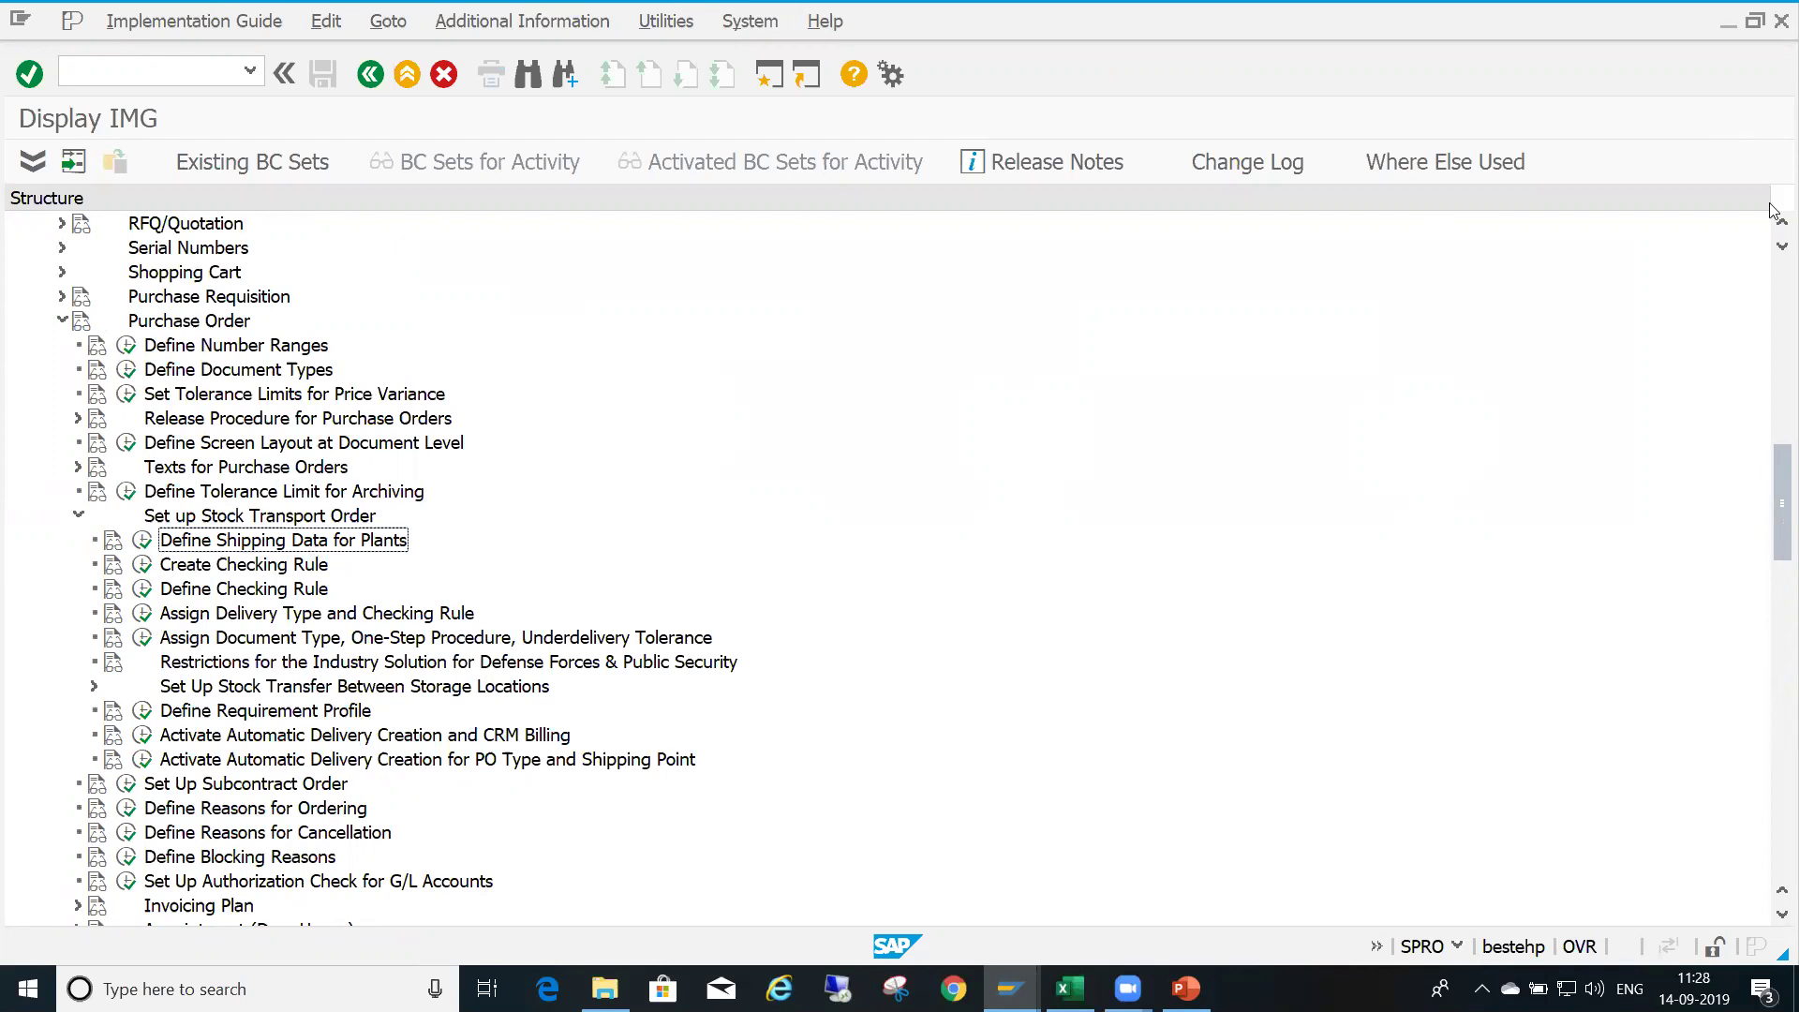
Mark the Purchasing, Purchase Order and Set up Stock Transport Order nodes and execute the Define Shipping Data for Plants activity
scroll(1774, 231, "up", 3)
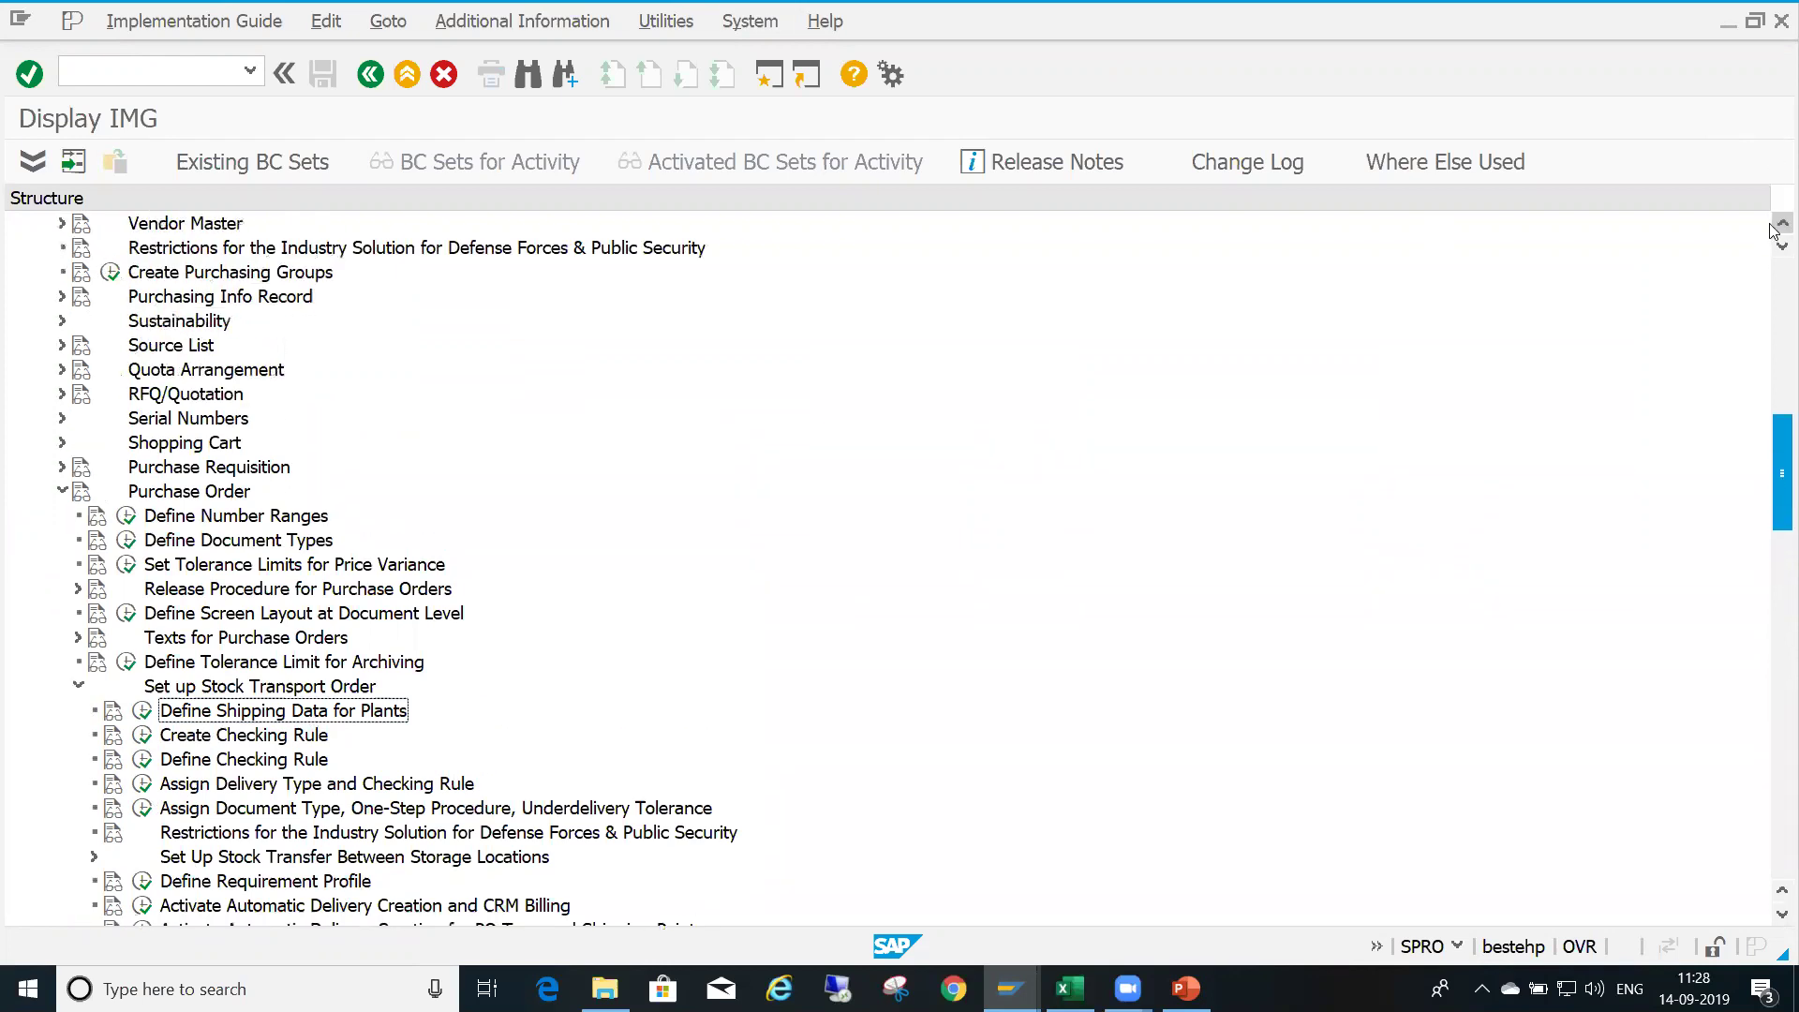
scroll(1774, 232, "up", 3)
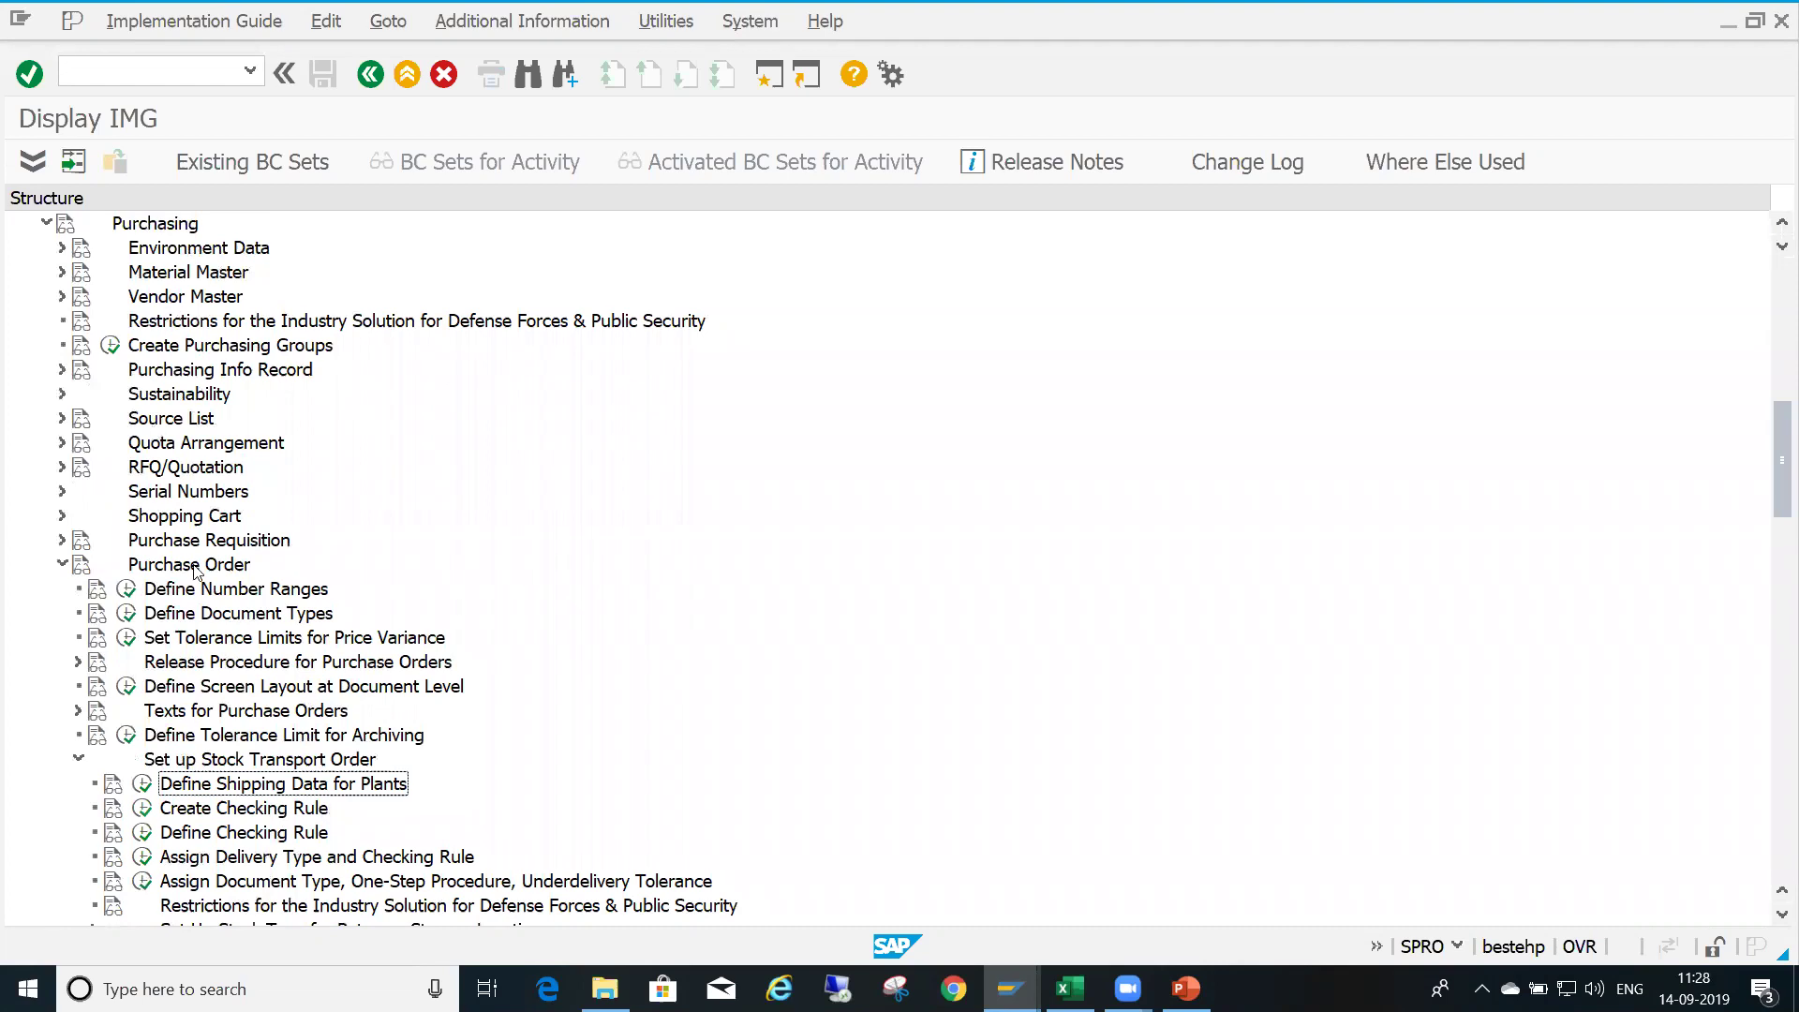
left_click(178, 228)
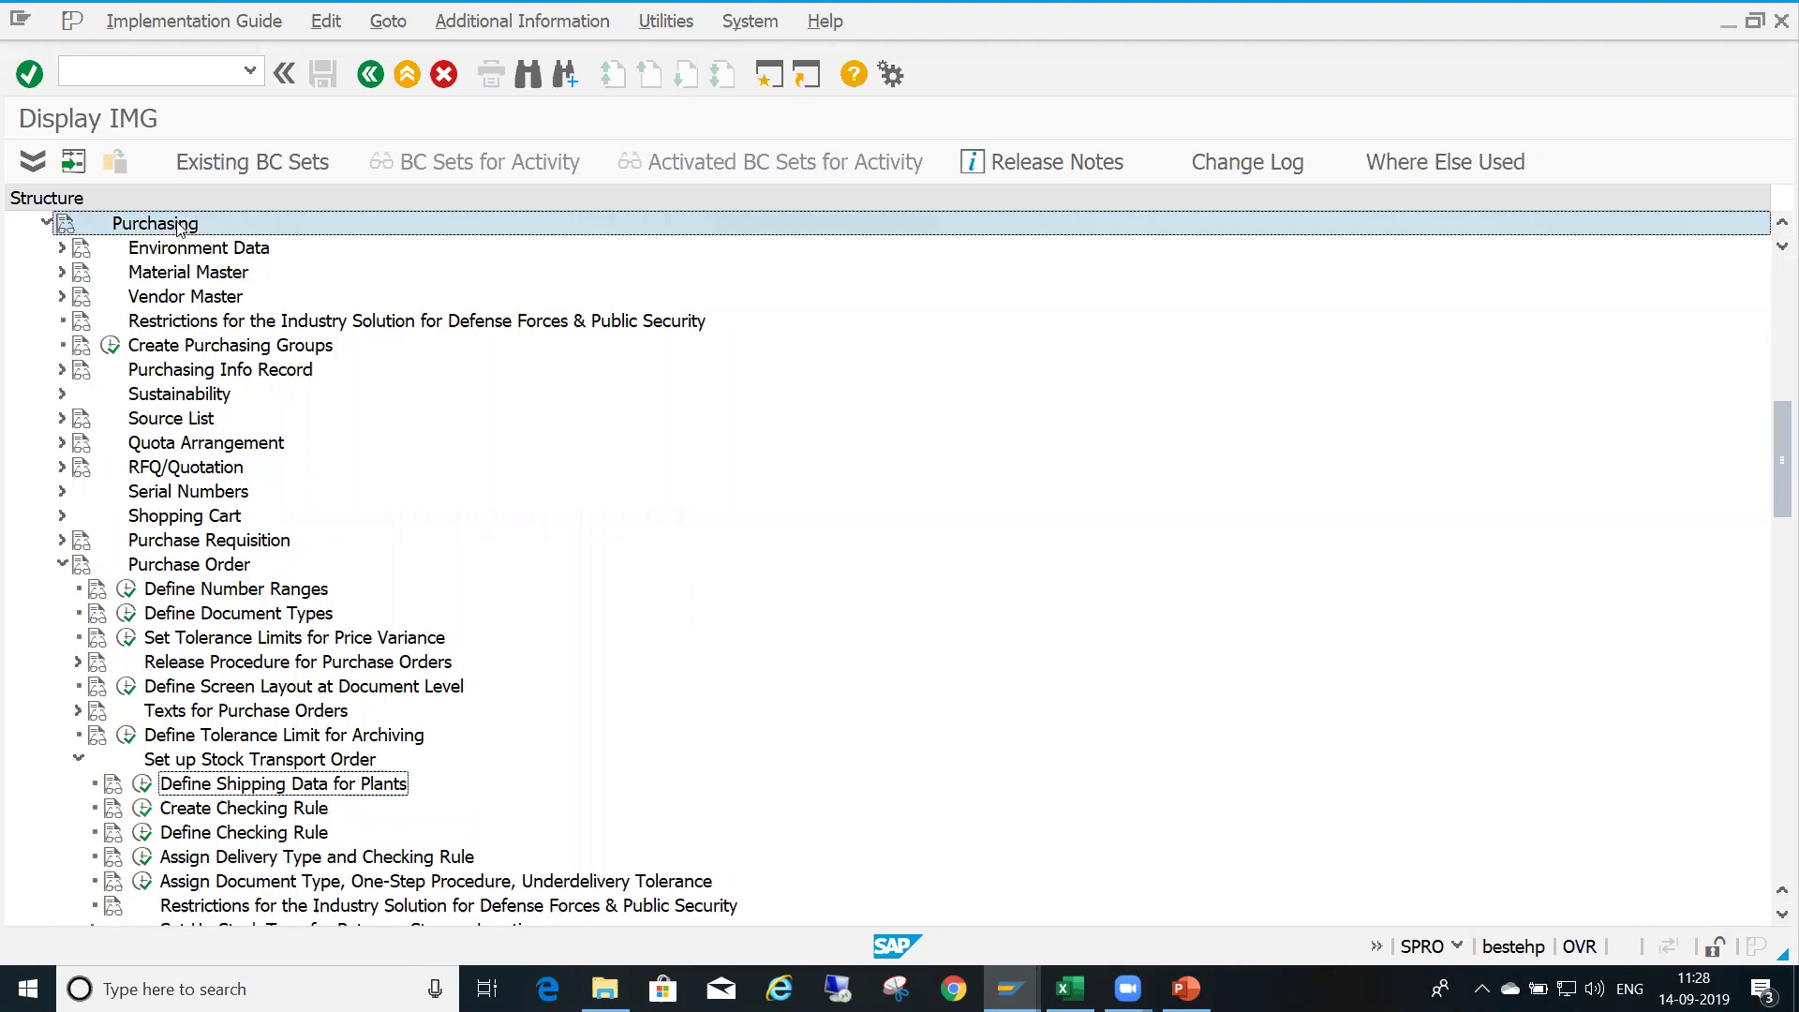
left_click(183, 562)
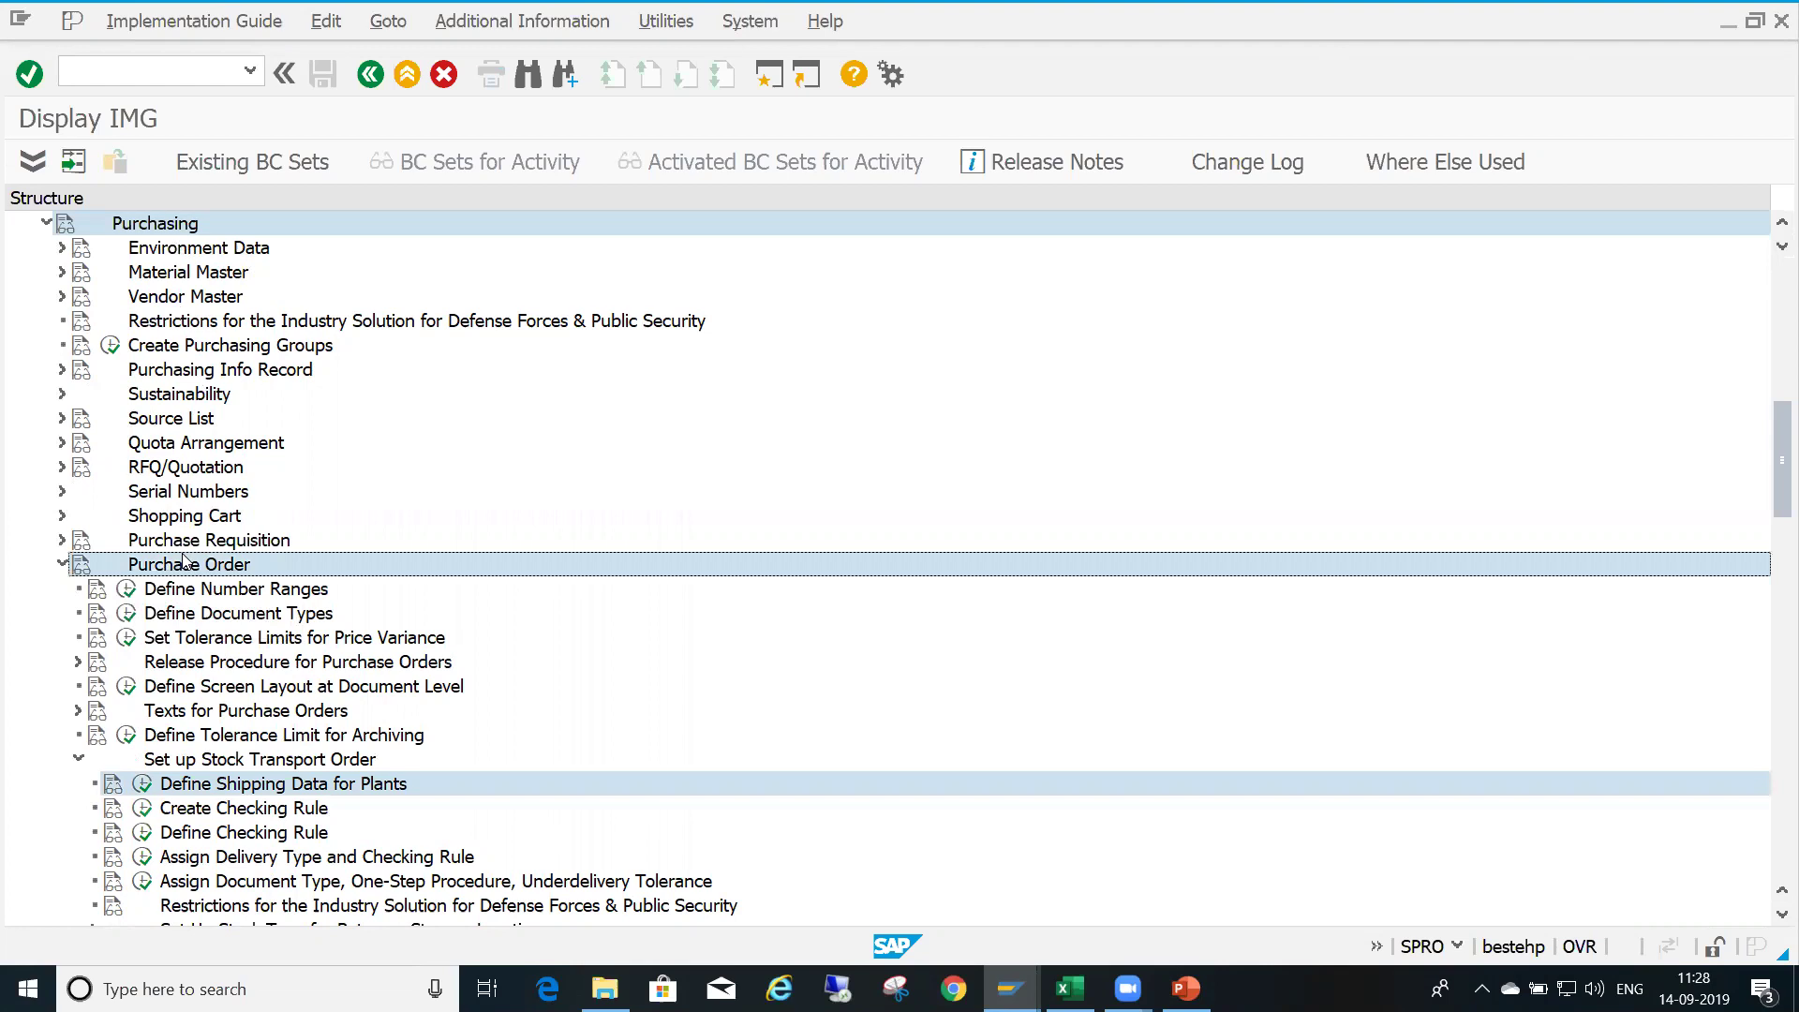
left_click(195, 762)
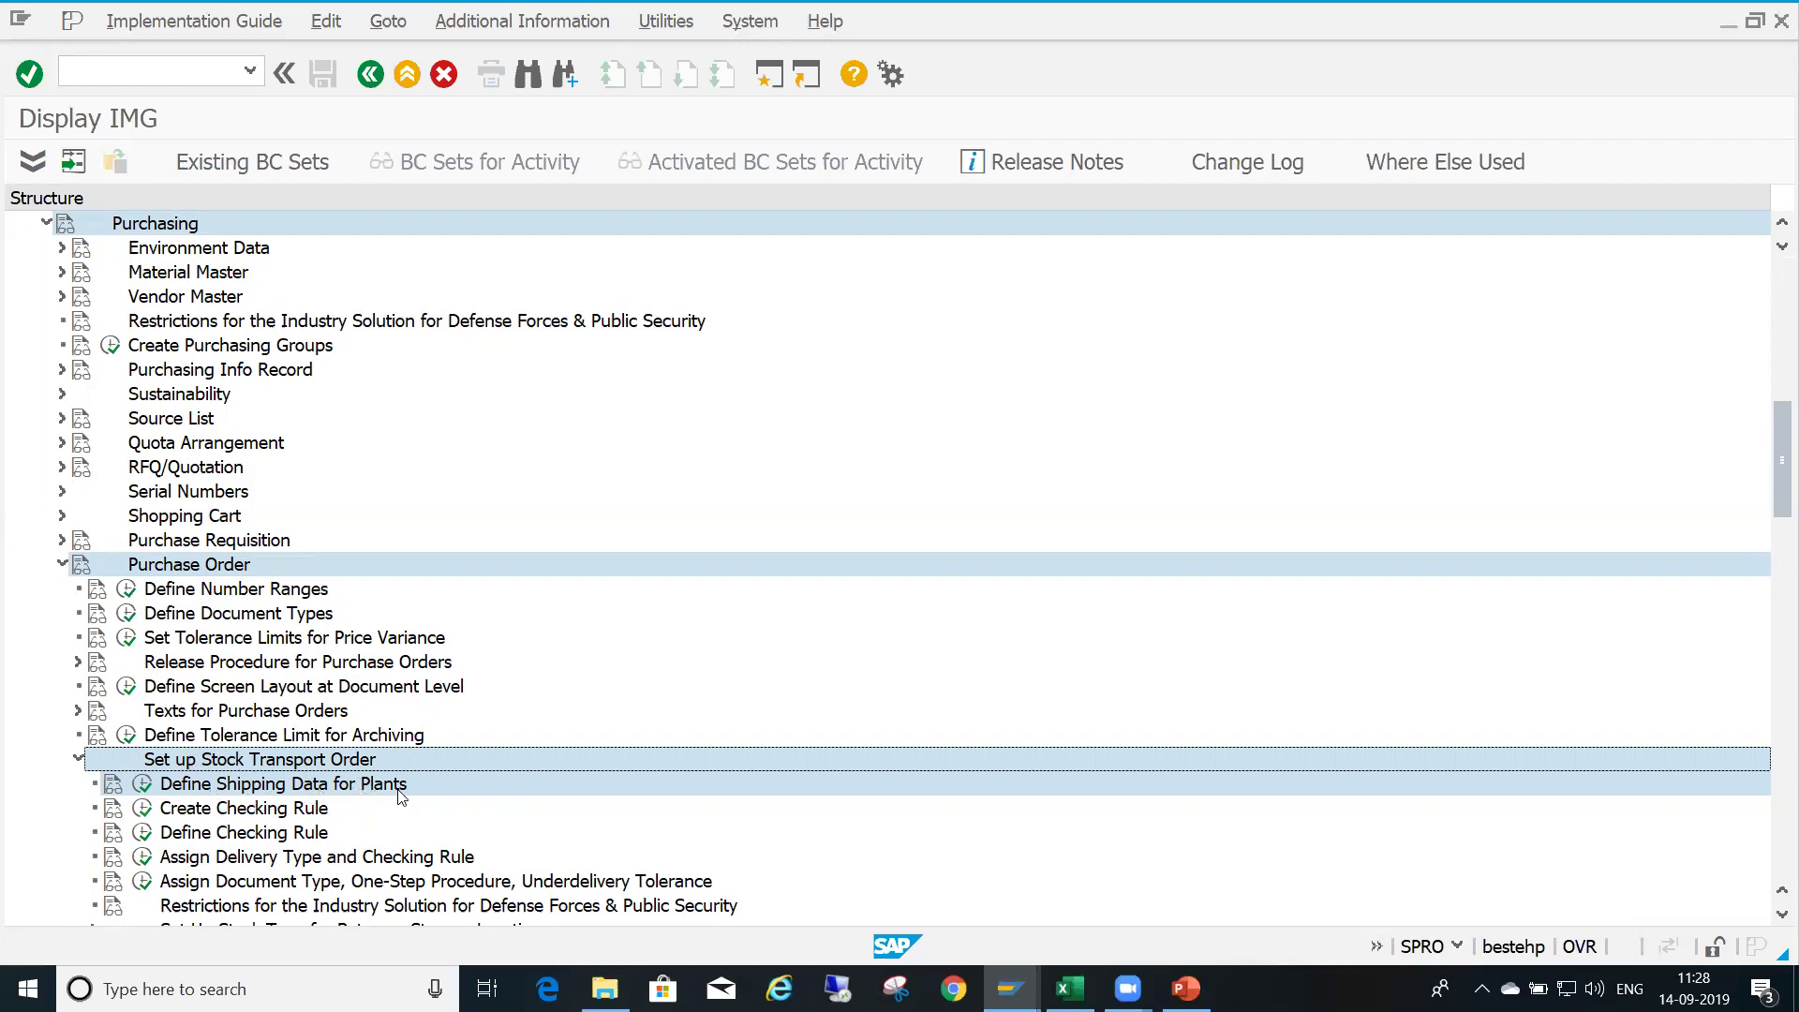
left_click(144, 784)
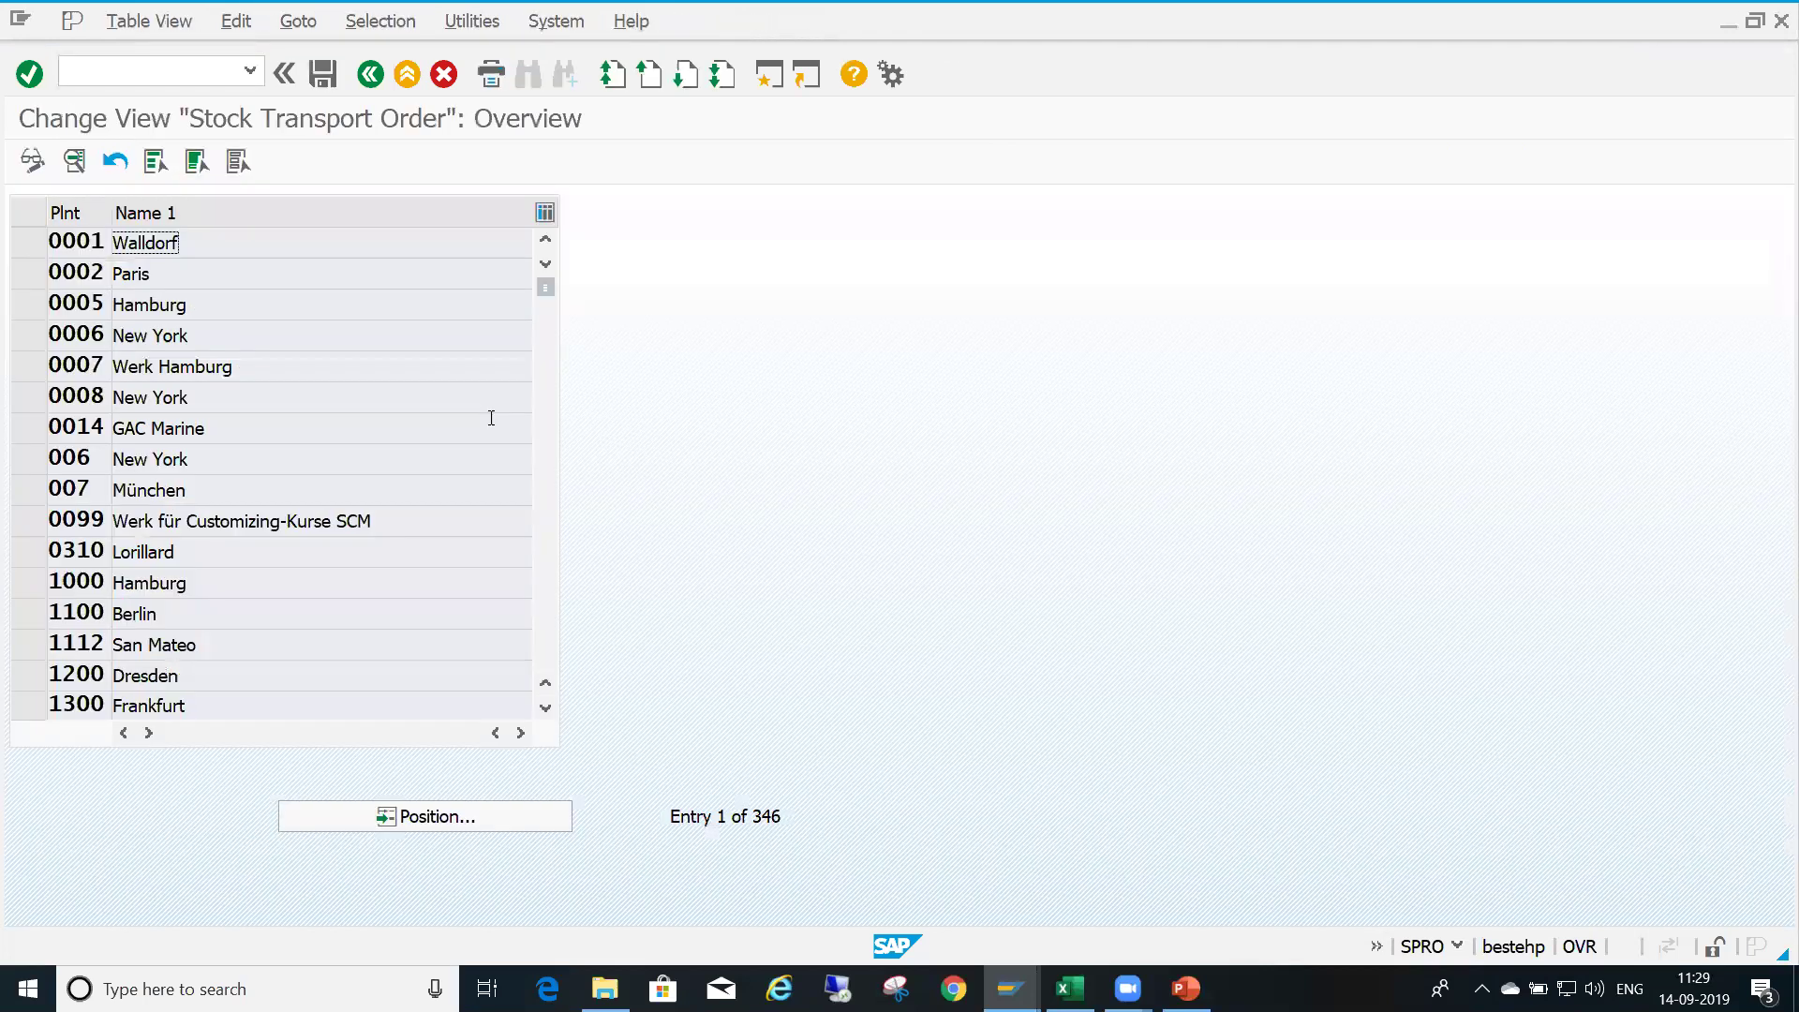
Position the plant list on plant 1313 and open its stock transport order details
left_click(407, 816)
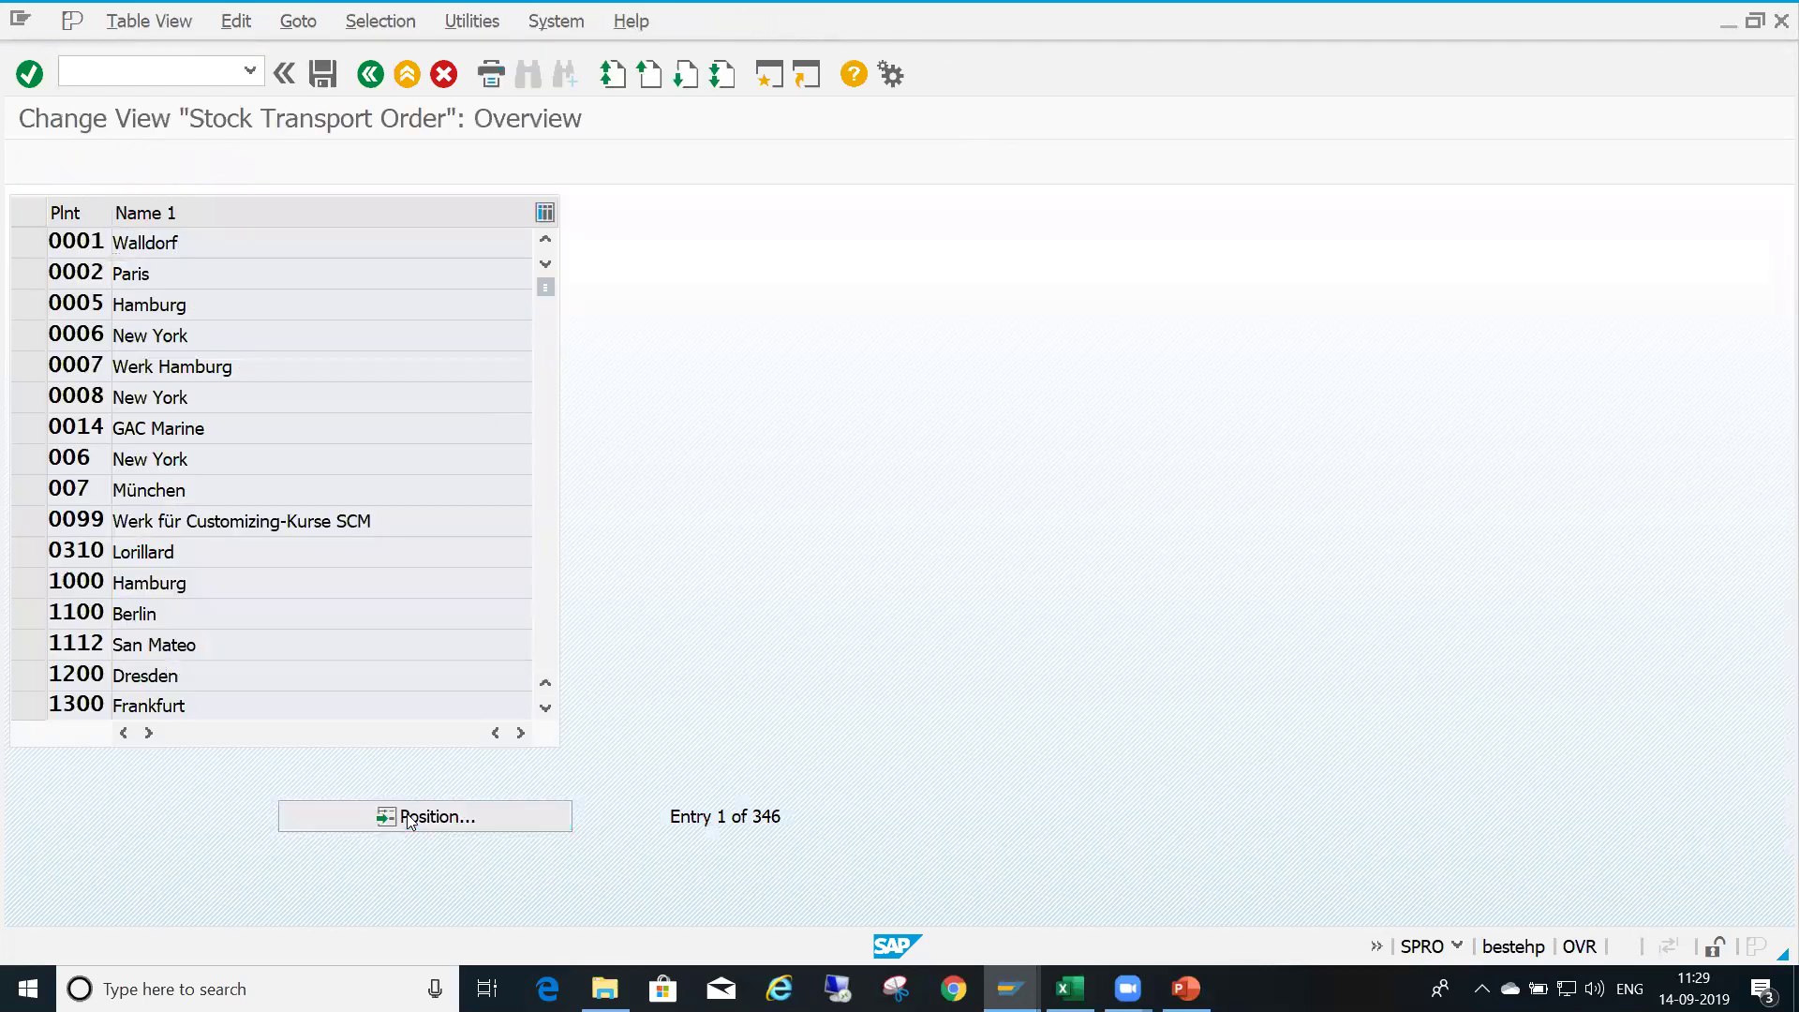
type("1313")
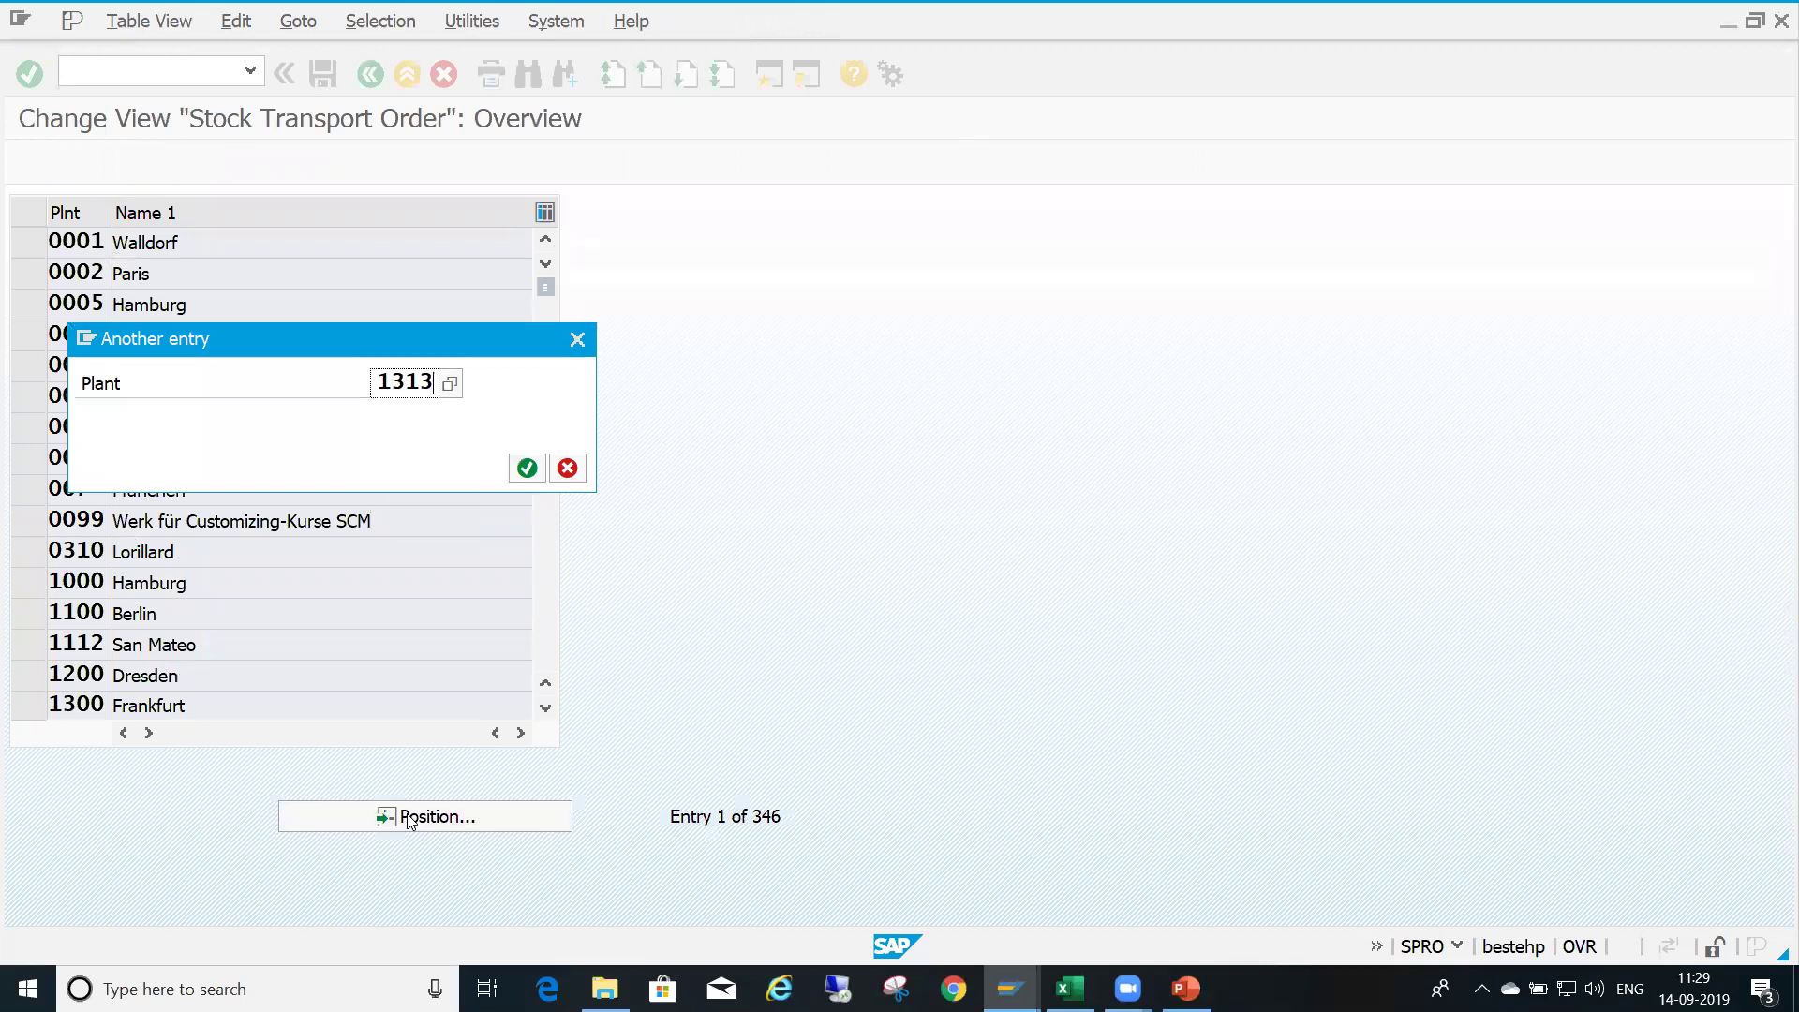
key("Return")
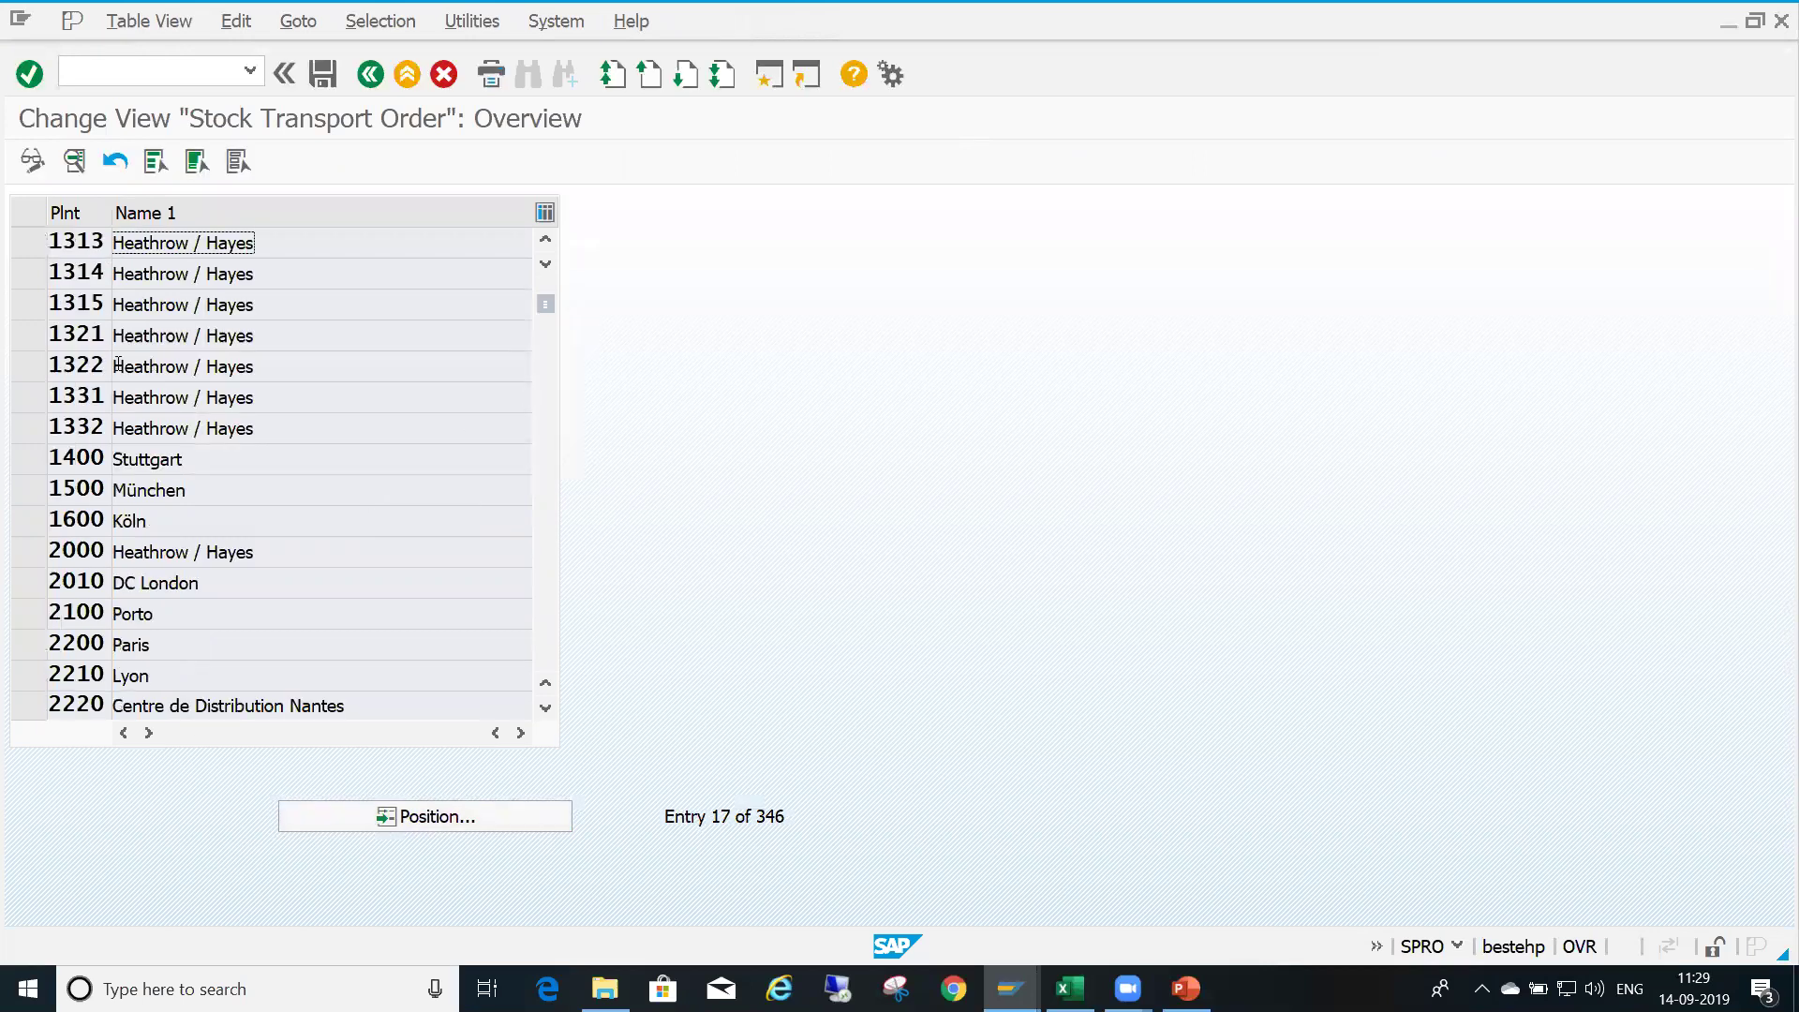
double_click(85, 241)
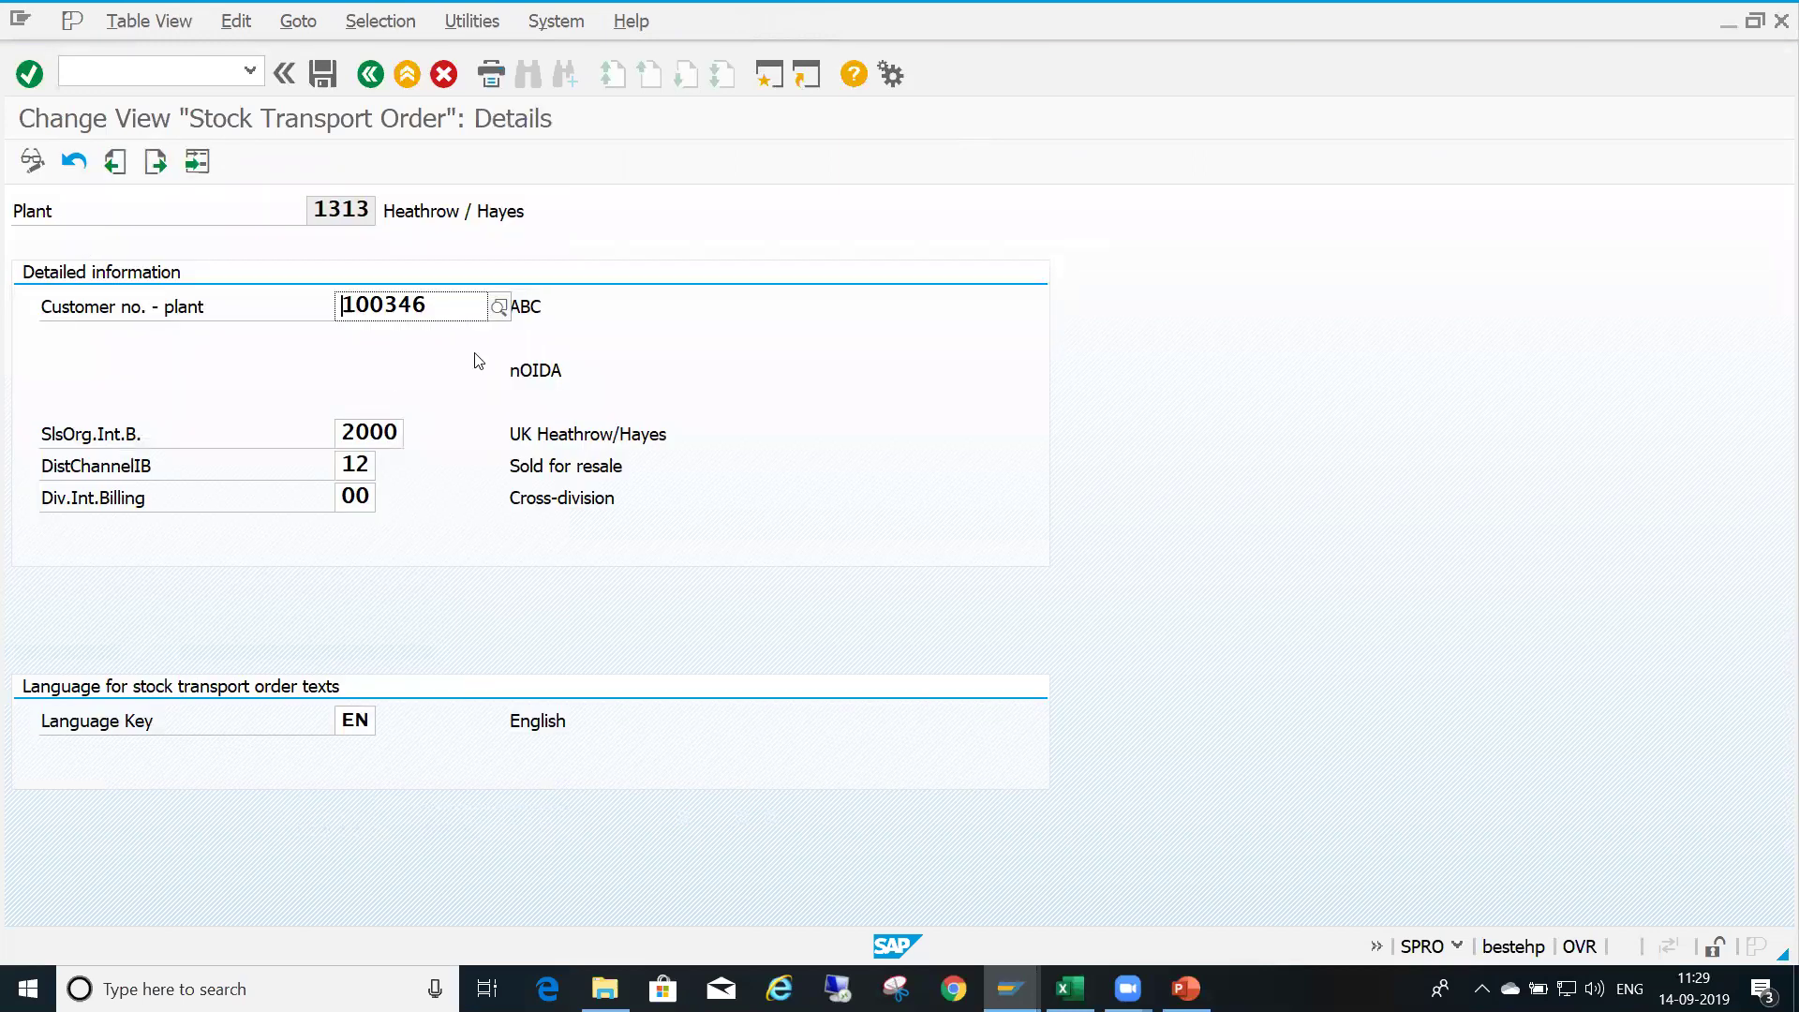
Examine plant 1313's assigned customer number and its sales organization, distribution channel and division for internal billing
left_click(348, 212)
left_click(374, 433)
left_click(322, 209)
left_click(350, 468)
left_click(357, 497)
left_click(435, 305)
left_click(352, 208)
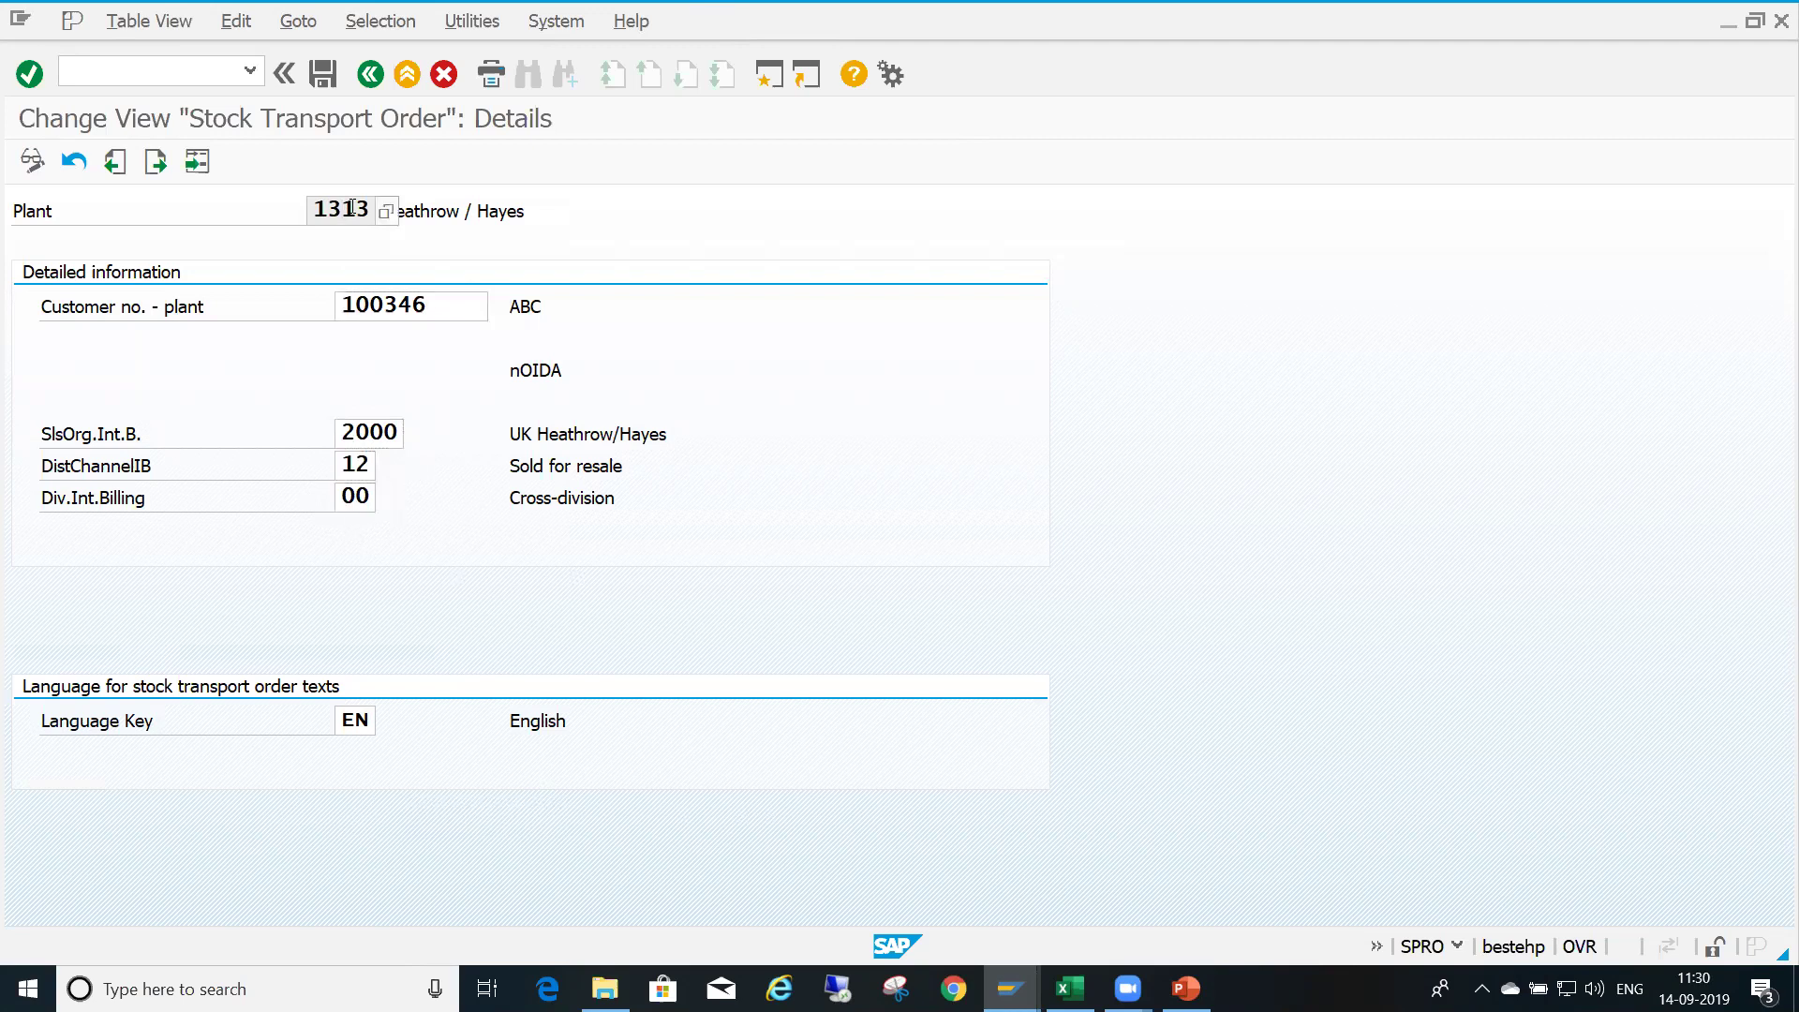
left_click(439, 306)
Return to the plant overview and open the stock transport order details of plant 1315
left_click(371, 74)
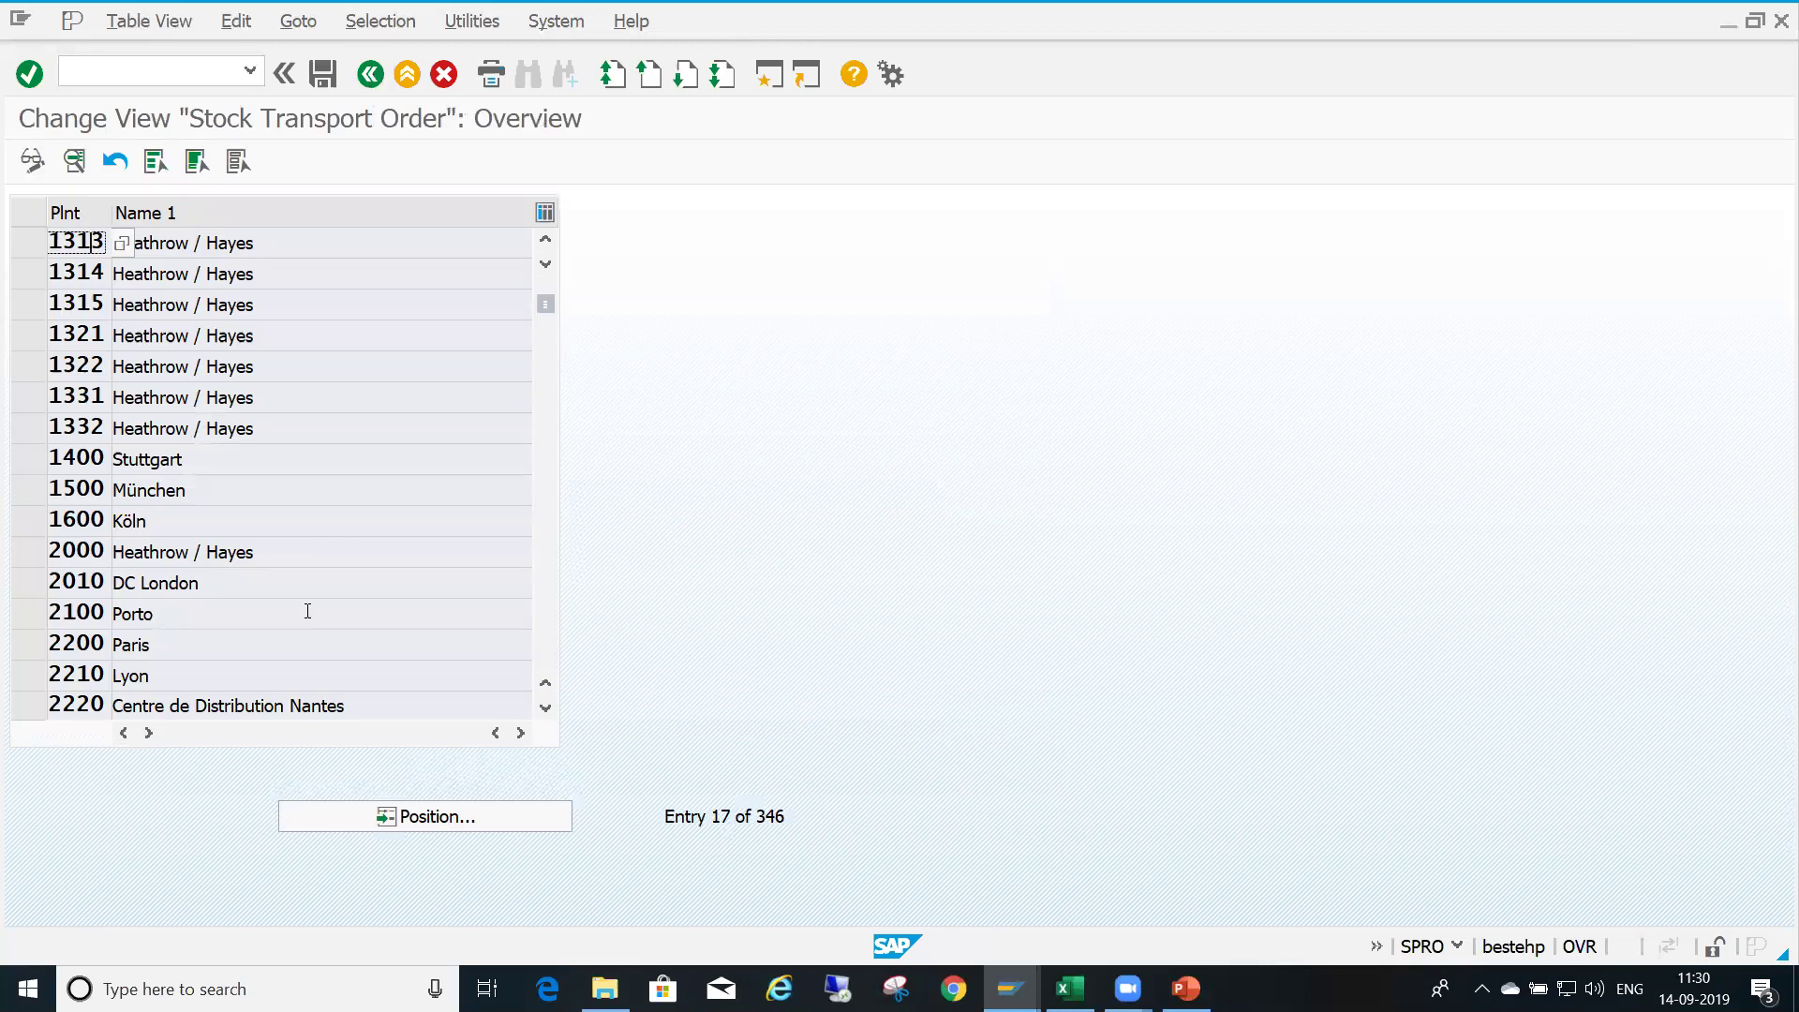
left_click(33, 308)
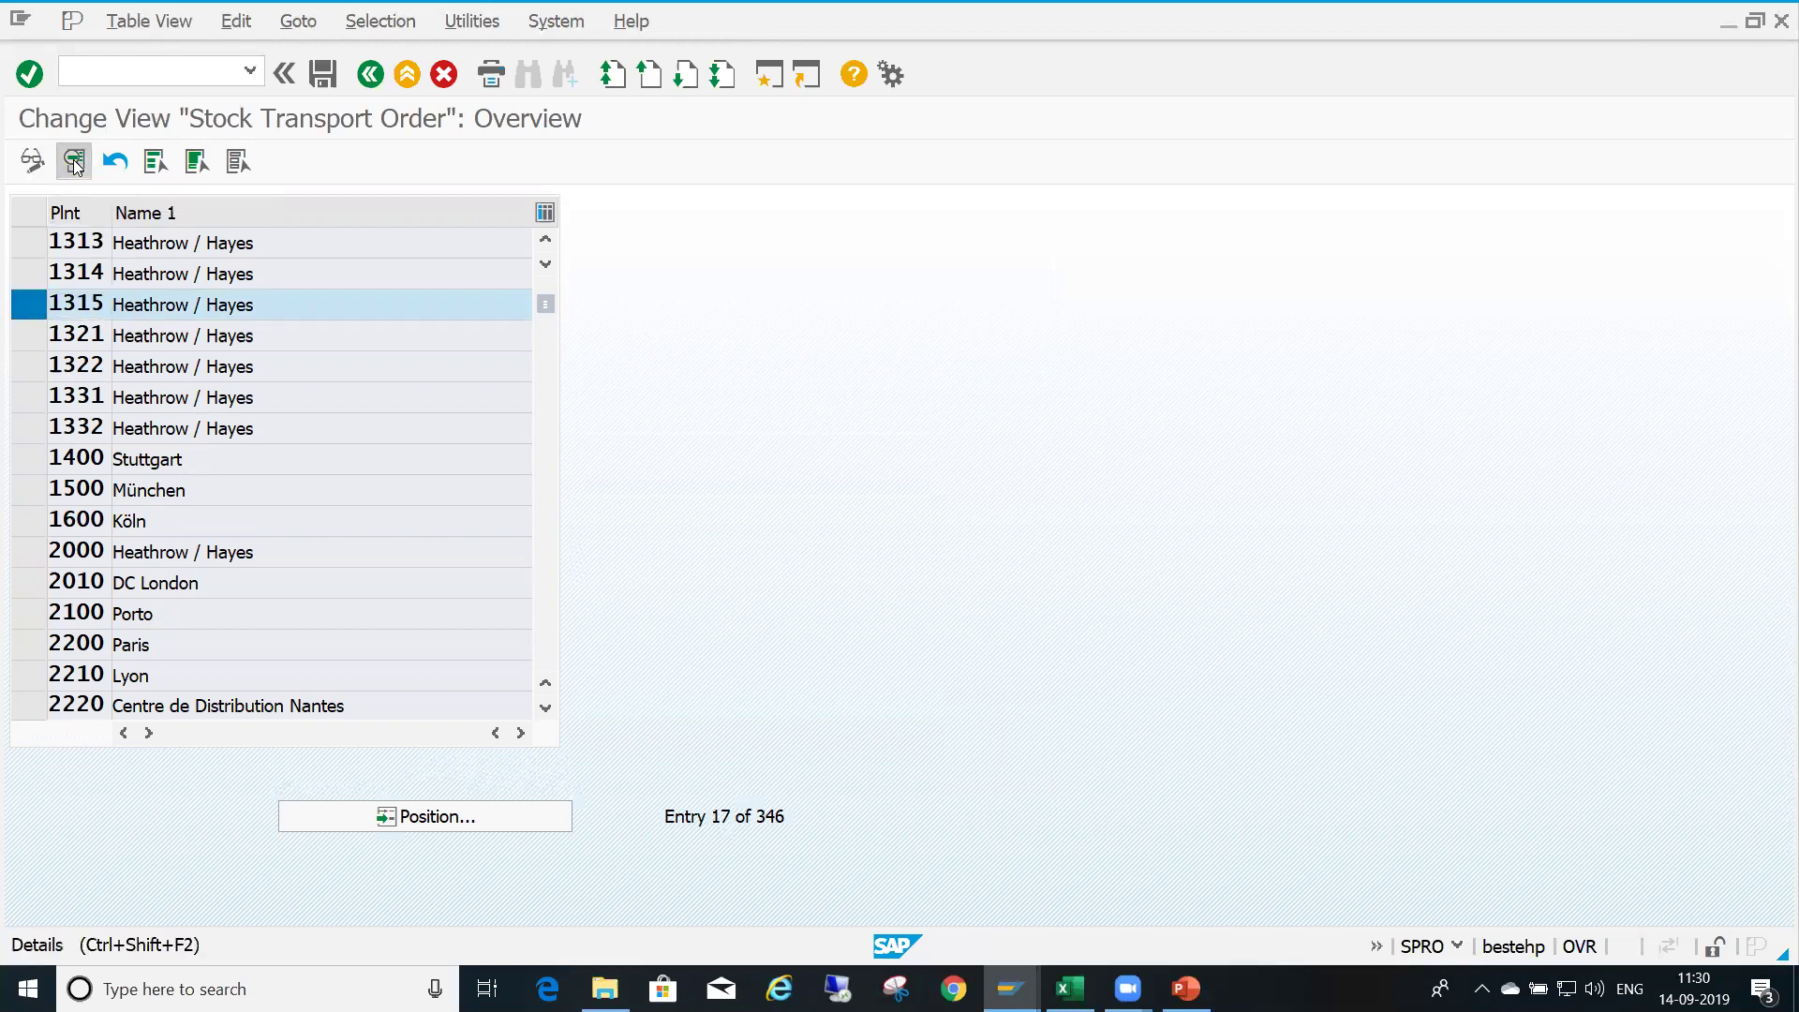
left_click(74, 161)
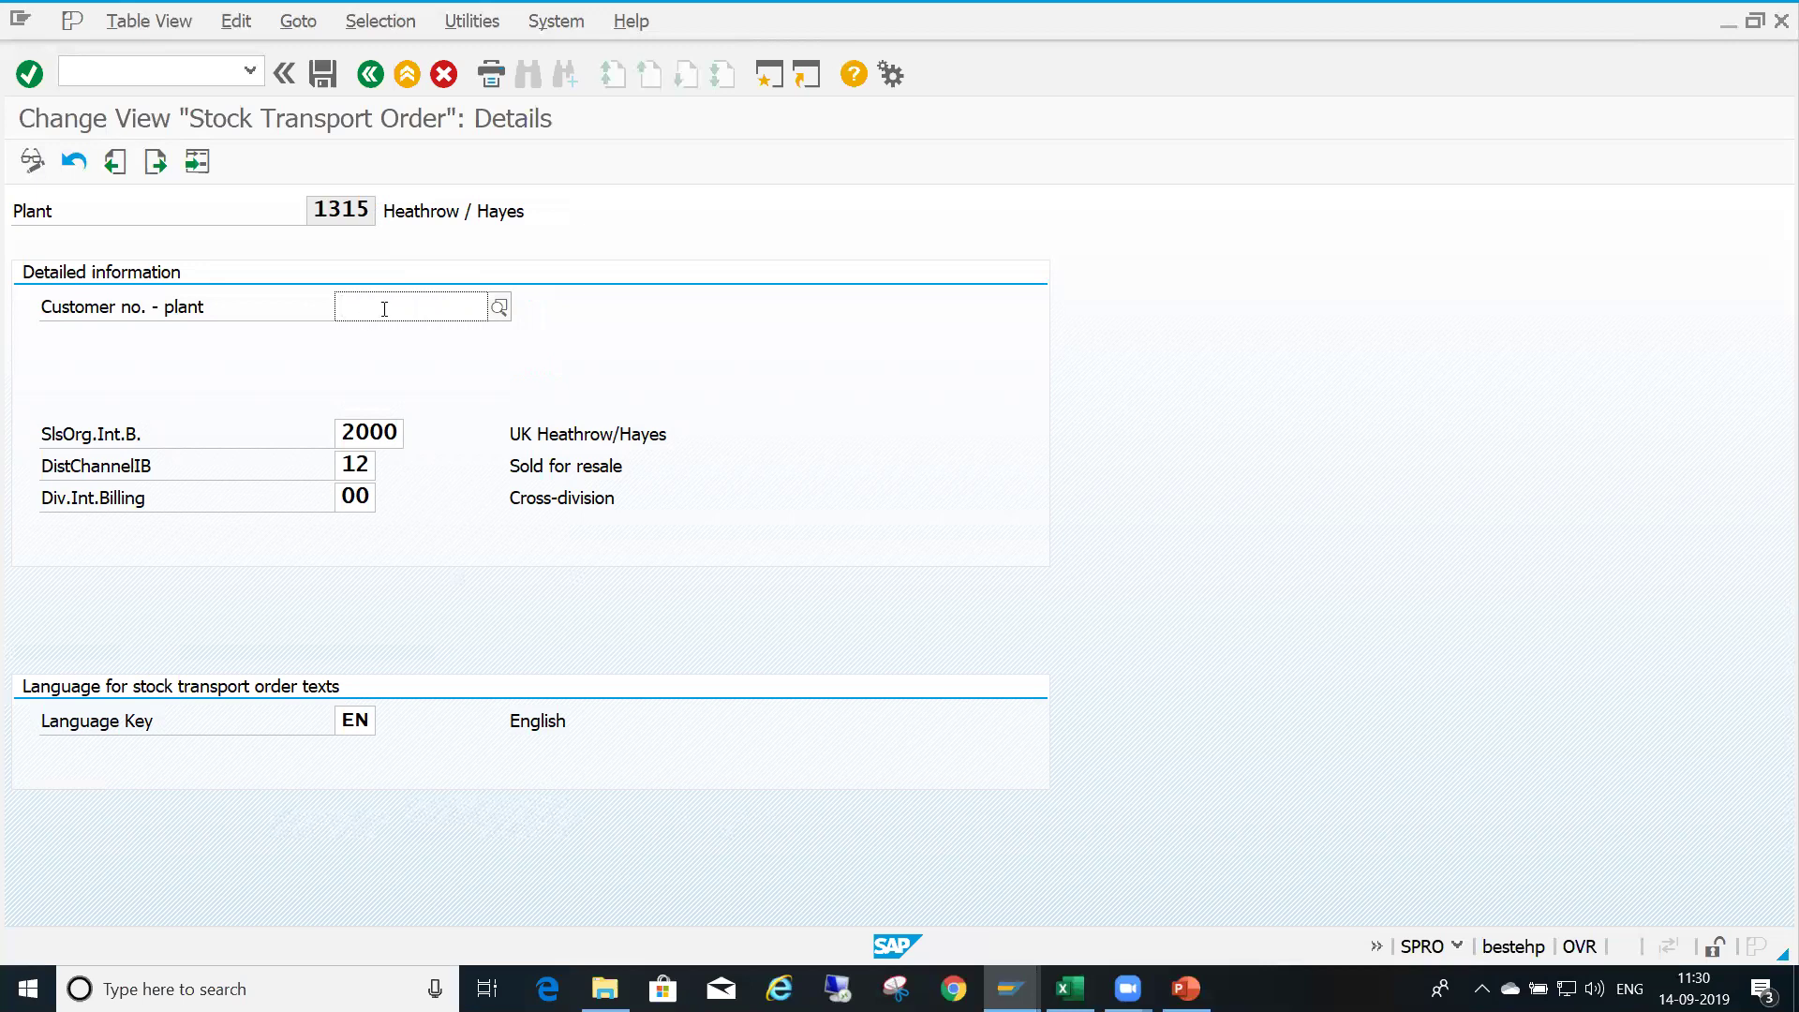
Check plant 1315's customer number field, sales organization, distribution channel and division for internal billing
left_click(361, 210)
left_click(352, 426)
left_click(352, 463)
left_click(357, 495)
left_click(411, 305)
left_click(350, 208)
Open a new session and start transaction xd01 to create a customer
left_click(771, 82)
type("x")
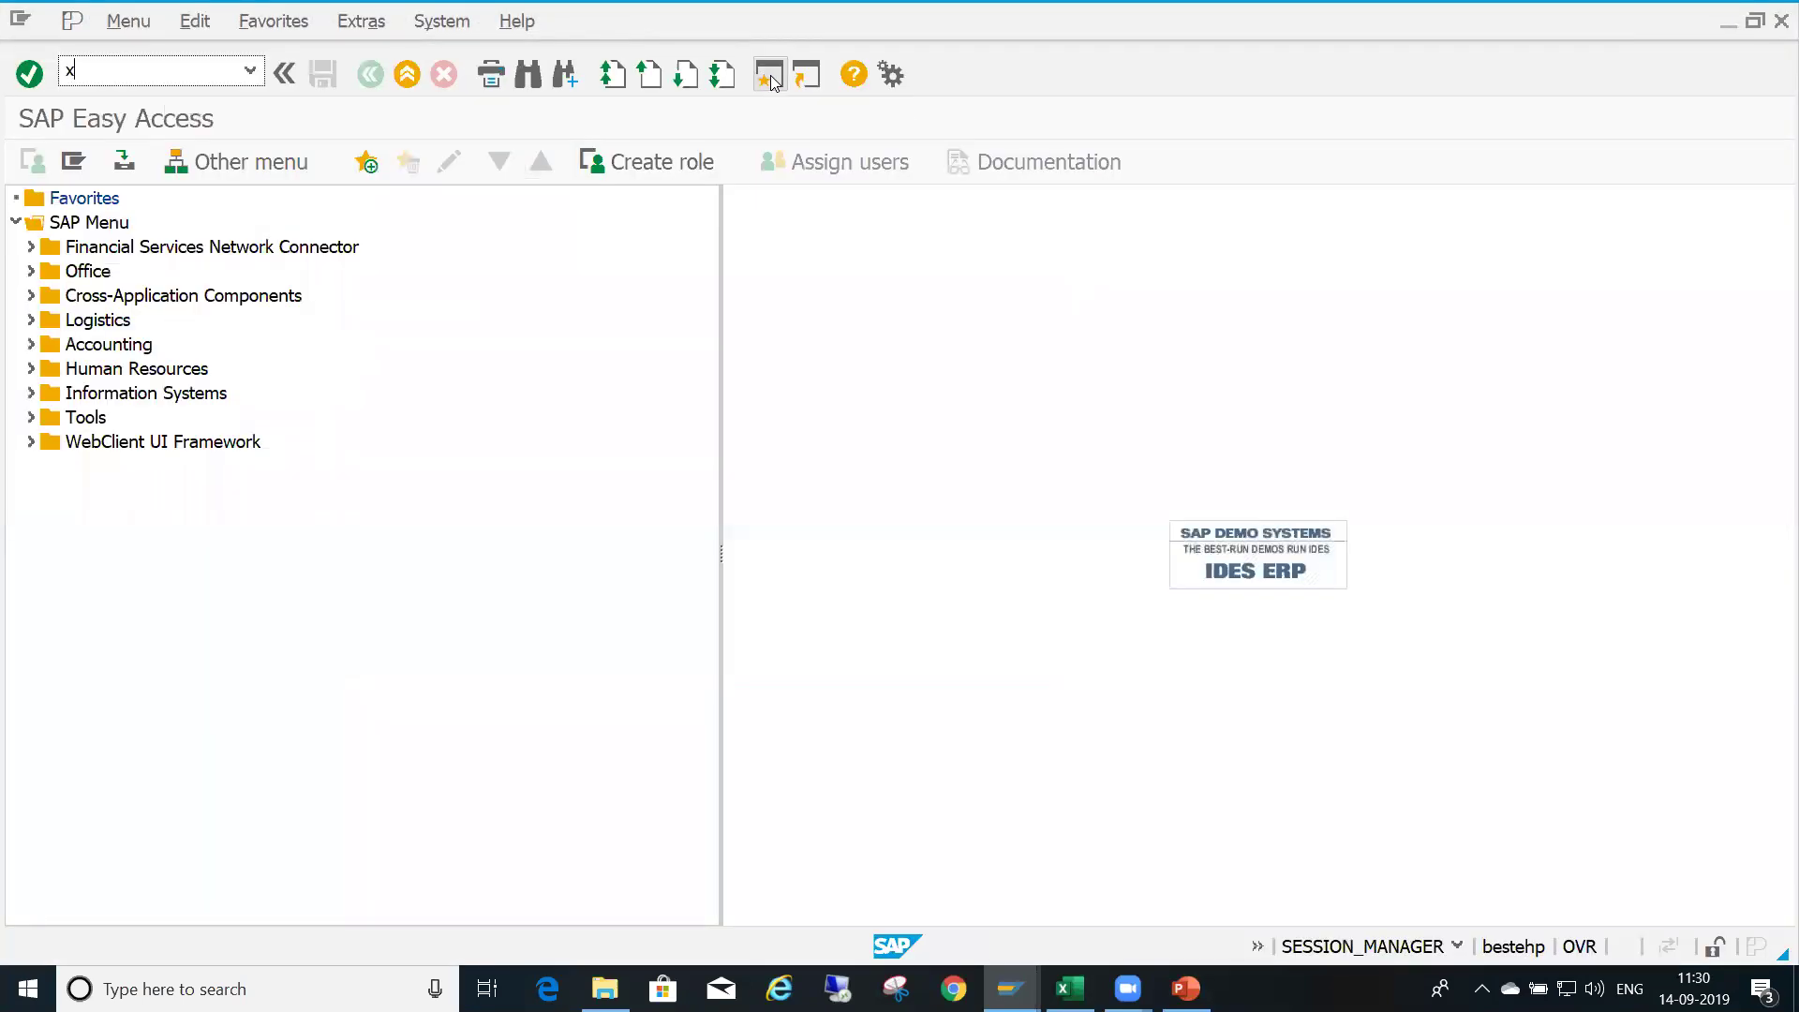
type("d01")
key("Return")
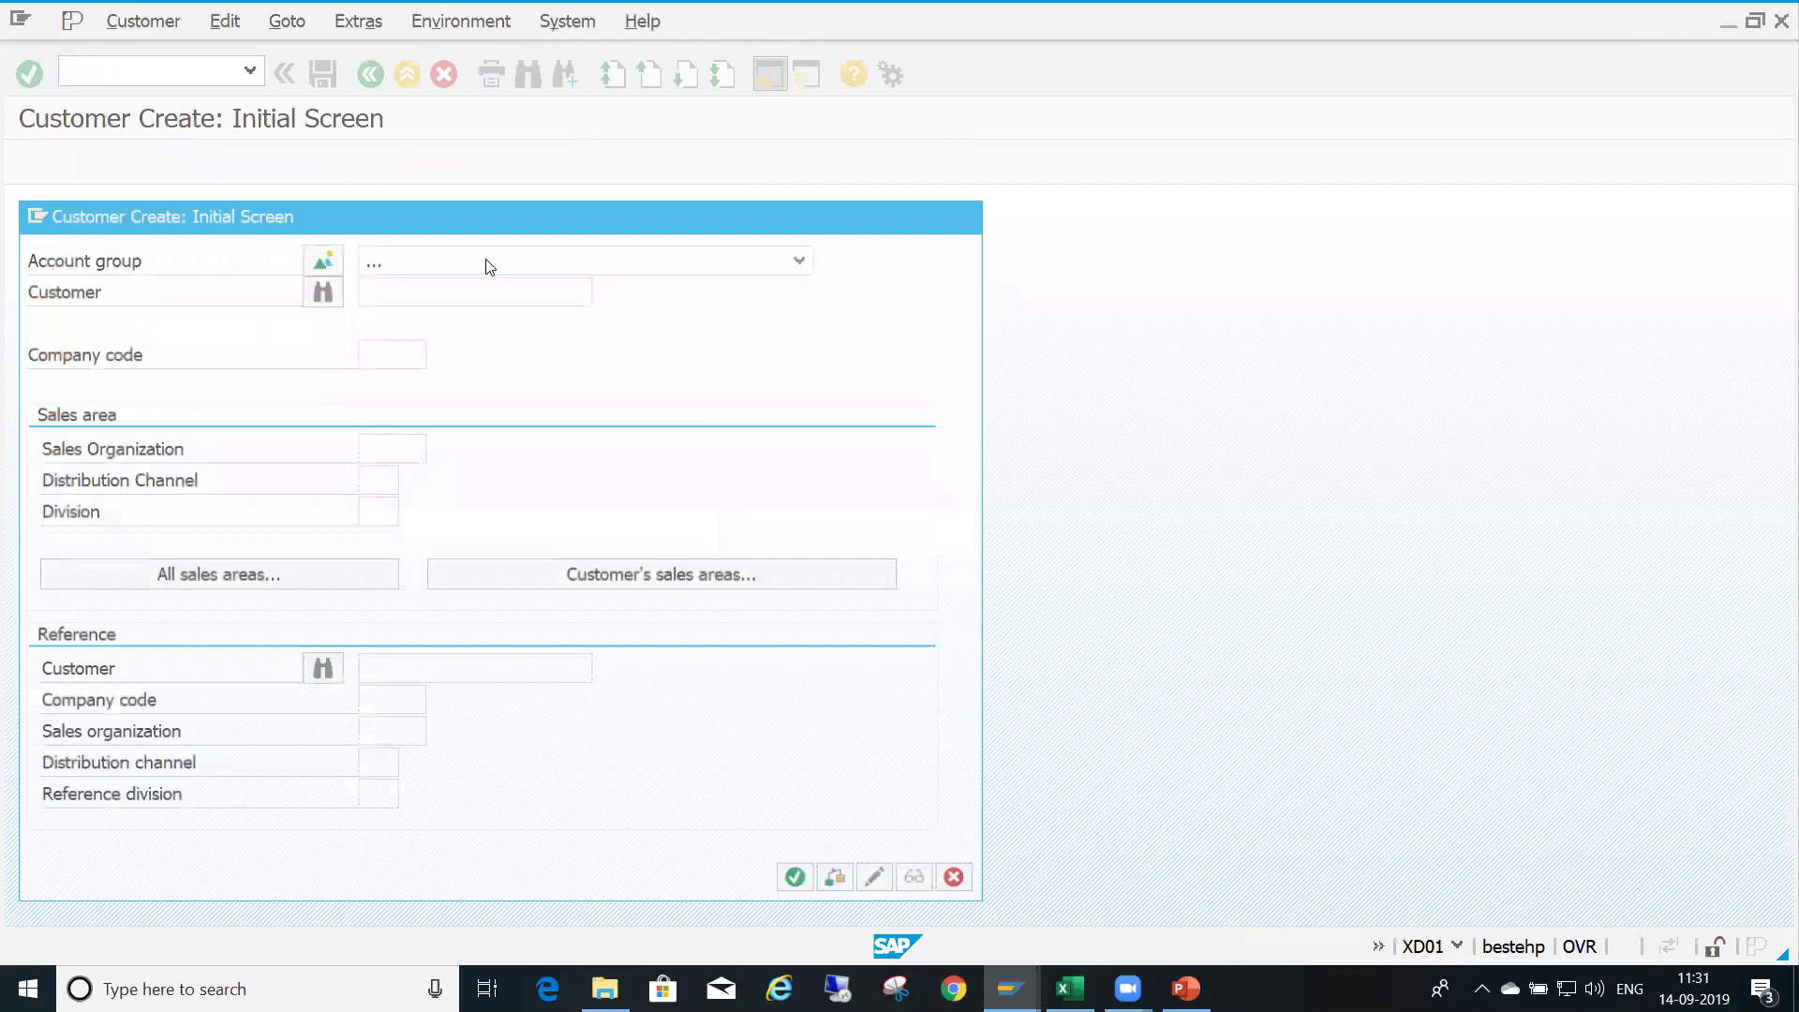
Set the new customer's company code to 1313 and its sales organization to 2000
left_click(379, 354)
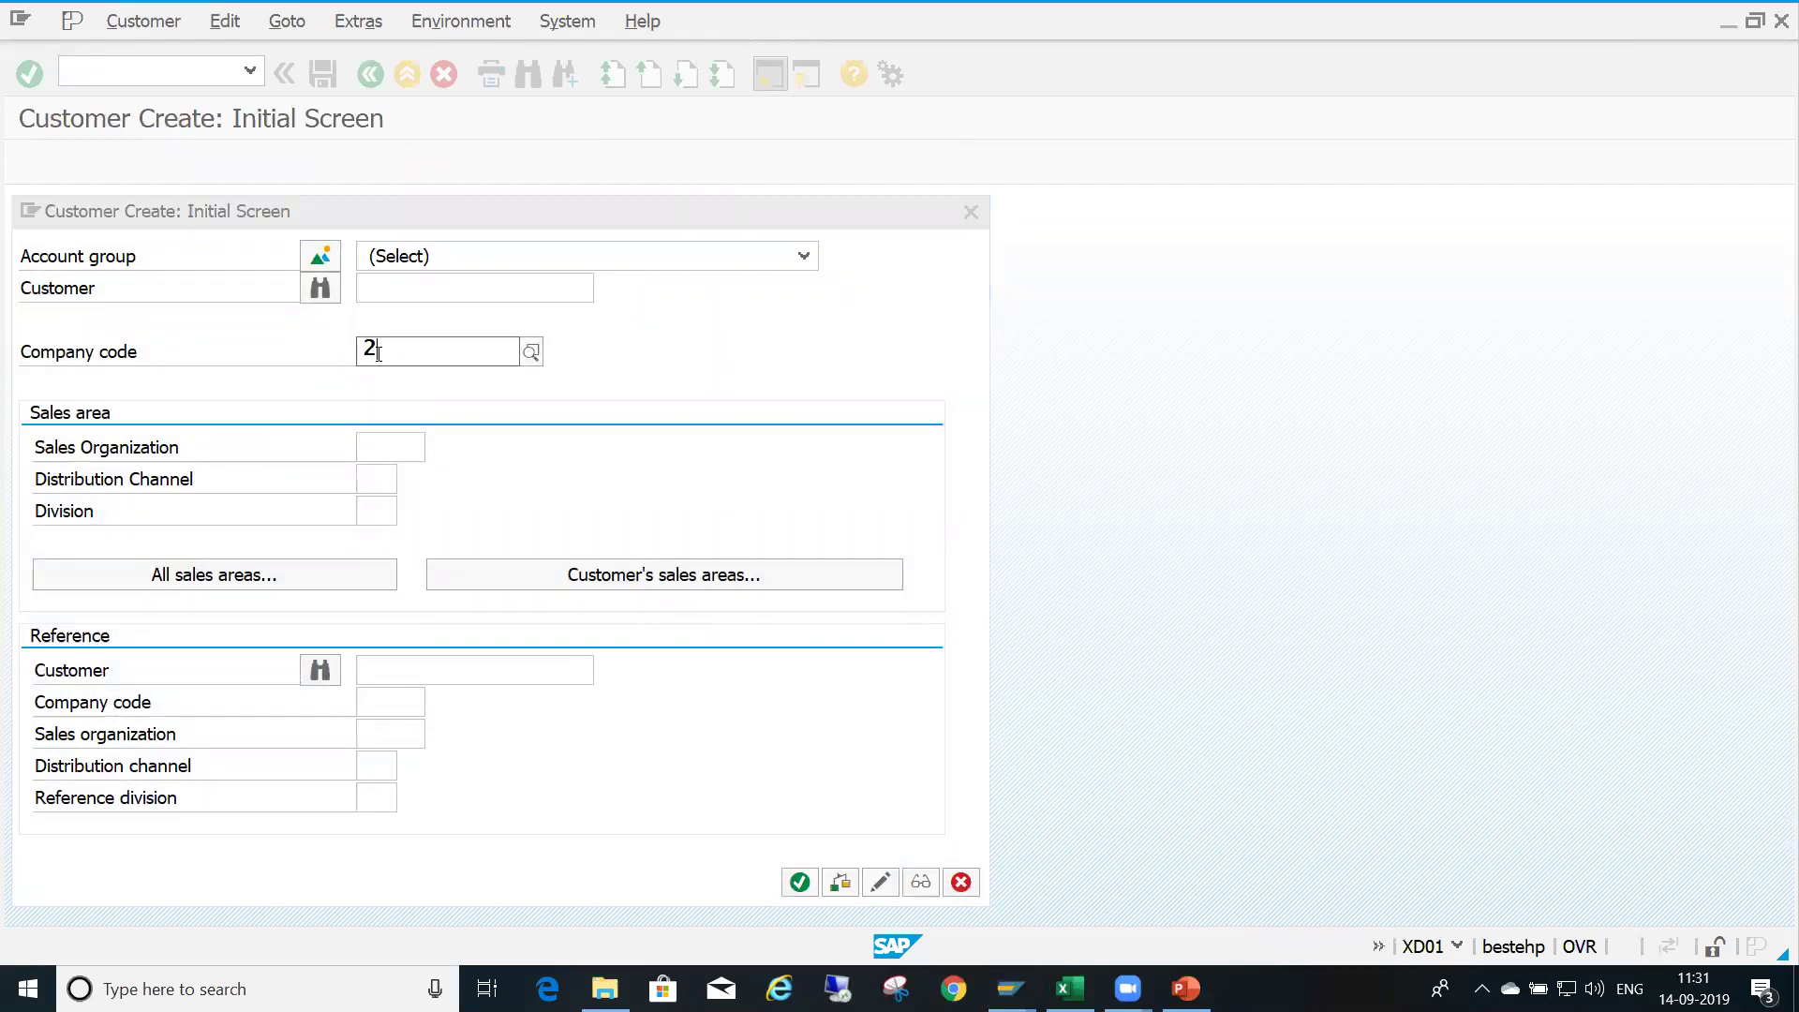
type("1313")
key("Return")
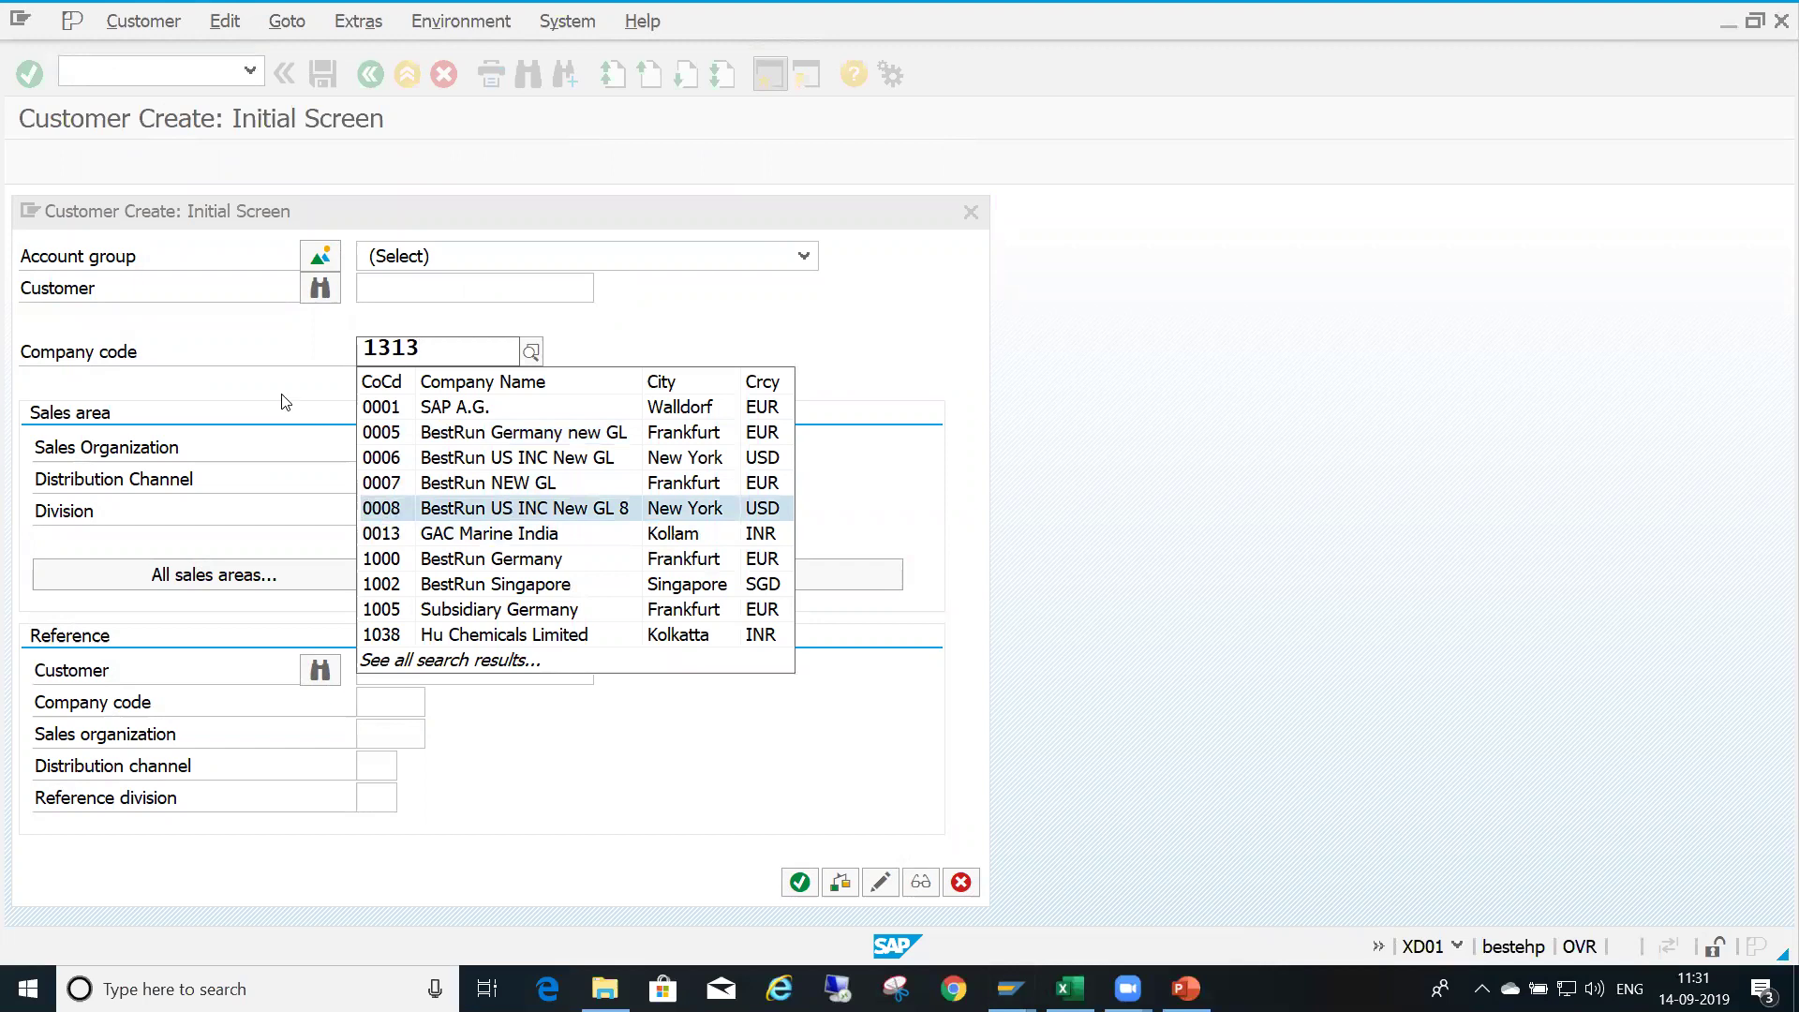
left_click(286, 403)
left_click(392, 441)
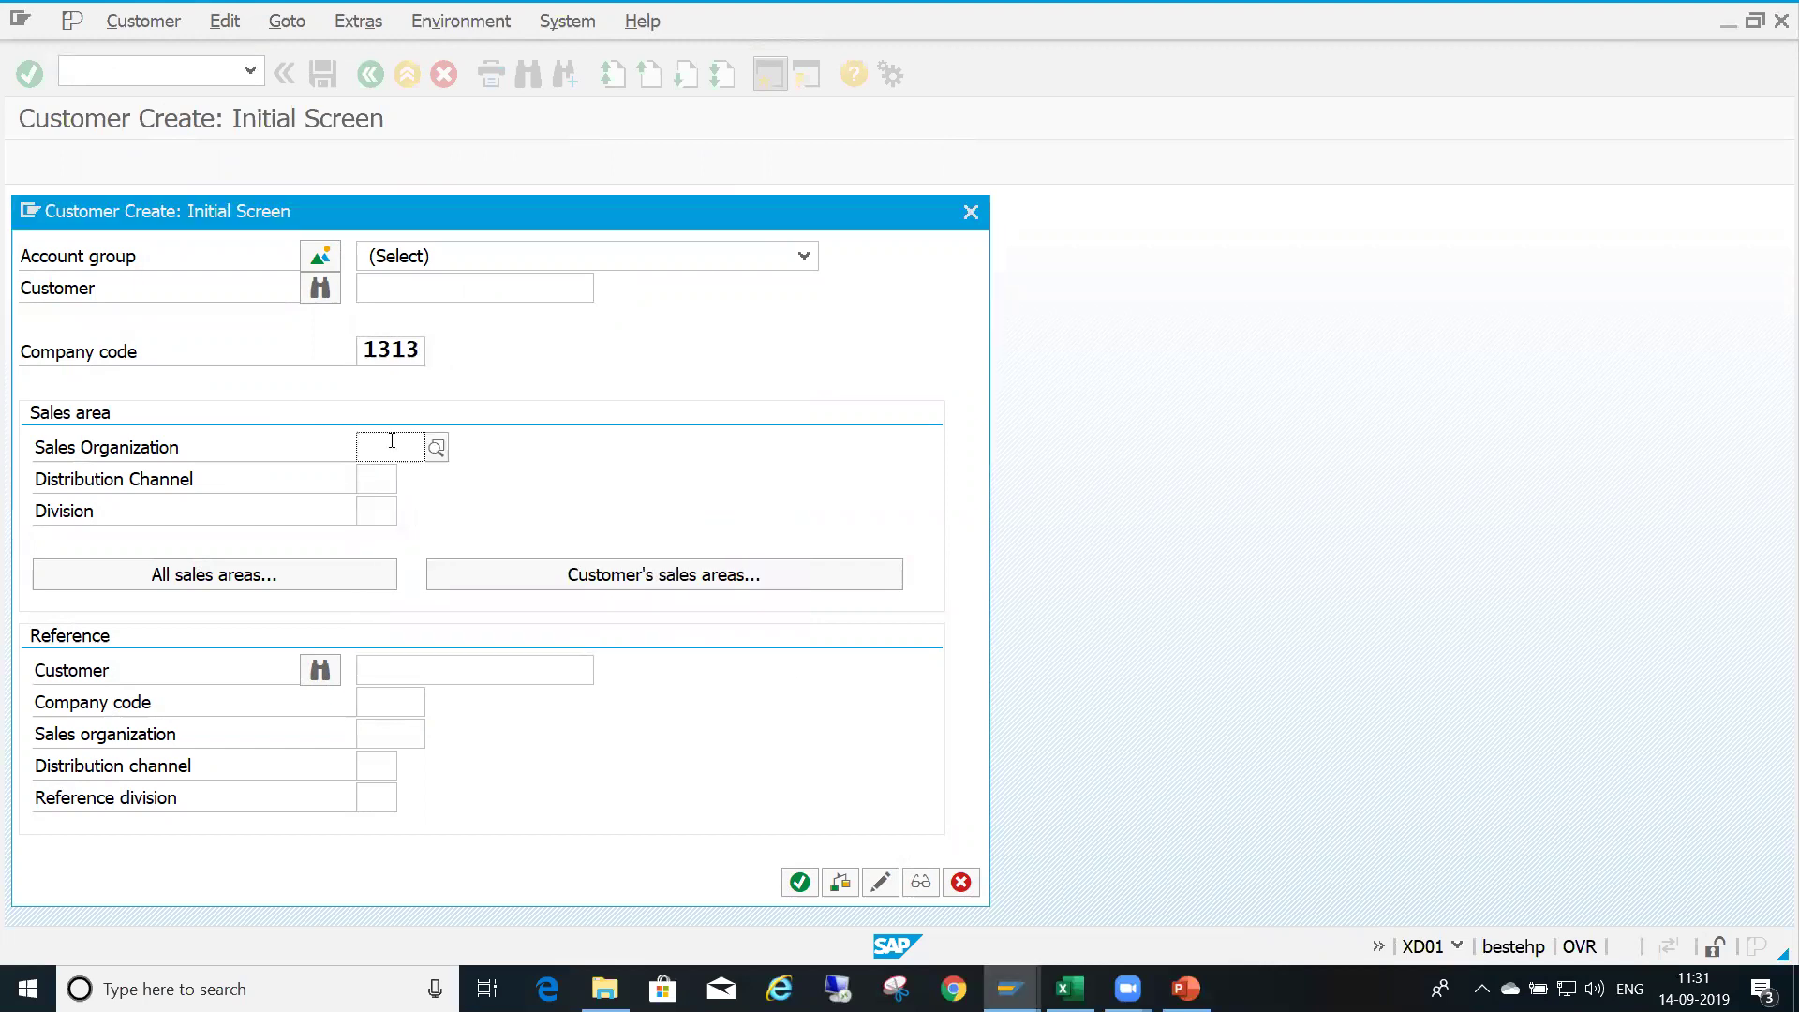
type("2000")
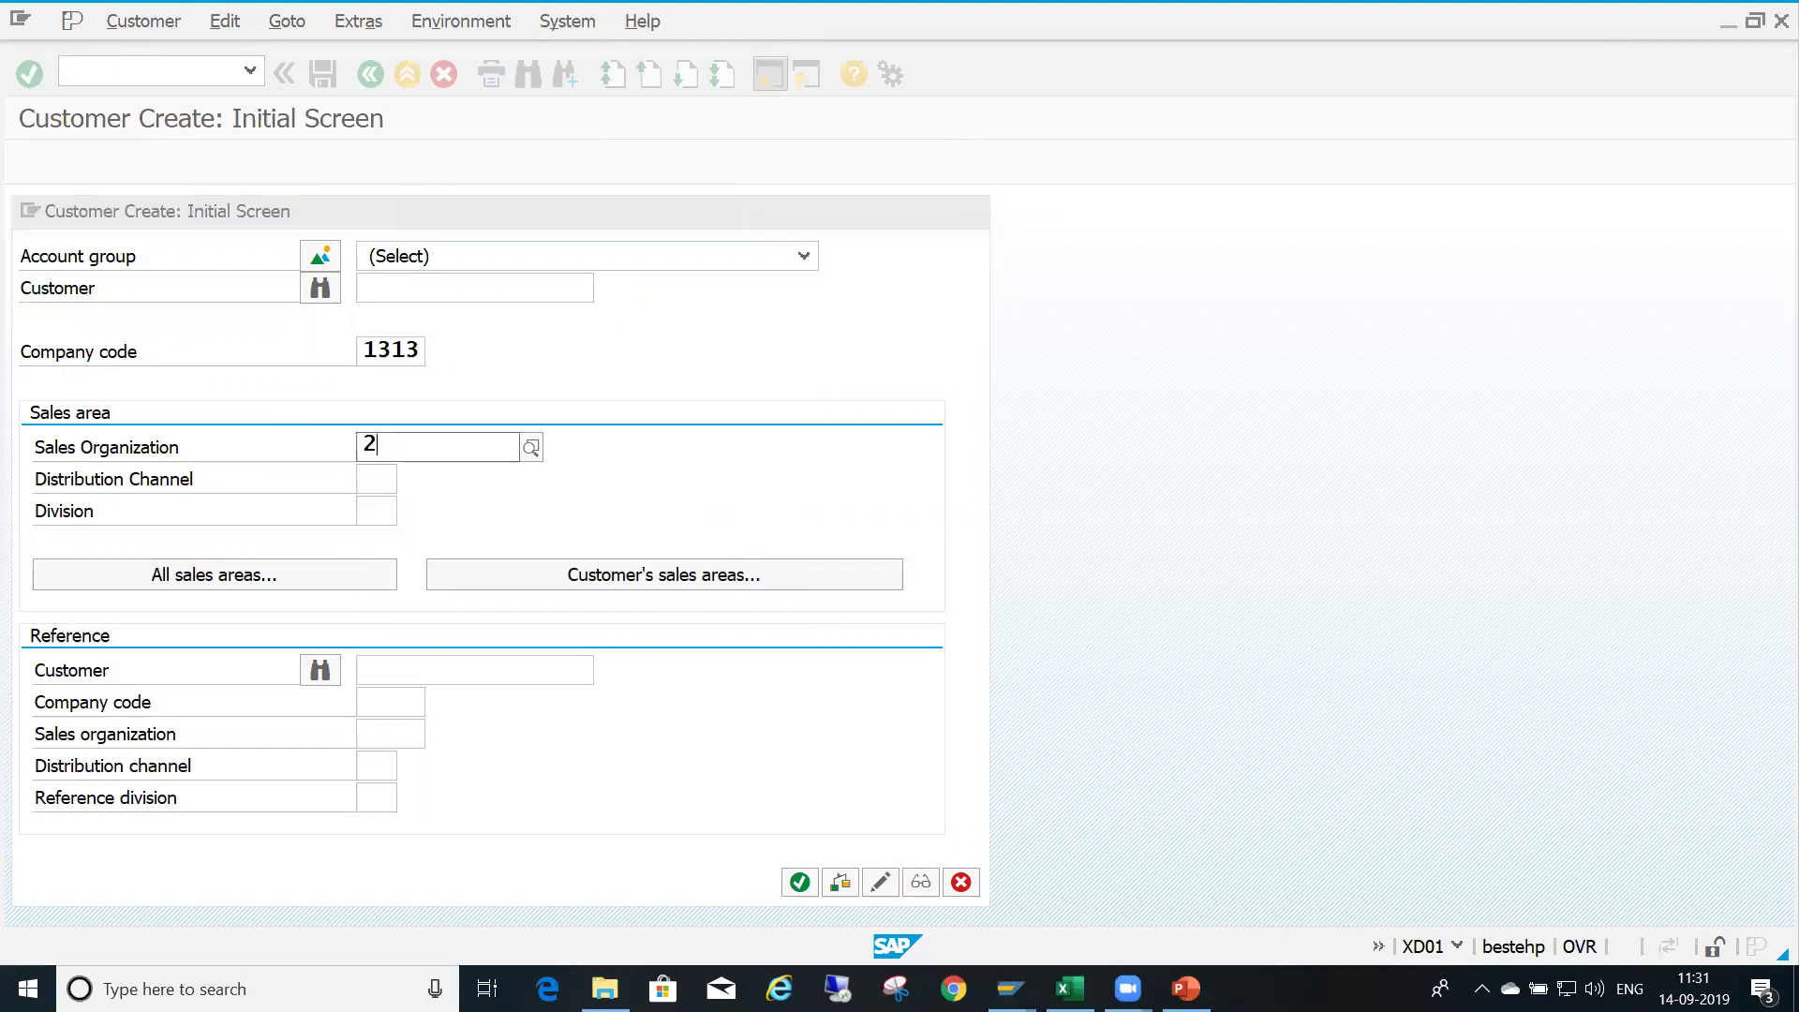
left_click(399, 506)
Set the sales area's distribution channel to 12 (Sold for resale) and division to 00 (Cross-division)
left_click(379, 478)
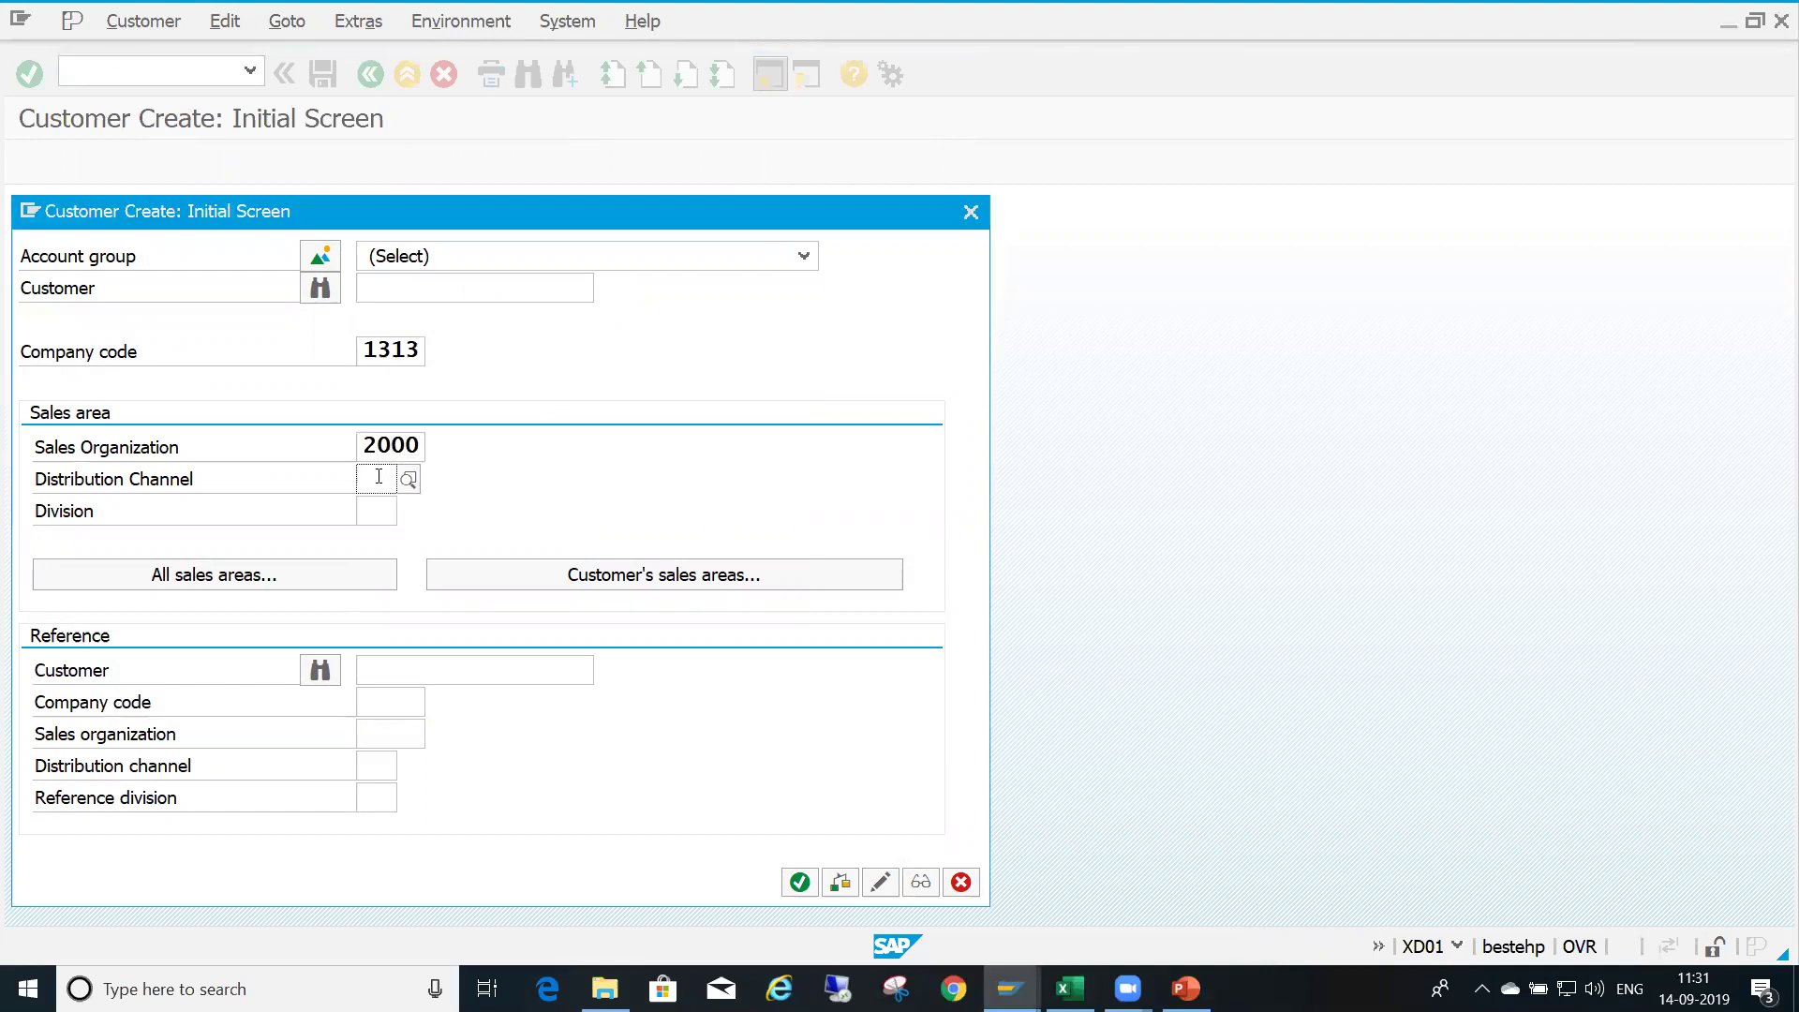
type("12")
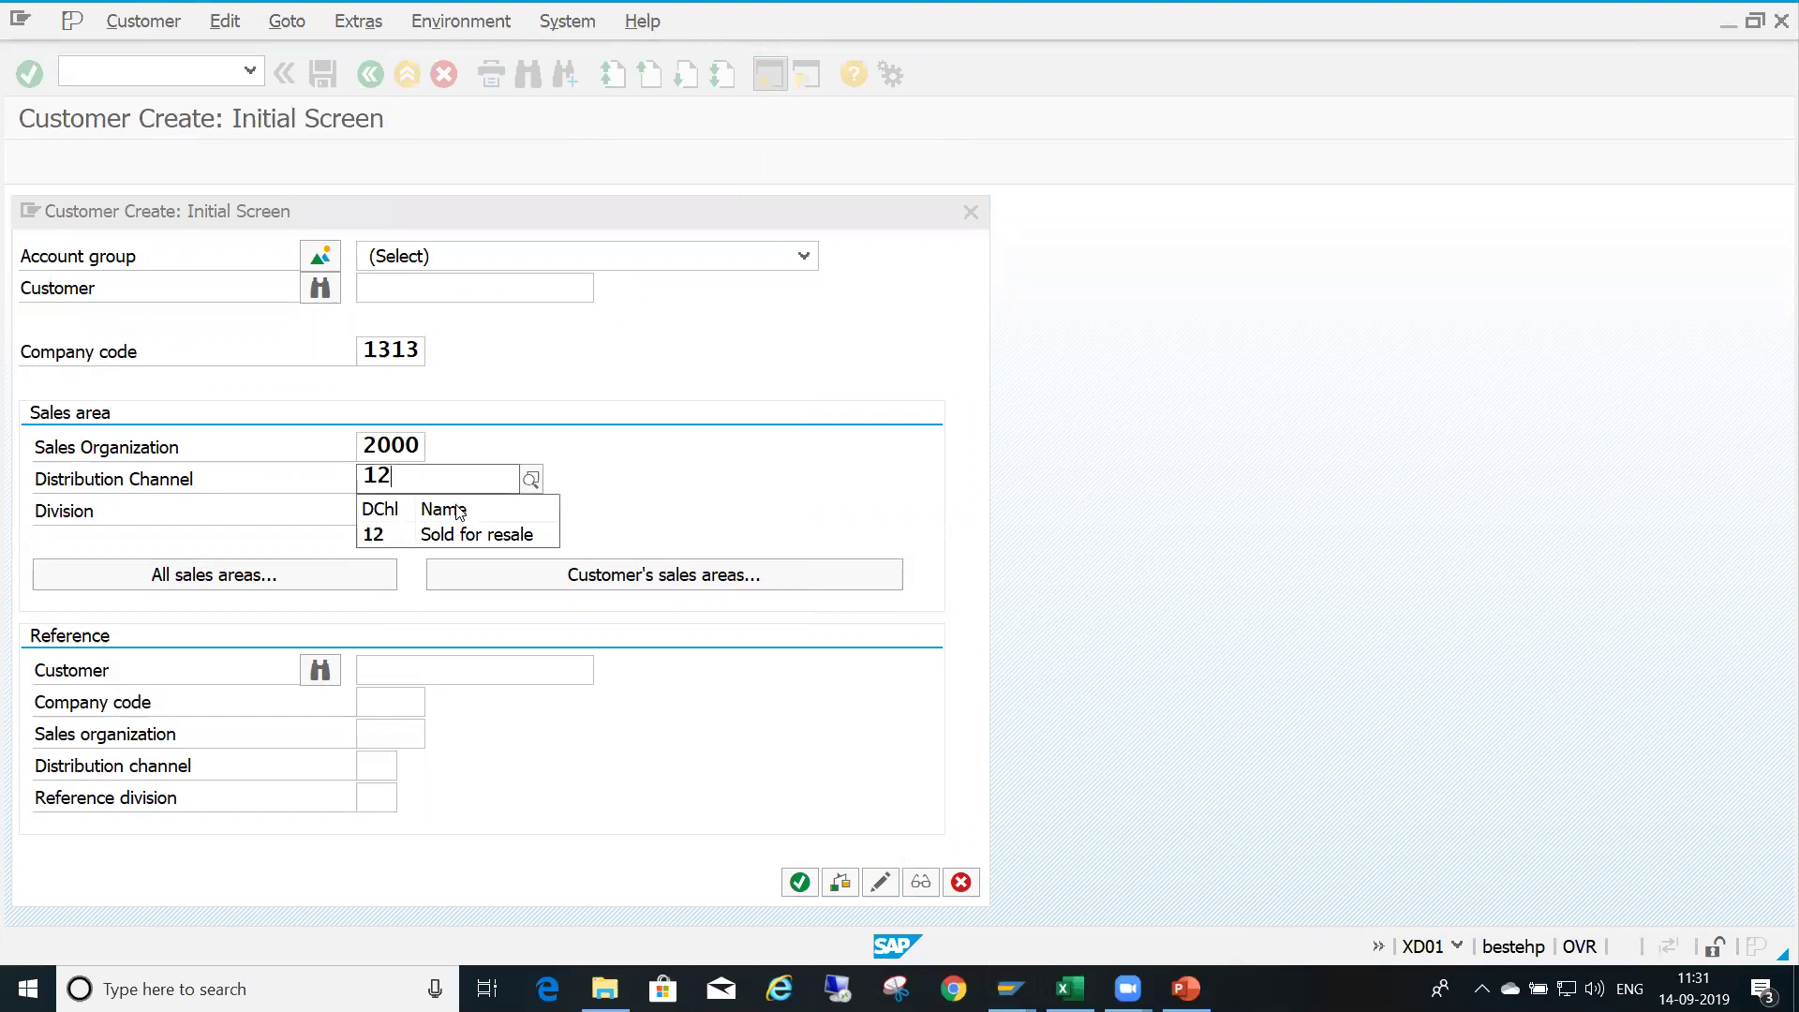
left_click(450, 536)
left_click(385, 509)
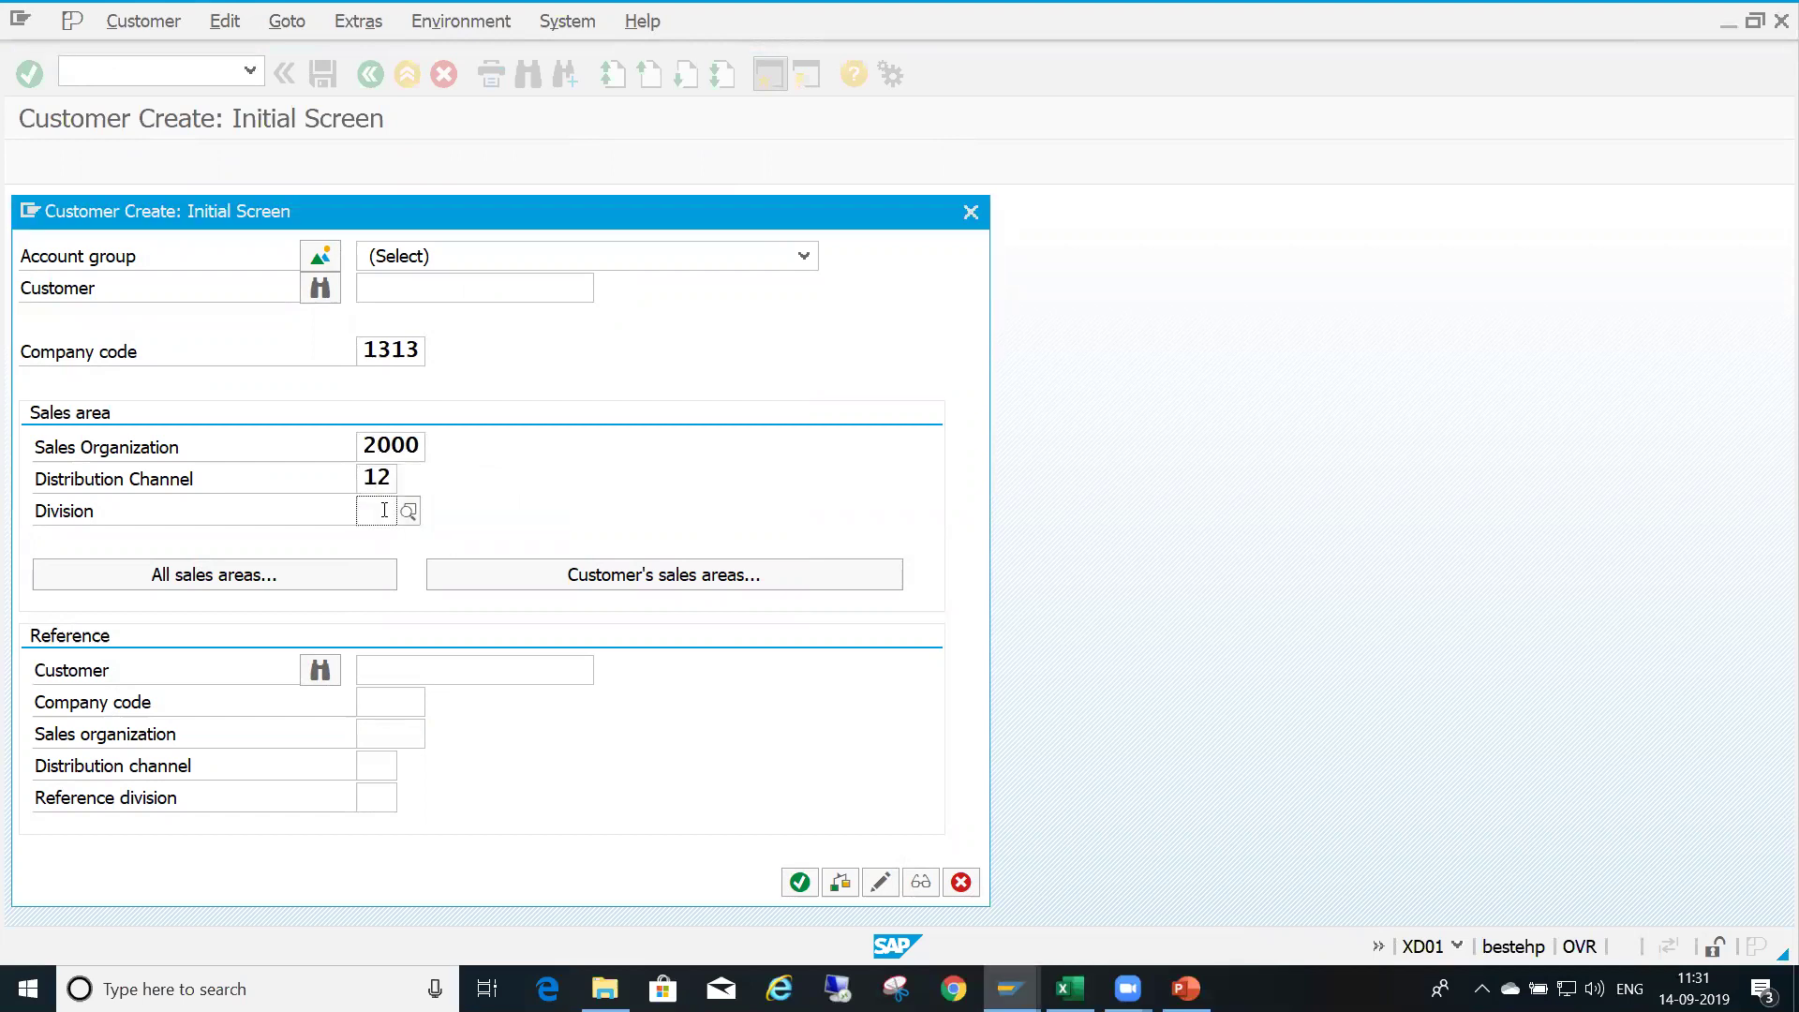
type("00")
key("Down")
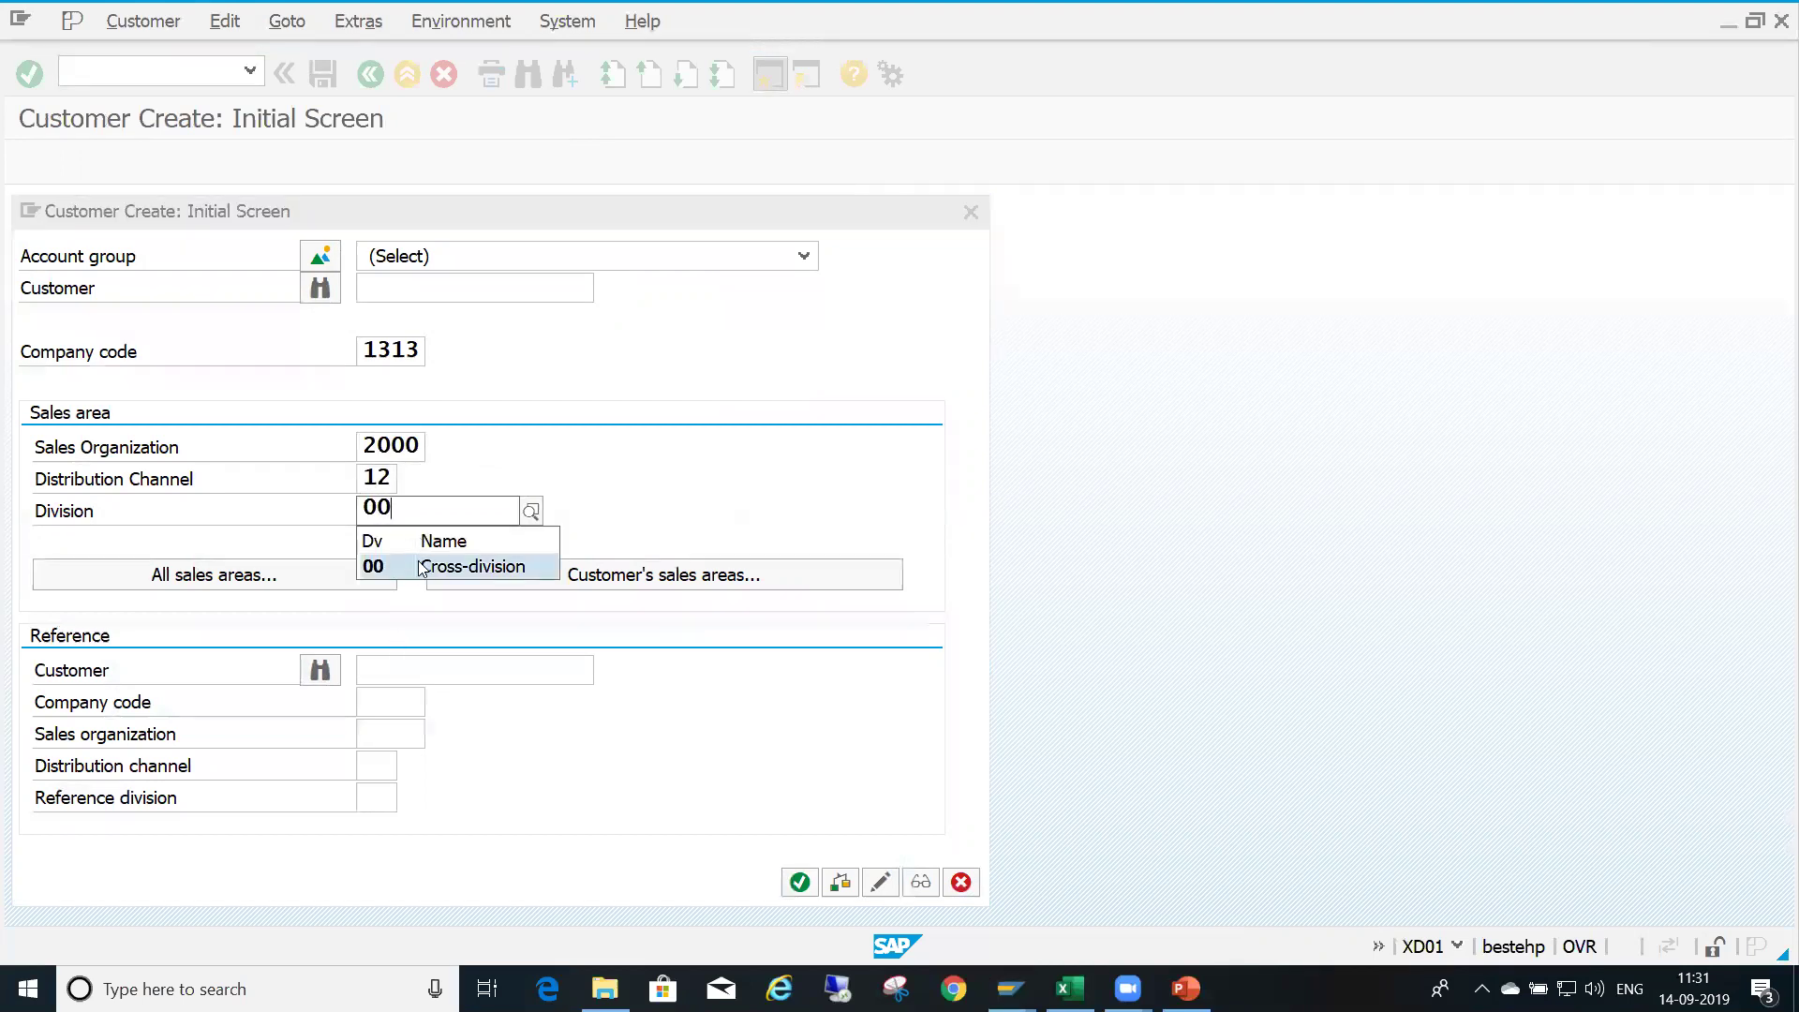
key("Return")
Enter the reference customer's number and set the reference company code to 1313
left_click(388, 668)
type("15")
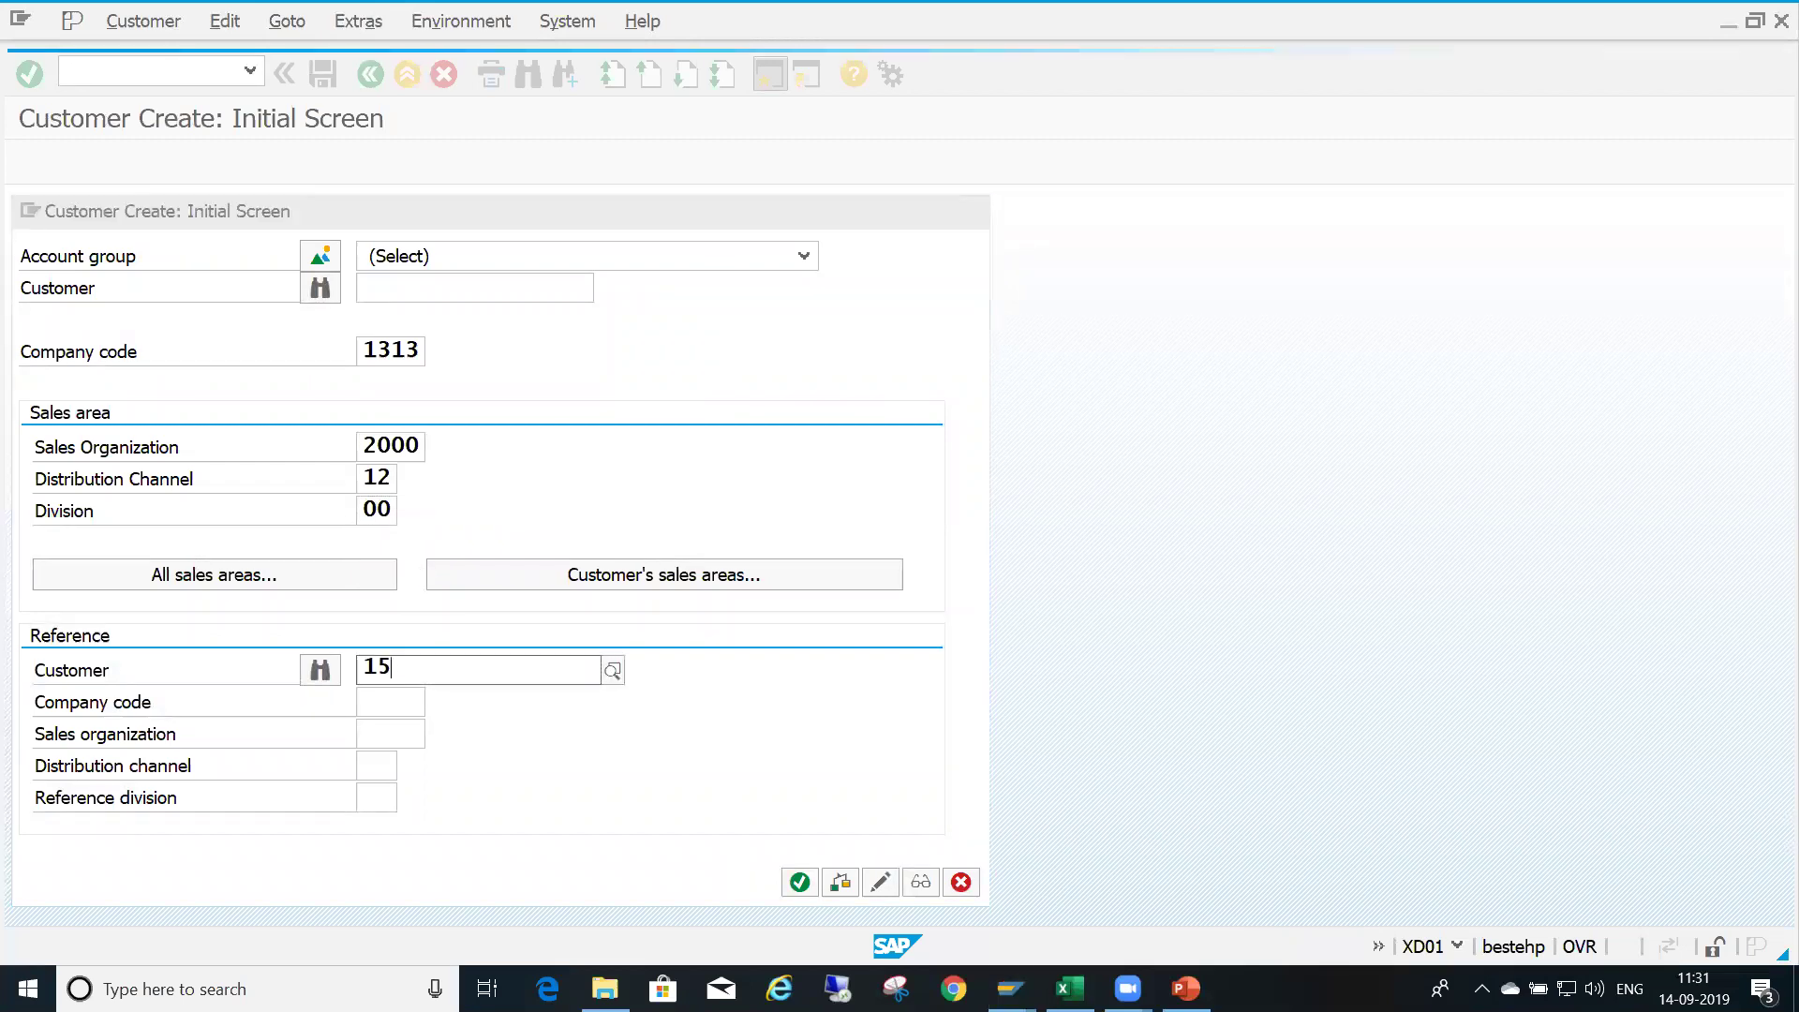
left_click(393, 699)
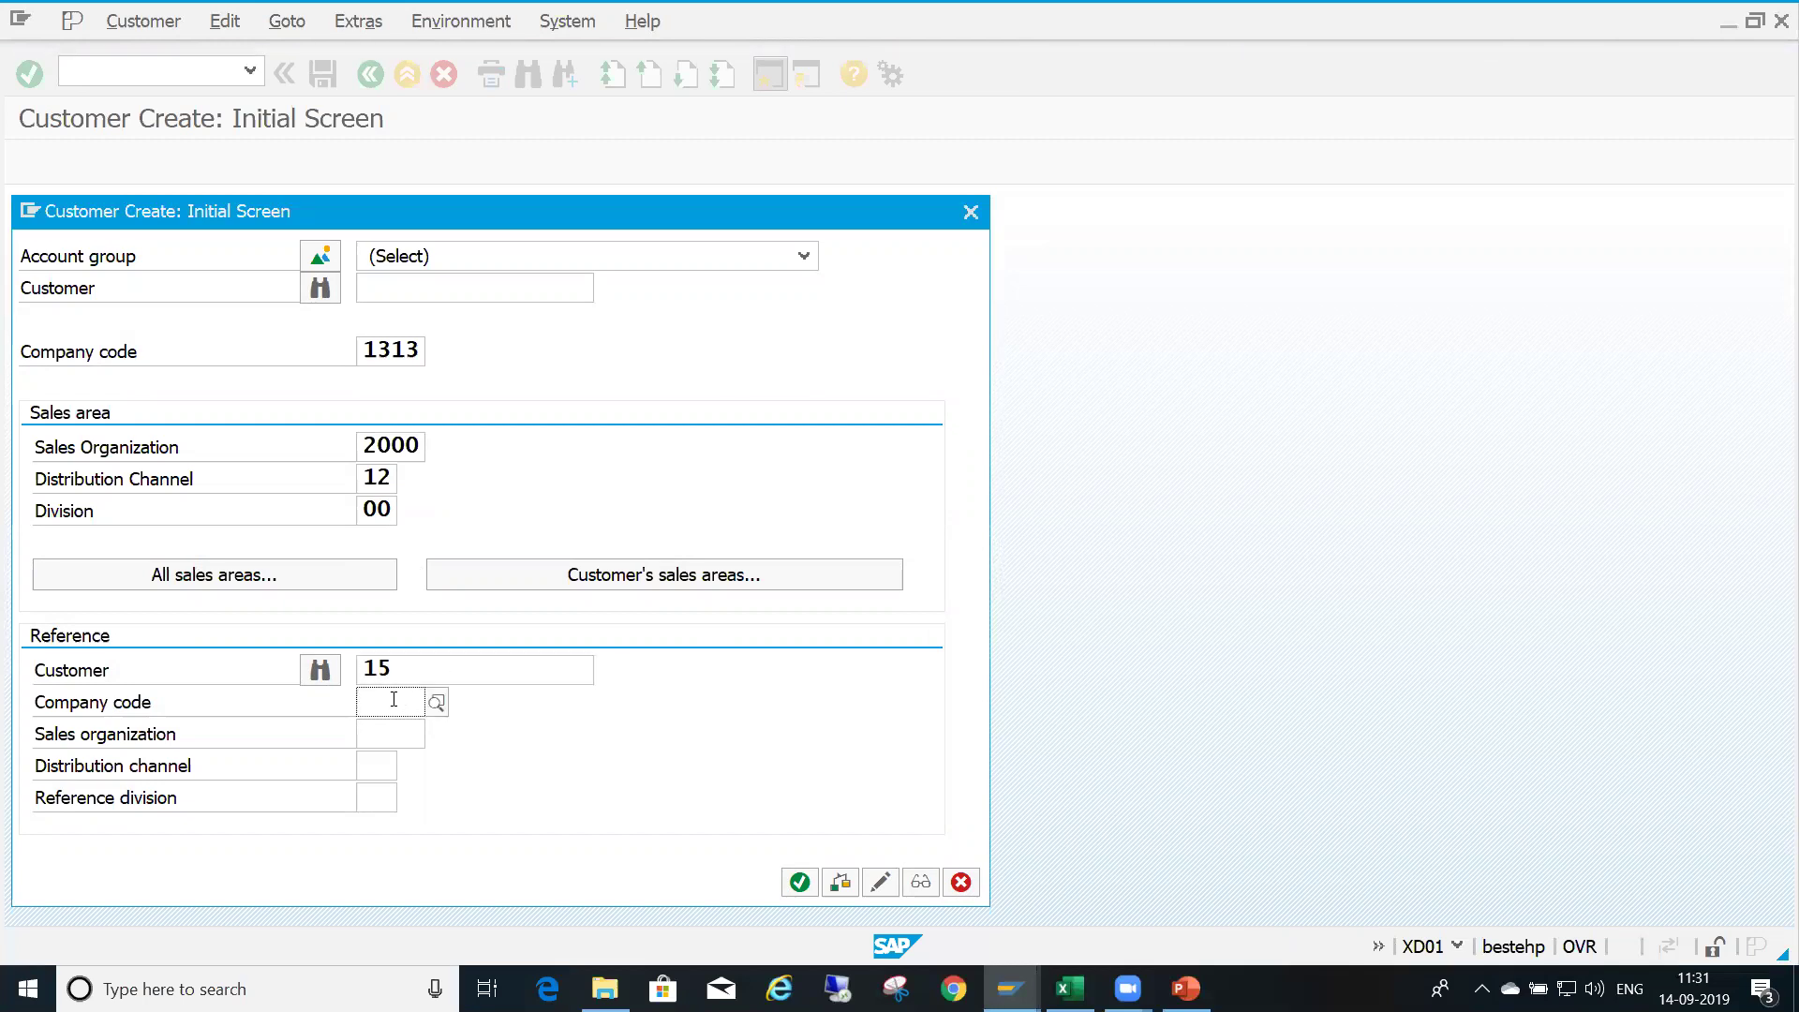
type("1313")
key("Return")
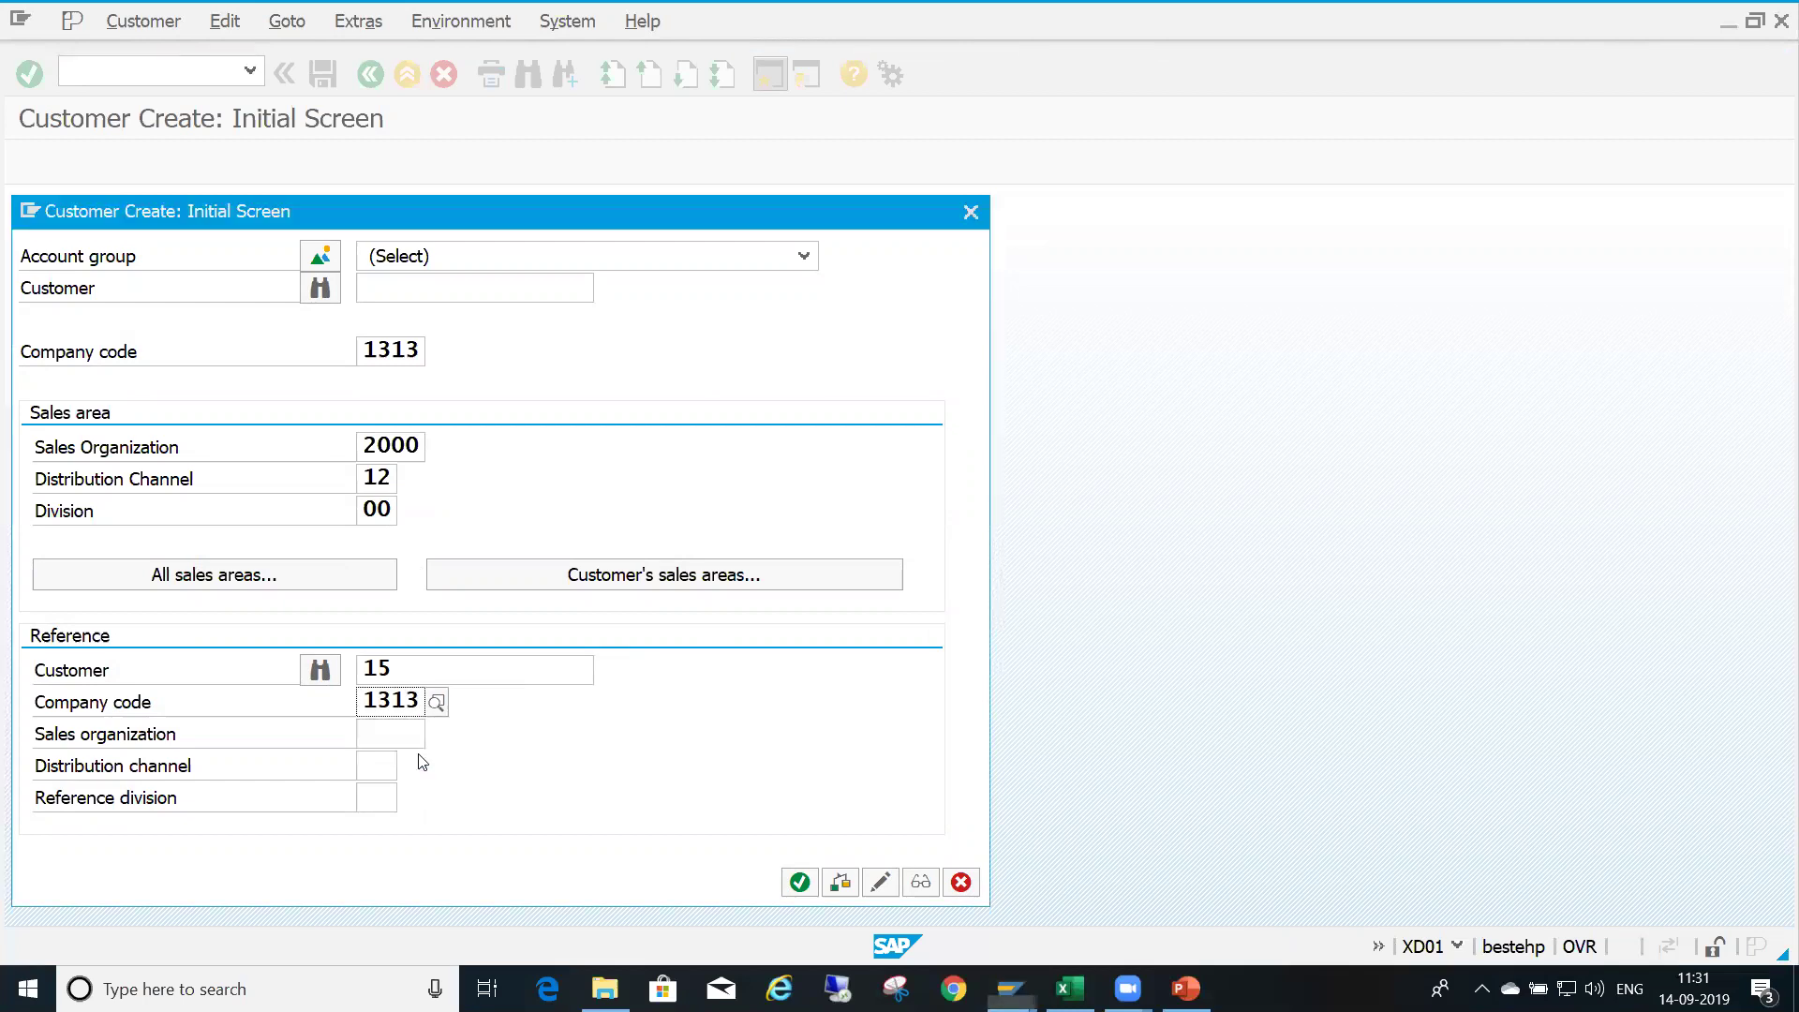
Set the reference sales area to sales organization 2000, distribution channel 12 and division 00, and continue to the general data
left_click(382, 731)
type("2")
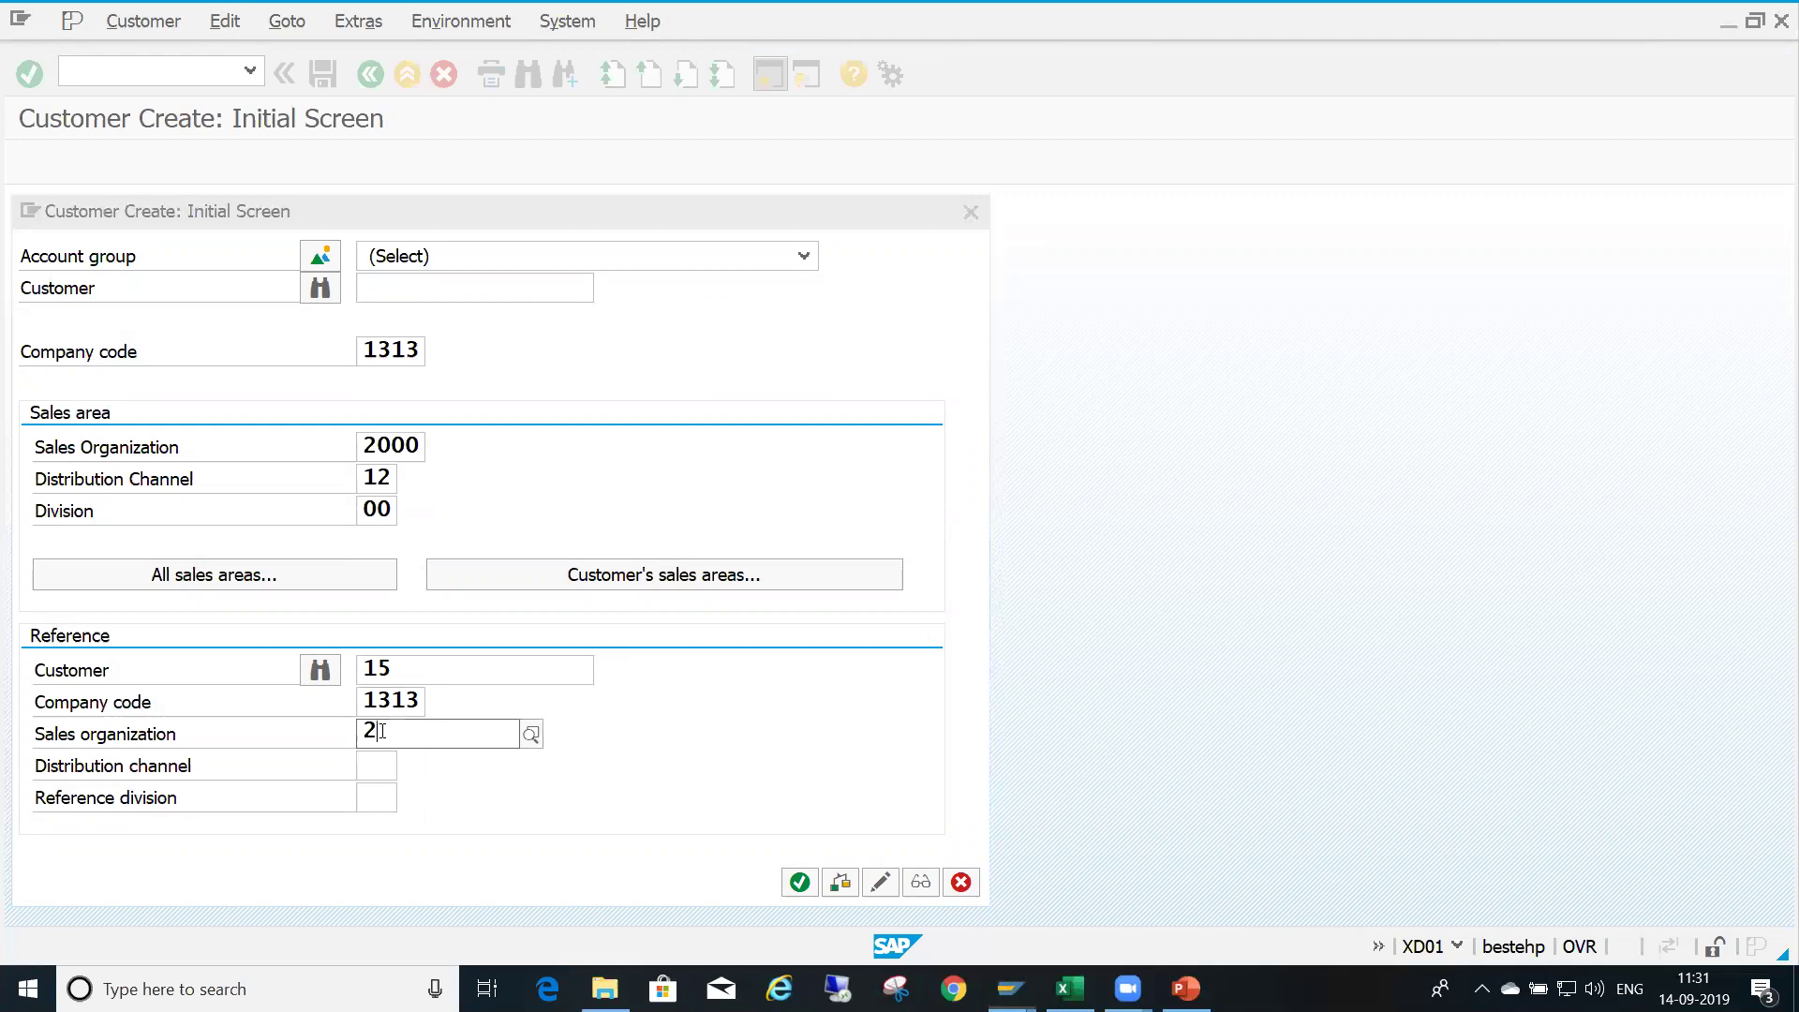
type("000")
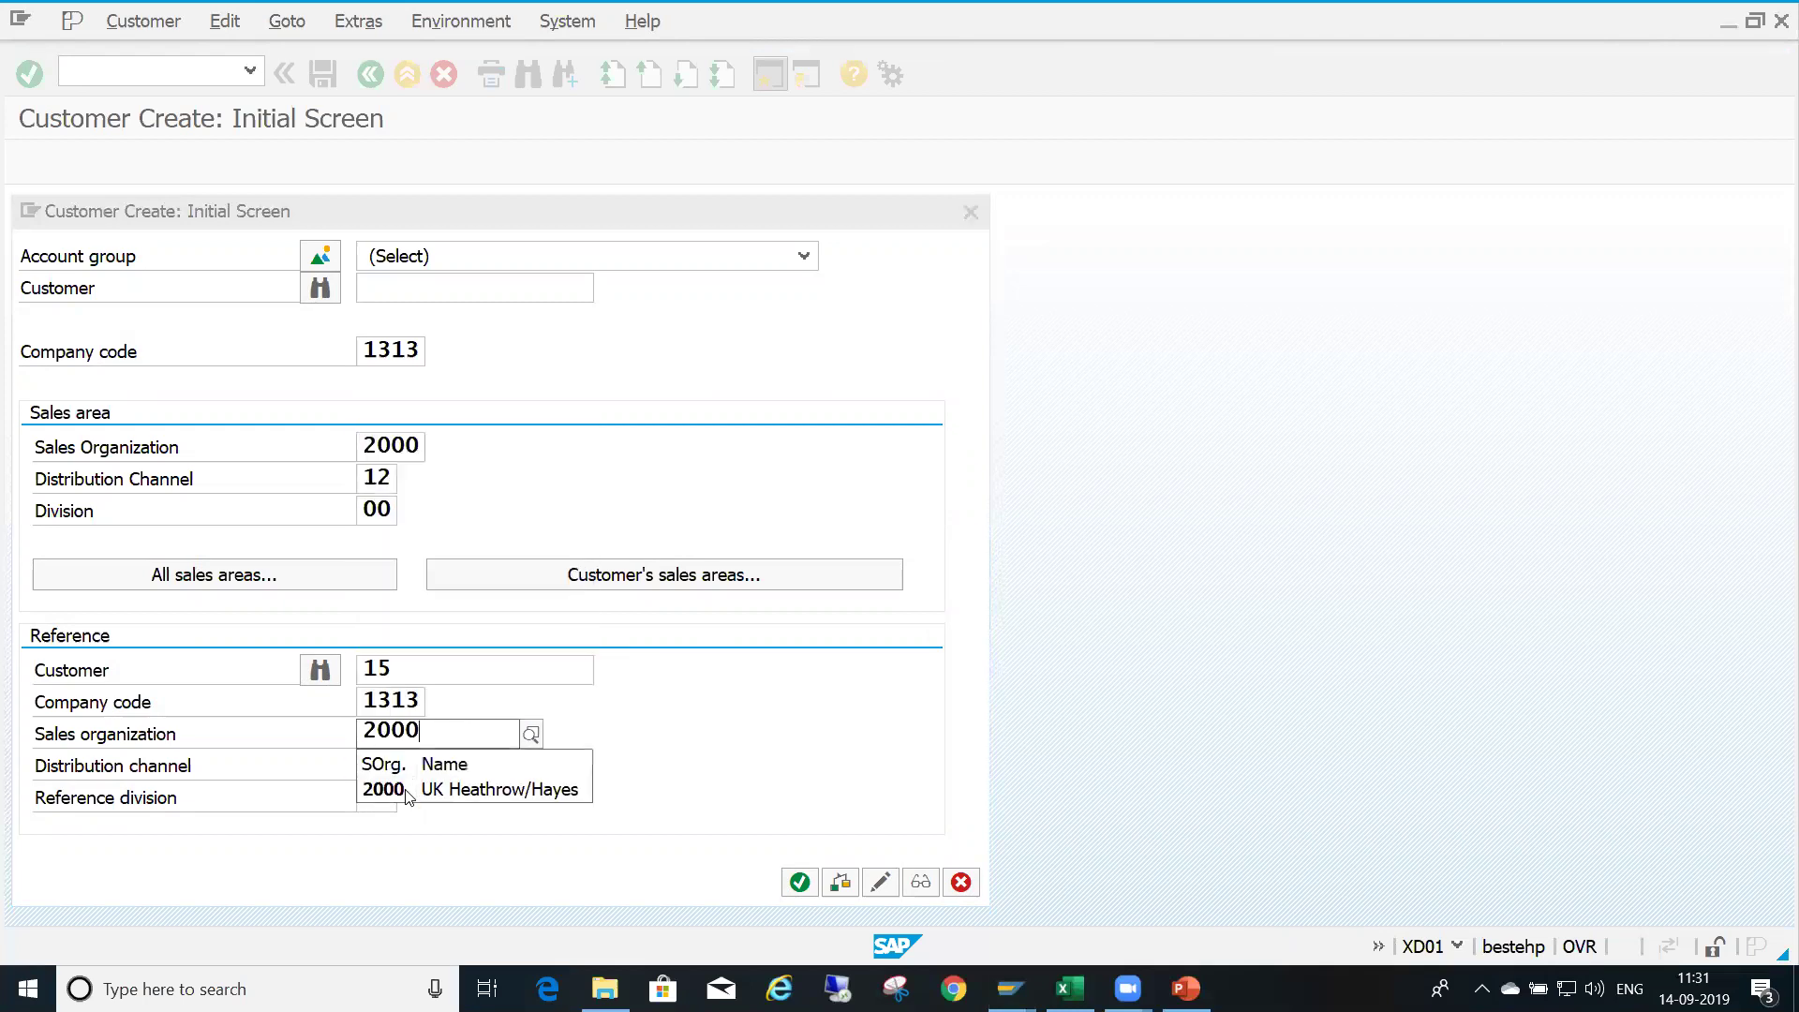
left_click(405, 797)
left_click(368, 770)
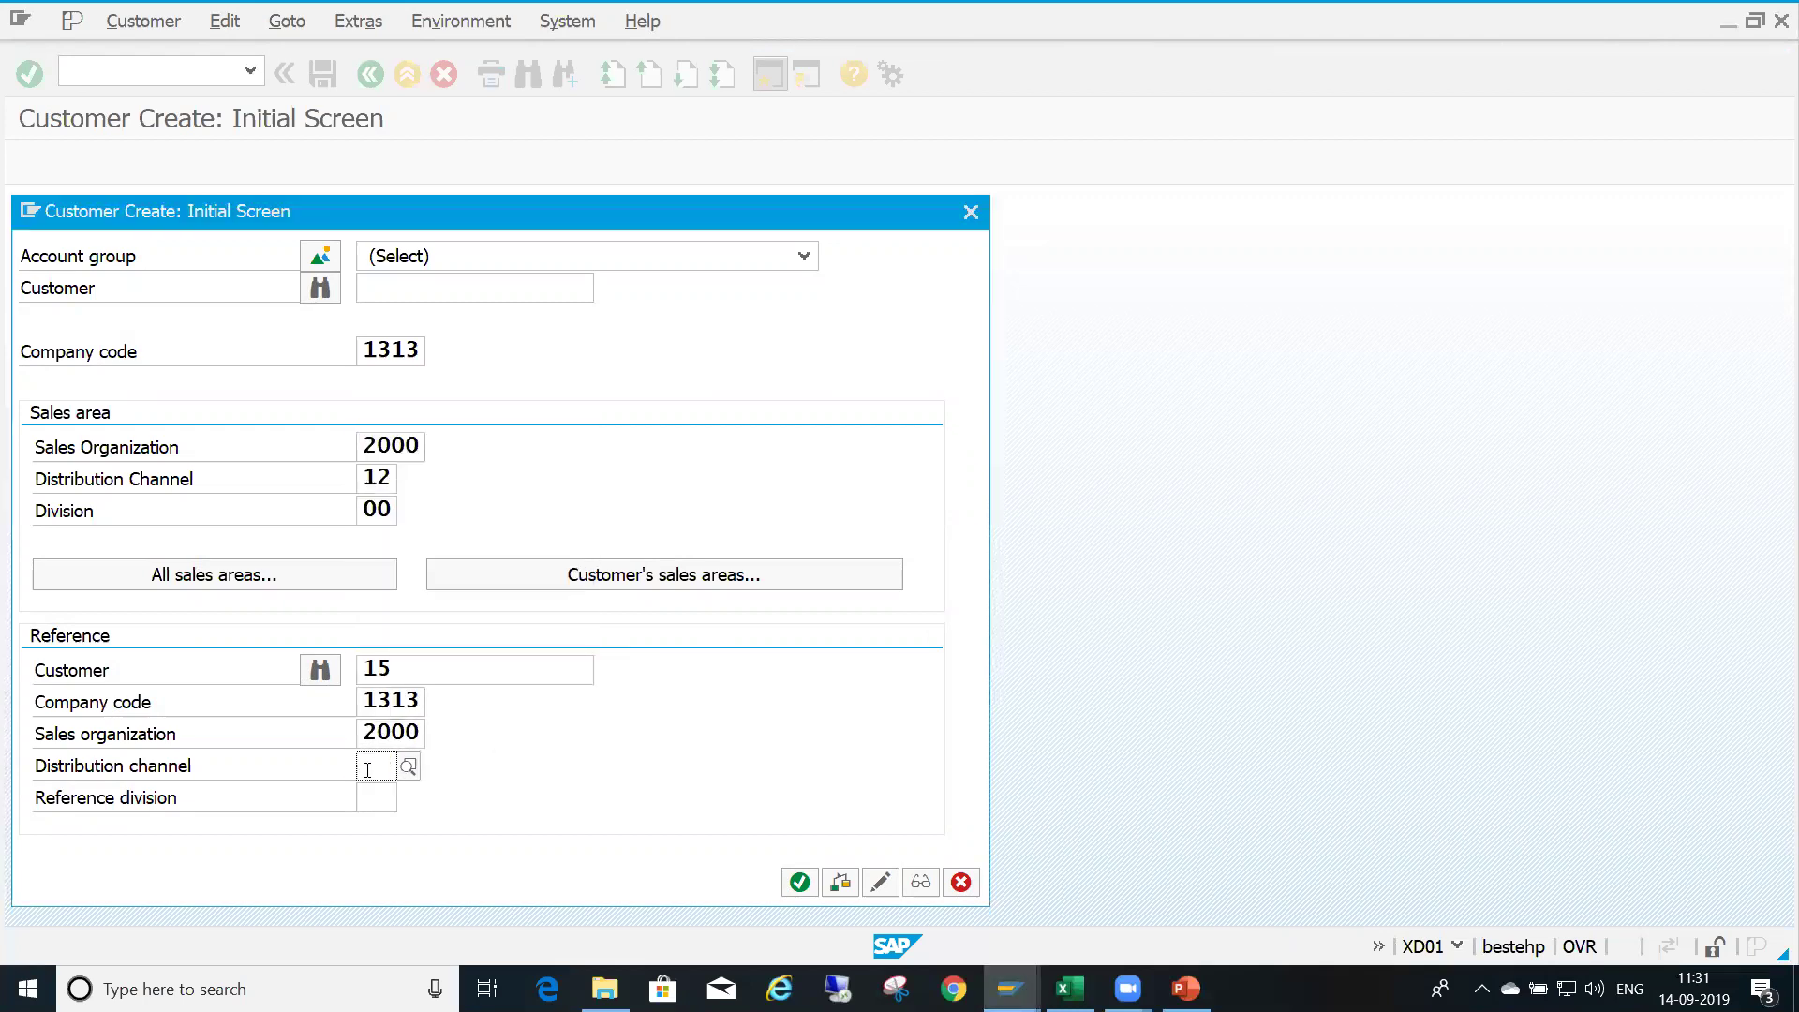
type("12")
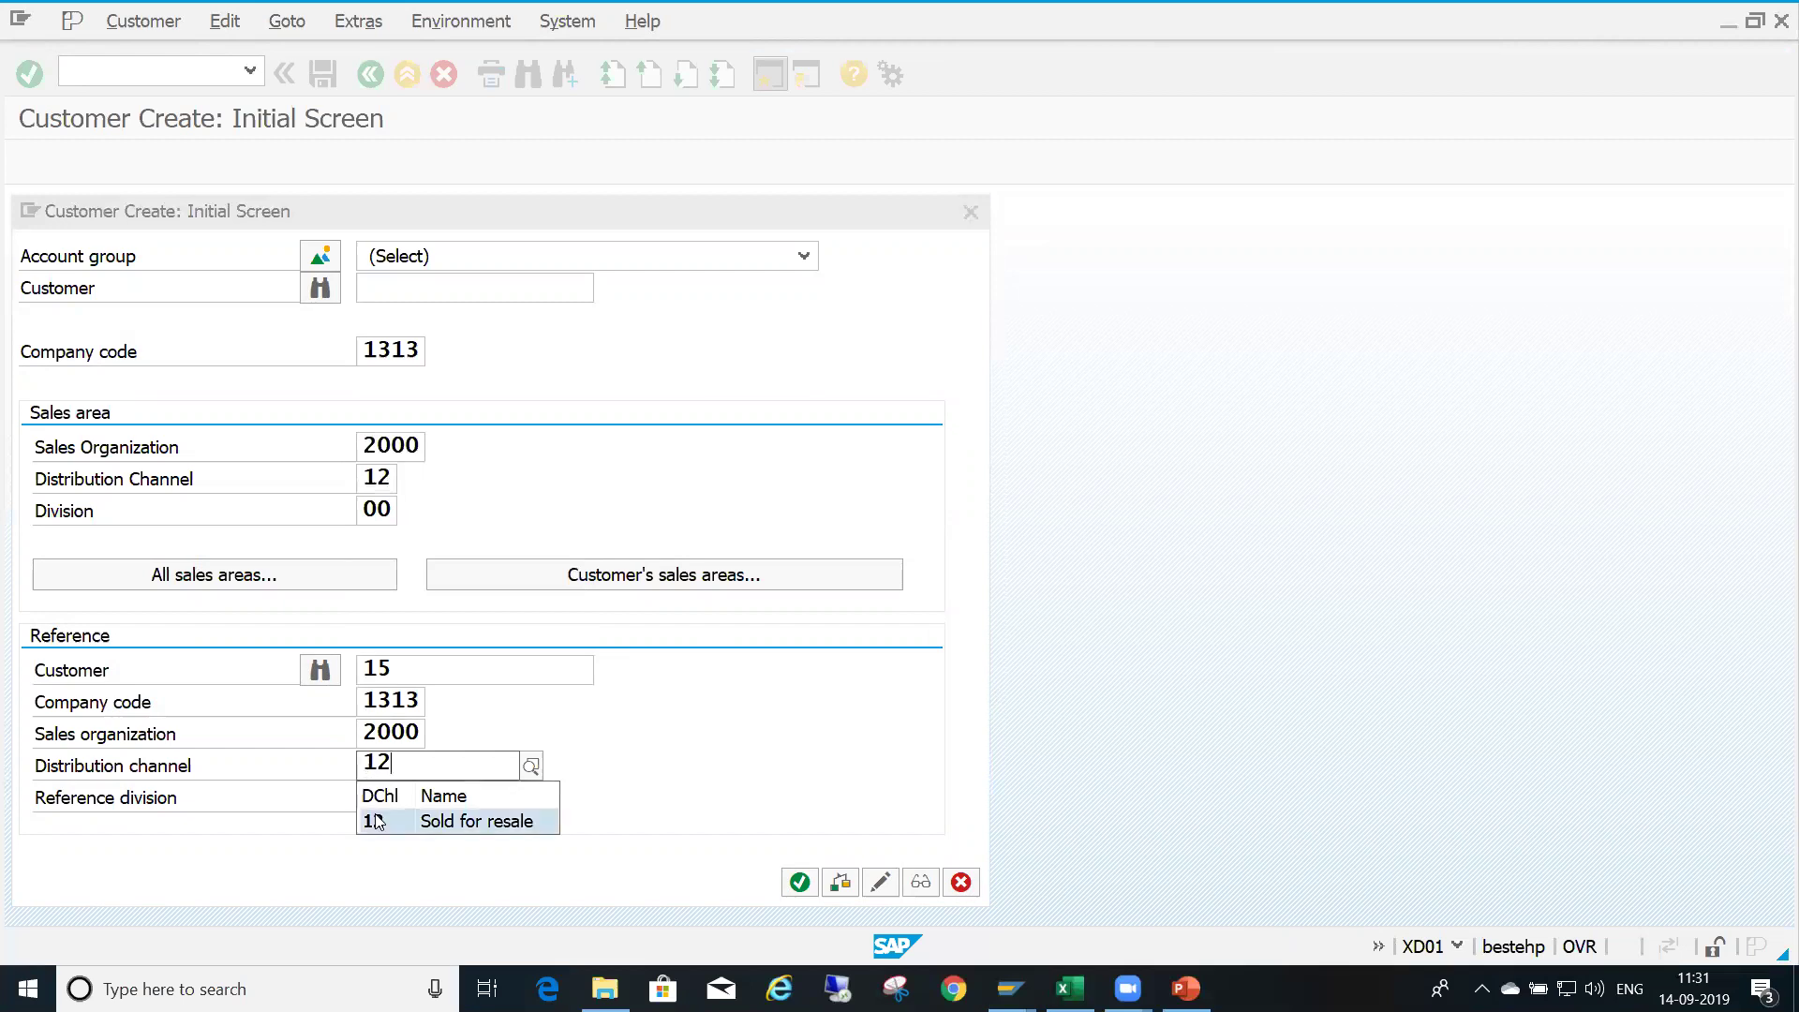
left_click(374, 821)
left_click(379, 808)
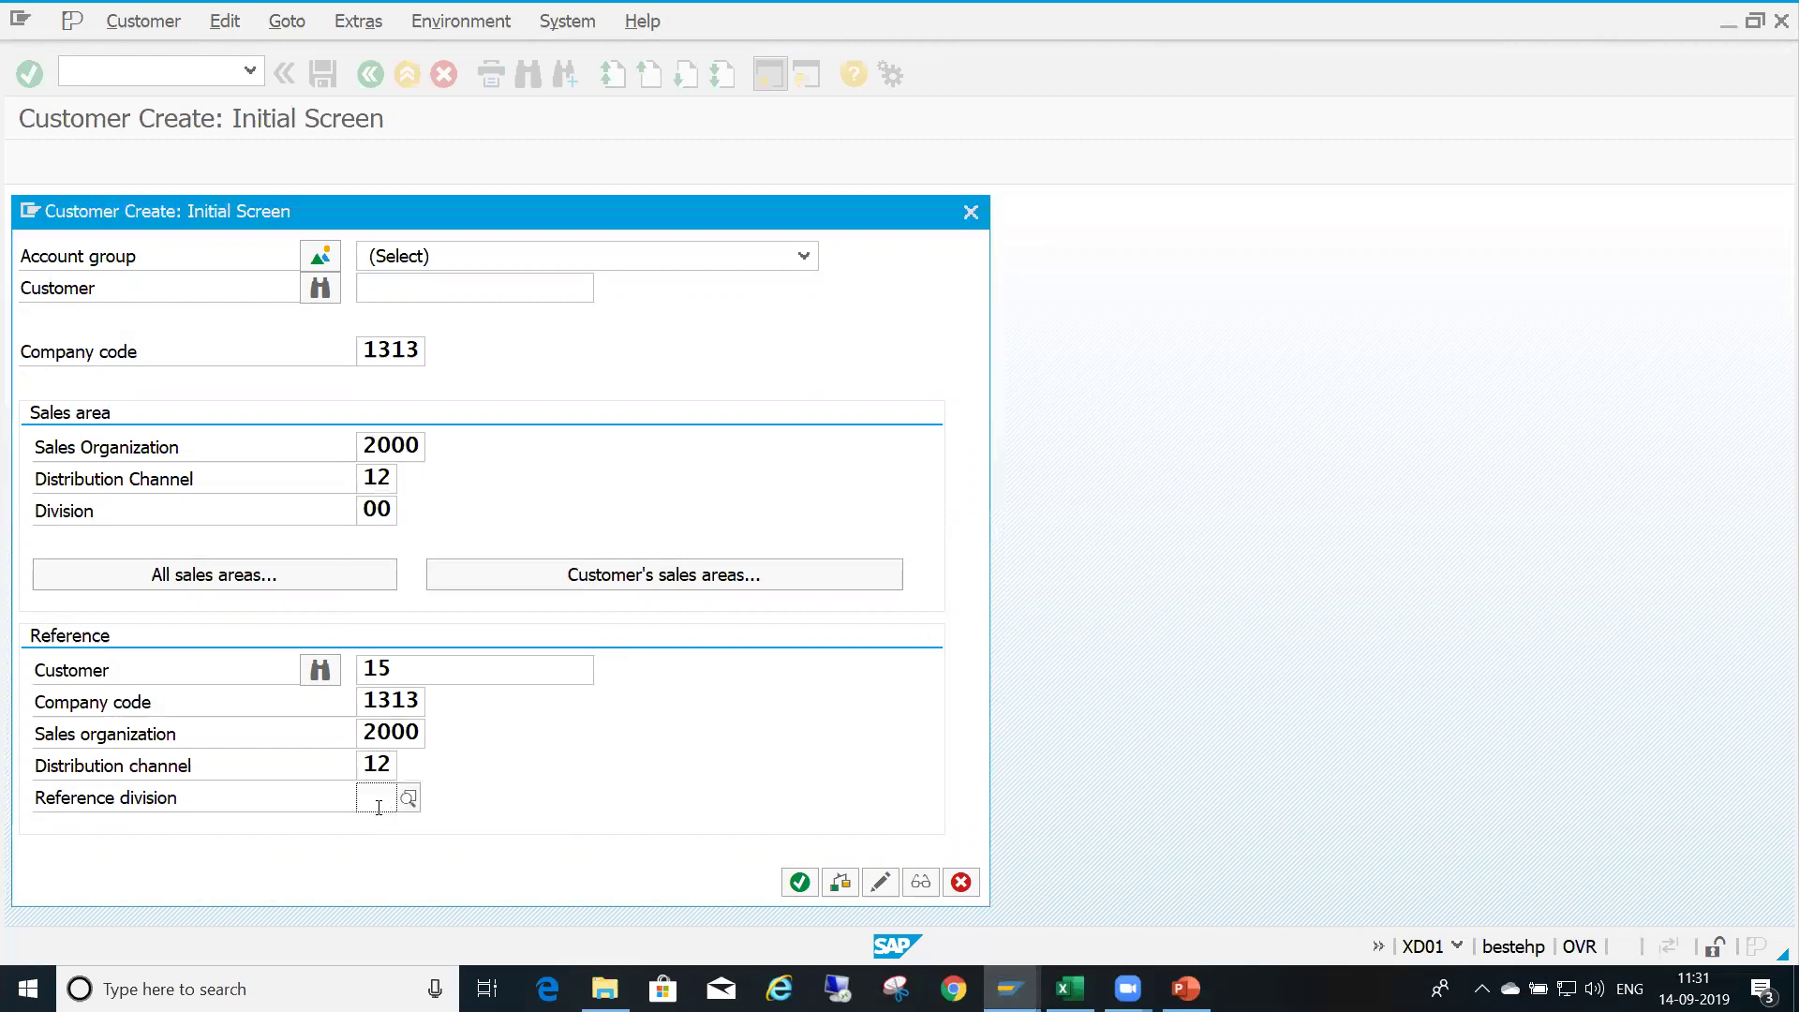
type("00")
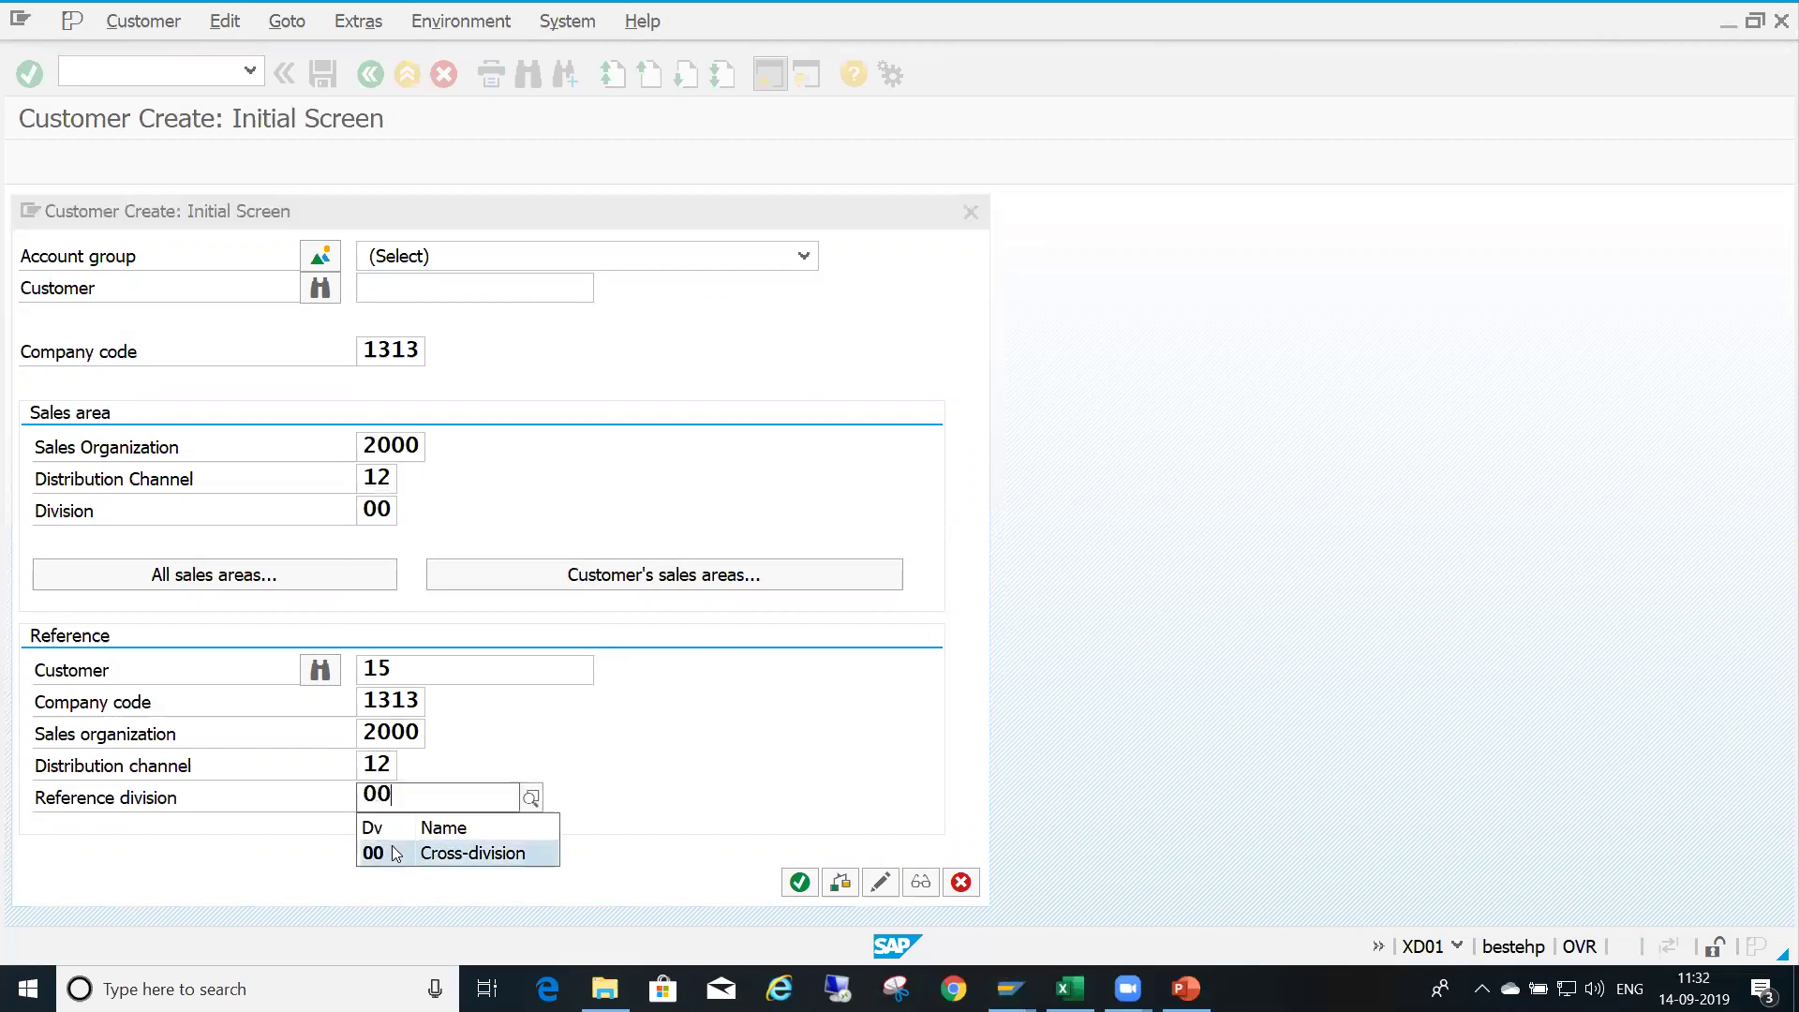
left_click(373, 853)
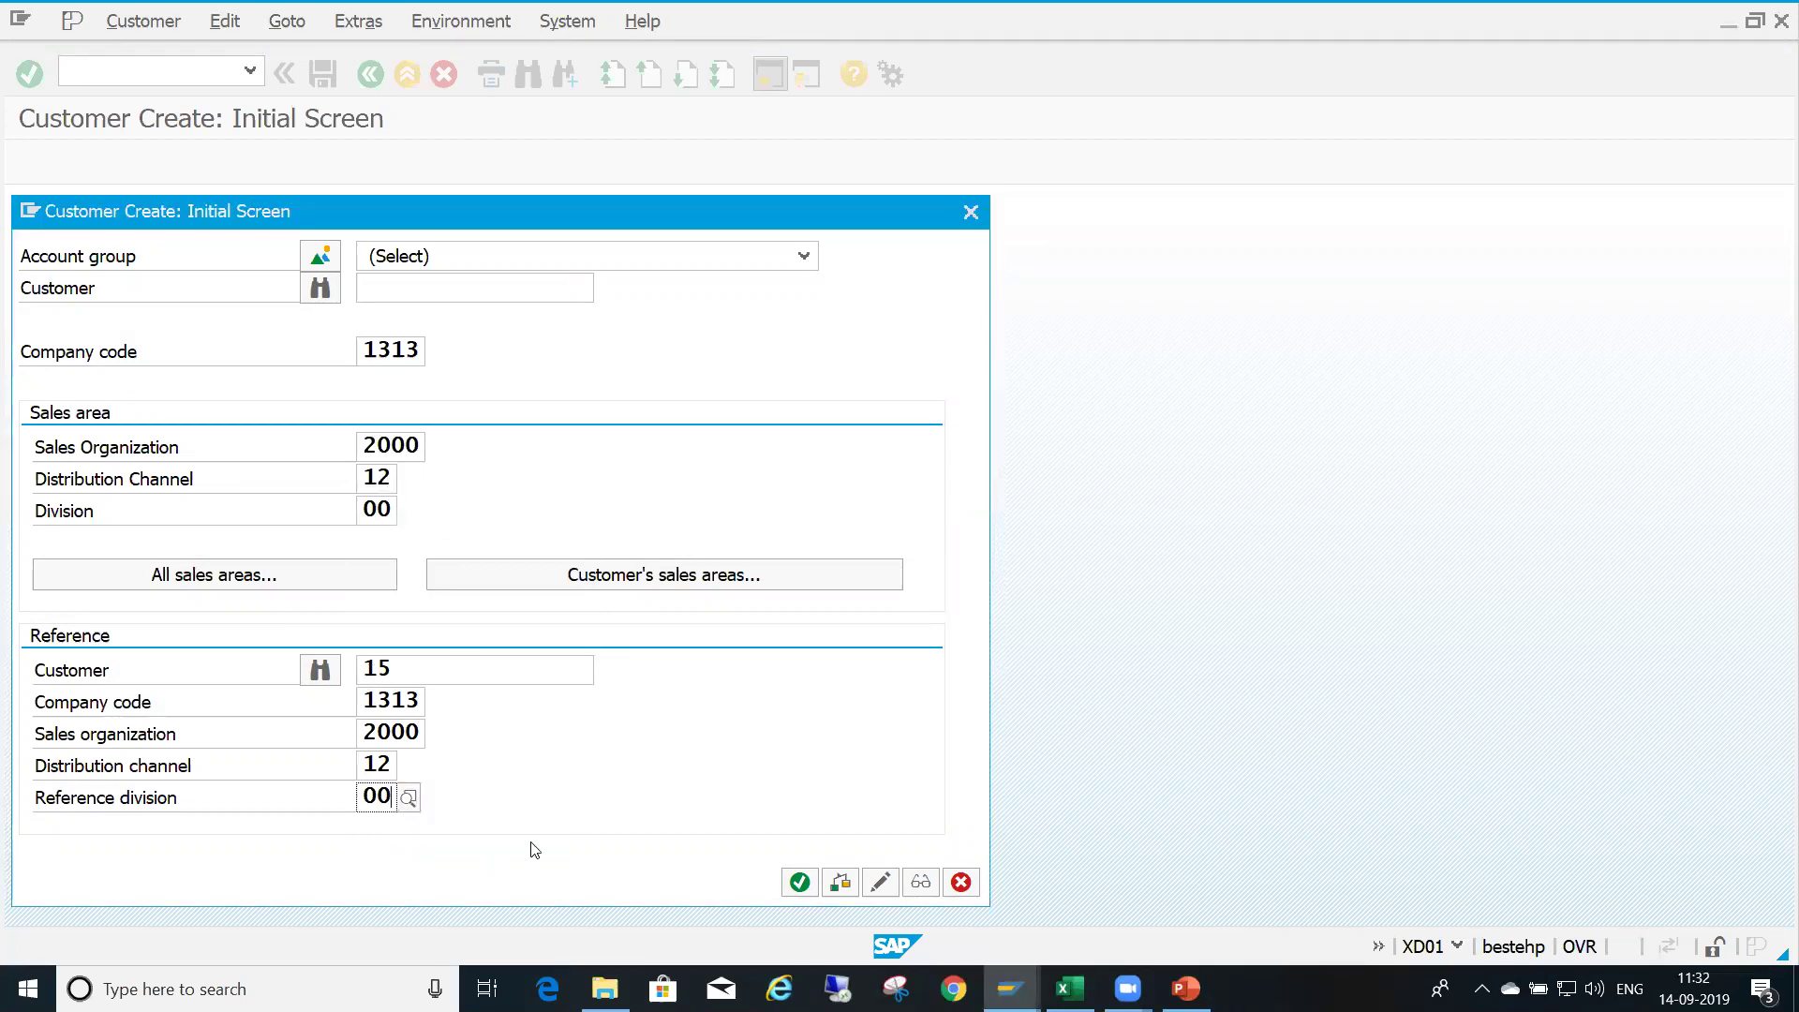
key("Return")
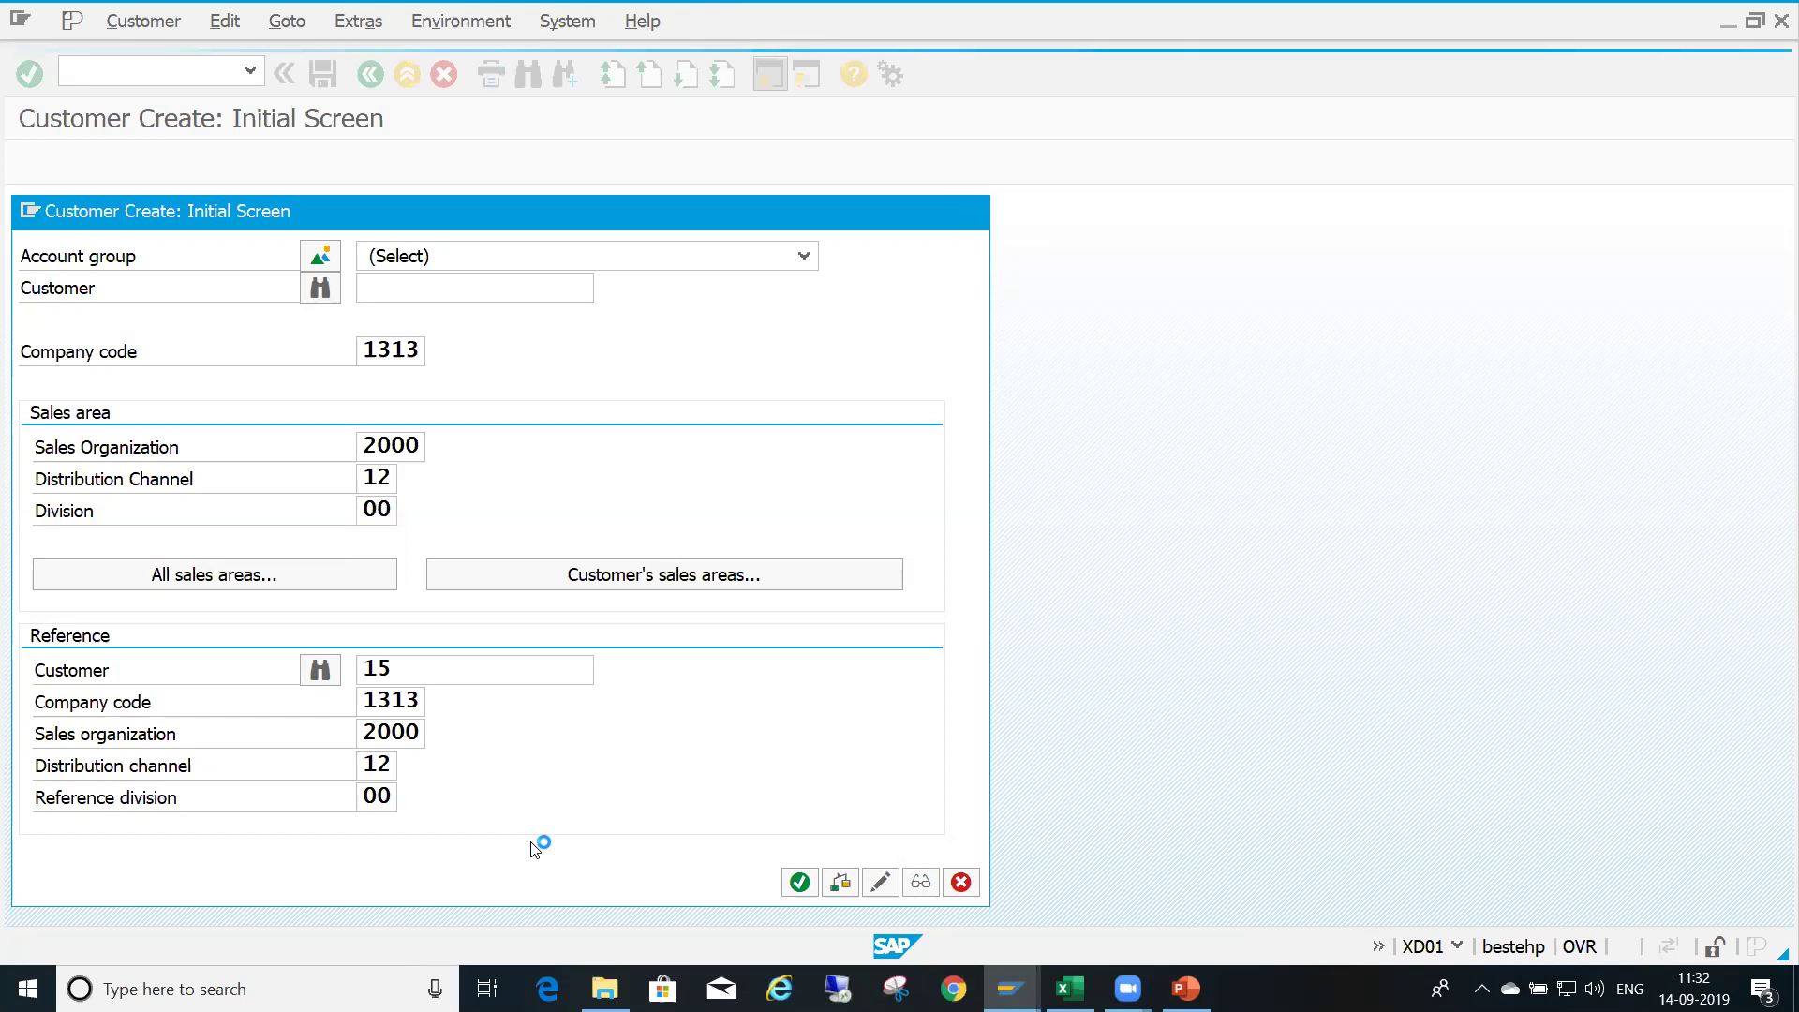
Set the customer's title to MADM, the name to "customer 1315" and the search term to 1315
type("MADM")
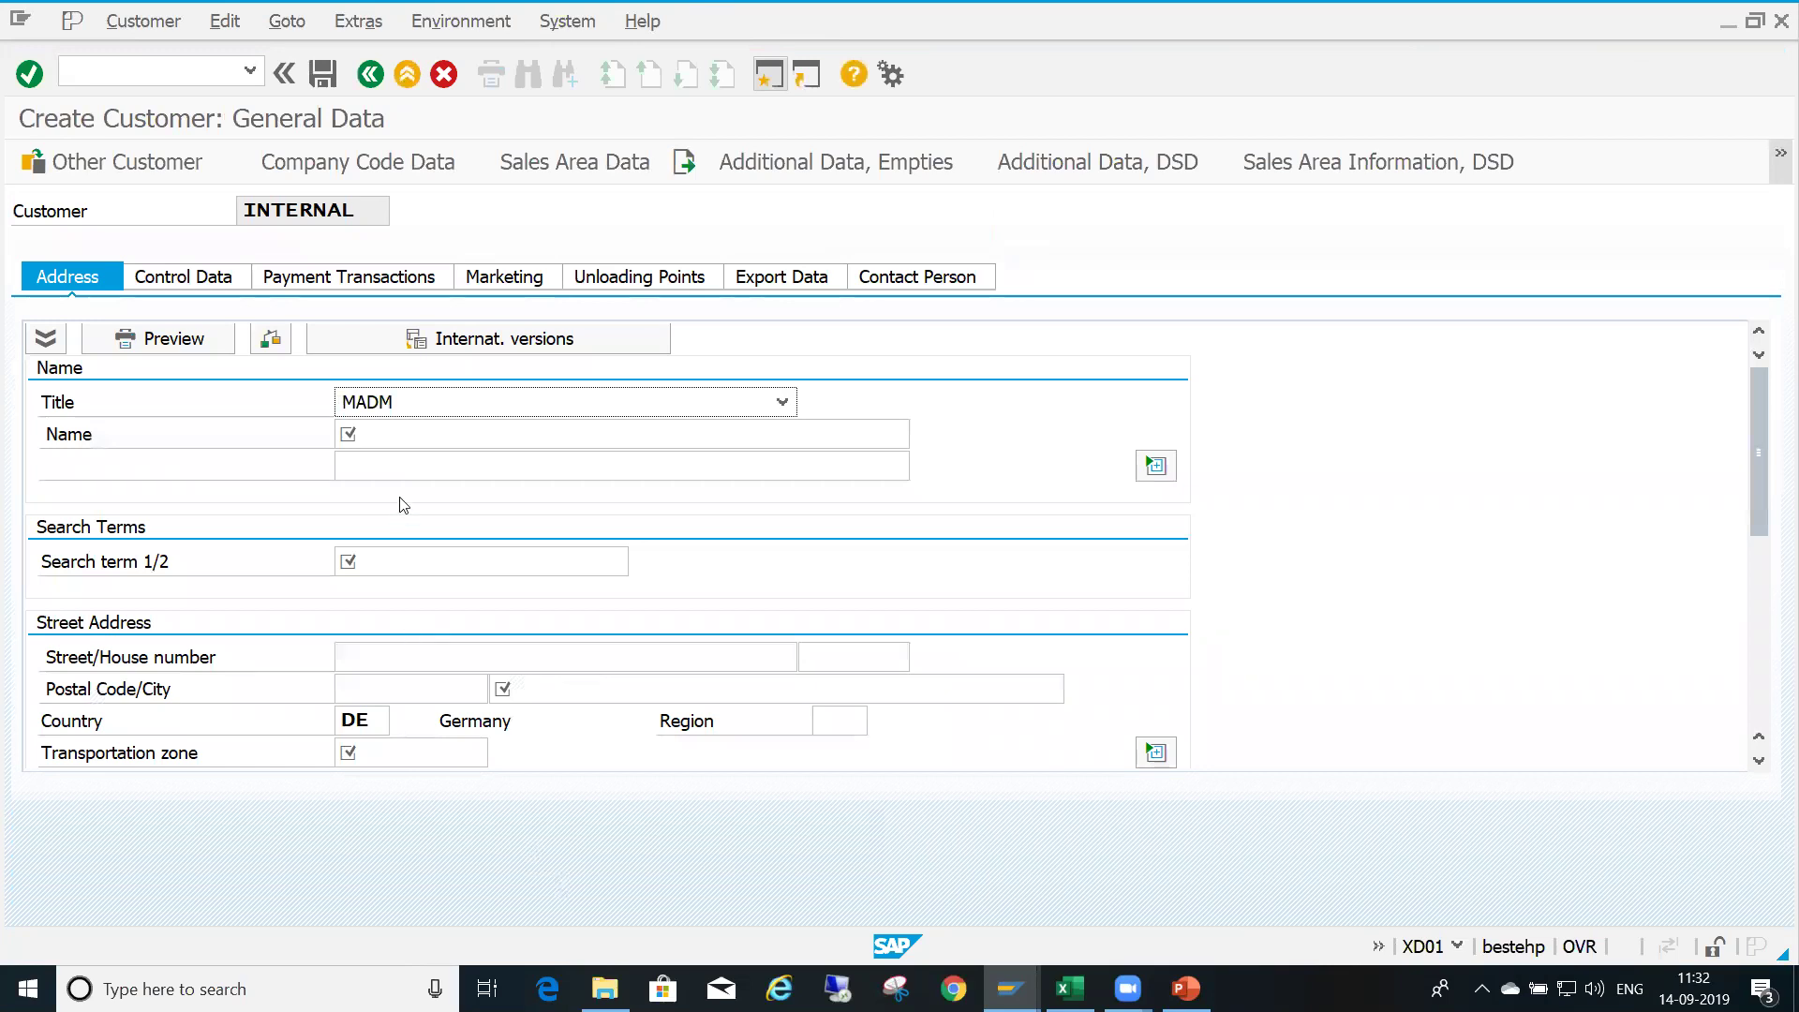
left_click(424, 431)
type("customer 1315")
left_click(394, 561)
type("1315")
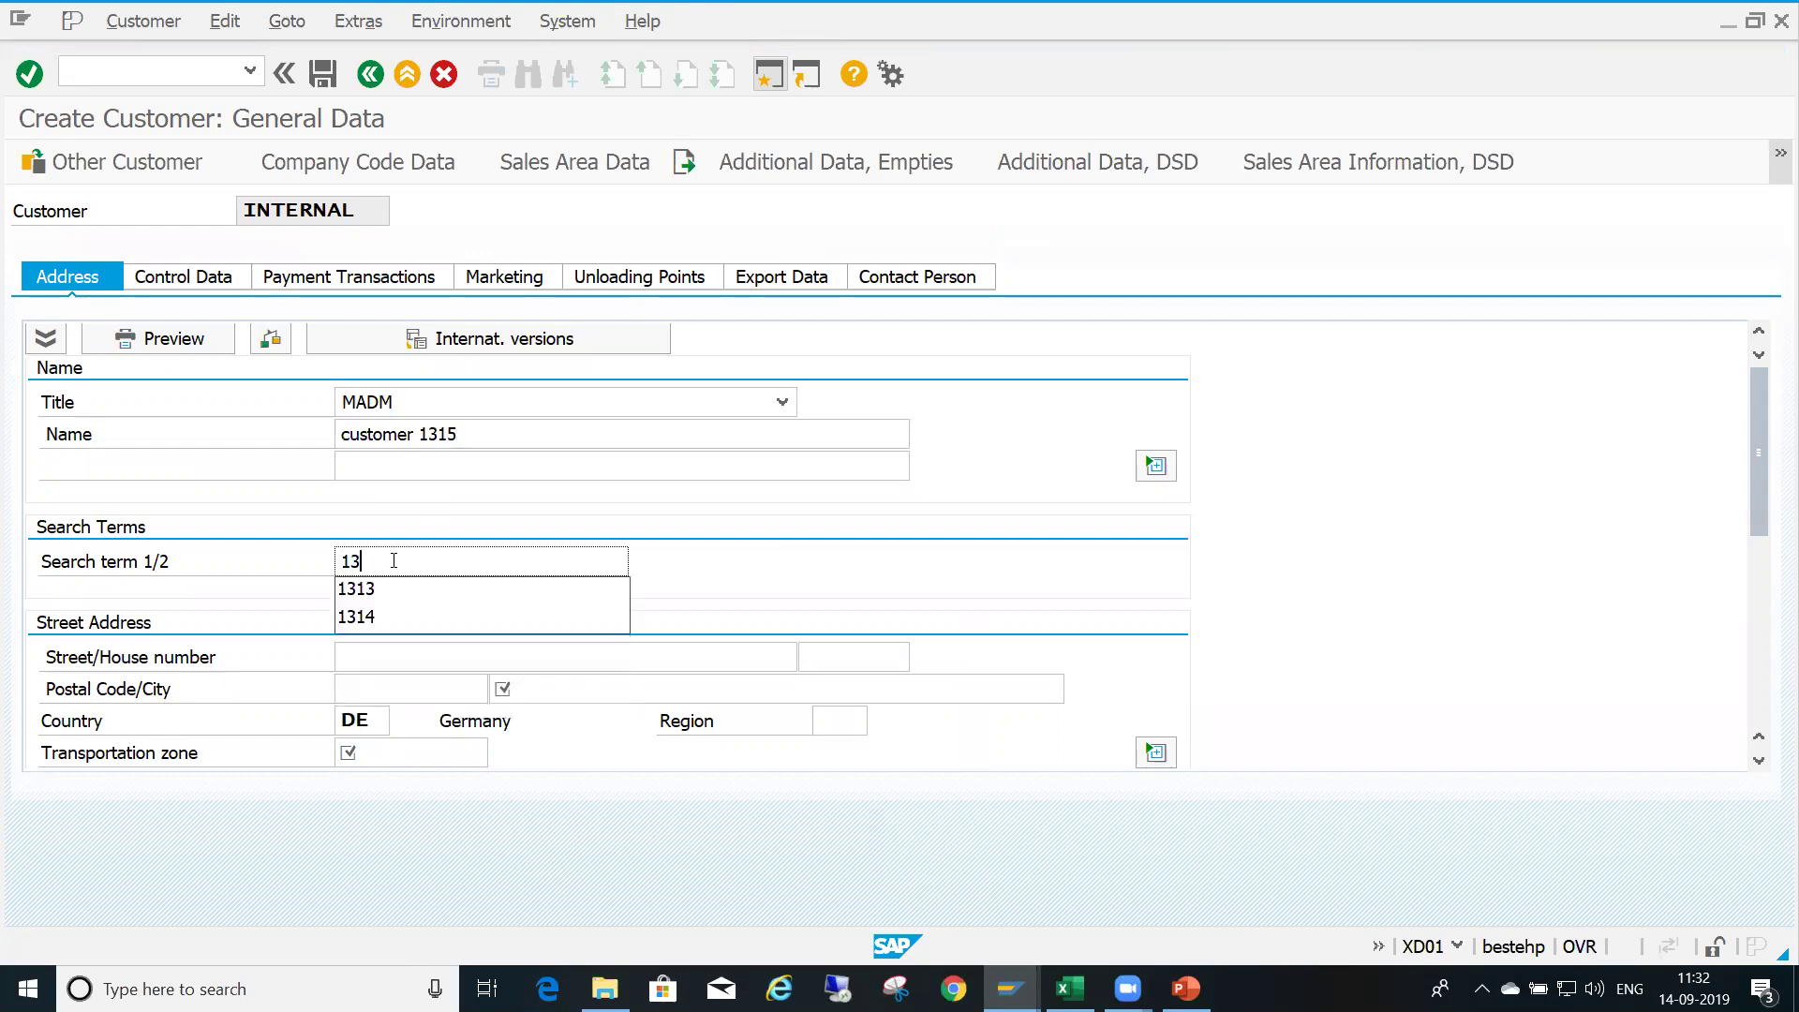
left_click(511, 690)
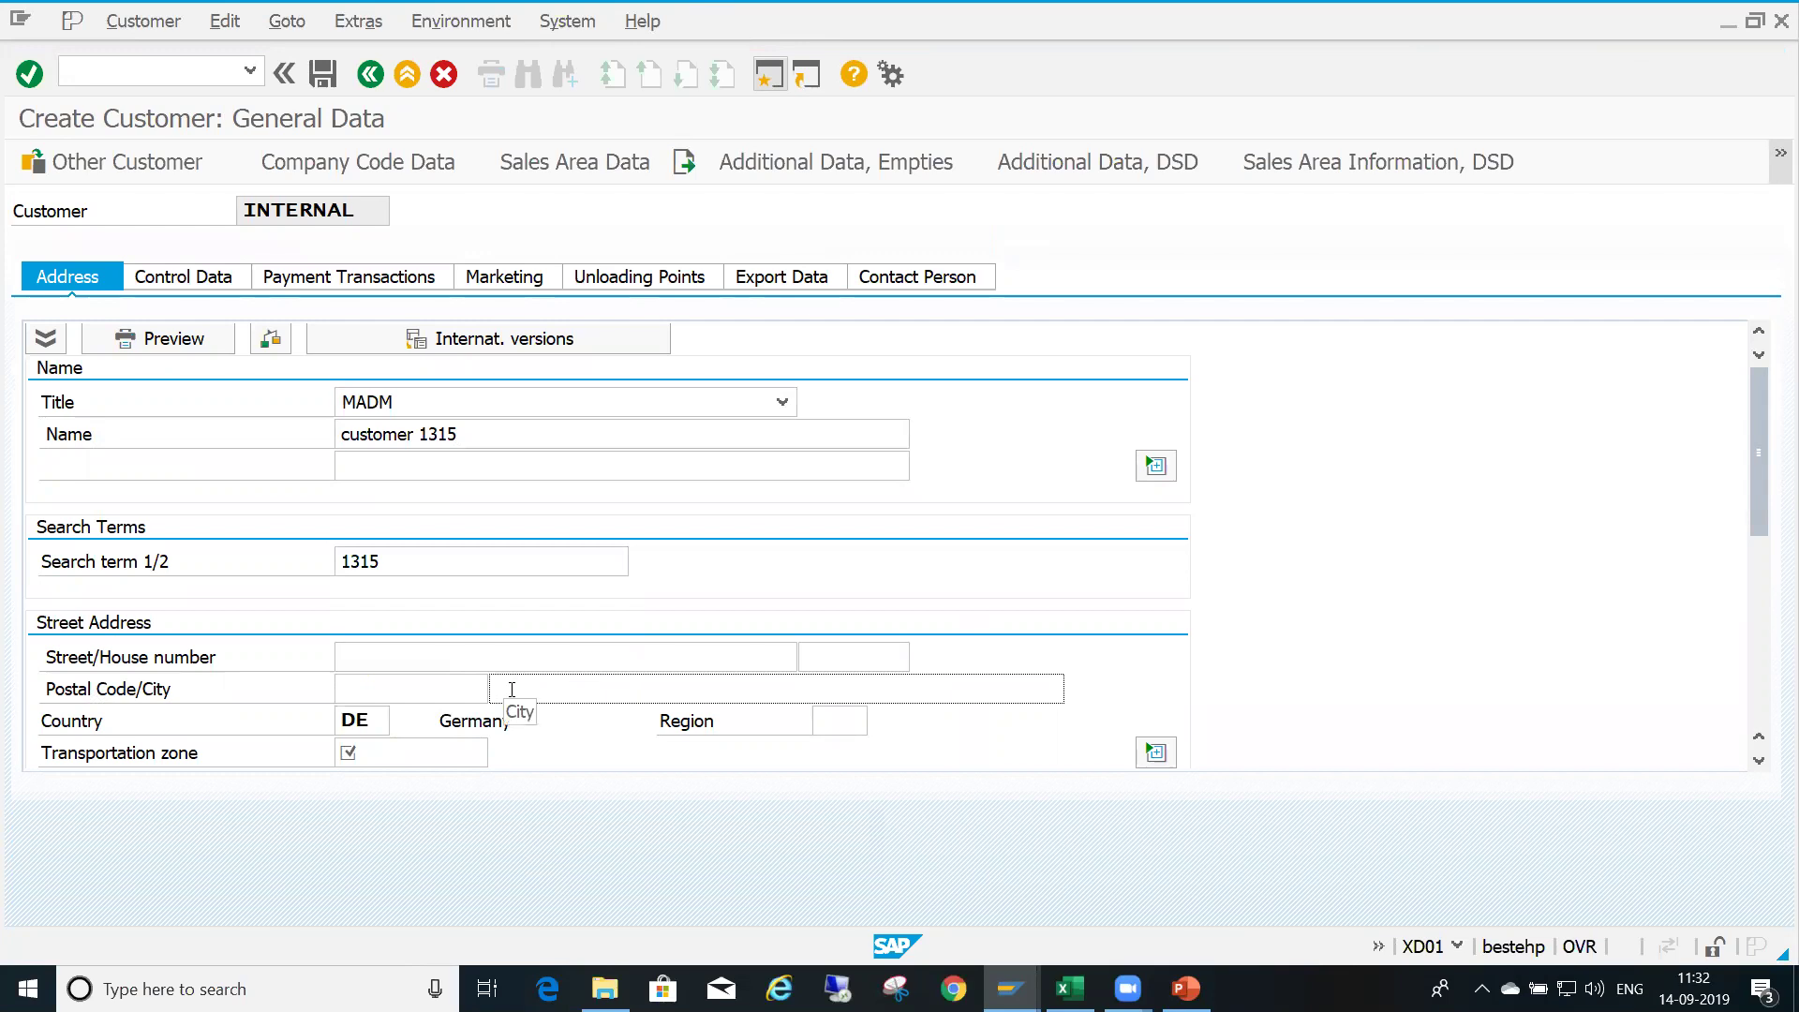
type("78789")
key("Return")
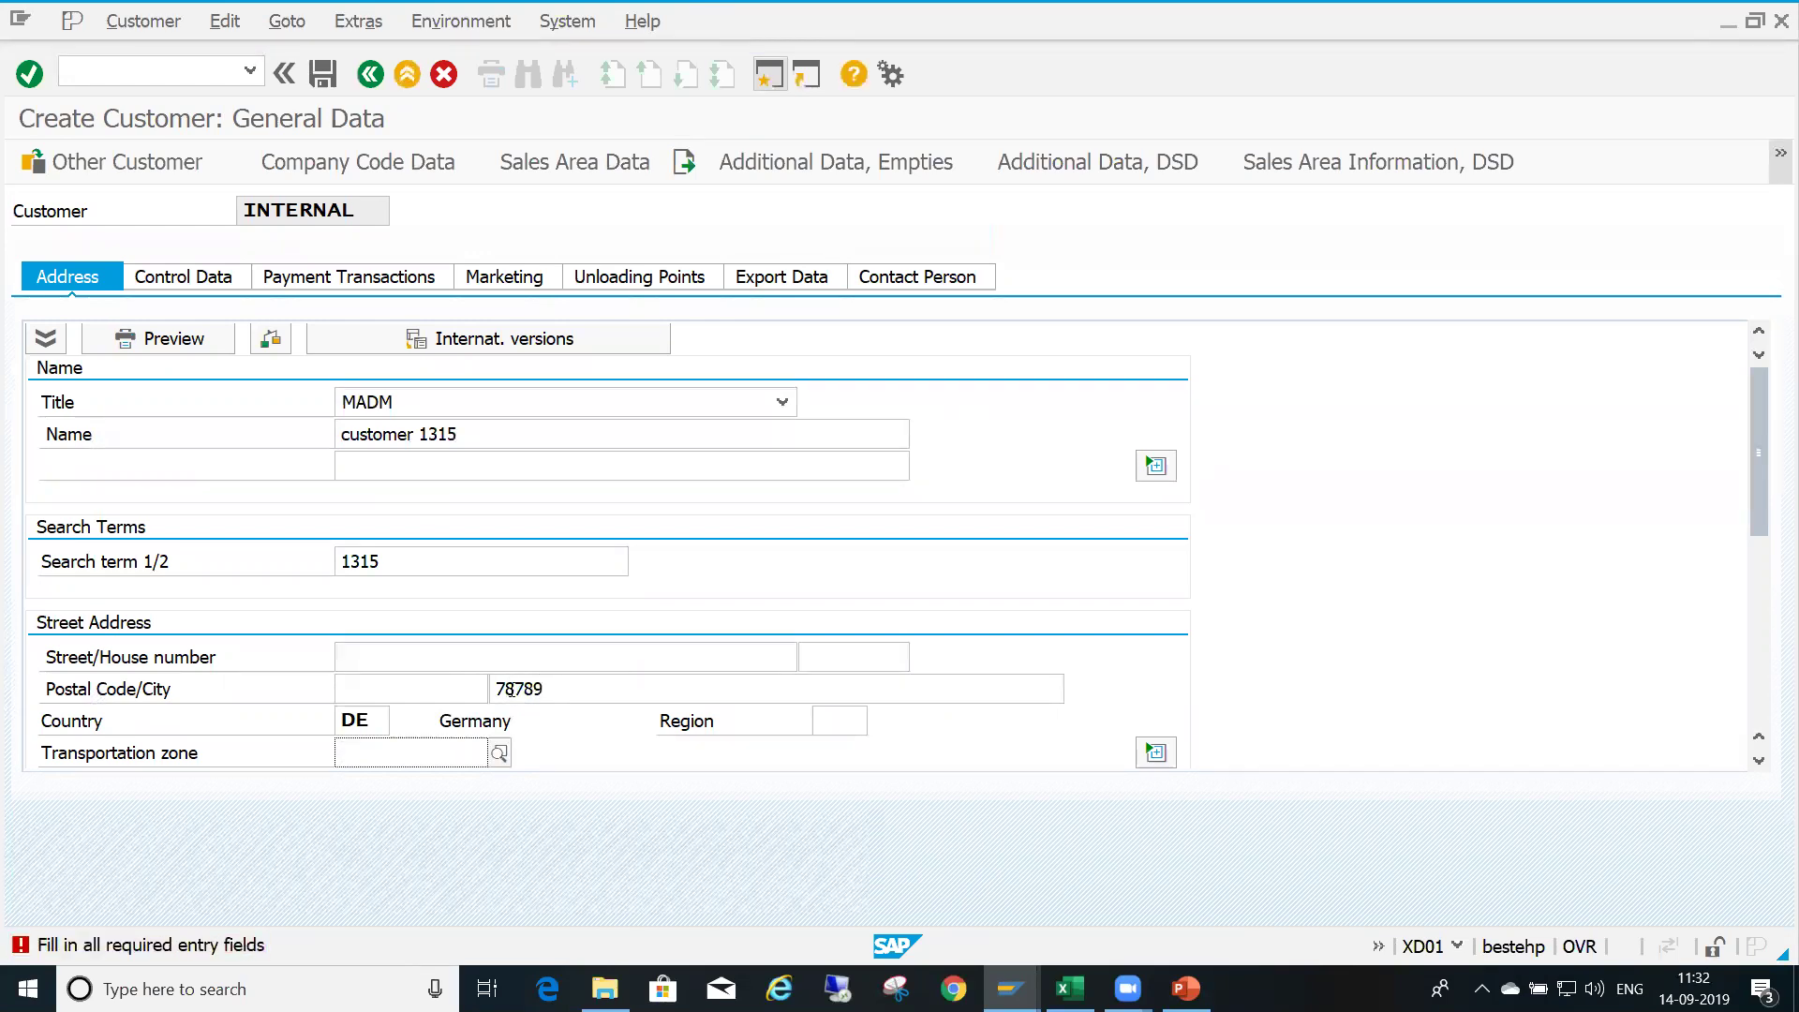
key("Down")
key("Down")
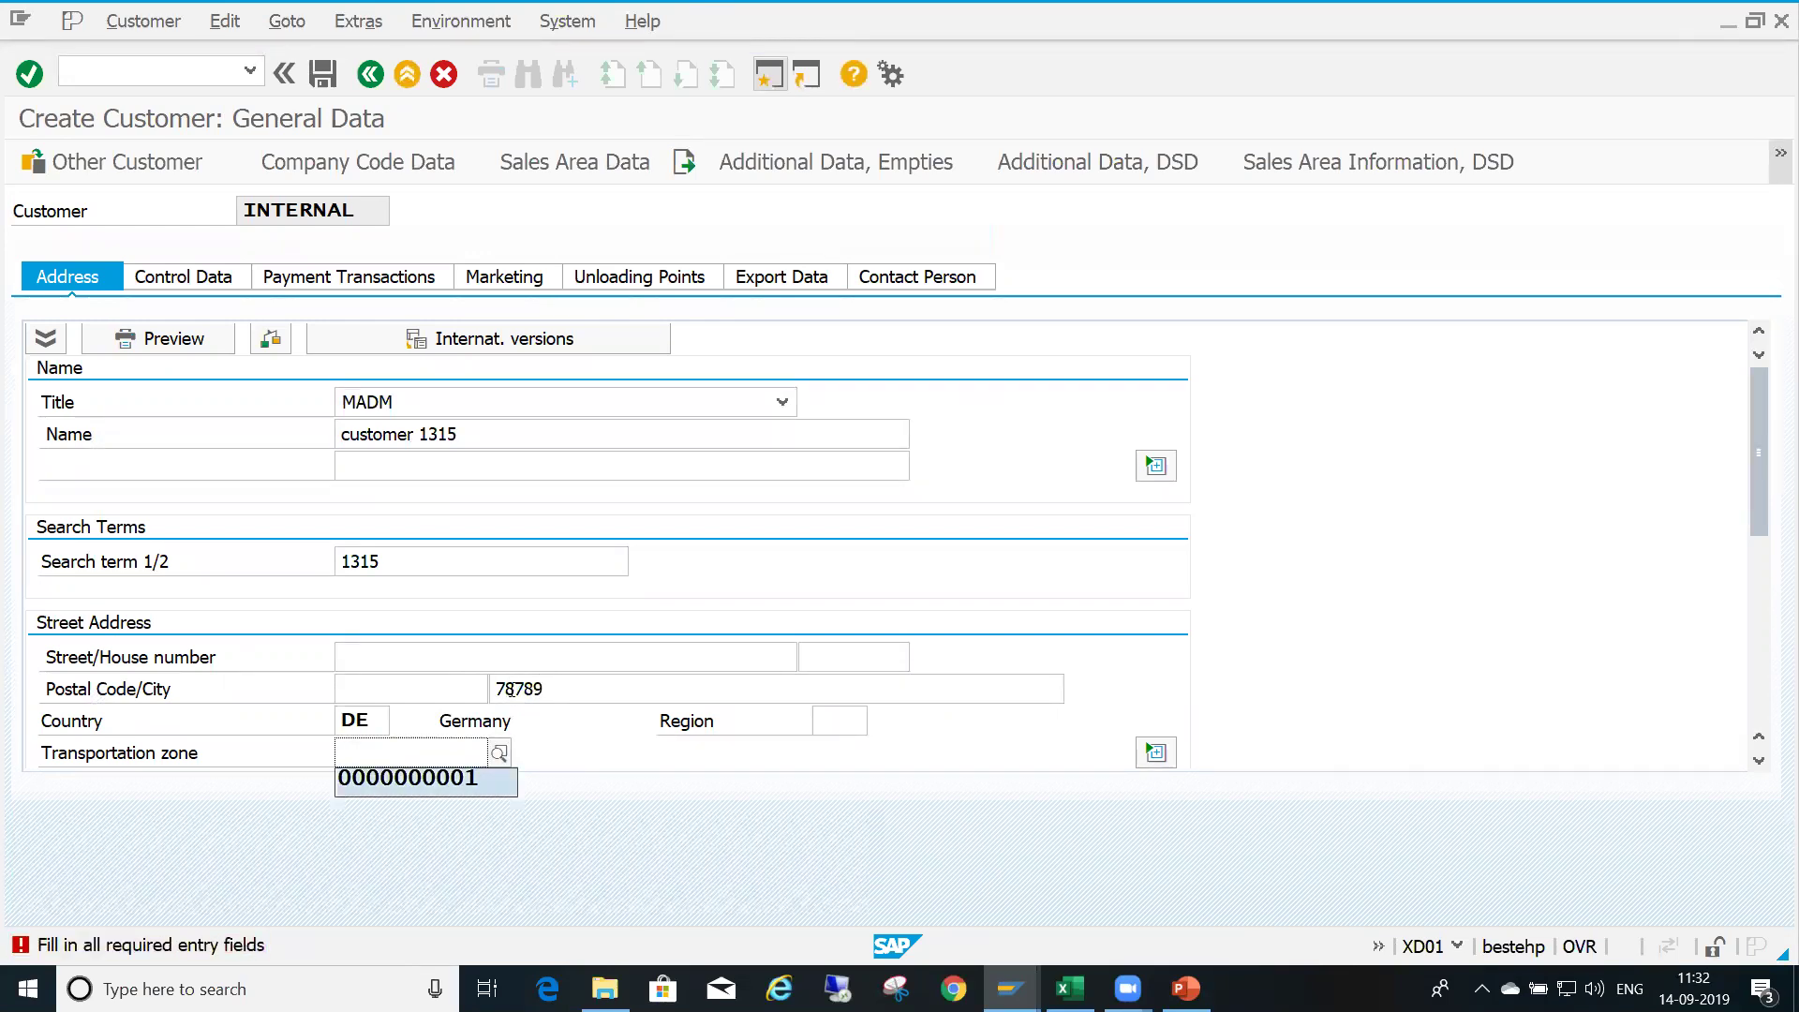
key("Return")
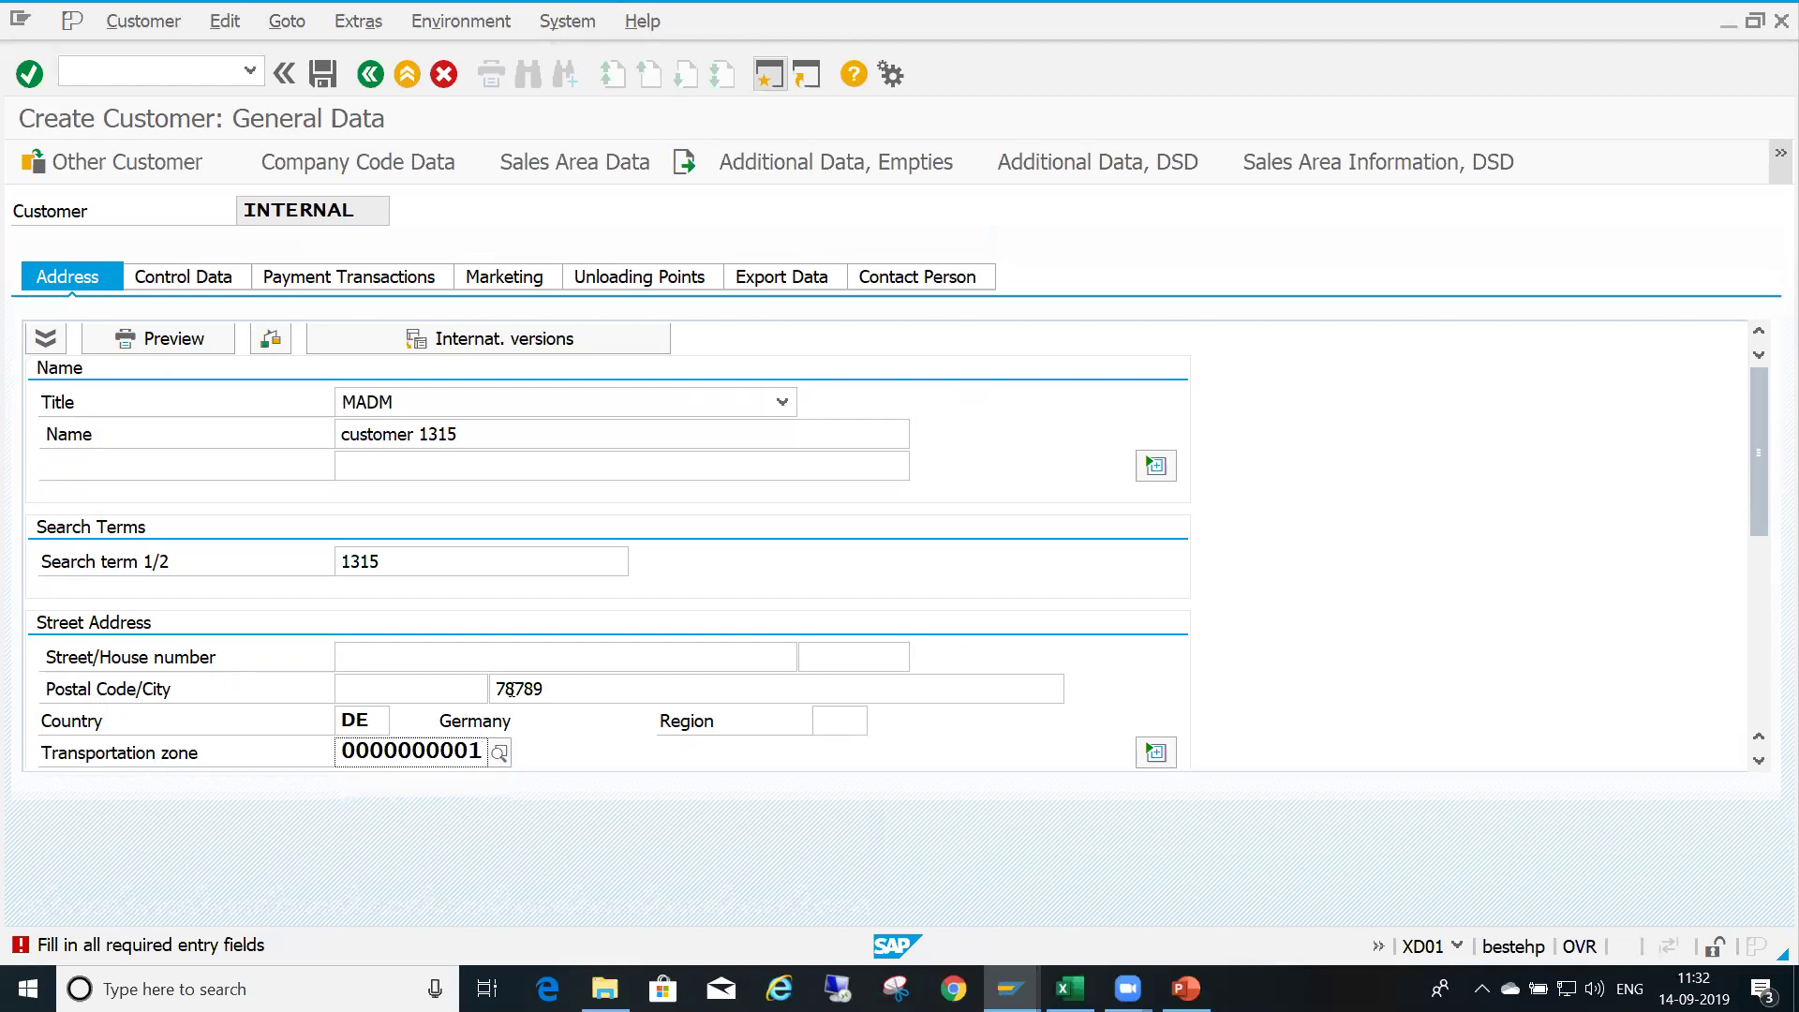
double_click(511, 690)
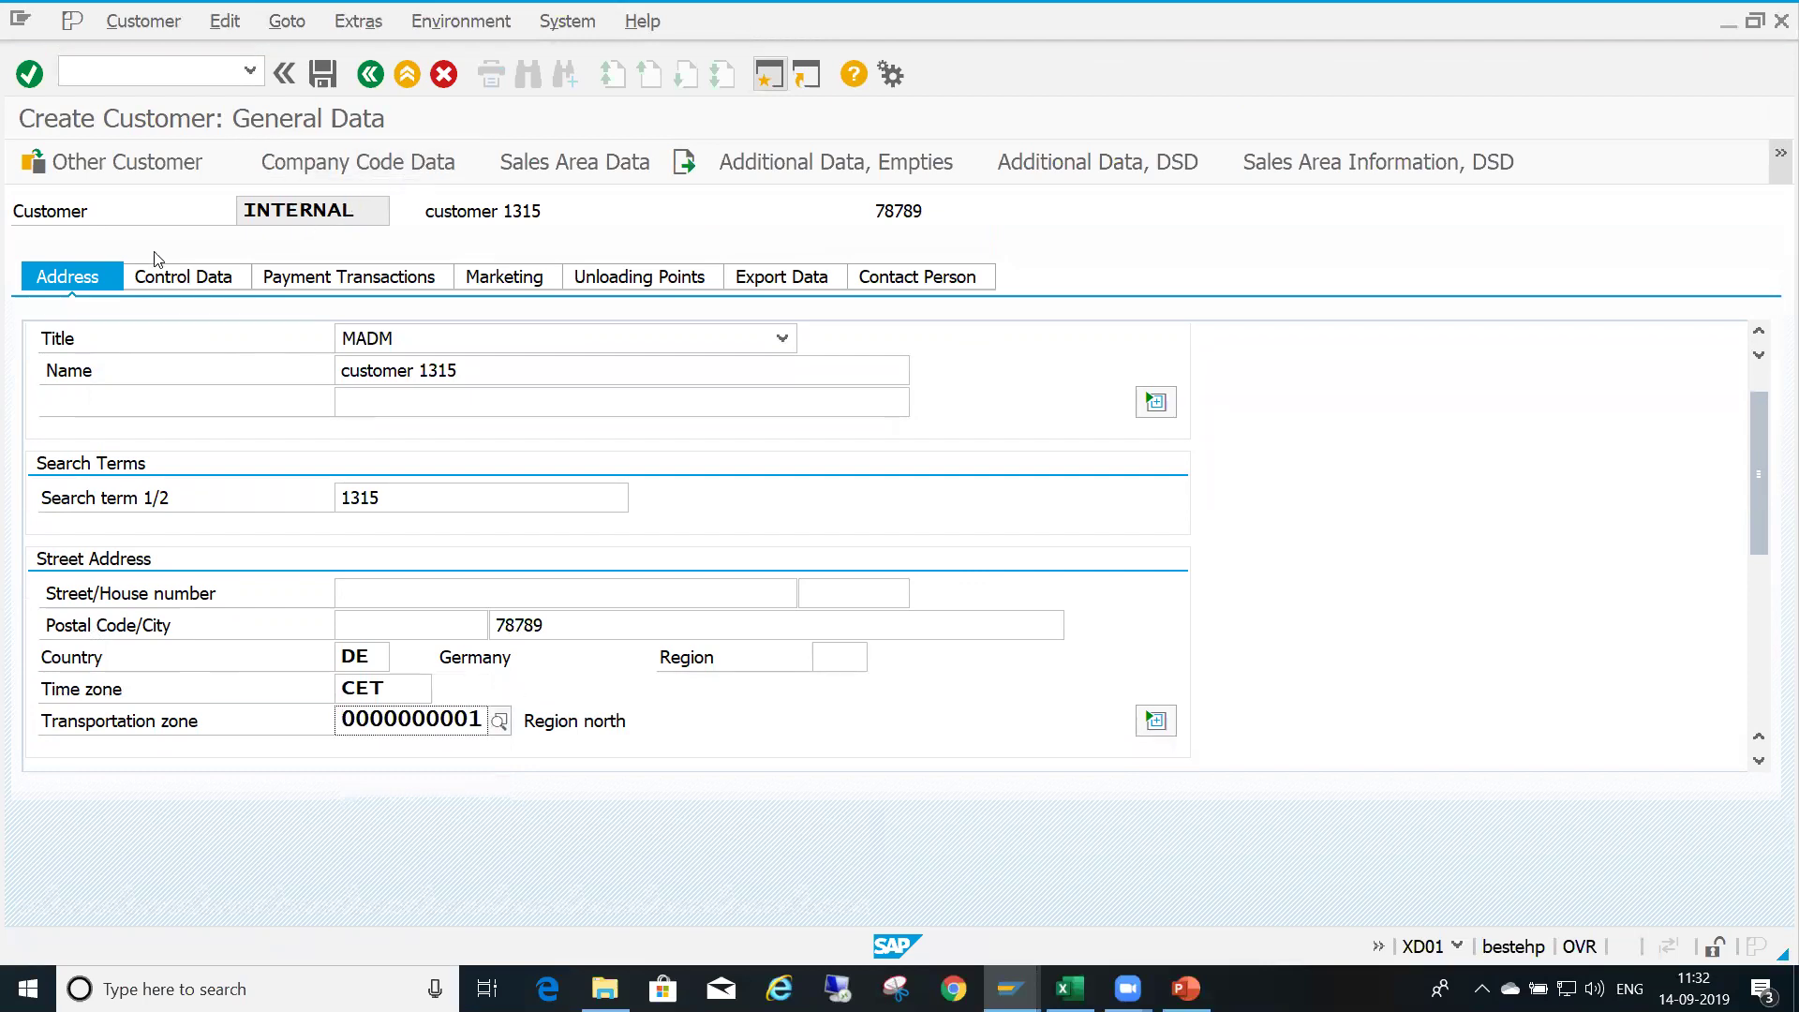
key("Return")
Check the reconciliation account in the company code data and the shipping conditions in the sales area data
left_click(401, 164)
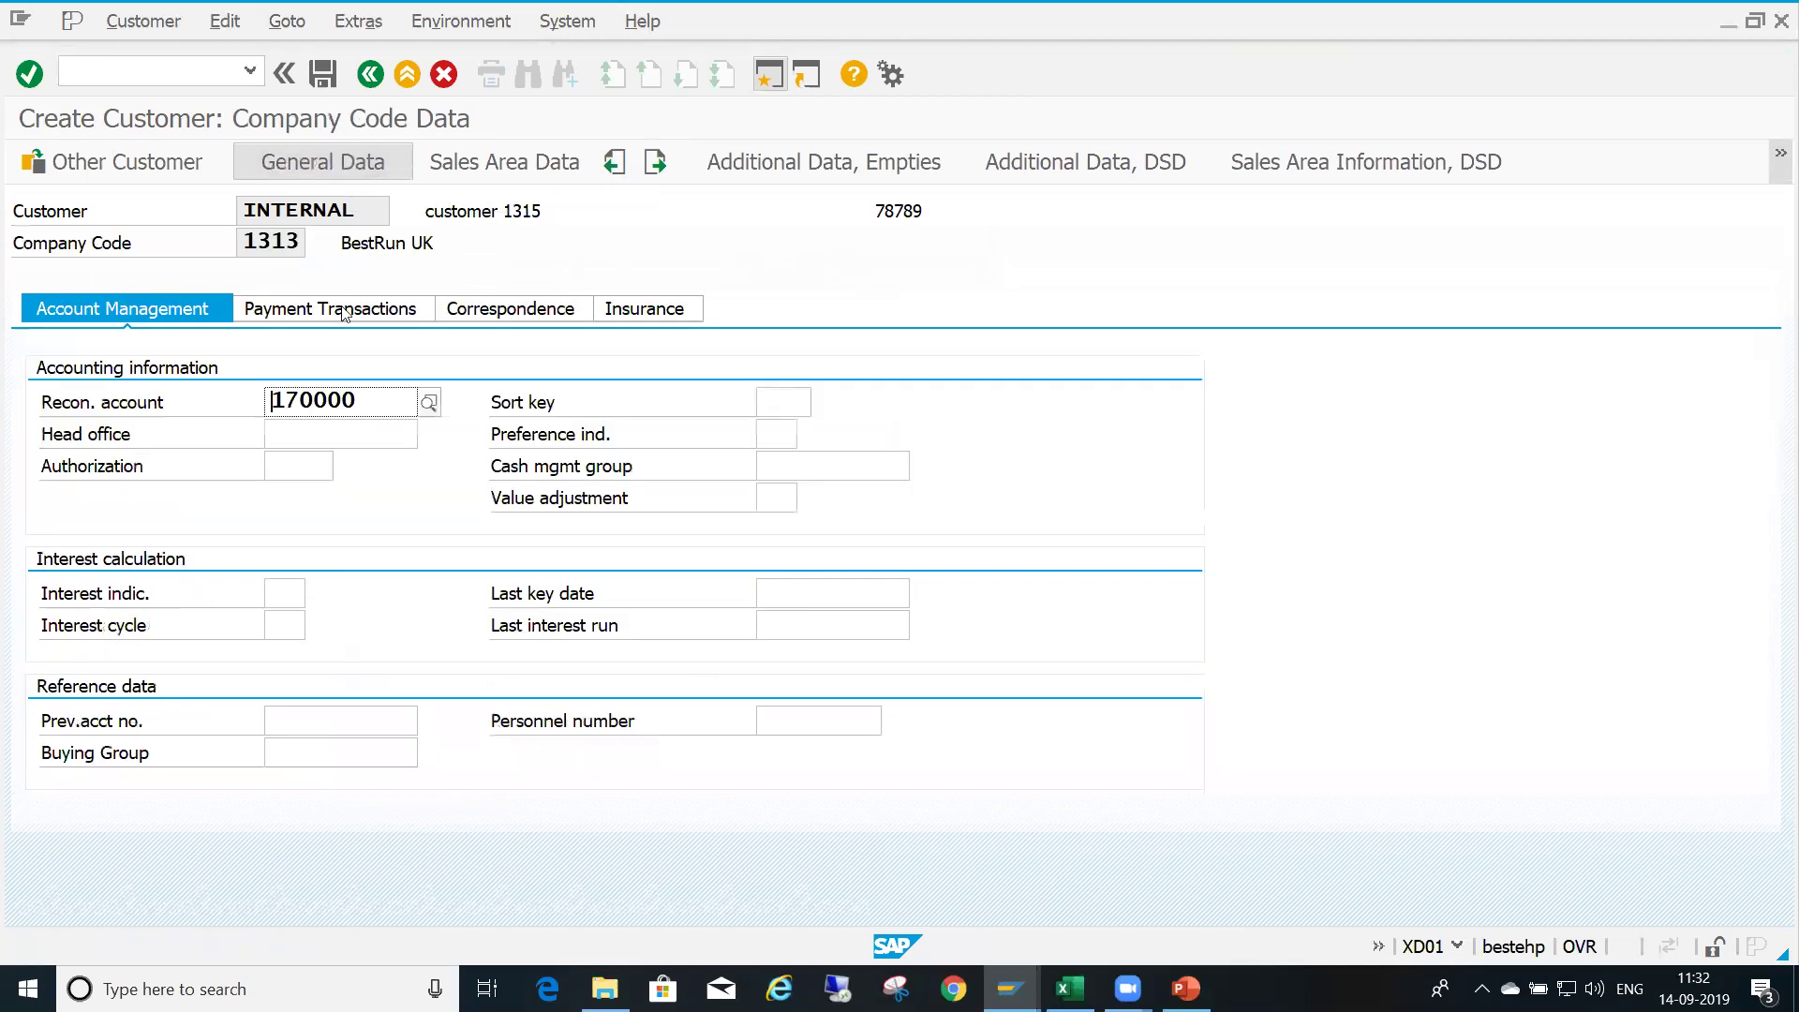
left_click(370, 396)
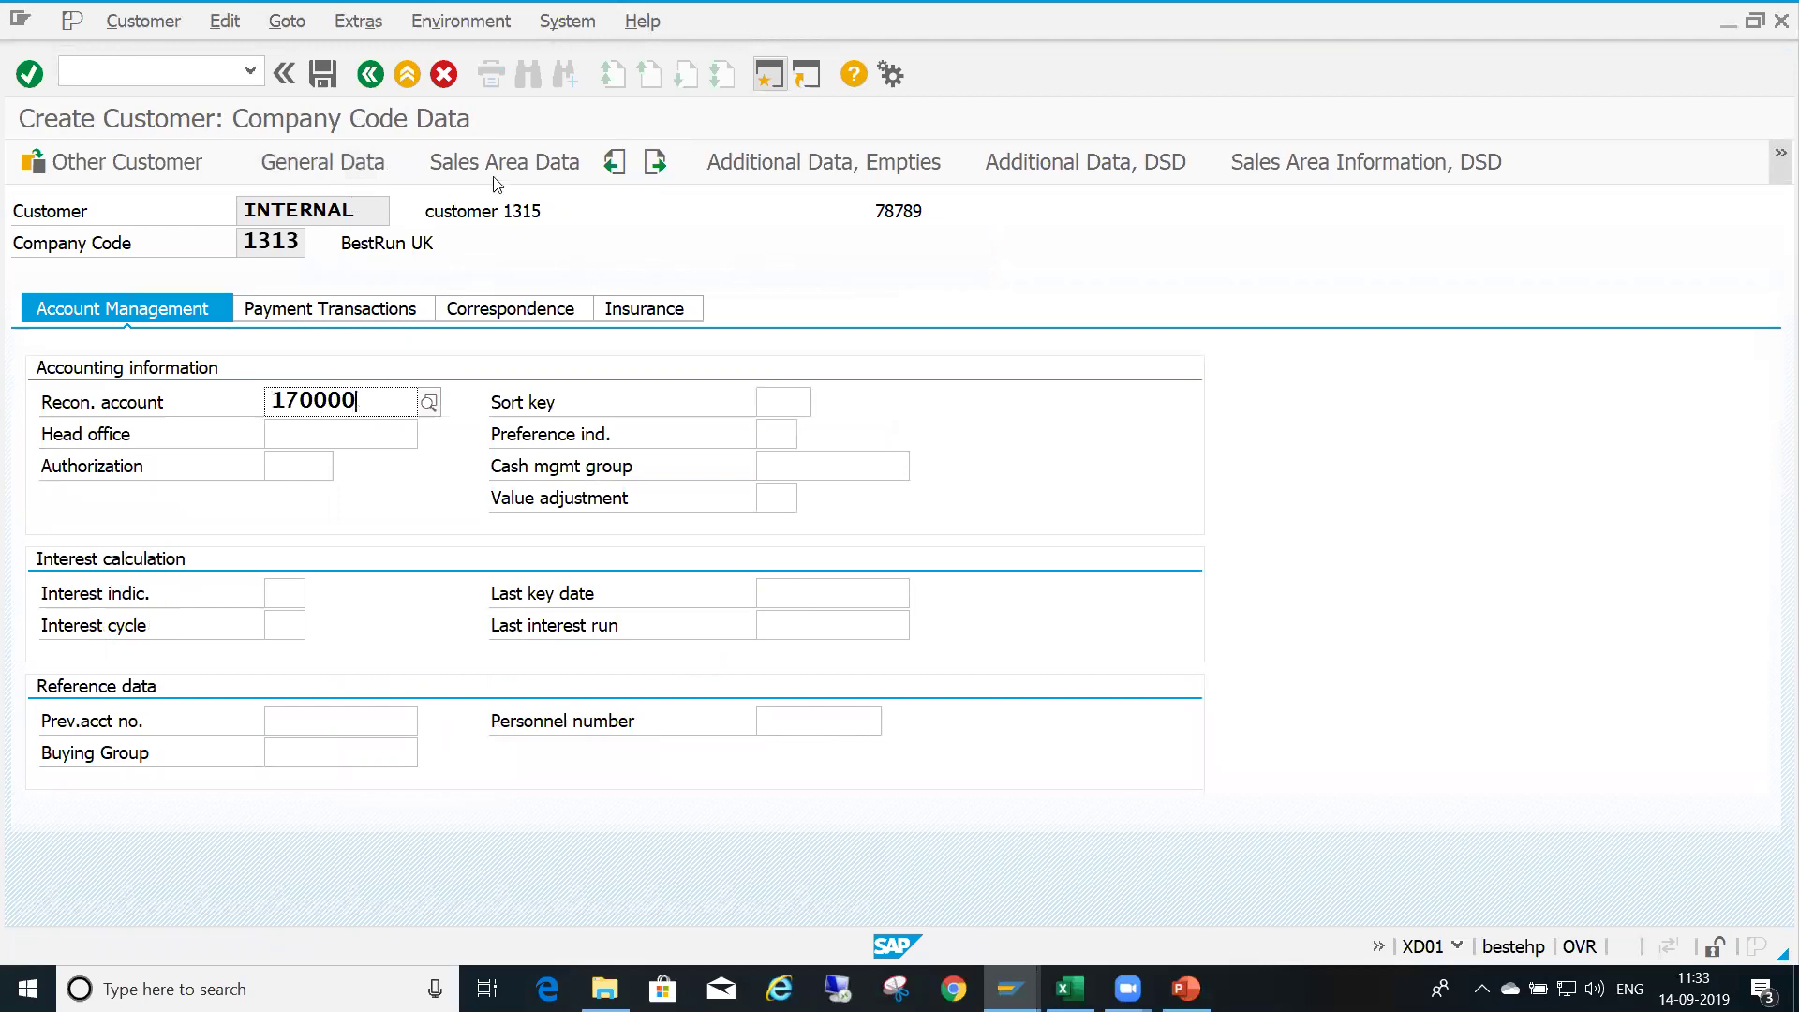
left_click(528, 164)
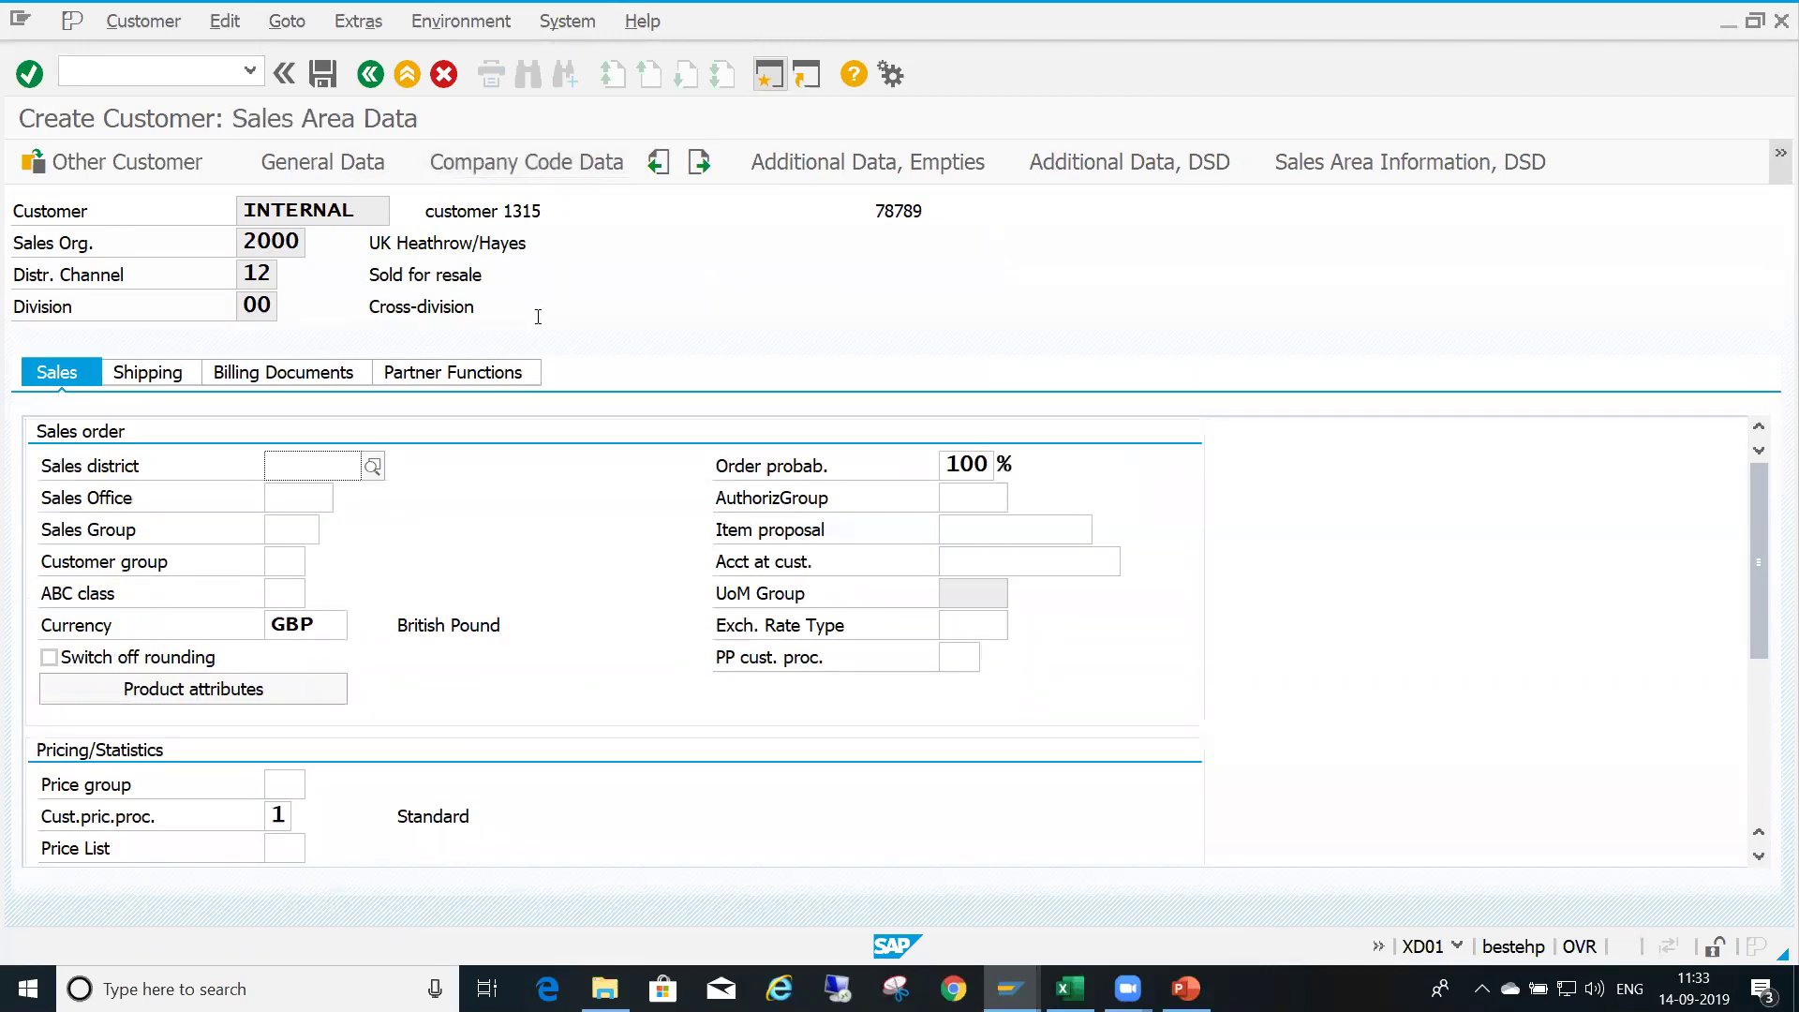
left_click(181, 375)
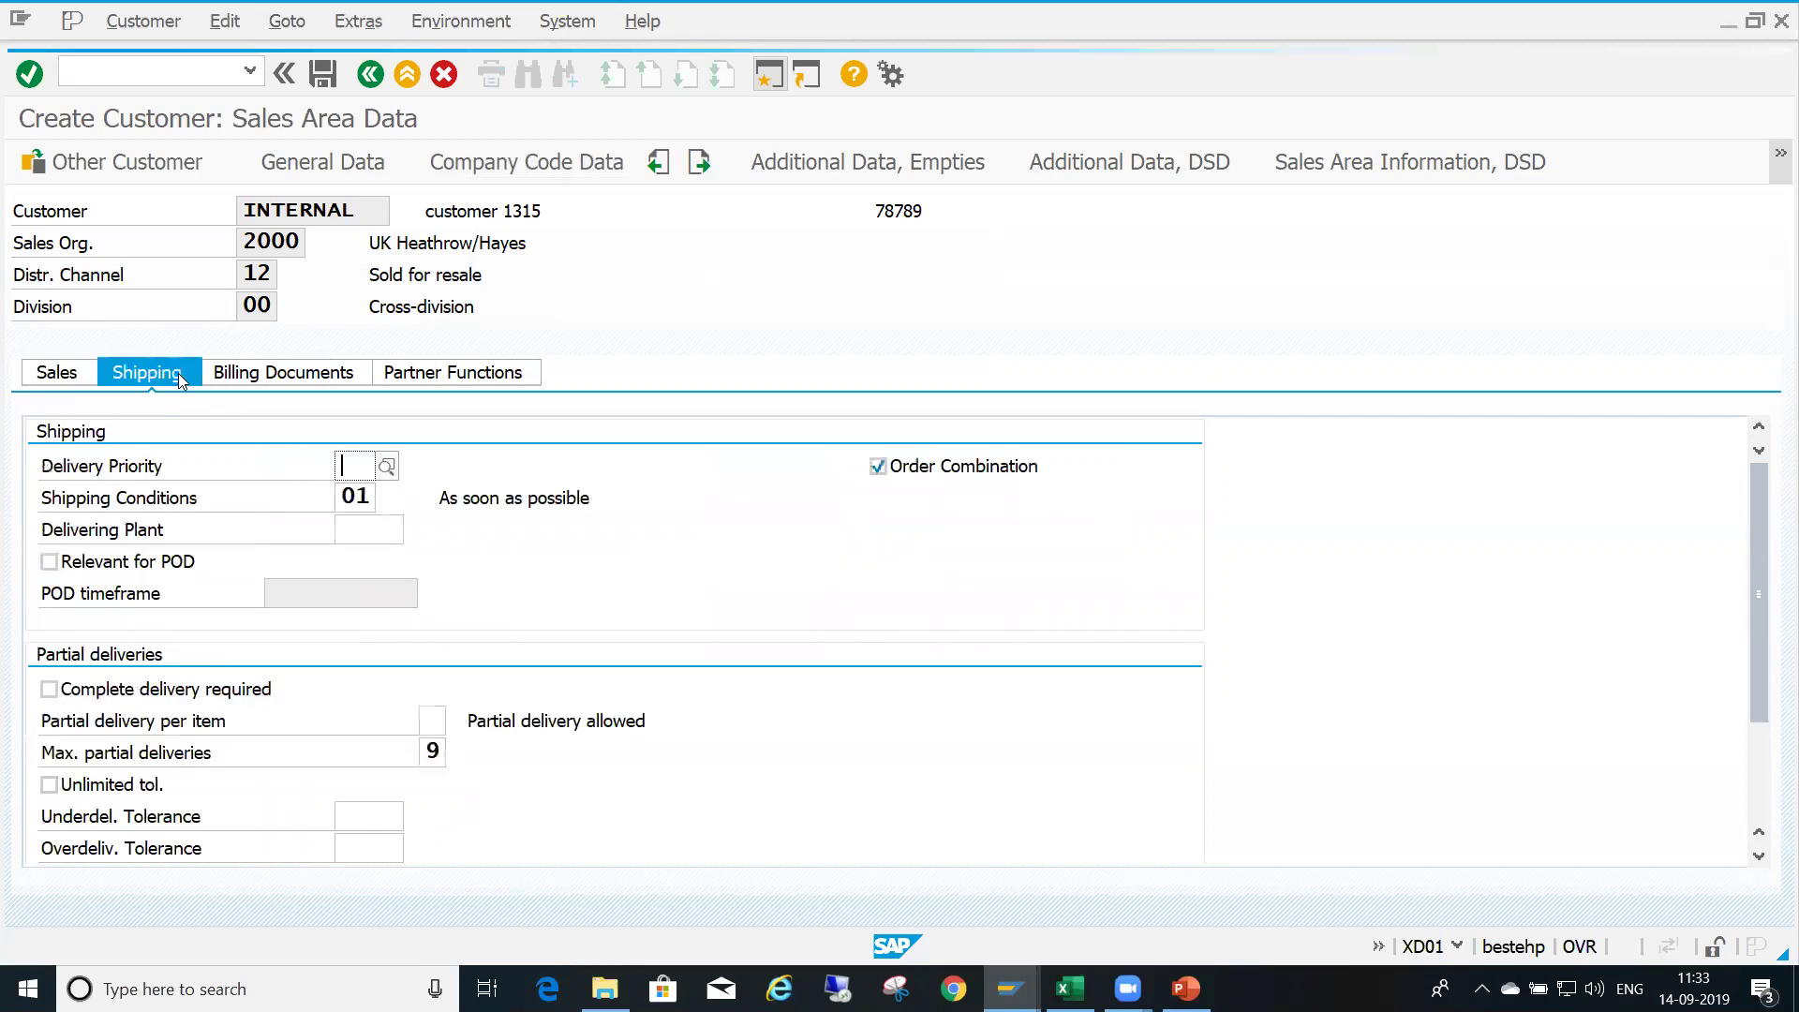
left_click(357, 498)
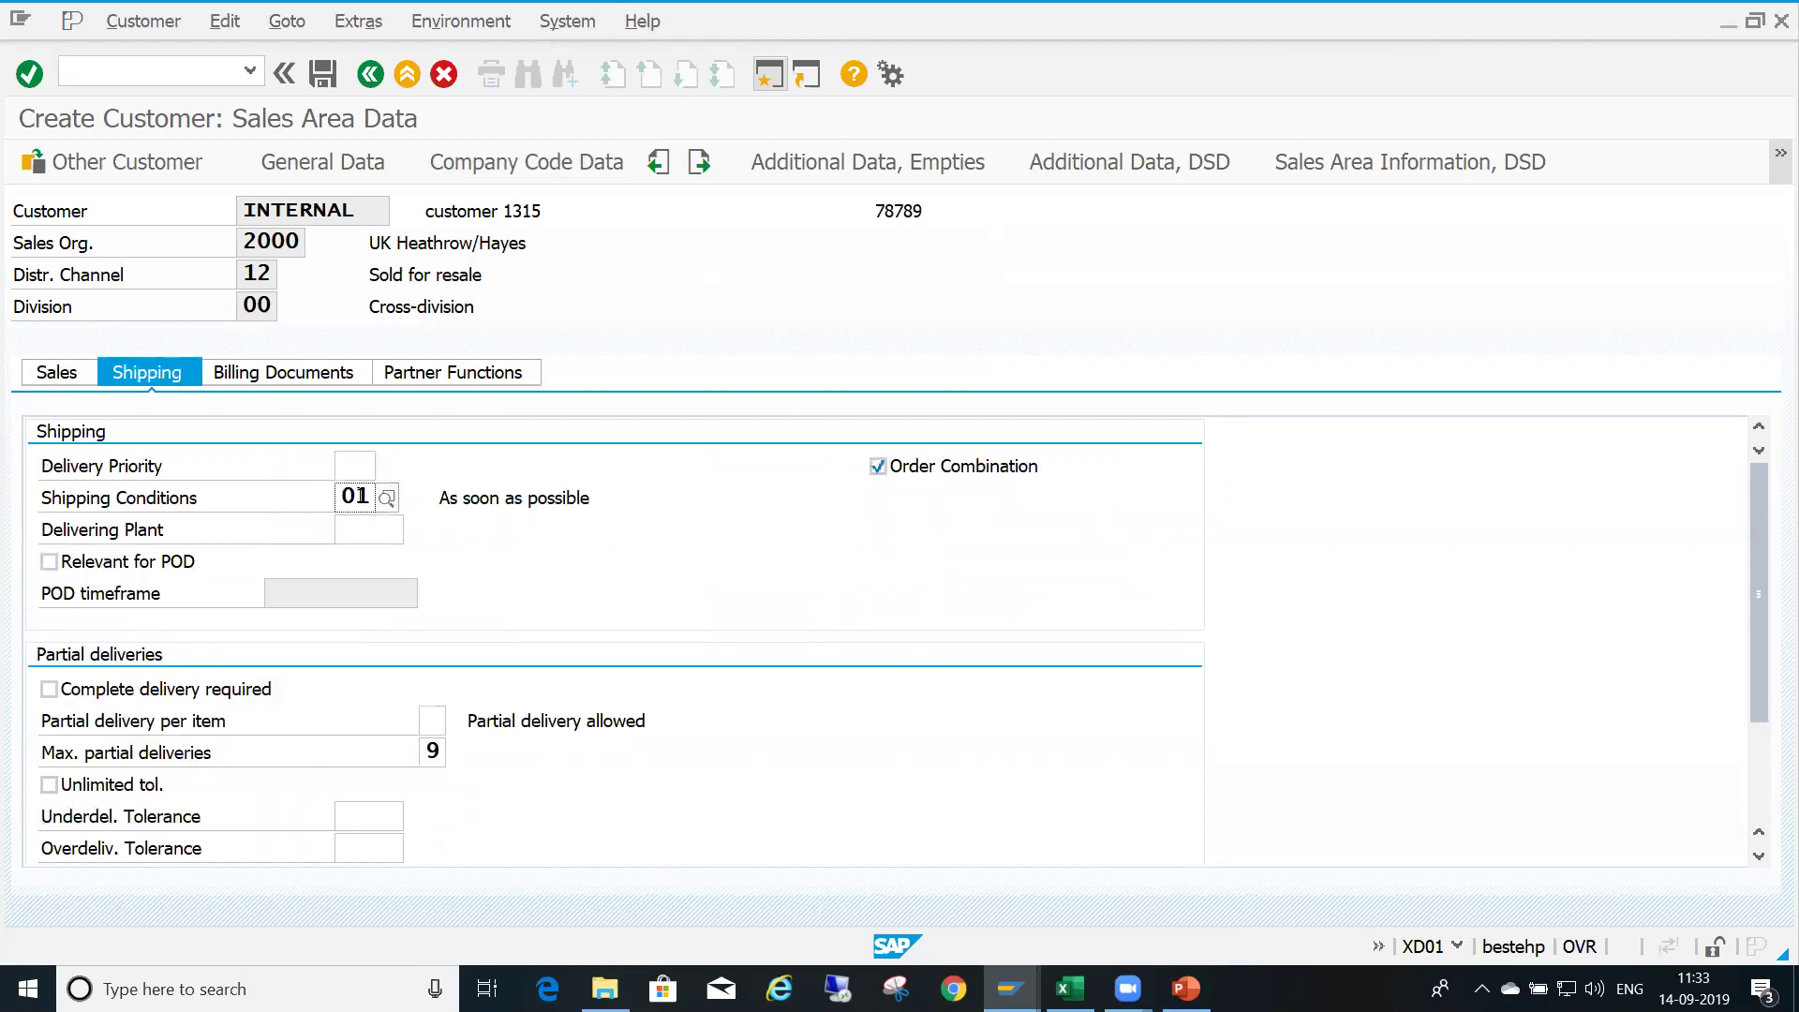
Save the customer, setting the tax classification to 0 for each required tax category, including J1AU, MWST, JIVC and JIVP
left_click(323, 75)
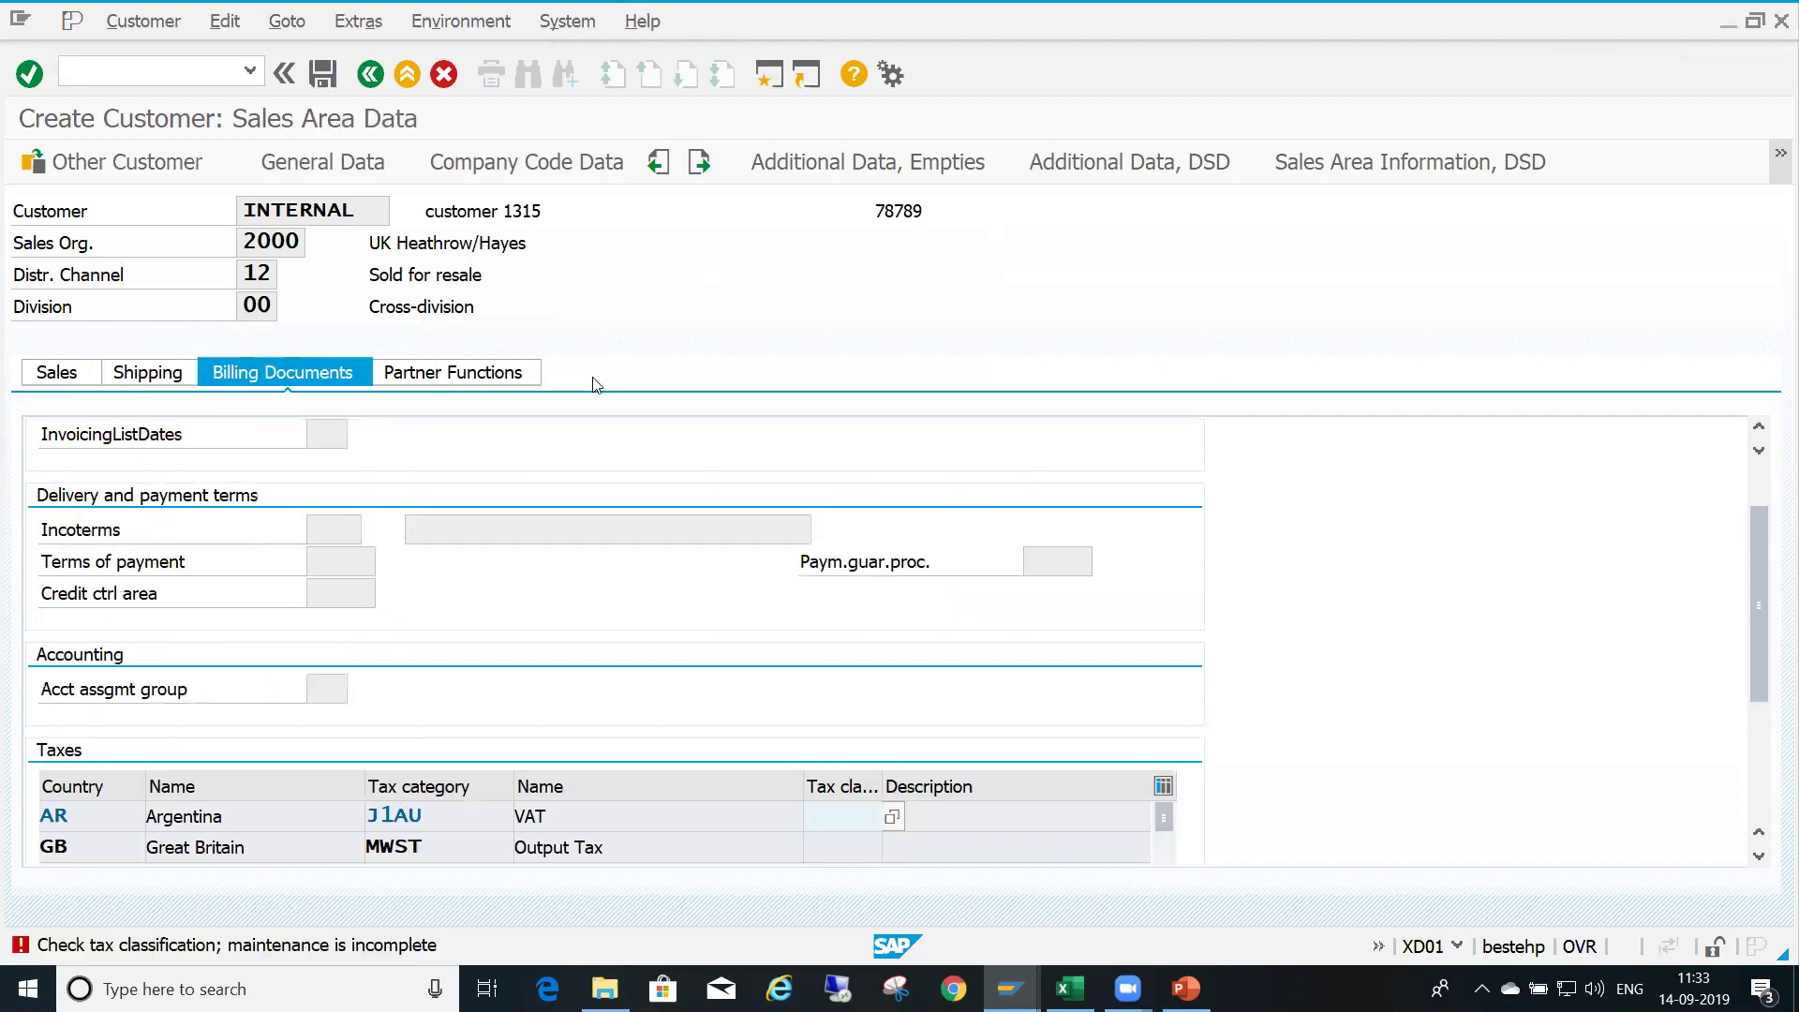
type("0")
key("Return")
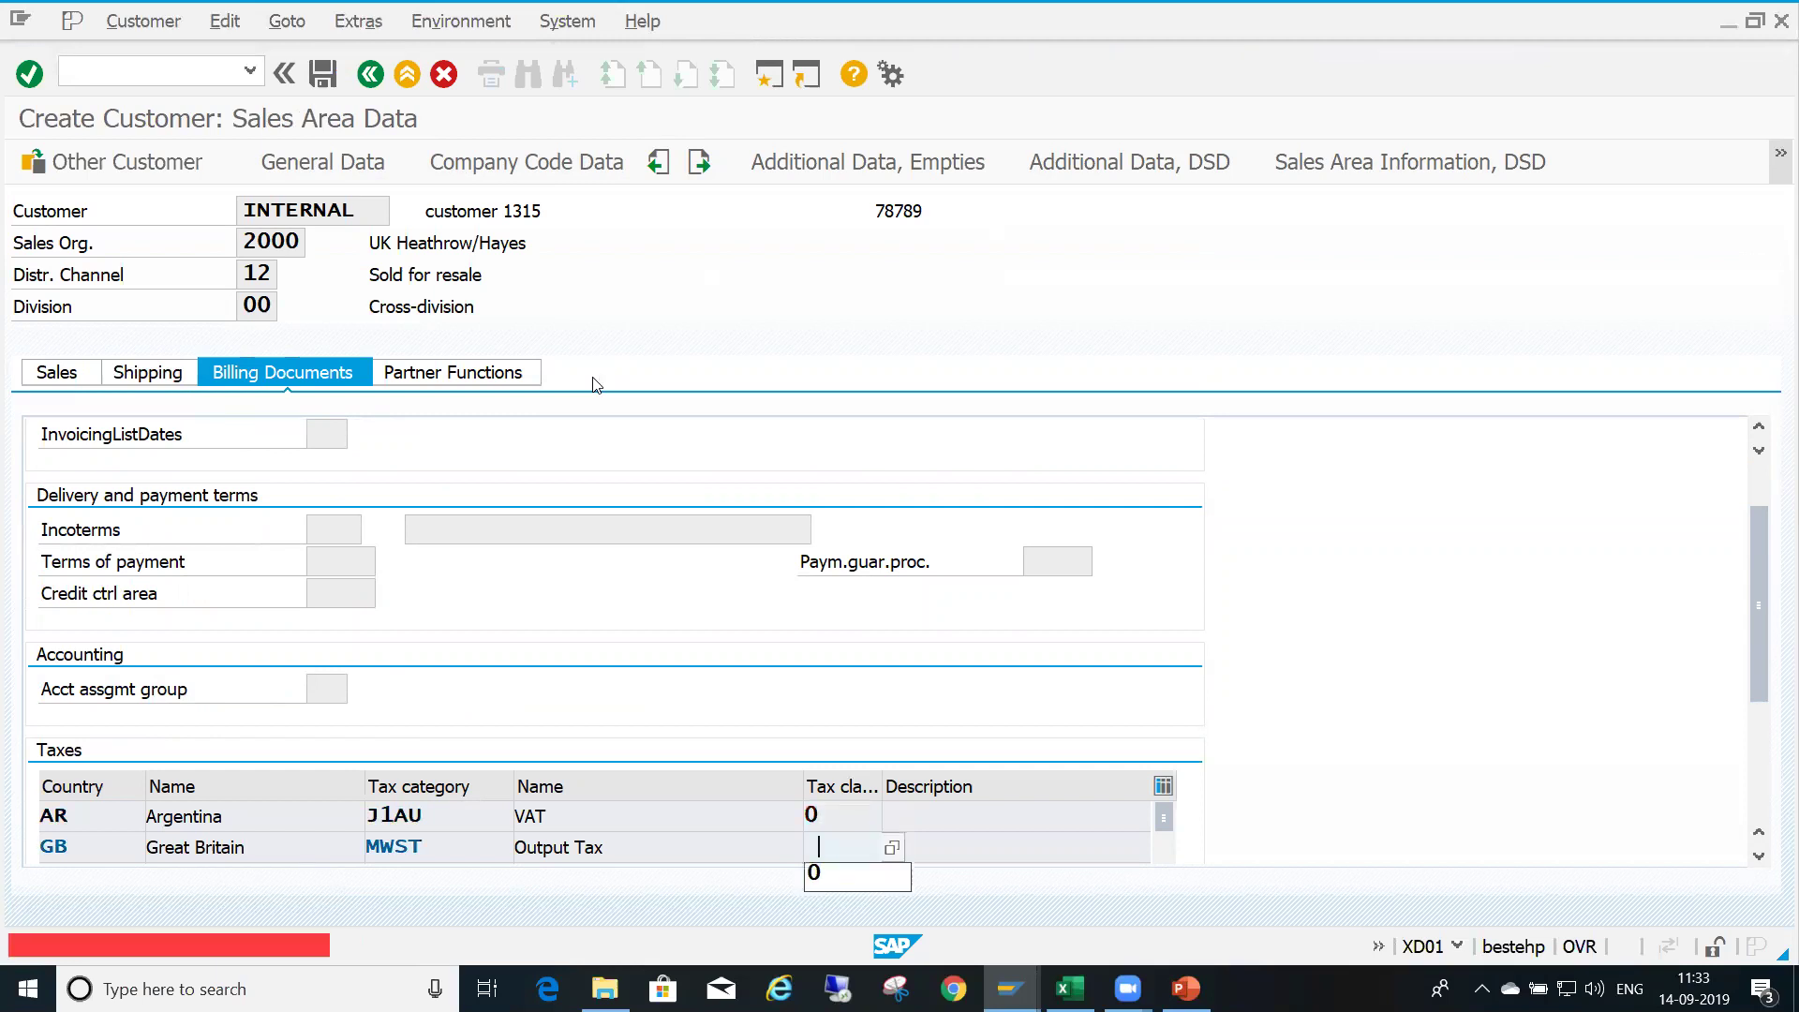
type("0")
key("Return")
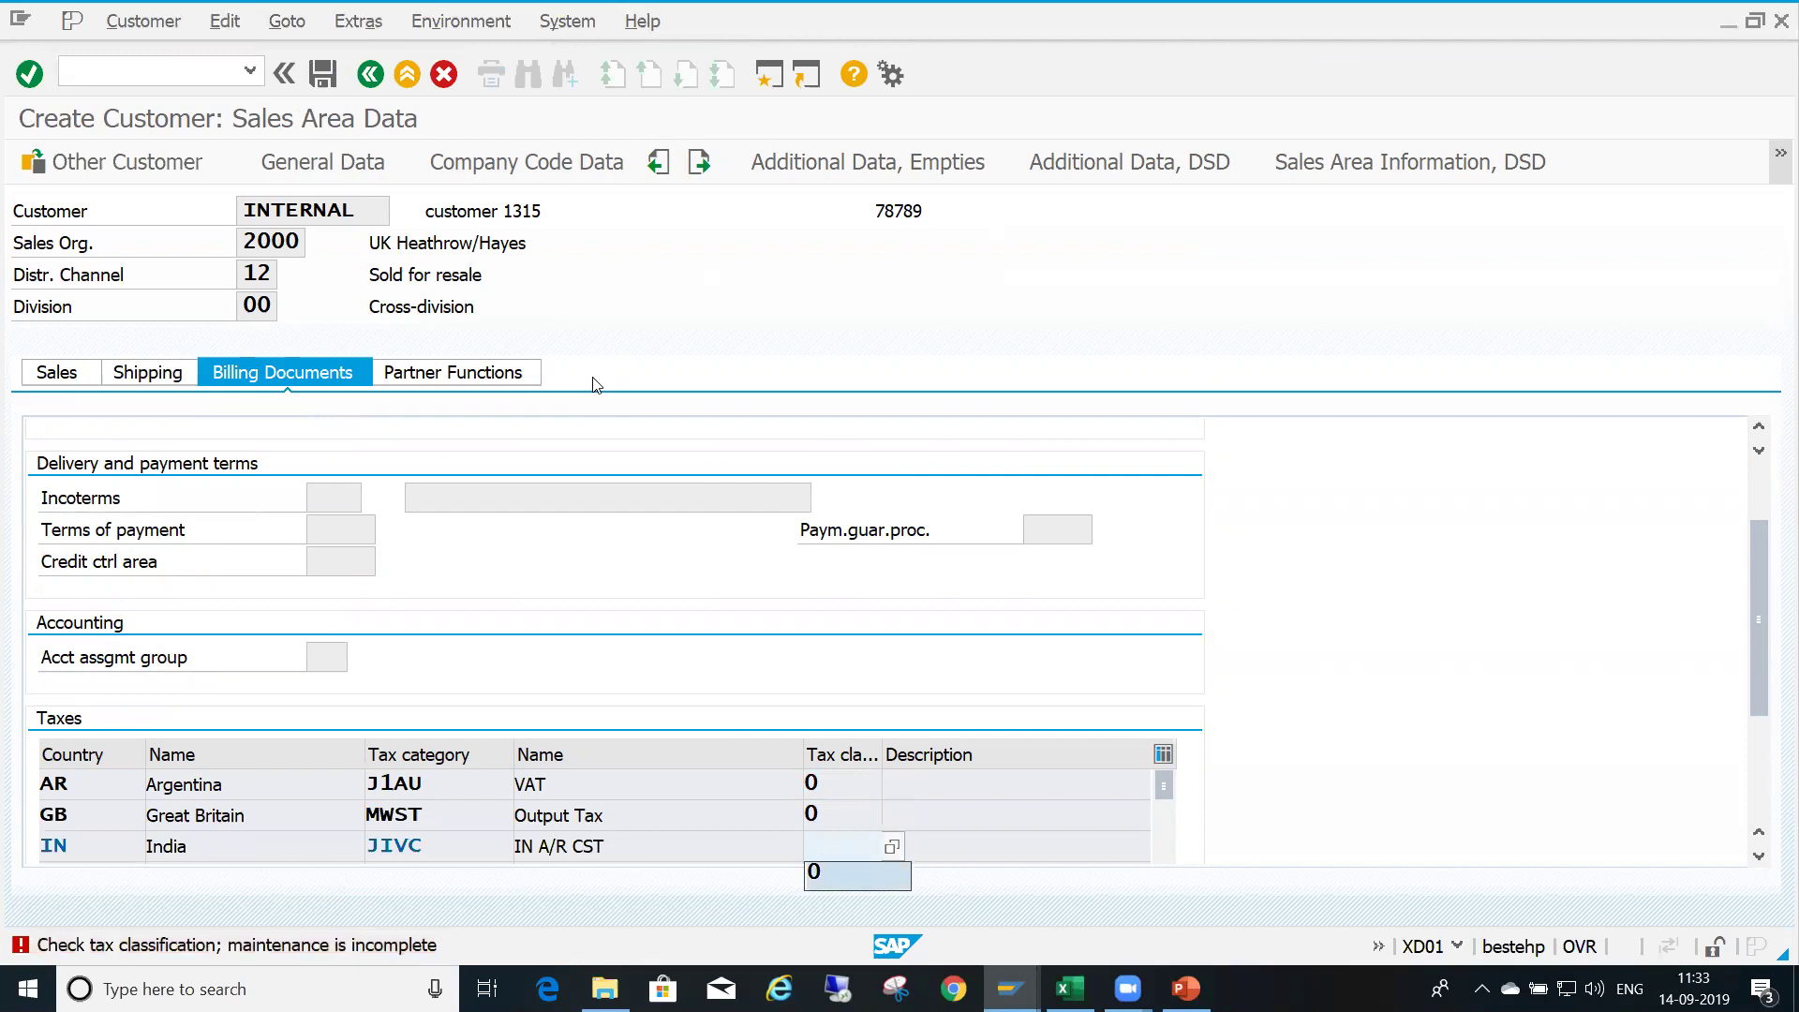
type("0")
key("Return")
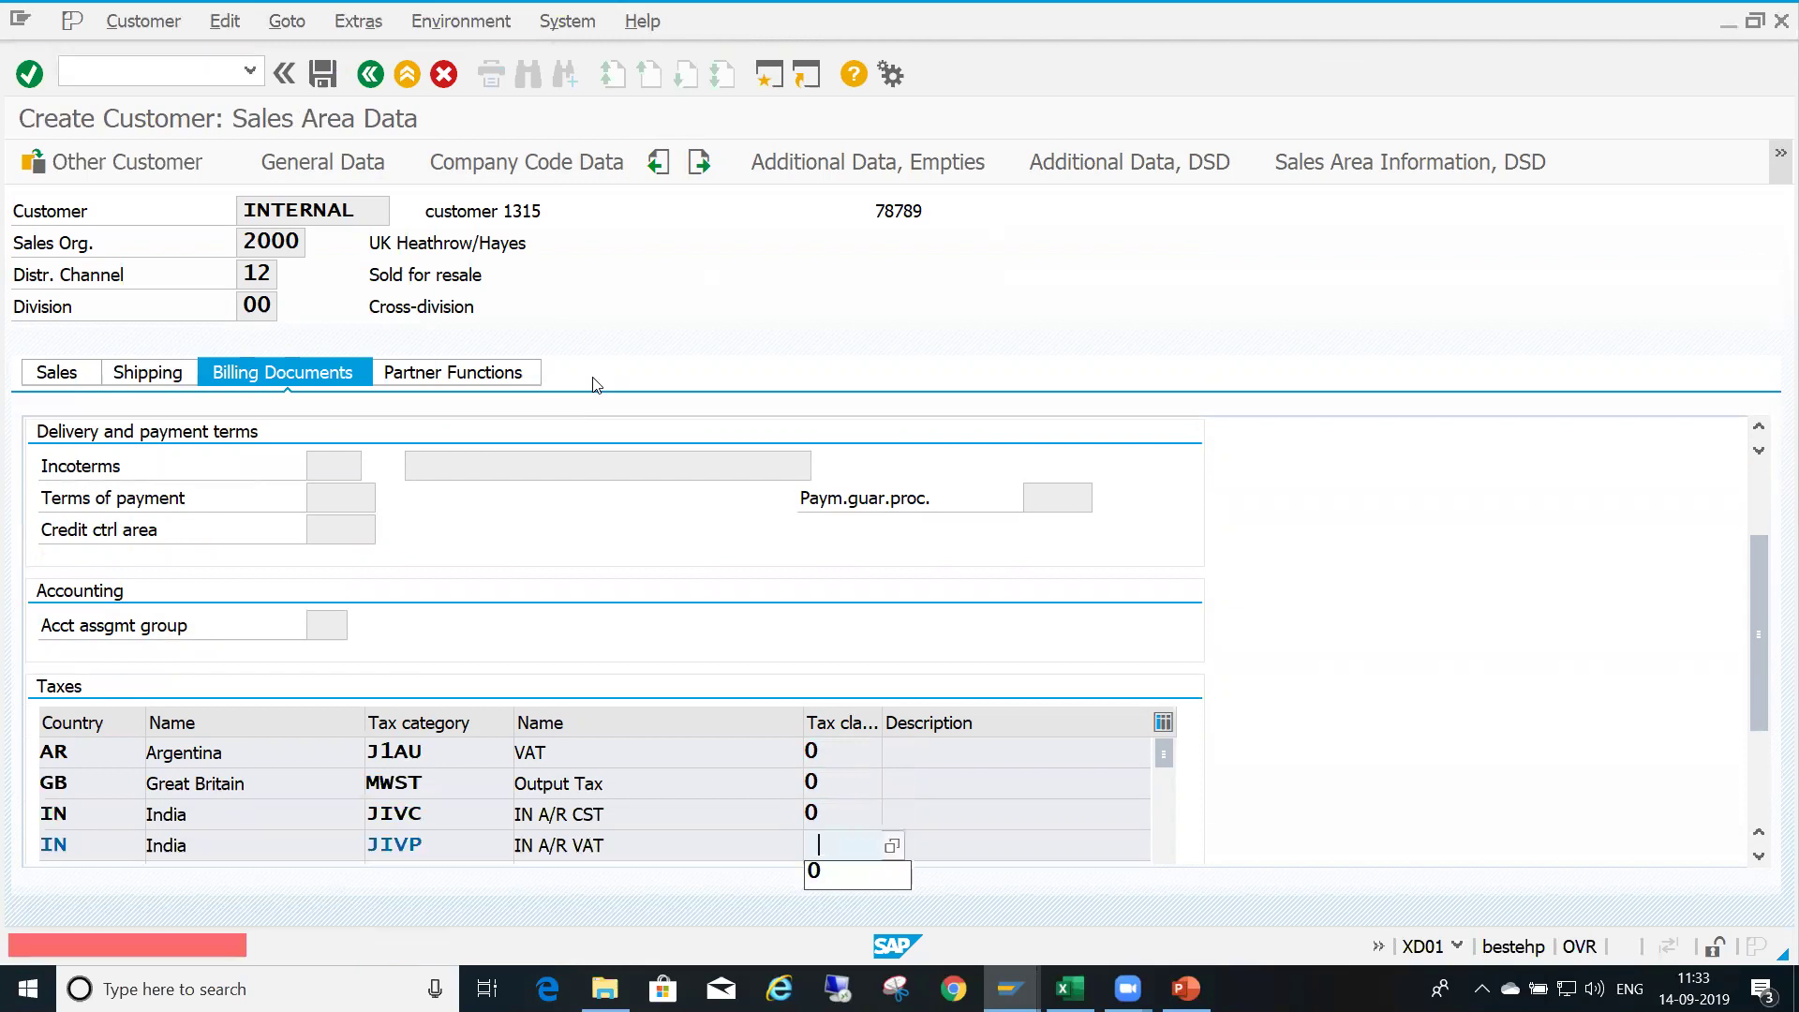
type("0")
key("Return")
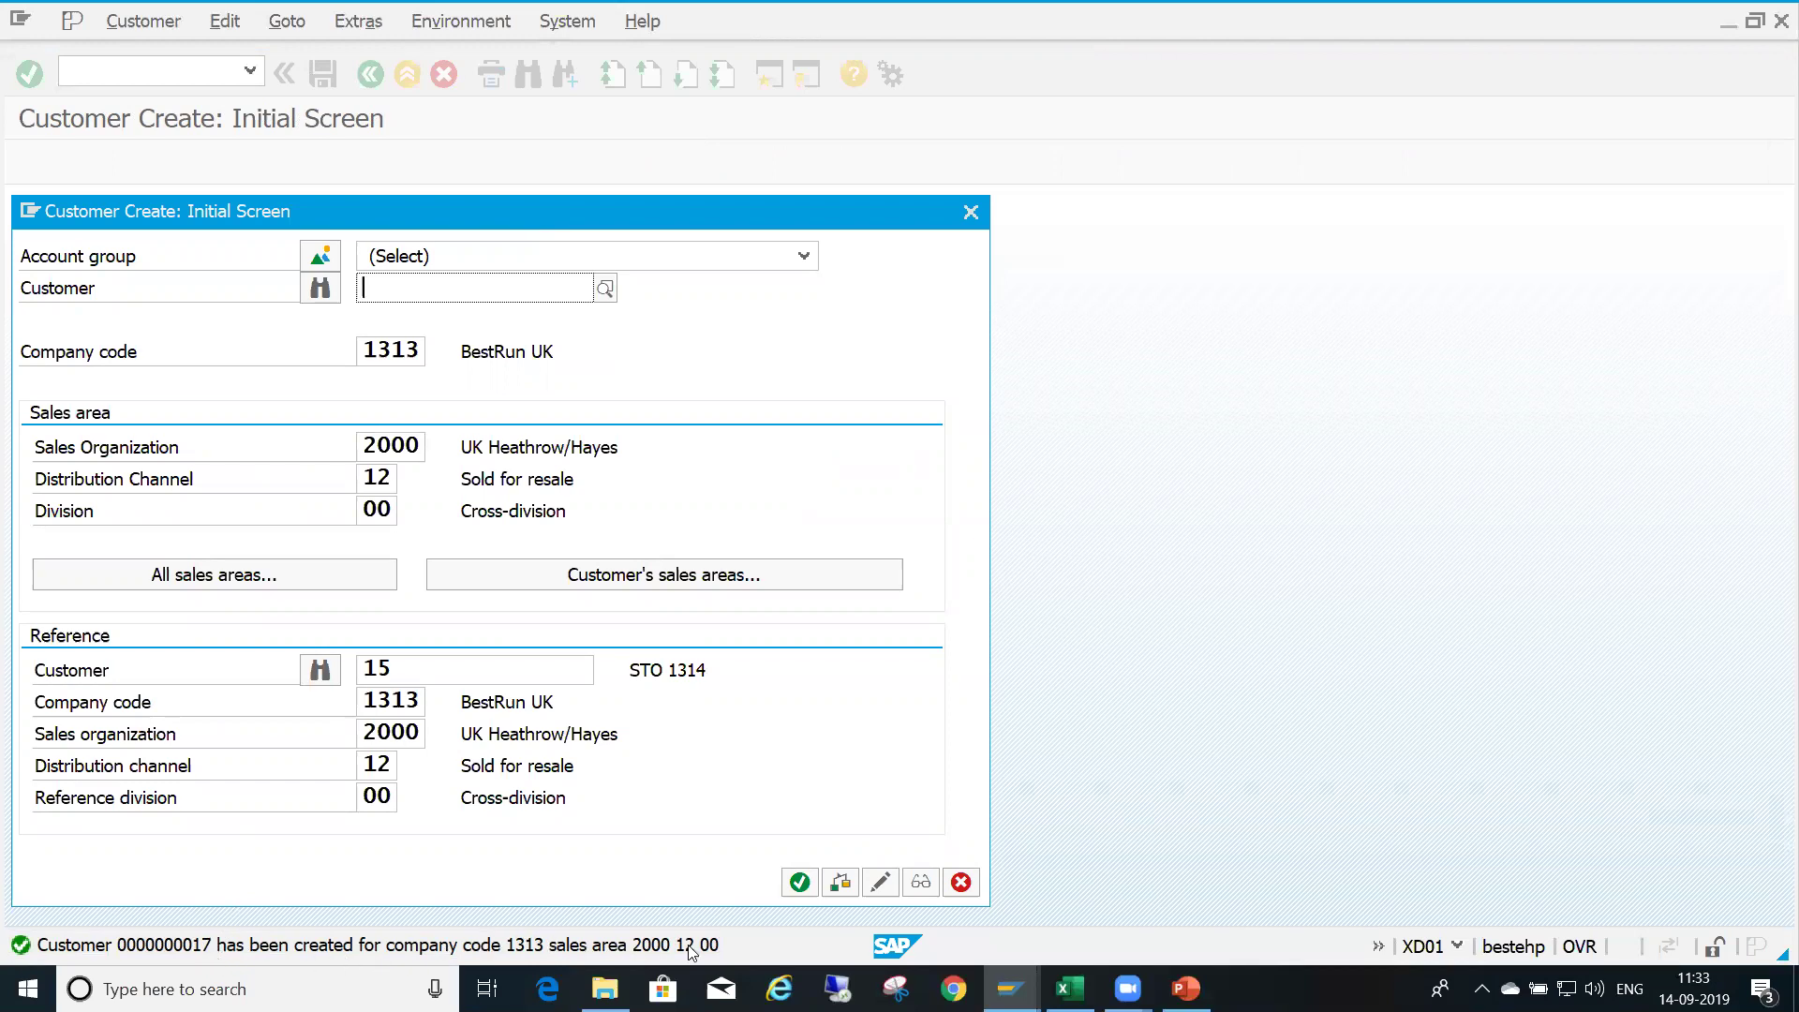
Switch to the session with the Stock Transport Order view and reopen the details of plant 1315
left_click(1024, 989)
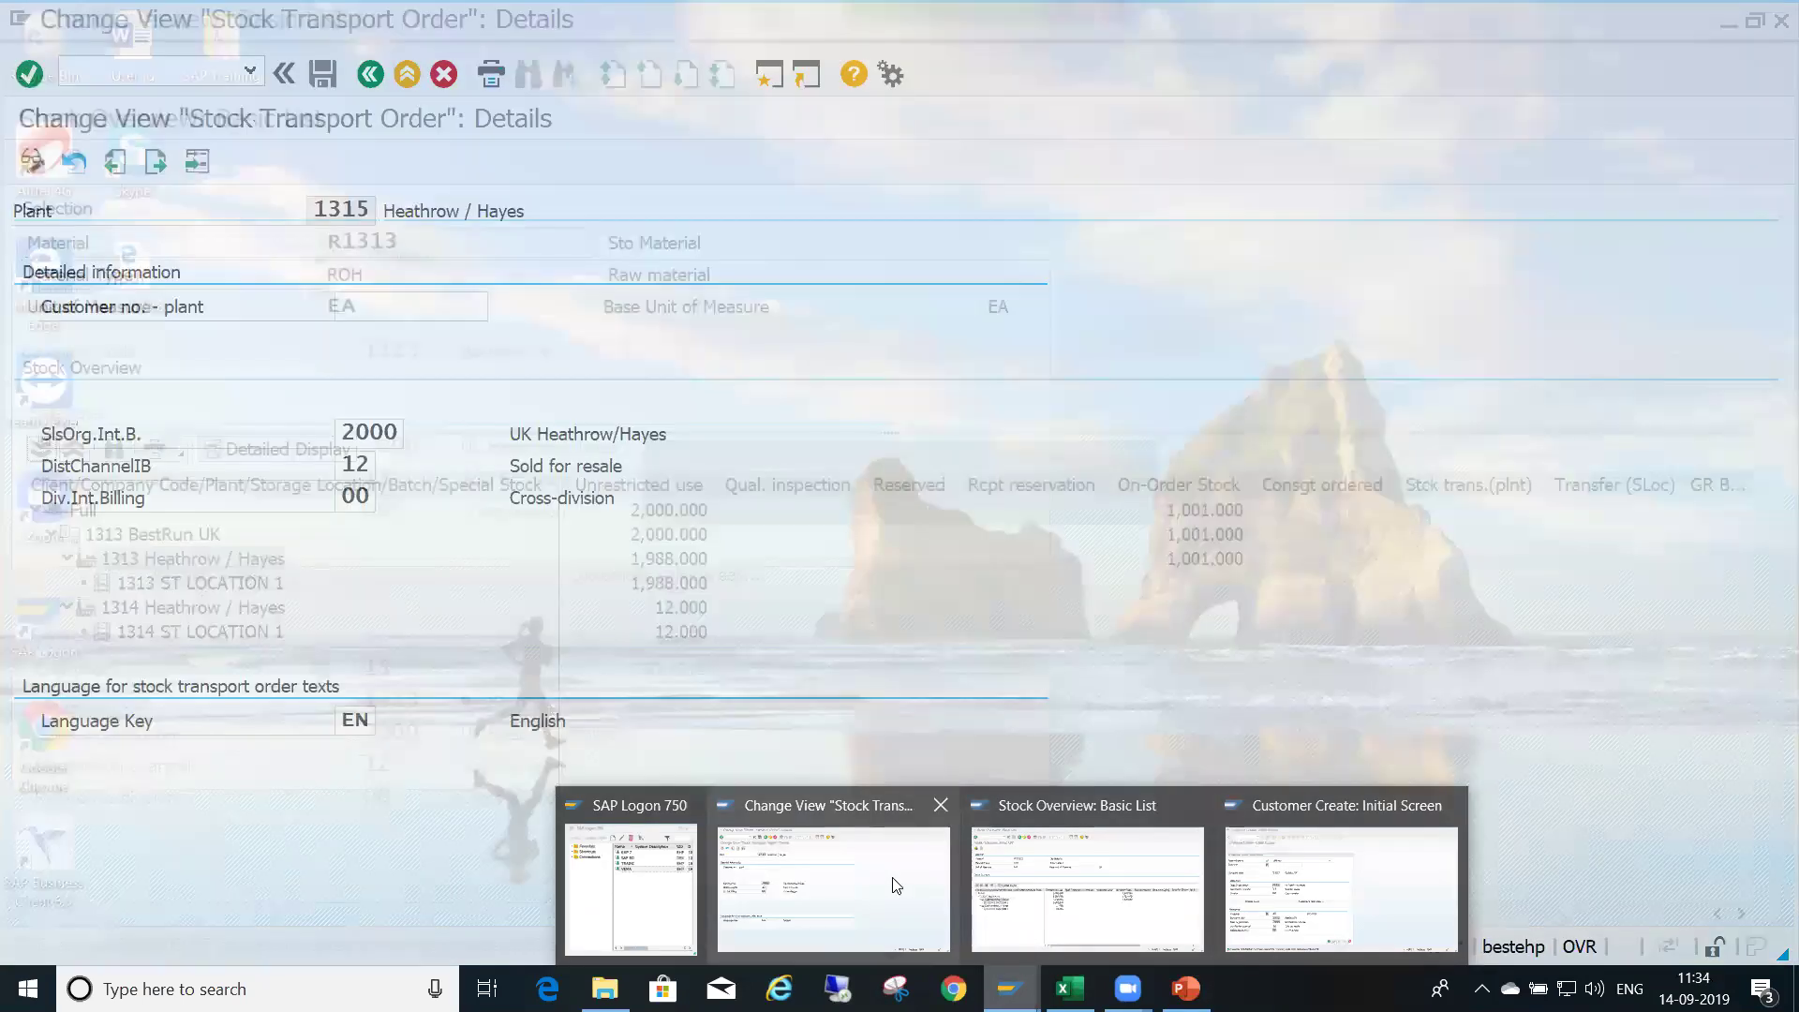
left_click(897, 886)
left_click(372, 77)
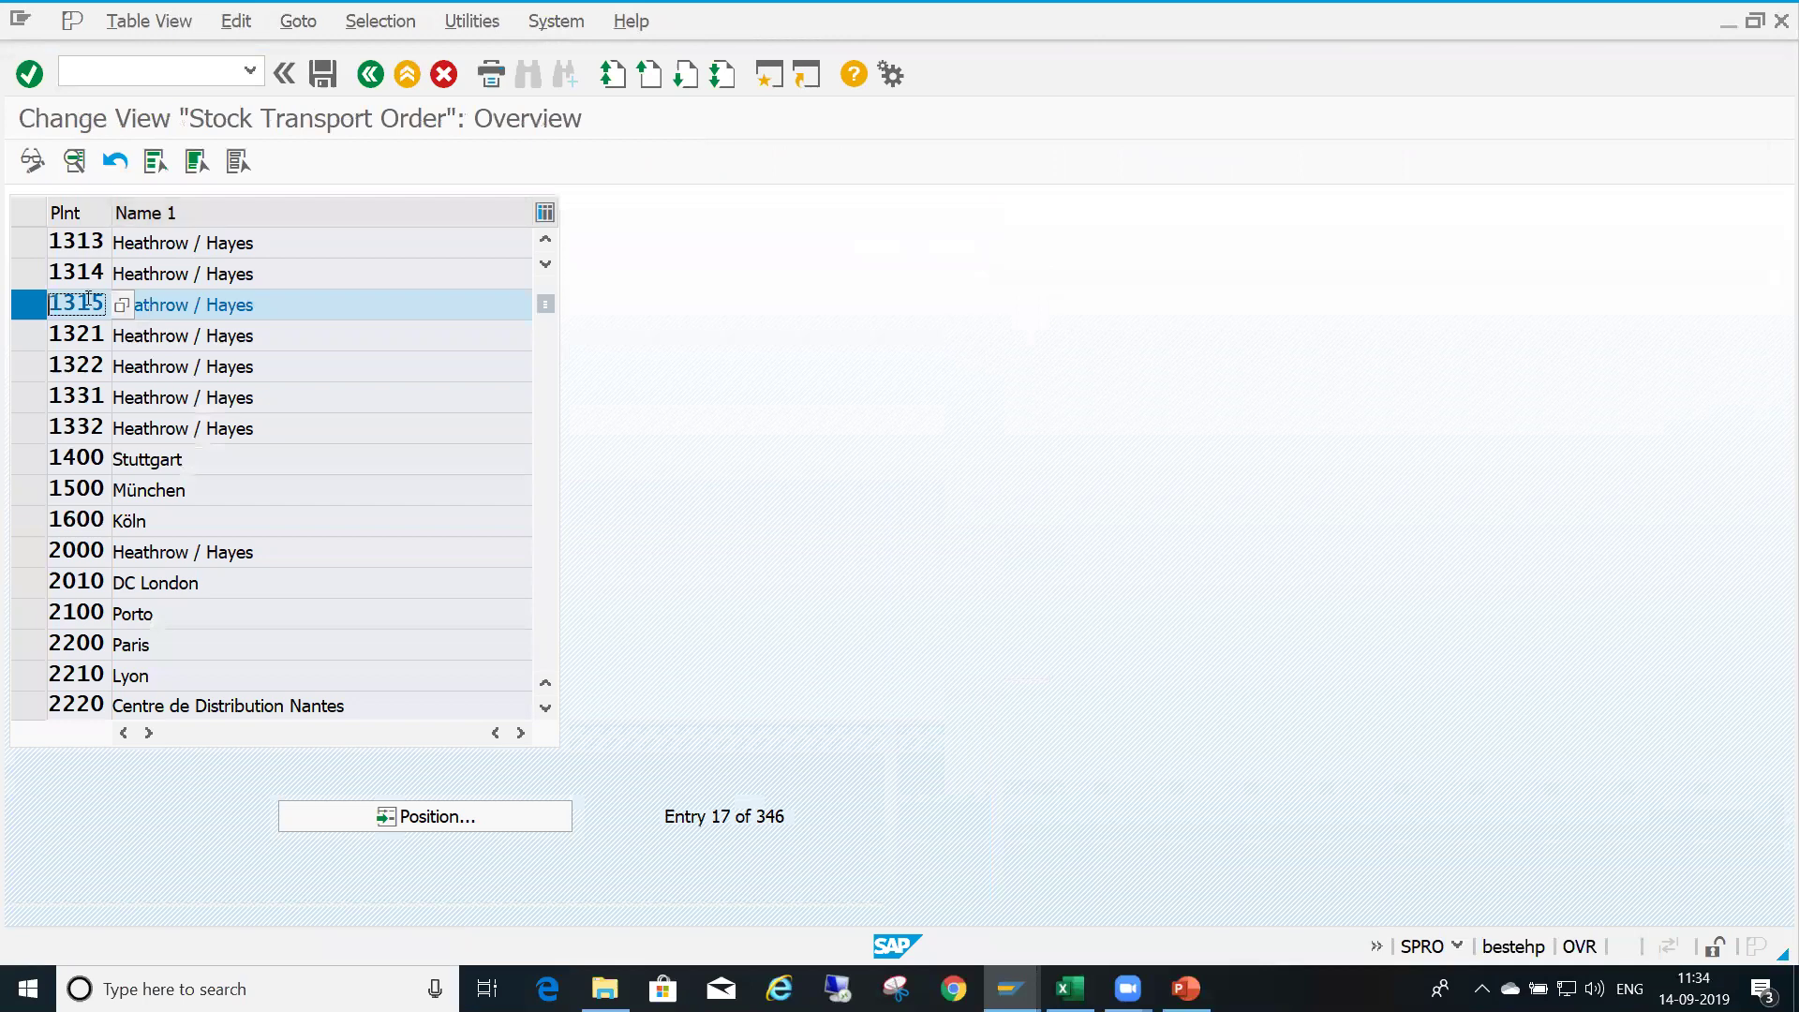
left_click(75, 159)
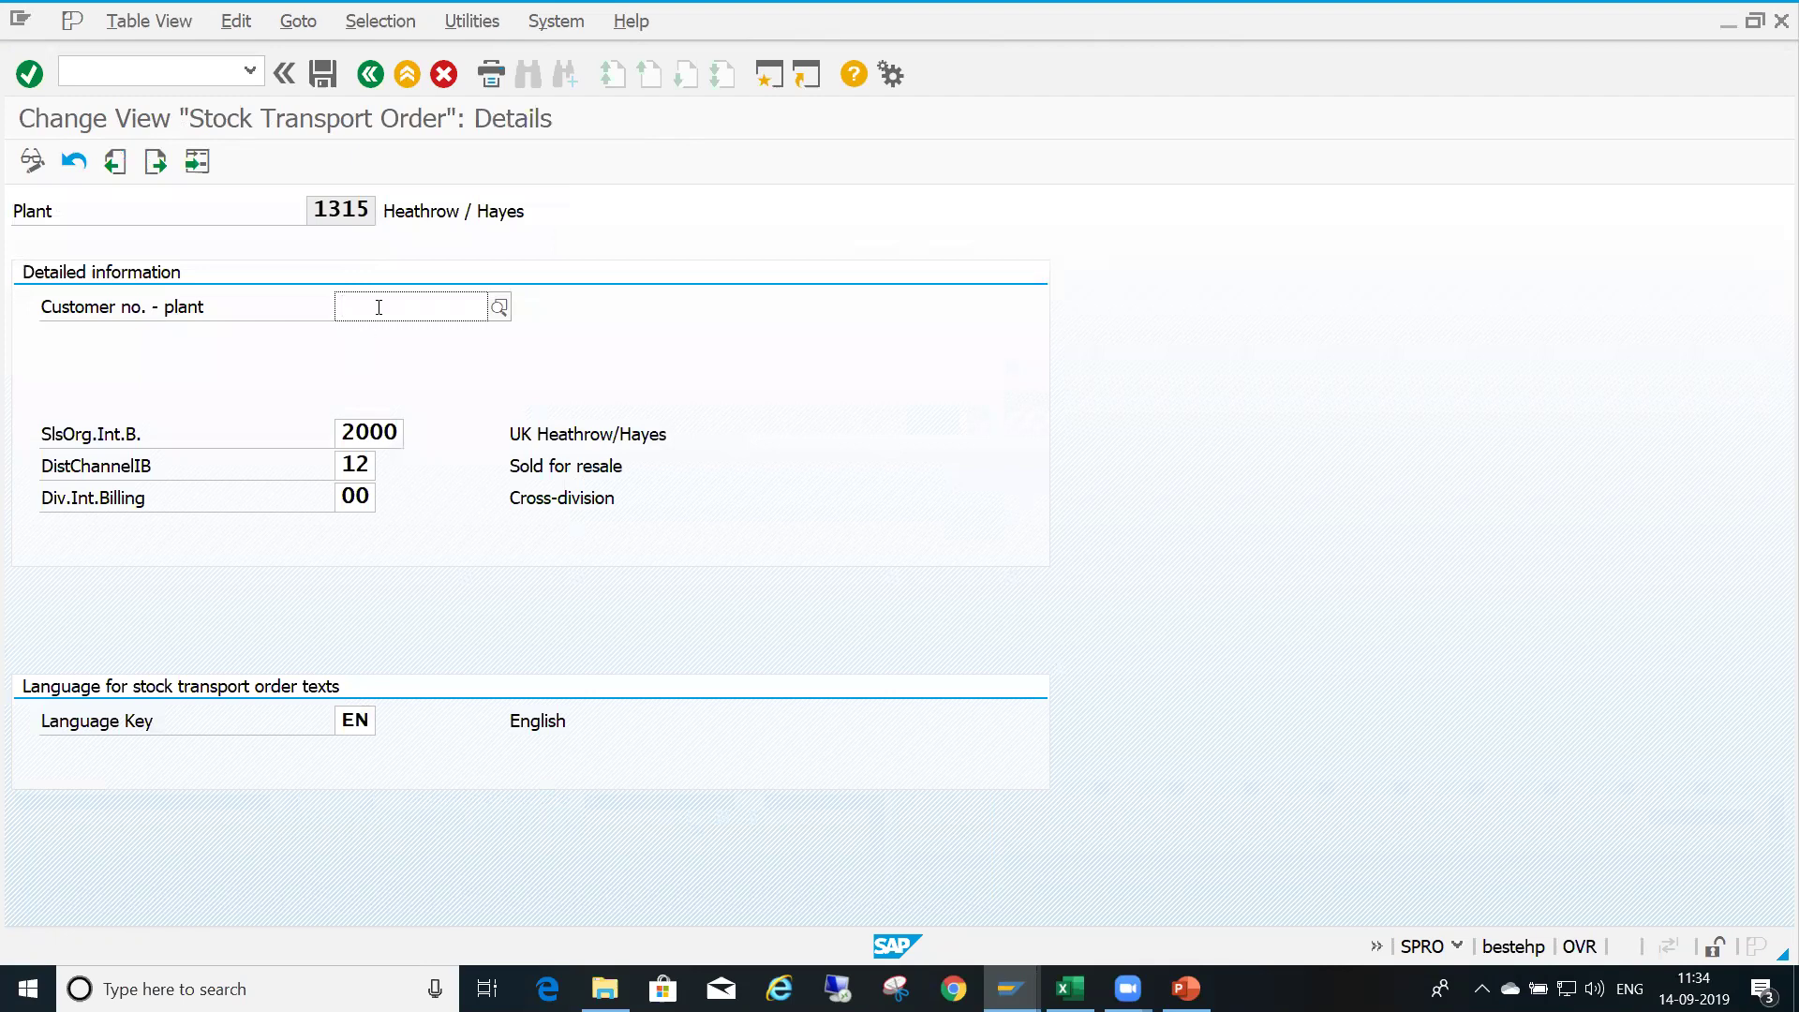
Enter the new customer's number for plant 1315 and save the entry under the proposed customizing request
type("17")
key("Return")
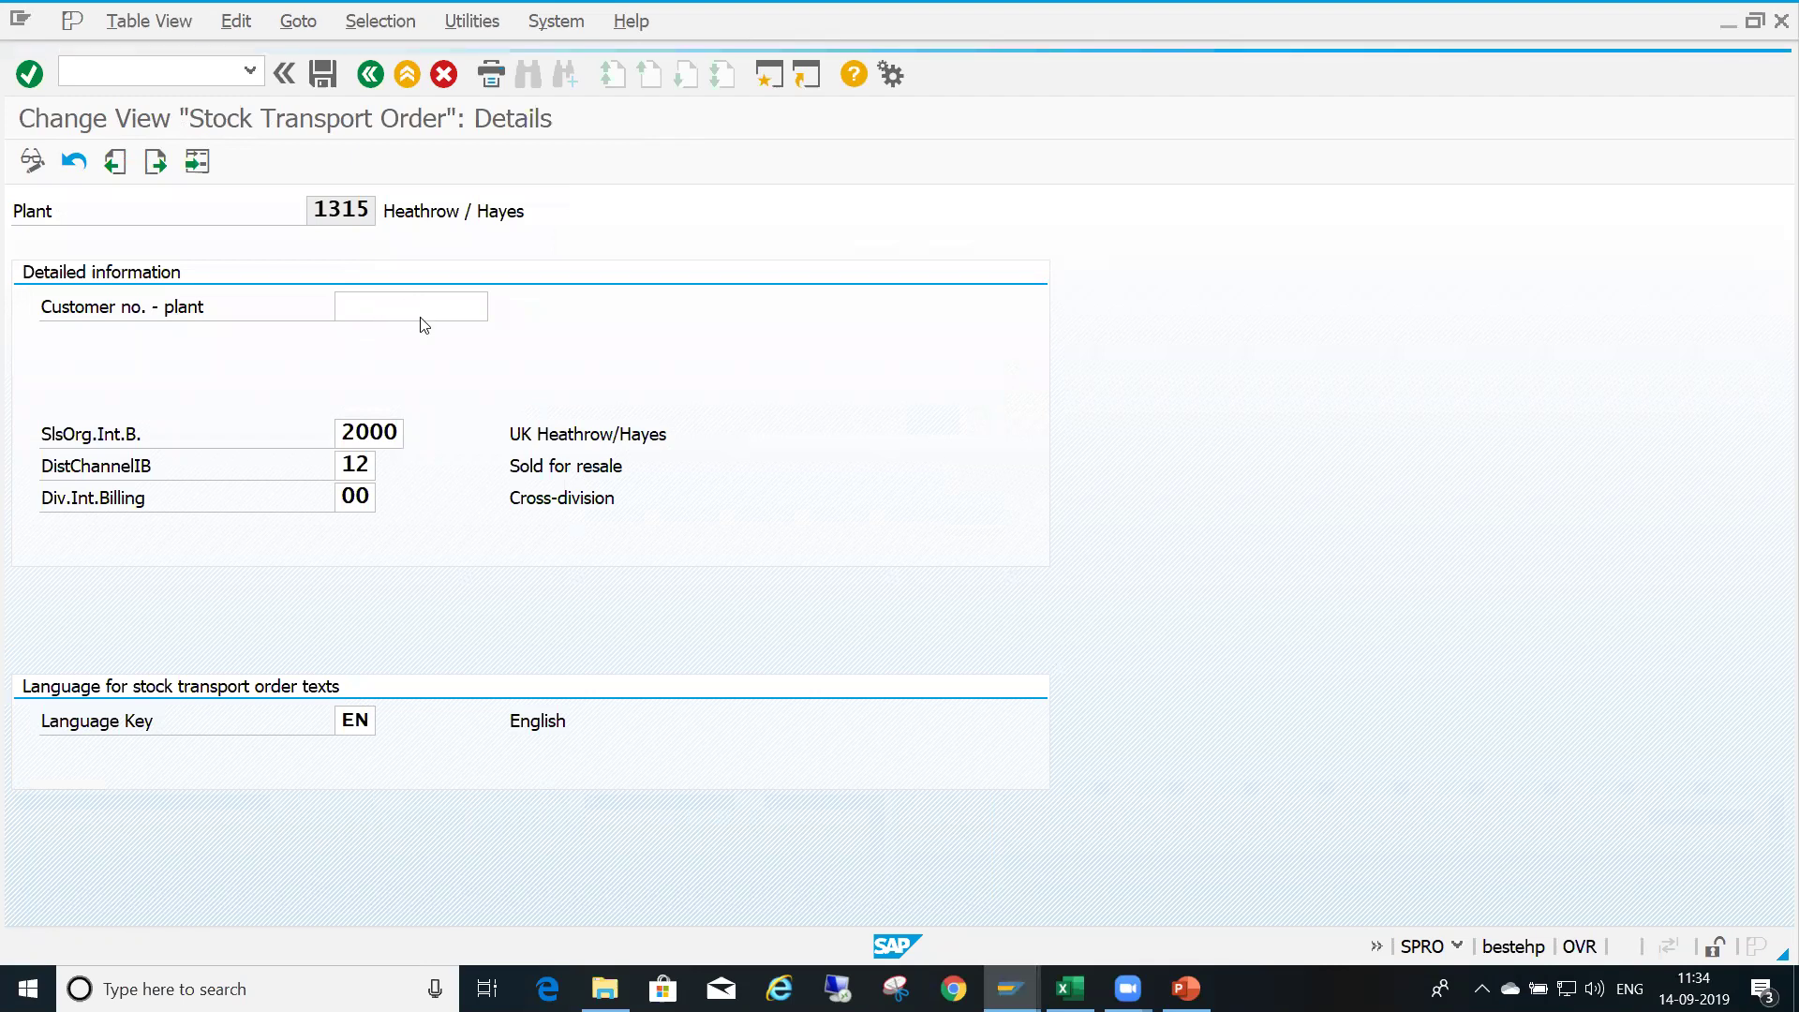
left_click(323, 74)
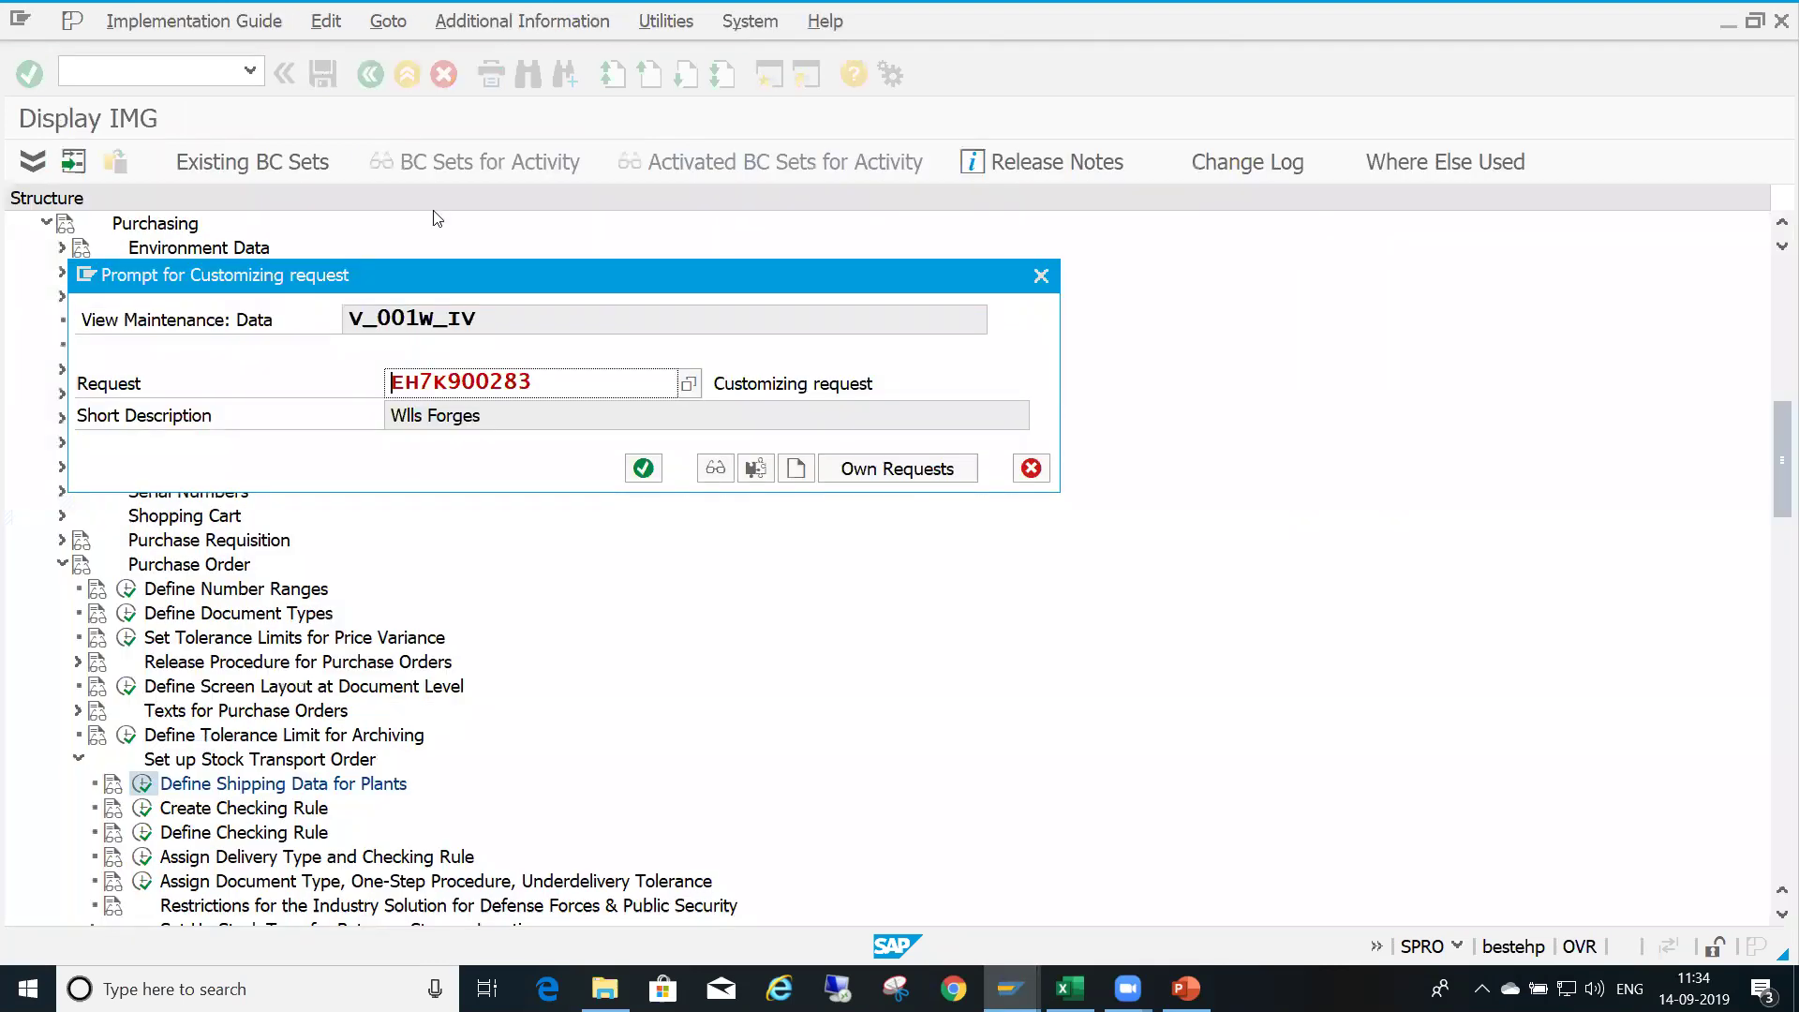
key("Return")
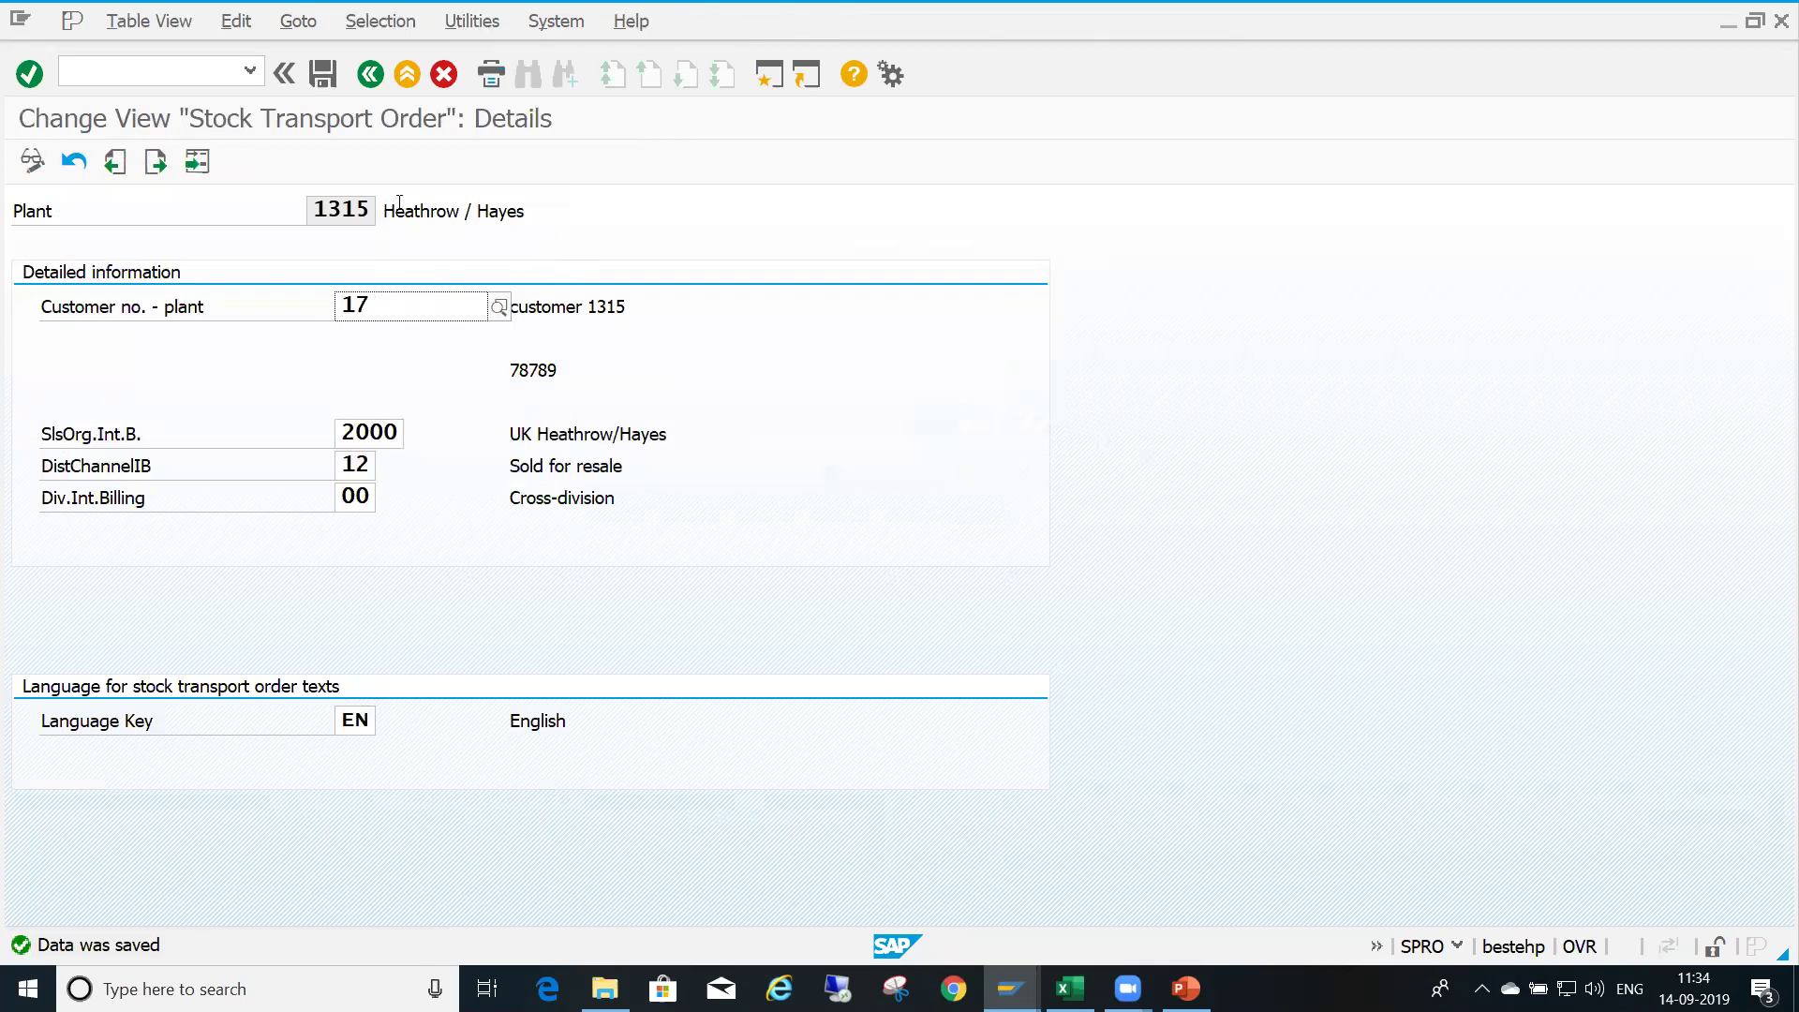
Return to the Stock Transport Order plant overview and clear the selection of plant 1315
left_click(372, 74)
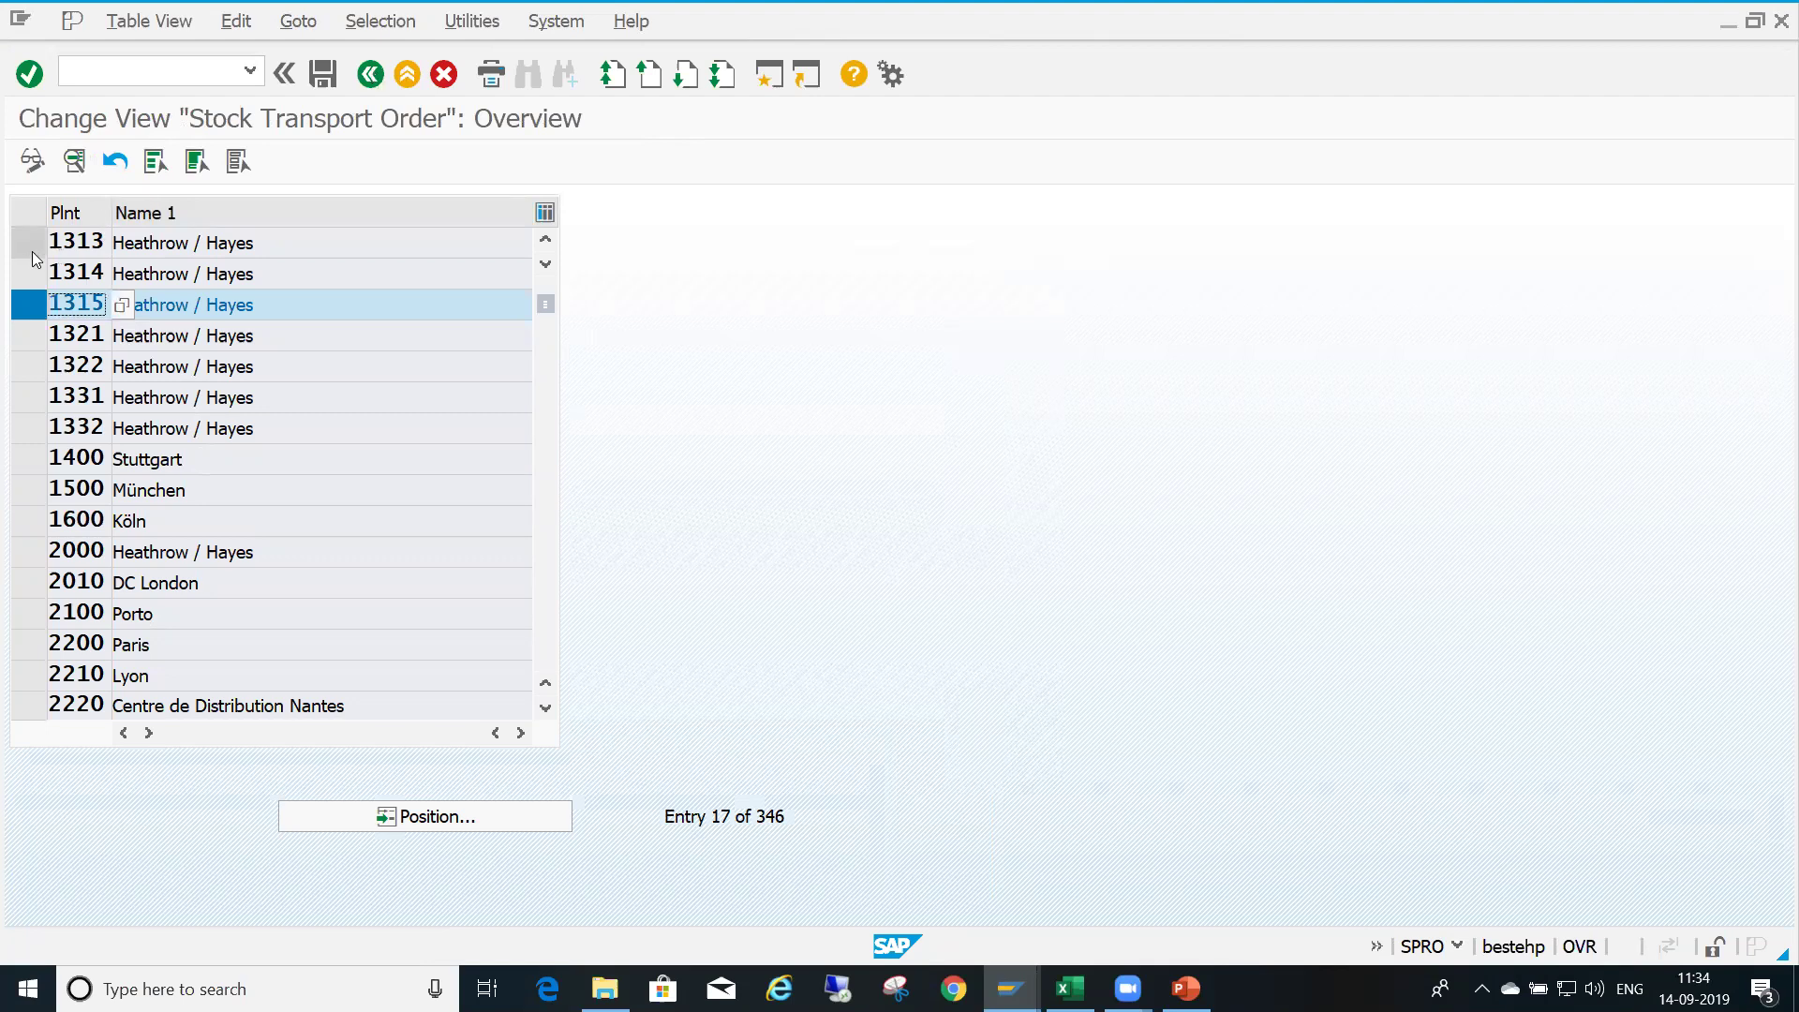
left_click(35, 244)
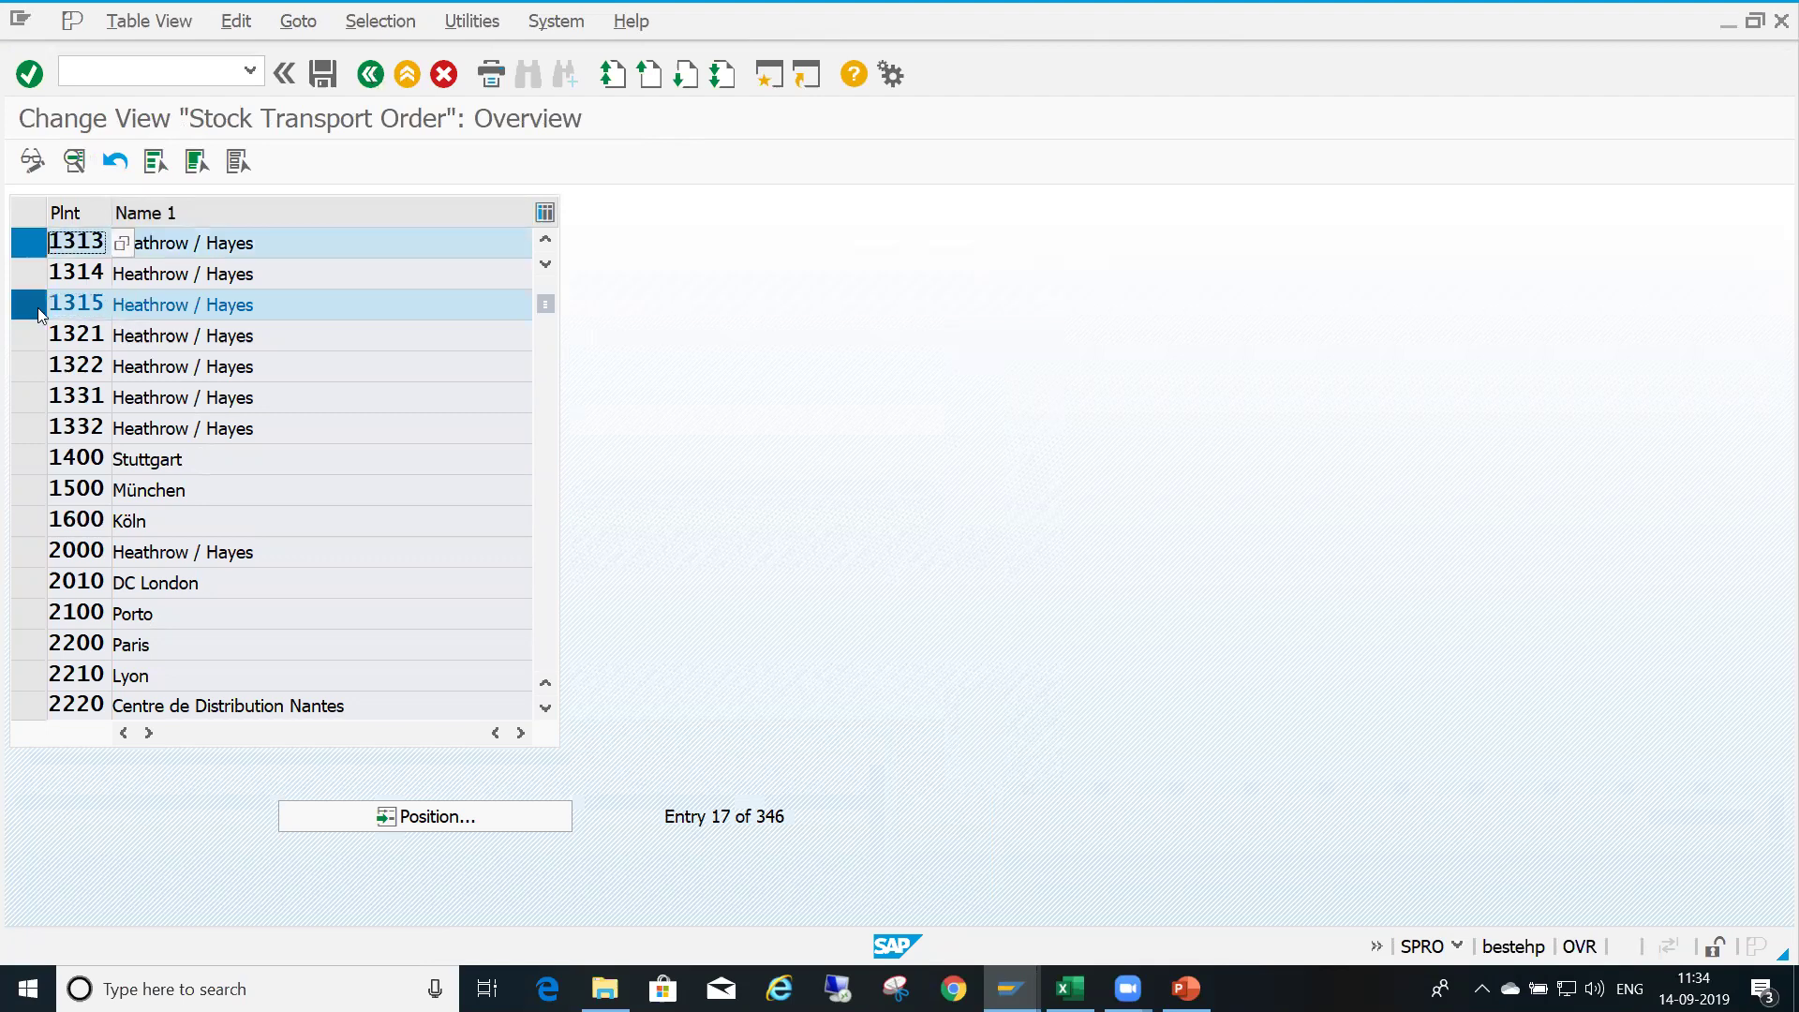
left_click(31, 247)
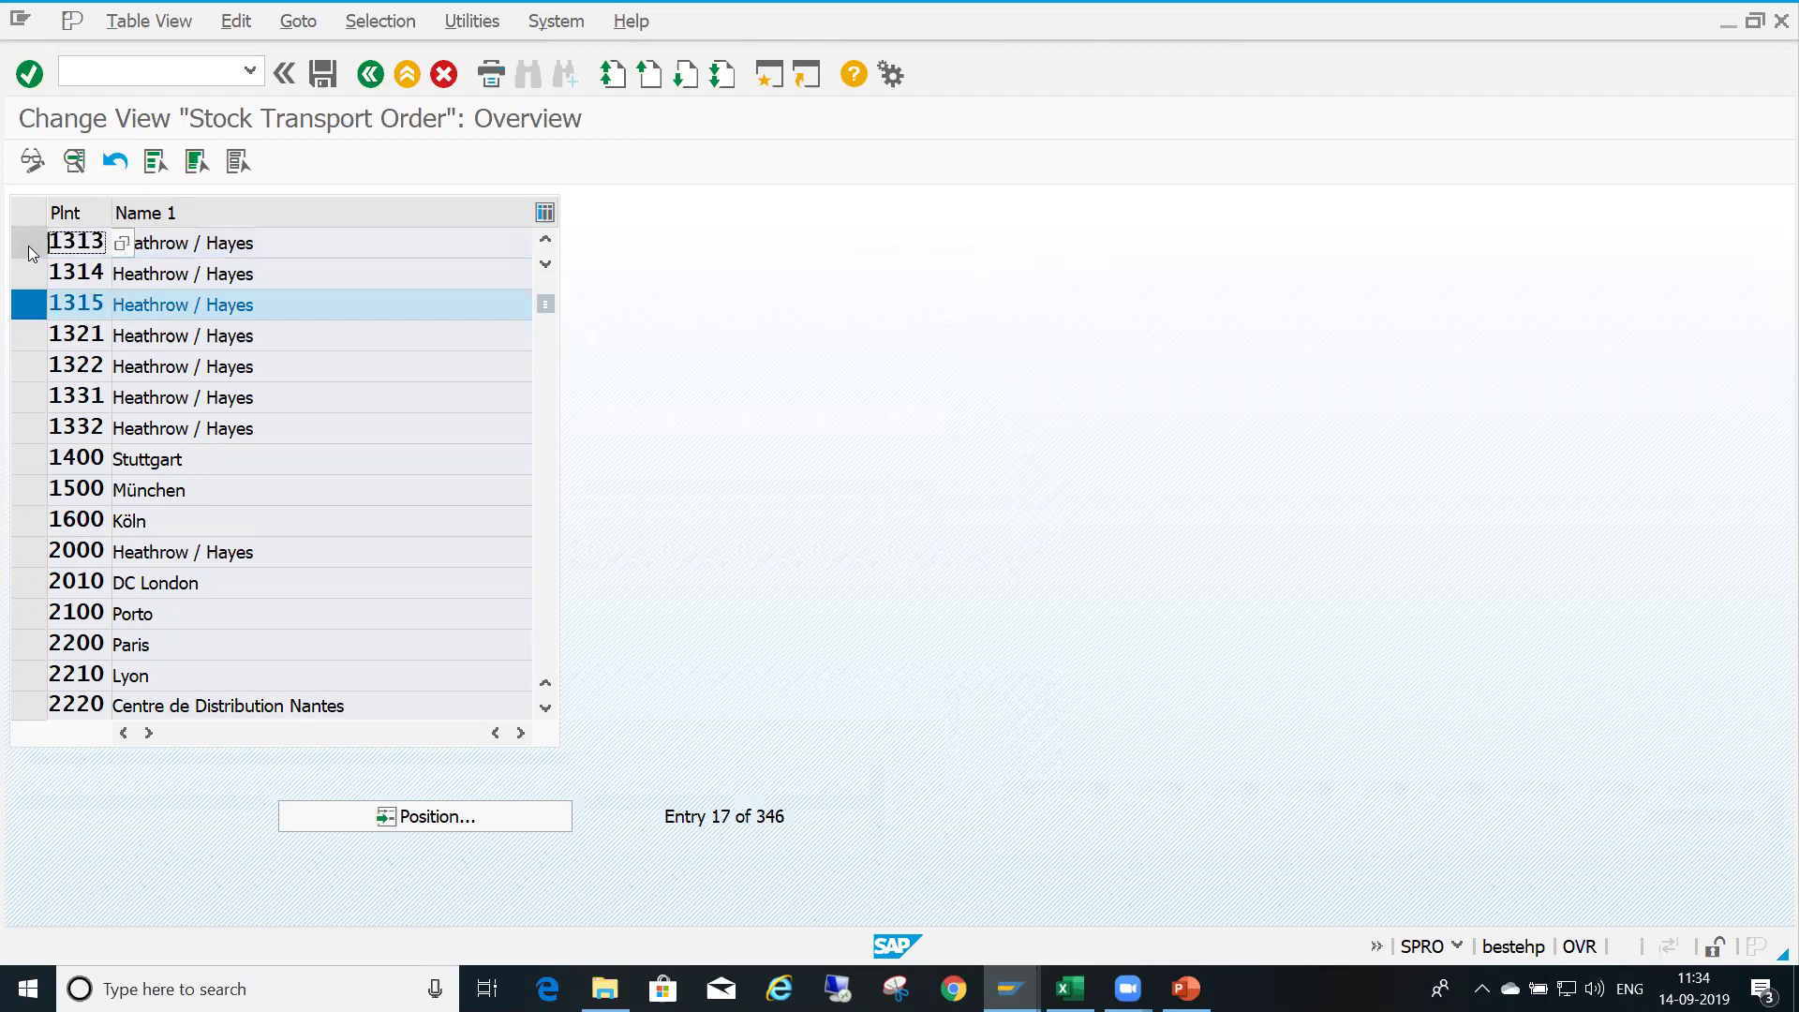
left_click(41, 313)
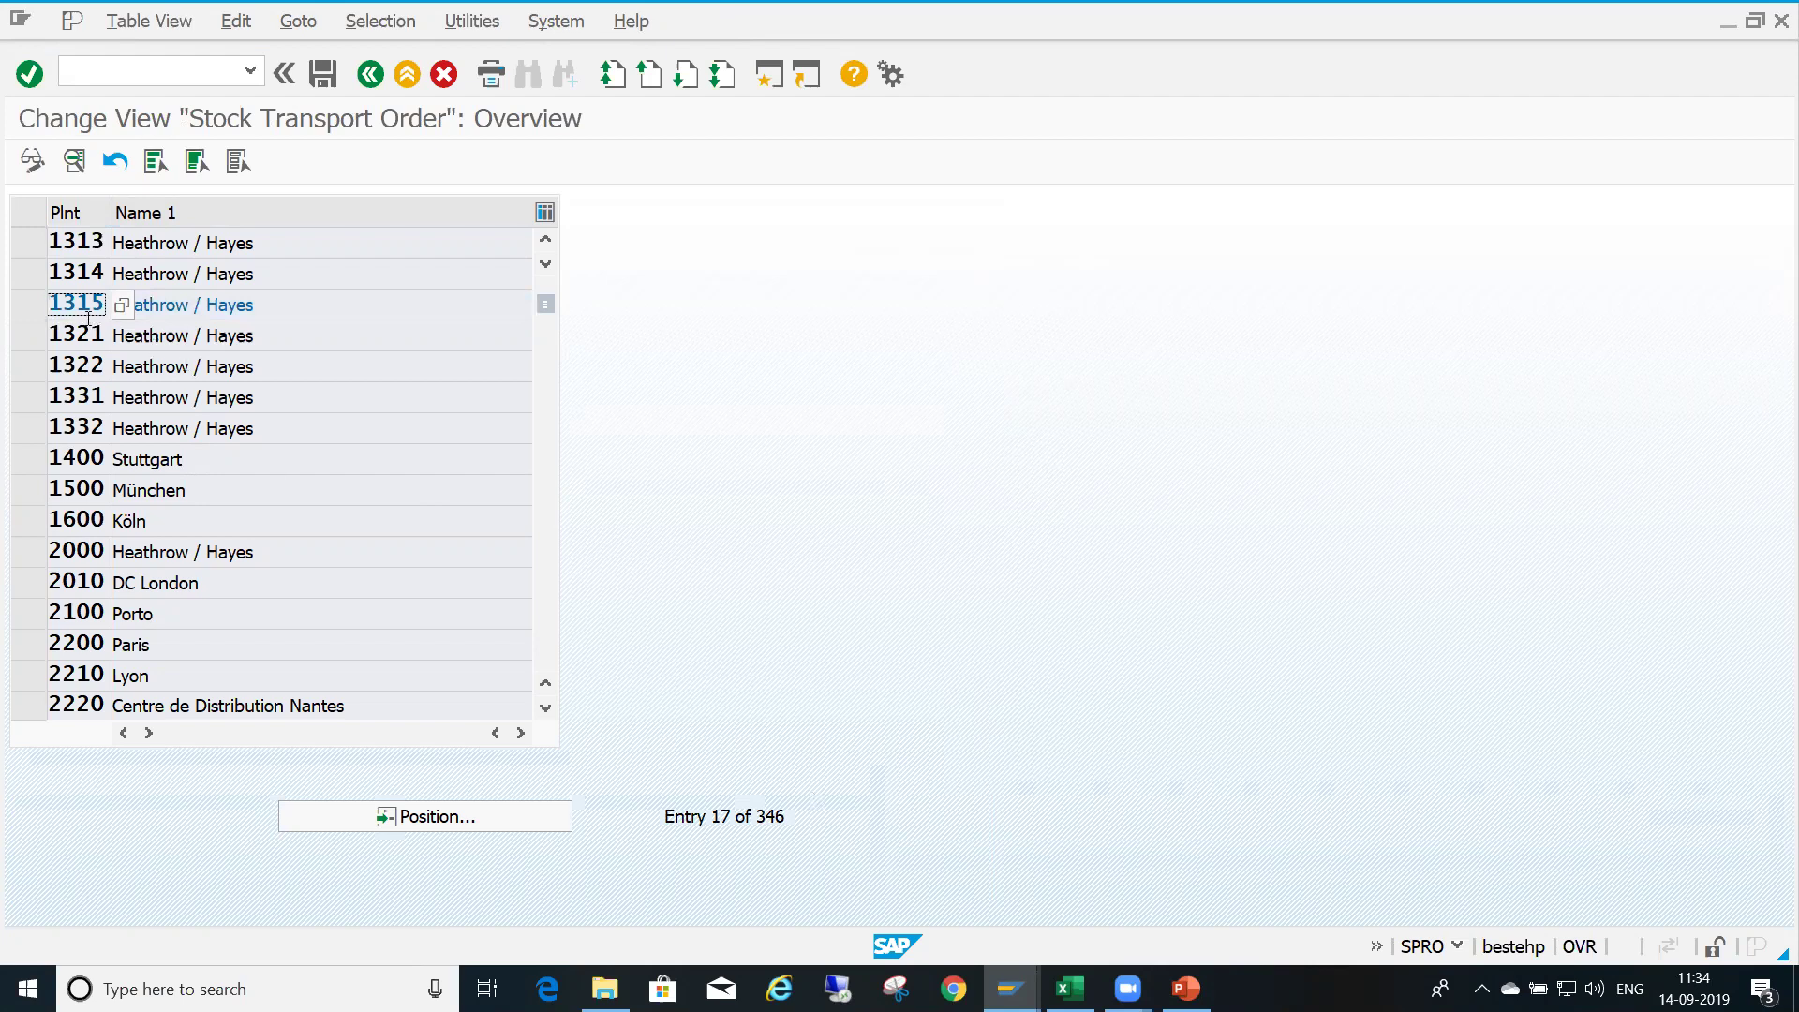
Review the stock transport order details of plant 1315 and return to the implementation guide structure
left_click(88, 242)
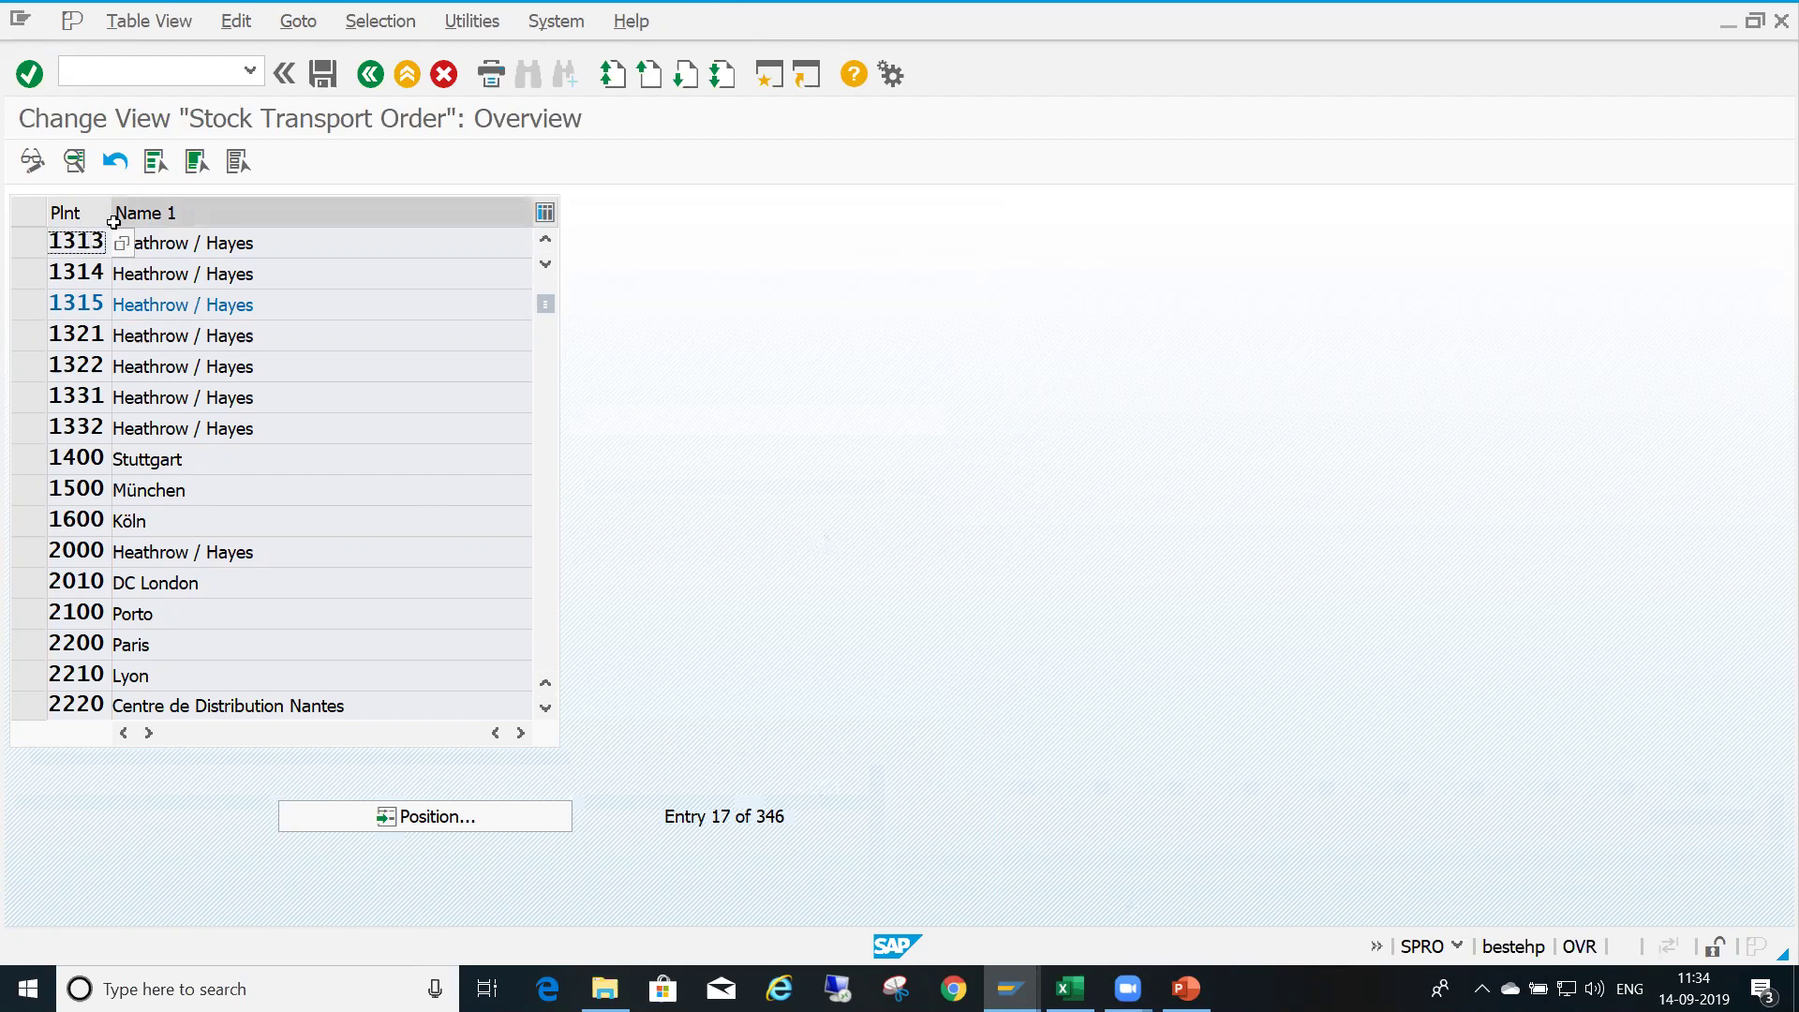
double_click(90, 301)
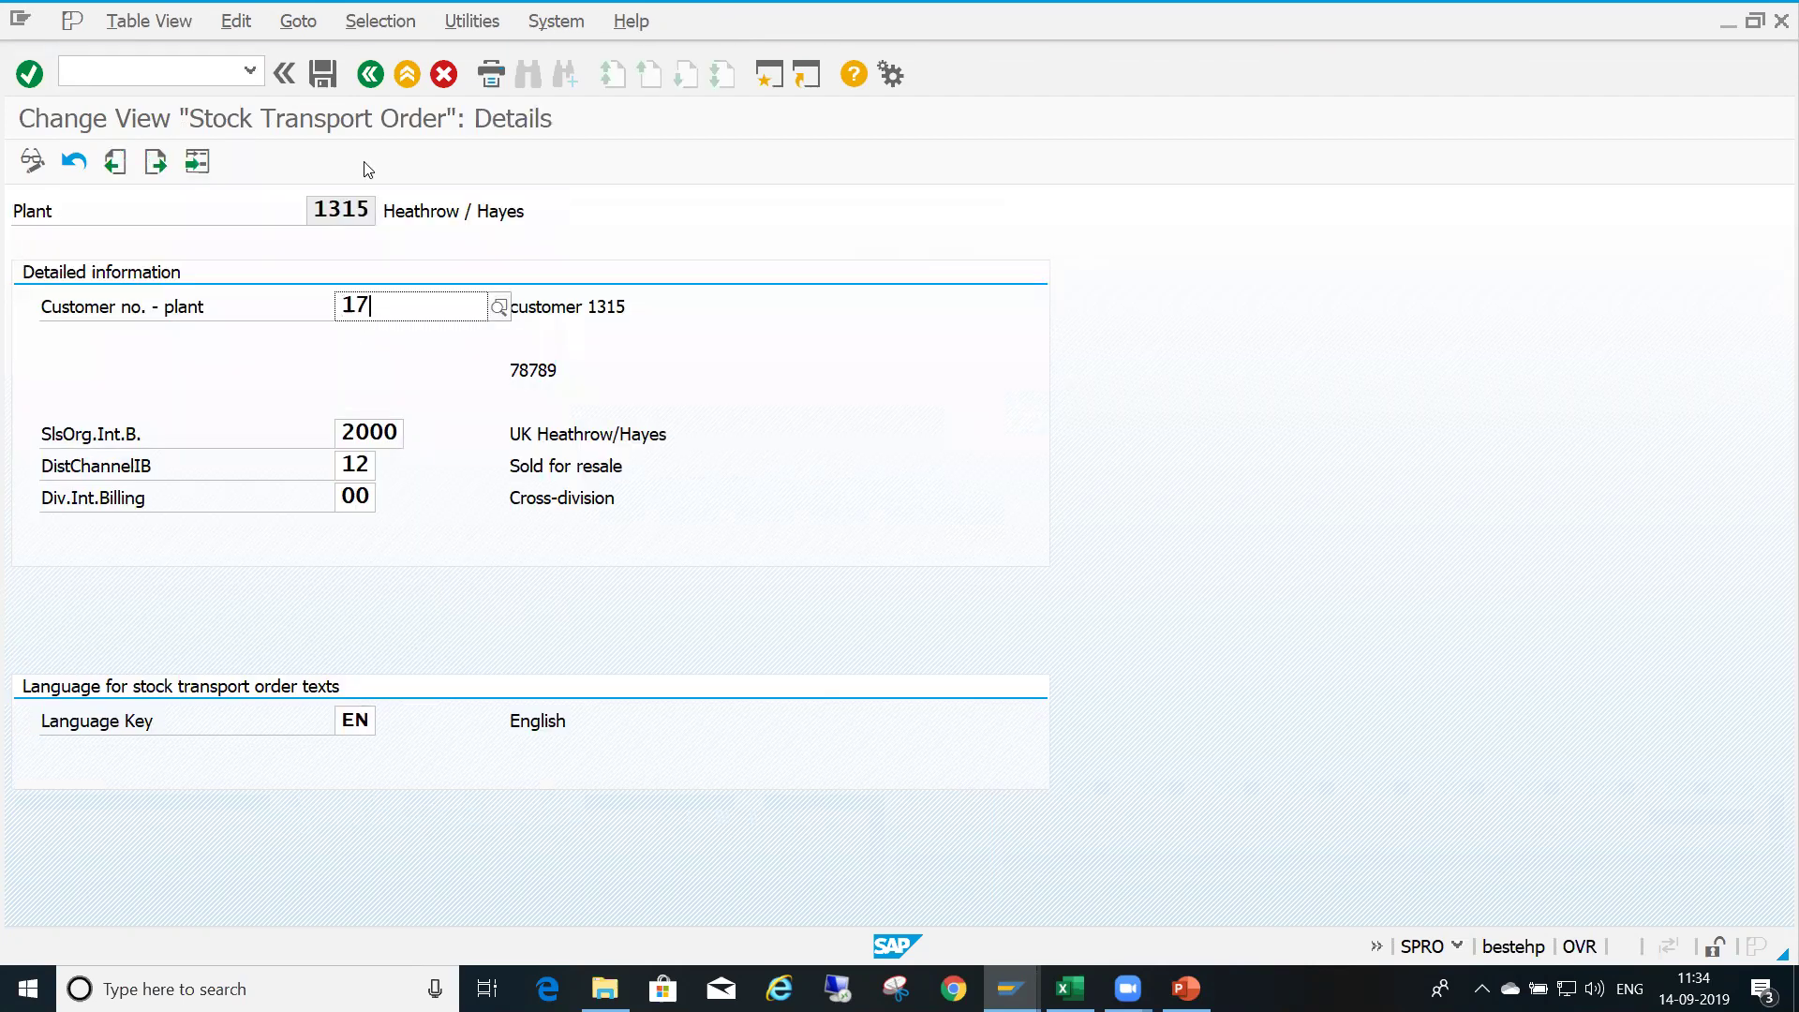
left_click(370, 74)
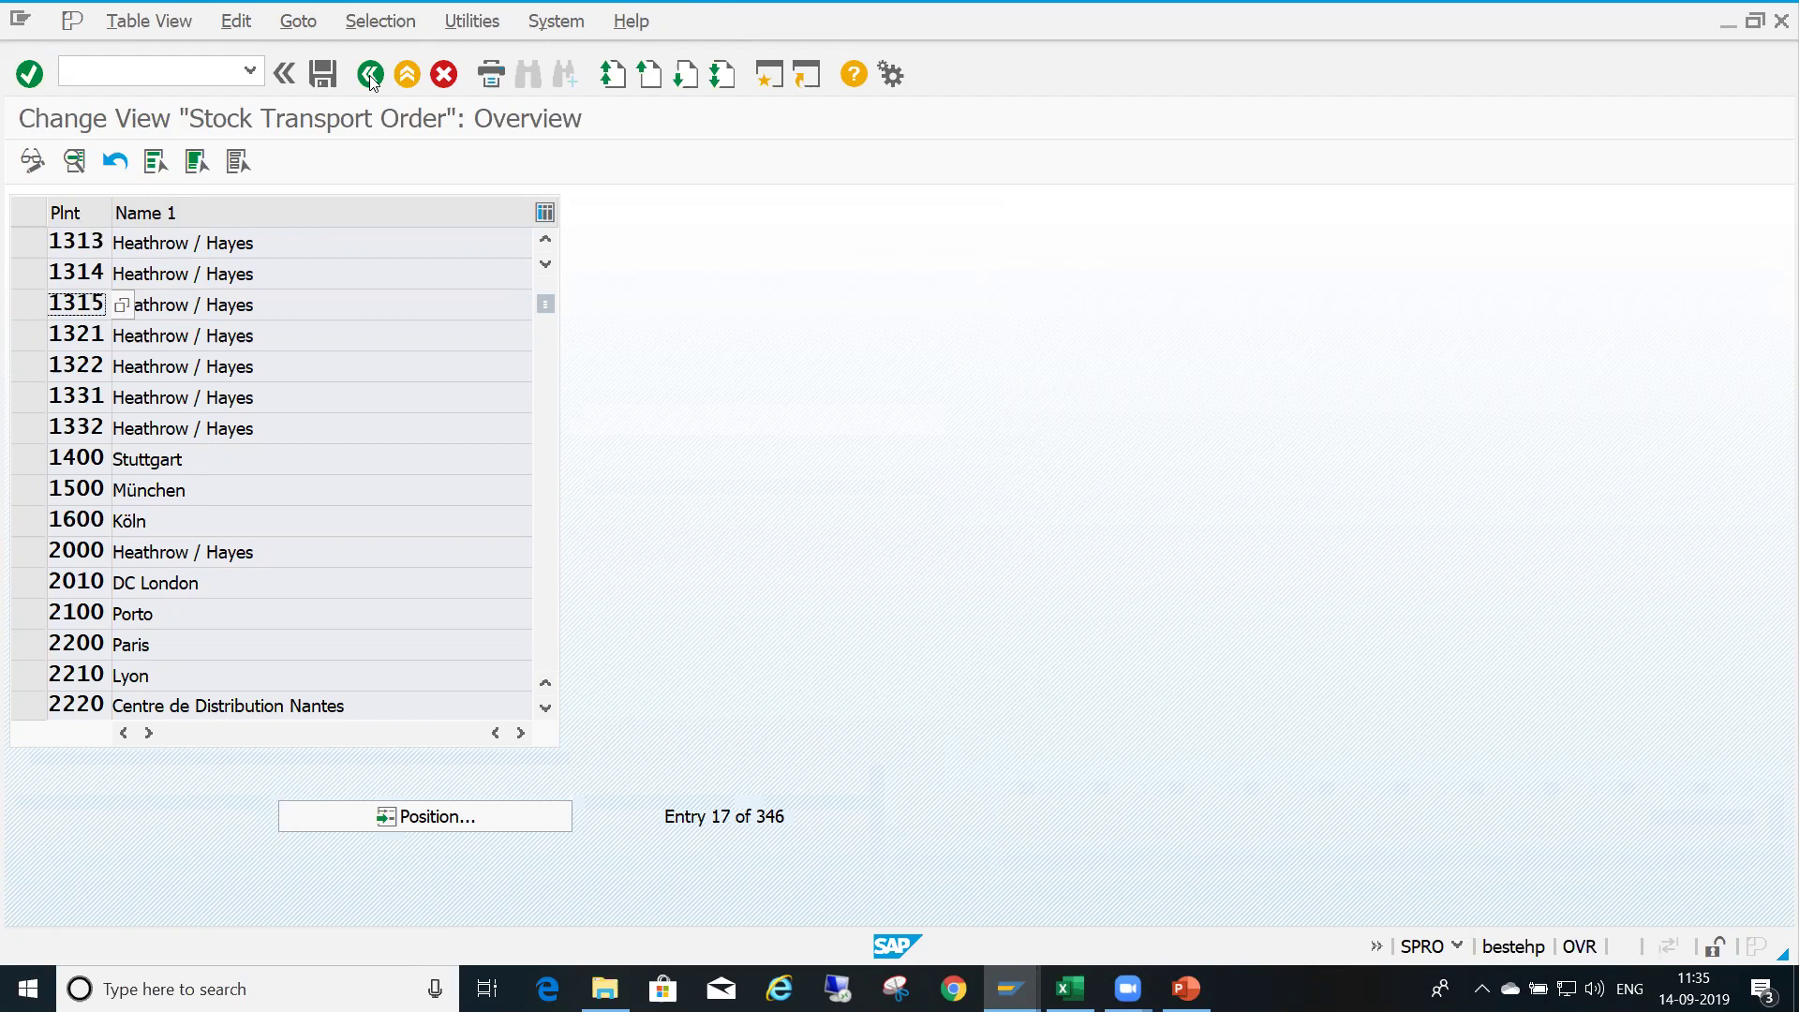
left_click(370, 74)
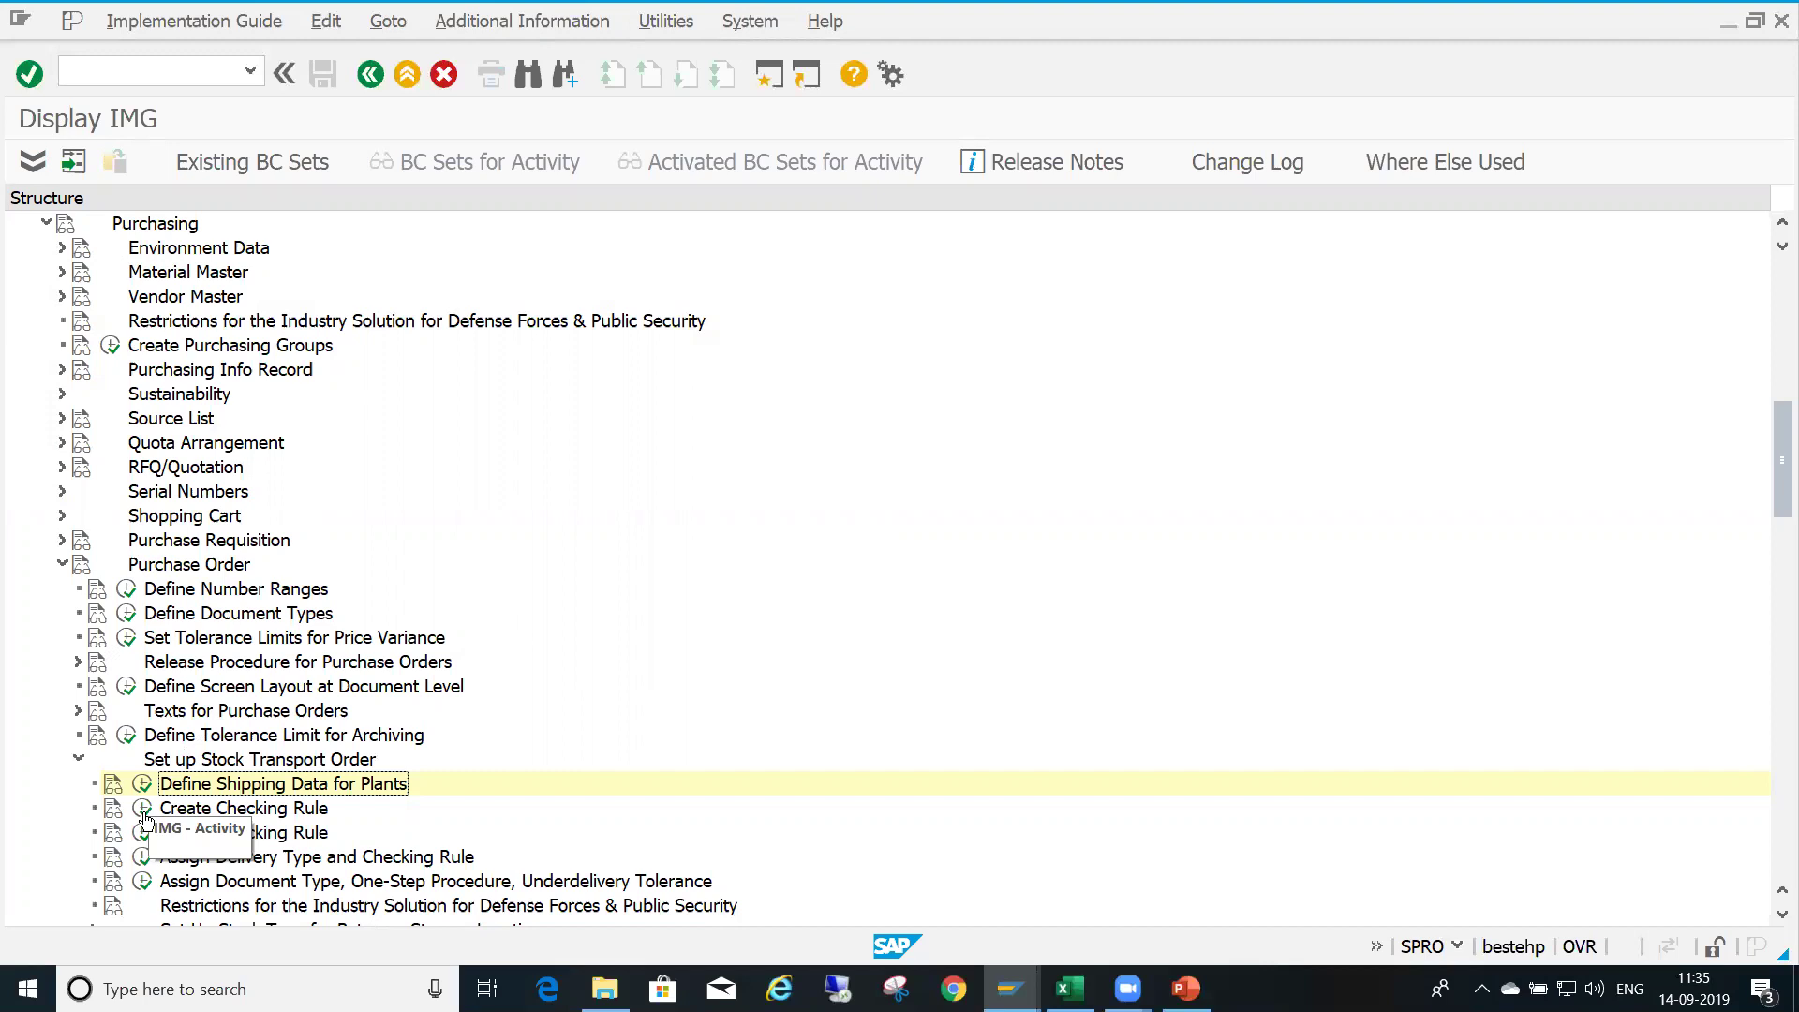
Highlight the Purchasing, Purchase Order and Set up Stock Transport Order nodes that lead to the Create Checking Rule activity
left_click(198, 812)
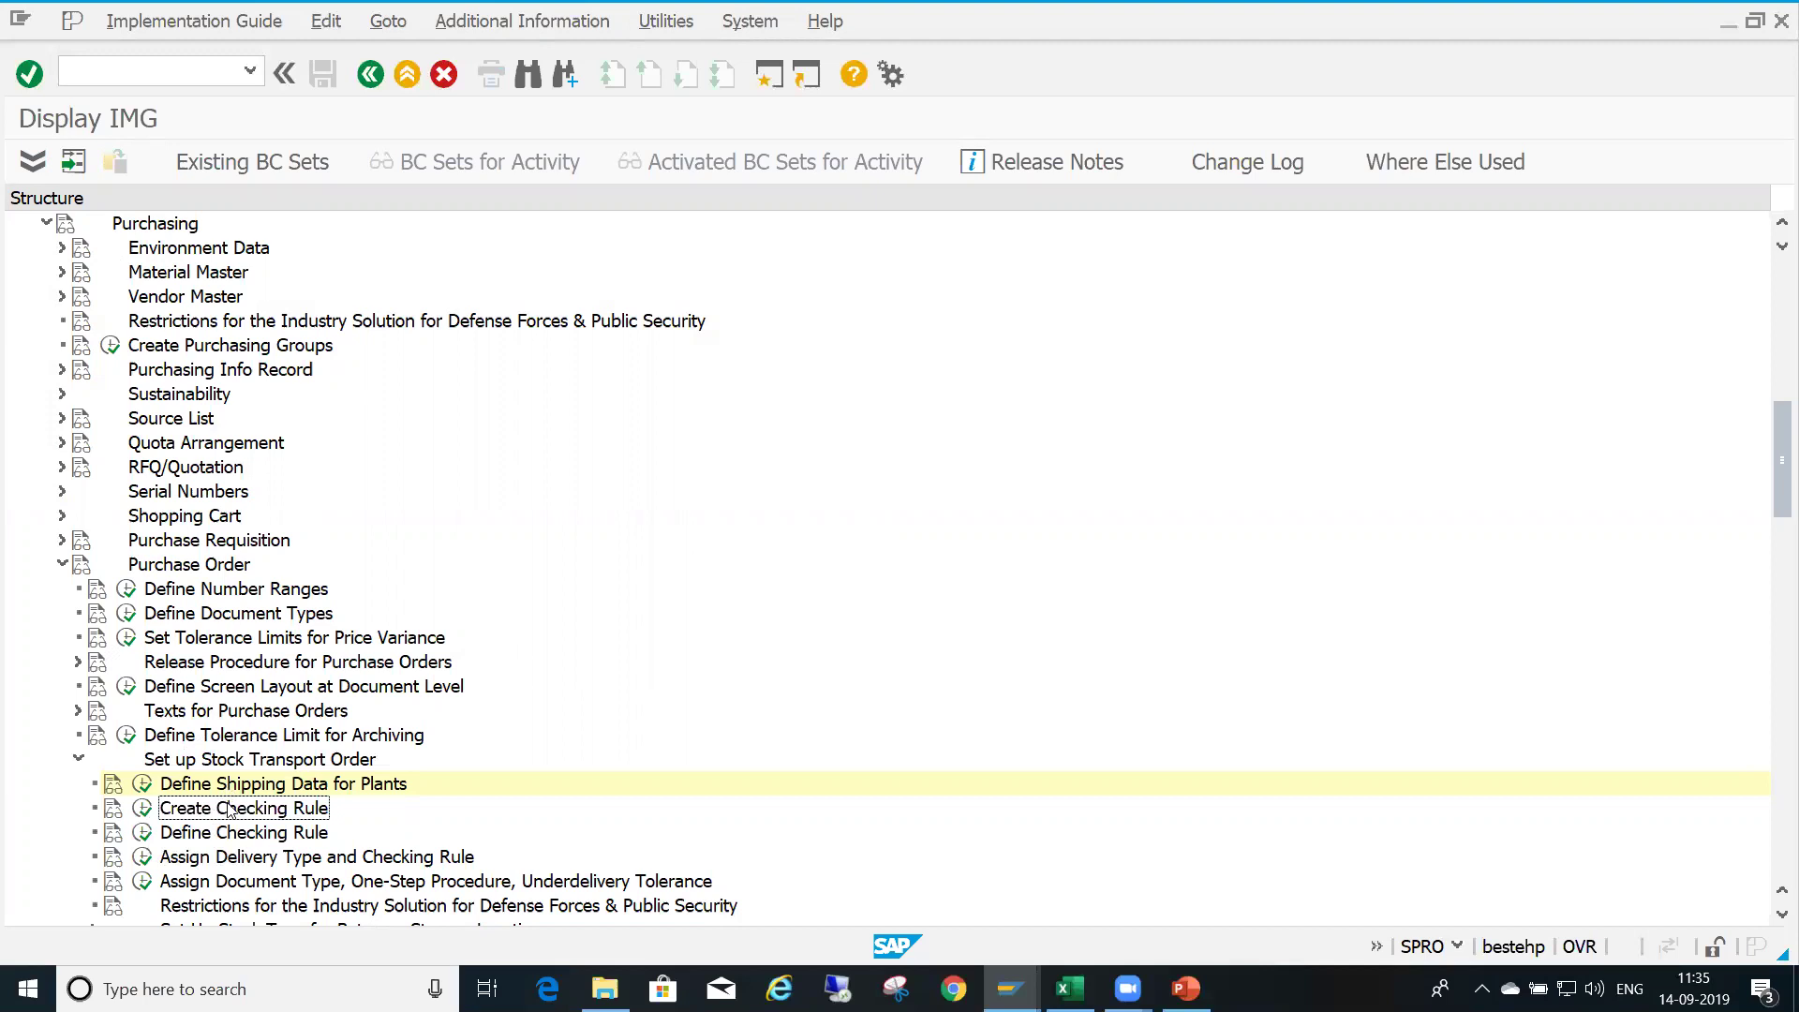
left_click(167, 229, "ctrl")
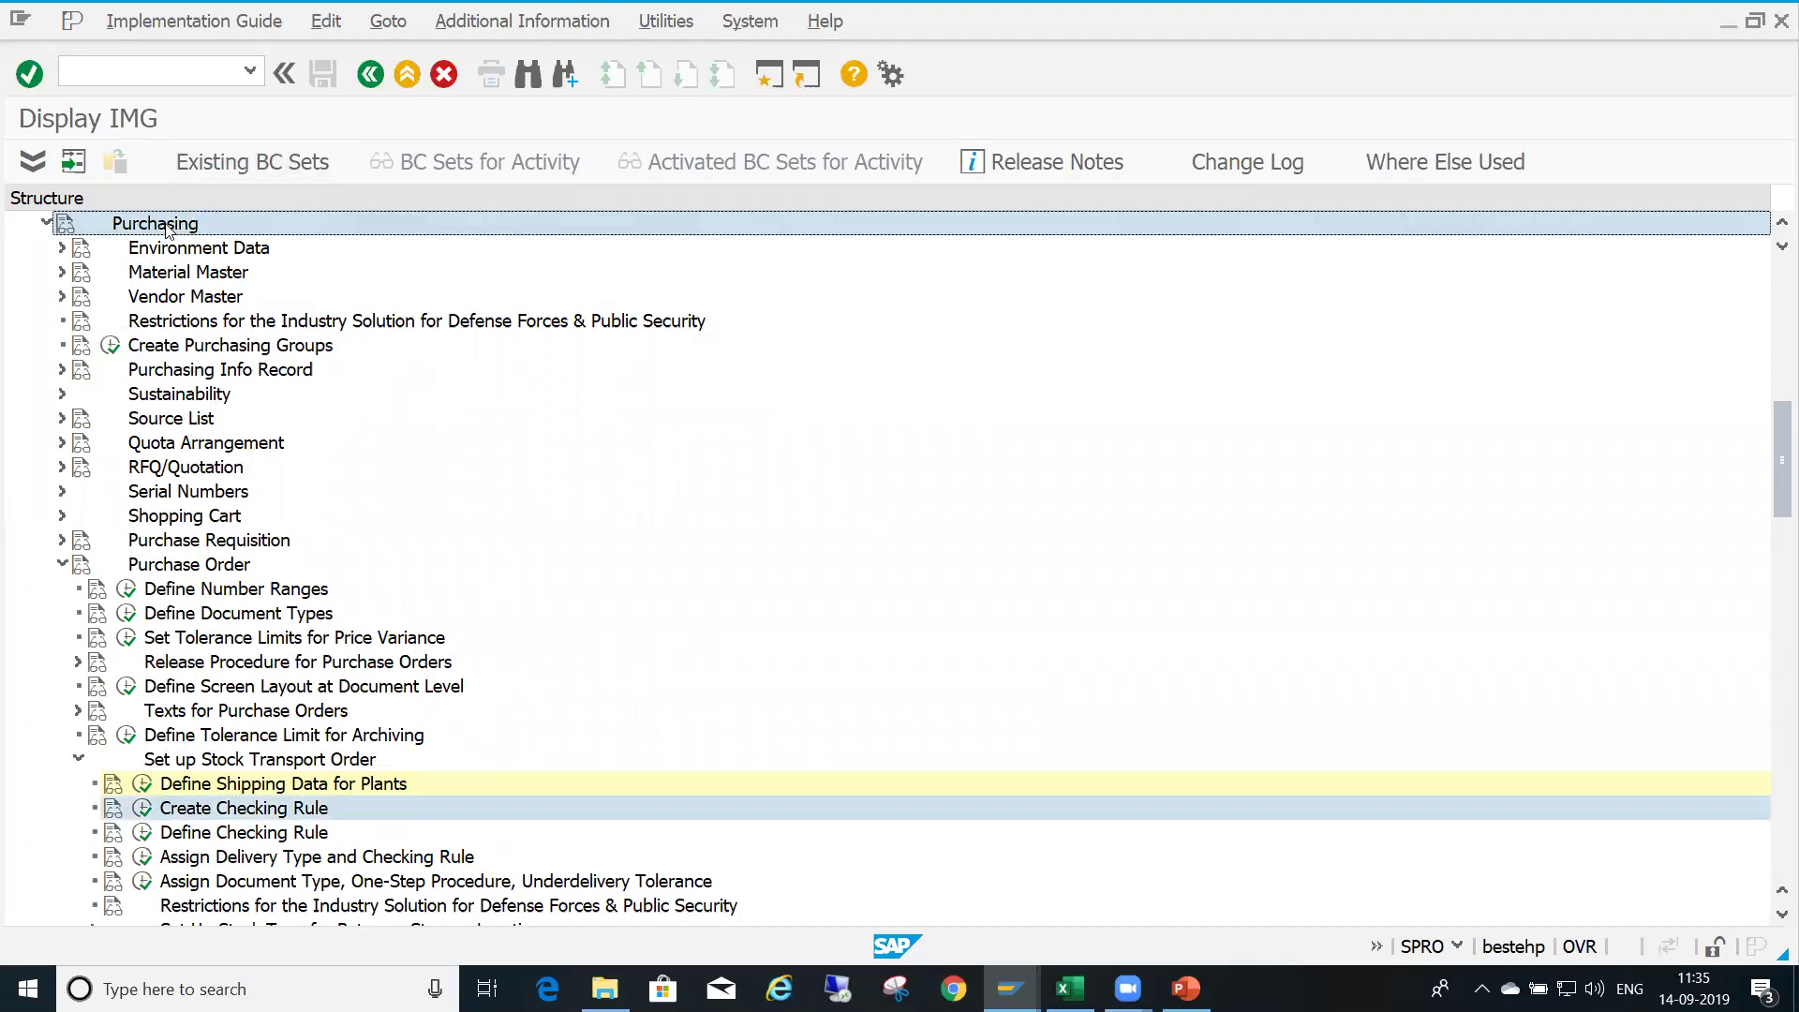
left_click(163, 566, "ctrl")
left_click(201, 763, "ctrl")
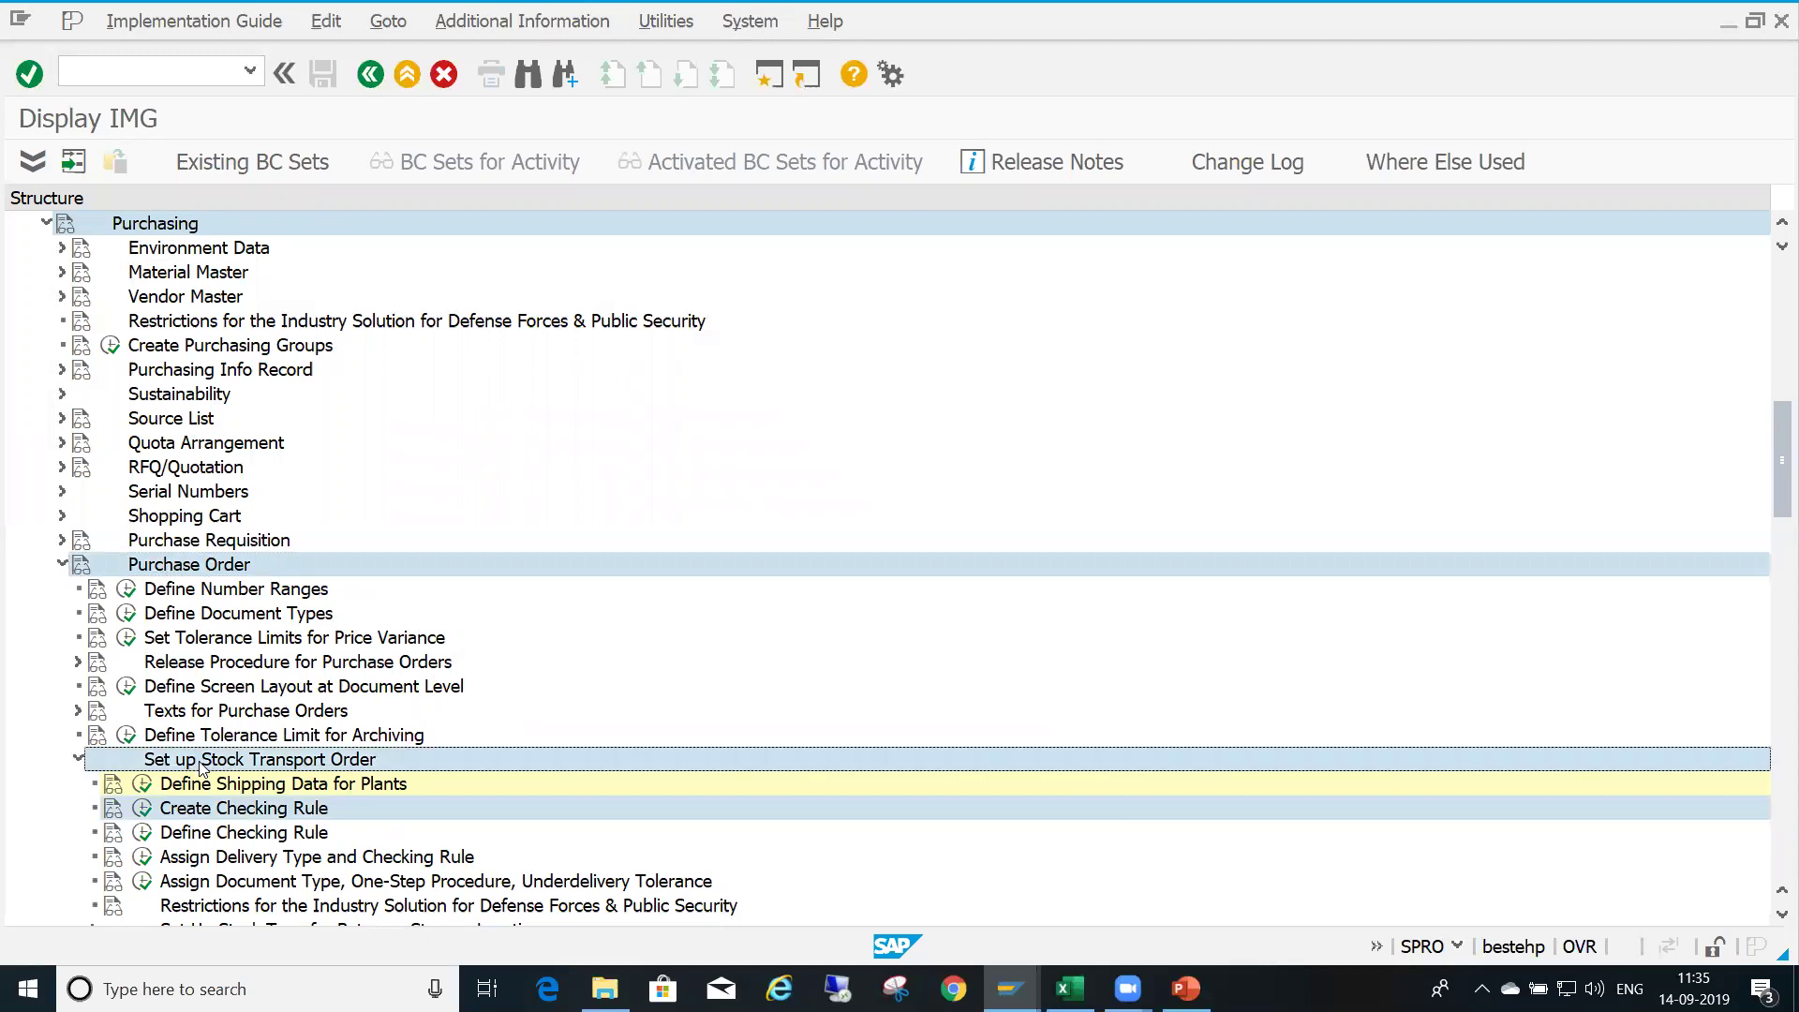
left_click(274, 814)
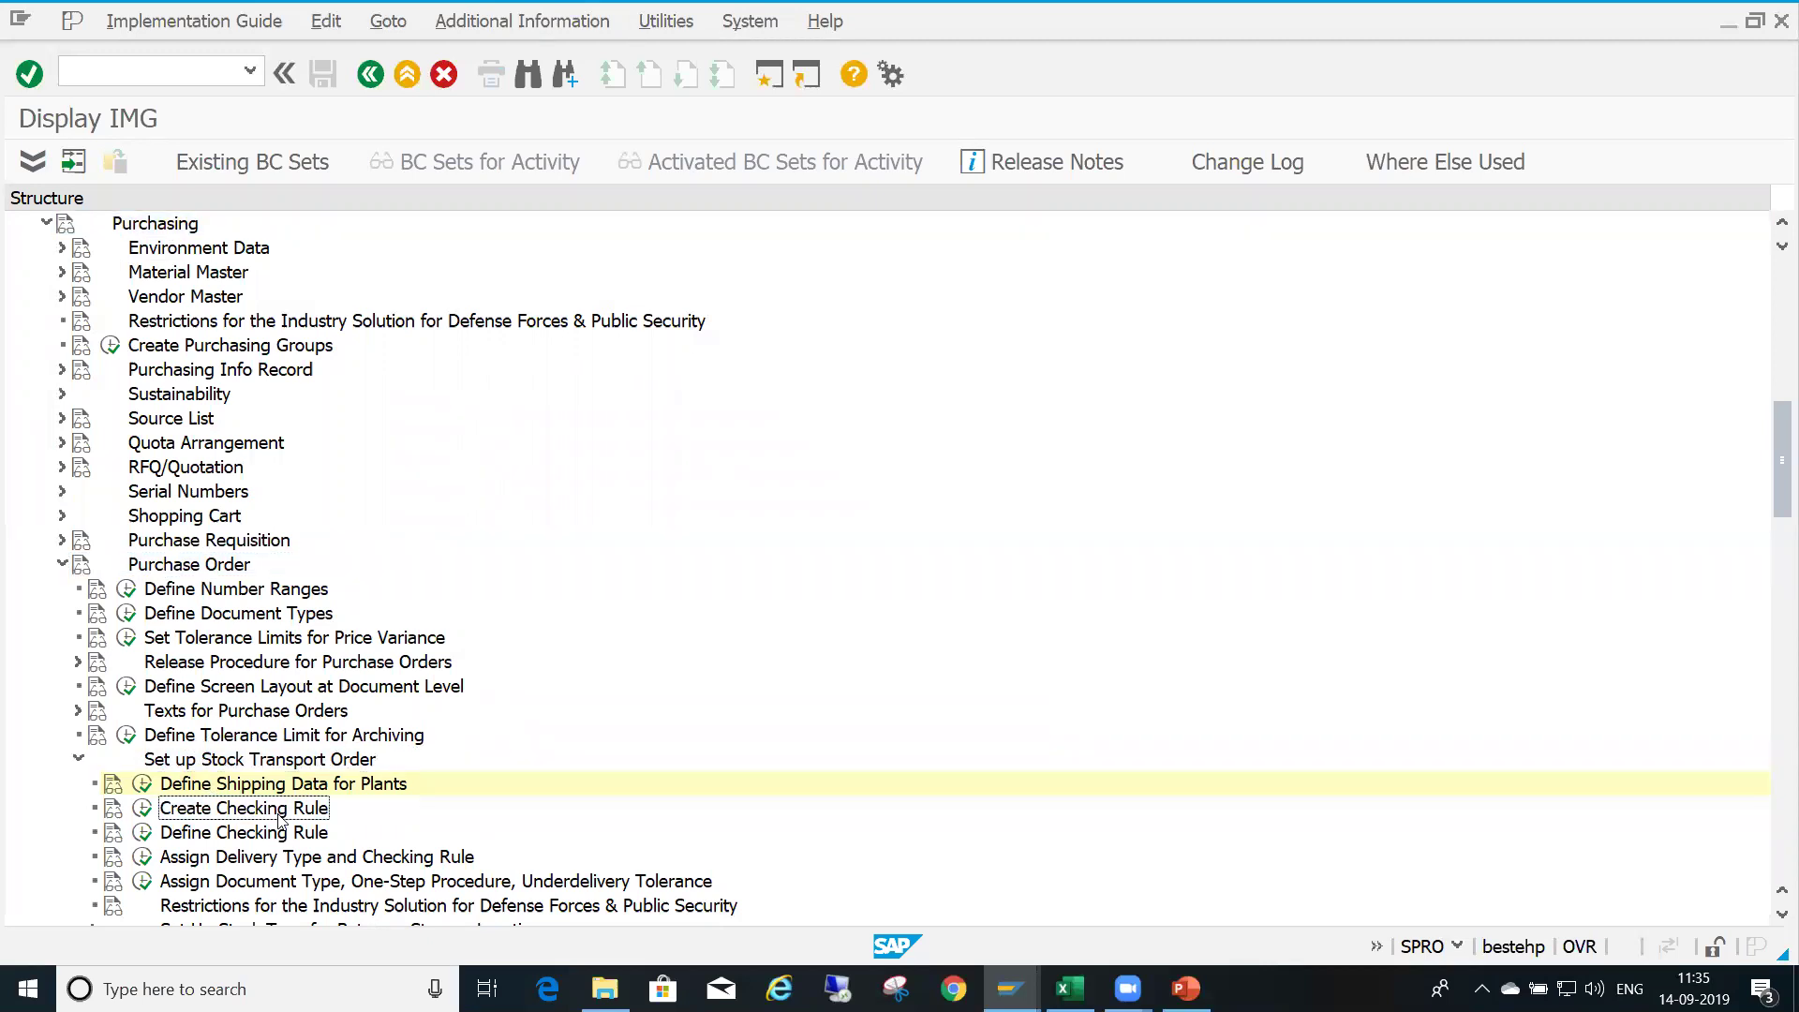
Open the Create Checking Rule activity, examine the entry for checking rule 01, and return to the implementation guide
left_click(142, 808)
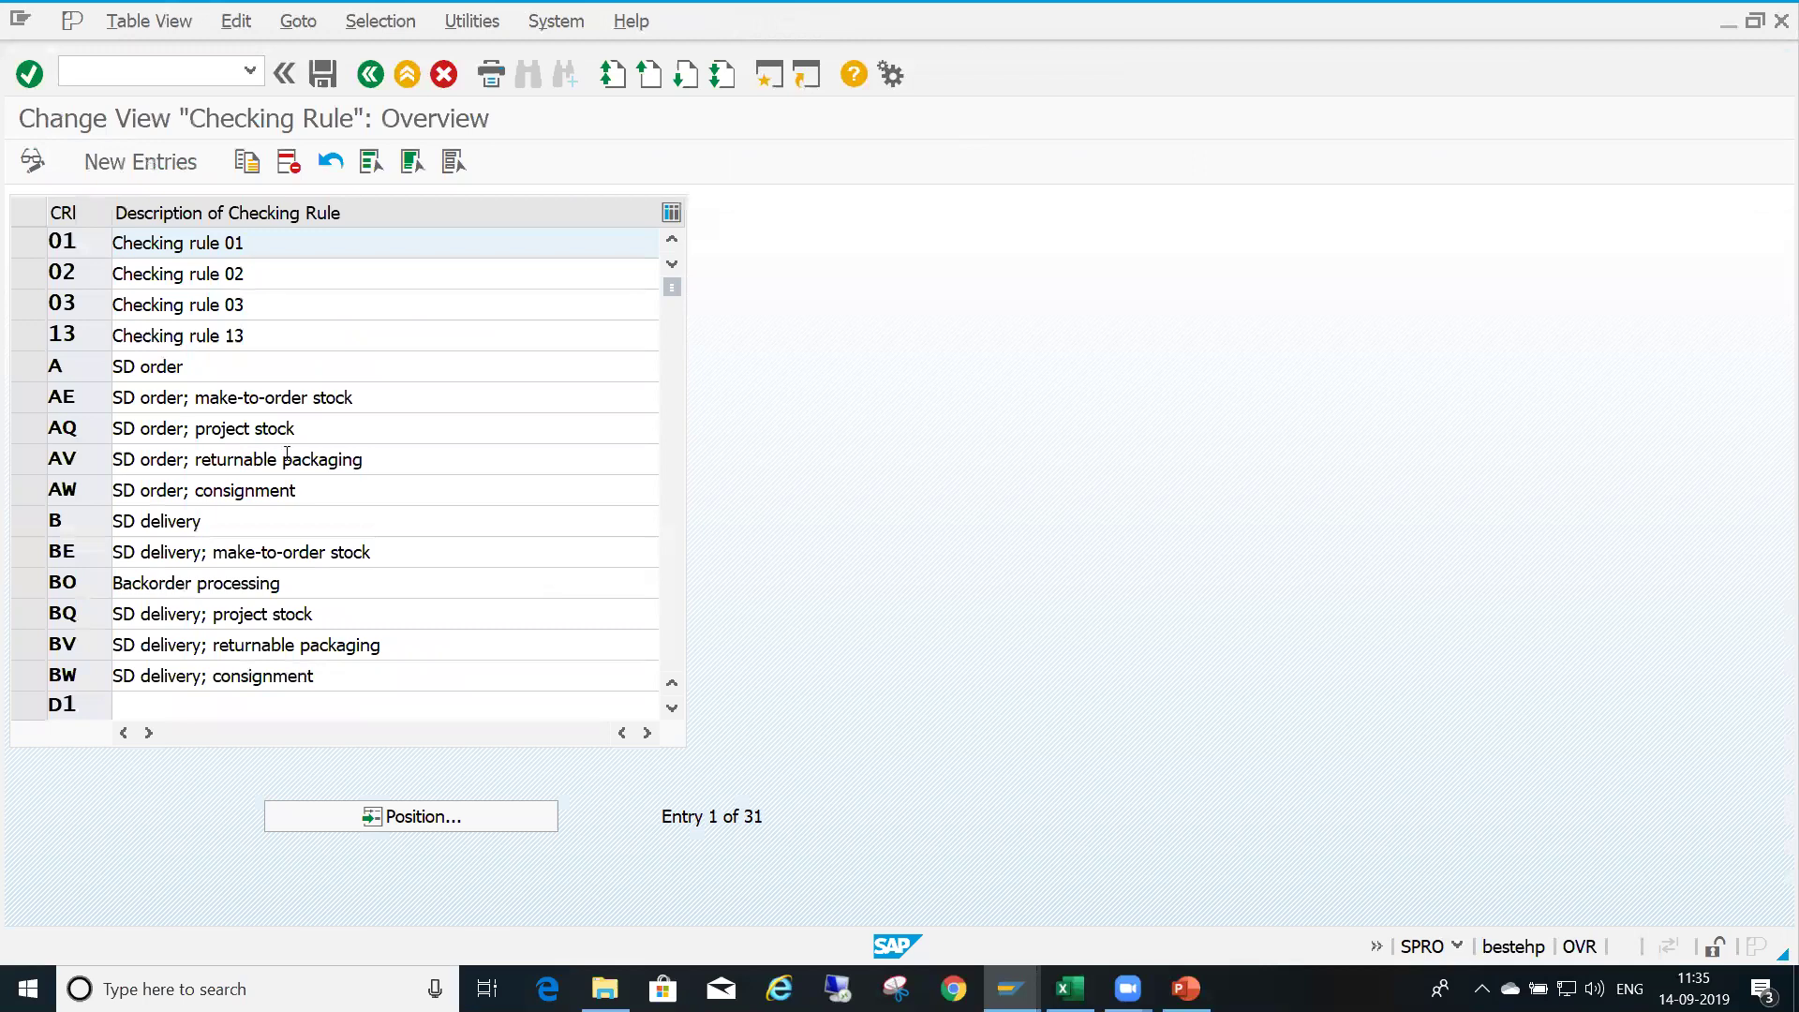
left_click(82, 242)
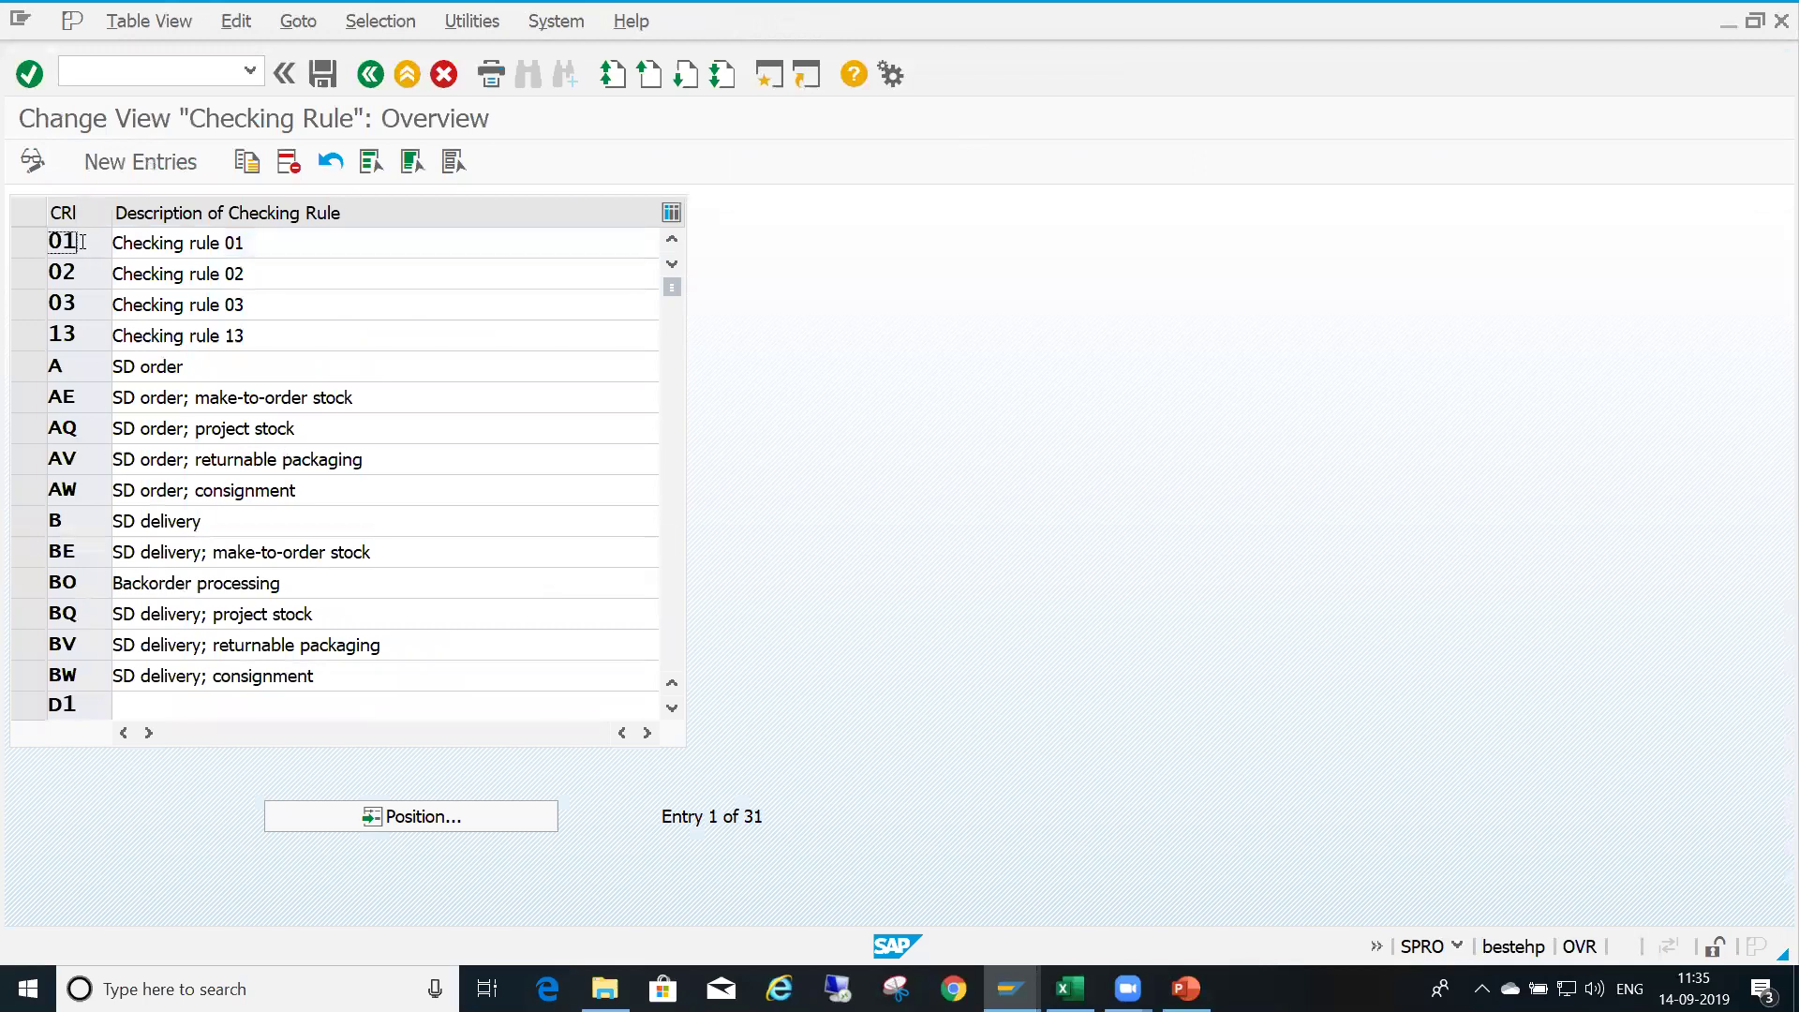
left_click(370, 75)
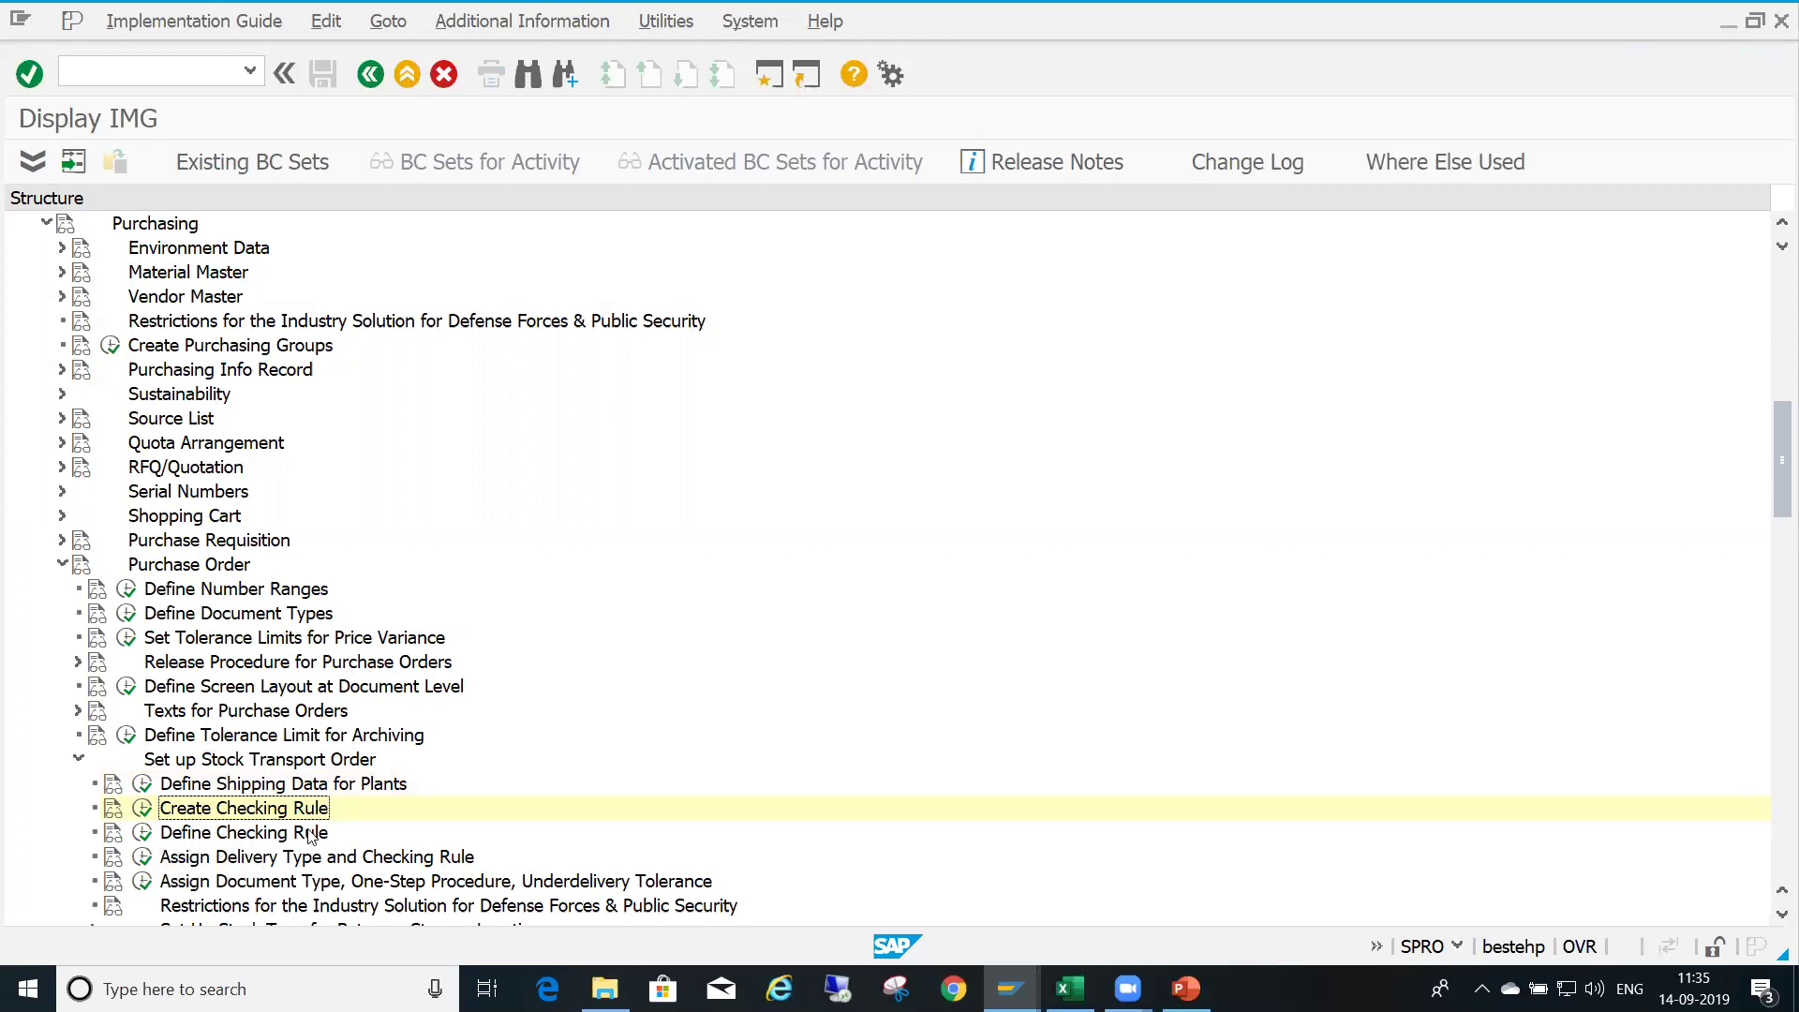
Examine the Define Checking Rule details for availability check 01 with checking rule 01, then return to the implementation guide
left_click(148, 834)
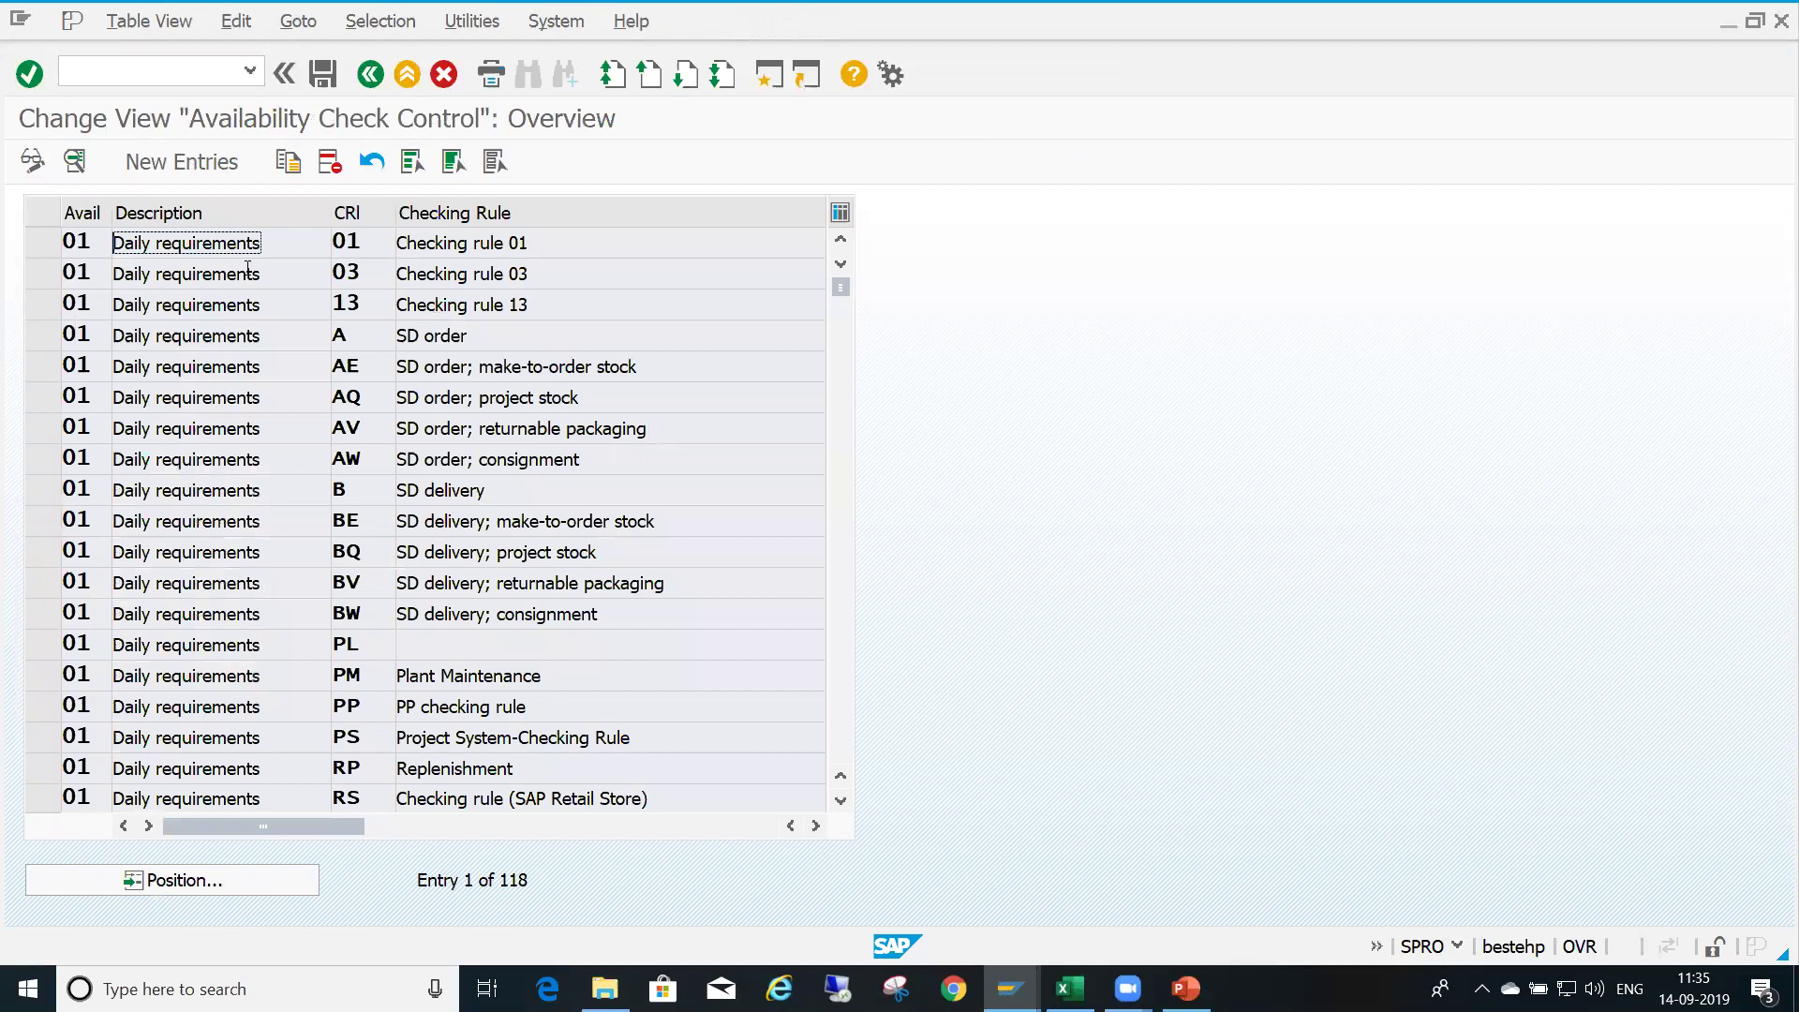
left_click(26, 245)
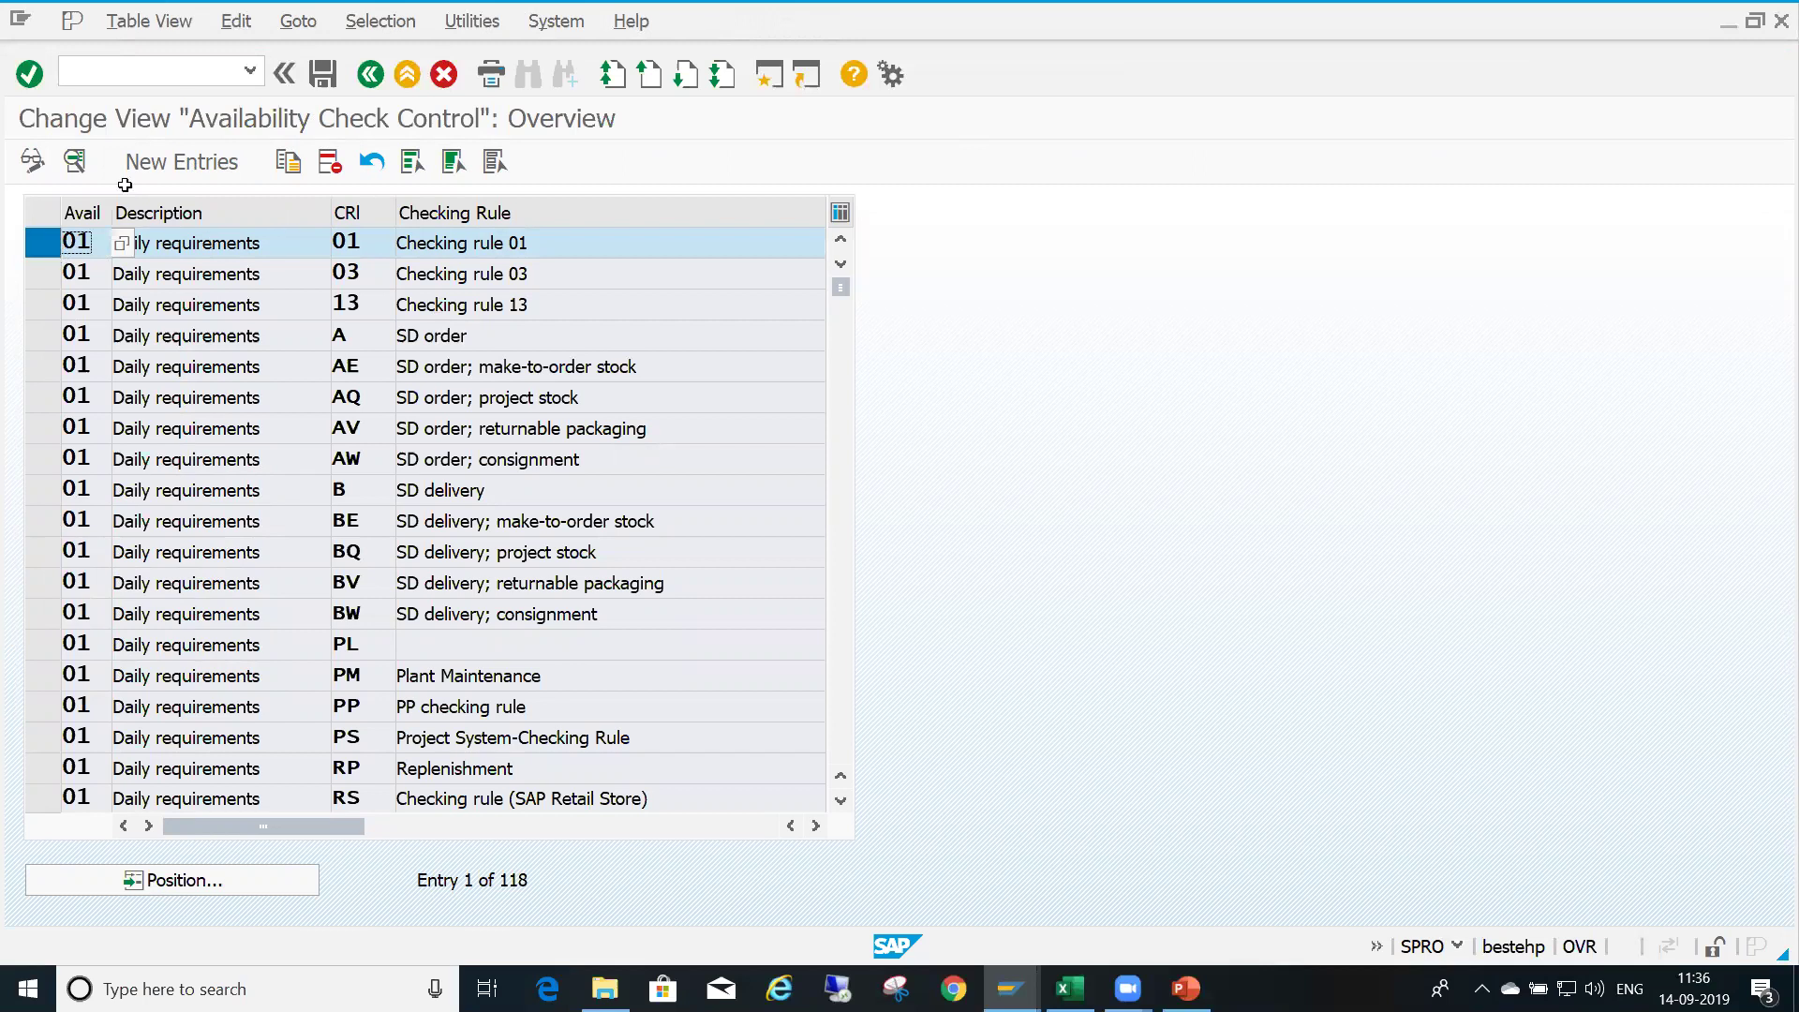
left_click(75, 163)
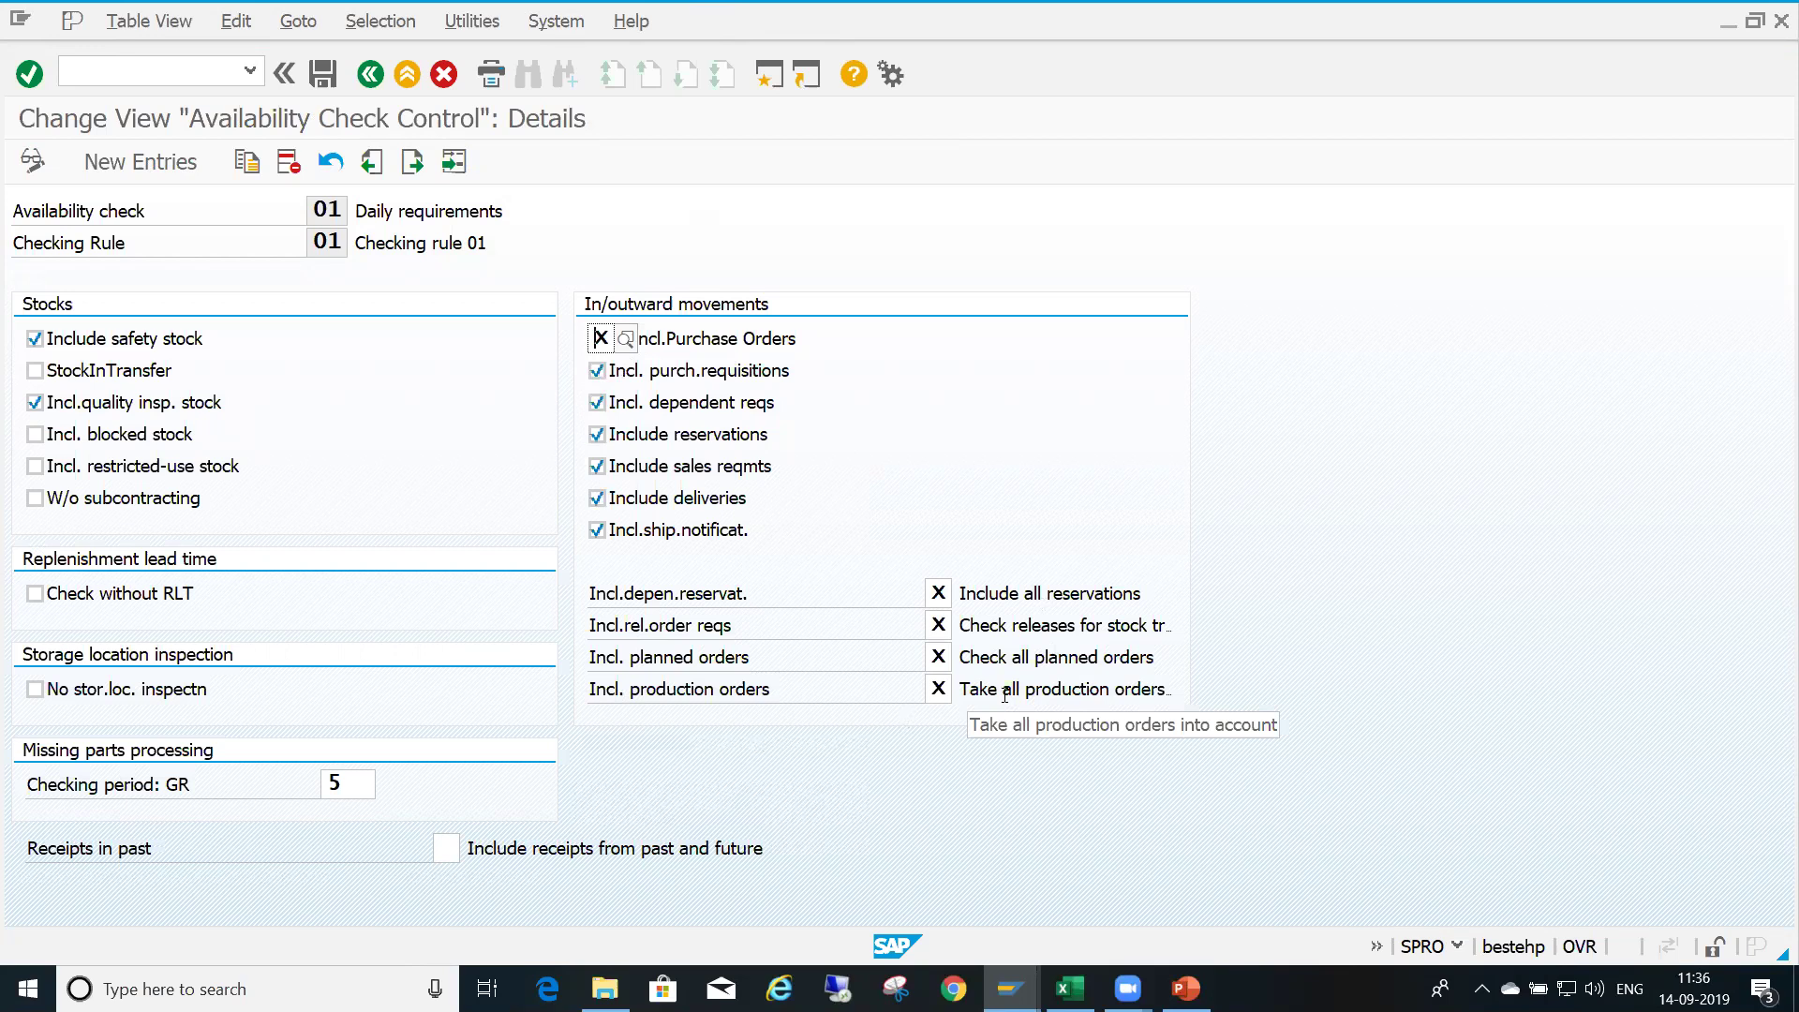
left_click(371, 75)
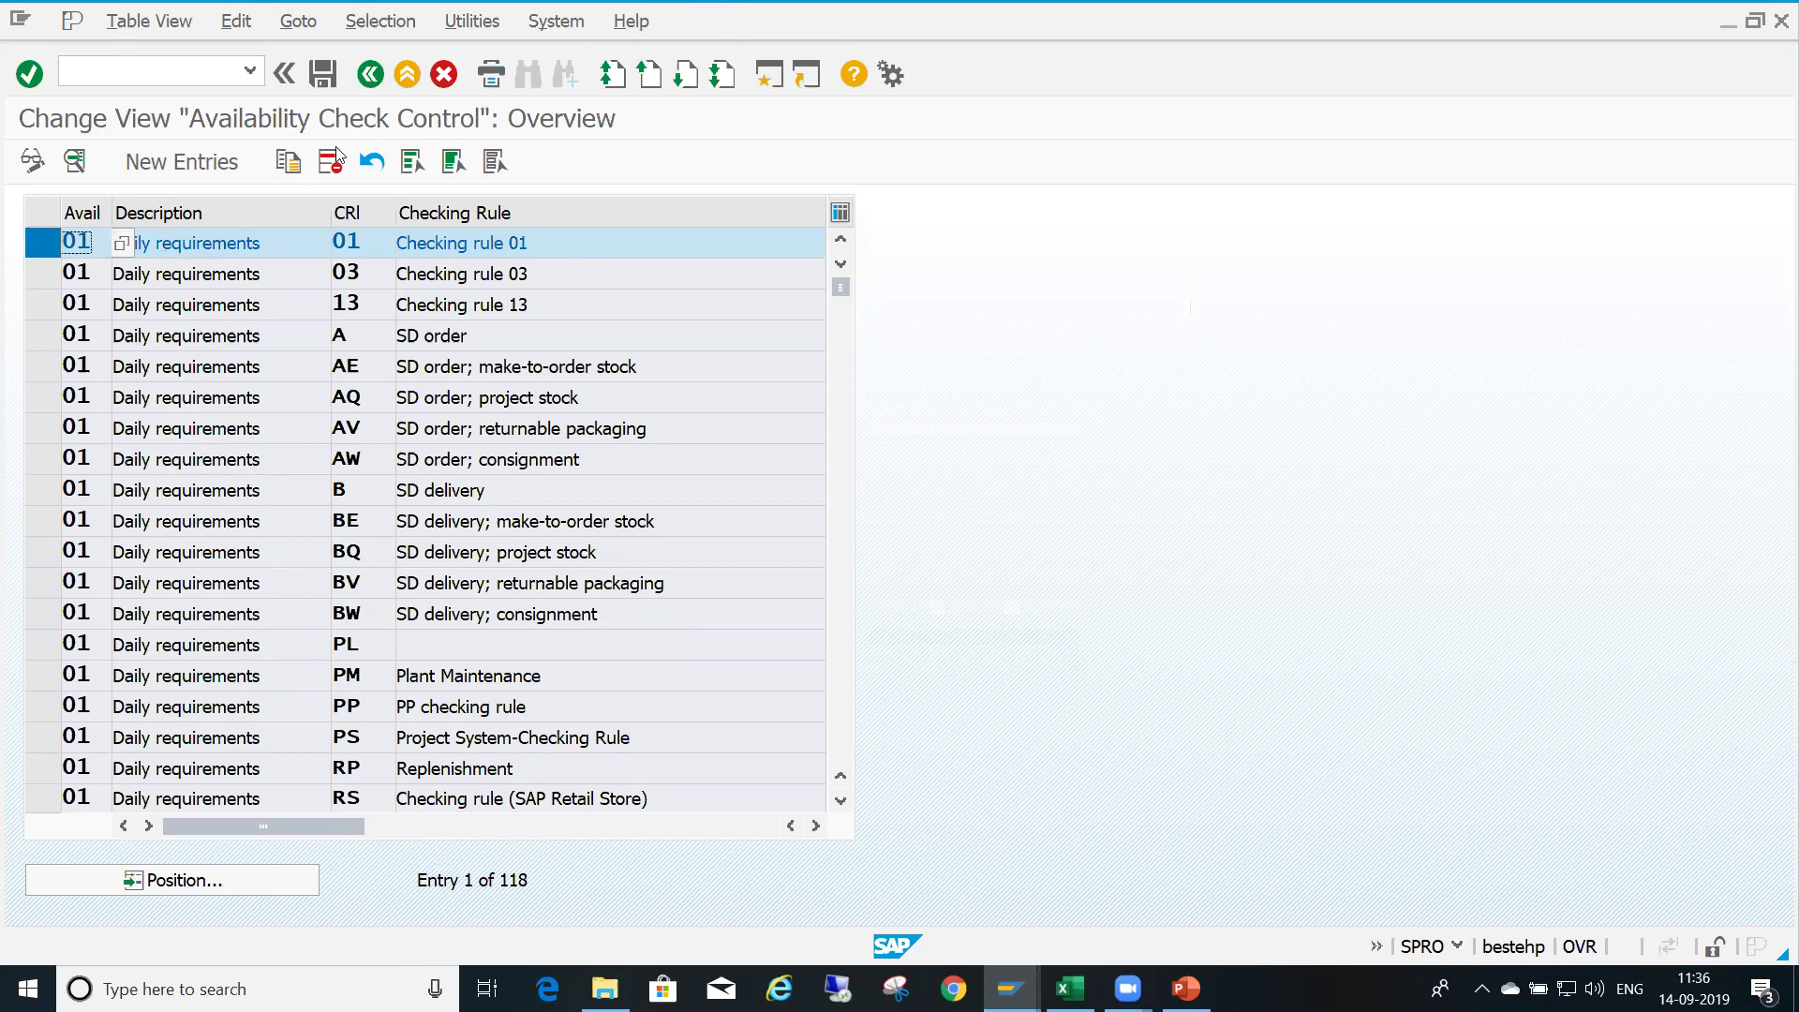
left_click(372, 74)
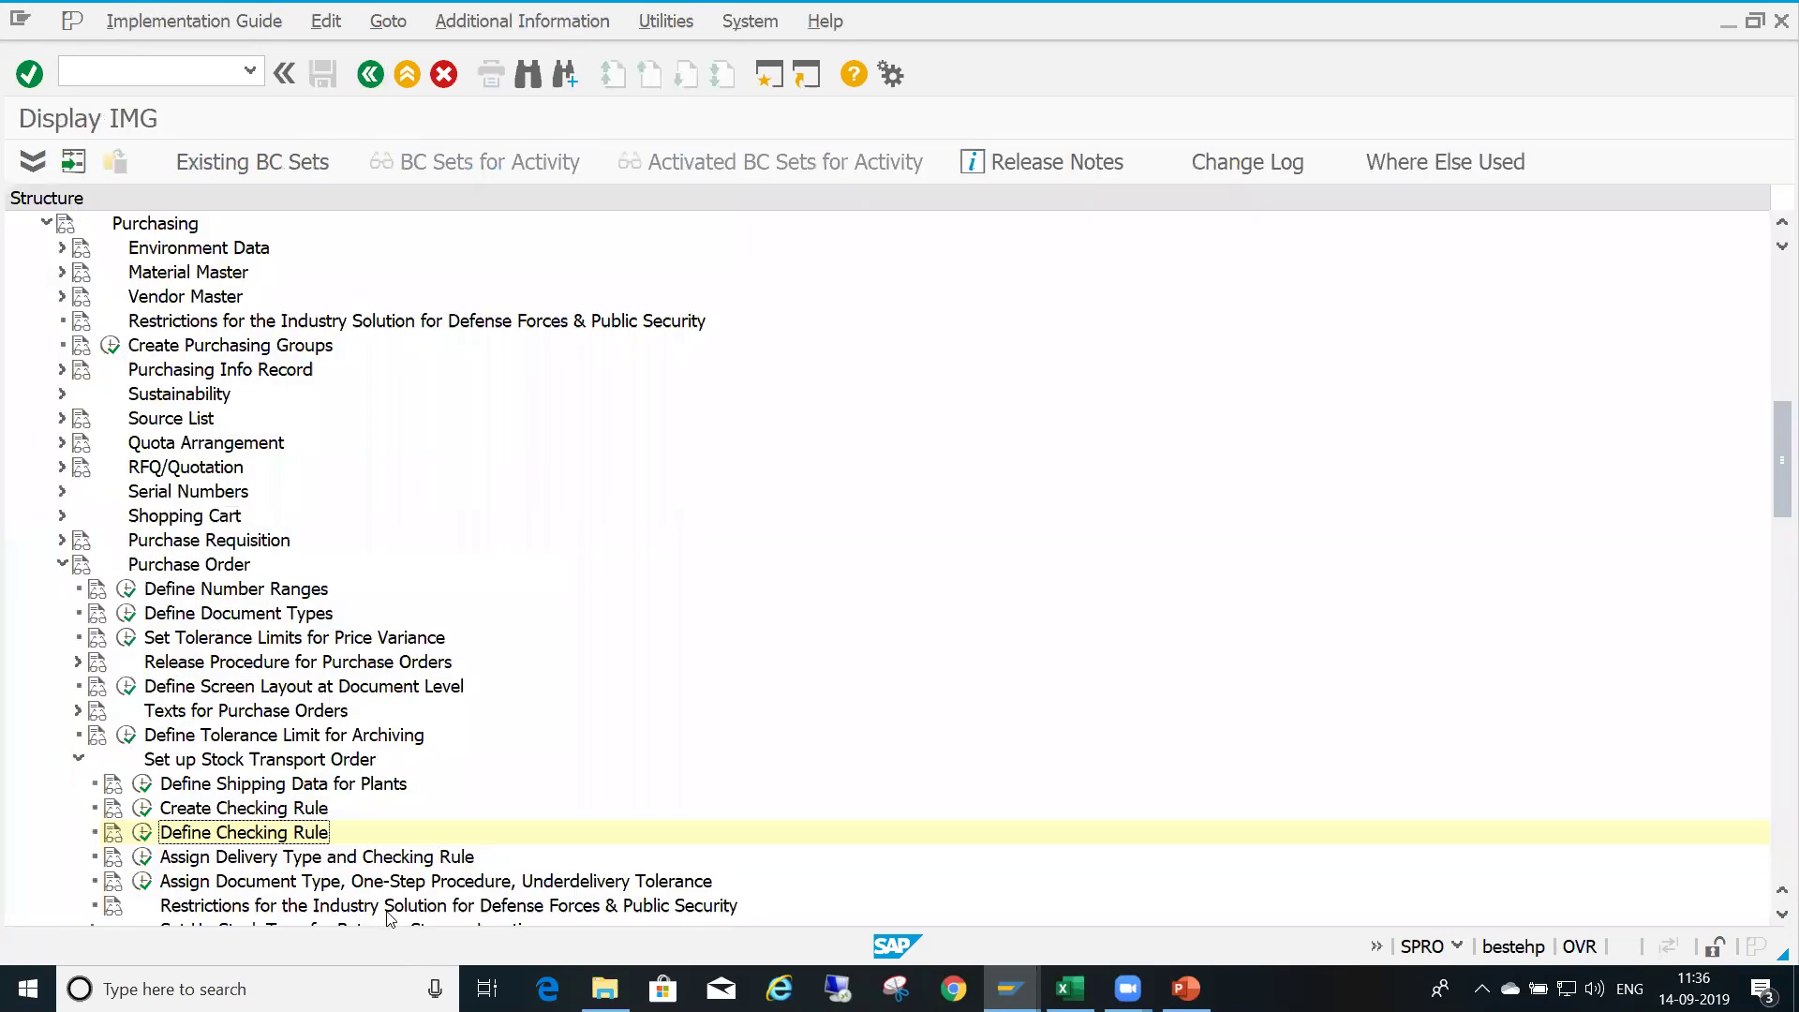
Switch to the customer creation session, close its dialog, and start transaction MM02 with the view selection for material R1313
mouse_move(1010, 985)
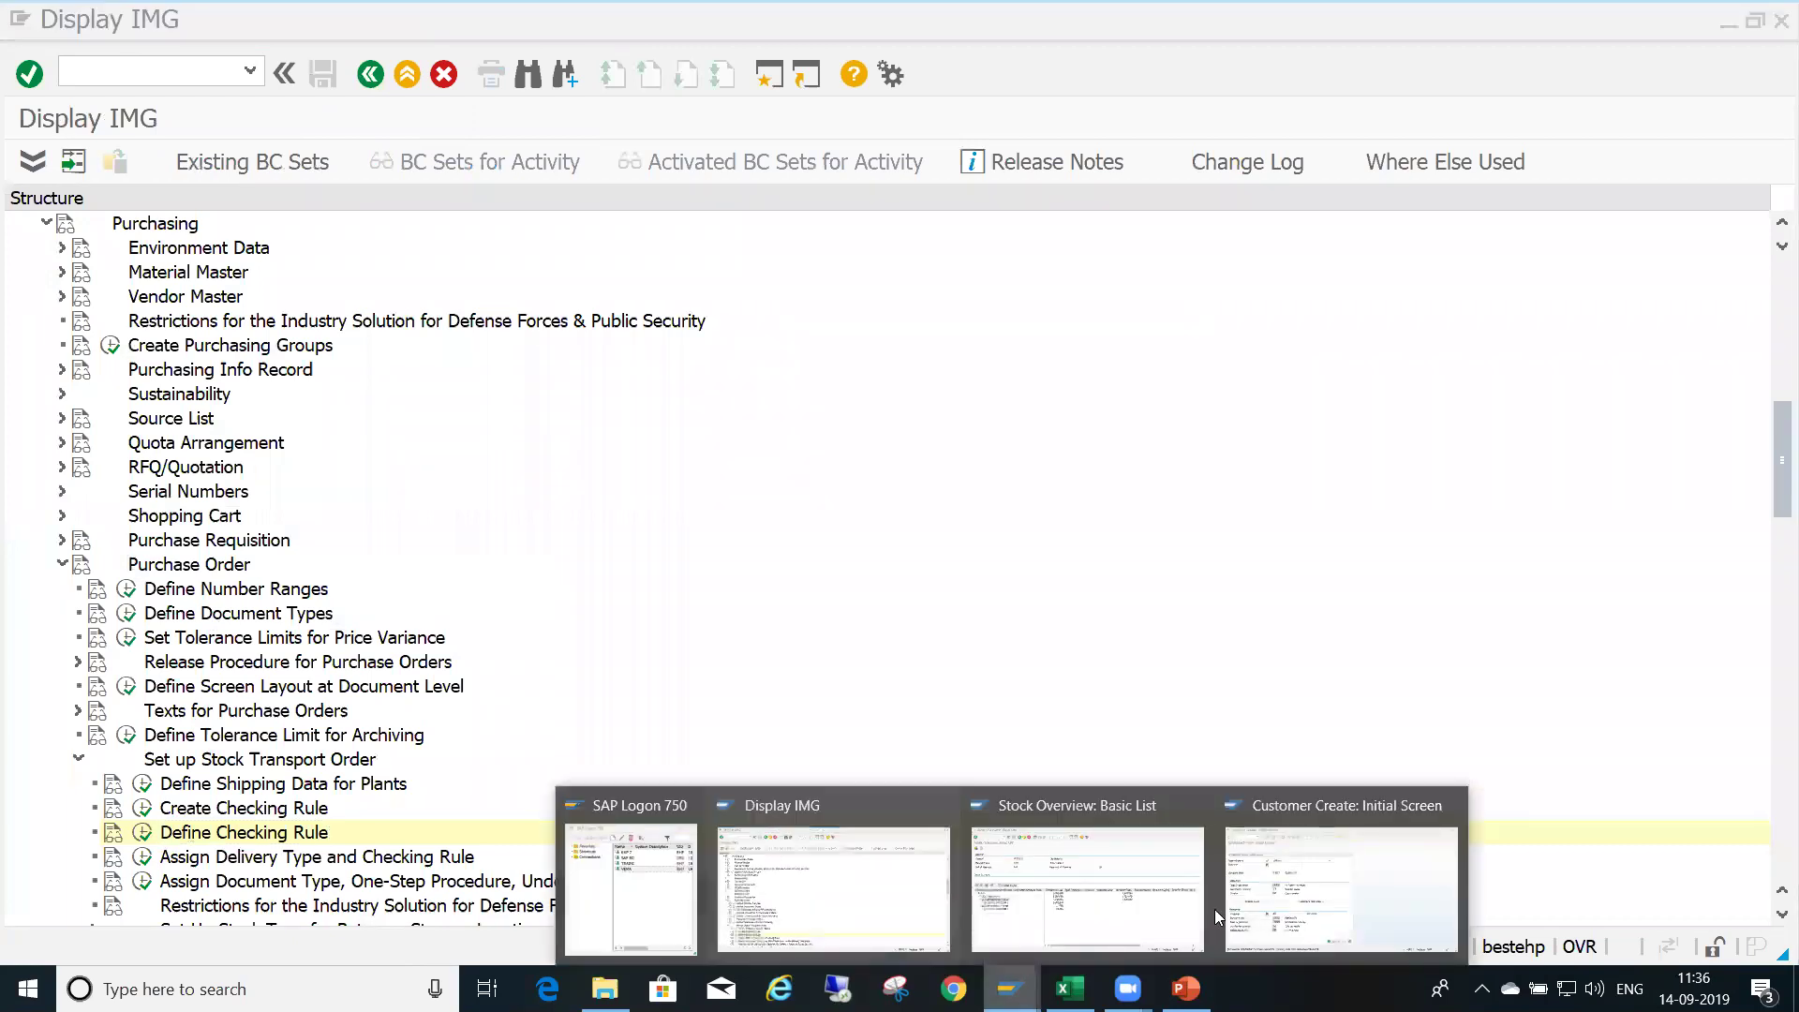
left_click(1283, 899)
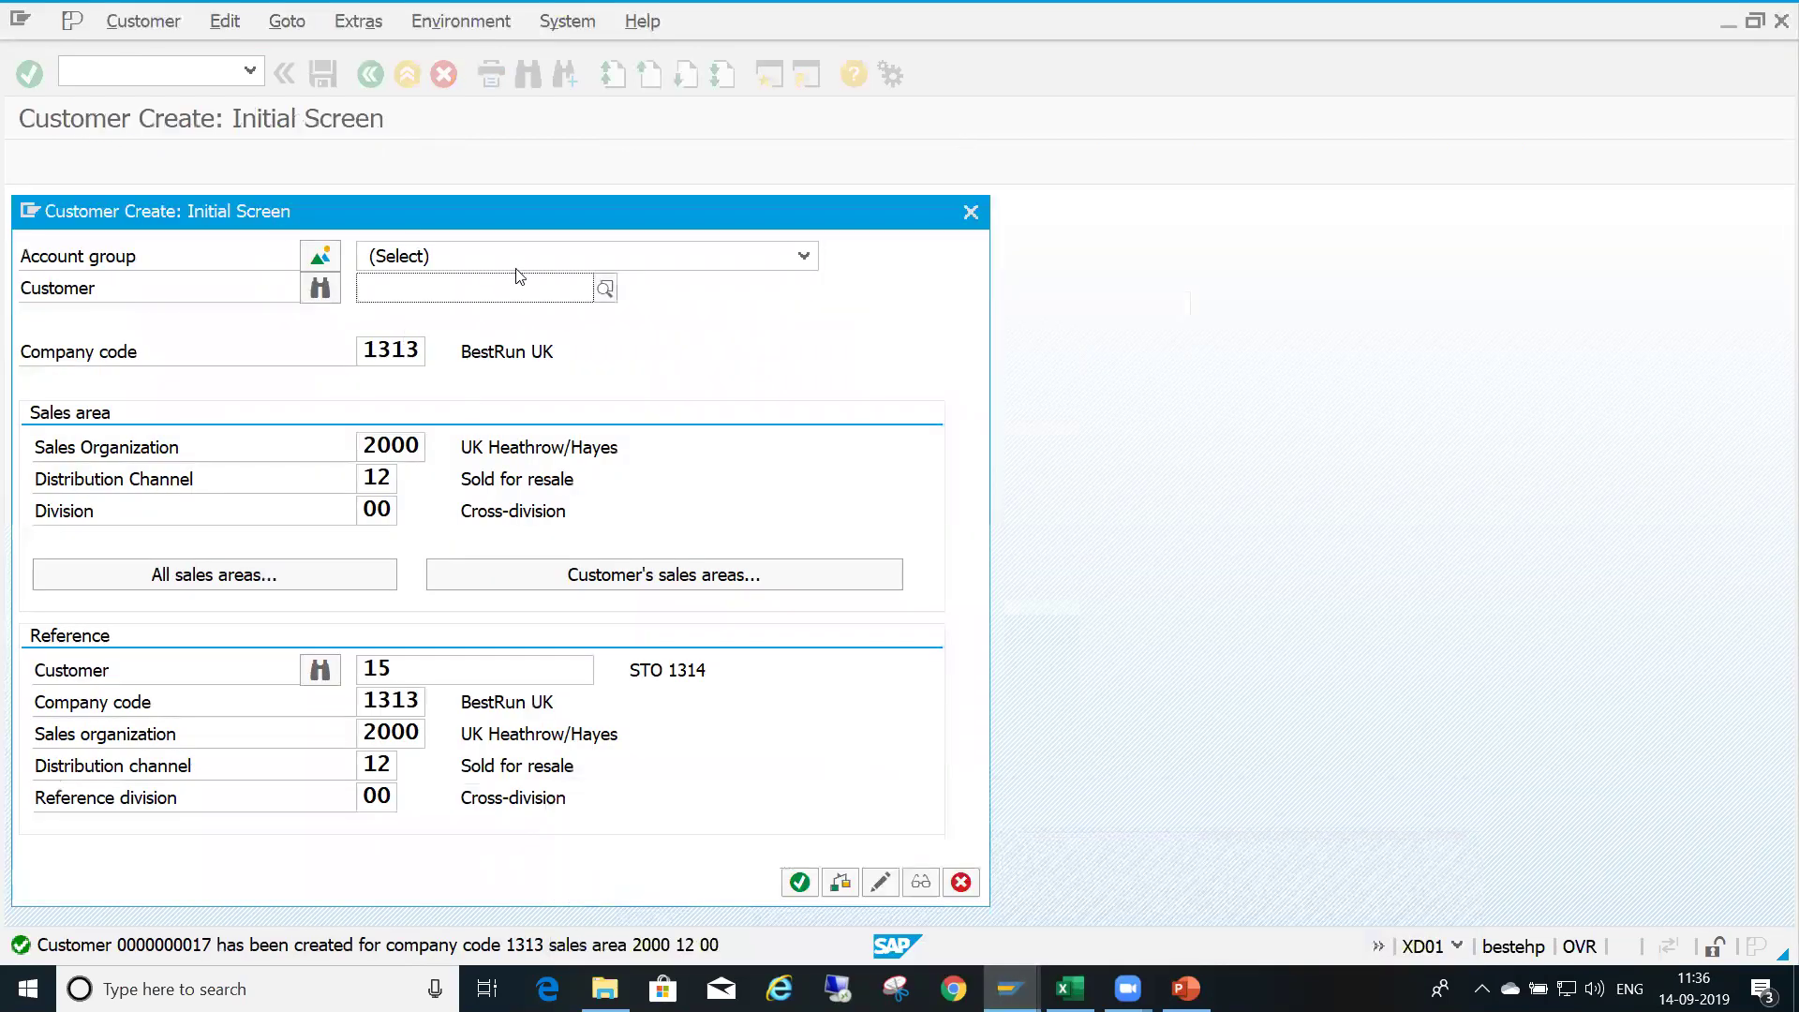
left_click(975, 218)
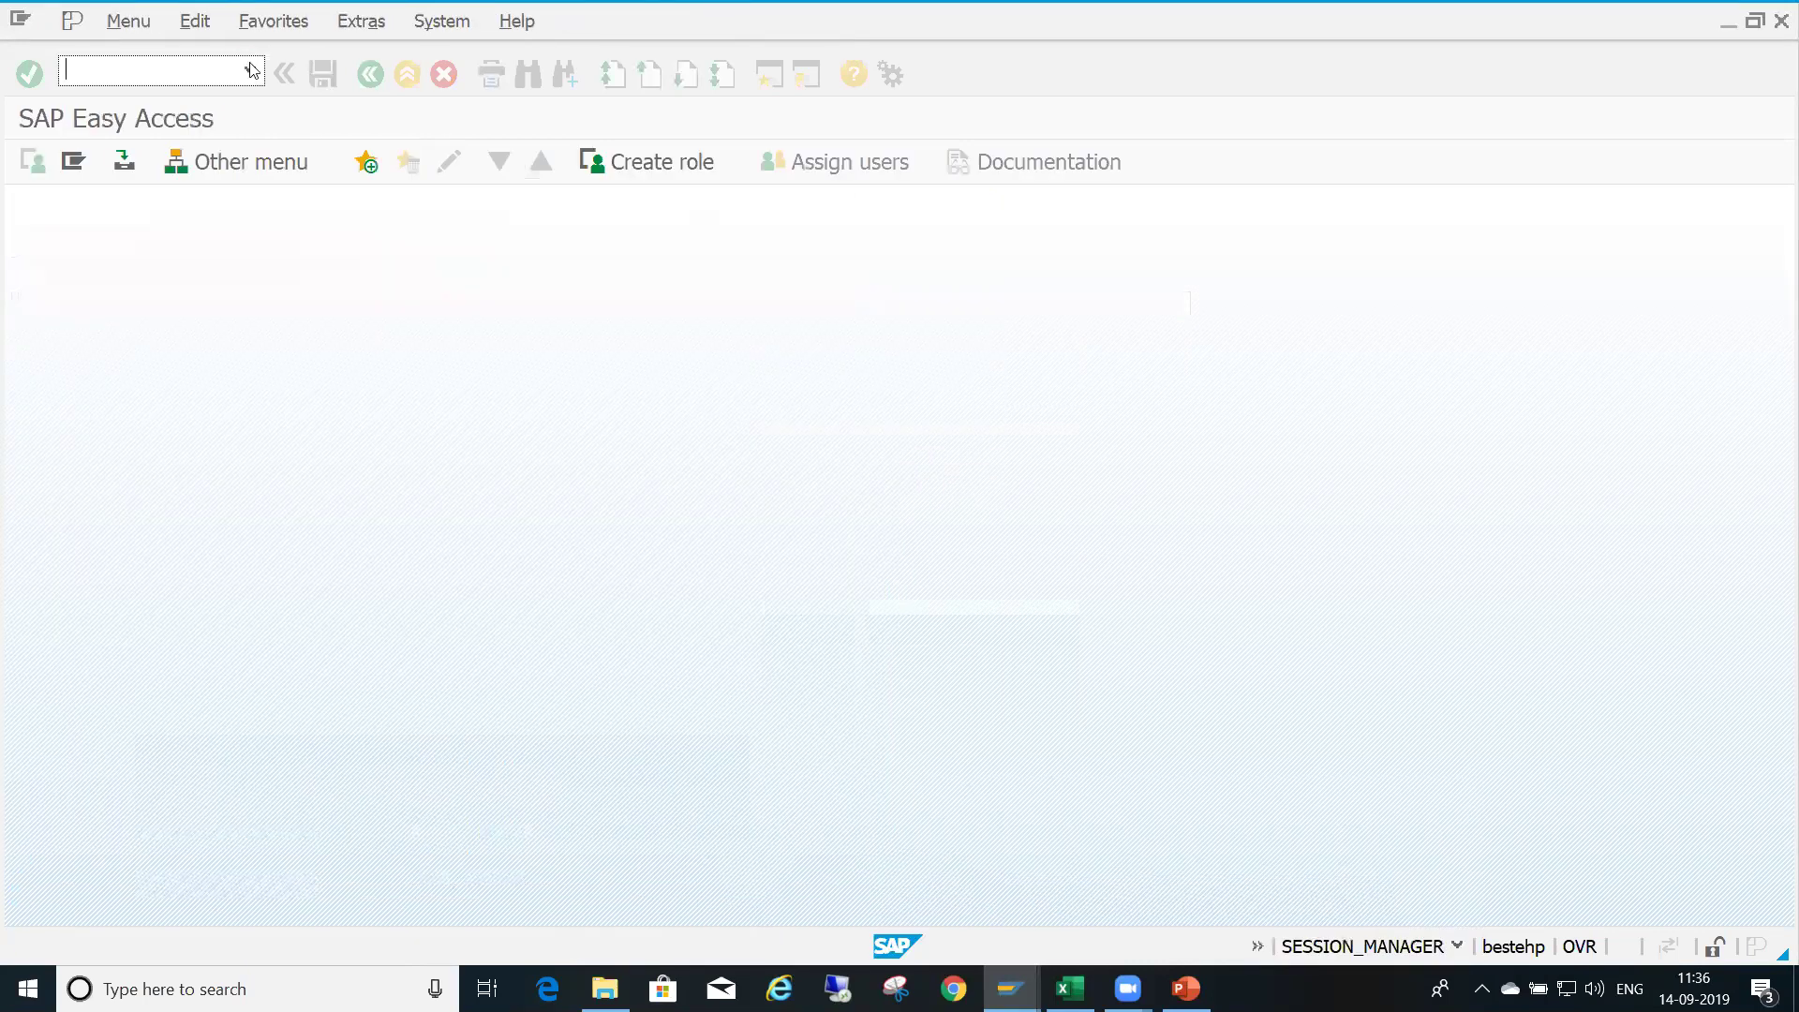
type("m")
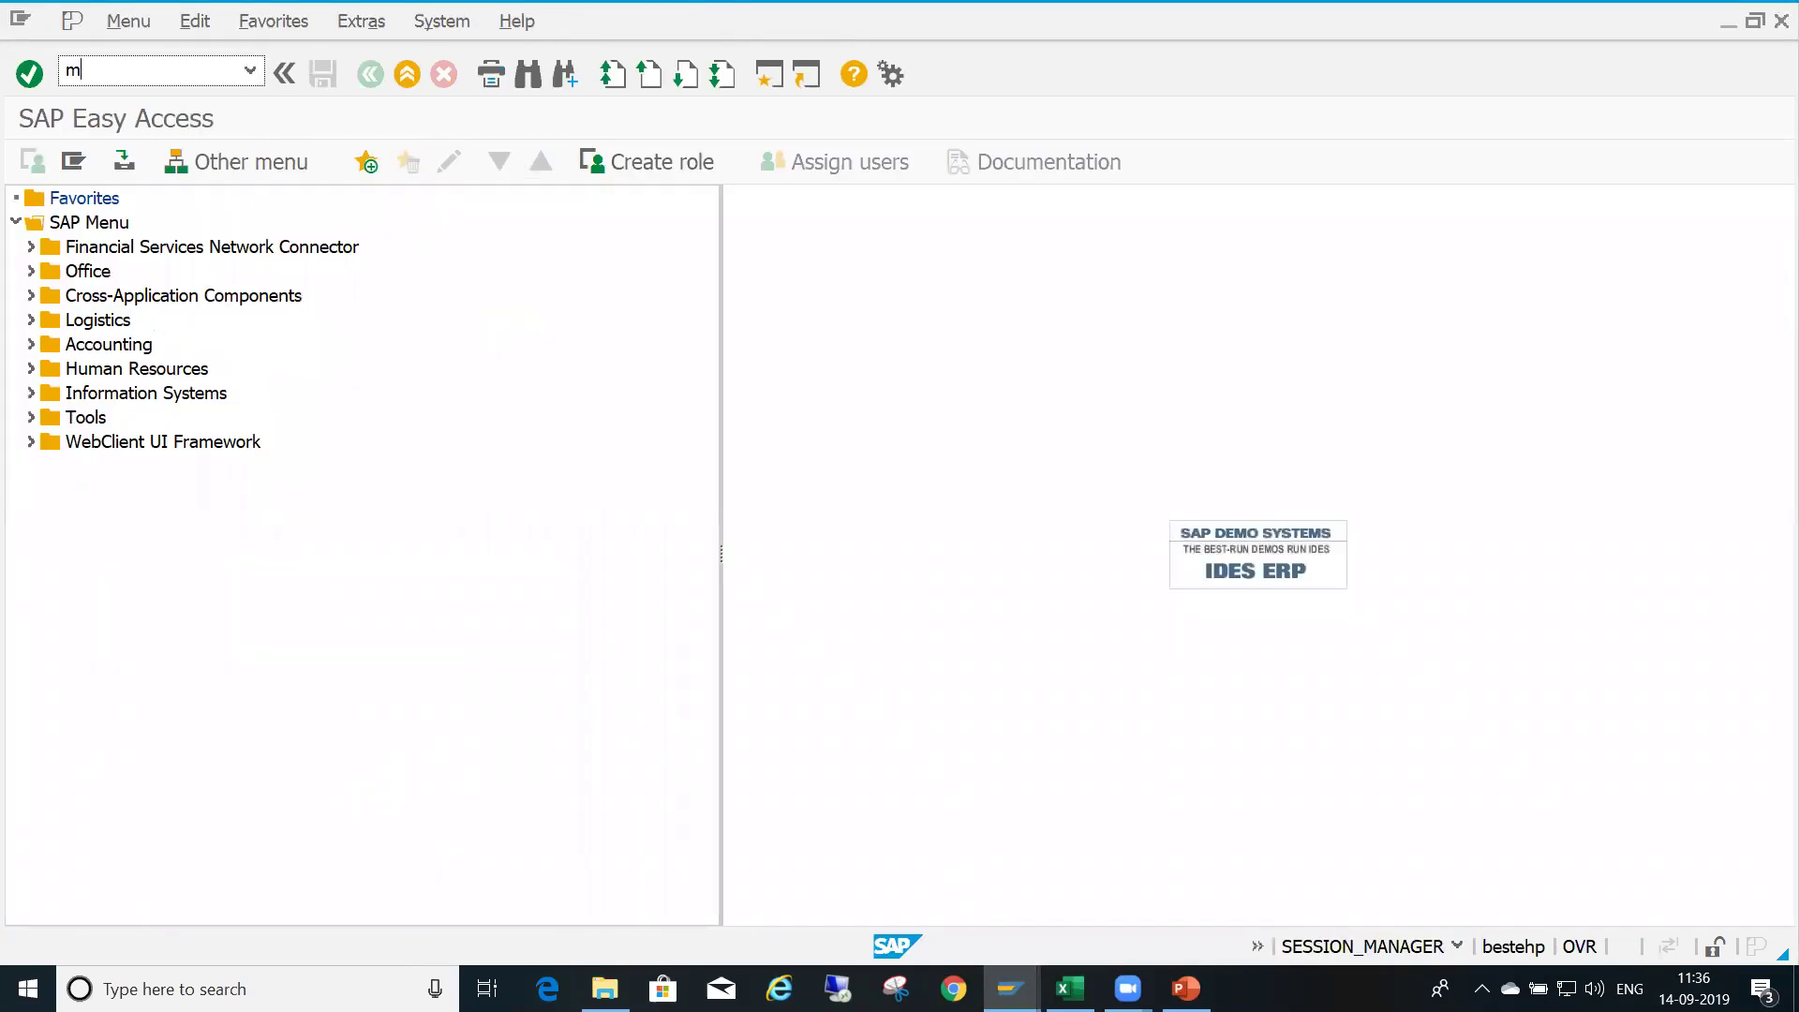
type("m02")
key("Return")
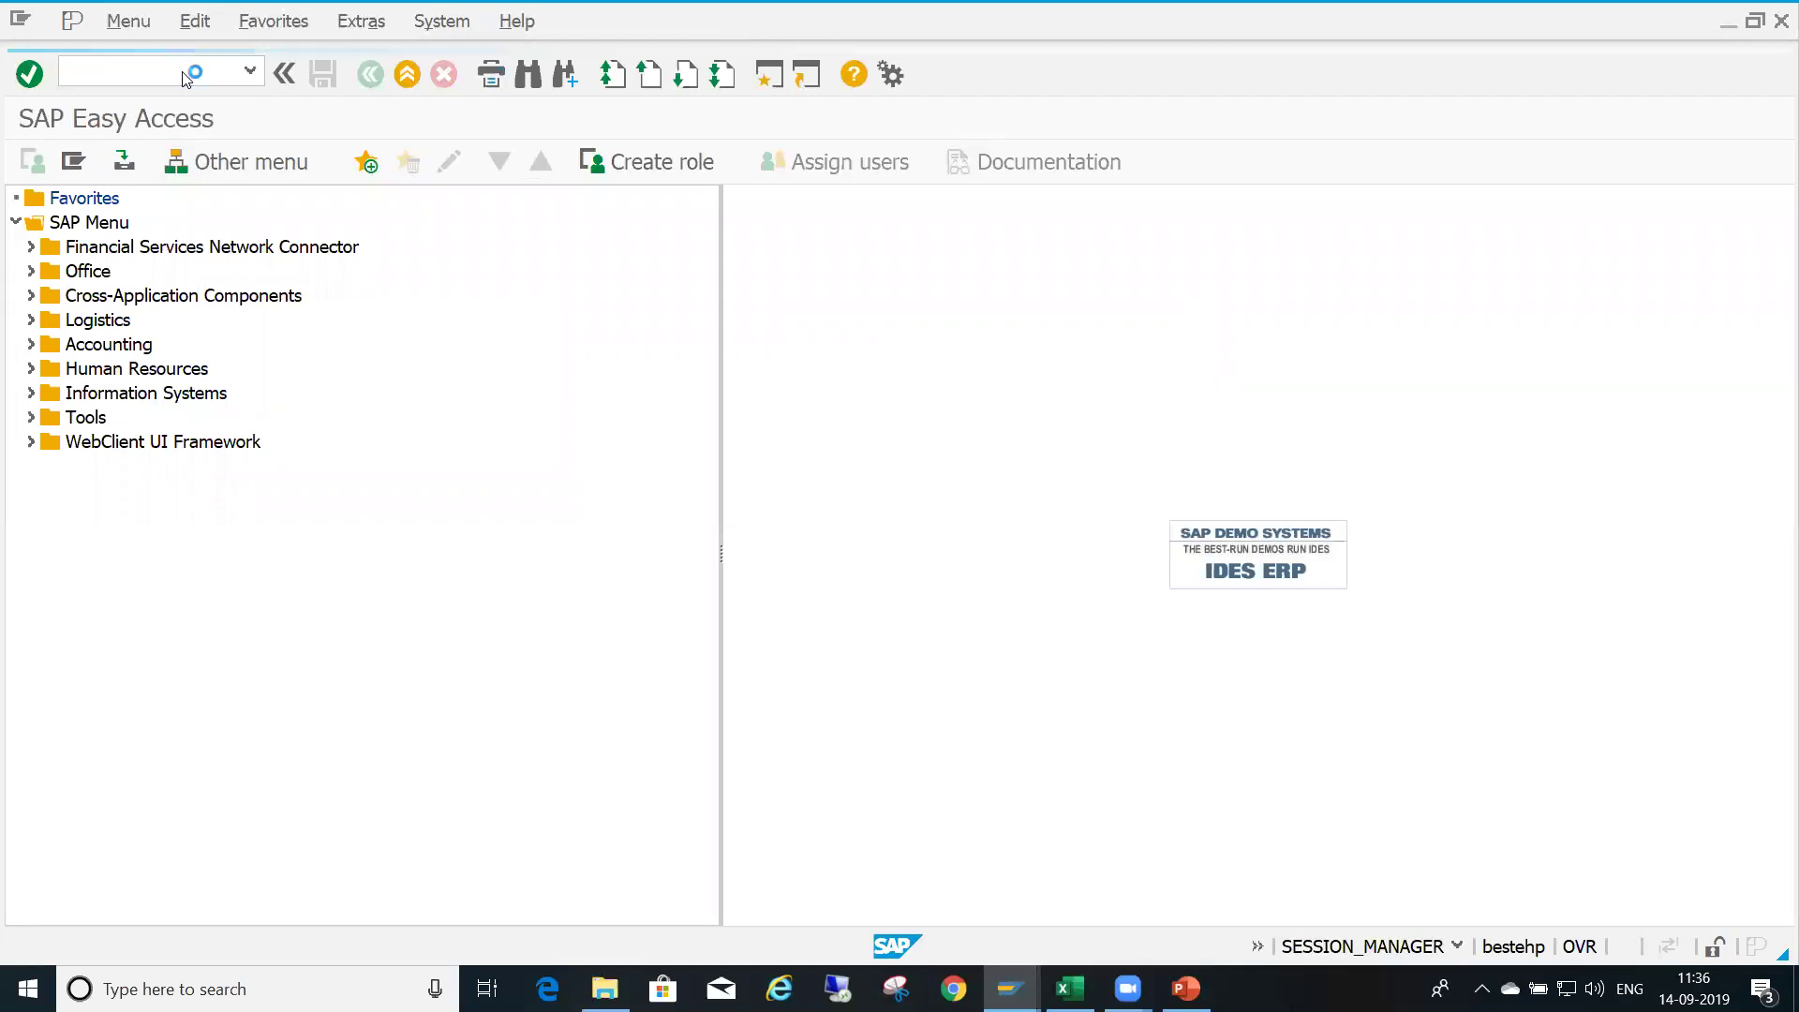
key("Return")
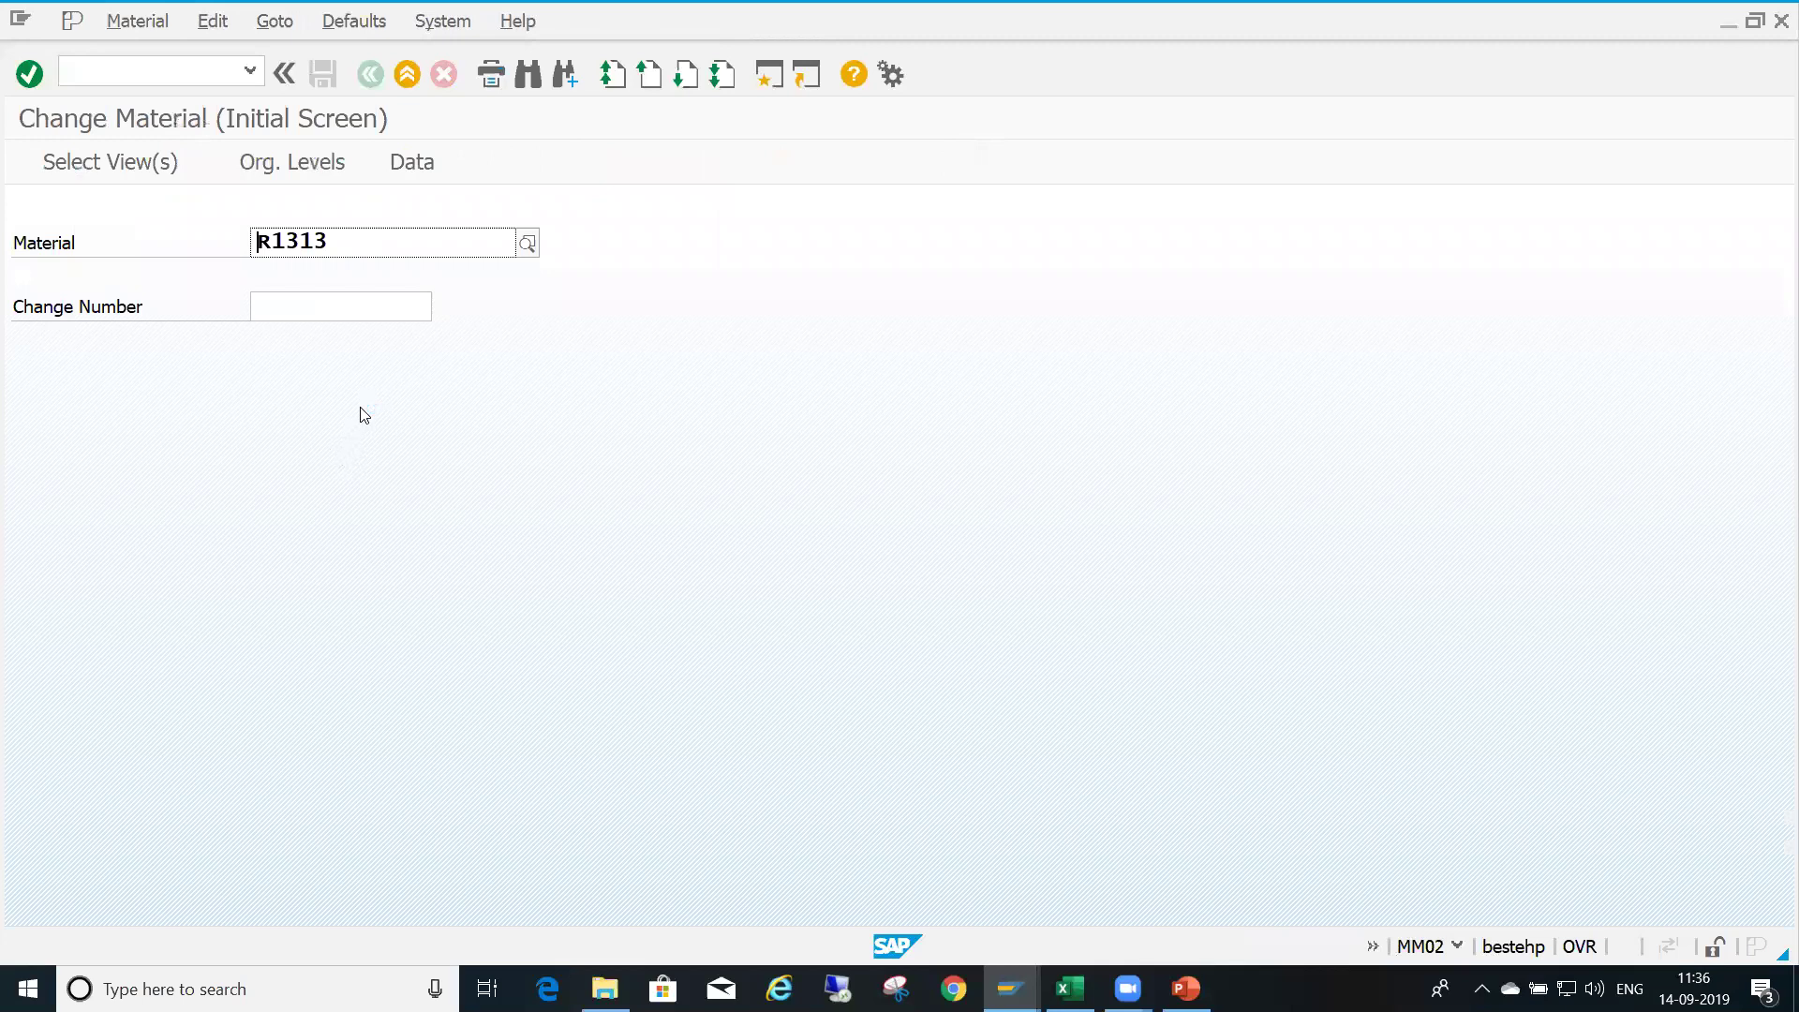
key("Return")
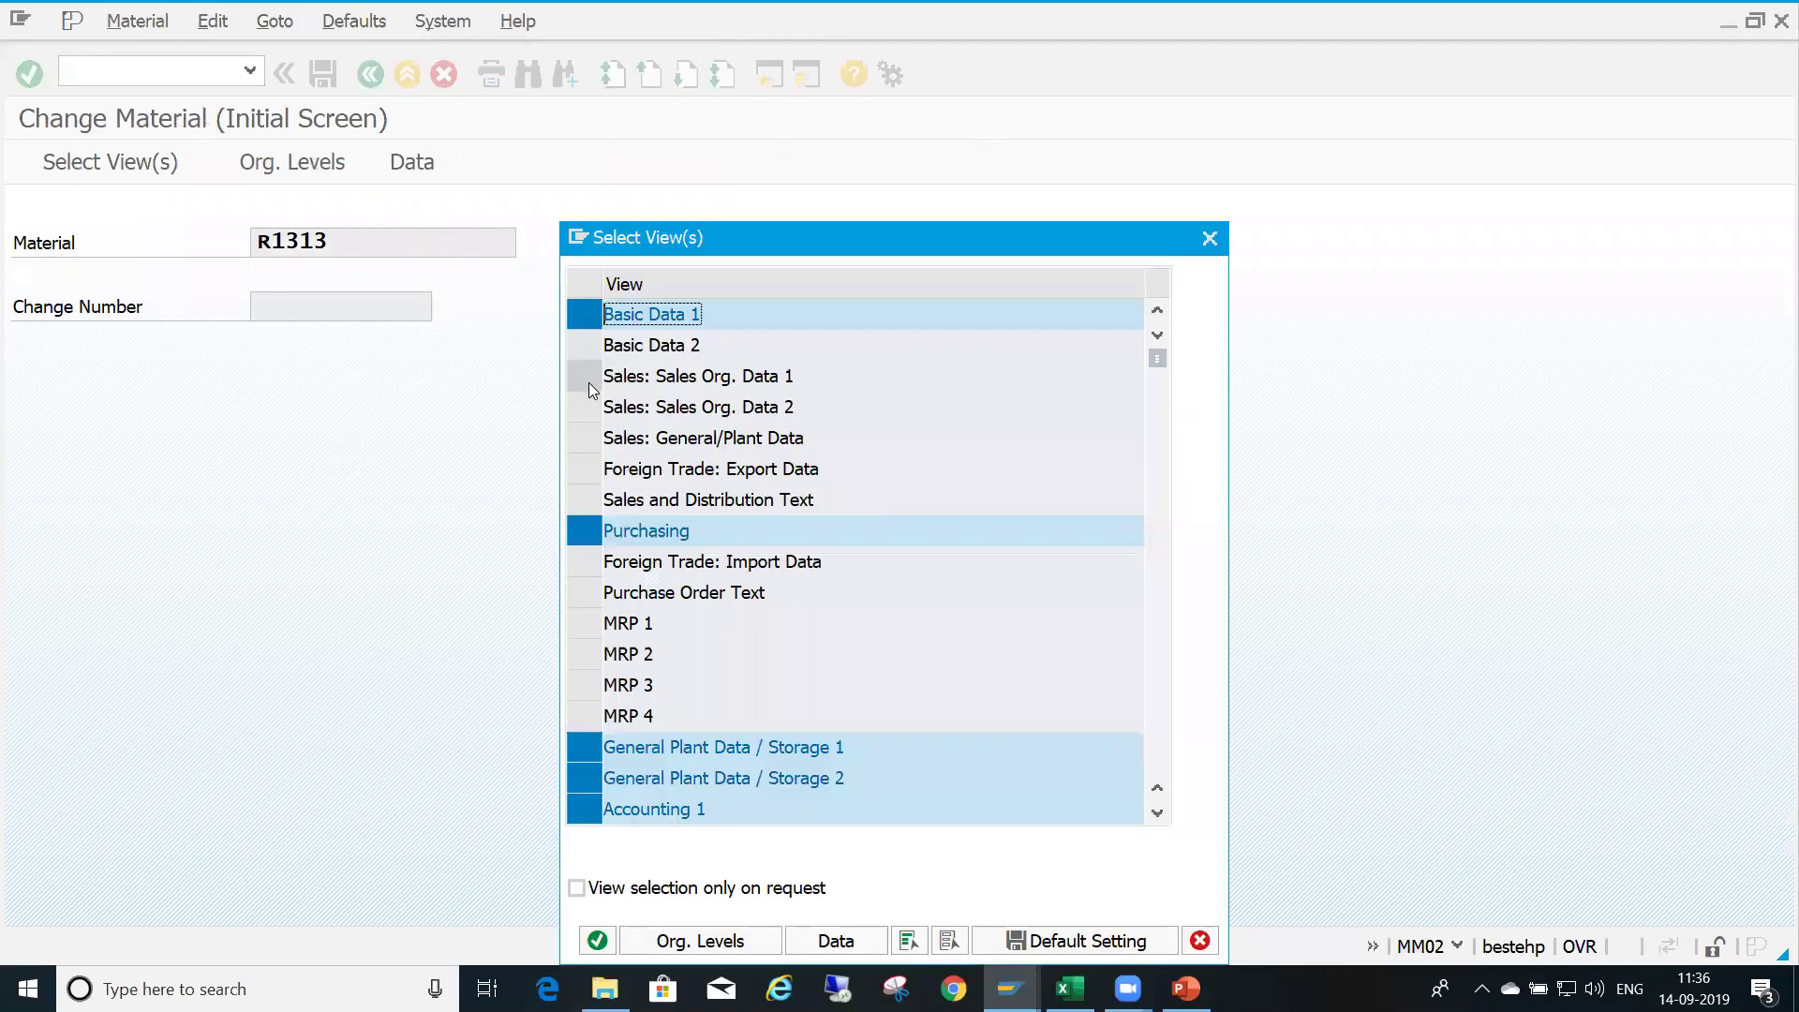
Select only the Sales: General/Plant Data view and open it for plant 1313, sales organization 2000 and distribution channel 12
left_click(585, 447)
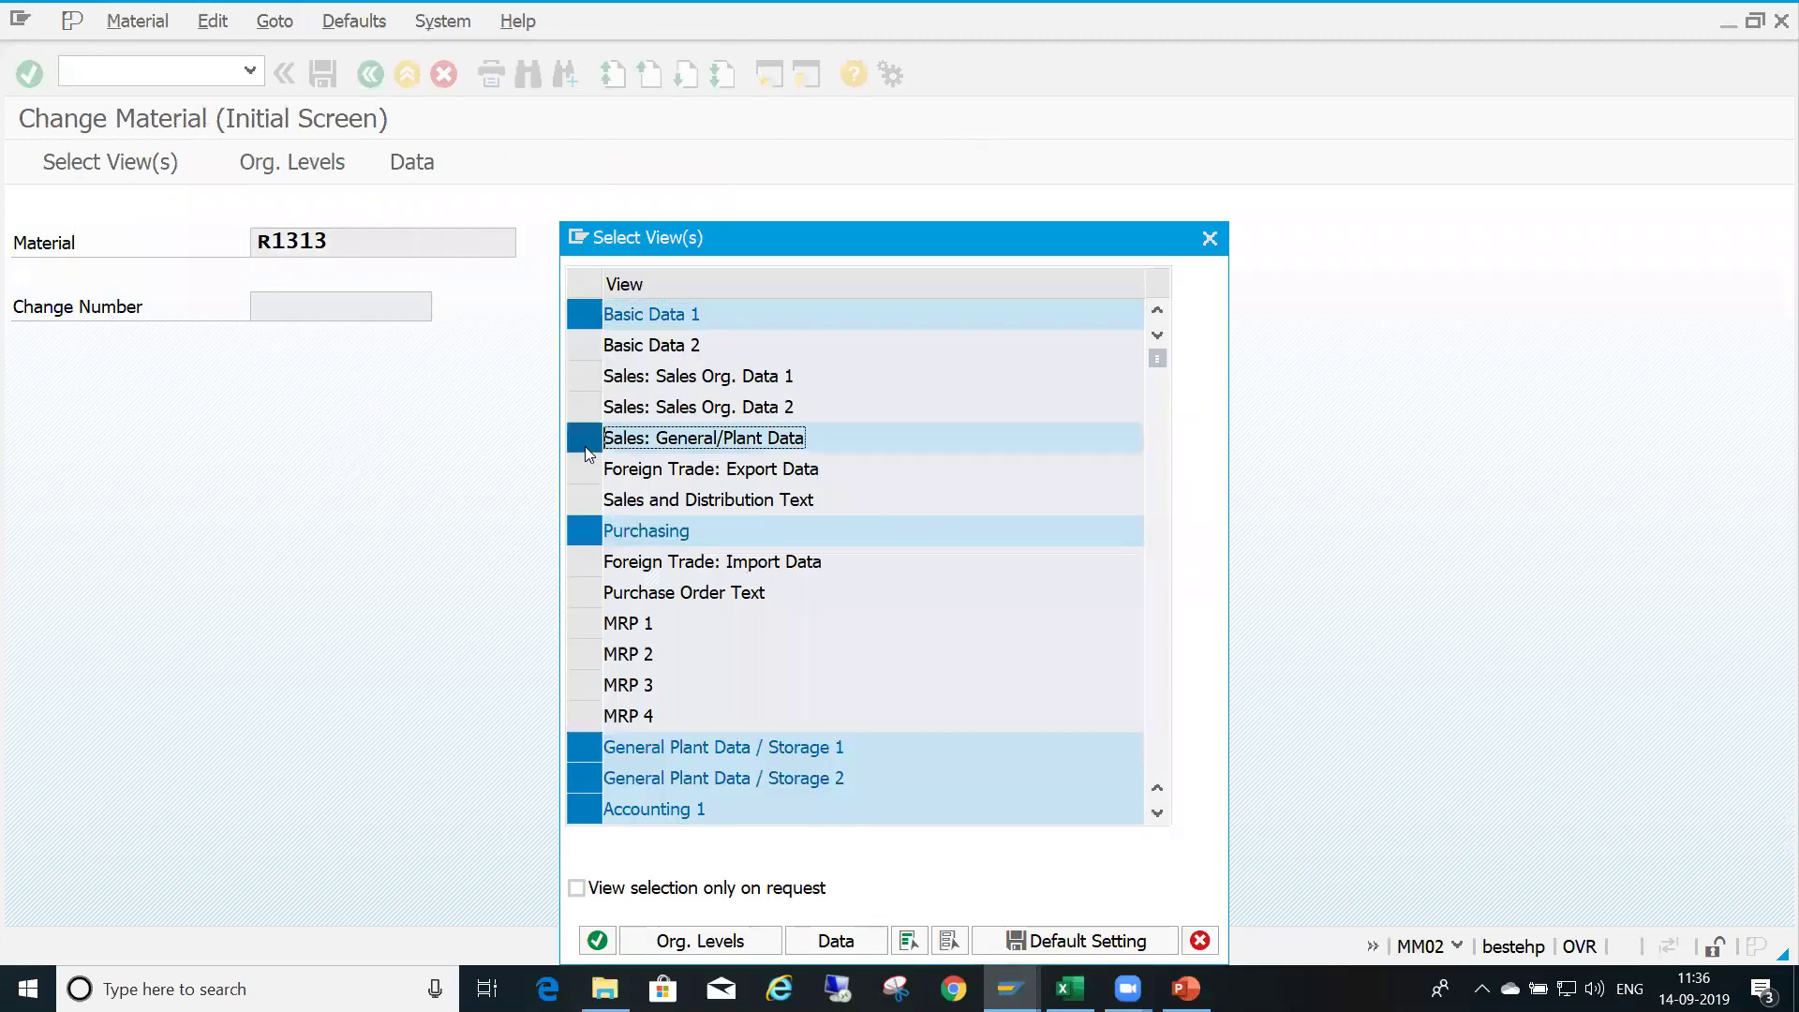
left_click(591, 315)
left_click(584, 531)
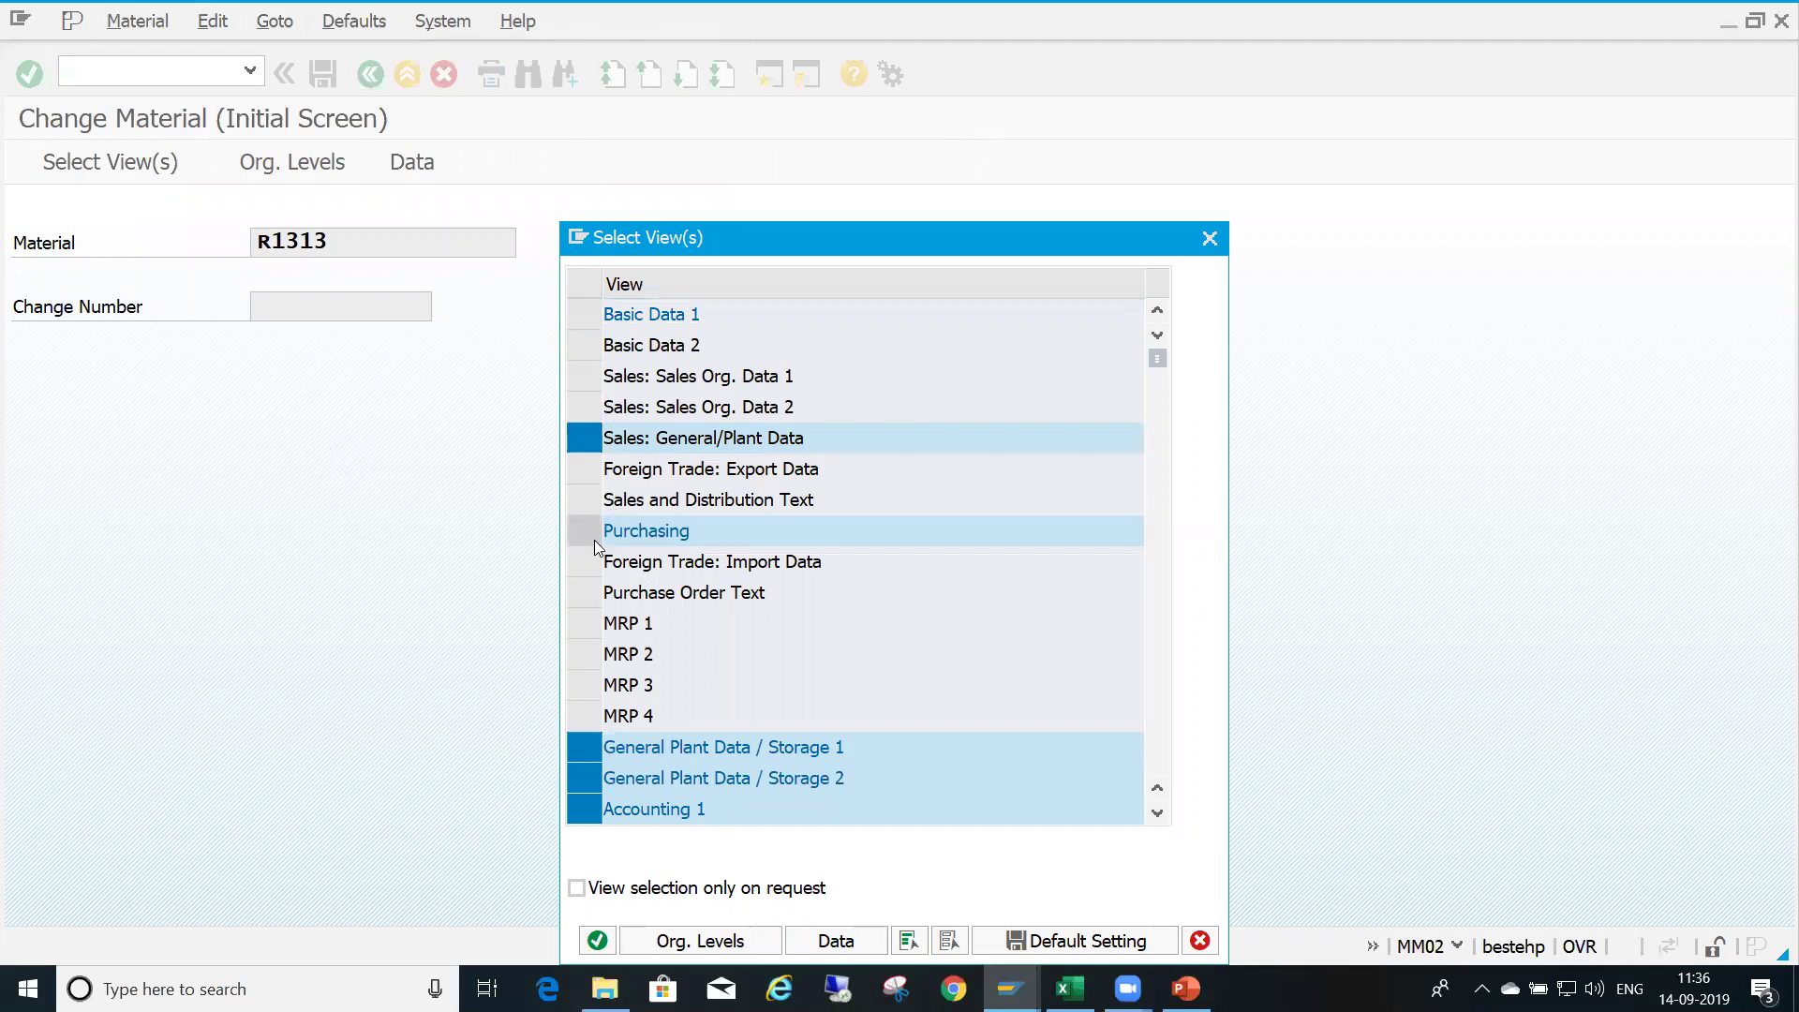
left_click(591, 747)
left_click(591, 778)
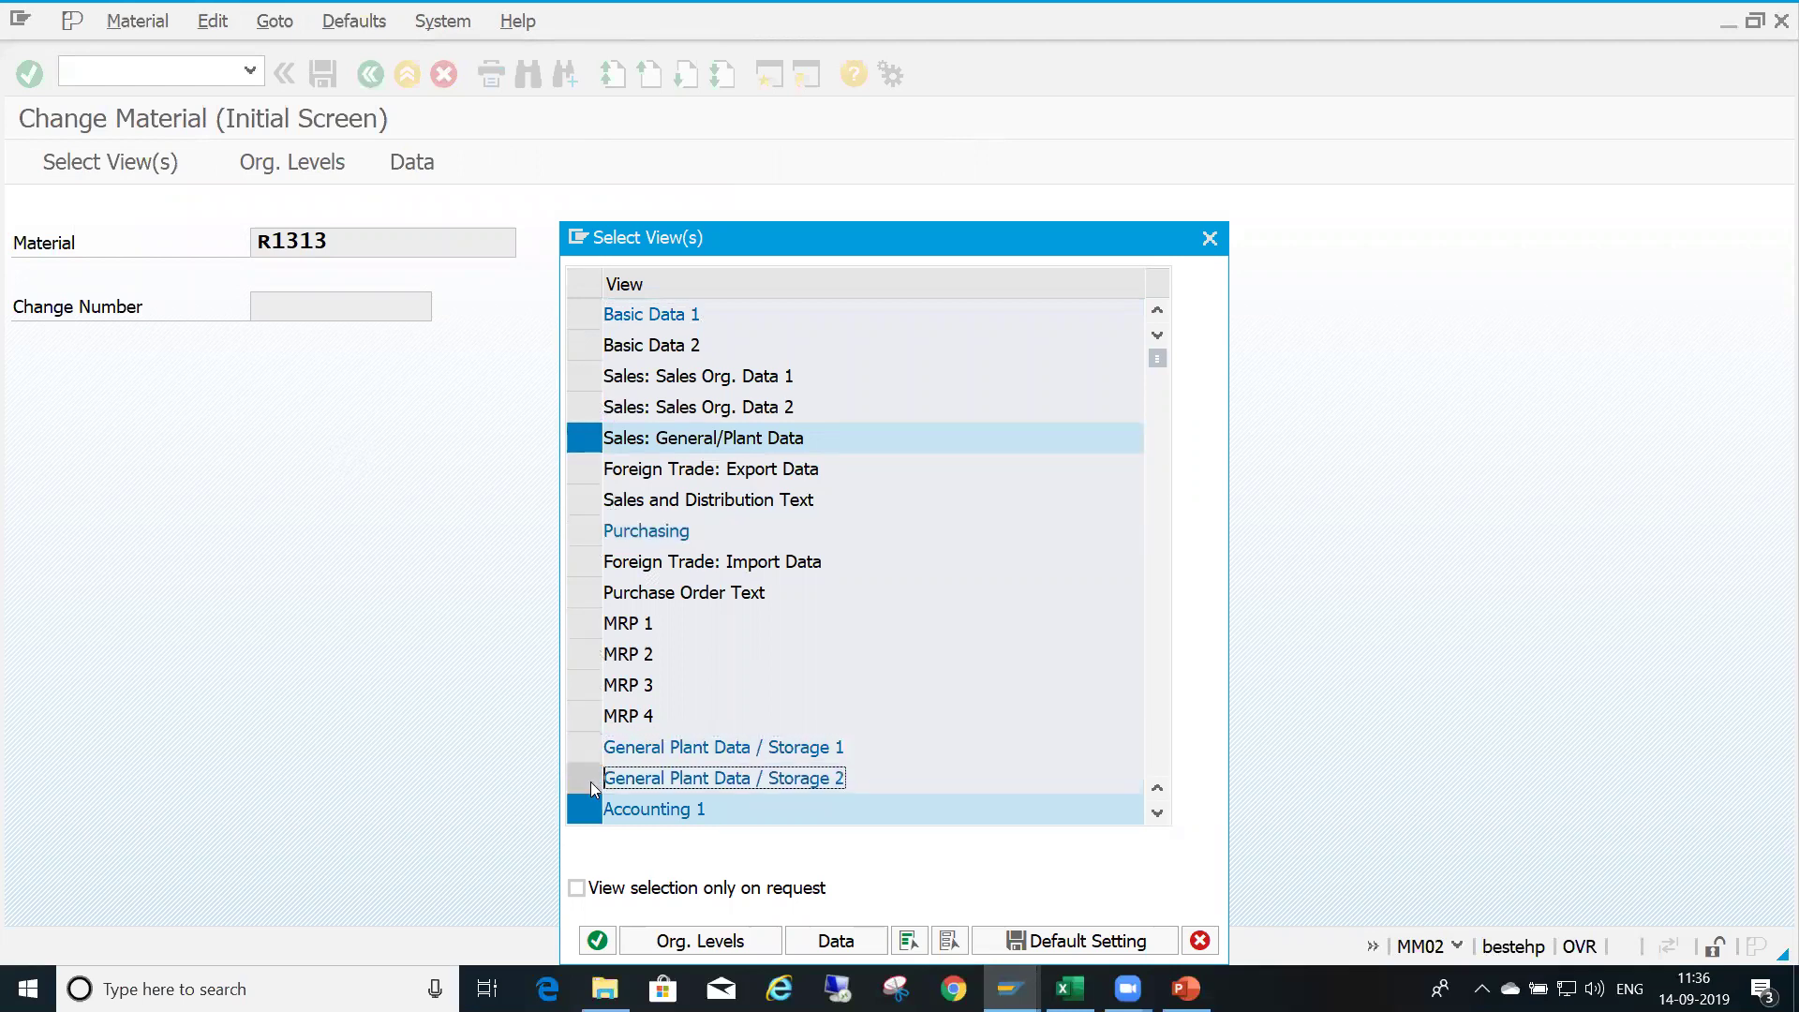
left_click(591, 809)
key("Return")
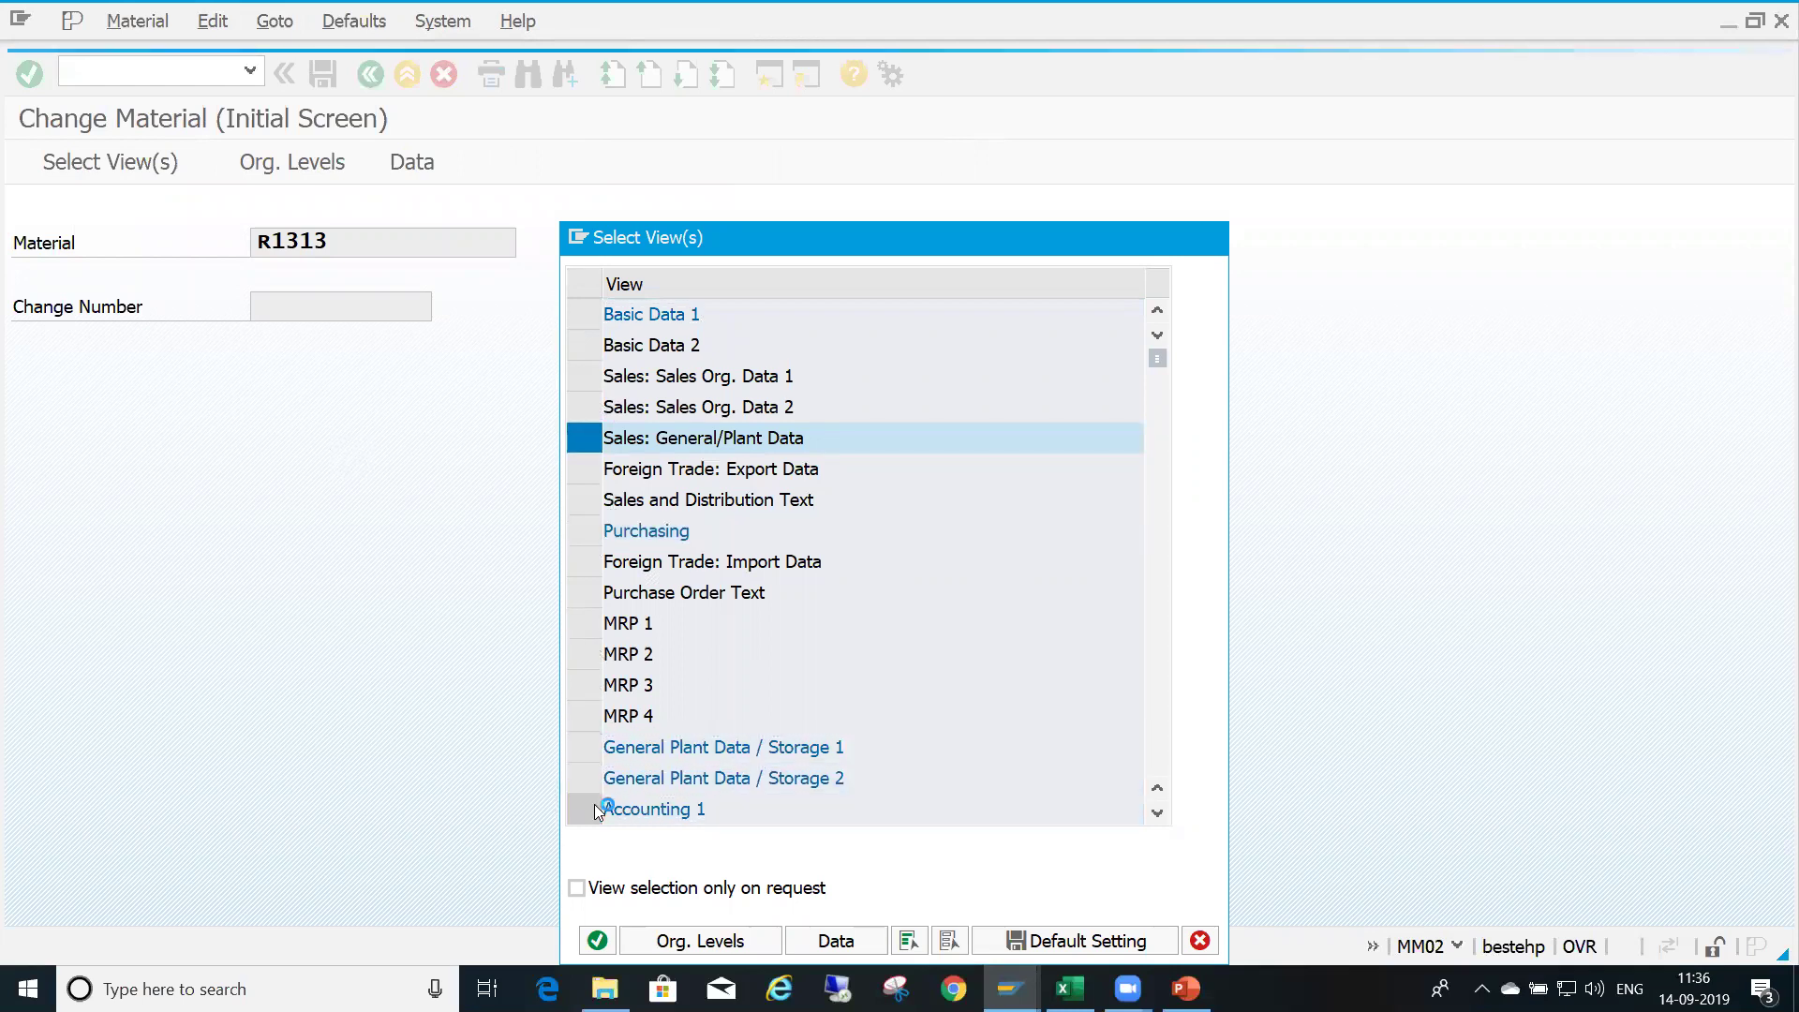
key("Return")
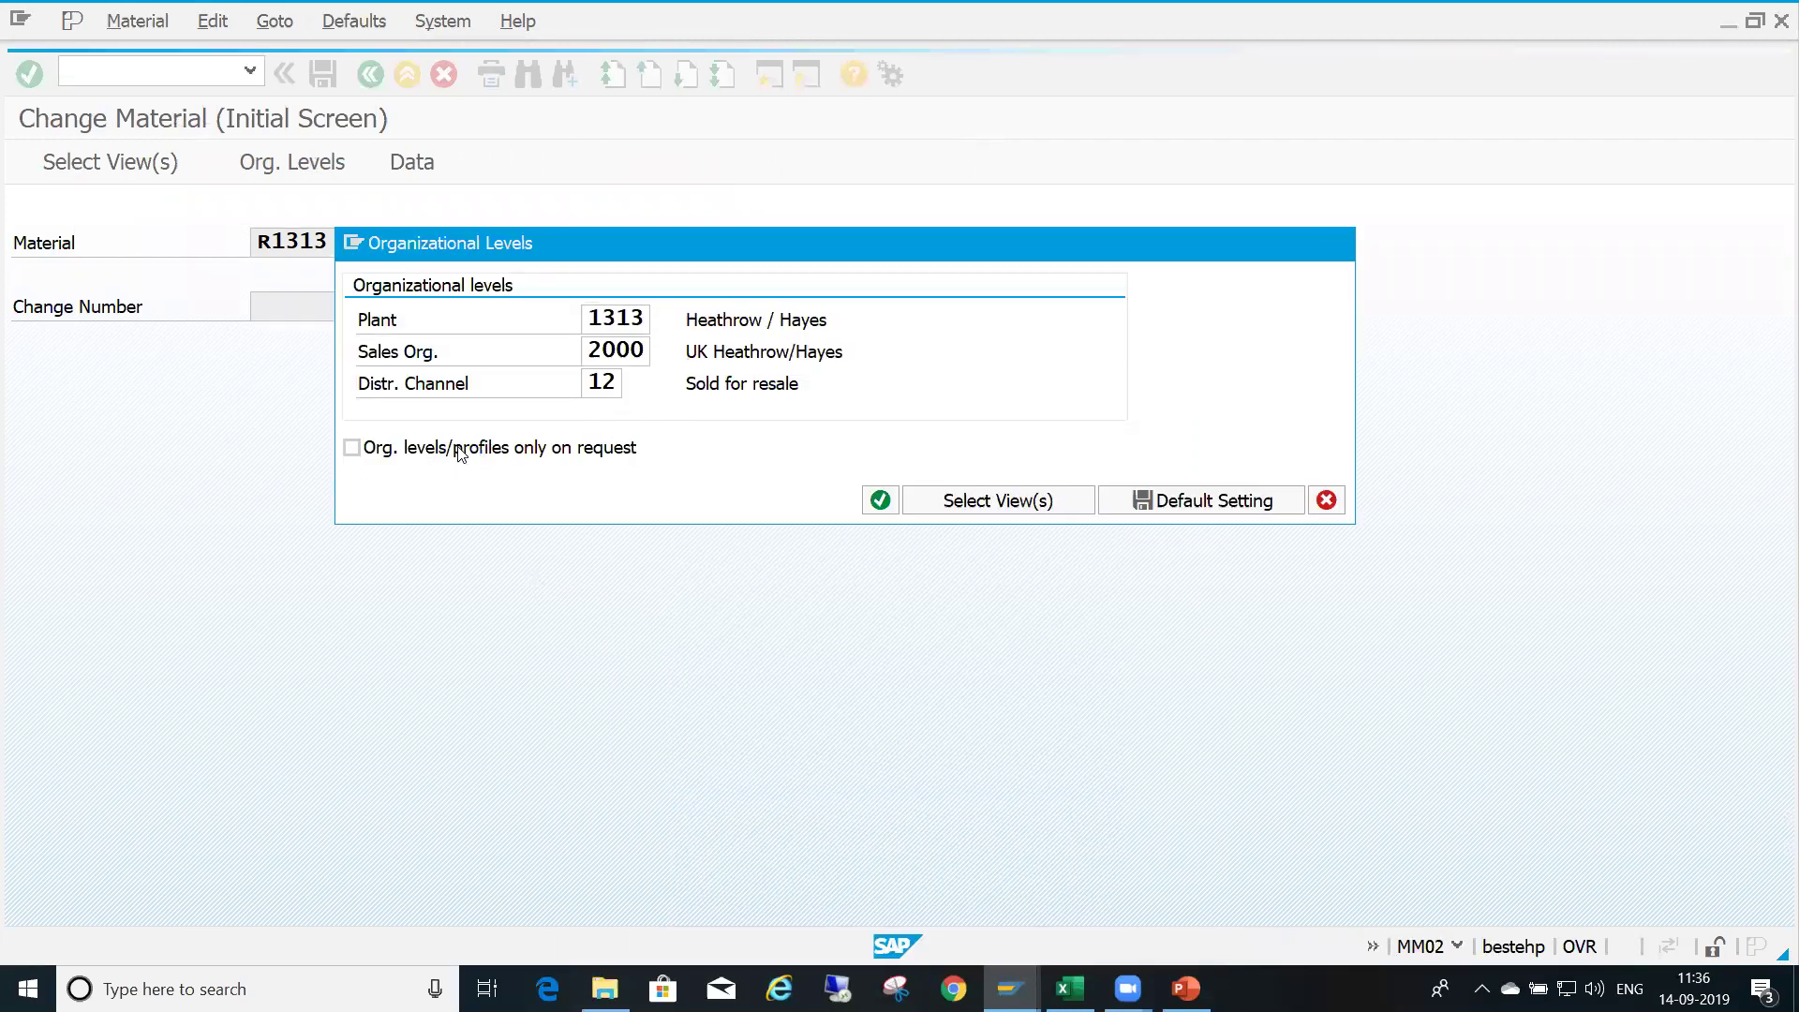
Check the availability check and plant fields of material R1313, then return to the initial material screen
left_click(373, 532)
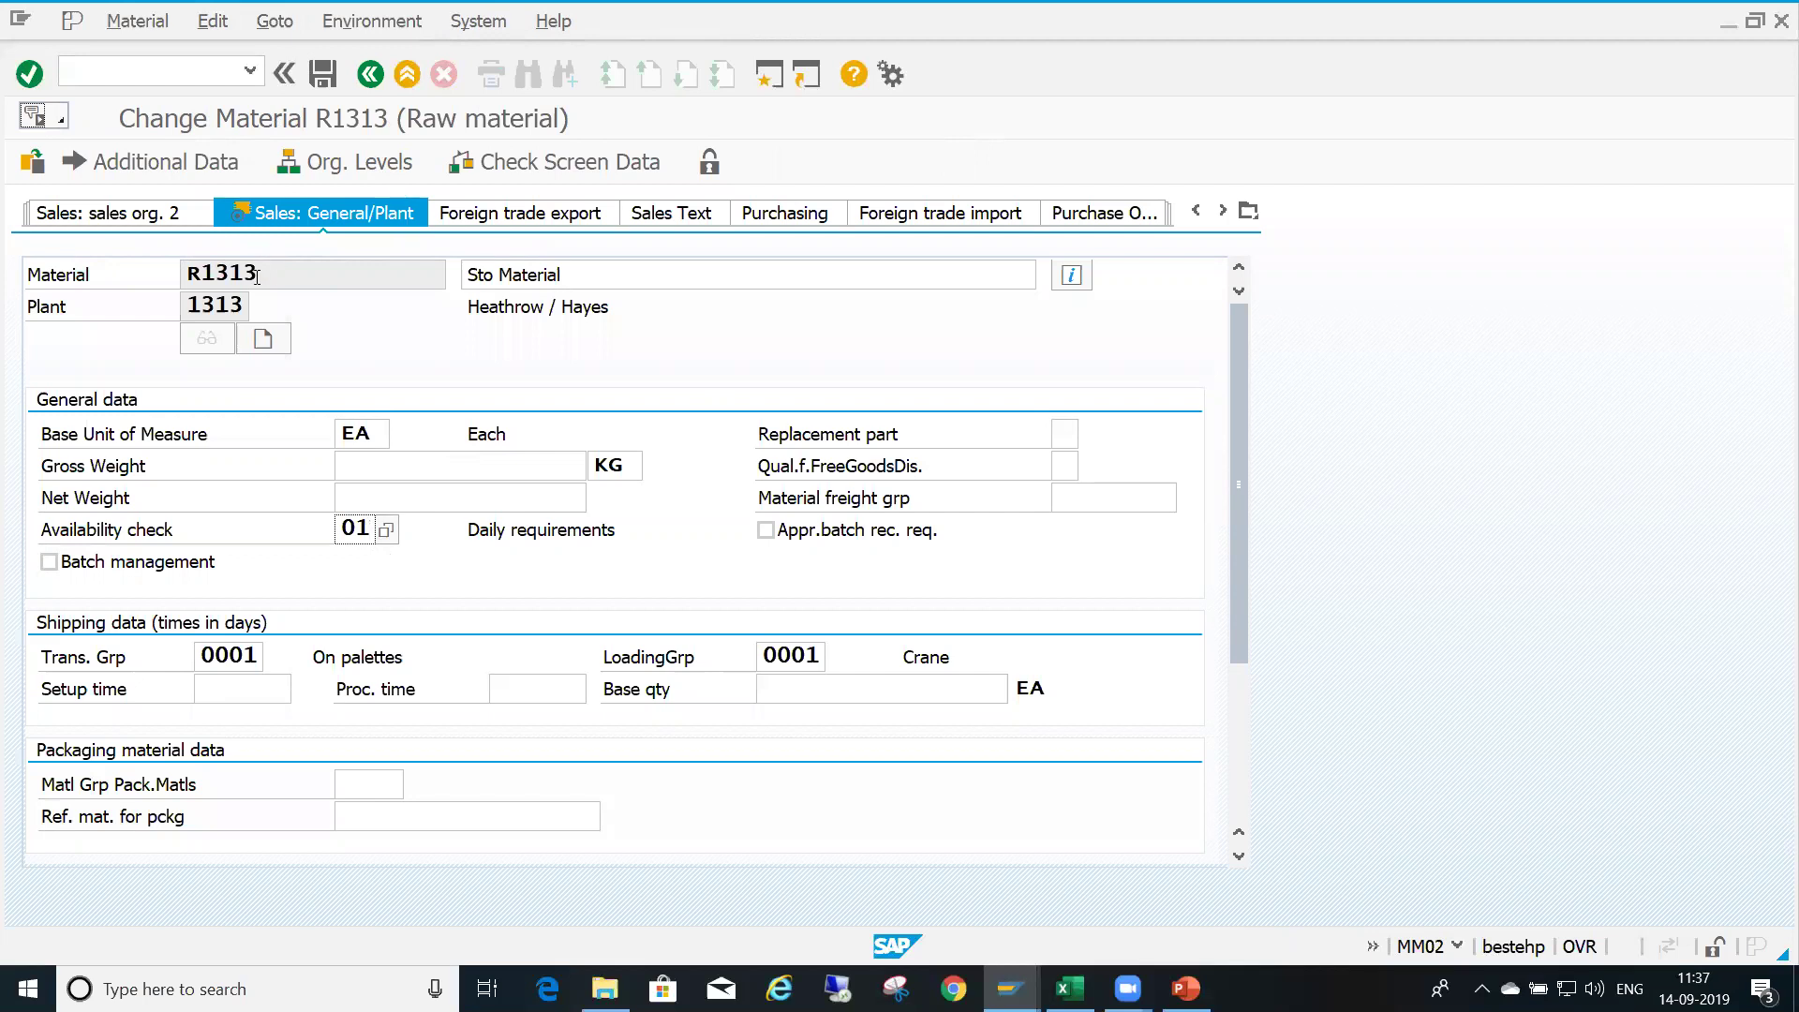
left_click(242, 306)
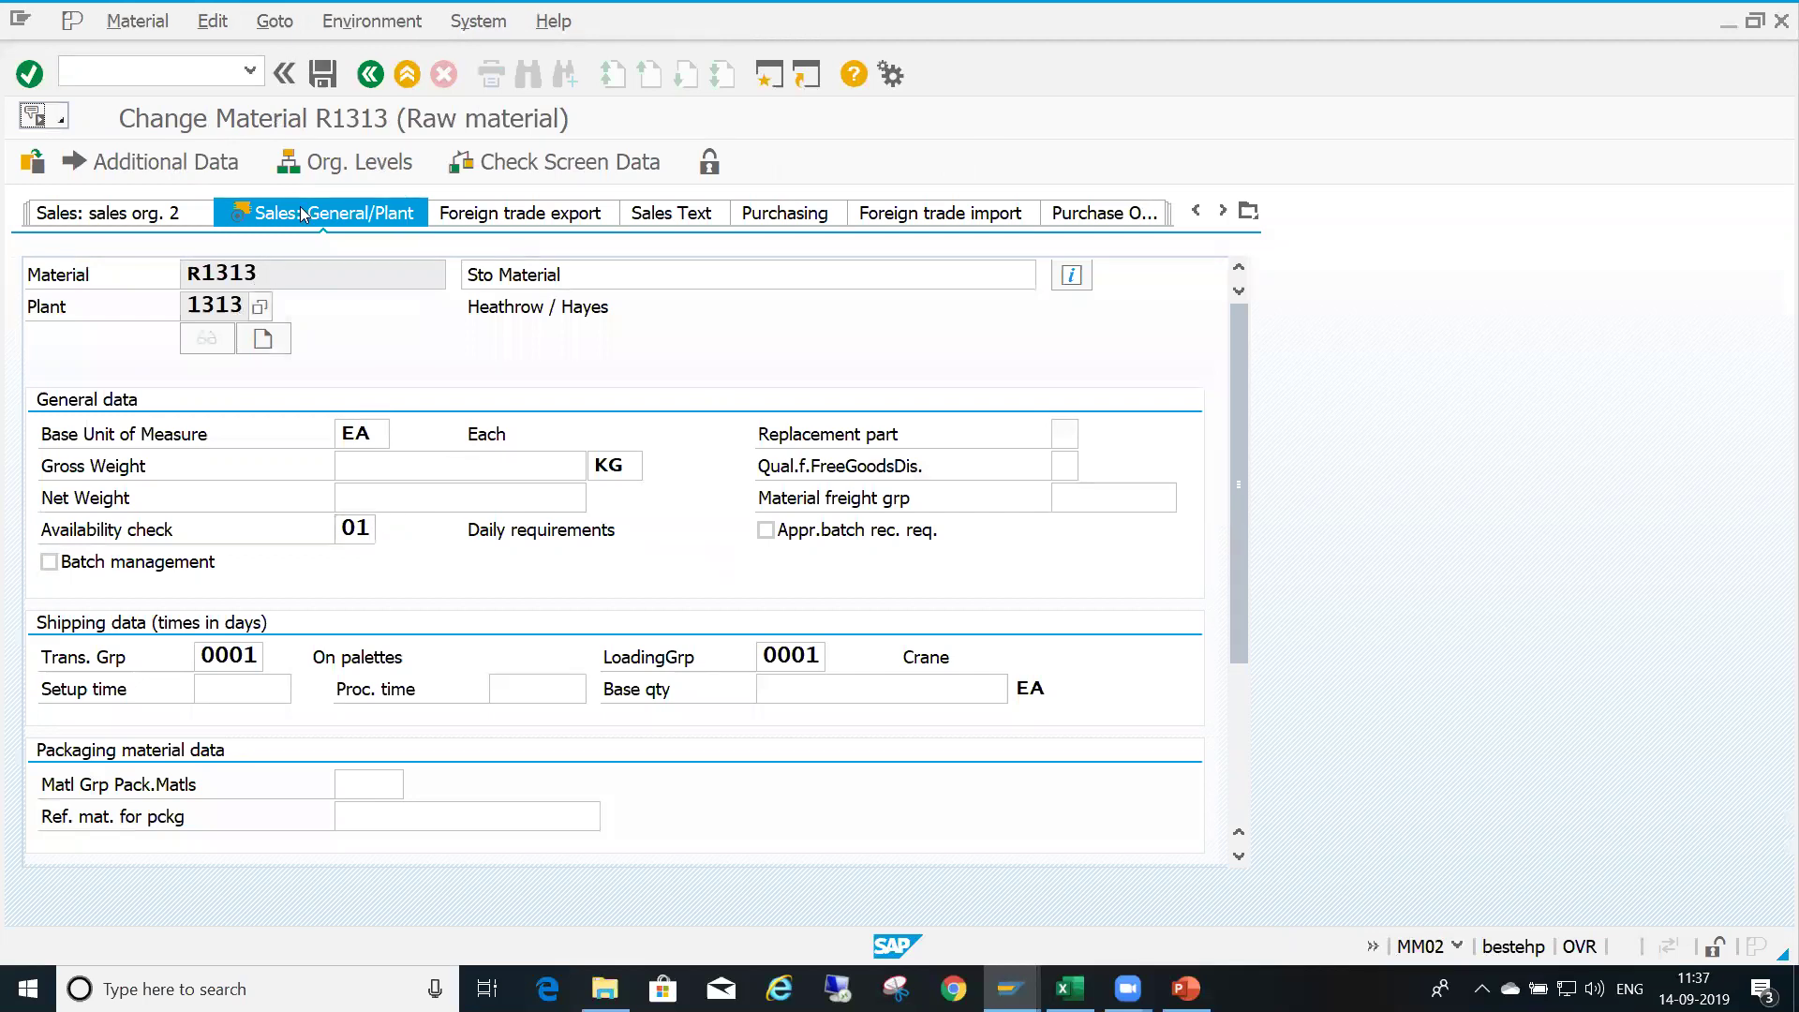
left_click(371, 75)
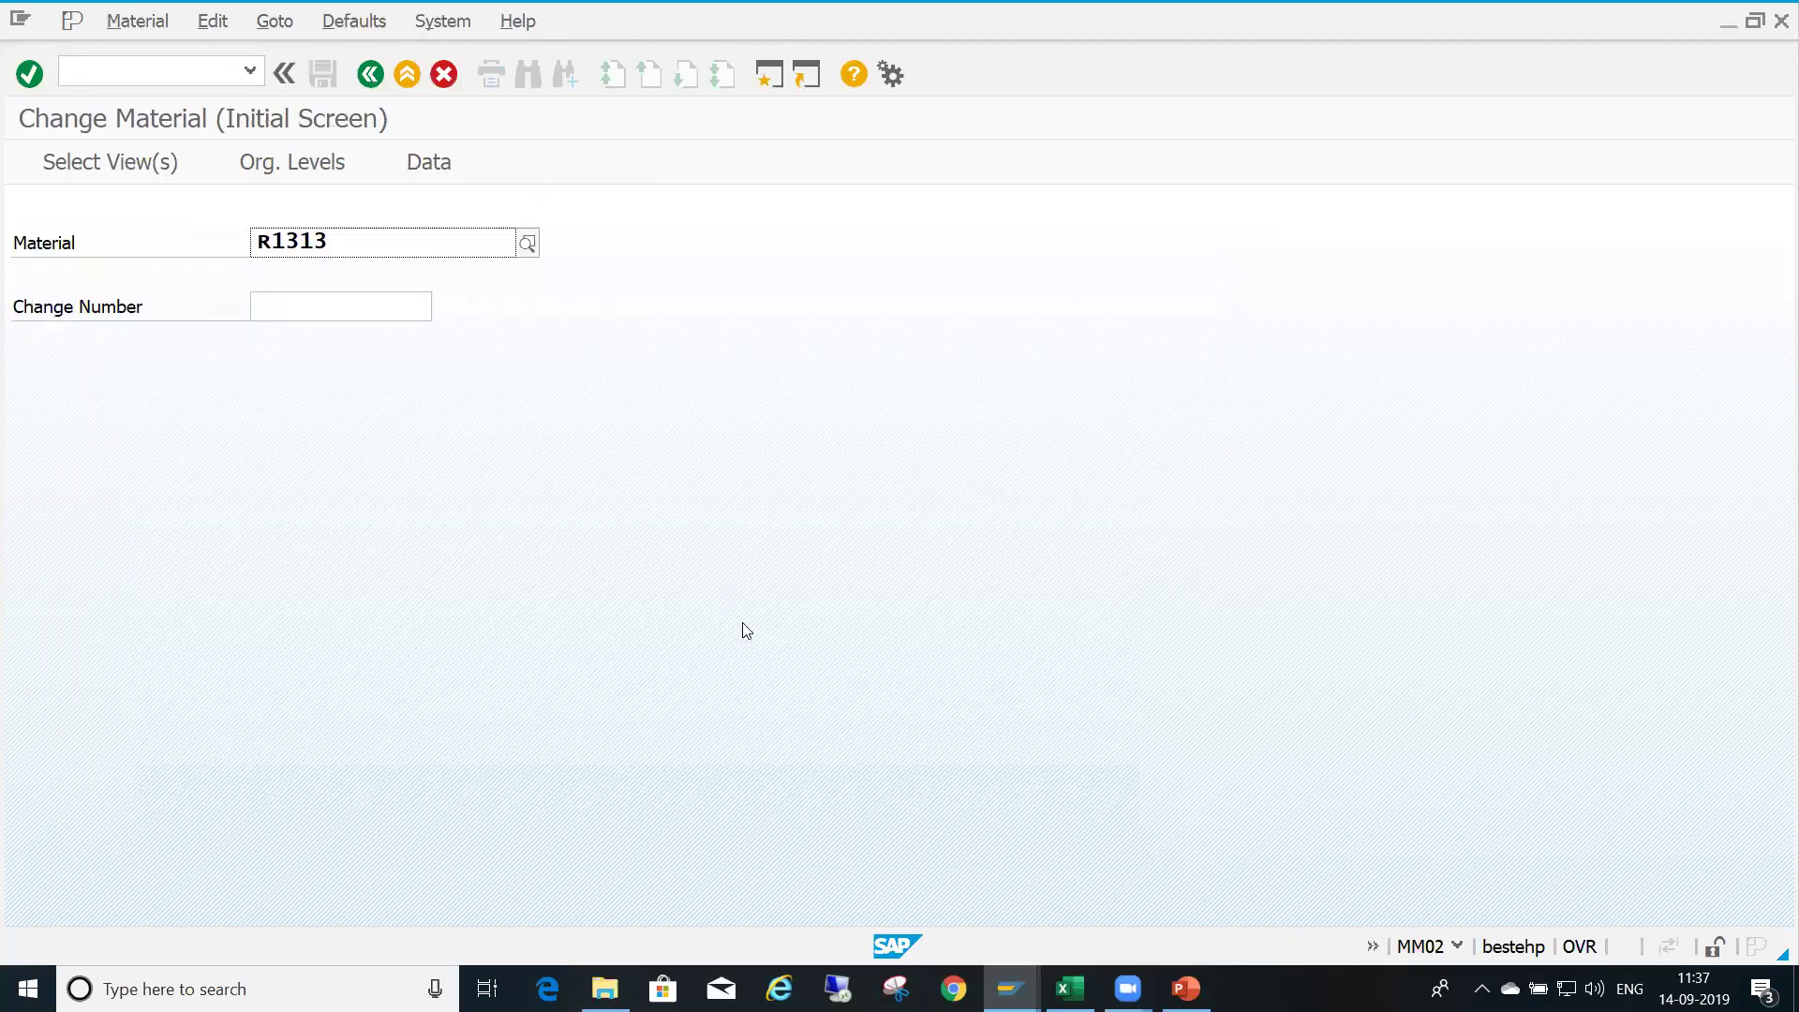
Return to the implementation guide session and open the Assign Delivery Type and Checking Rule activity
key("alt+Tab")
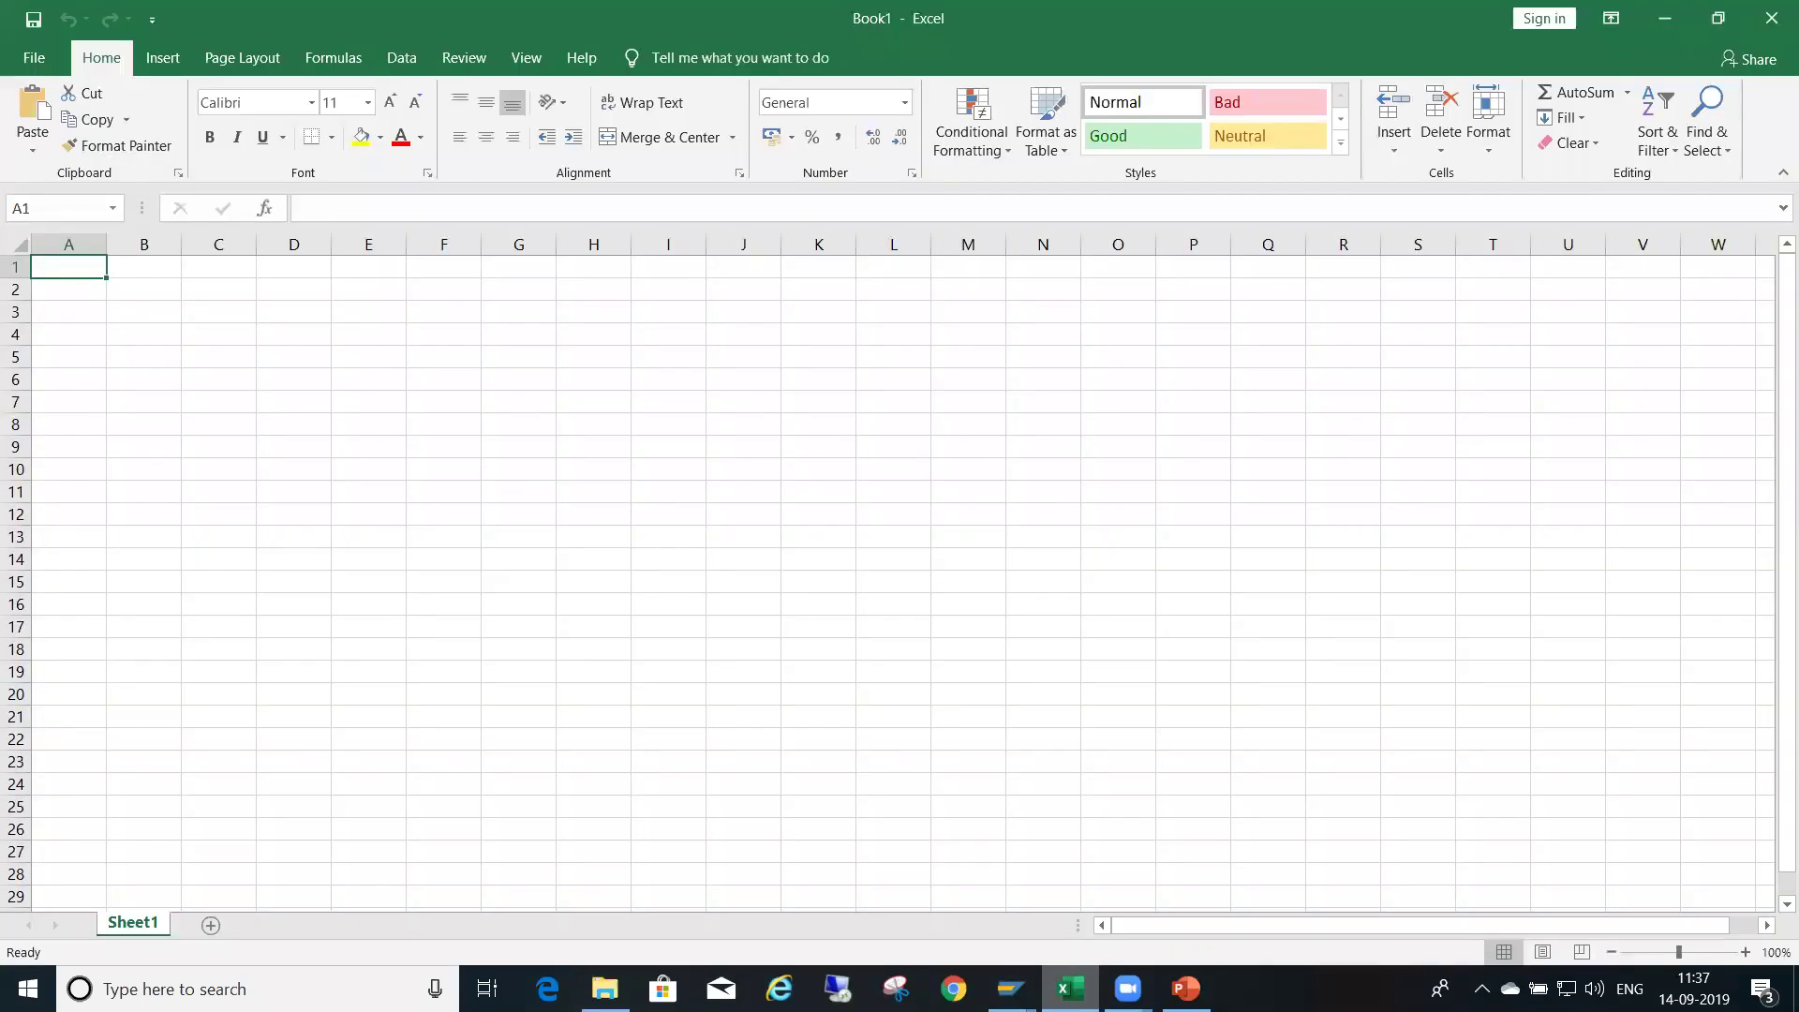
left_click(1010, 989)
left_click(856, 878)
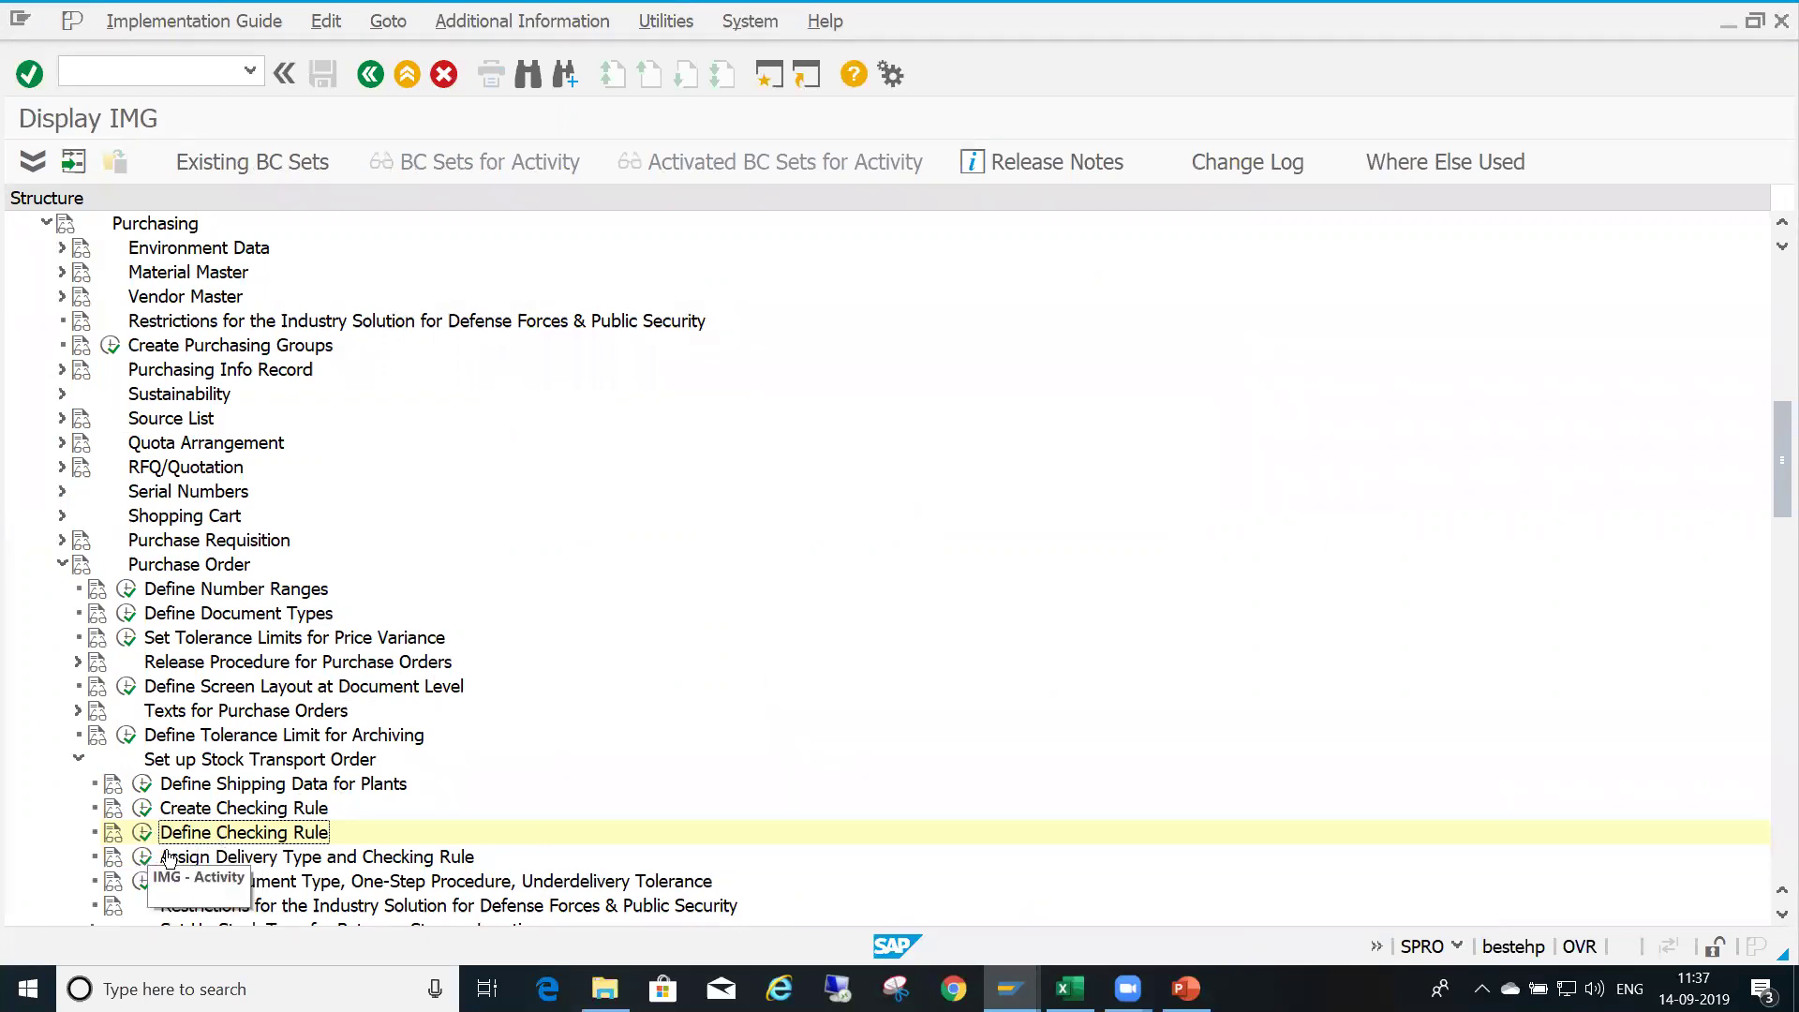
left_click(283, 859)
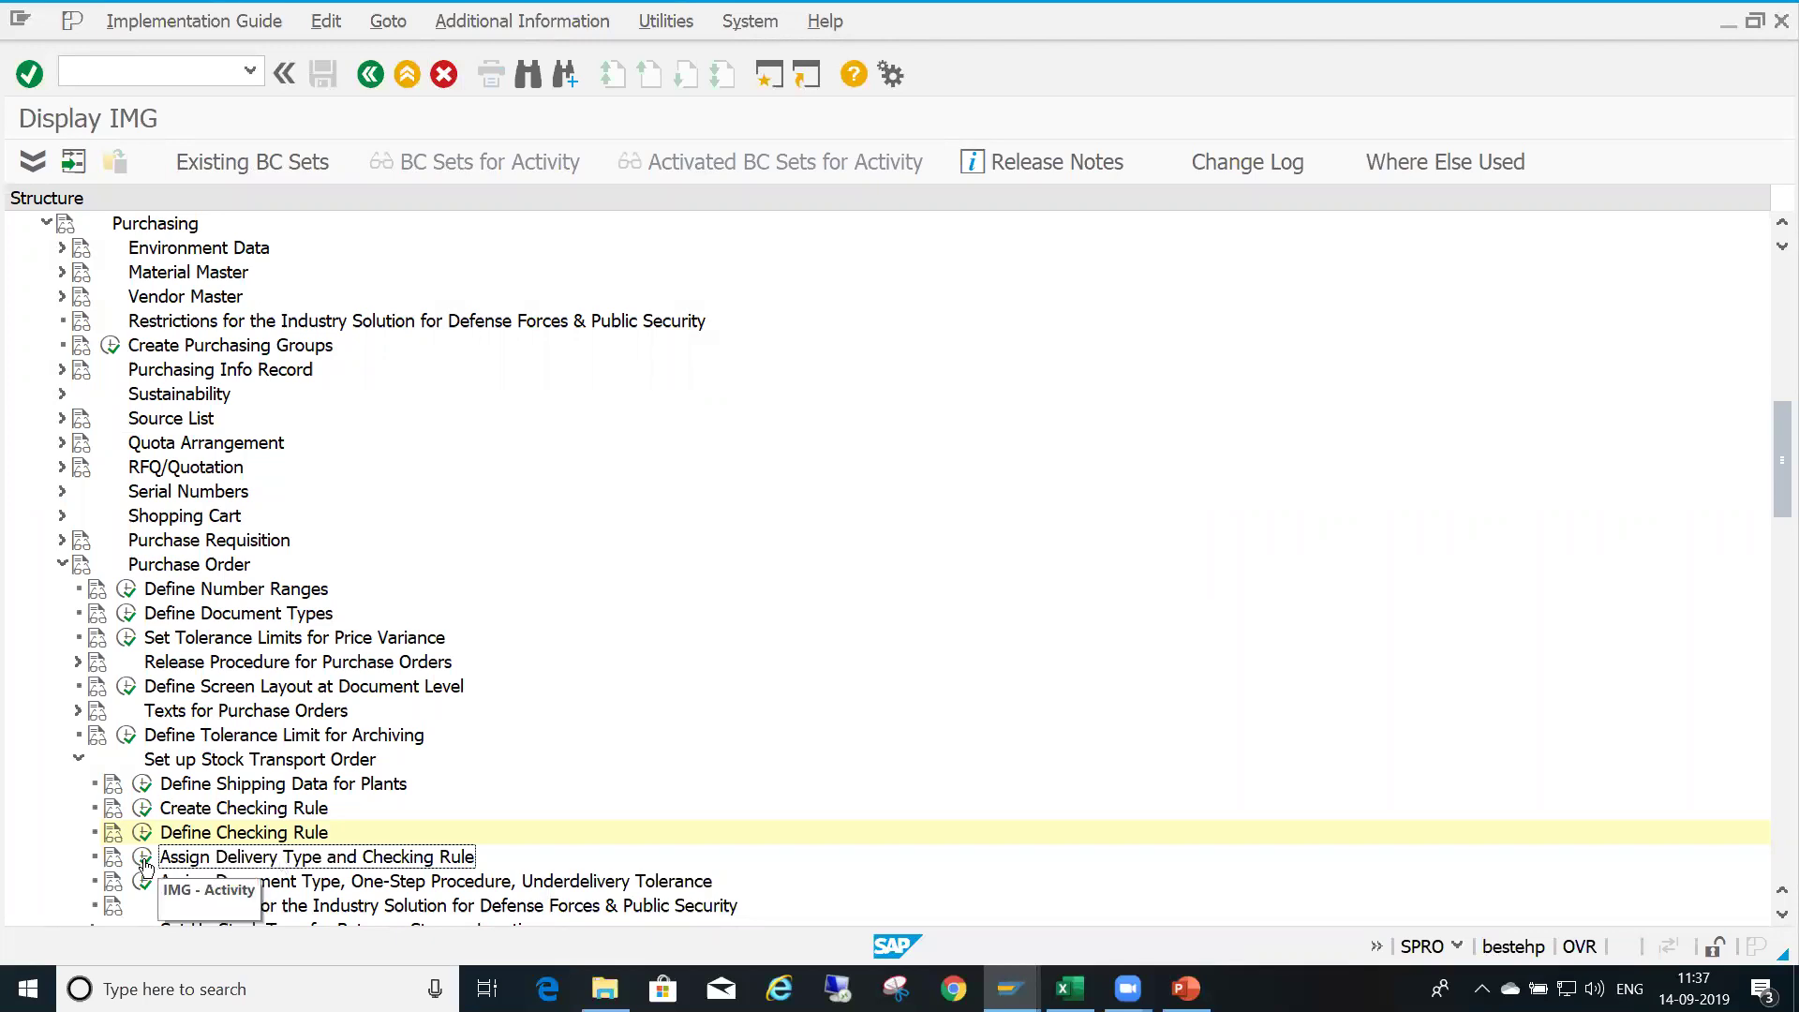
left_click(144, 860)
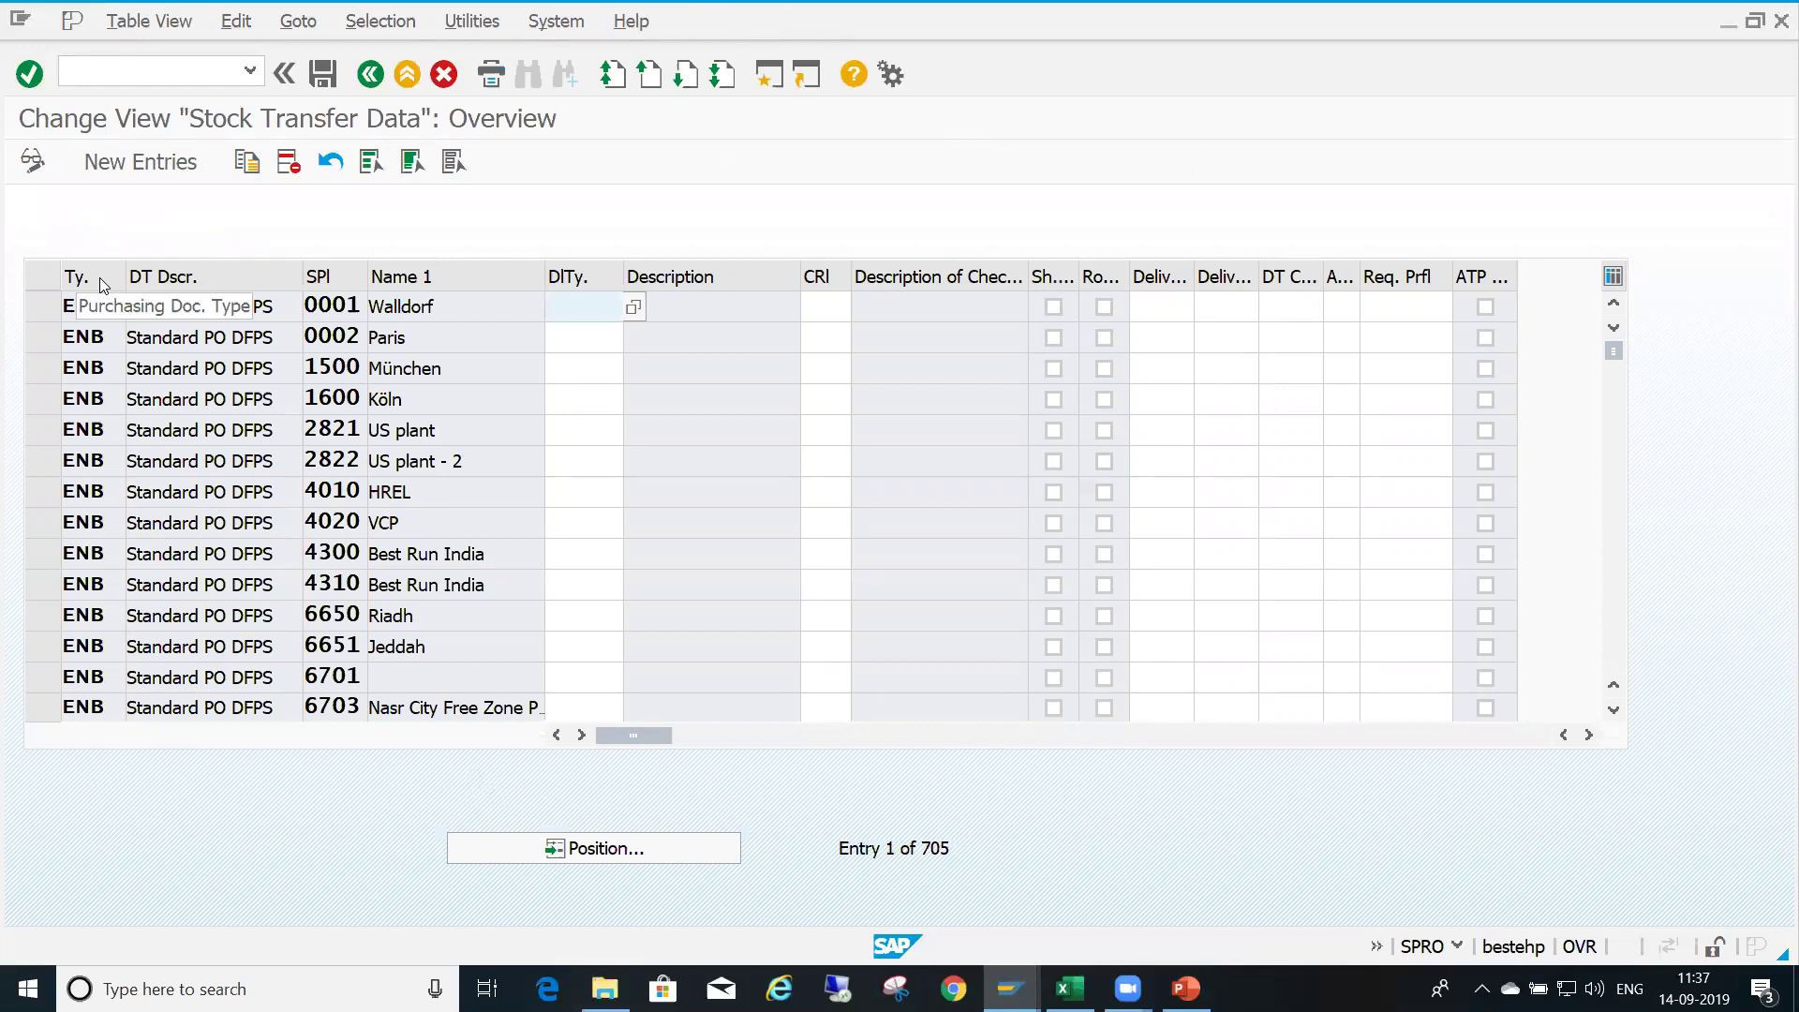
Position the stock transfer data list at document type UB and supplying plant 1313
left_click(827, 310)
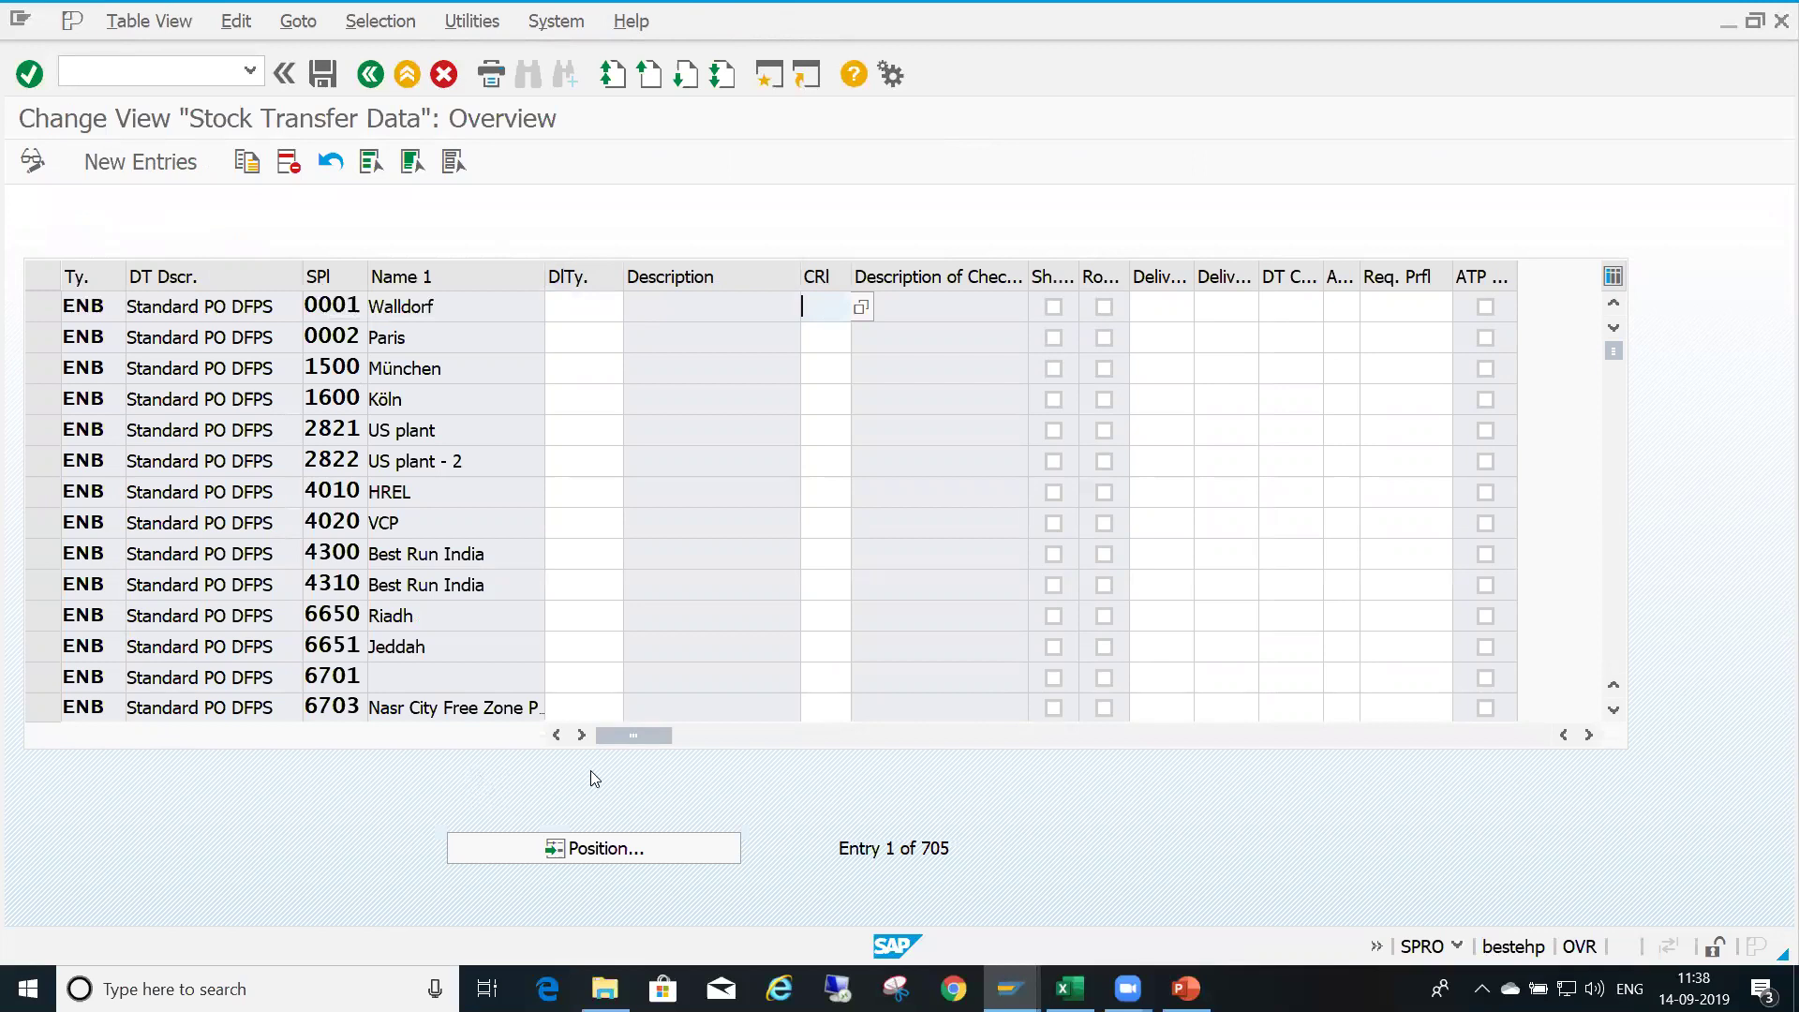
left_click(573, 853)
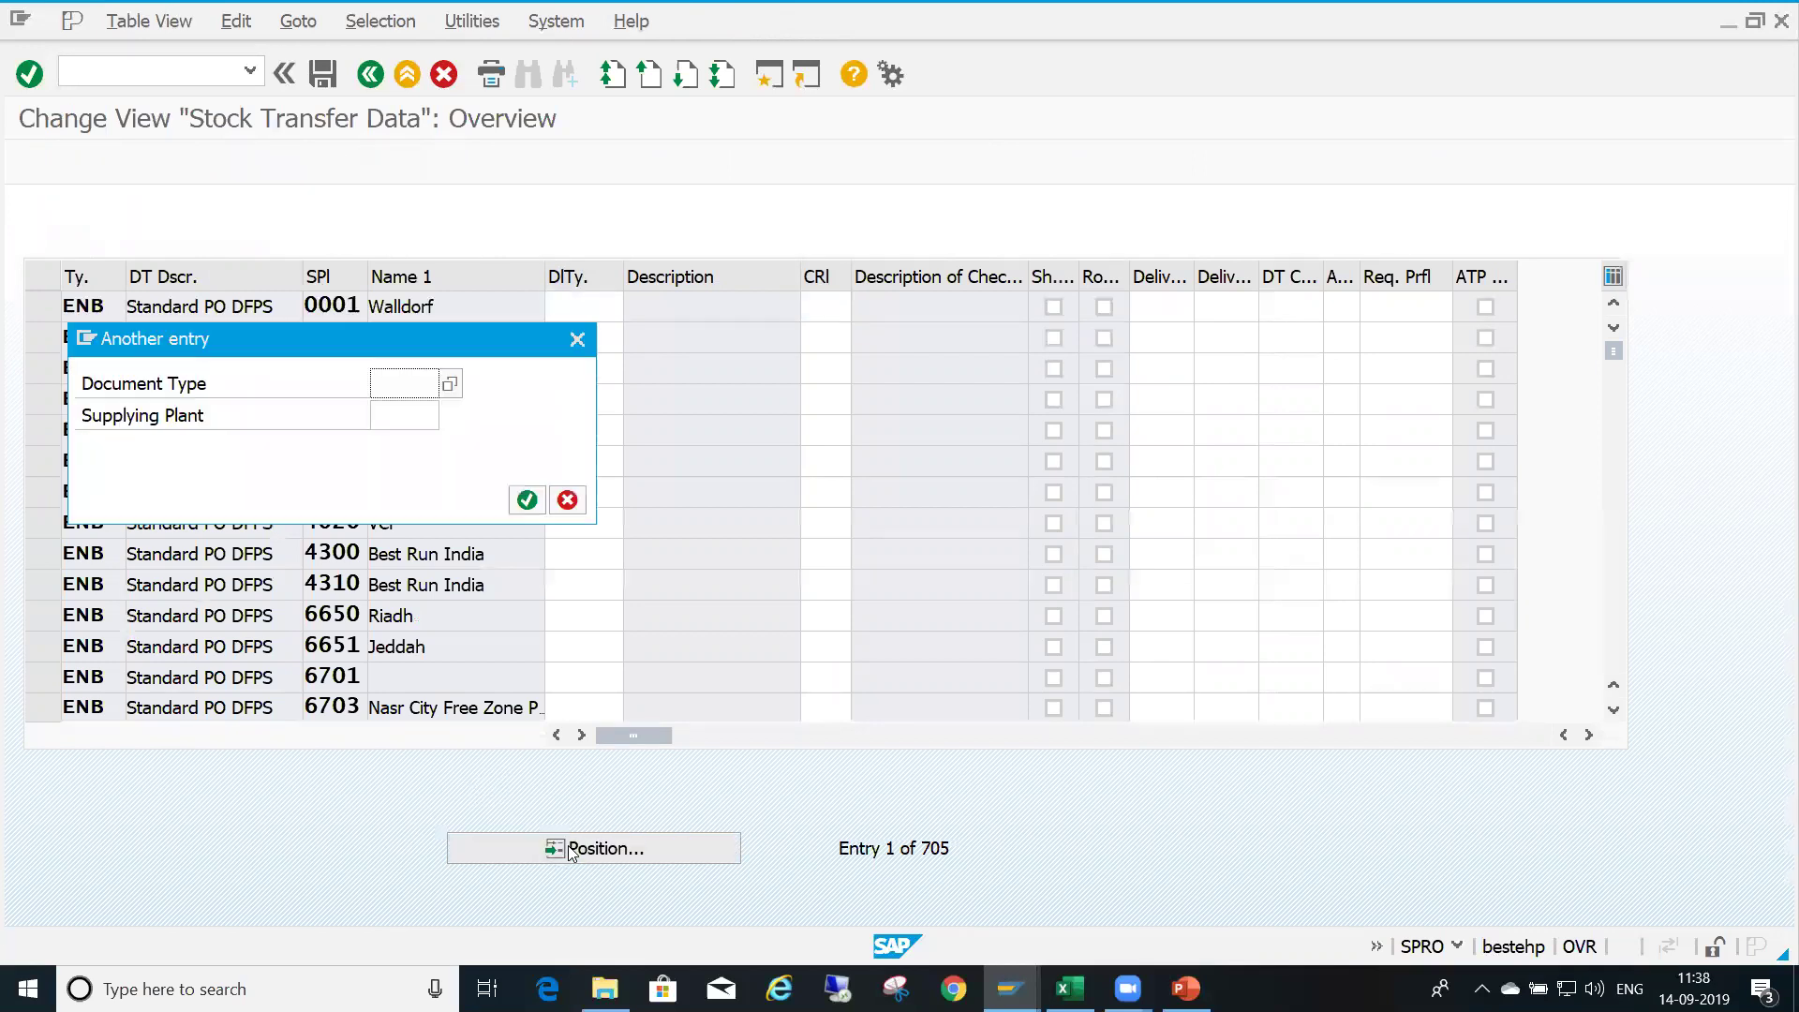
type("ub")
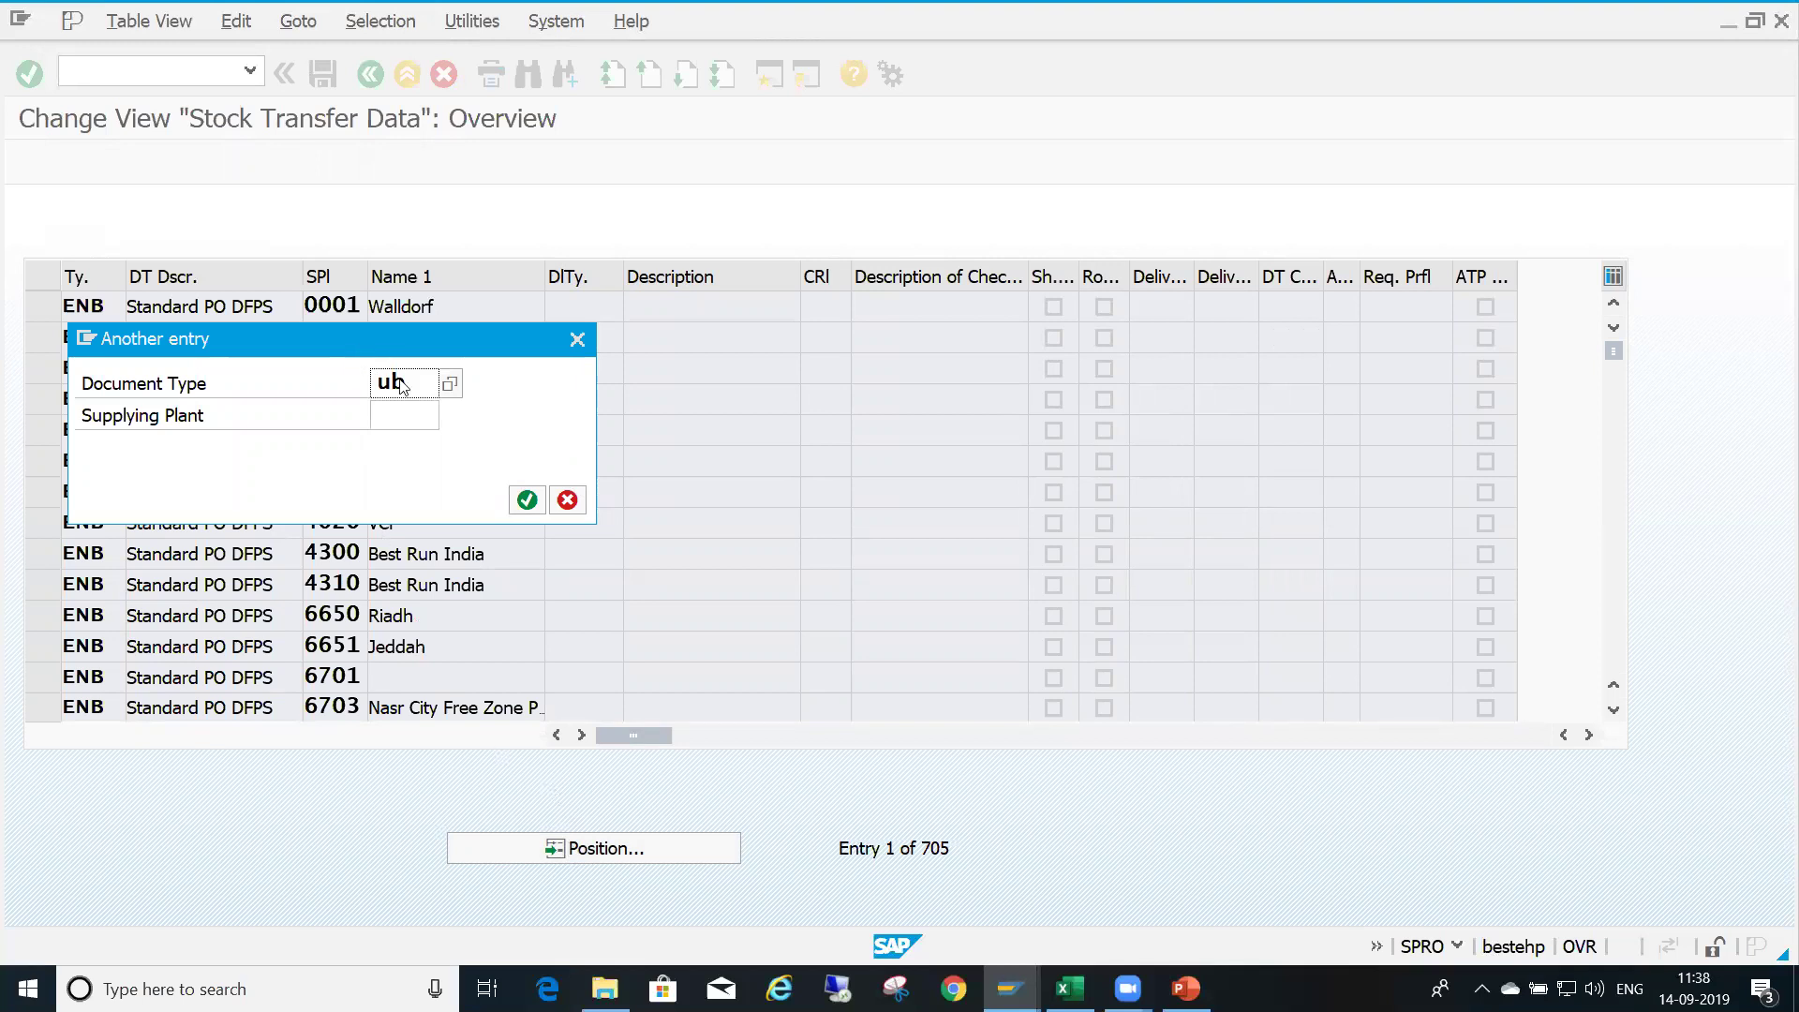
left_click(410, 411)
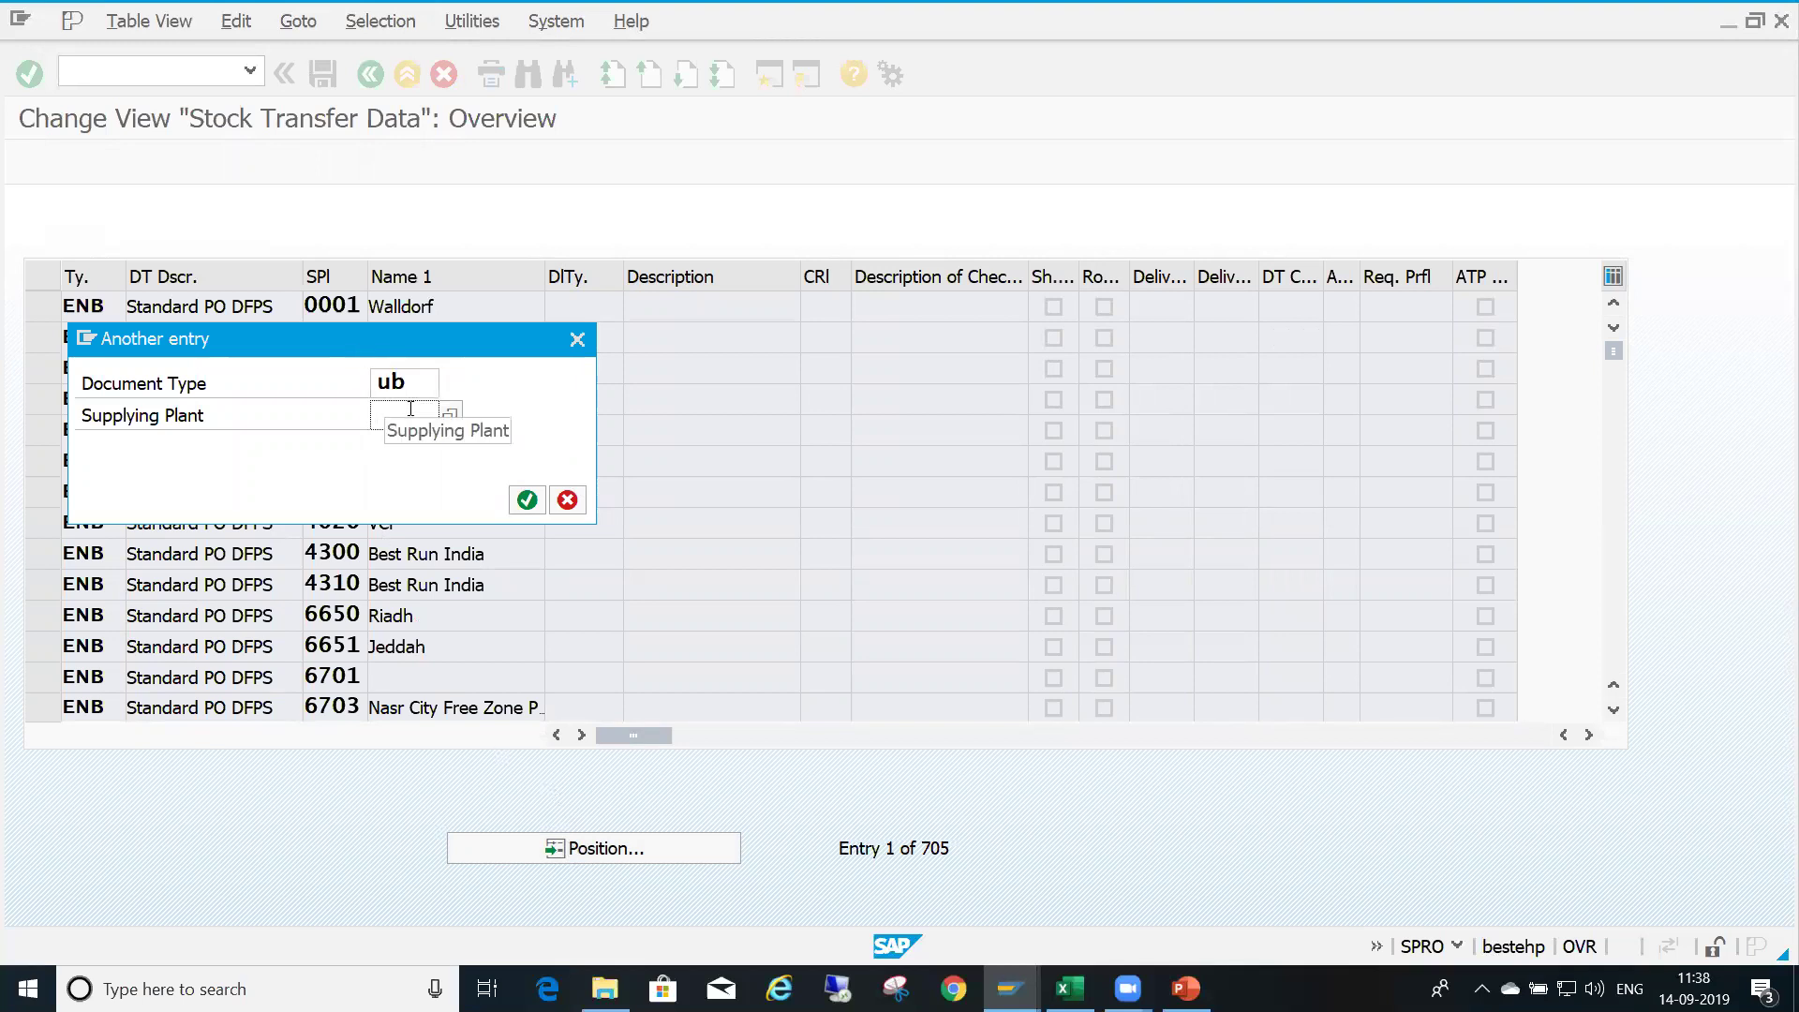
type("1313")
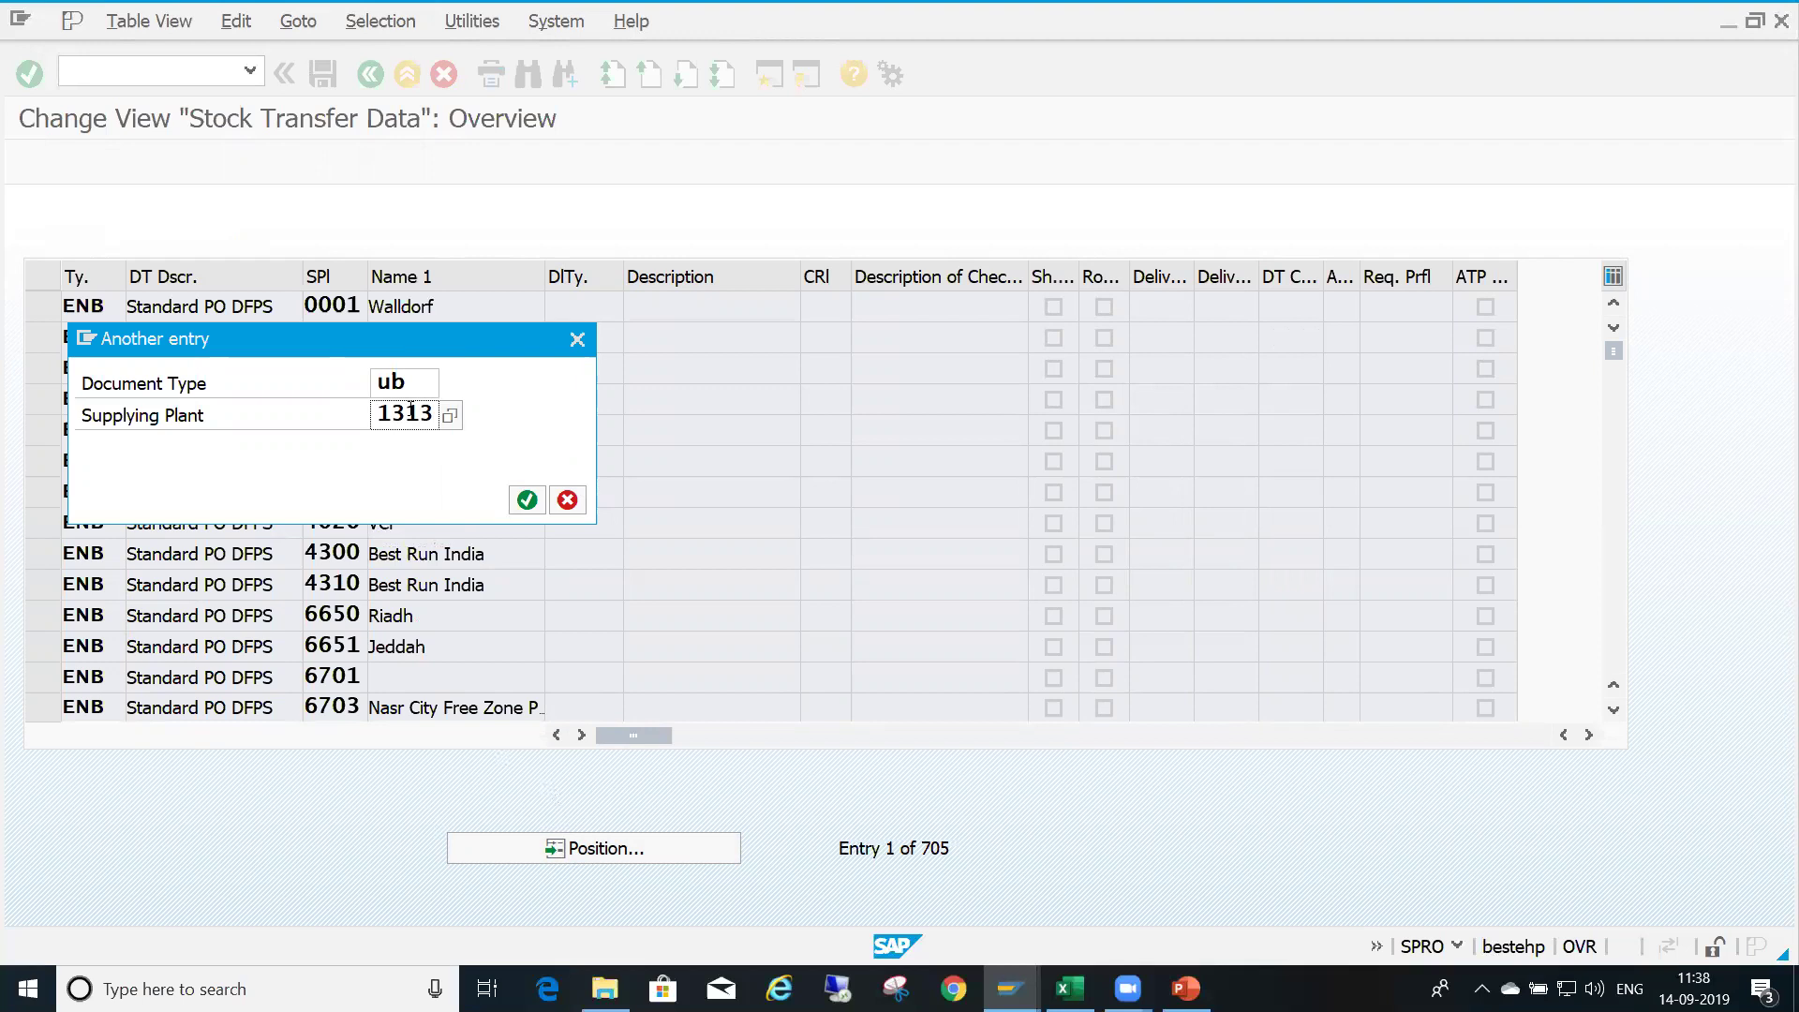
key("Return")
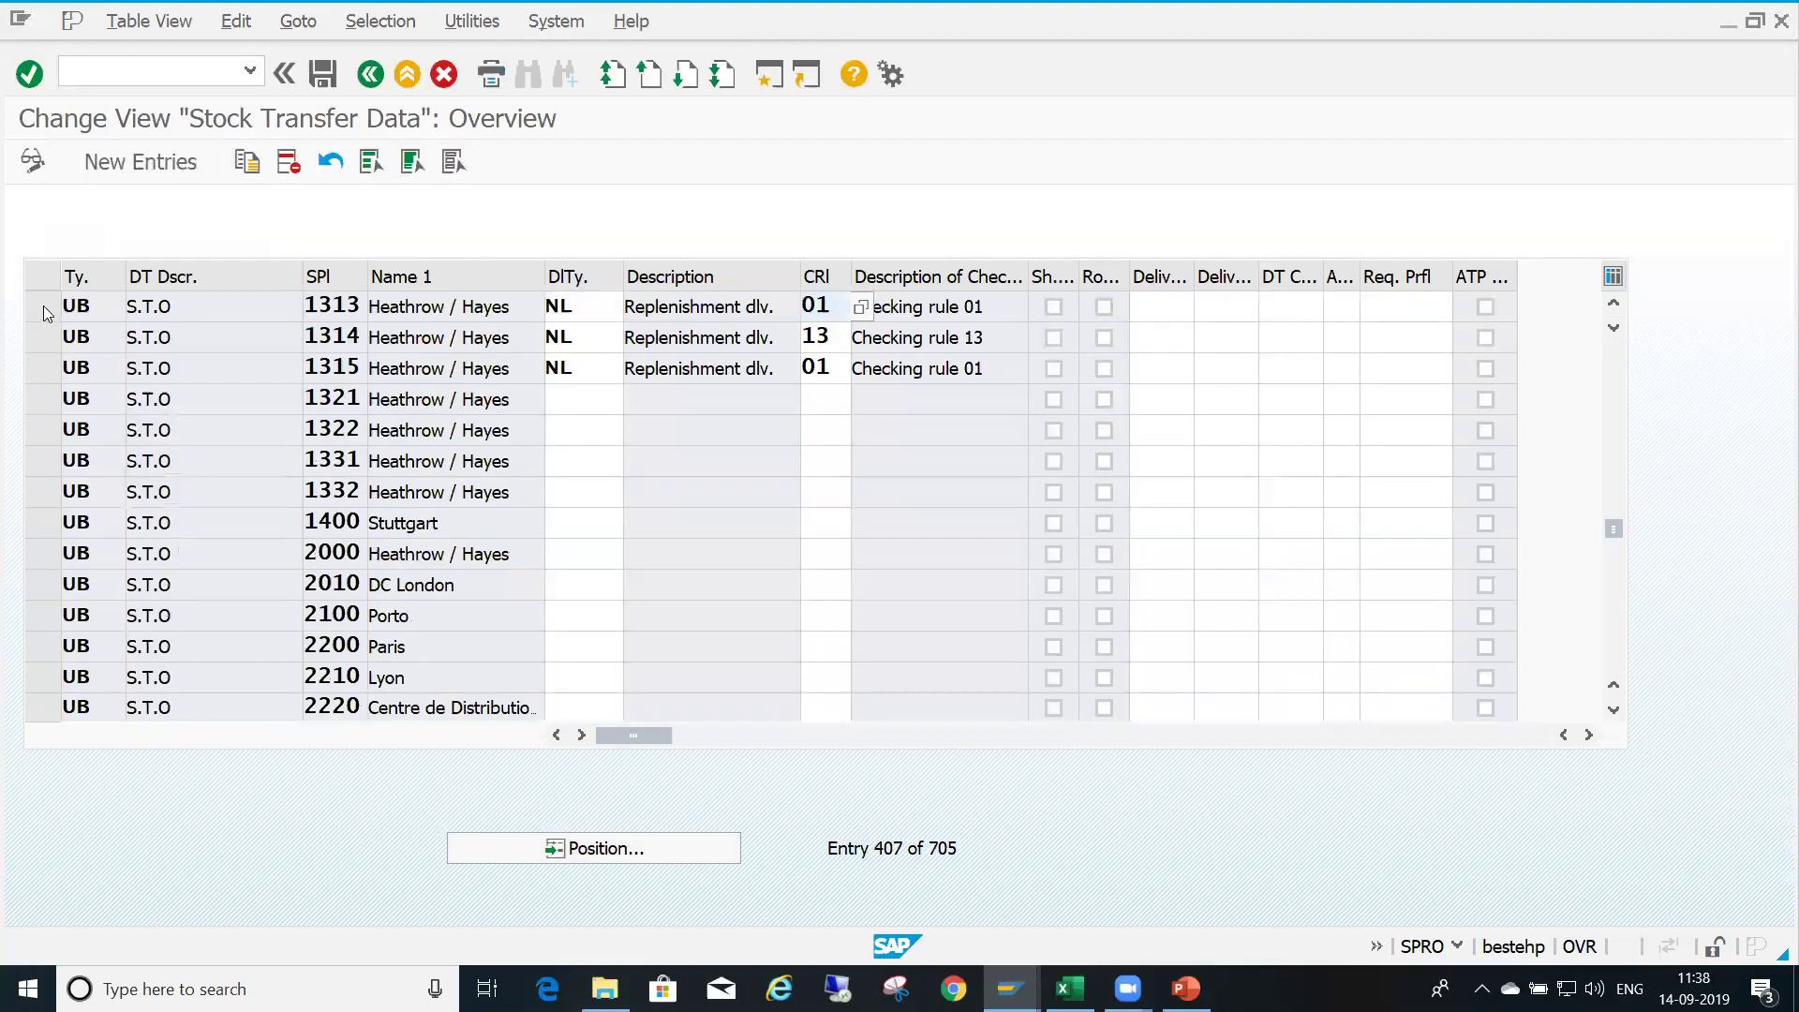
Check the delivery type and checking rule assigned to document type UB for supplying plant 1313
left_click(43, 305)
left_click(248, 316)
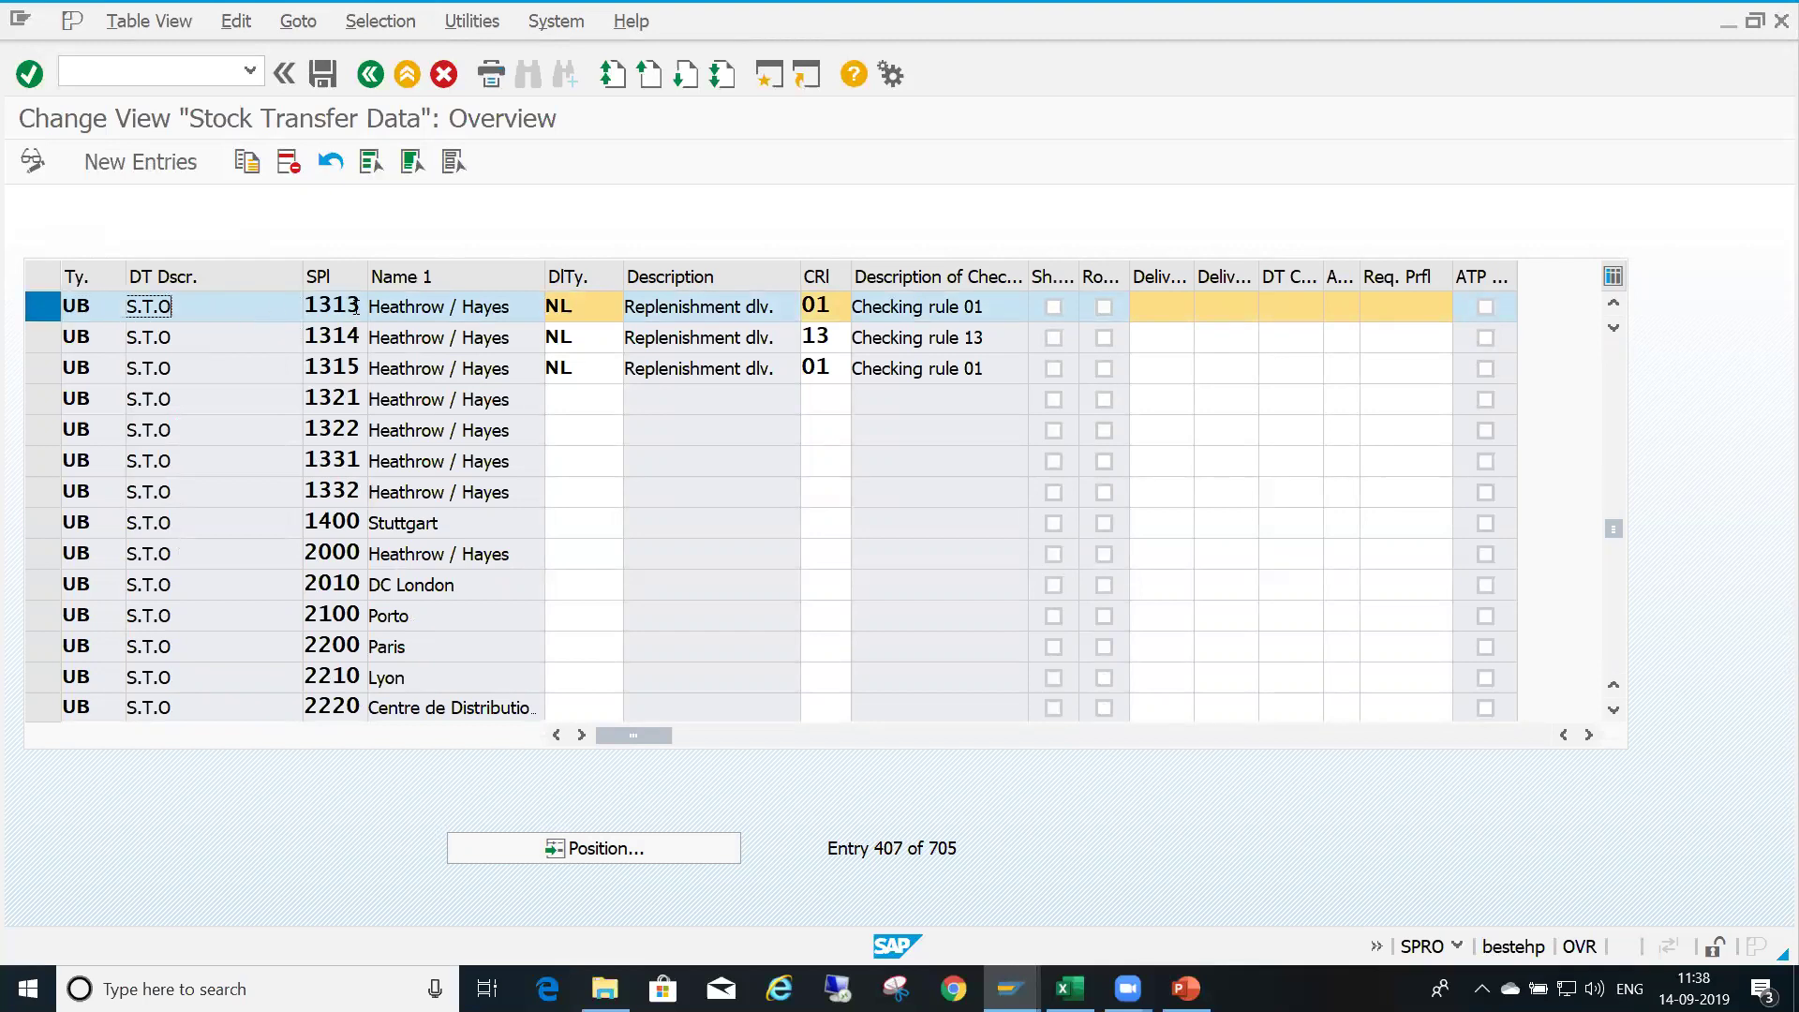
left_click(590, 312)
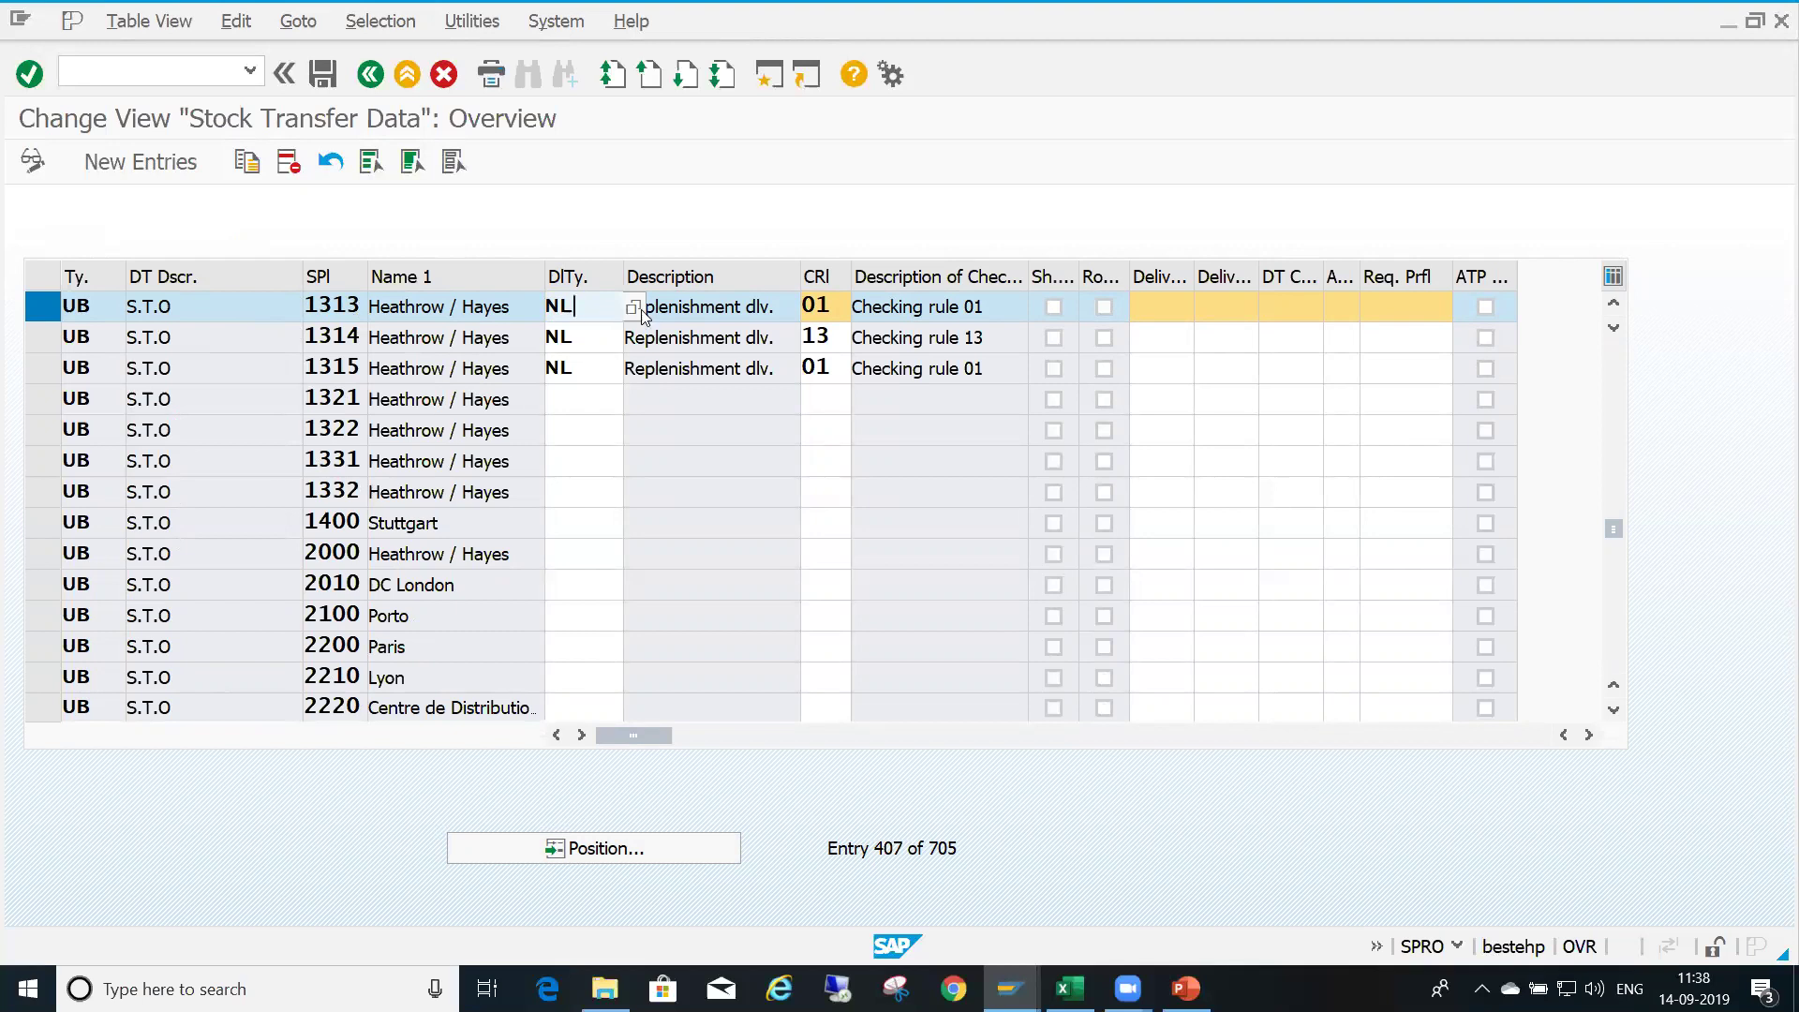
left_click(681, 307)
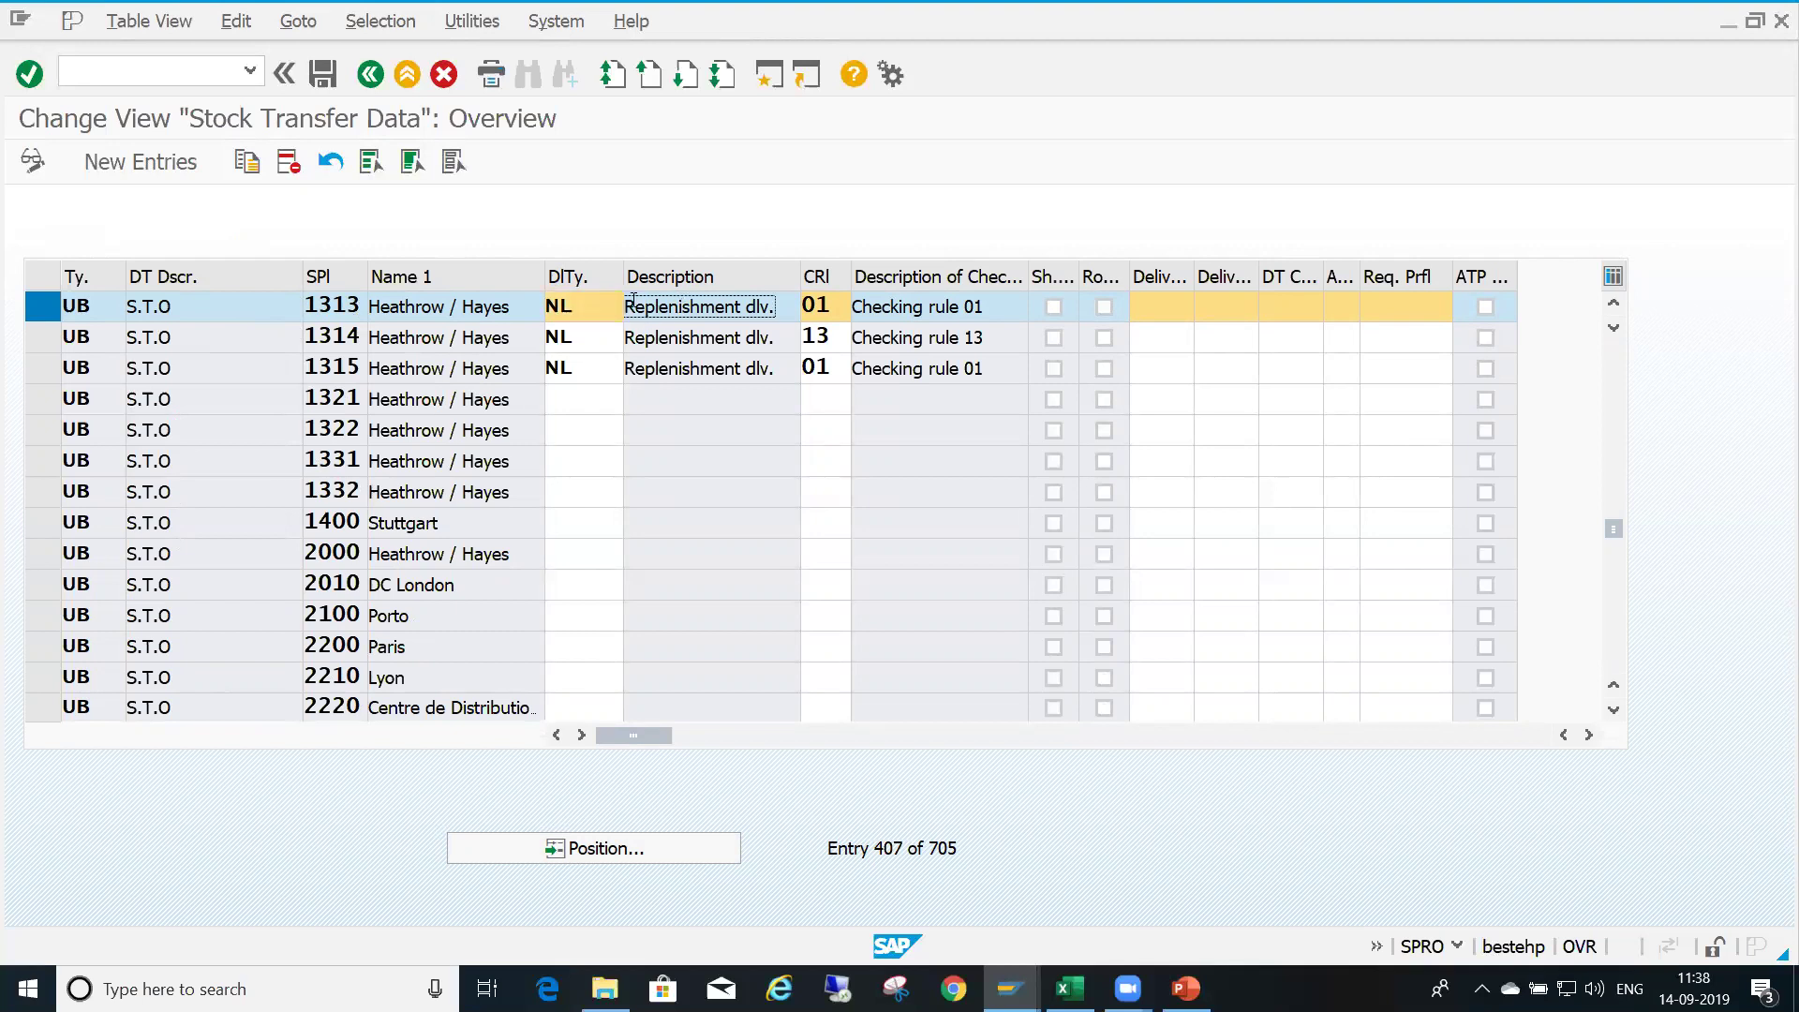
left_click(585, 312)
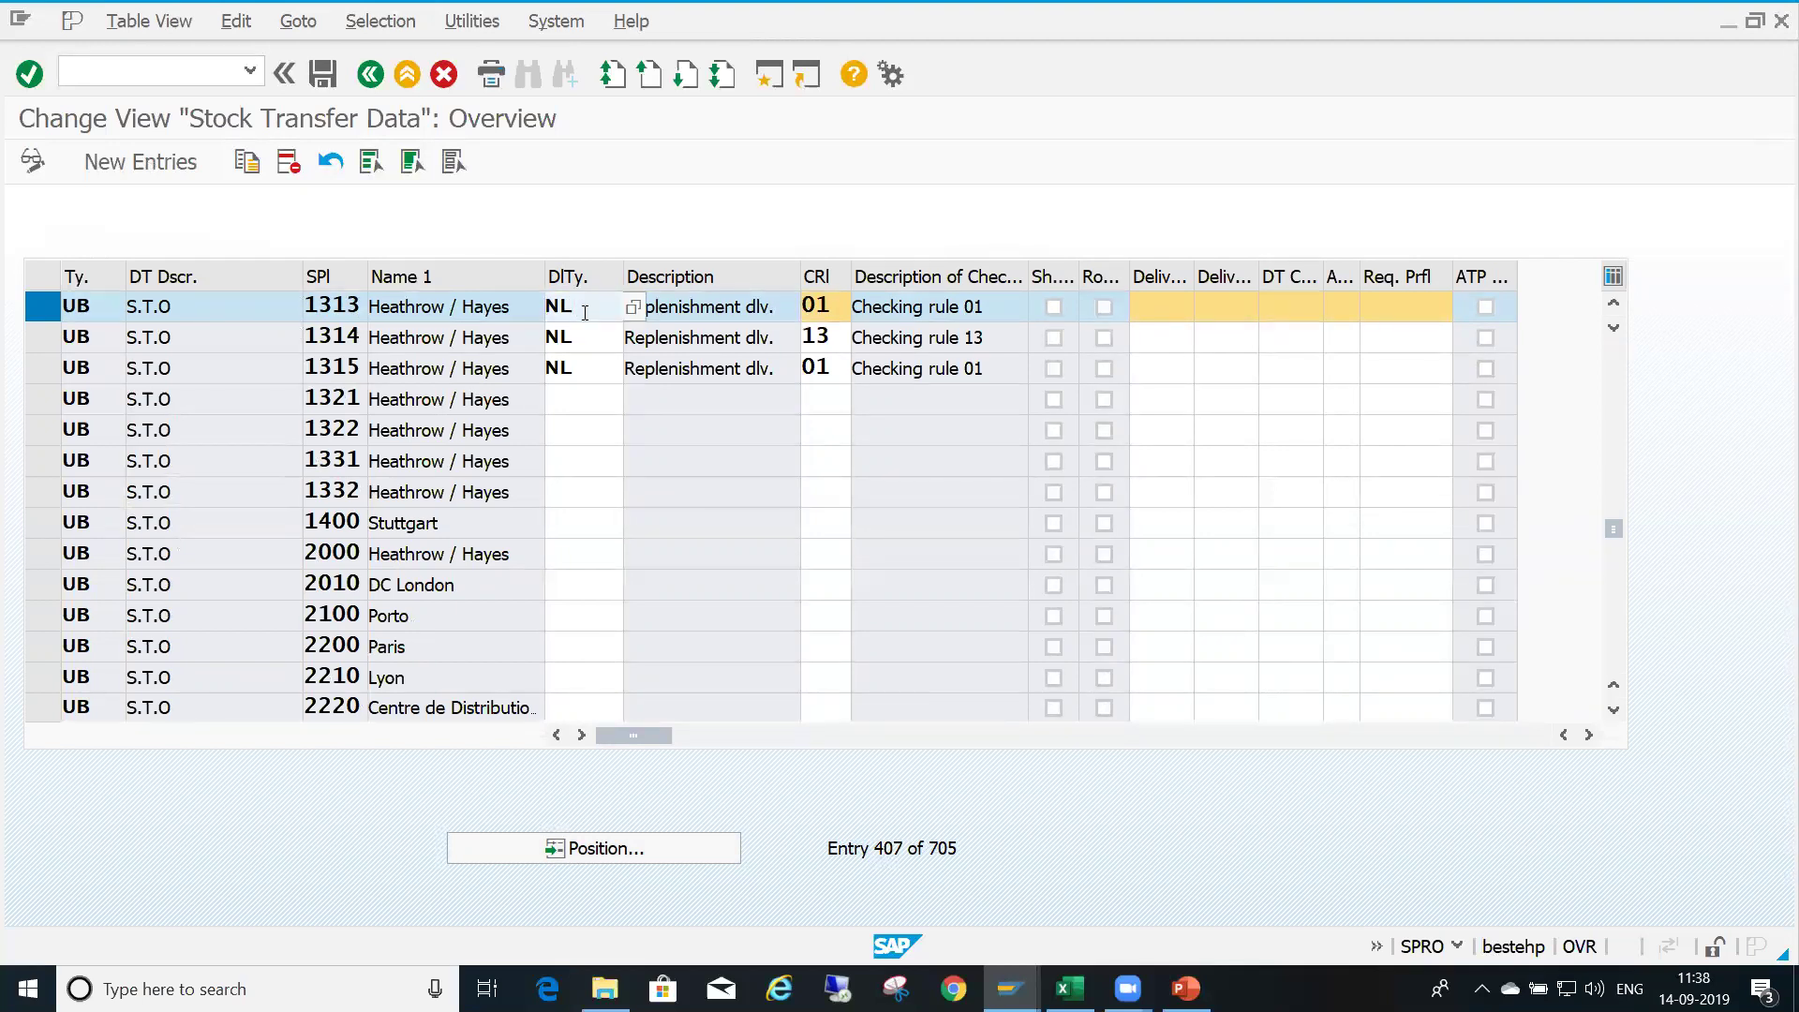
left_click(845, 305)
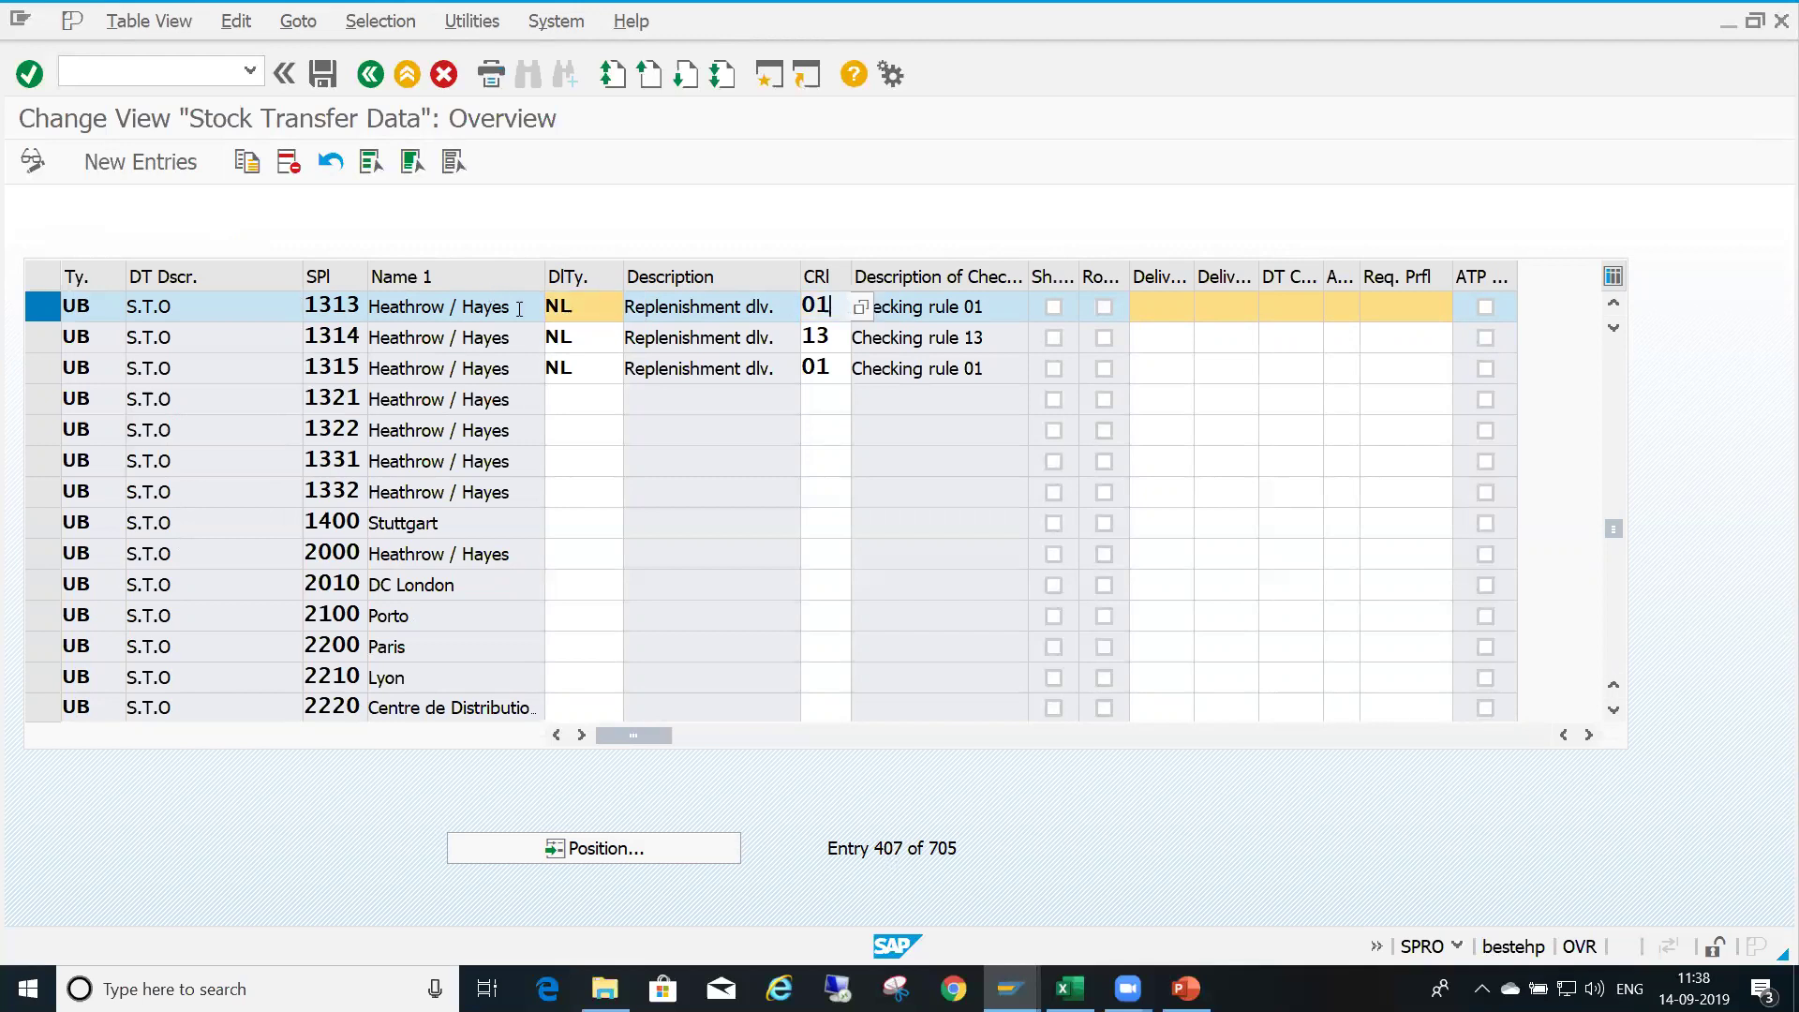
left_click(581, 315)
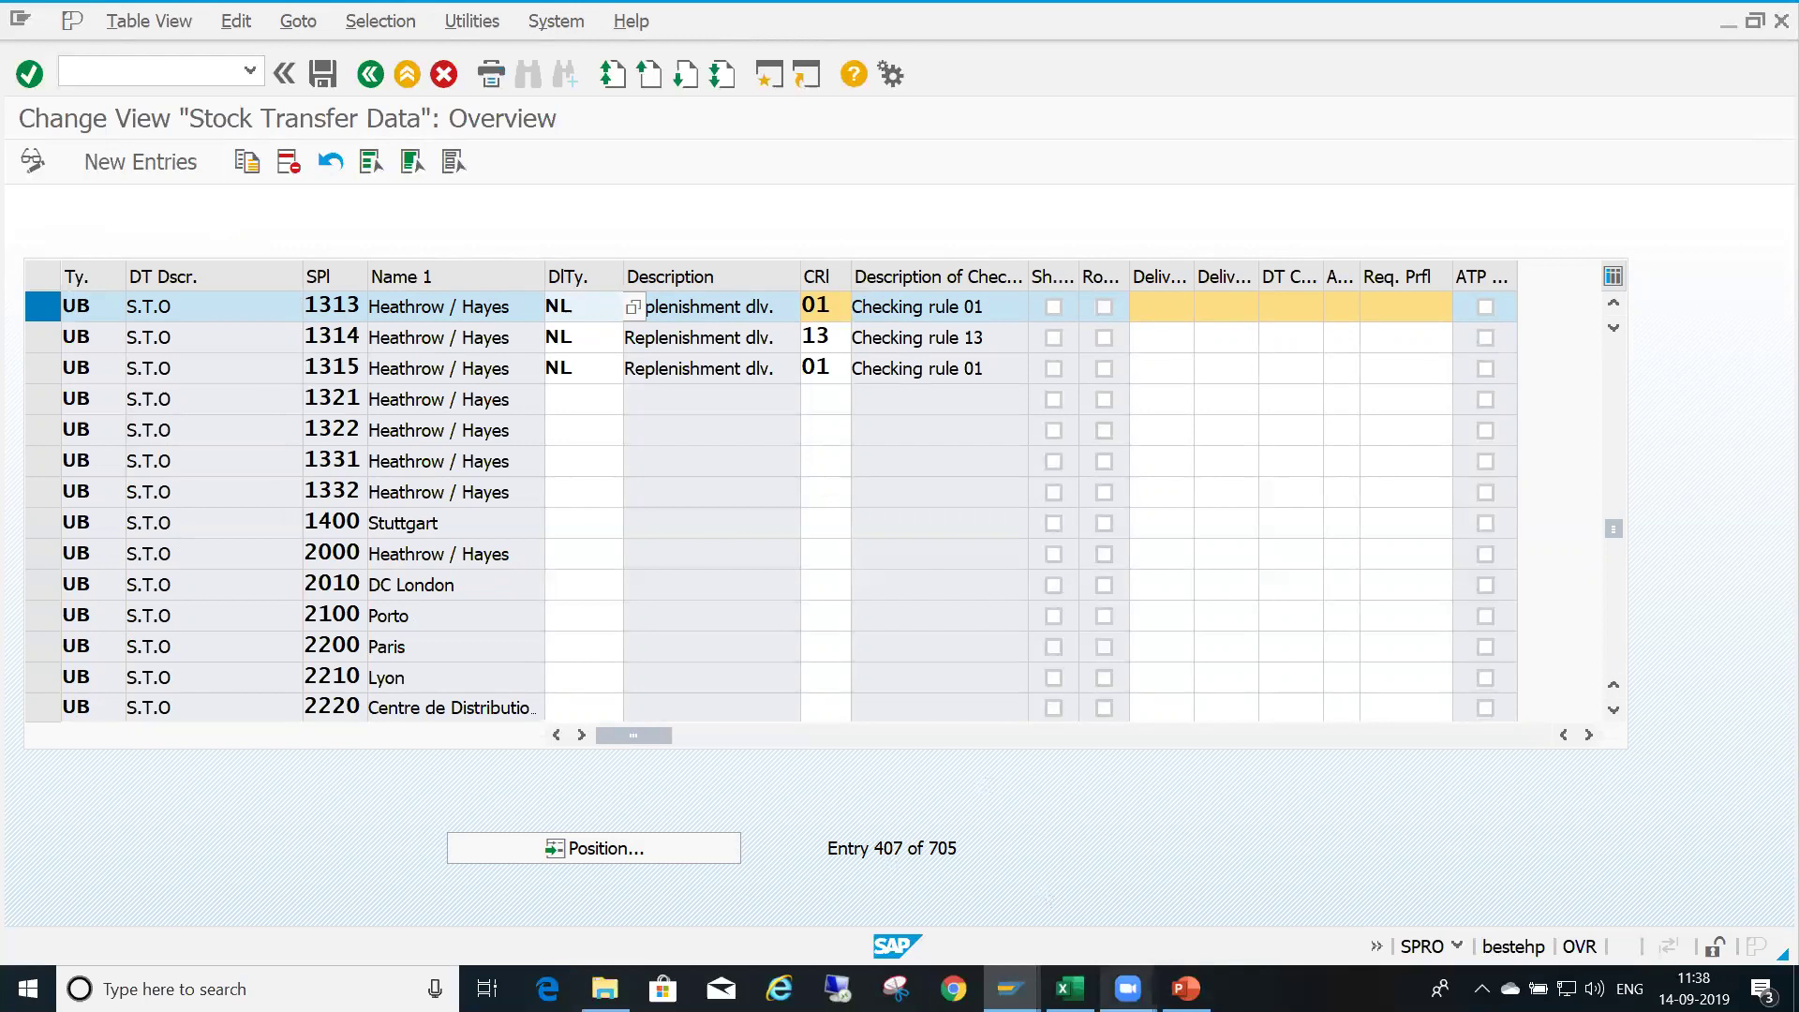
Switch to the PowerPoint slide and review the intra company code diagram with company code 1313, supplying plant 1313 and receiving plant 1315
left_click(1186, 988)
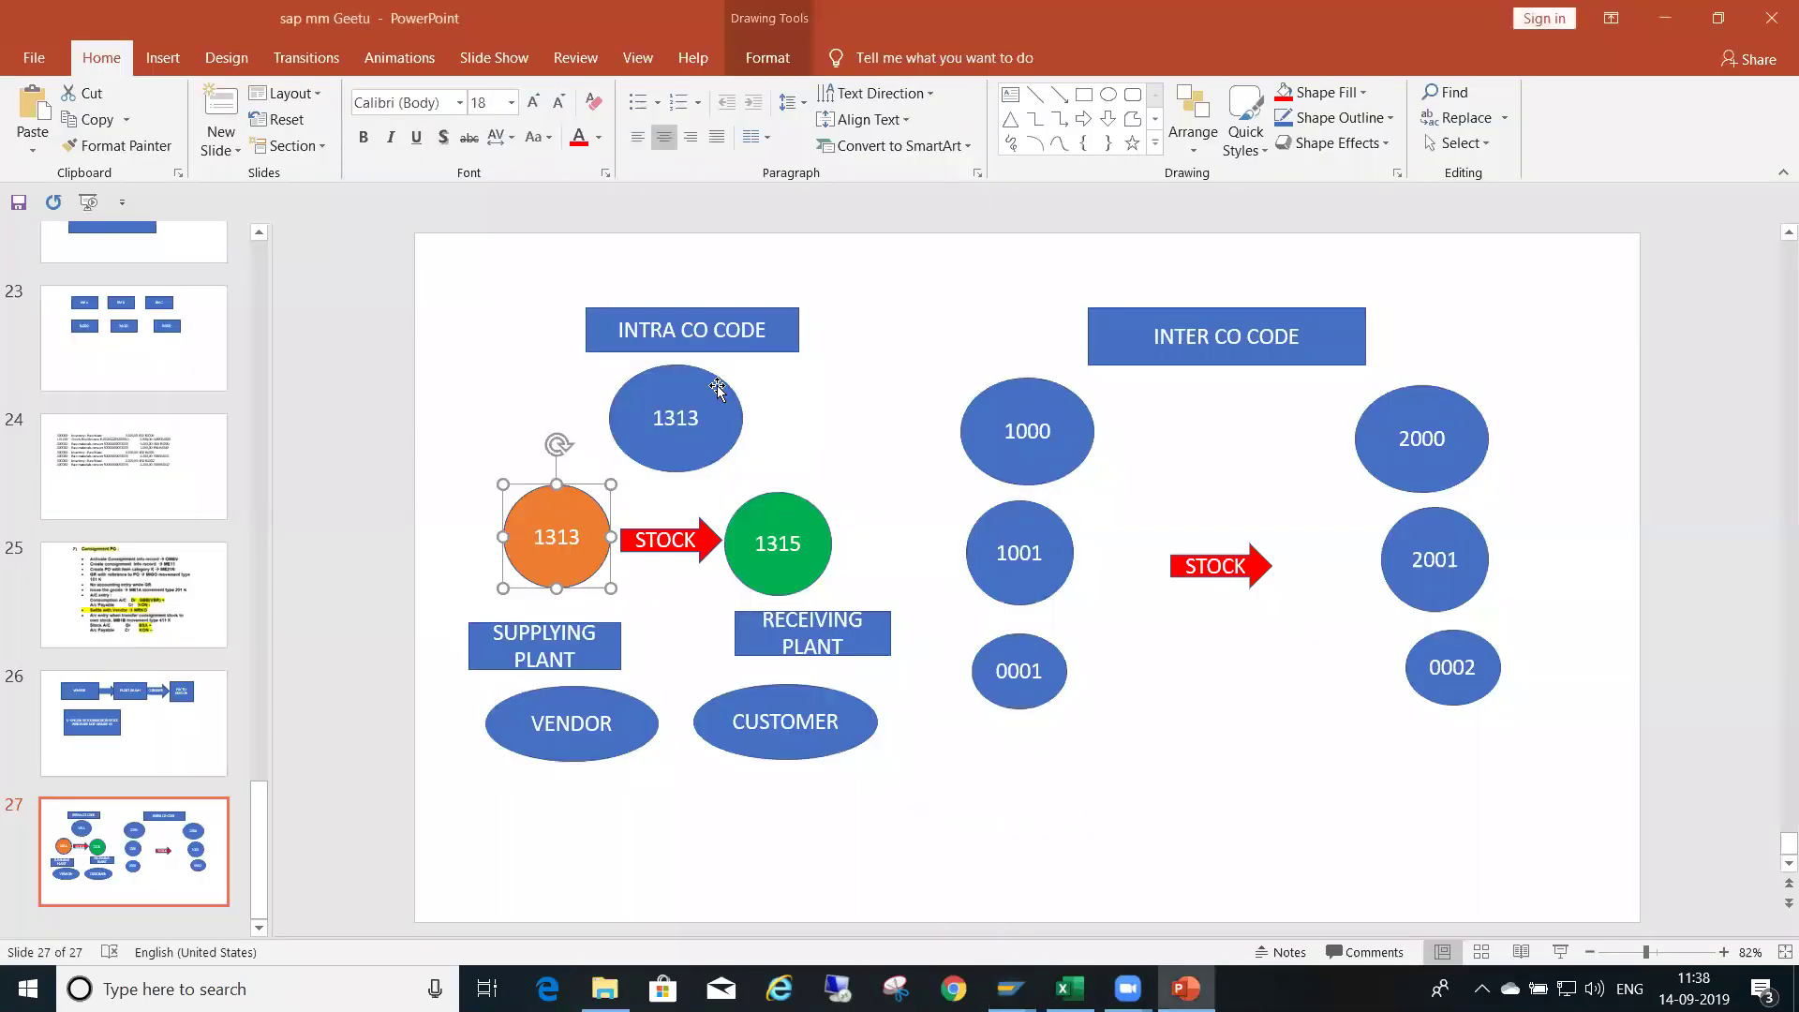
left_click(759, 342)
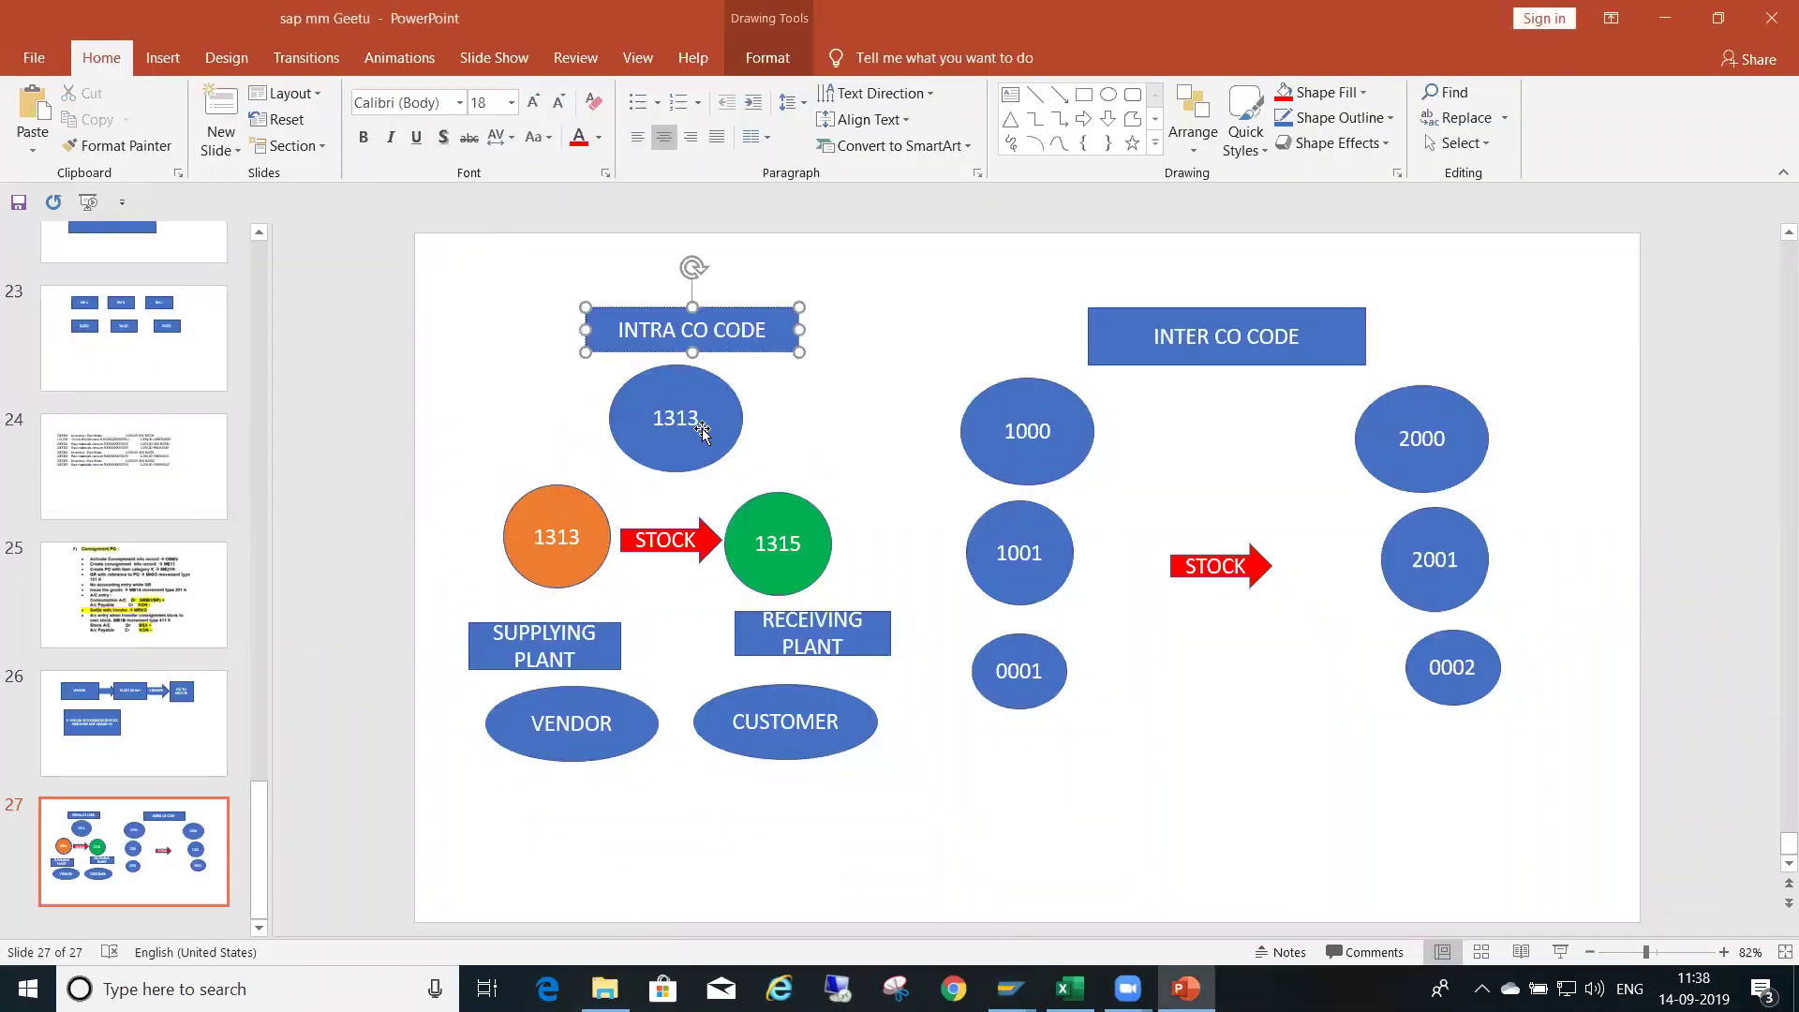
left_click(682, 419)
left_click(592, 523)
left_click(750, 555)
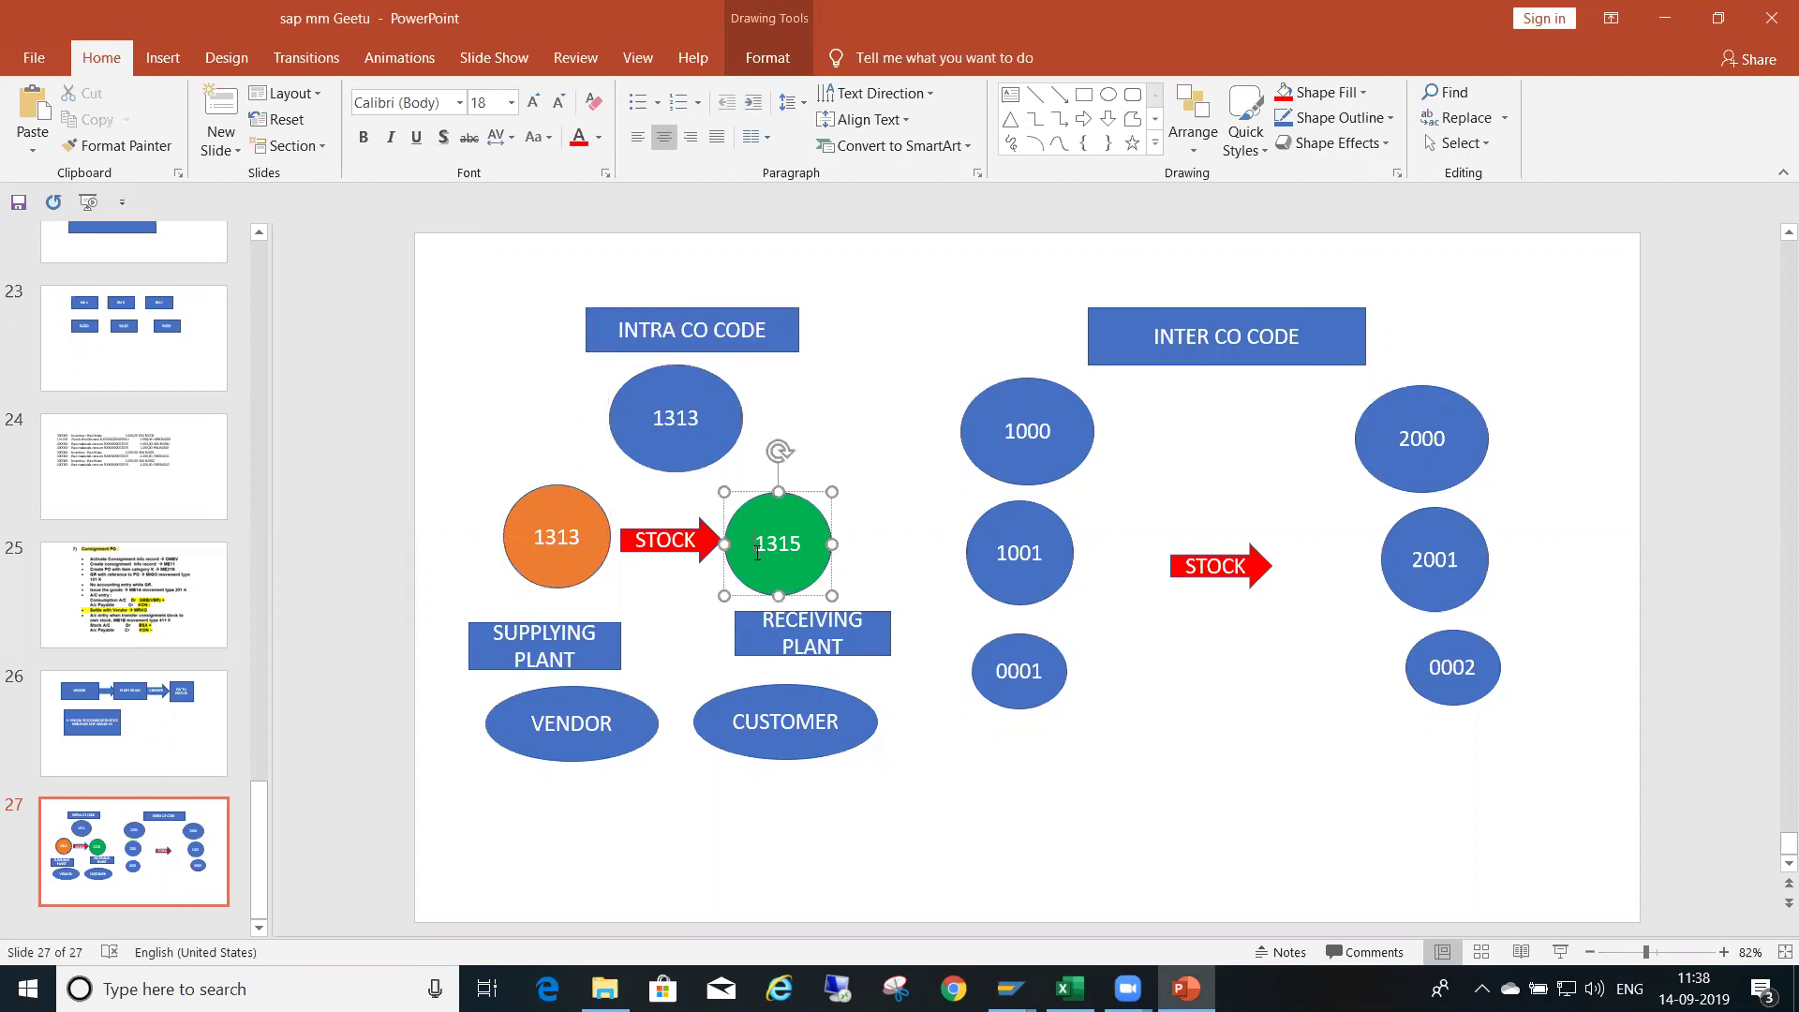
left_click(668, 438)
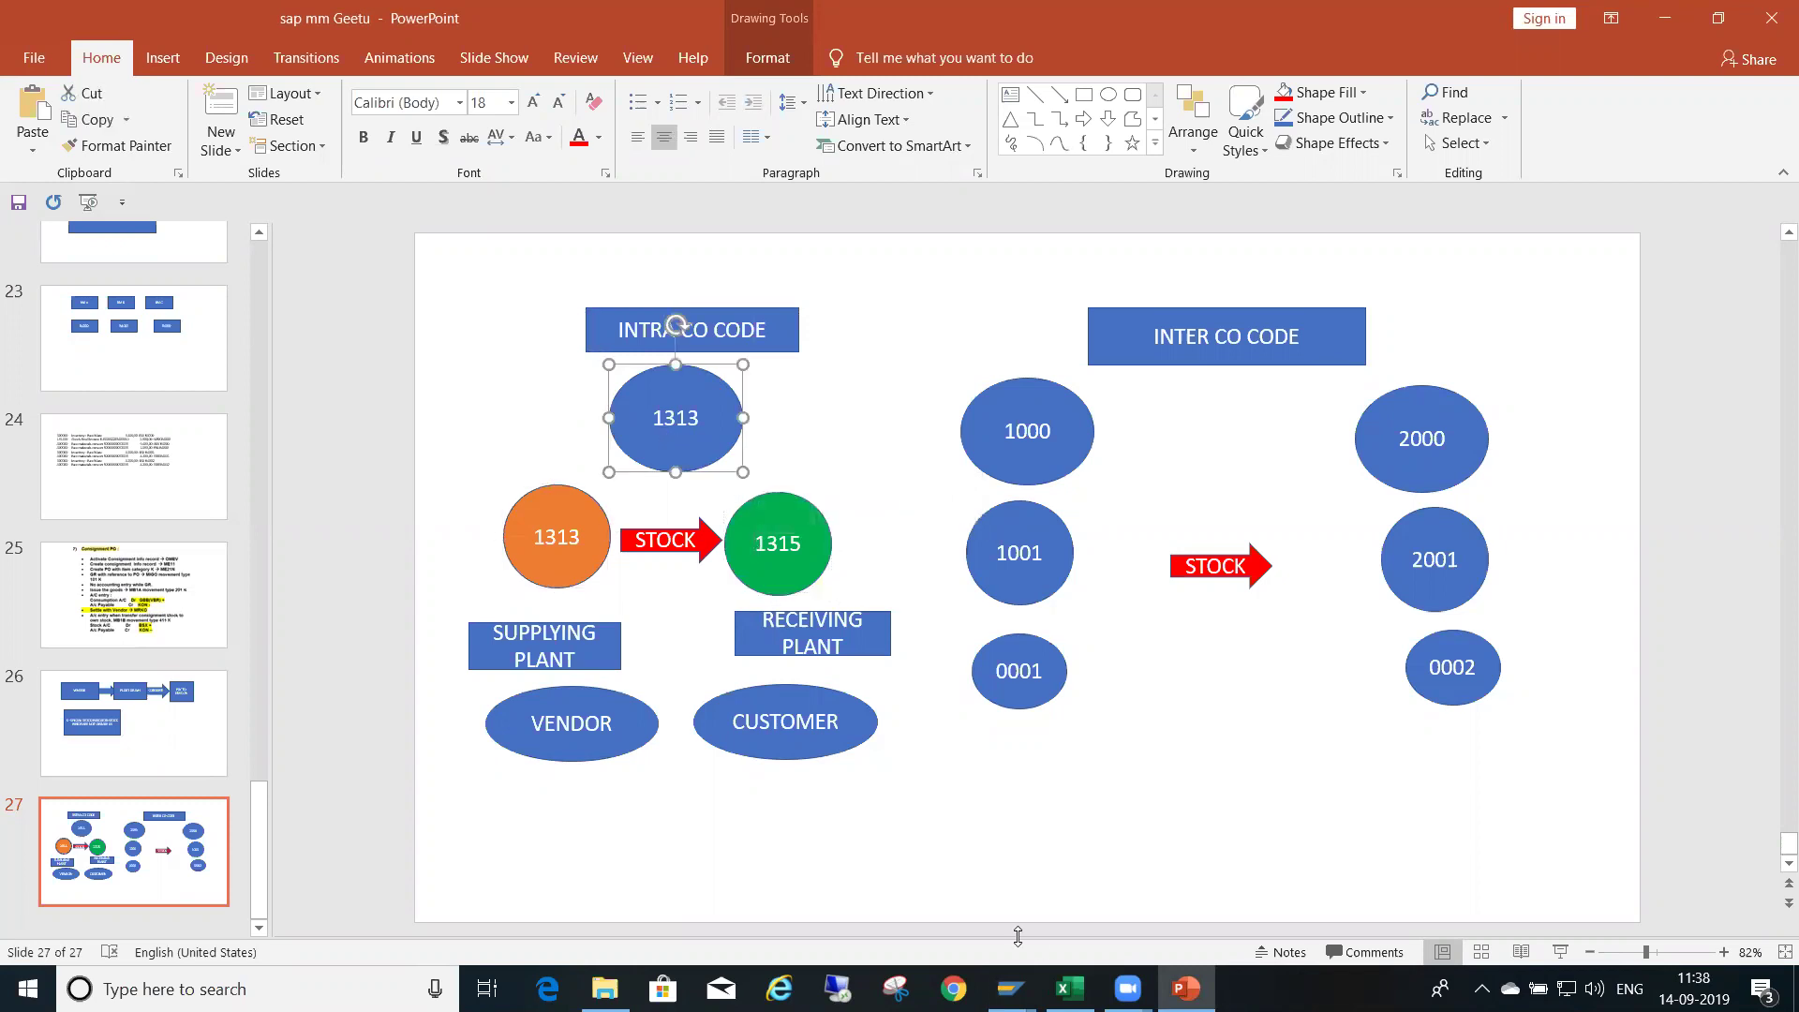
Return to the SAP stock transfer data session and recheck the delivery type of the UB entry for plant 1313
mouse_move(1010, 988)
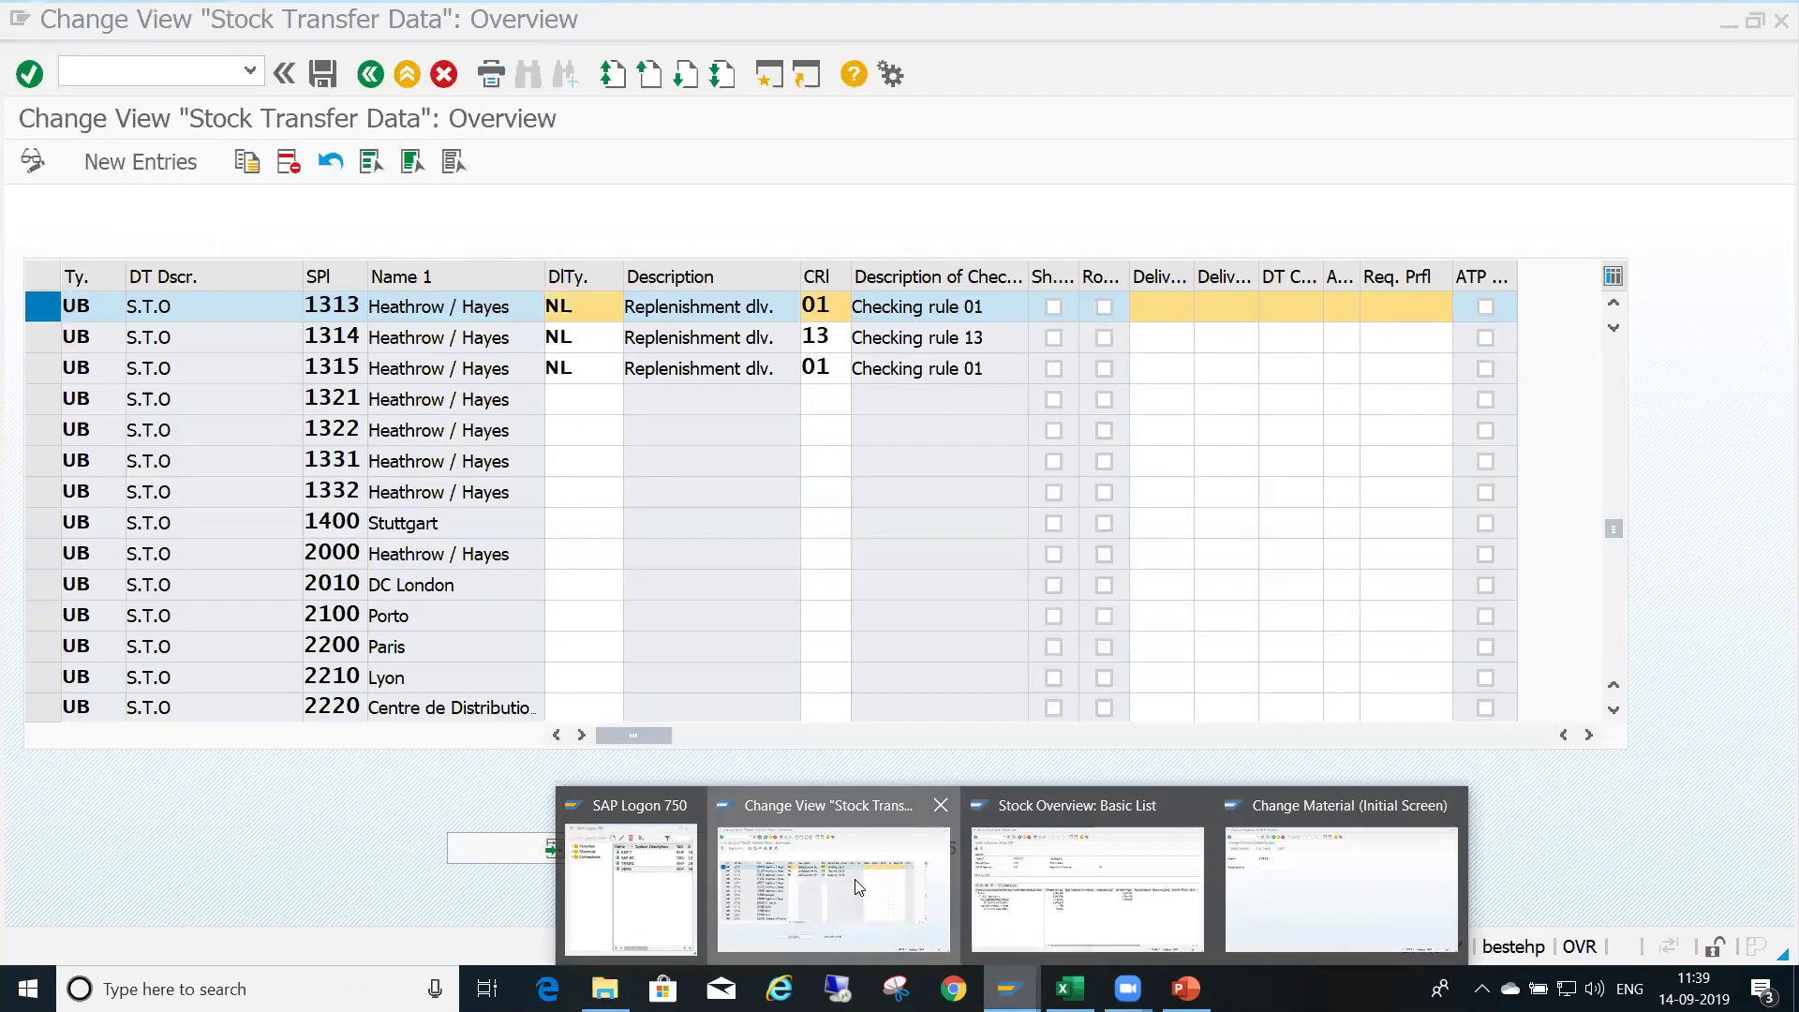
left_click(855, 879)
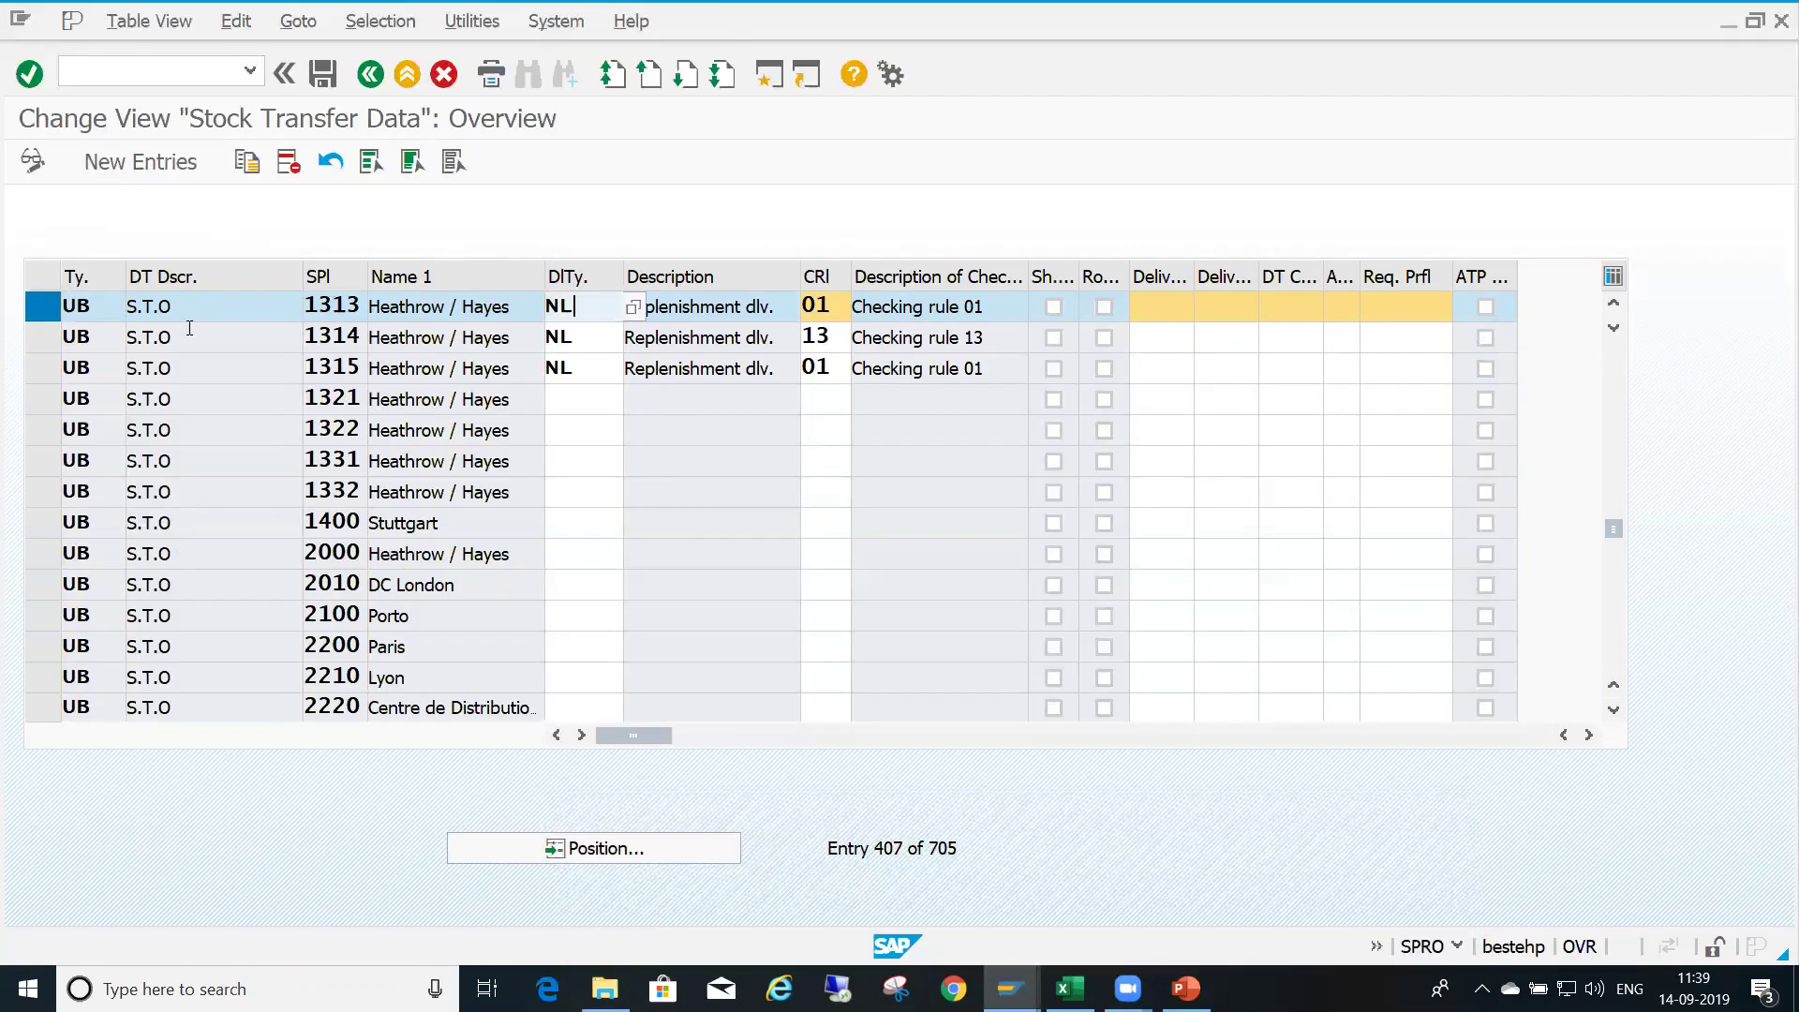
left_click(43, 305)
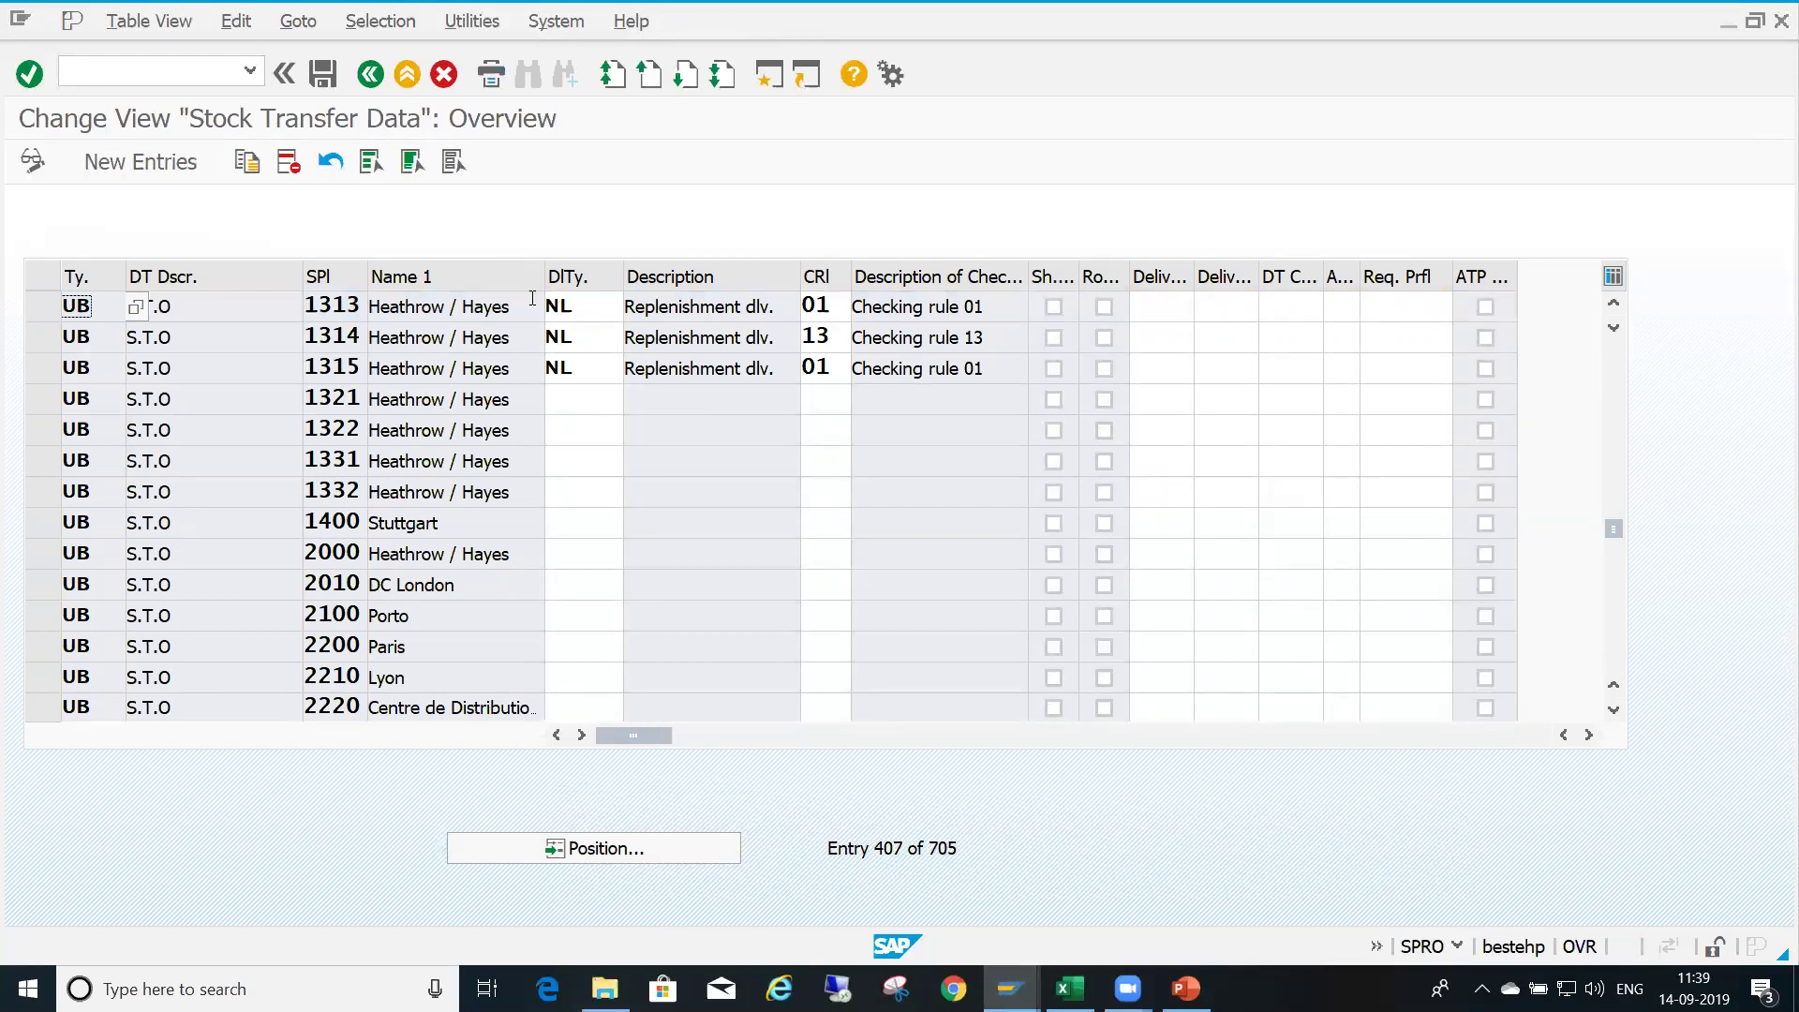
left_click(591, 311)
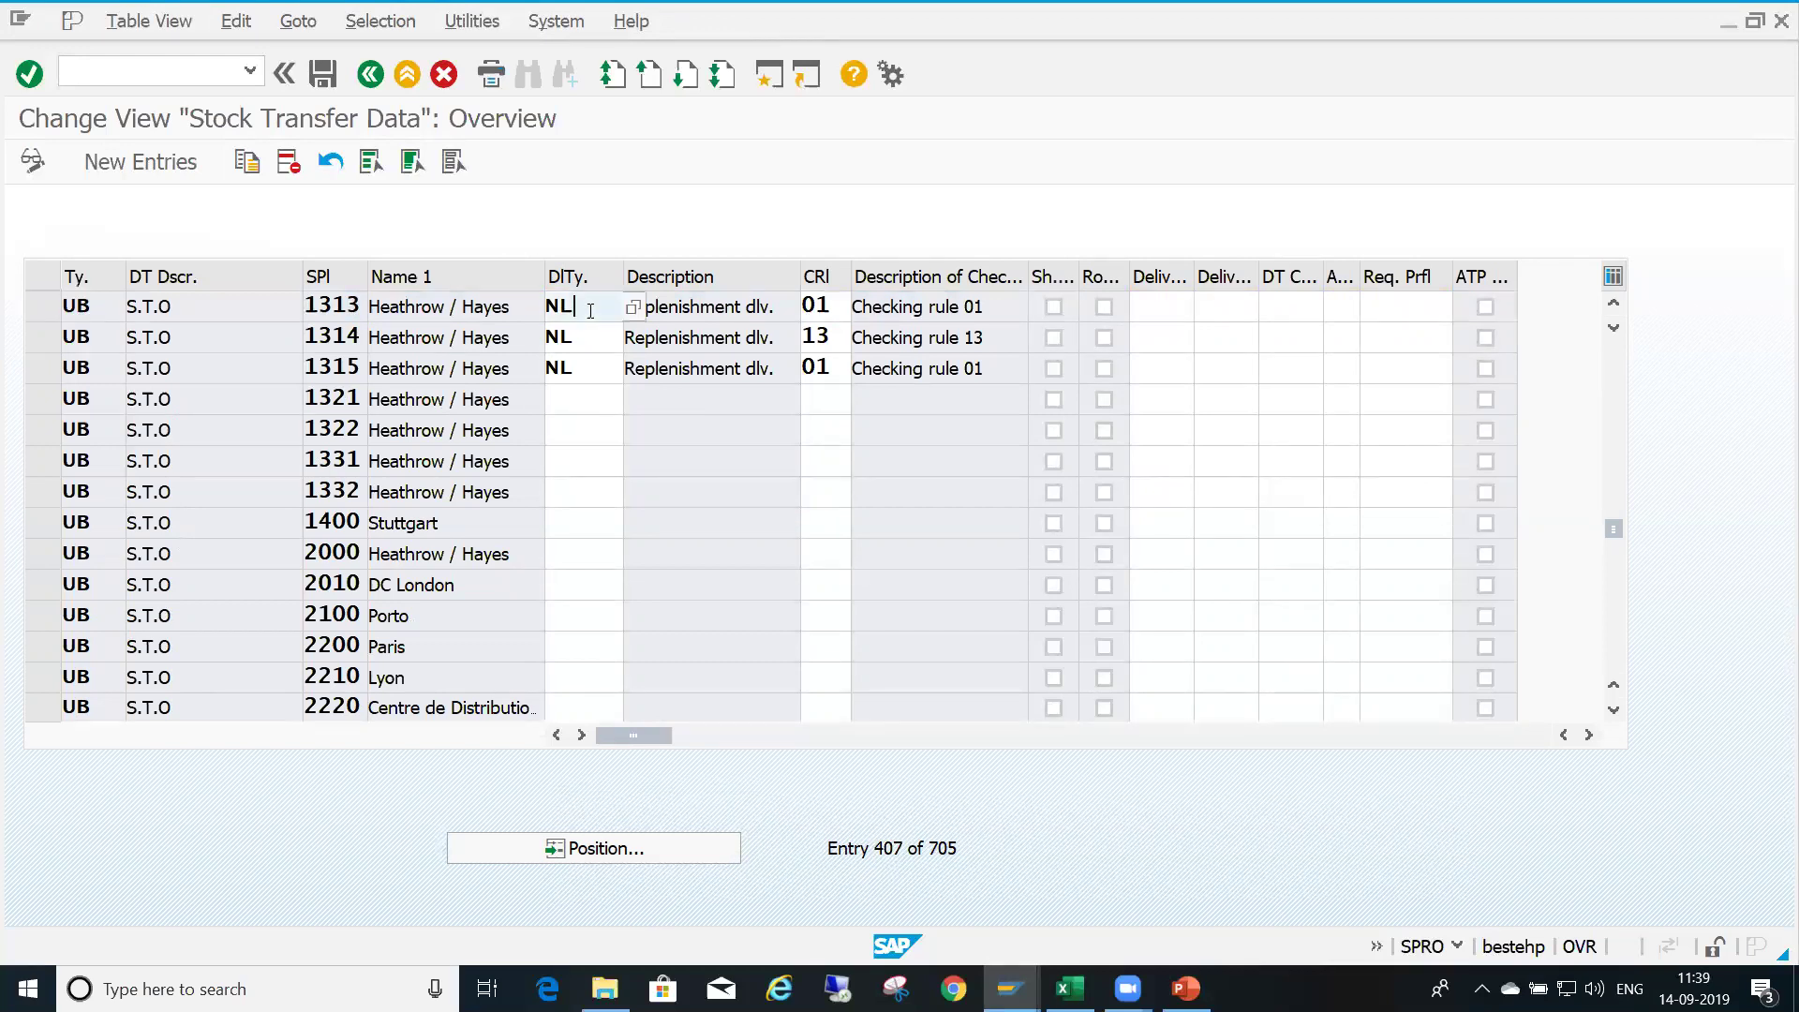
Leave the stock transfer data view and open the Assign Document Type, One-Step Procedure, Underdelivery Tolerance activity
left_click(375, 80)
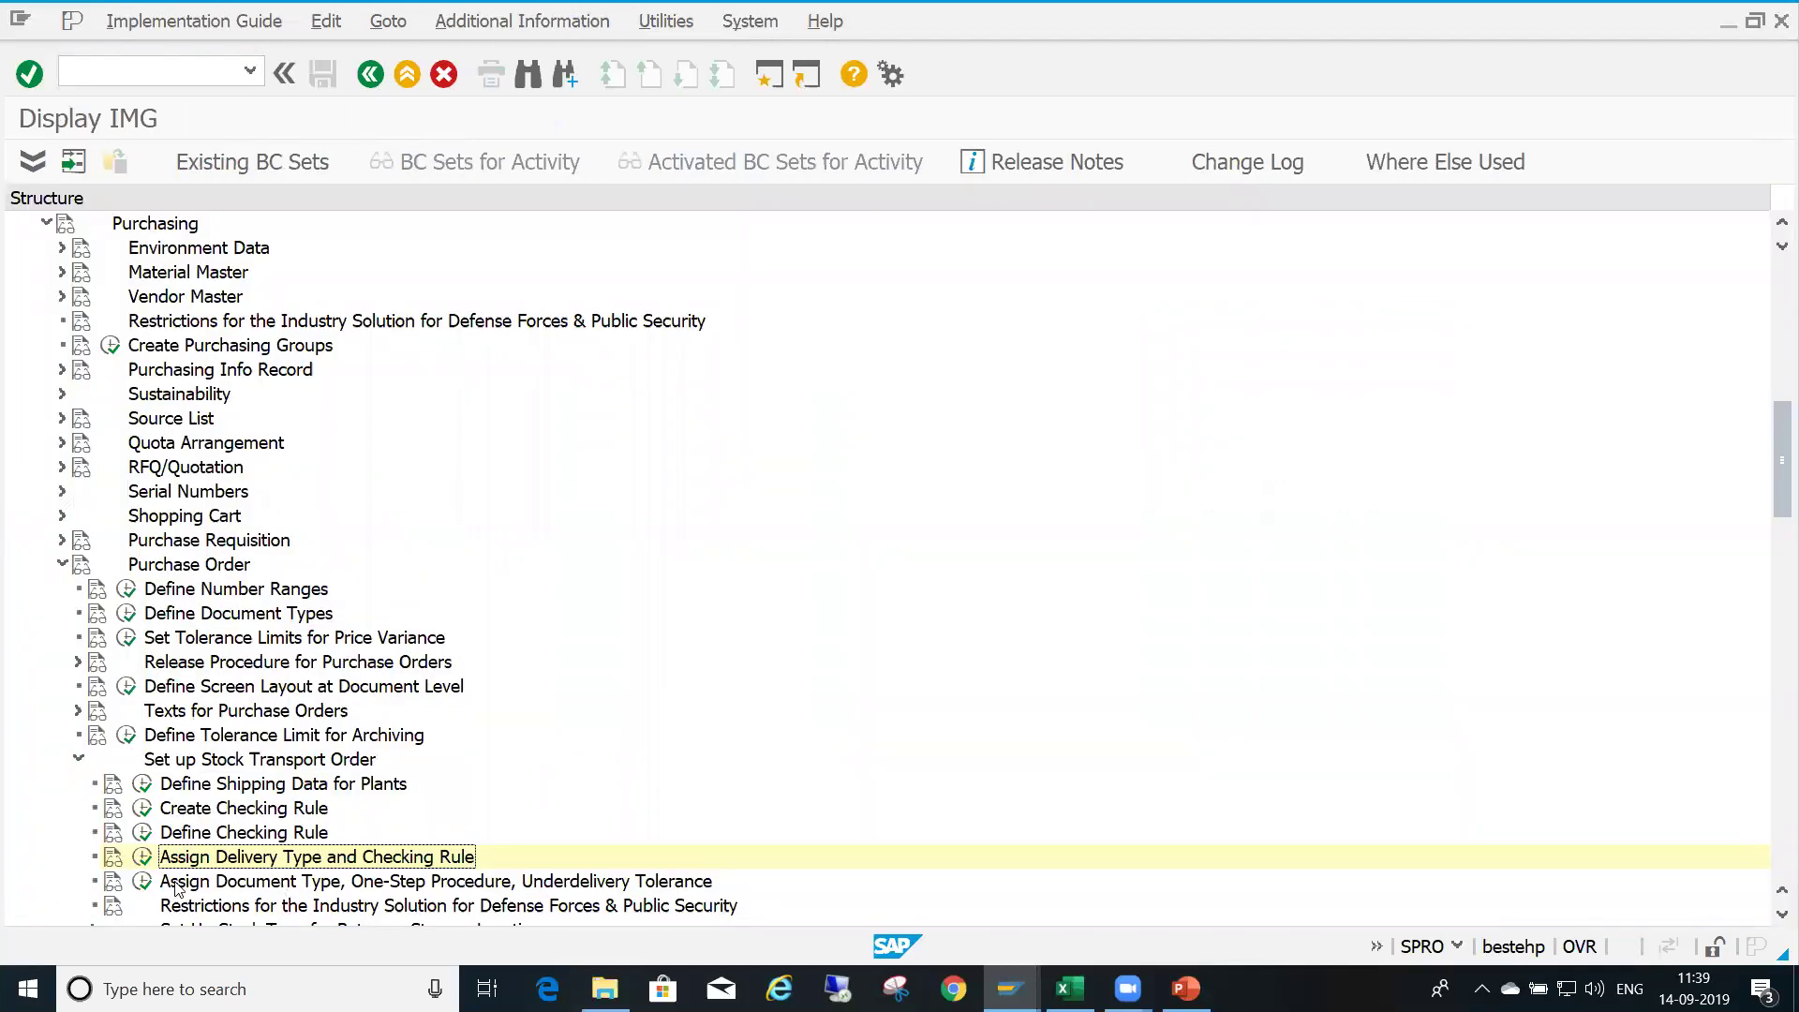
left_click(270, 883)
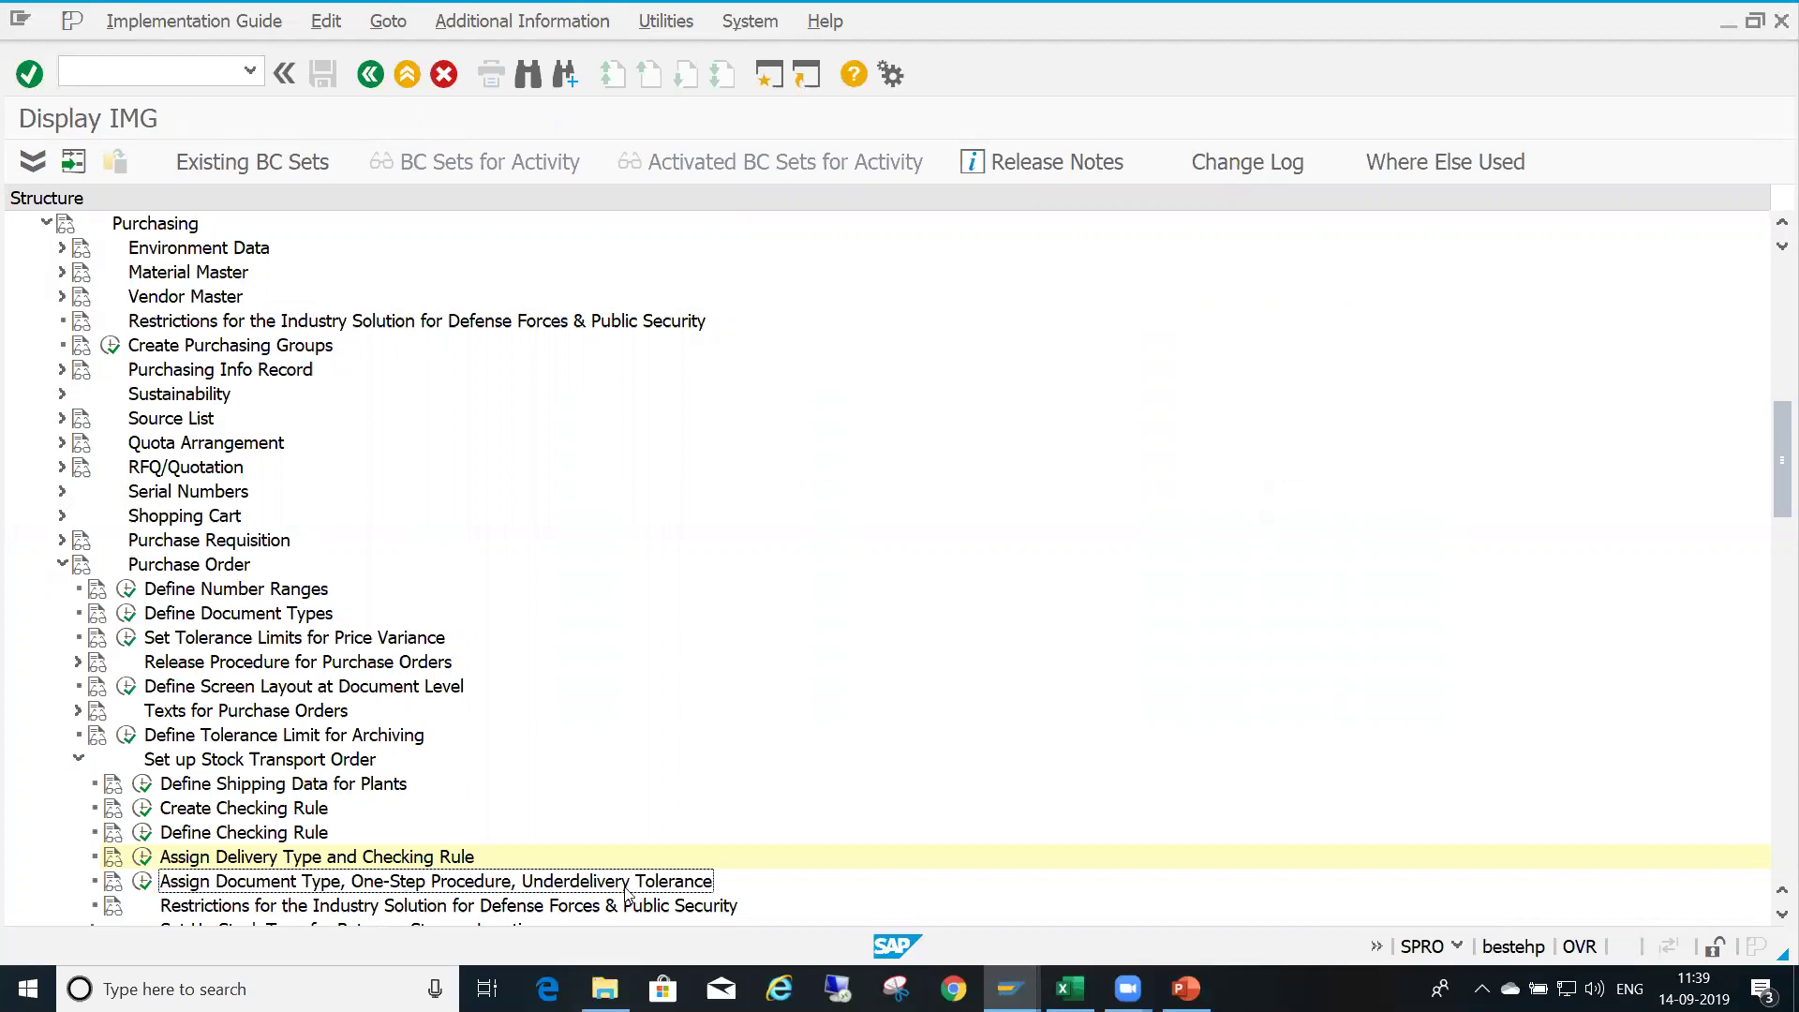
left_click(143, 881)
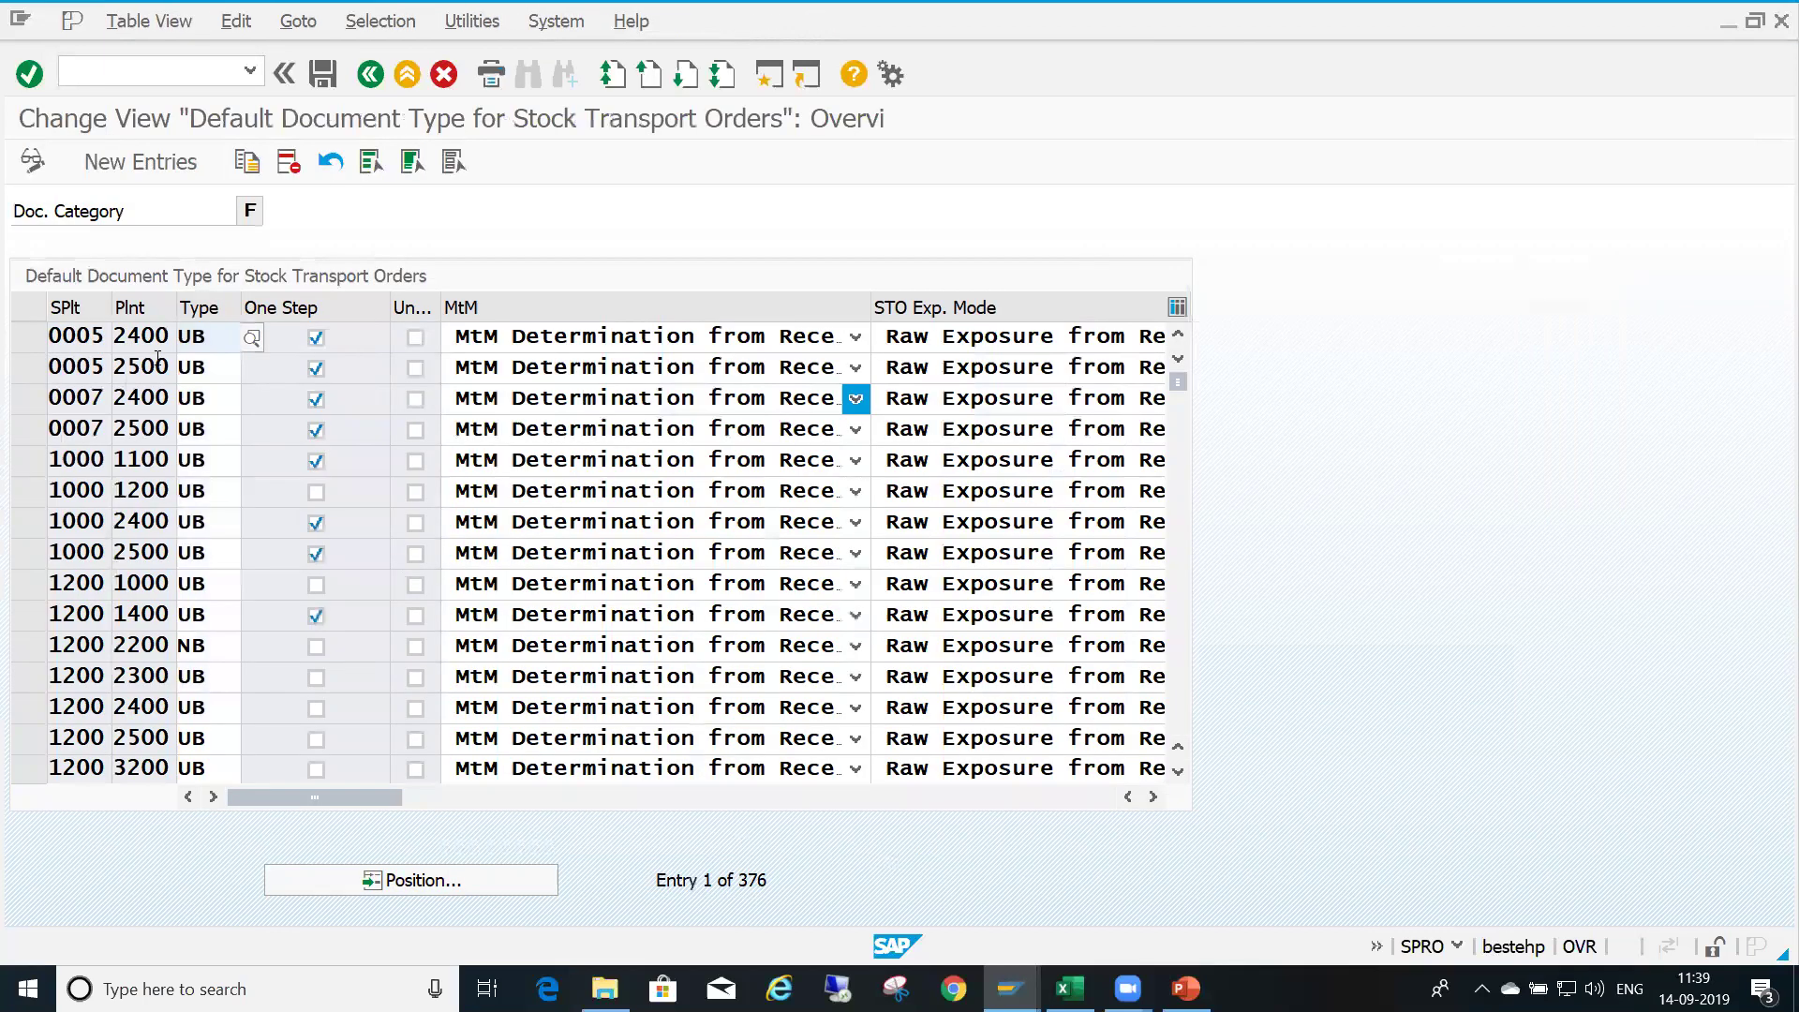
Position the default document type list at supplying plant 1313 and receiving plant 1315
left_click(361, 886)
type("1313")
key("Tab")
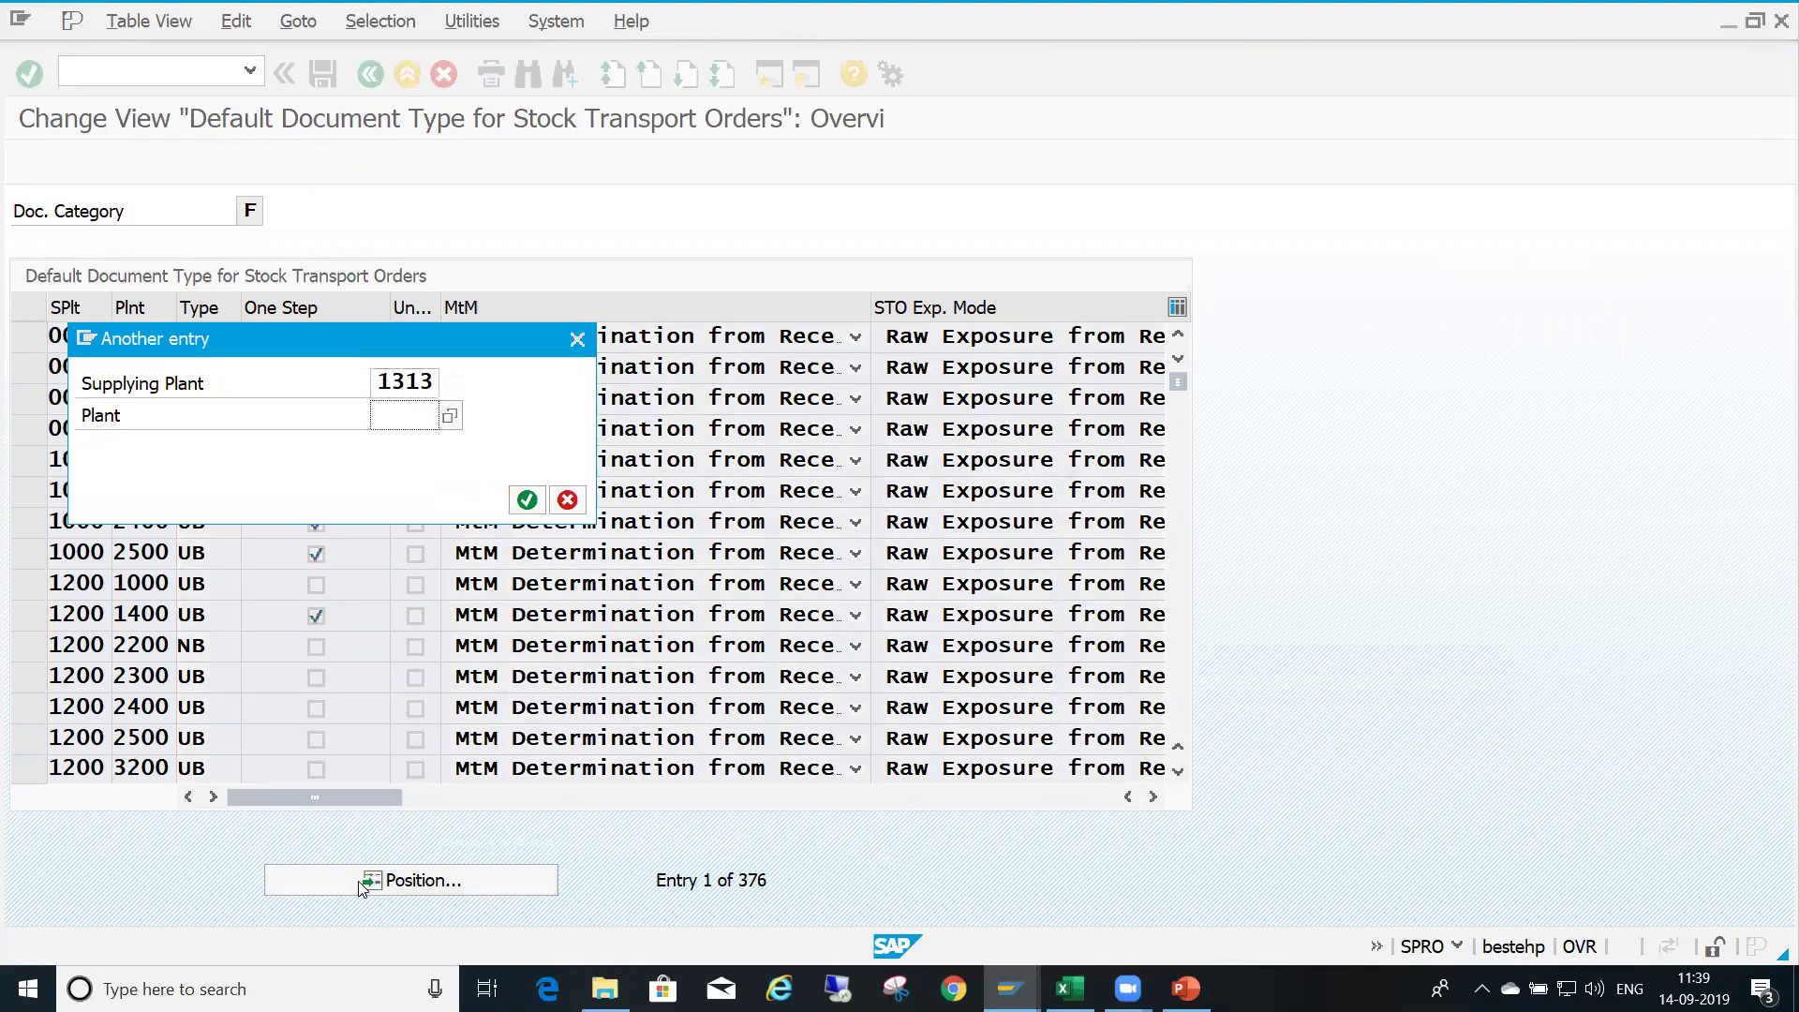
type("131")
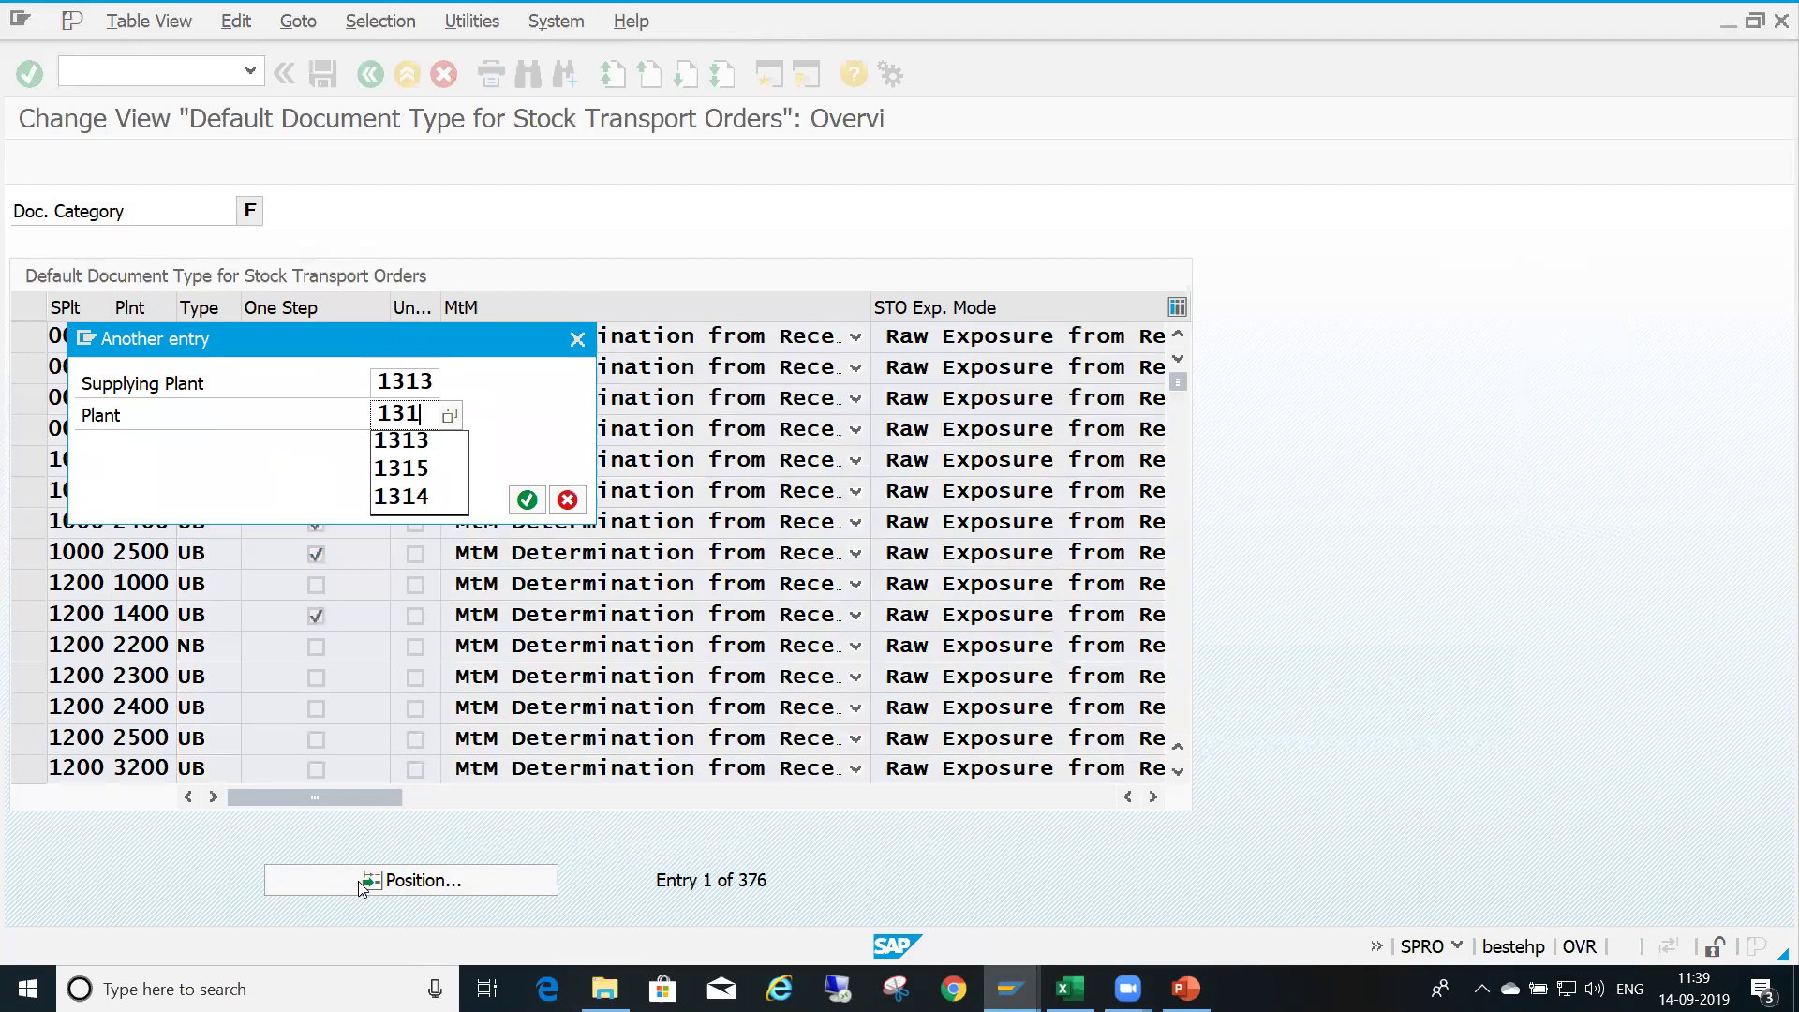
type("5")
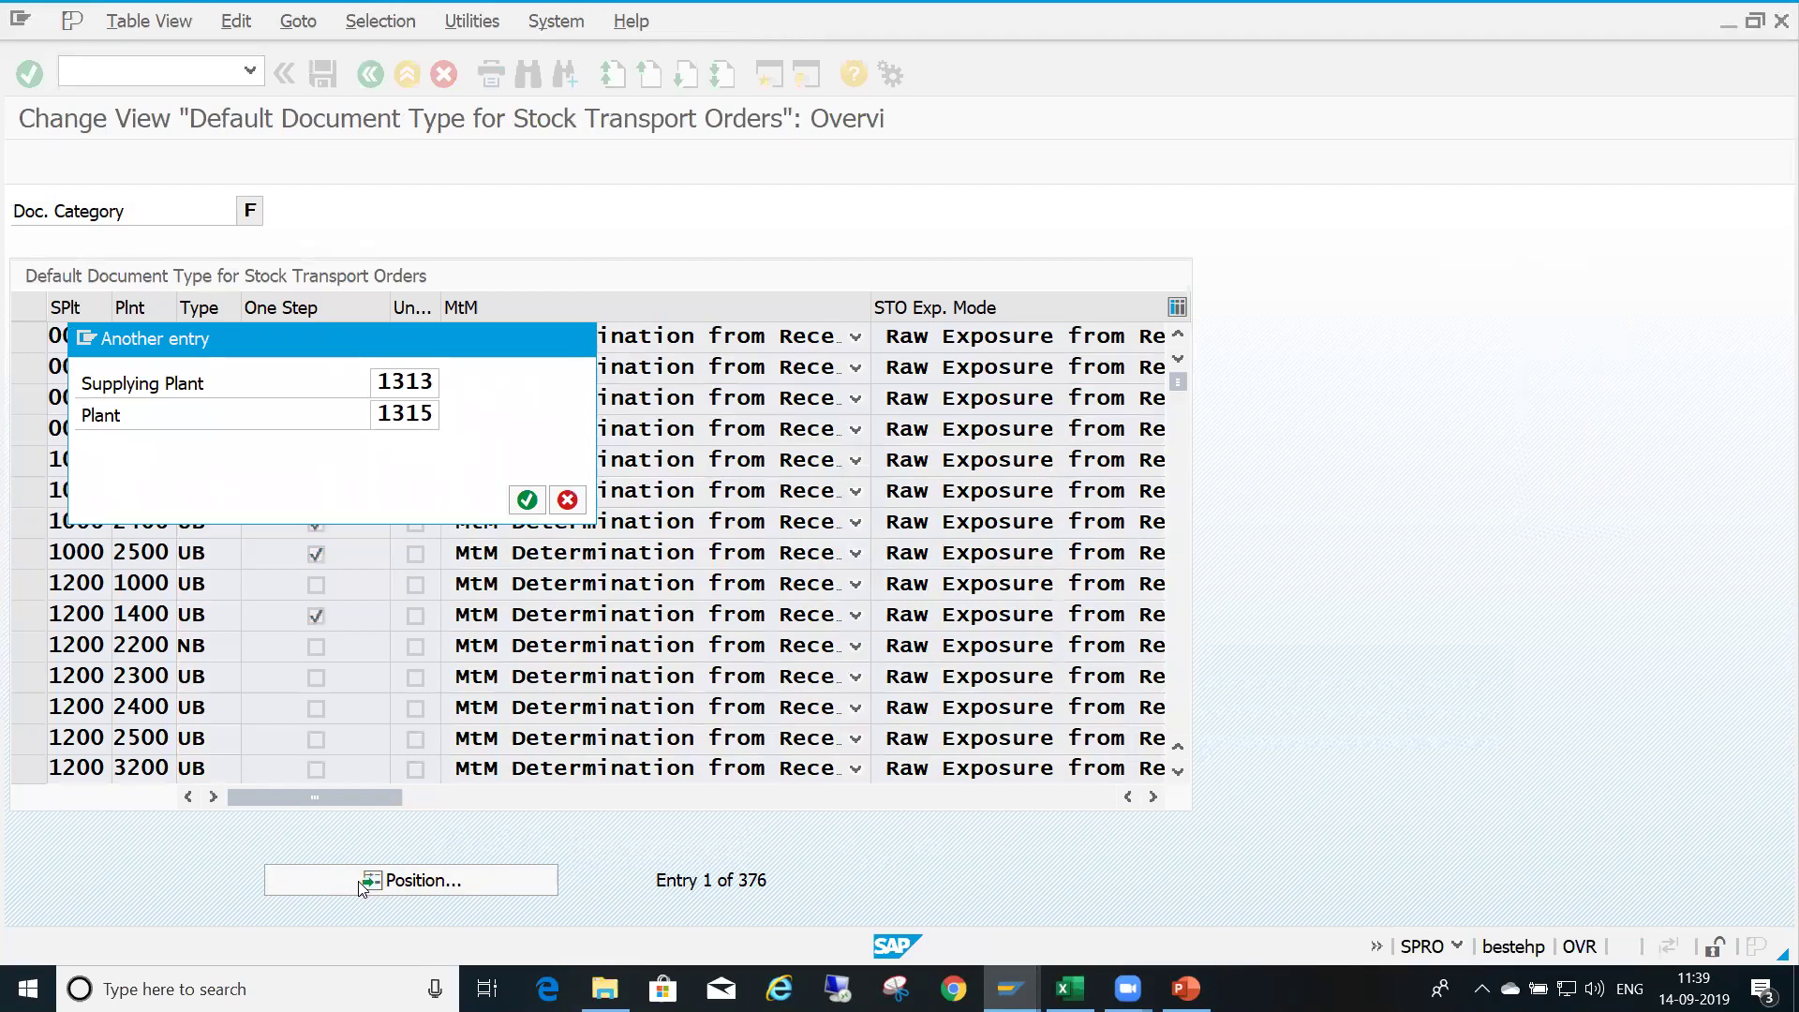
key("Return")
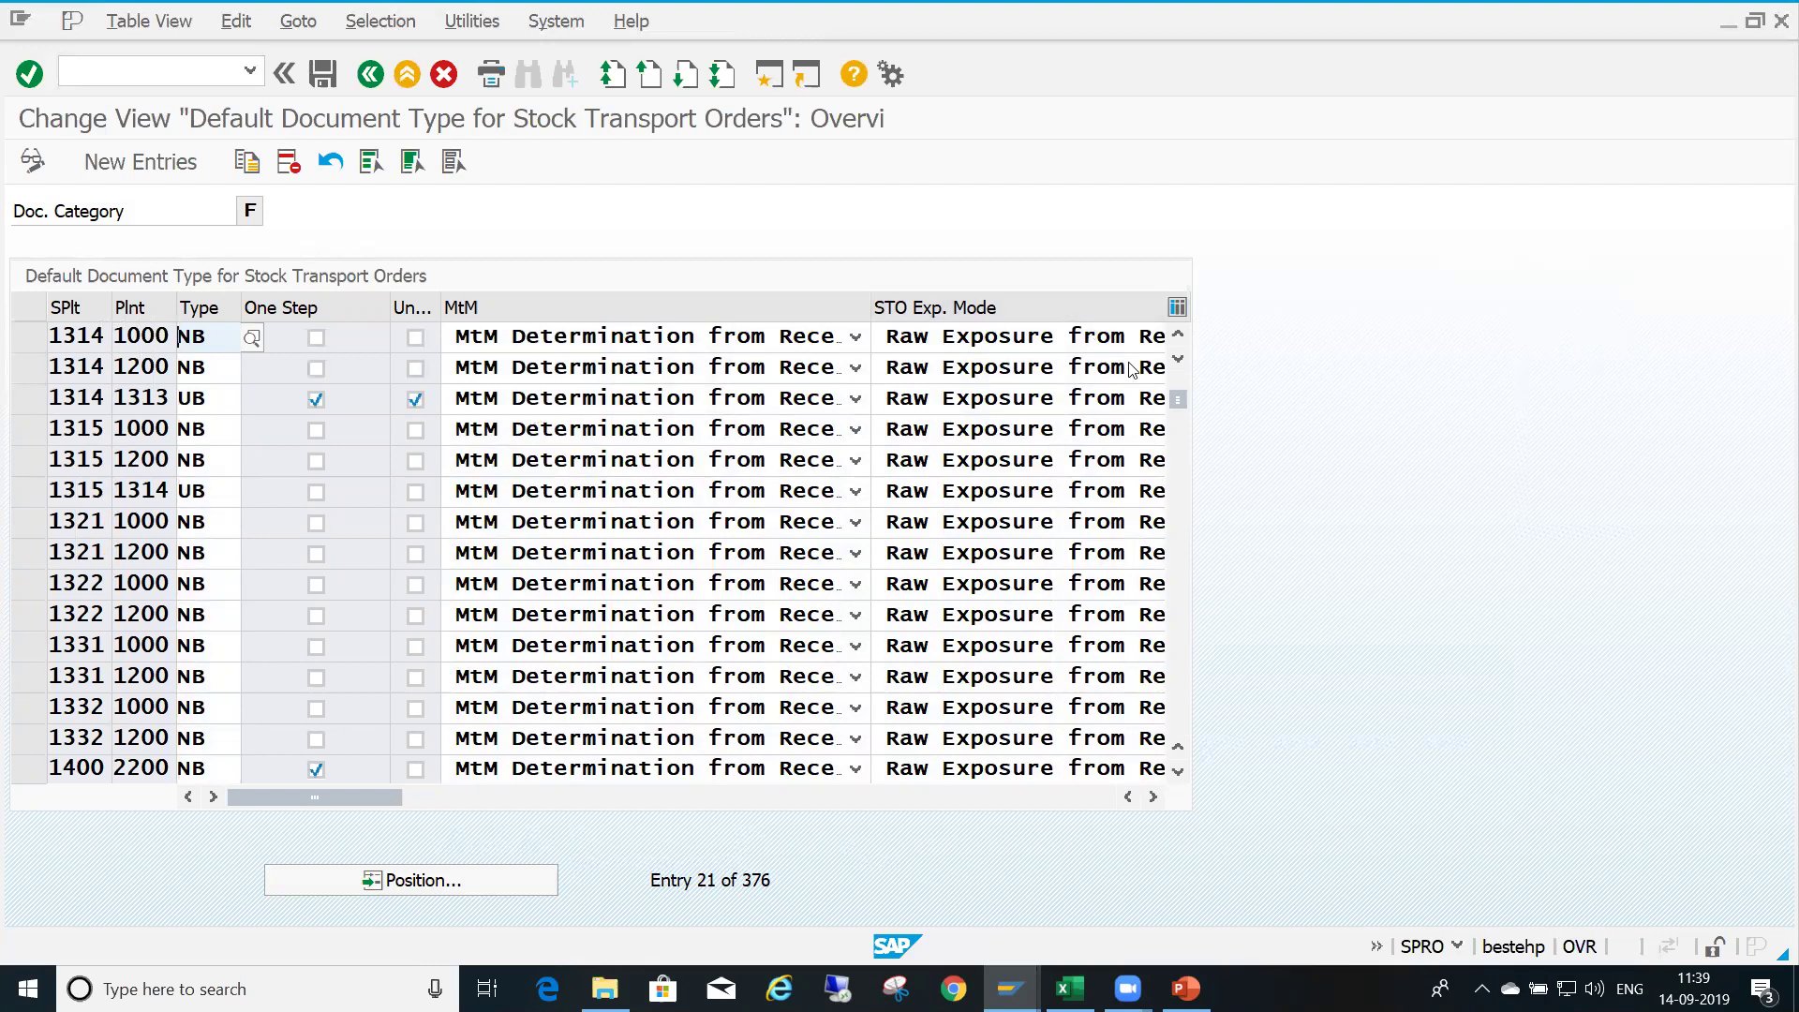
Examine the existing receiving plant entries for supplying plant 1313 in the default document type list
left_click(1180, 339)
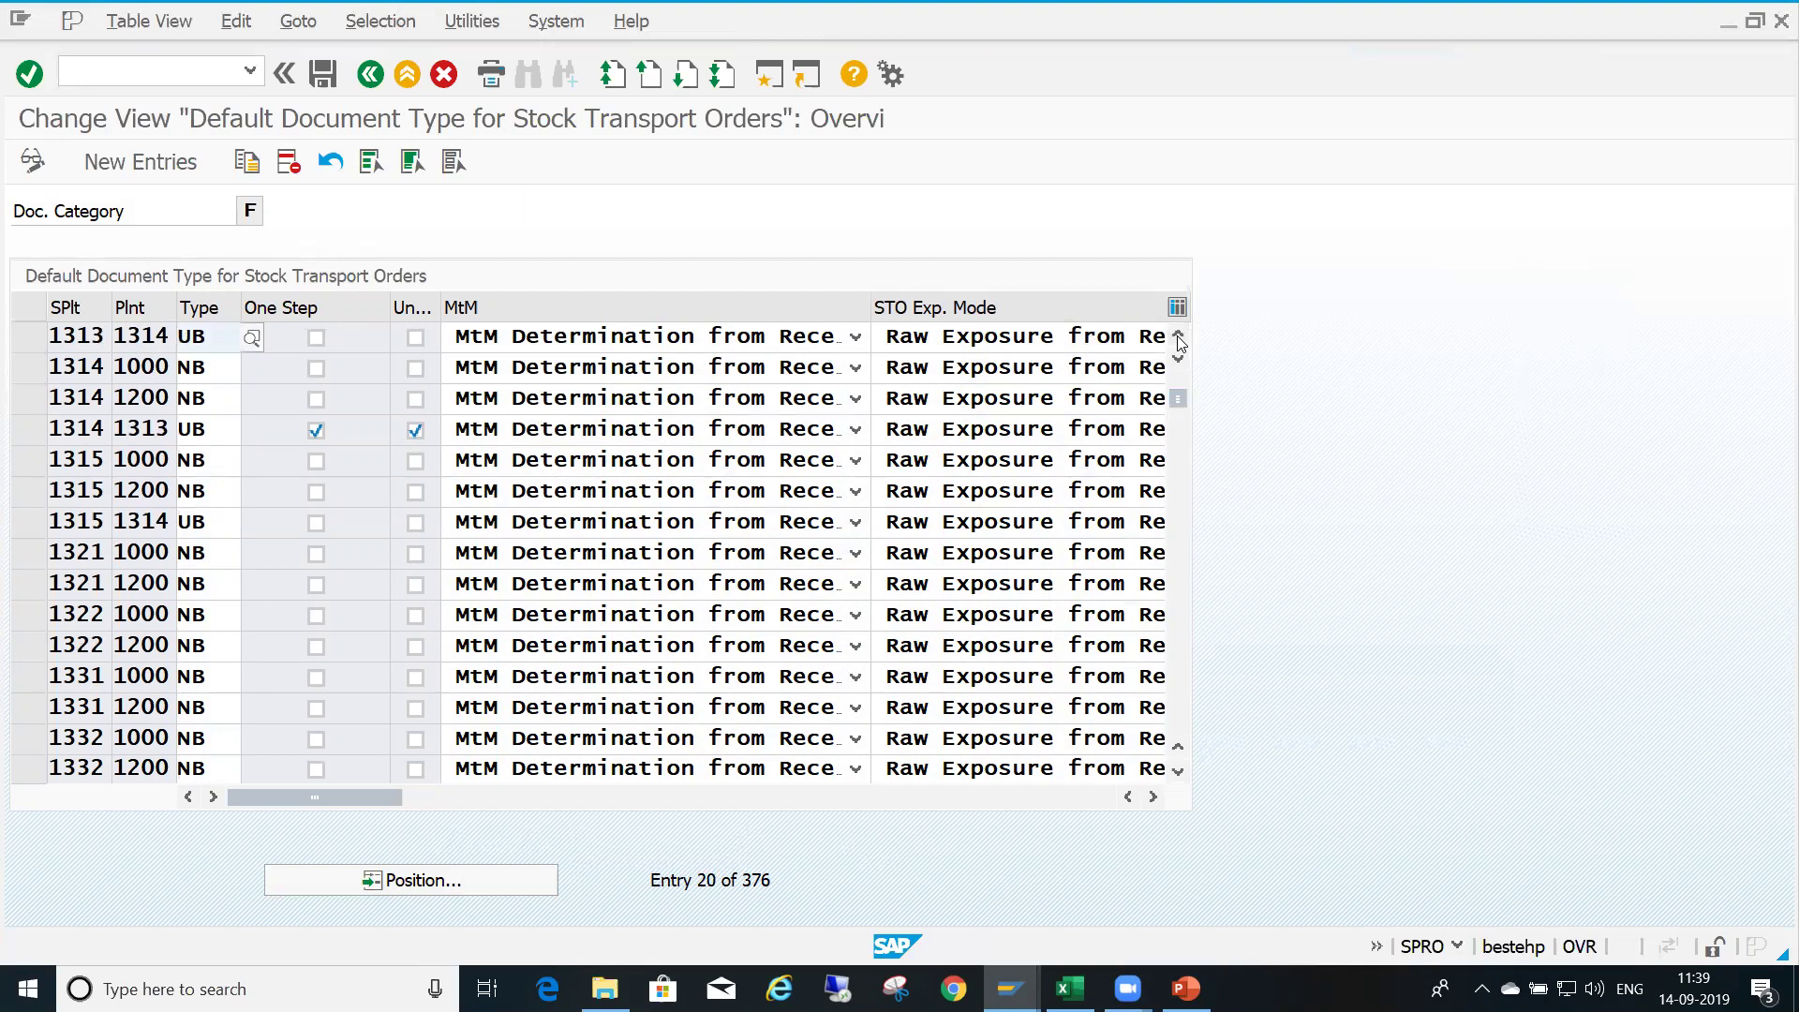
left_click(97, 337)
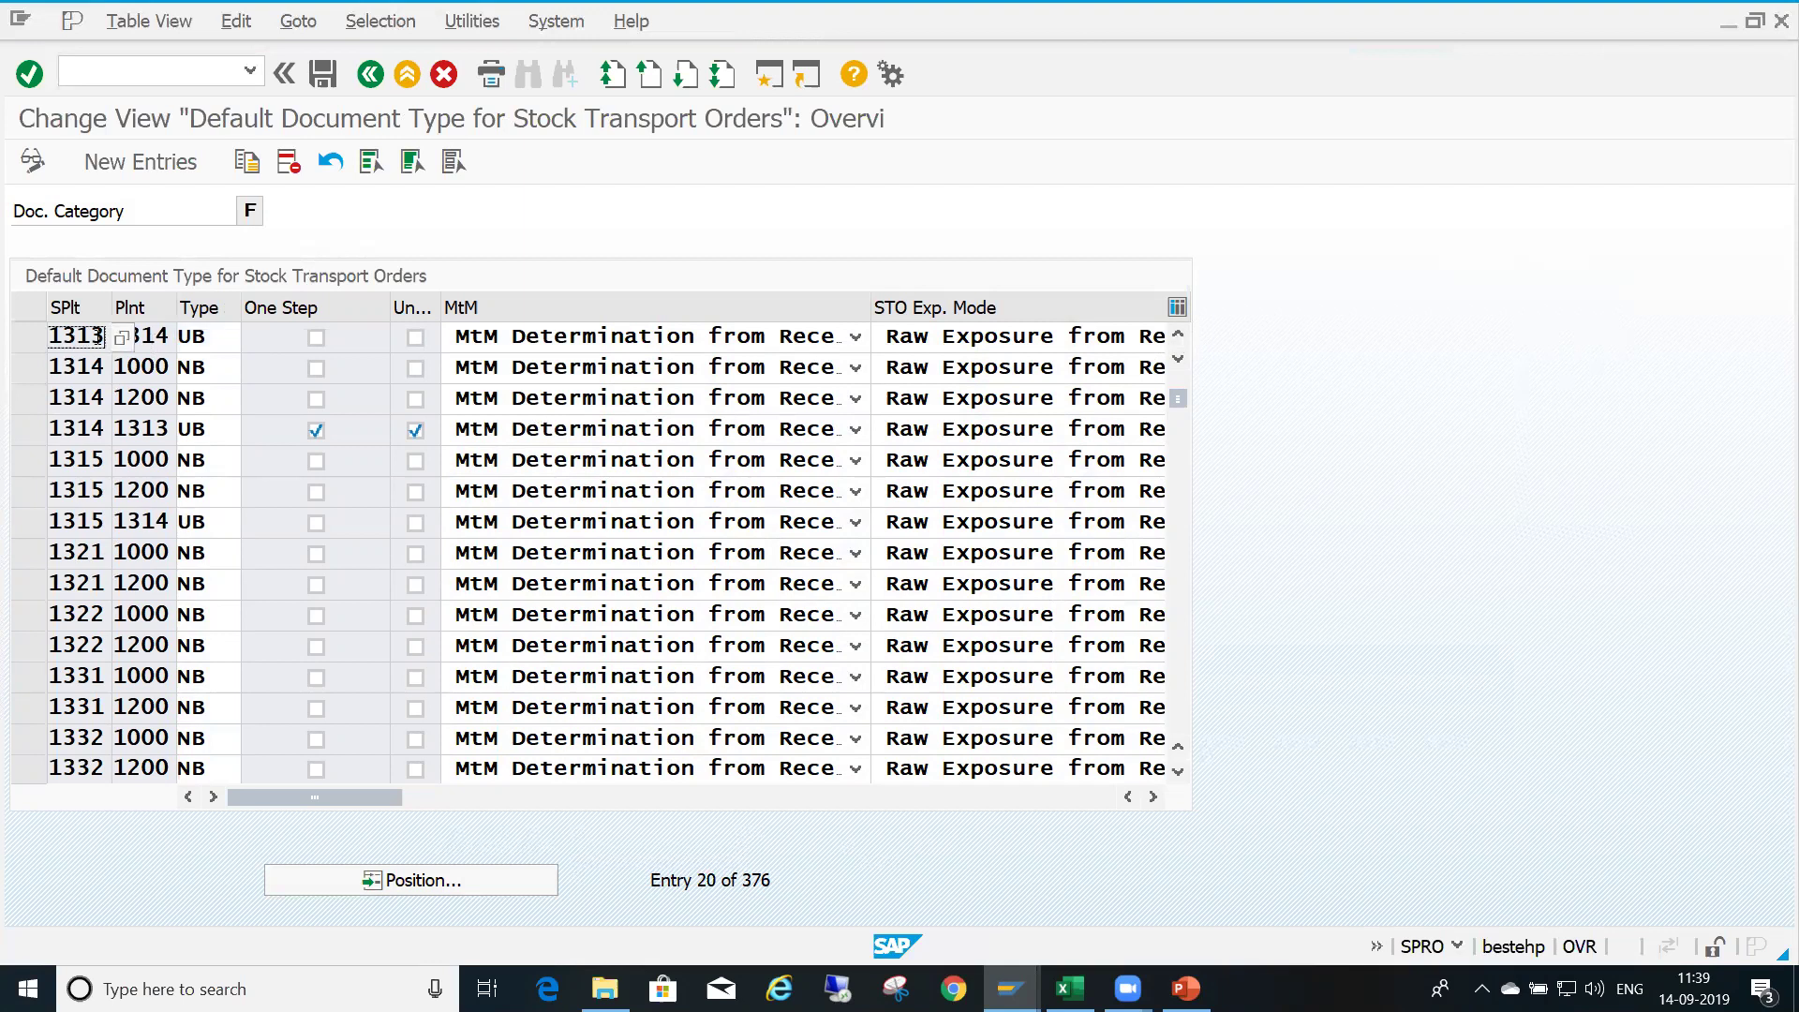
left_click(166, 335)
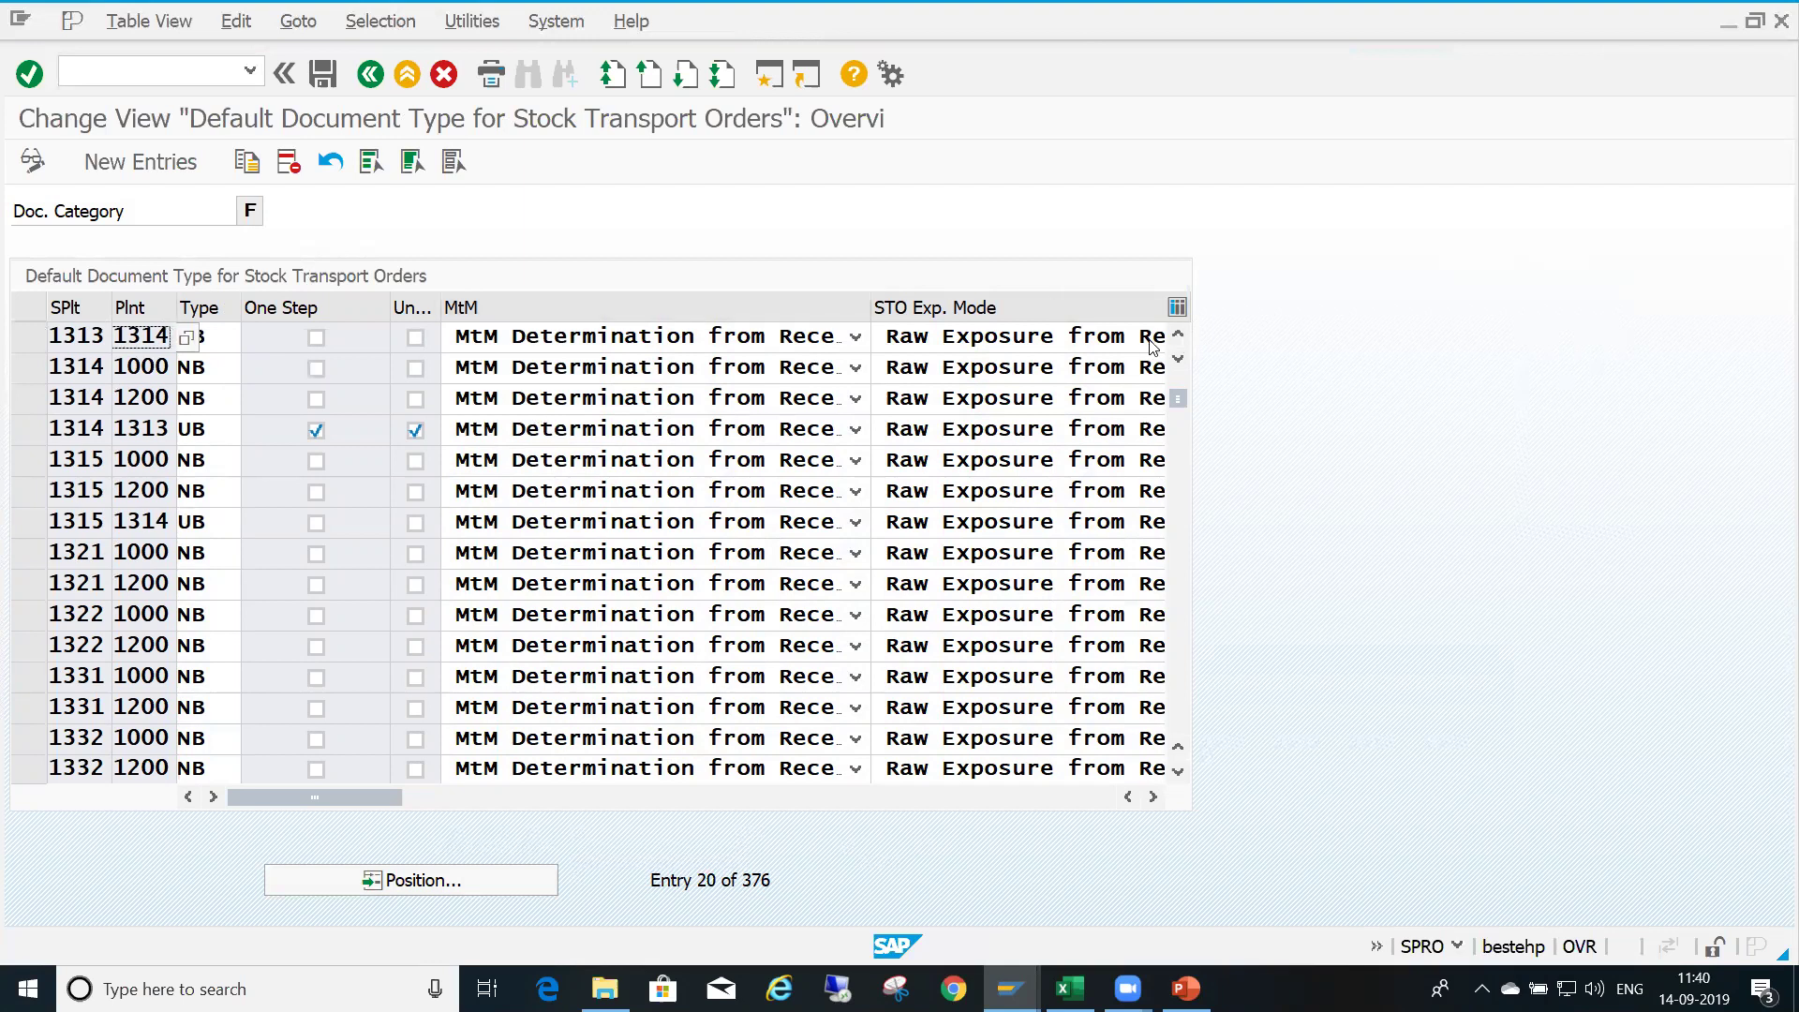
left_click(1180, 334)
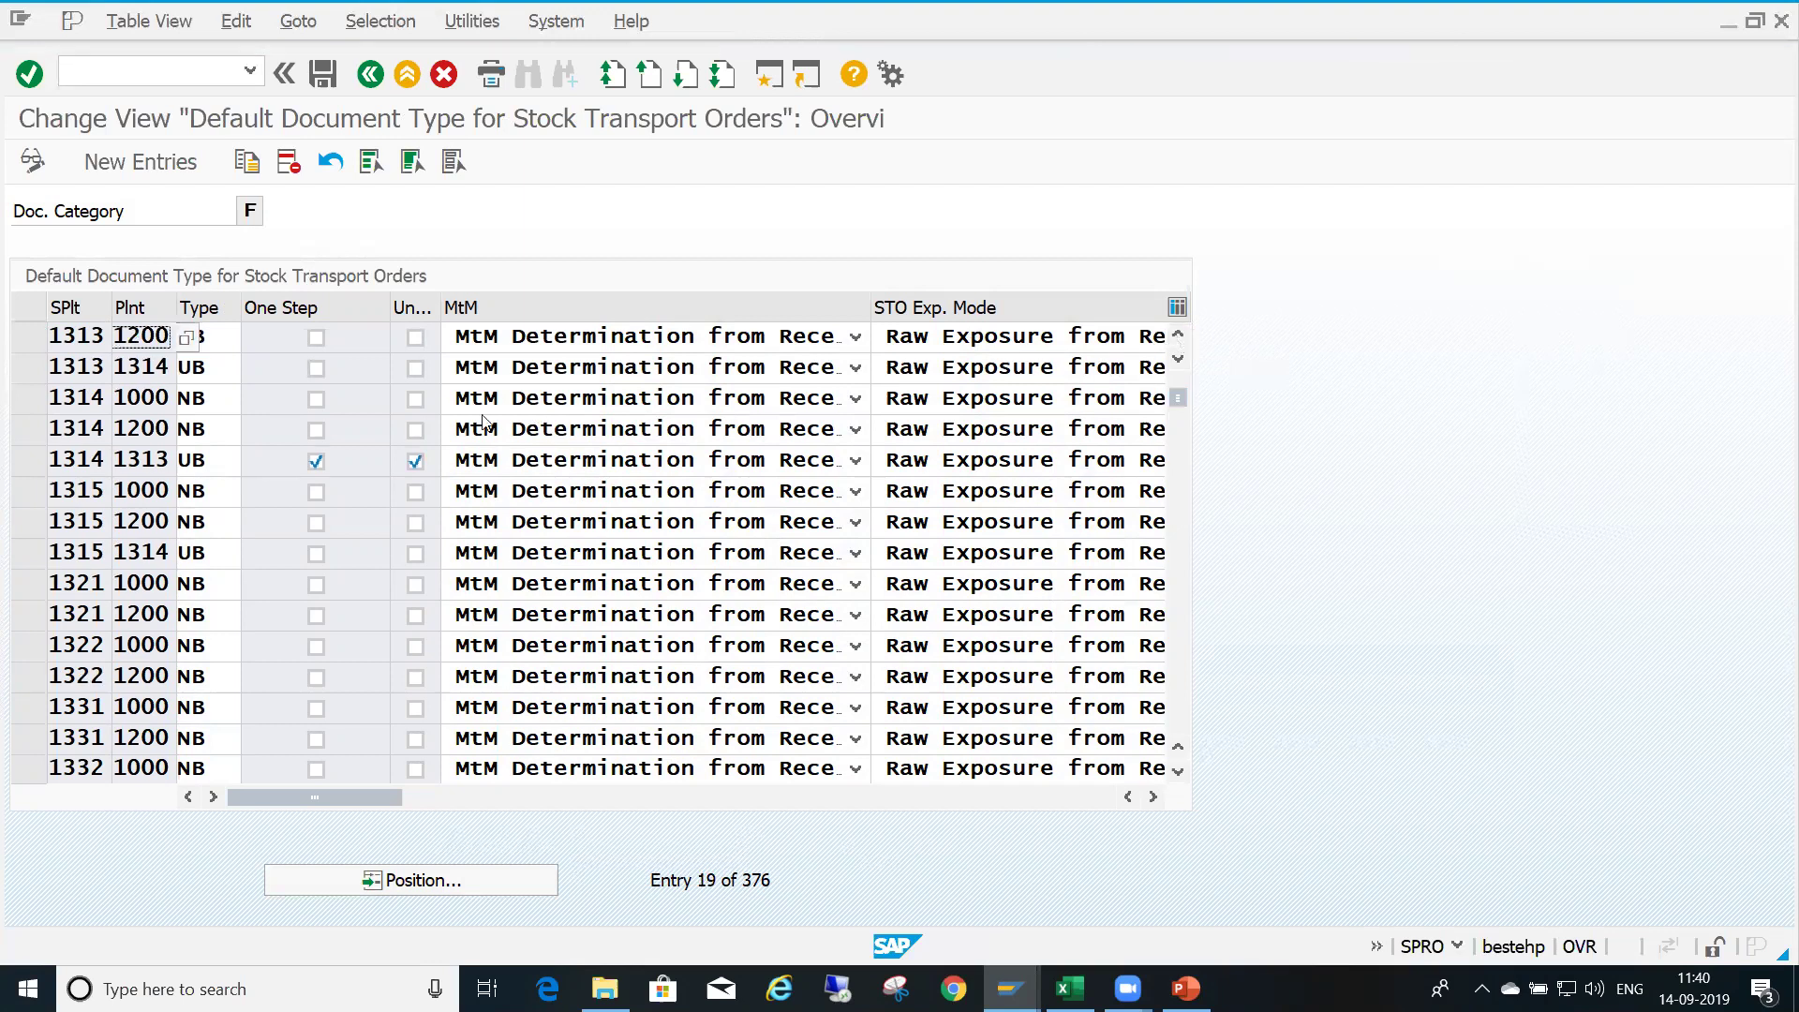
Copy the default document type entry for plants 1313 and 1314, changing the receiving plant to 1315 and keeping type UB
left_click(37, 373)
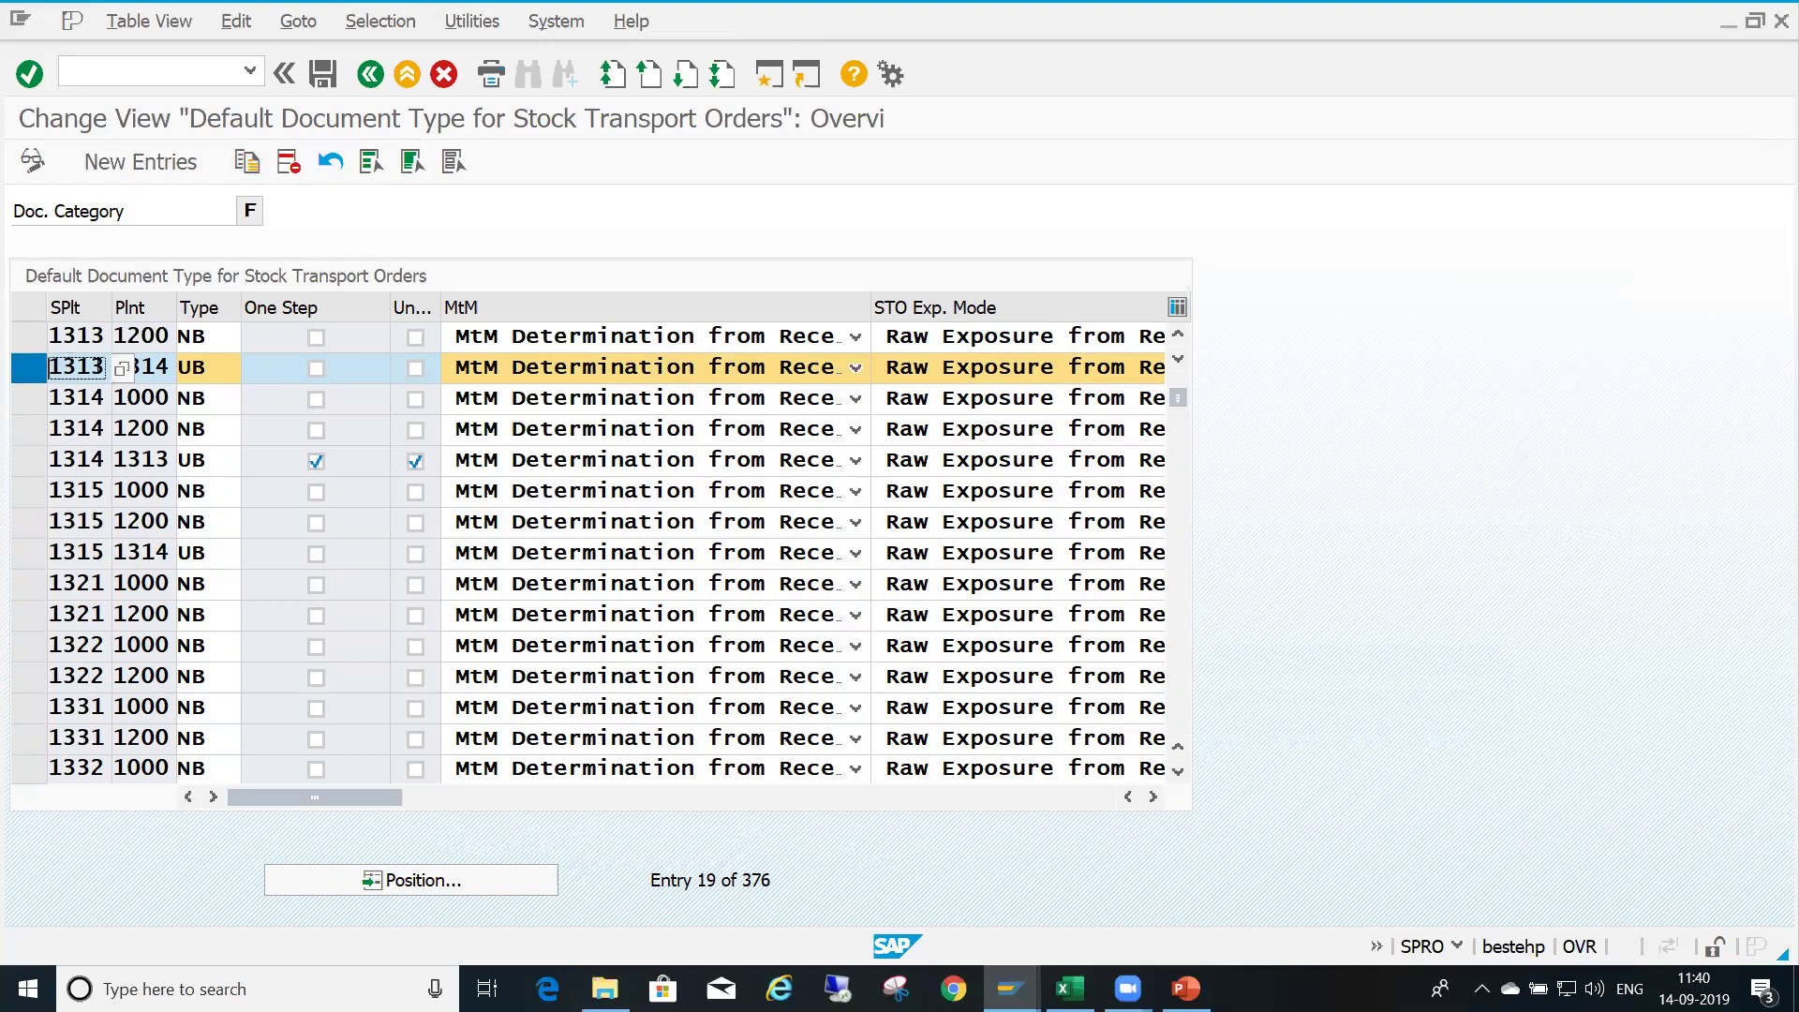
left_click(146, 365)
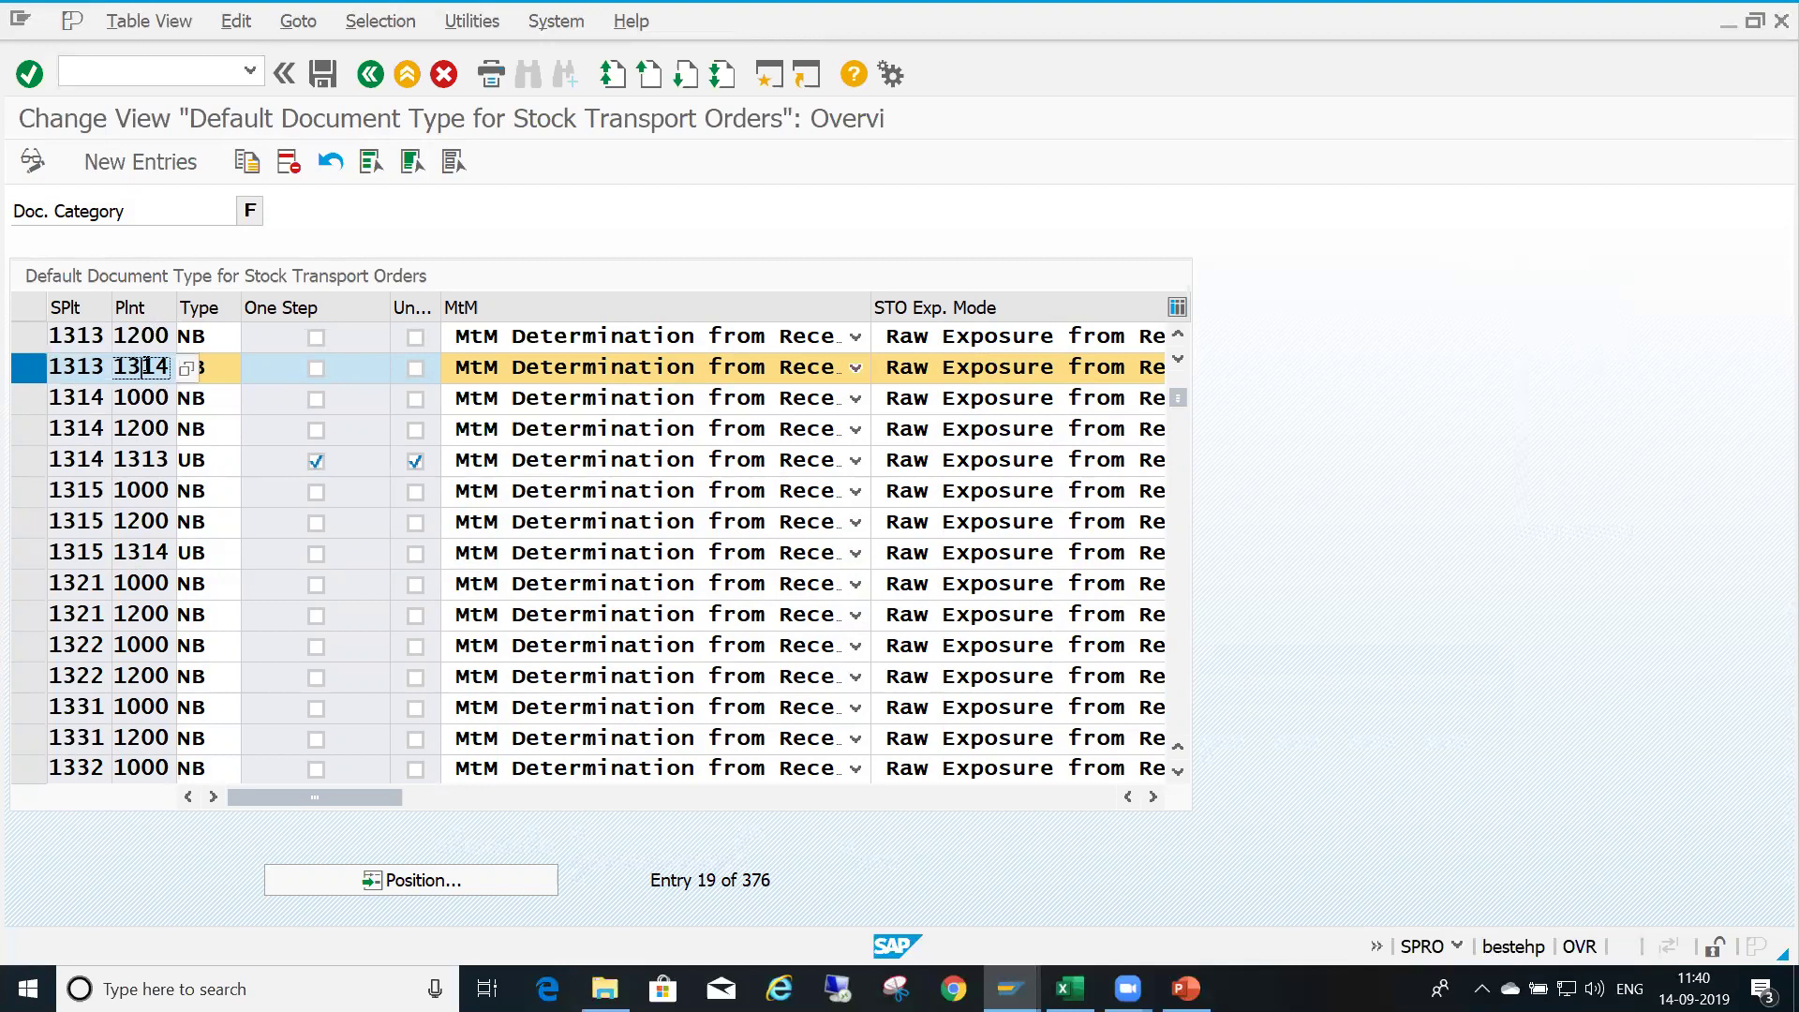
left_click(248, 164)
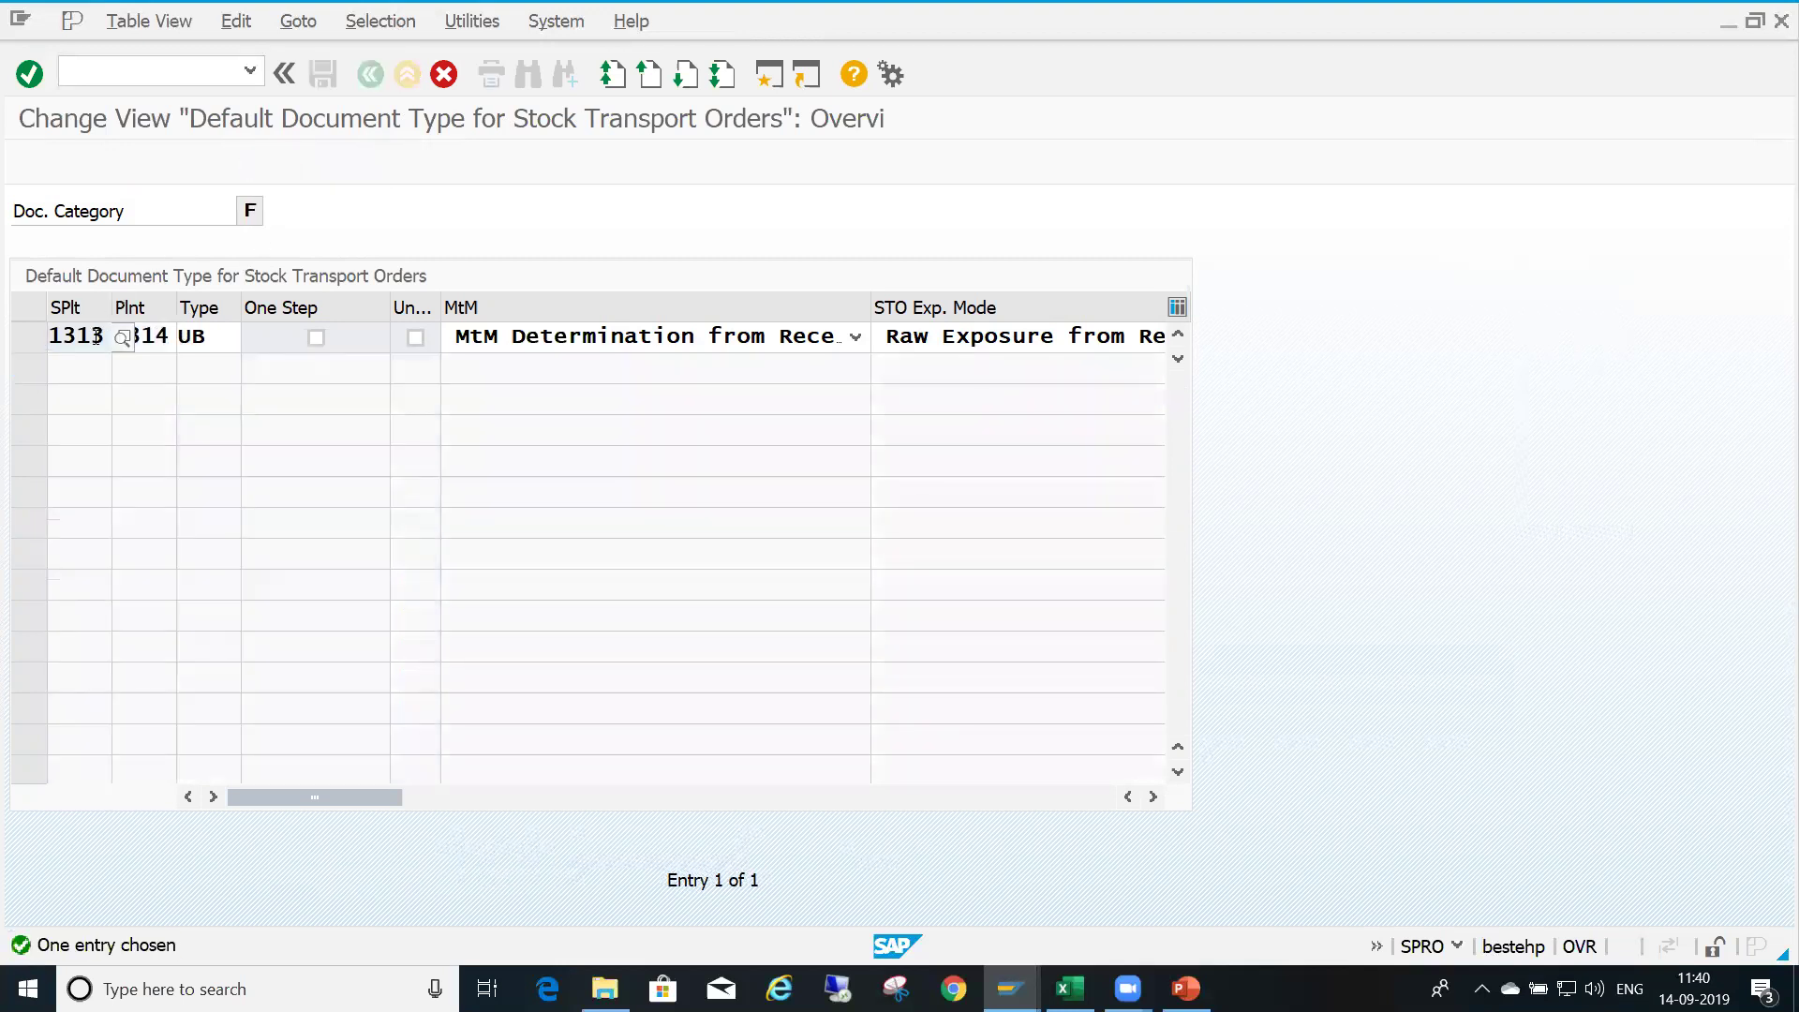
key("Tab")
left_click(170, 337)
key("BackSpace")
type("5")
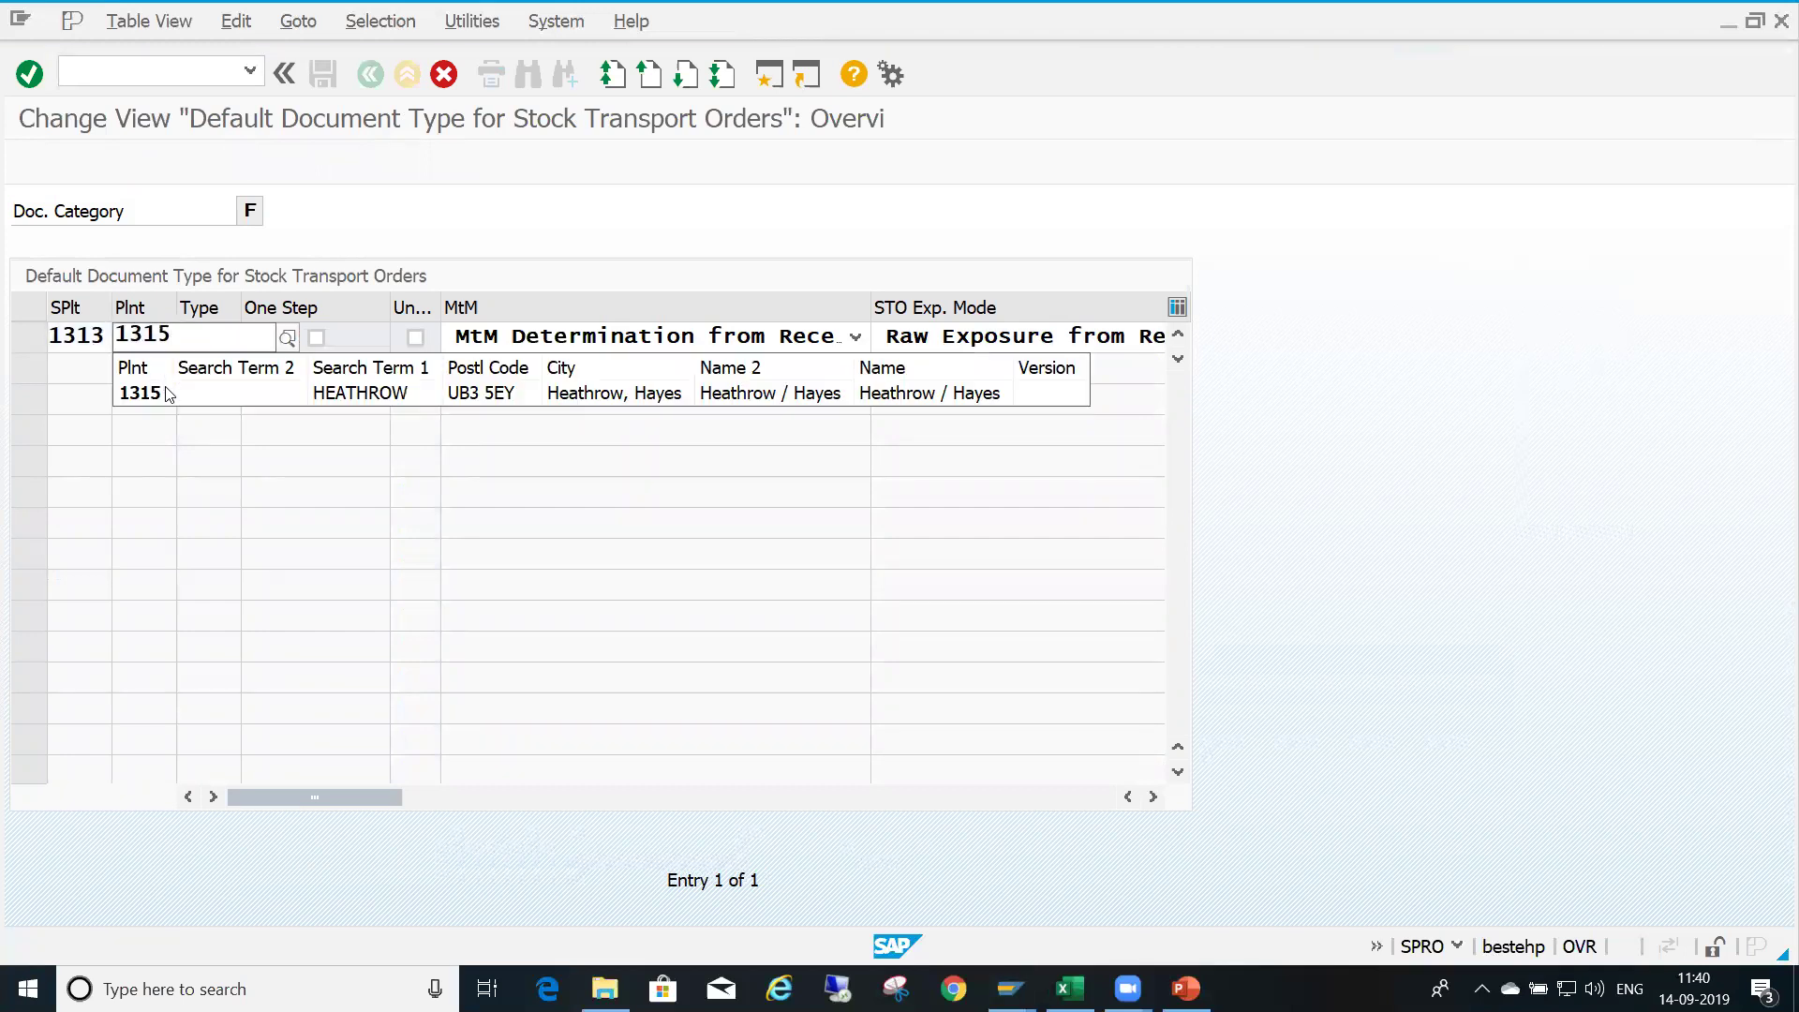
left_click(165, 393)
left_click(223, 335)
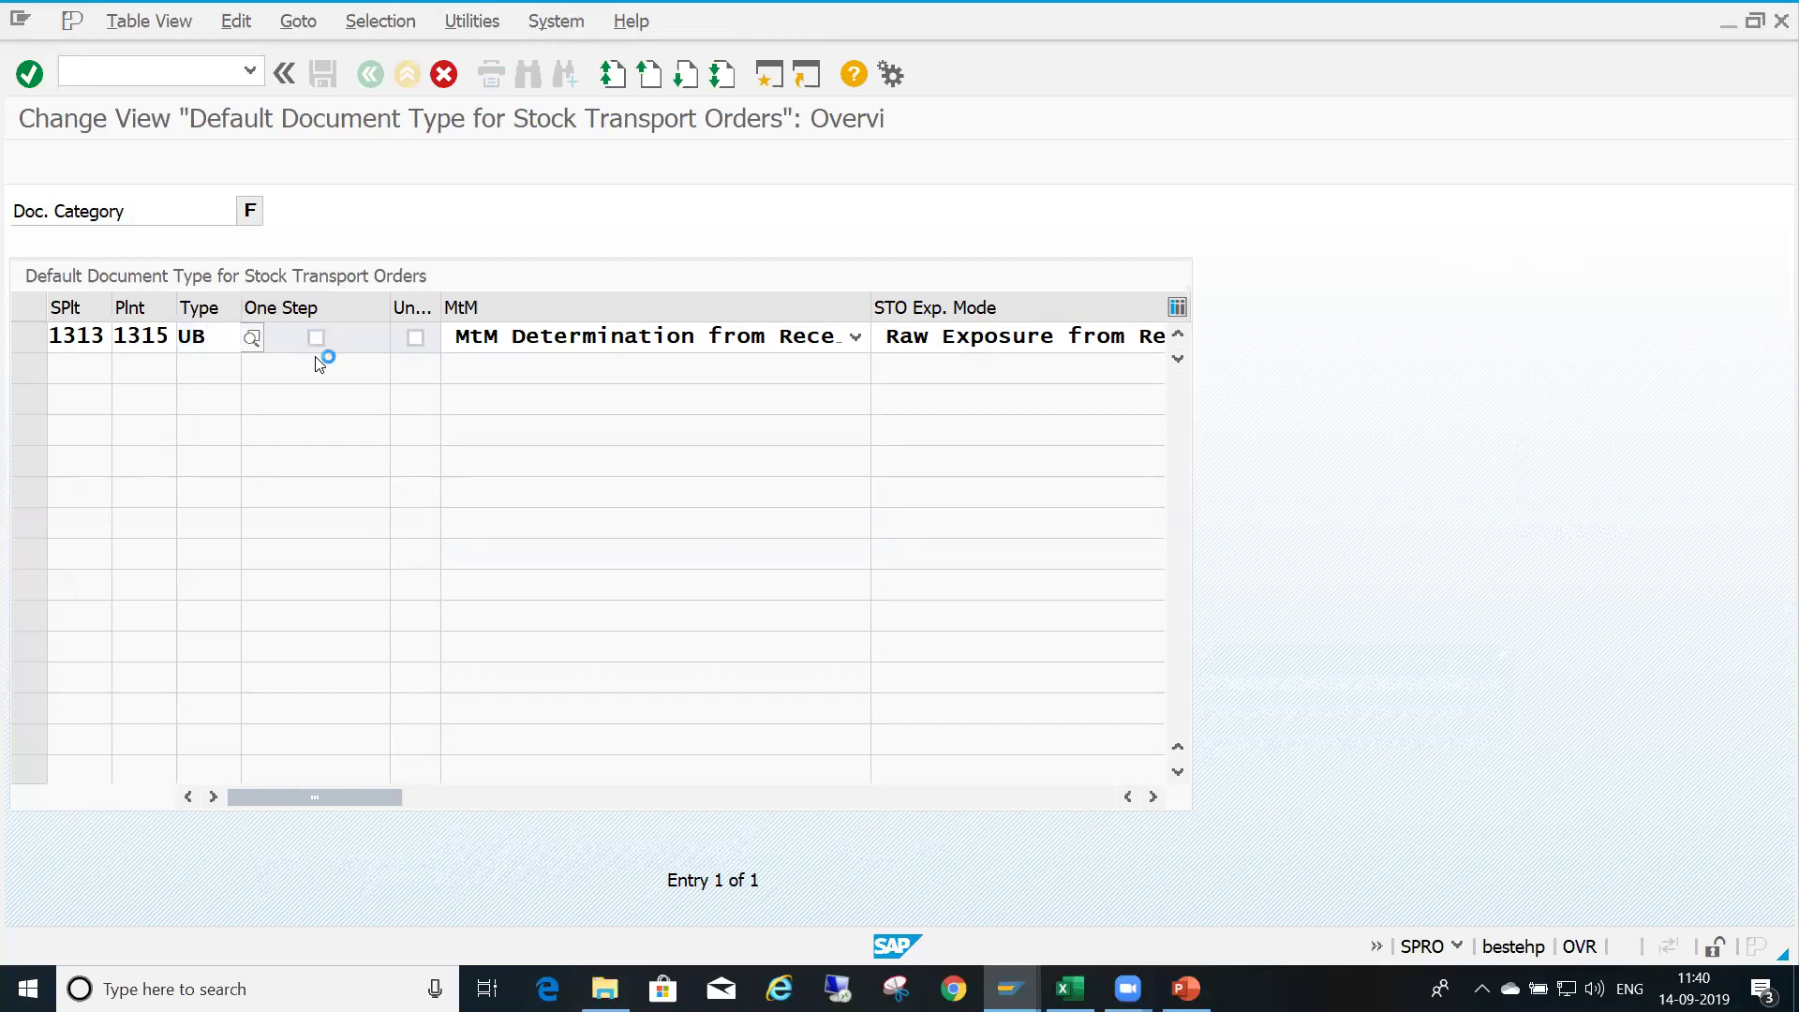
key("Return")
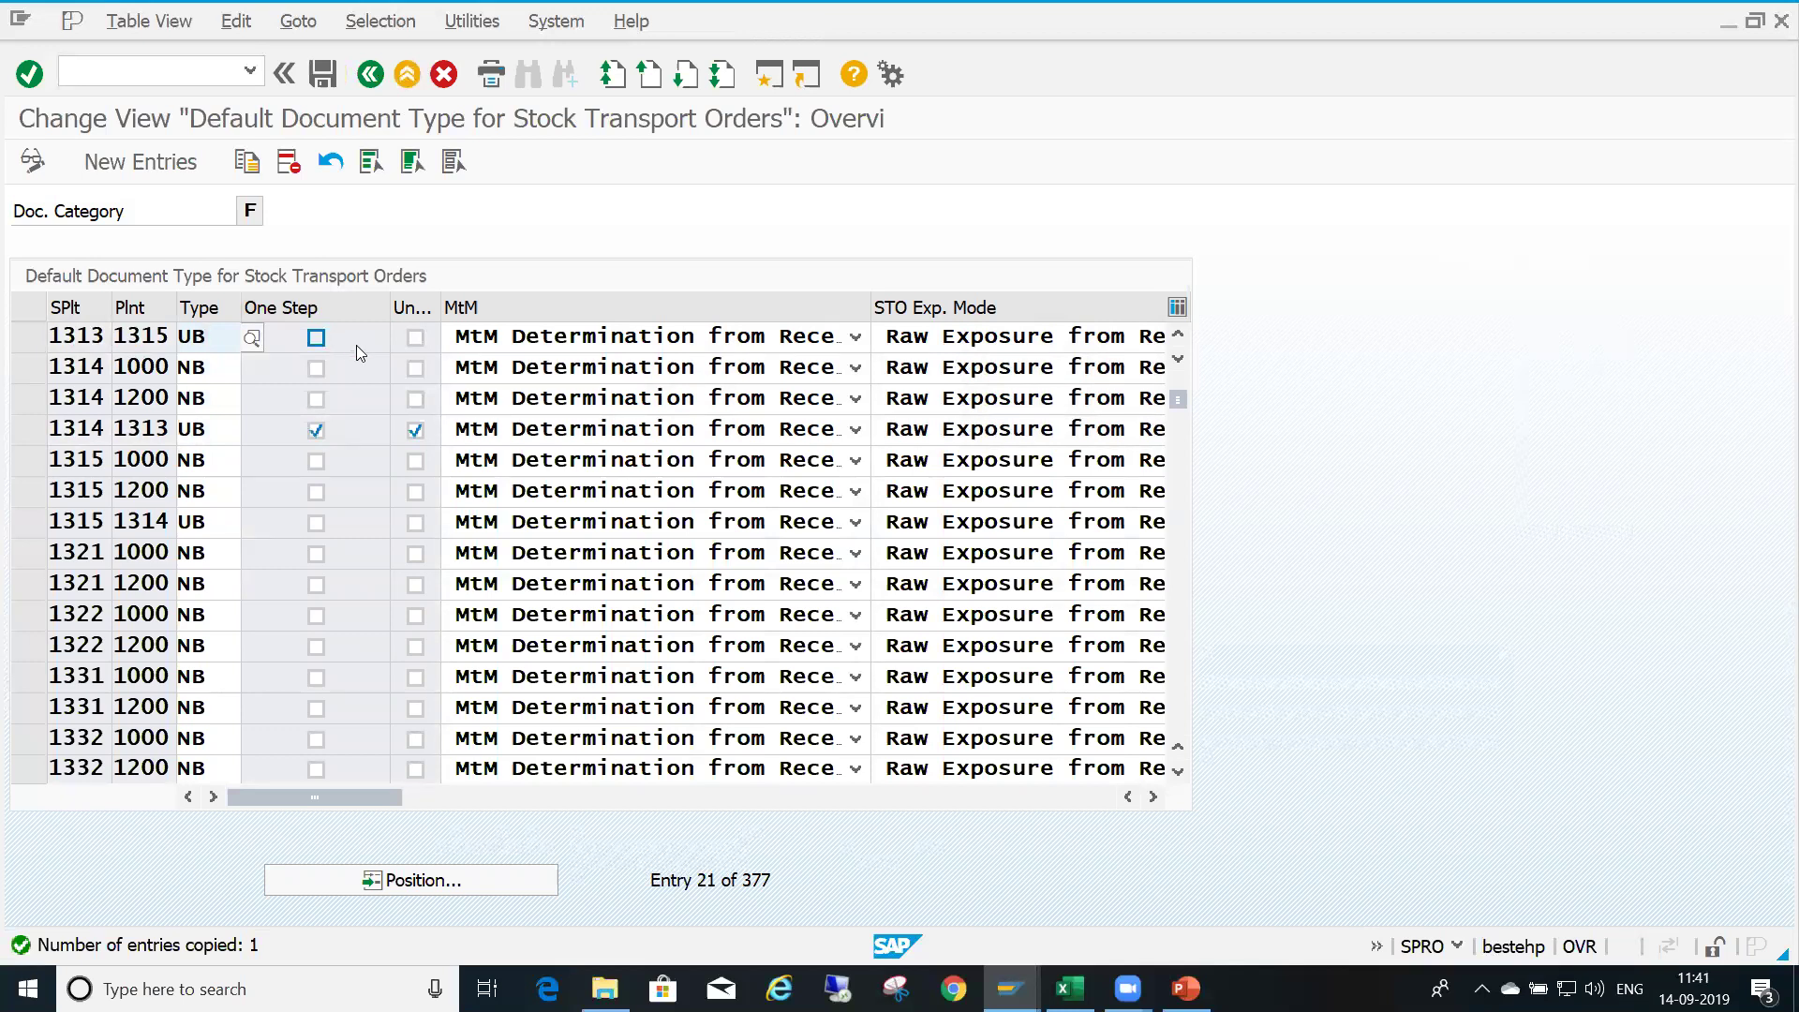
Save the new default document type entry and return to the implementation guide
left_click(322, 75)
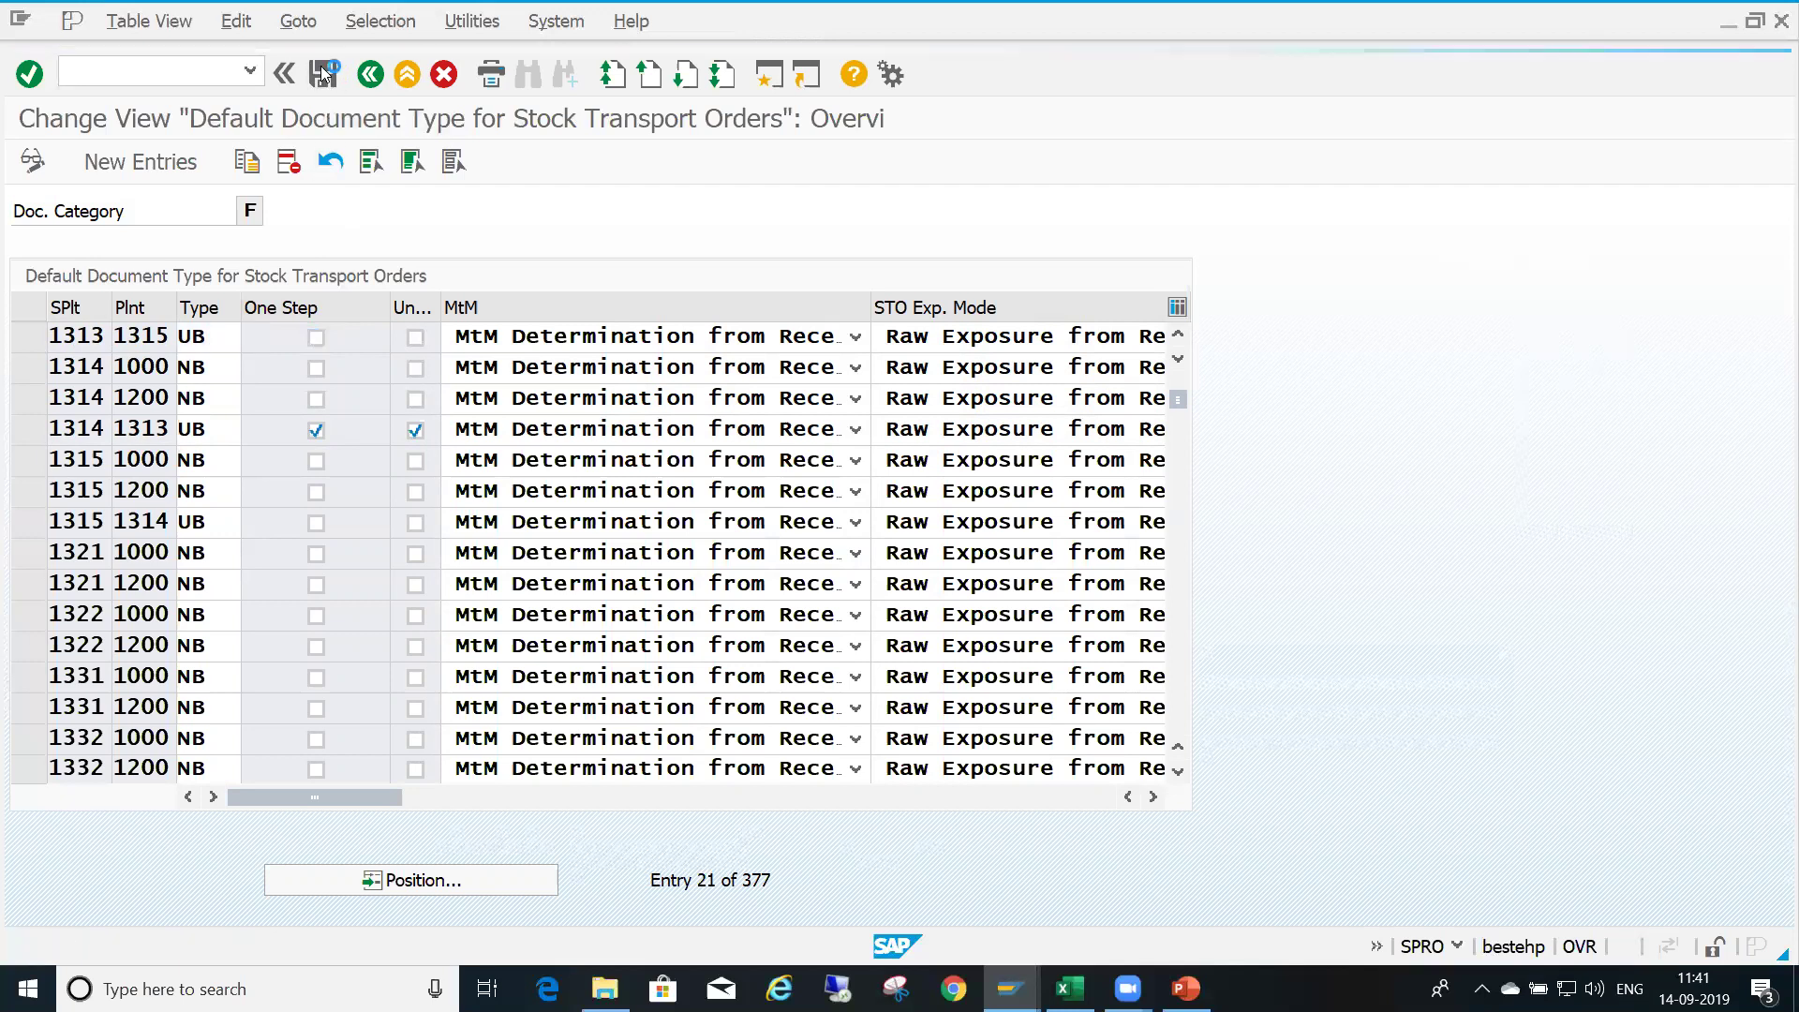
key("Return")
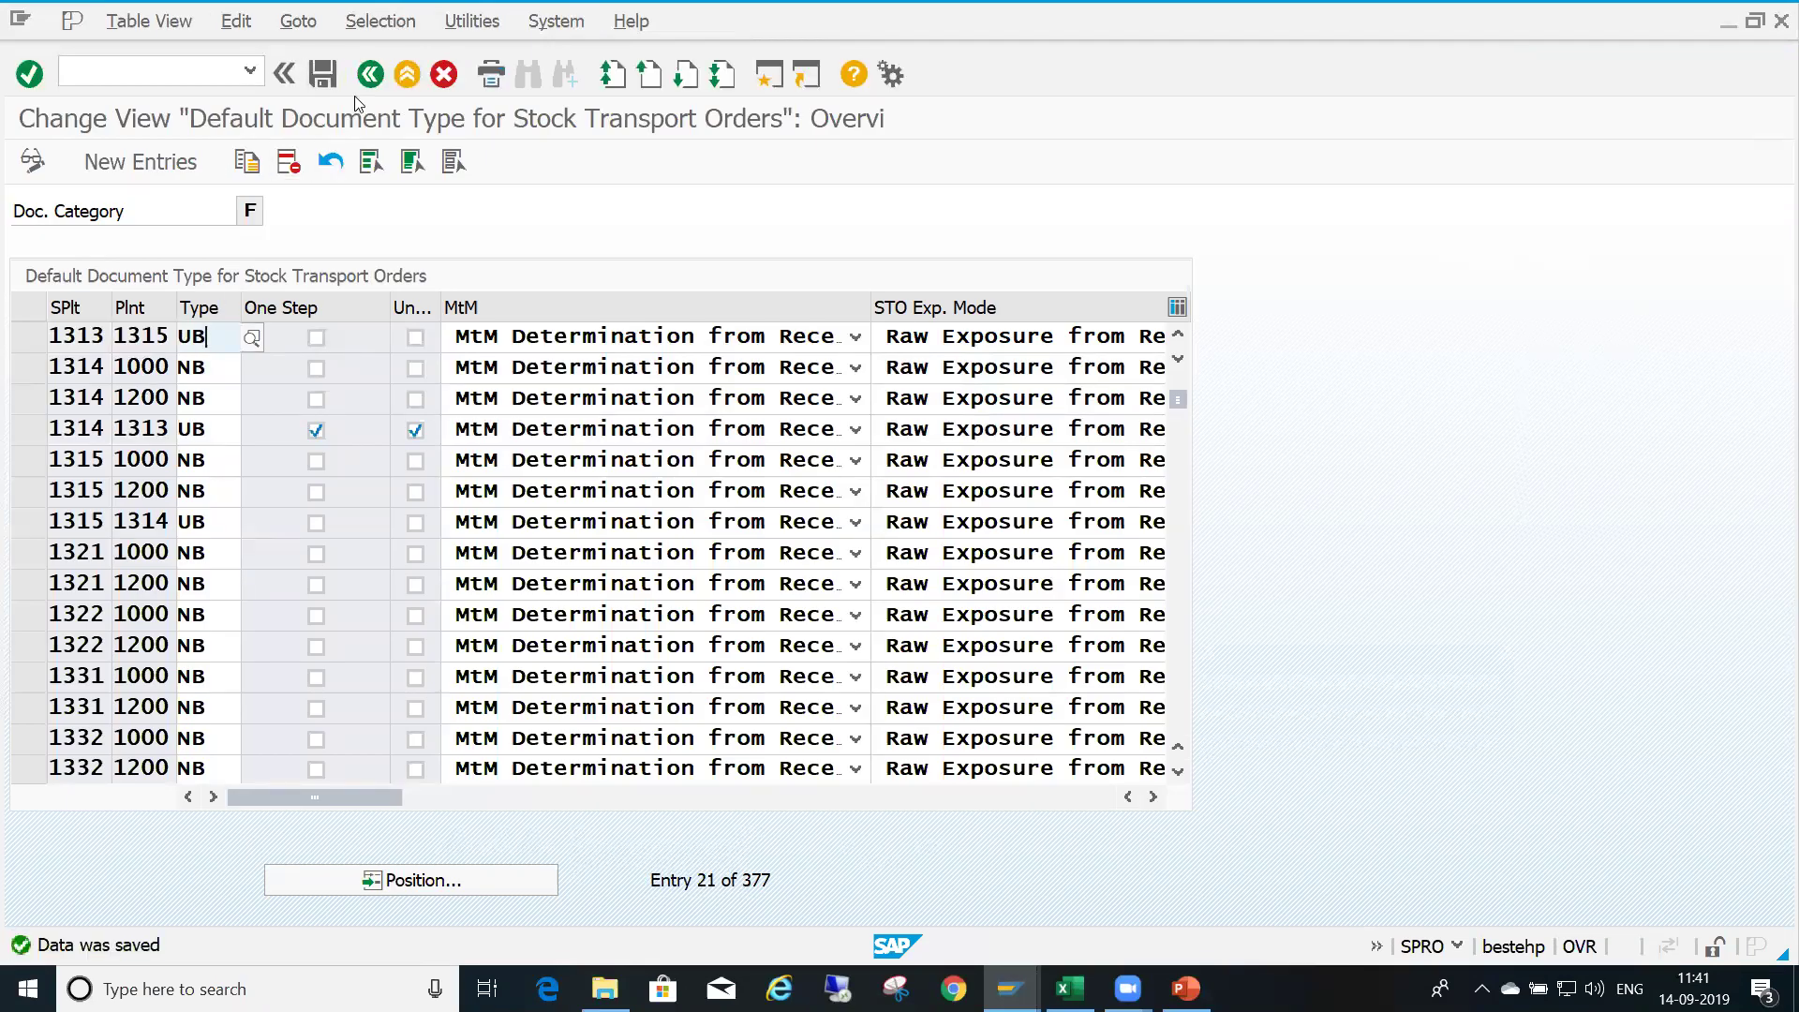
left_click(371, 75)
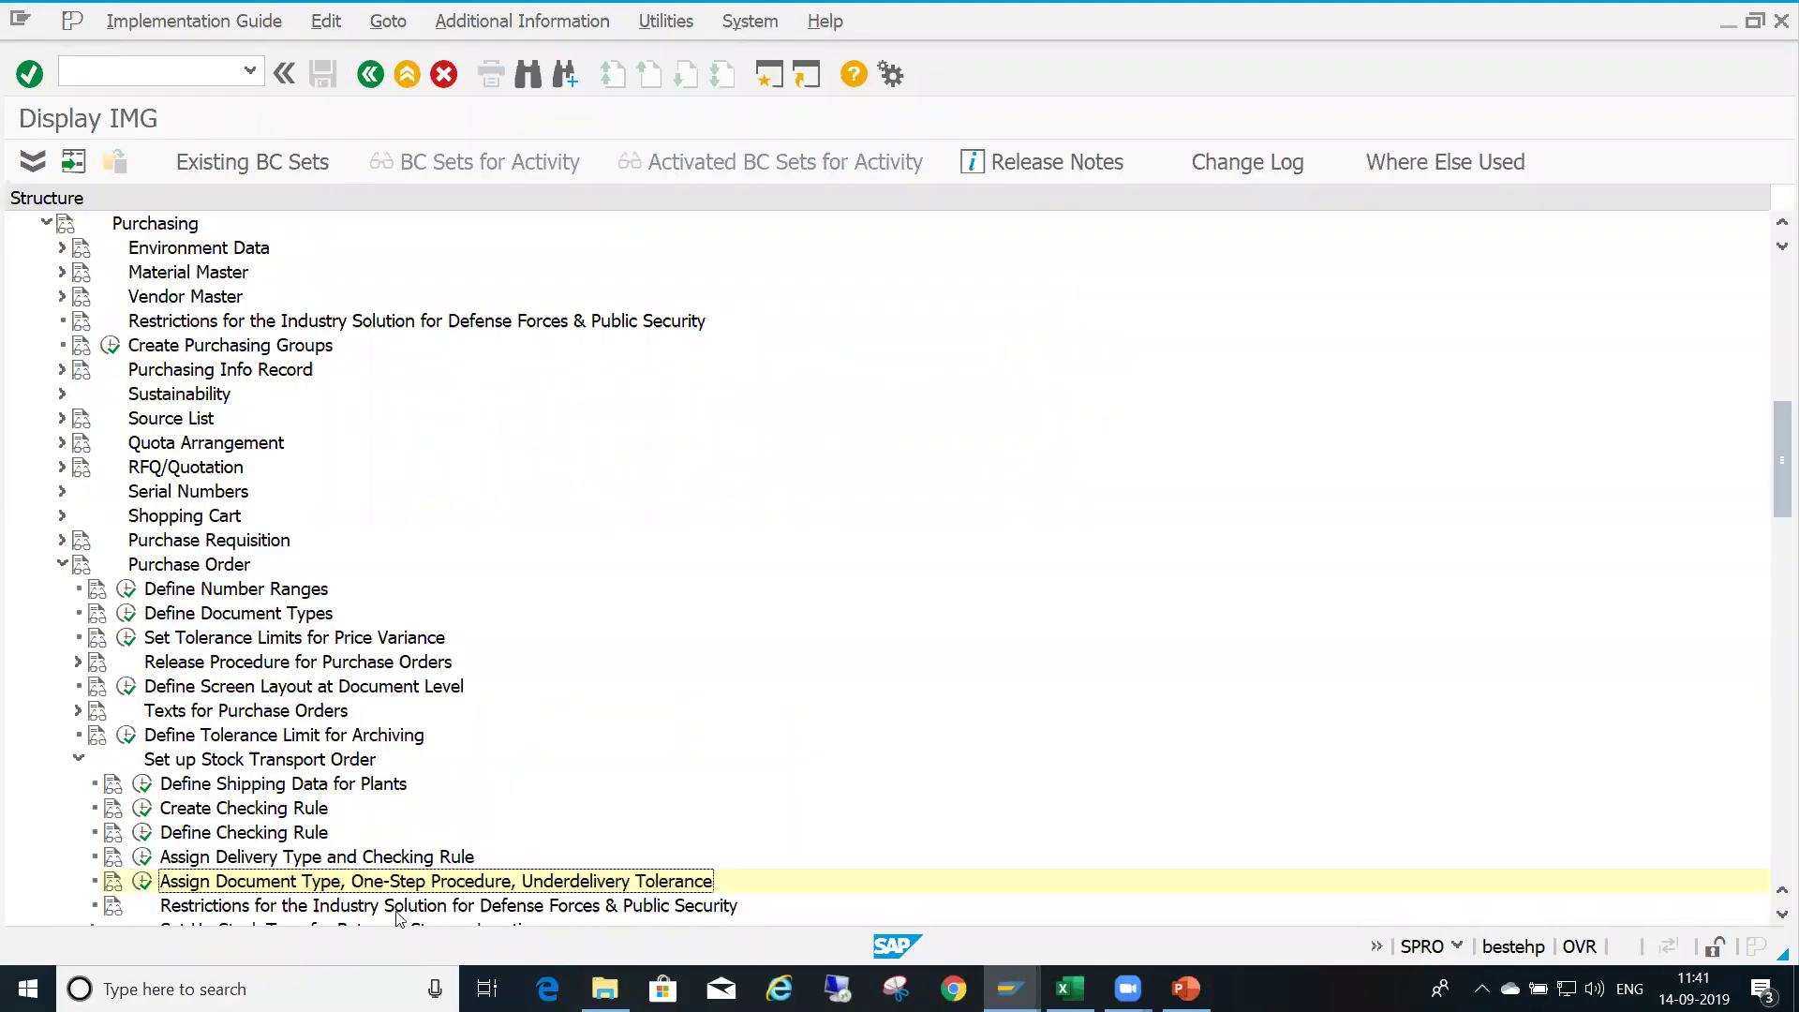
left_click(346, 788)
left_click(314, 811)
left_click(324, 836)
left_click(327, 861)
left_click(337, 883)
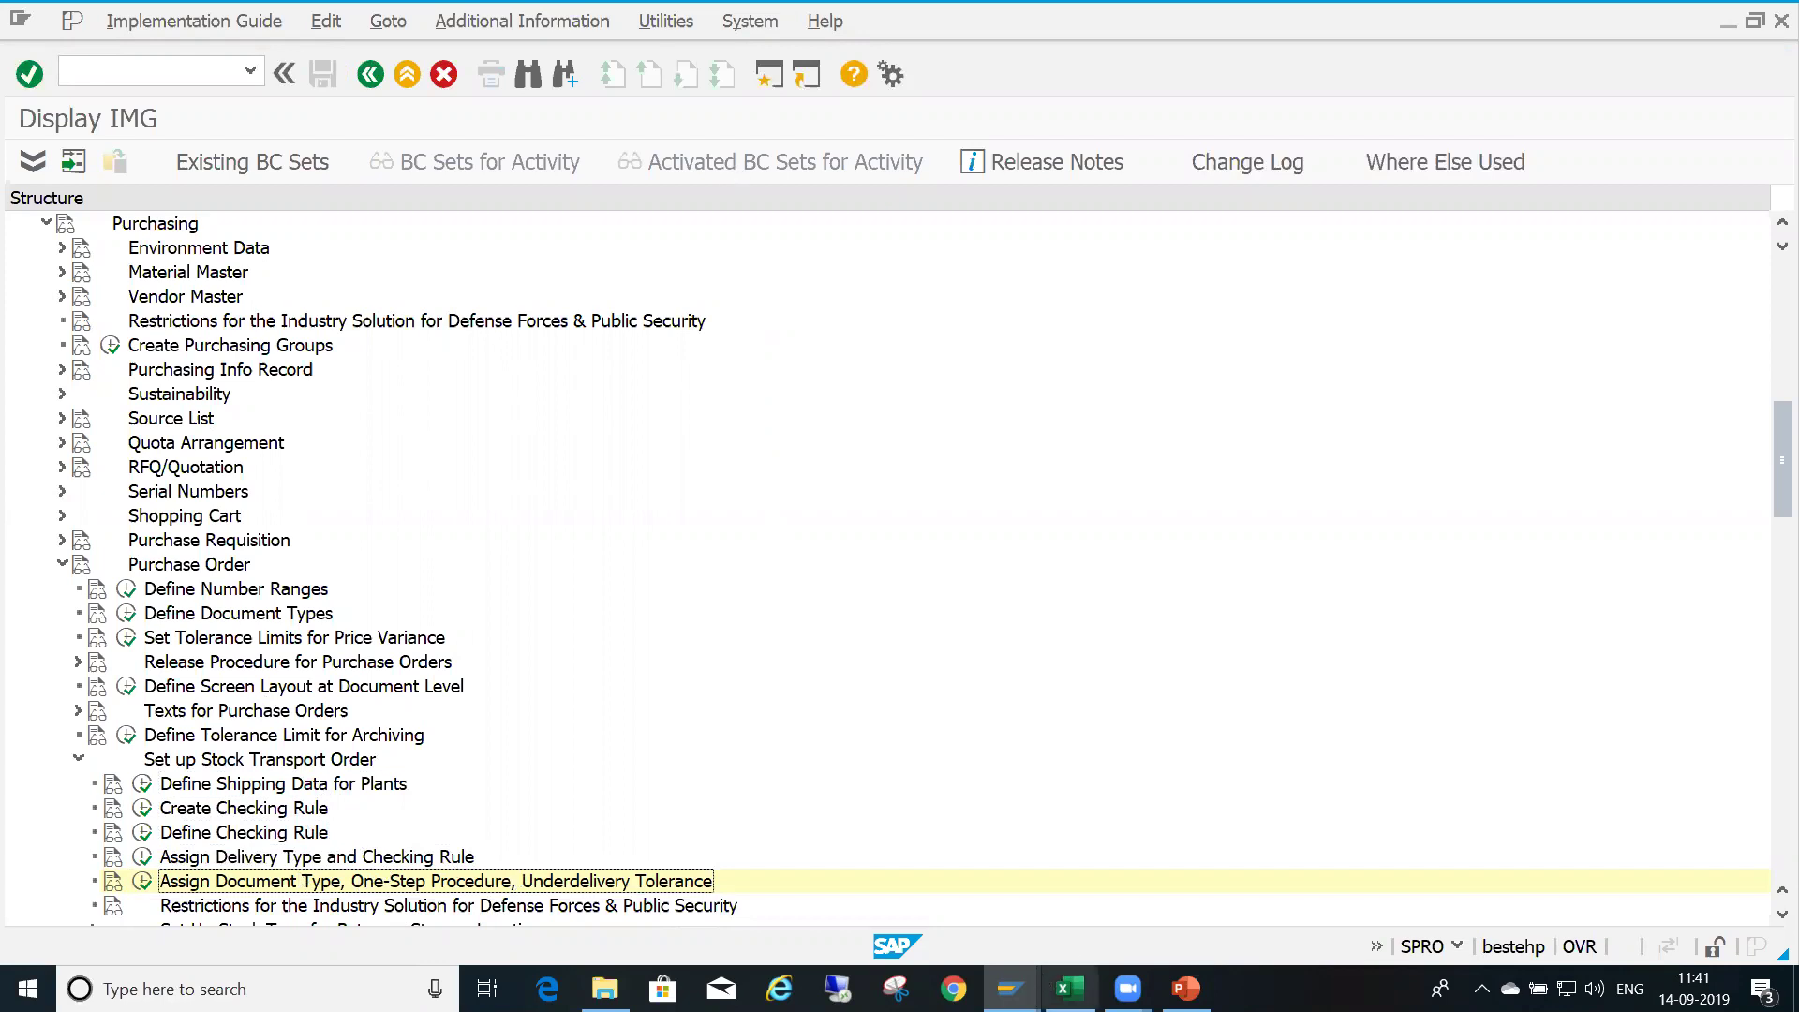
Switch to the Change Material session and start transaction OVL2 for shipping point determination there
mouse_move(1010, 989)
mouse_move(1355, 915)
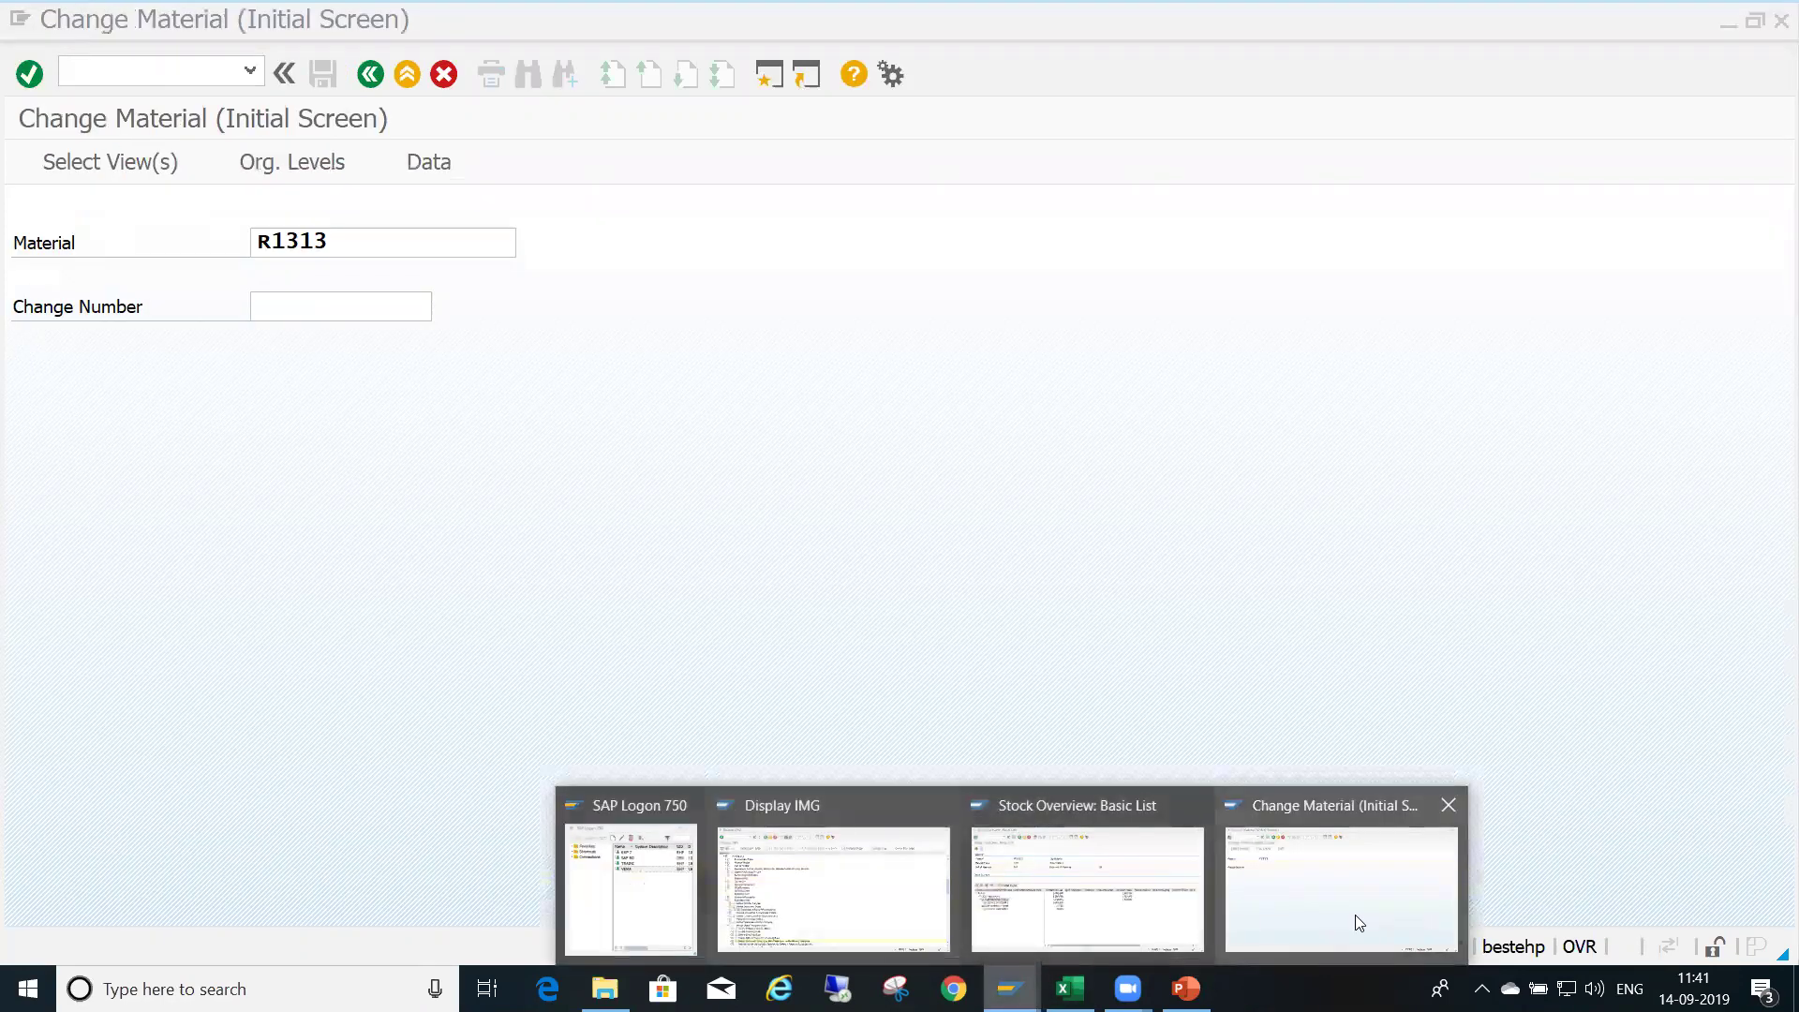
left_click(141, 65)
type("/")
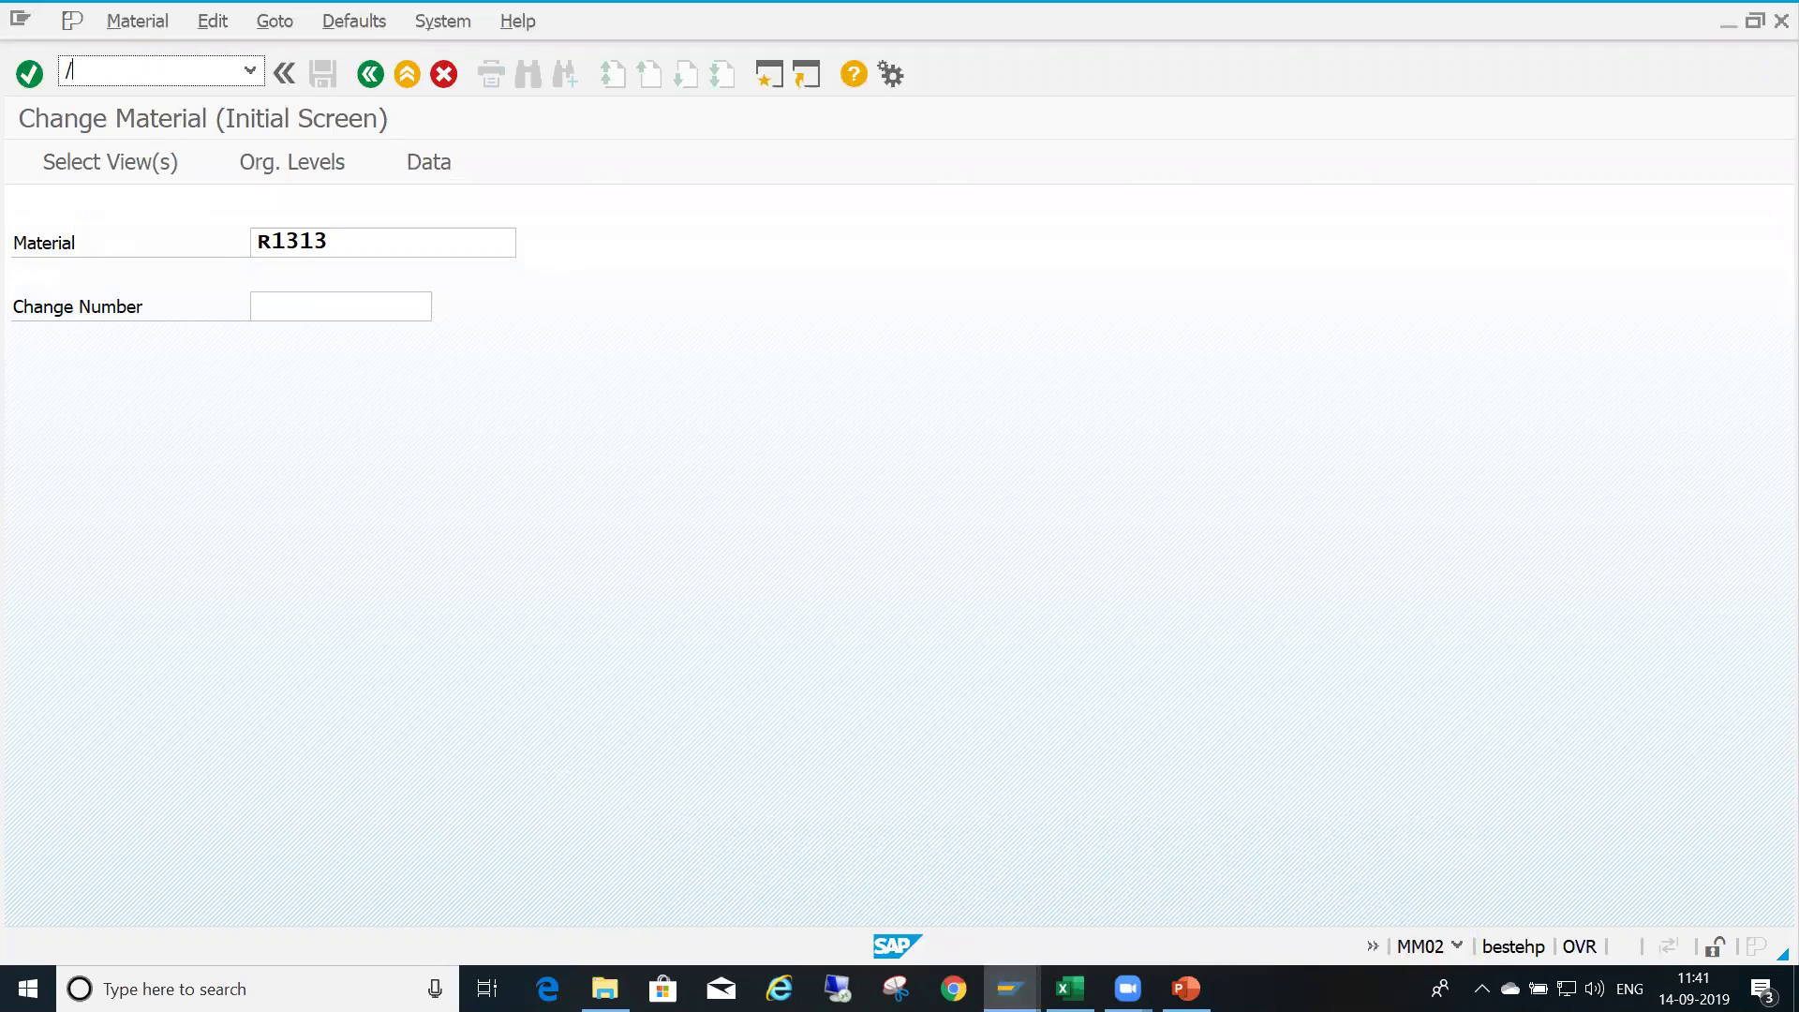
type("novl2")
key("Return")
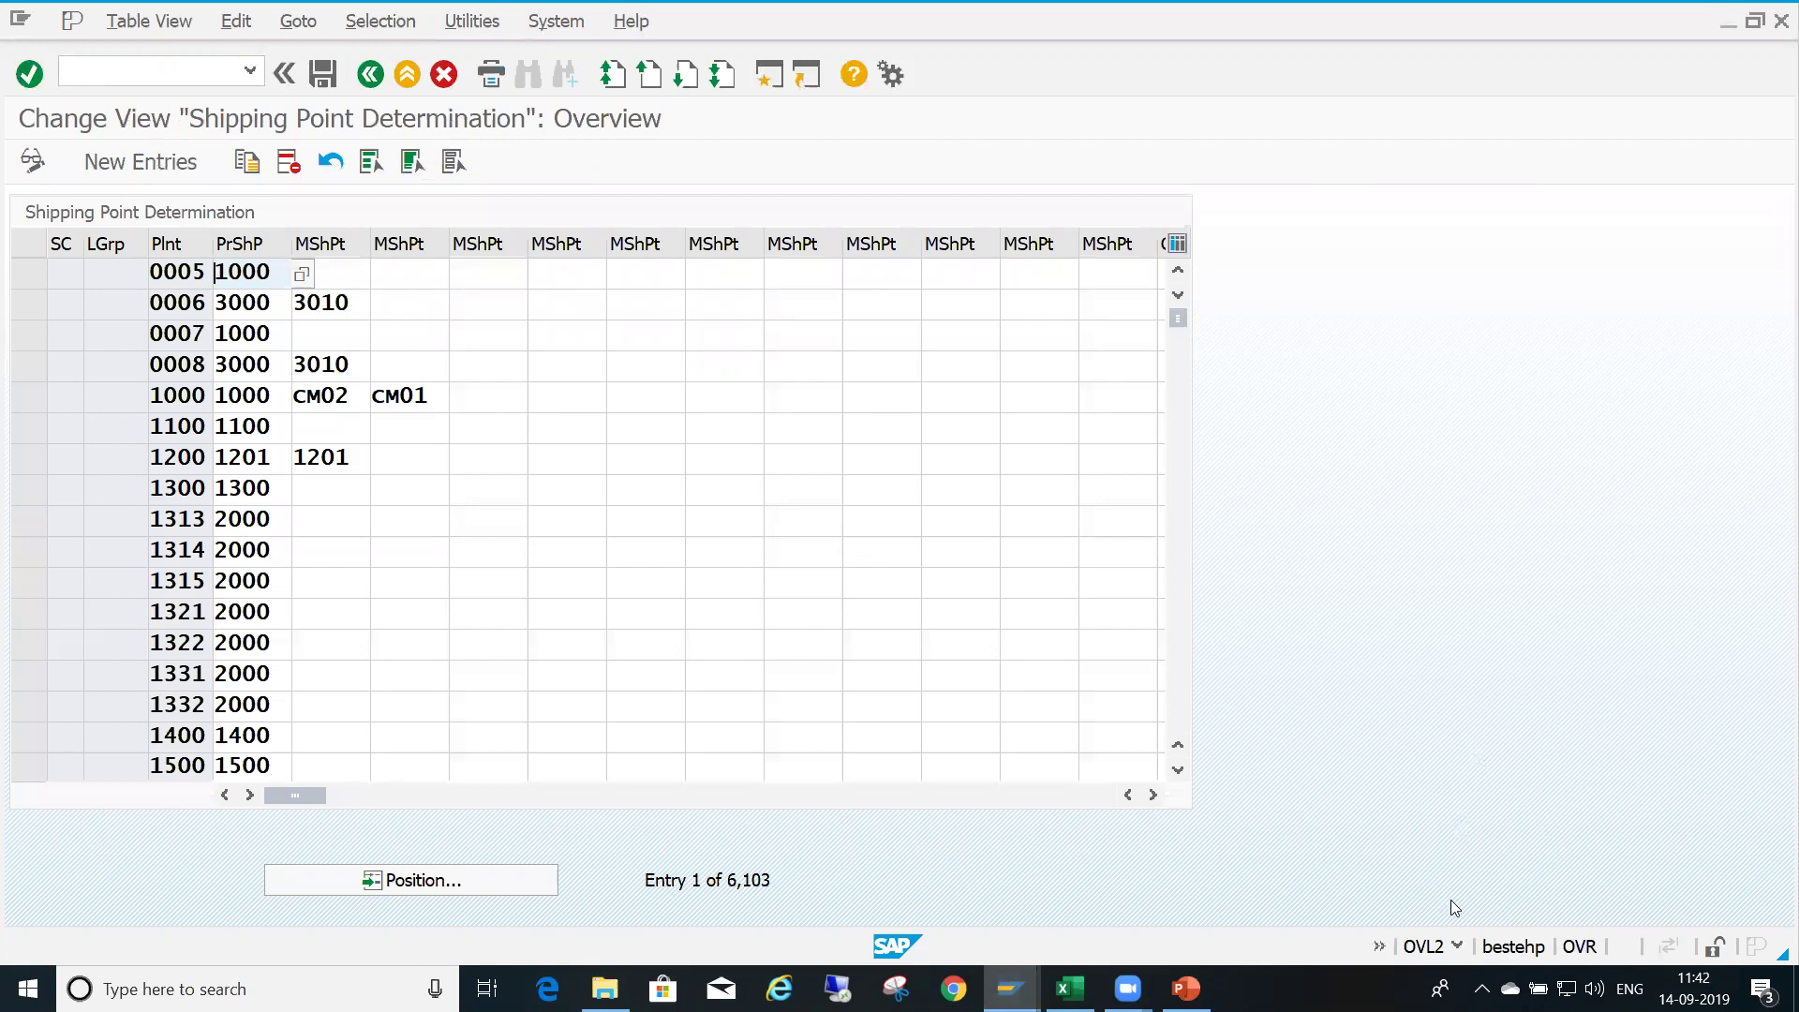
left_click(1458, 948)
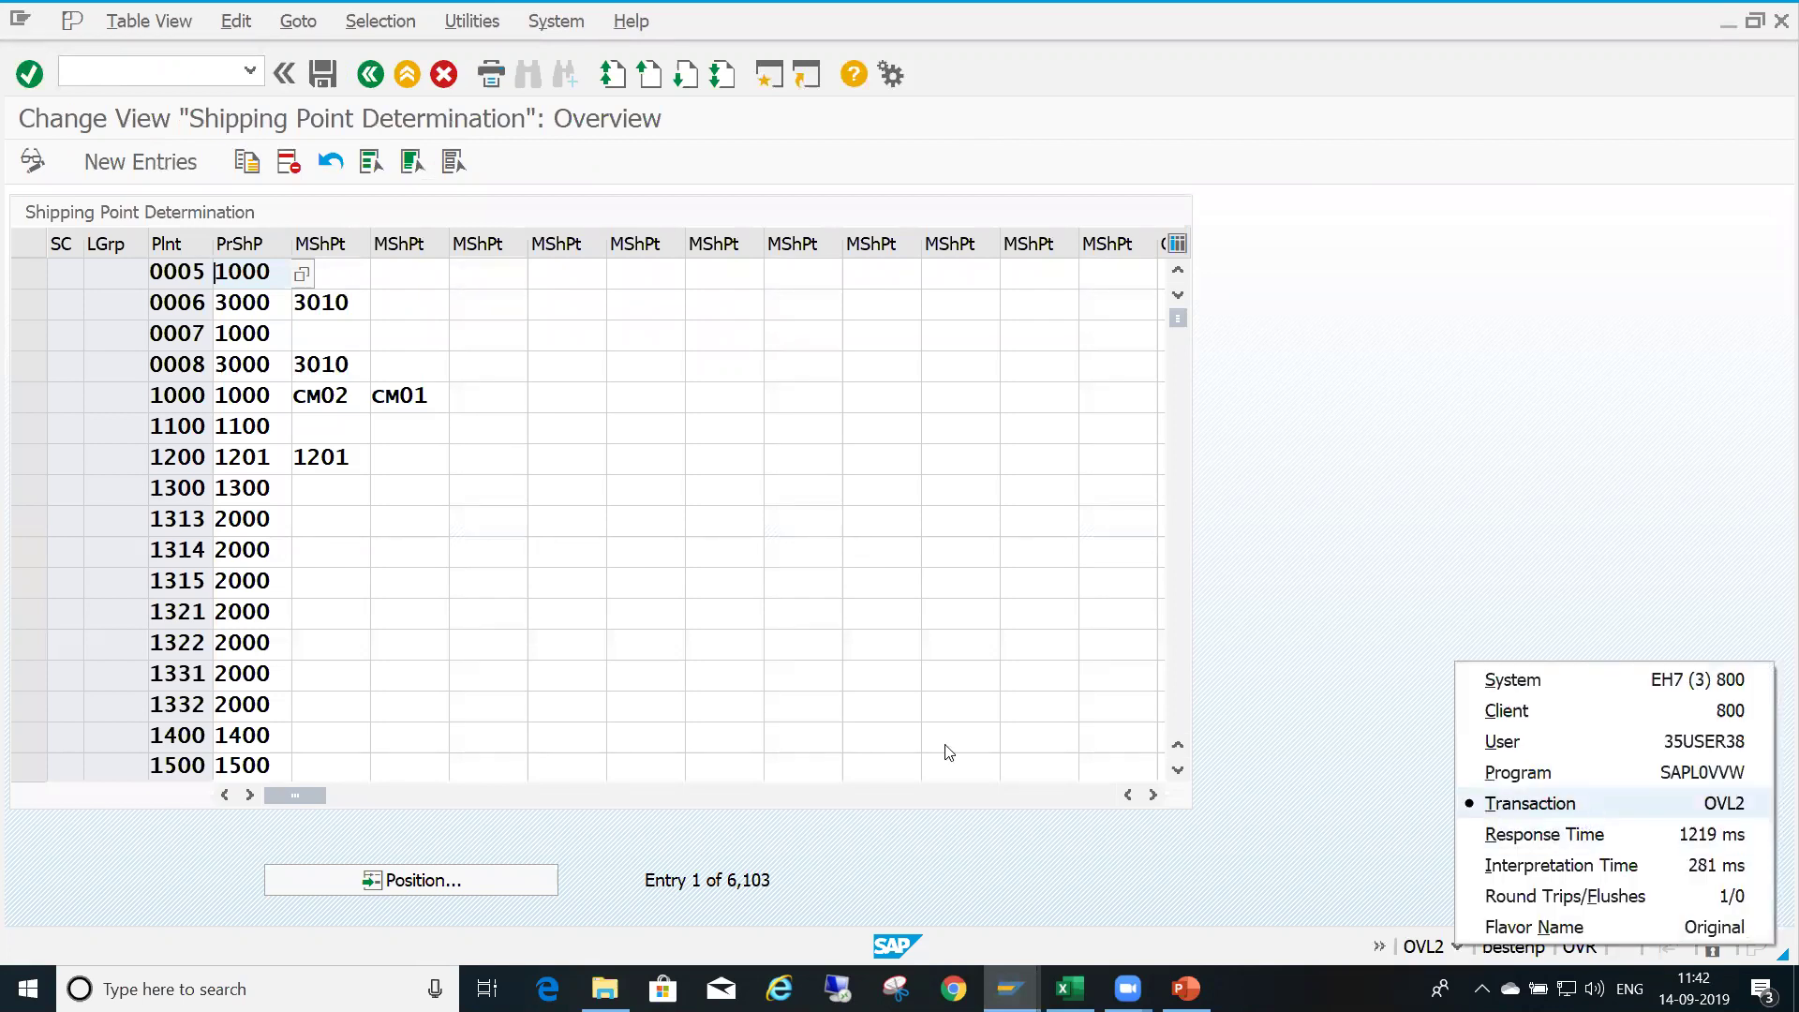
Position the shipping point determination list at shipping condition 01, loading group 0001 and plant 1313, and check that entry
left_click(446, 883)
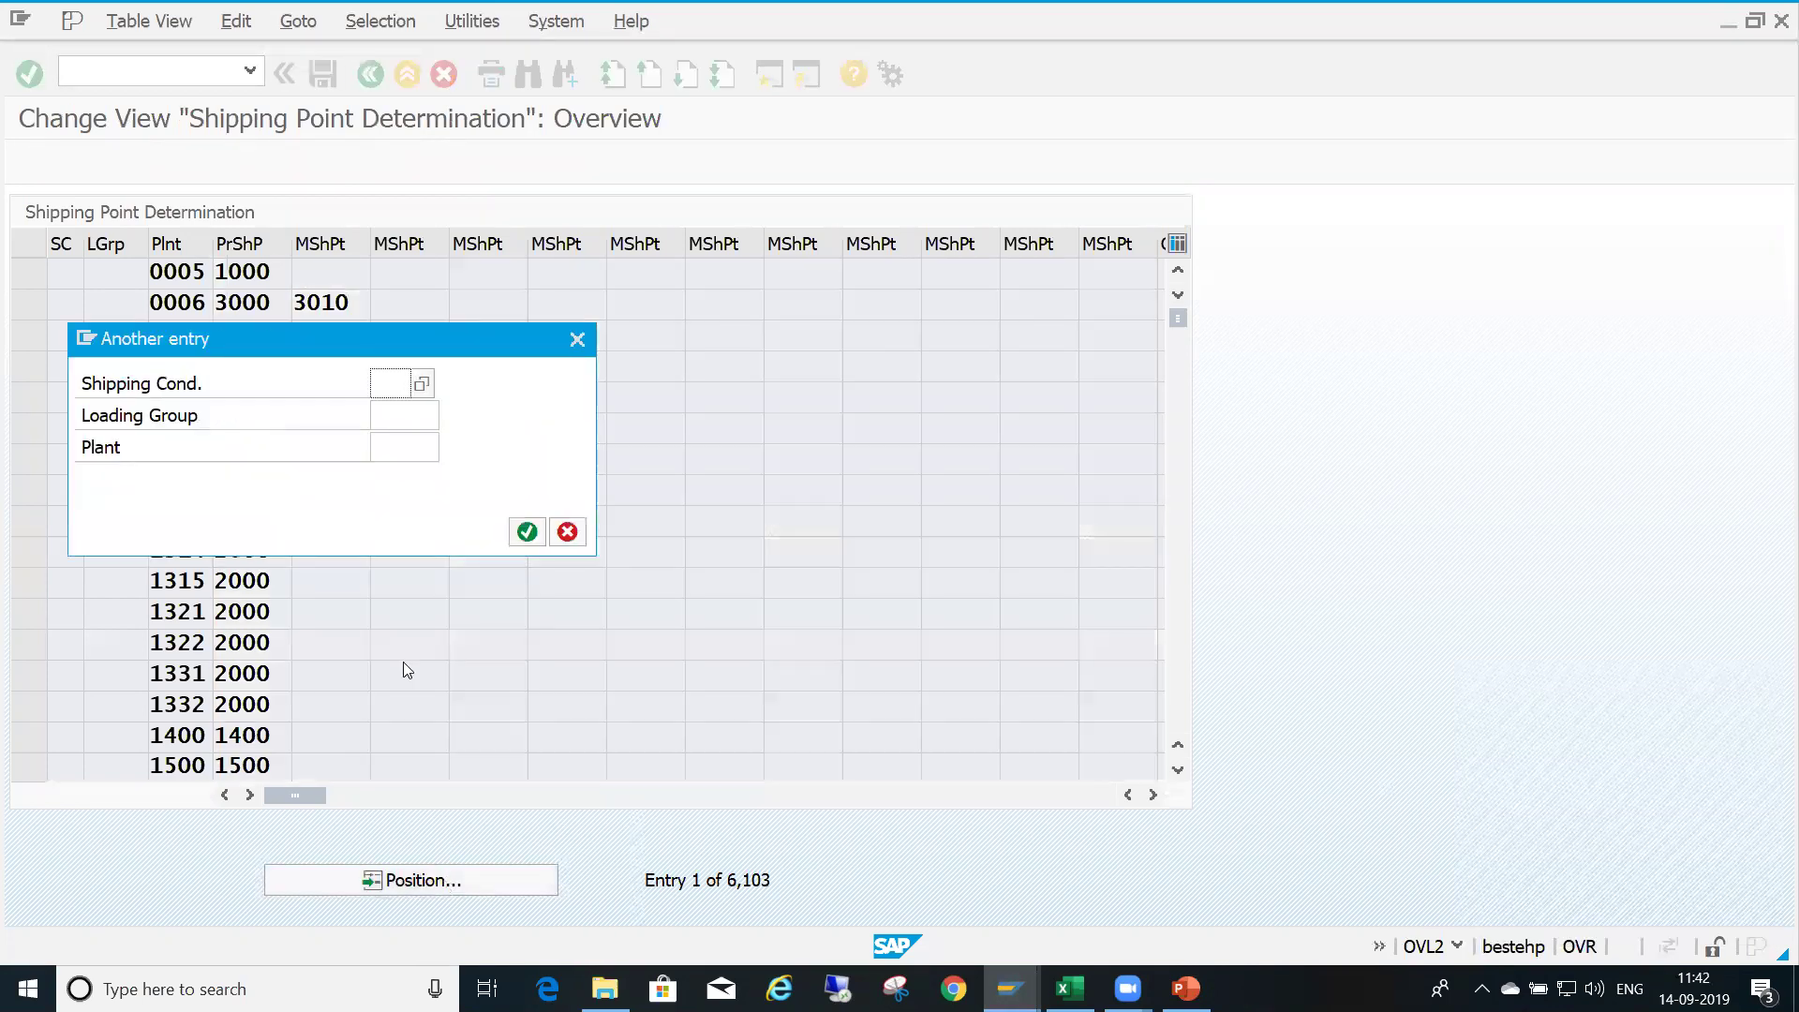
type("0")
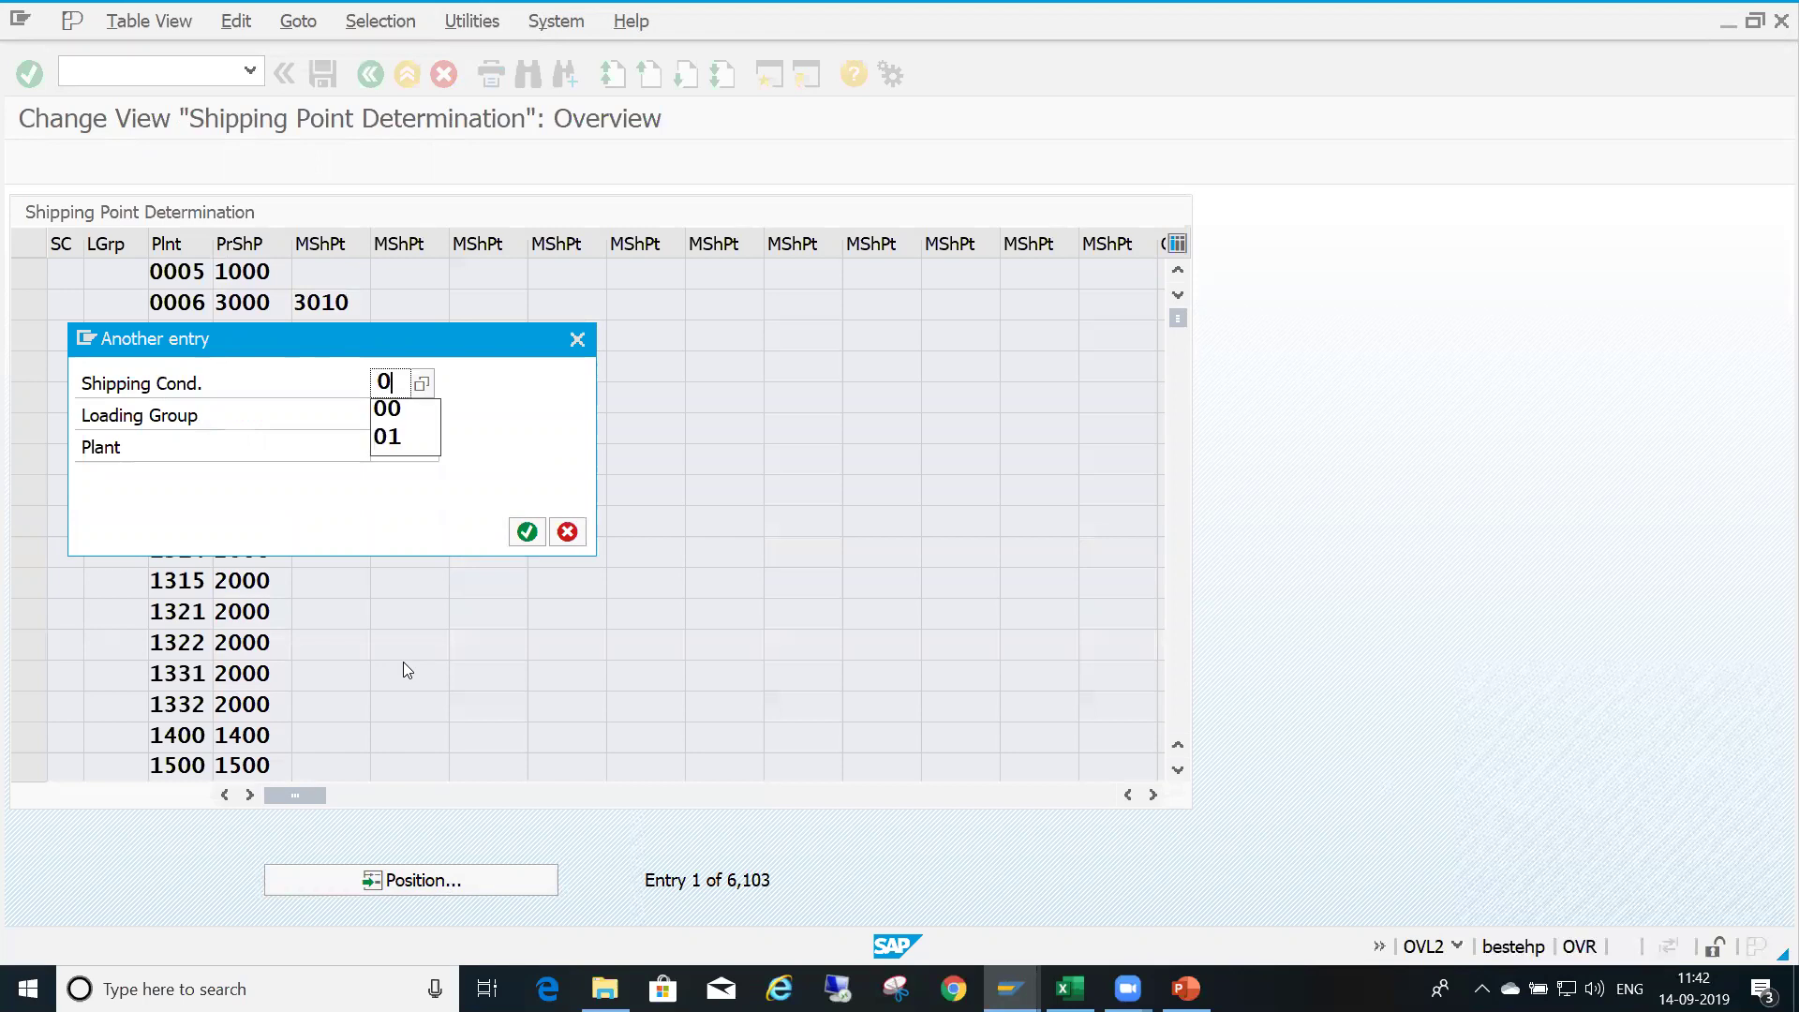
type("1")
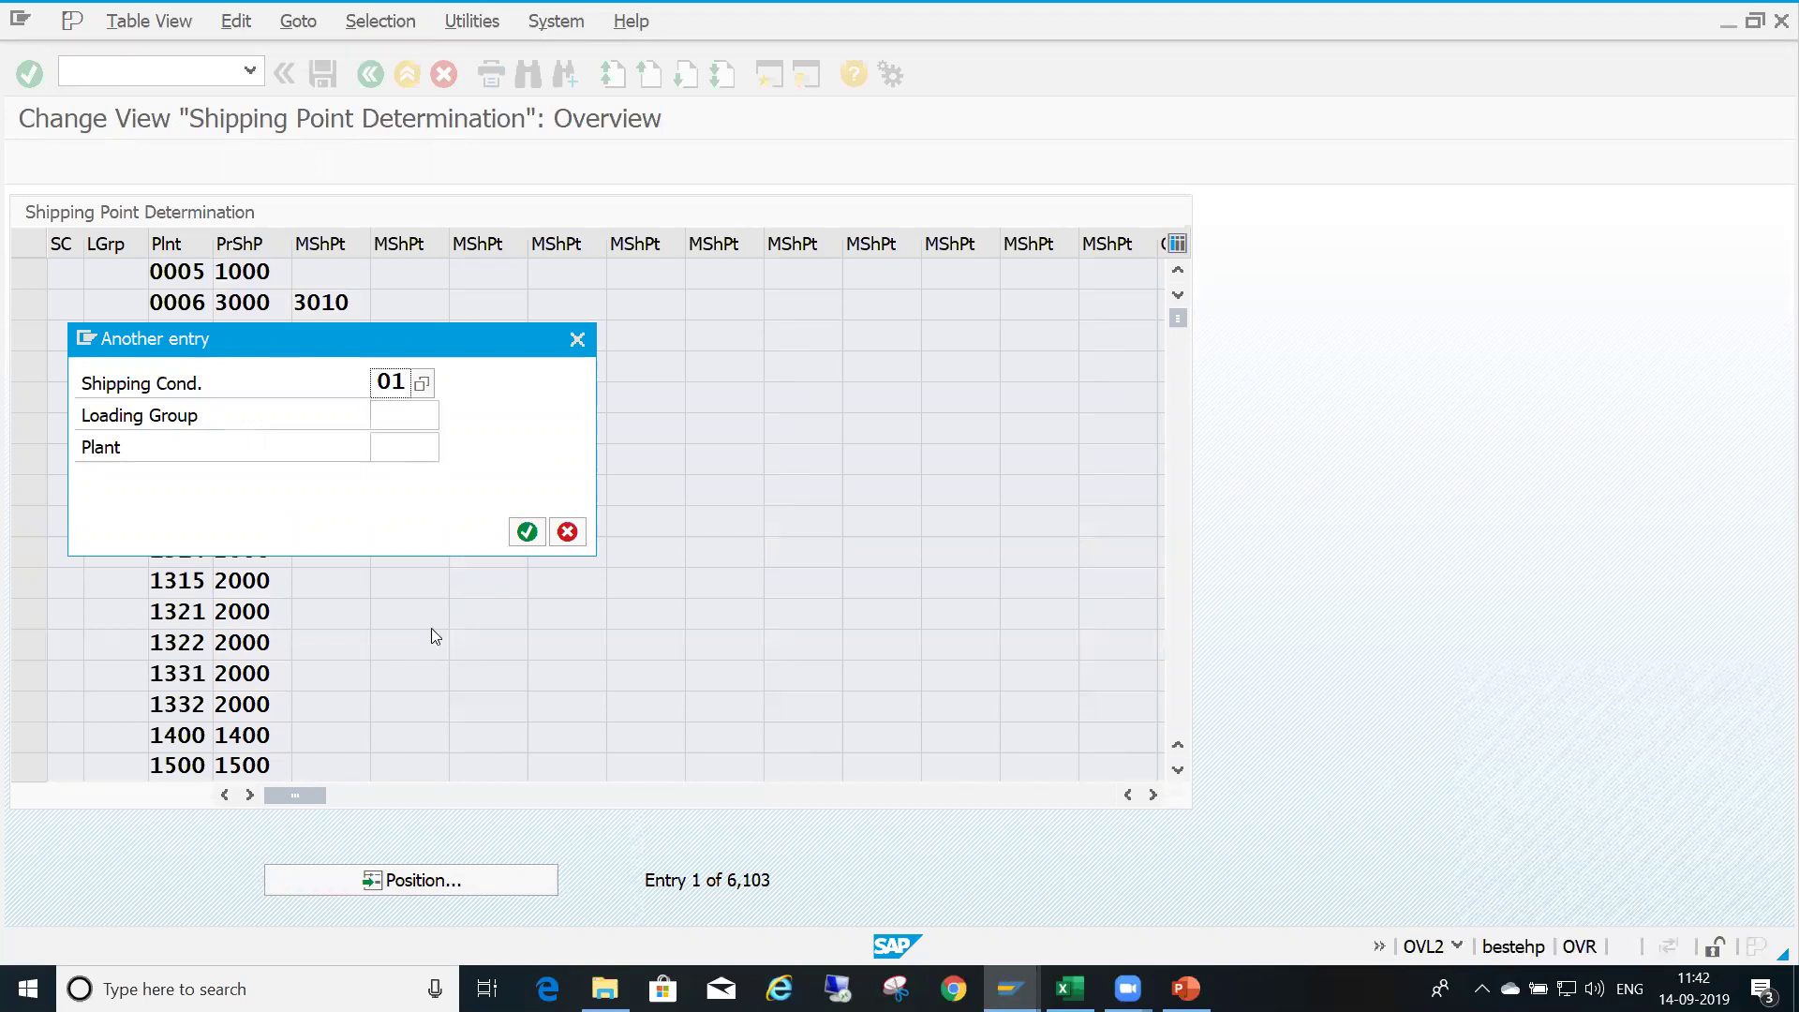
left_click(388, 417)
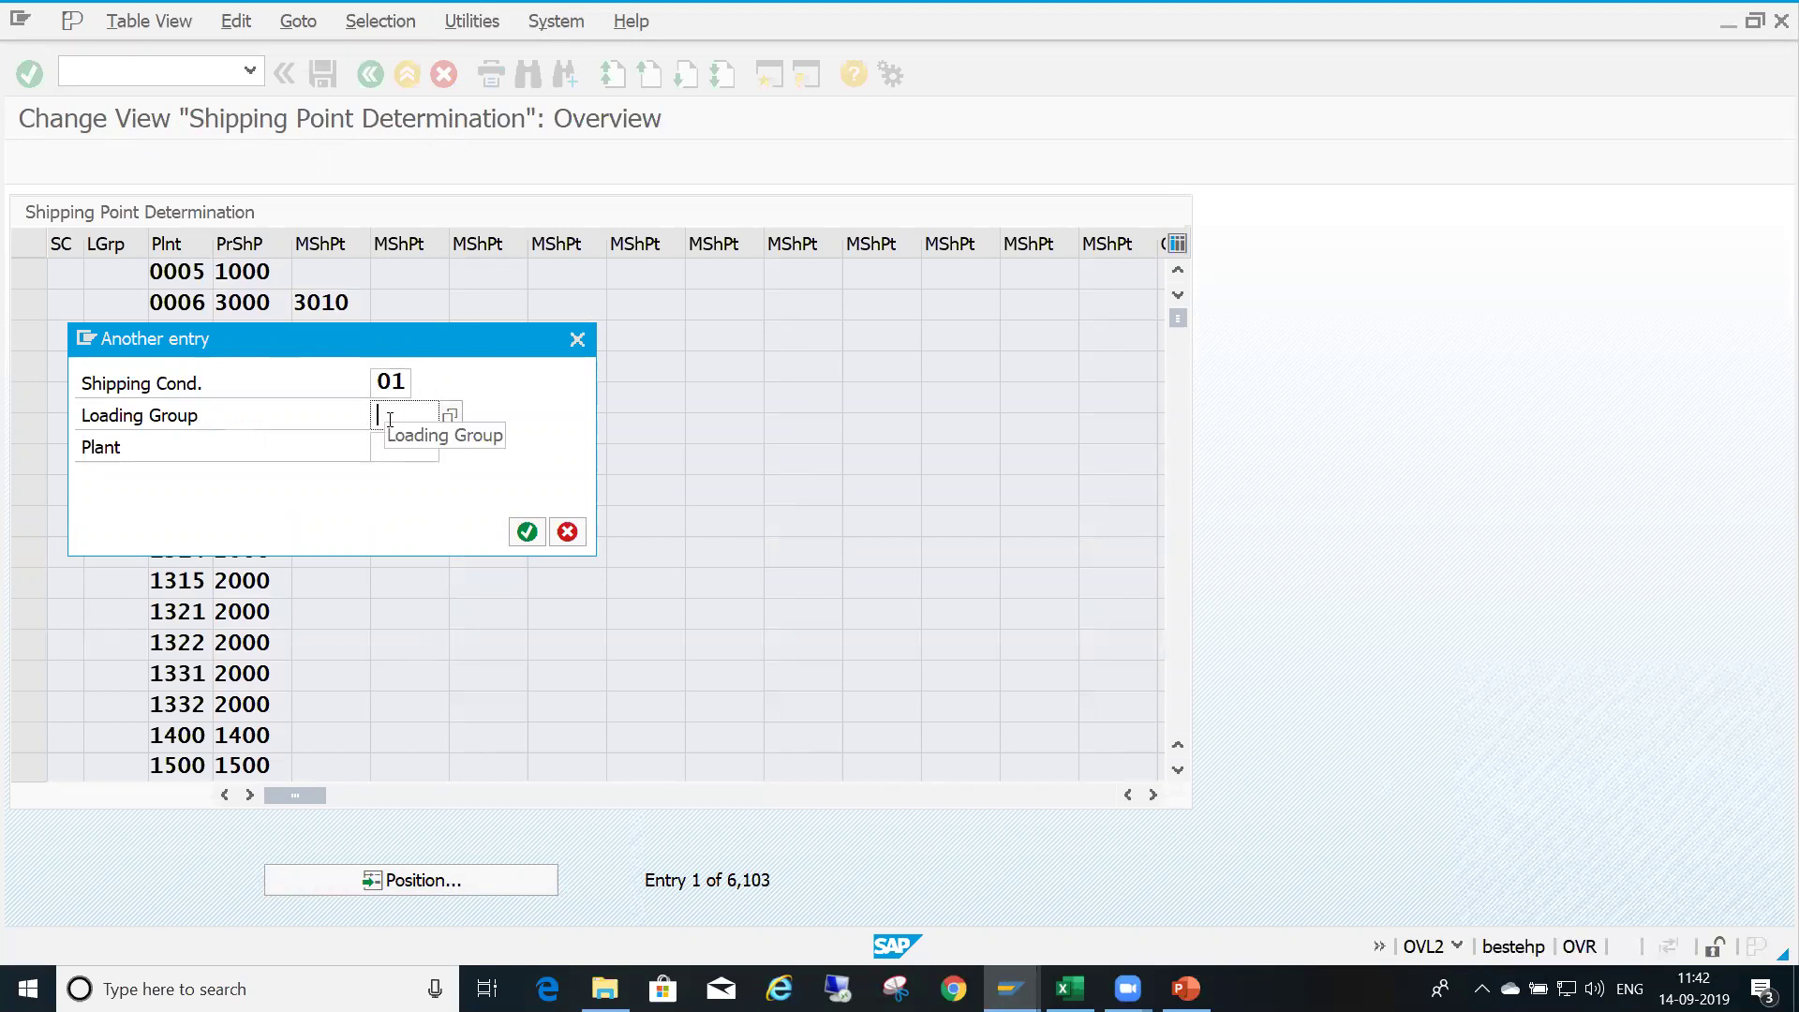
type("0001")
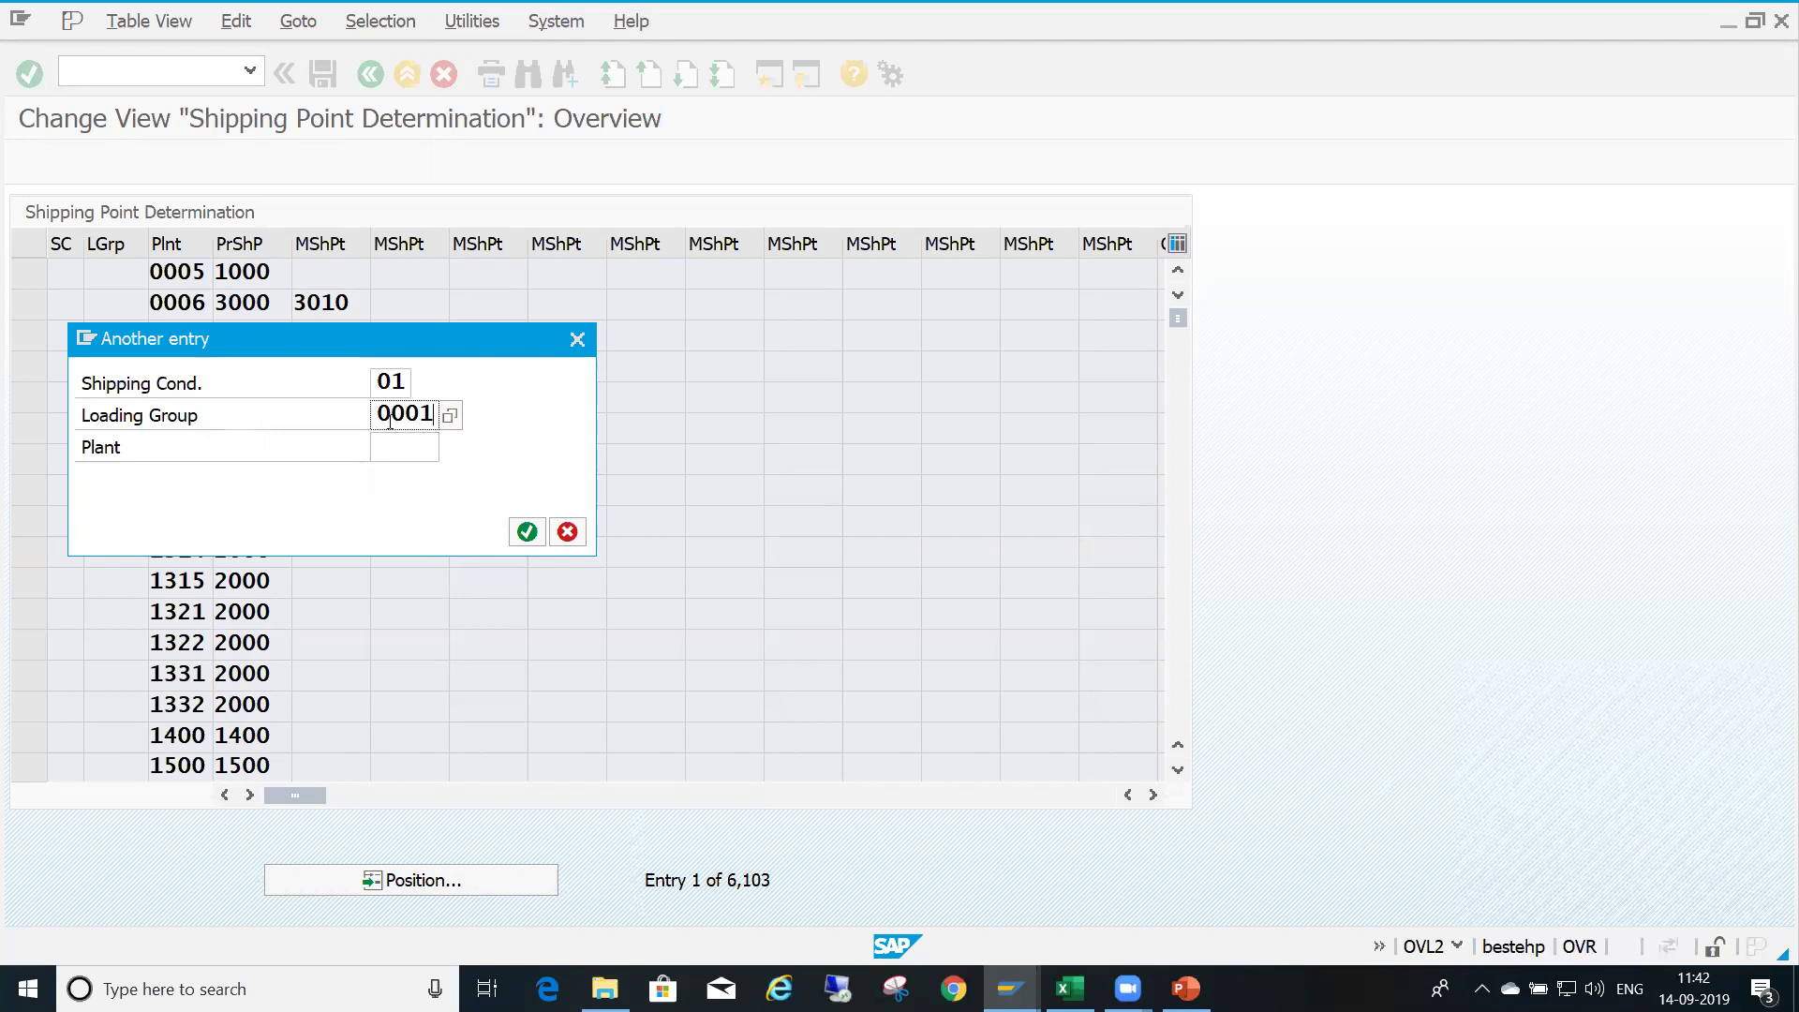
left_click(405, 441)
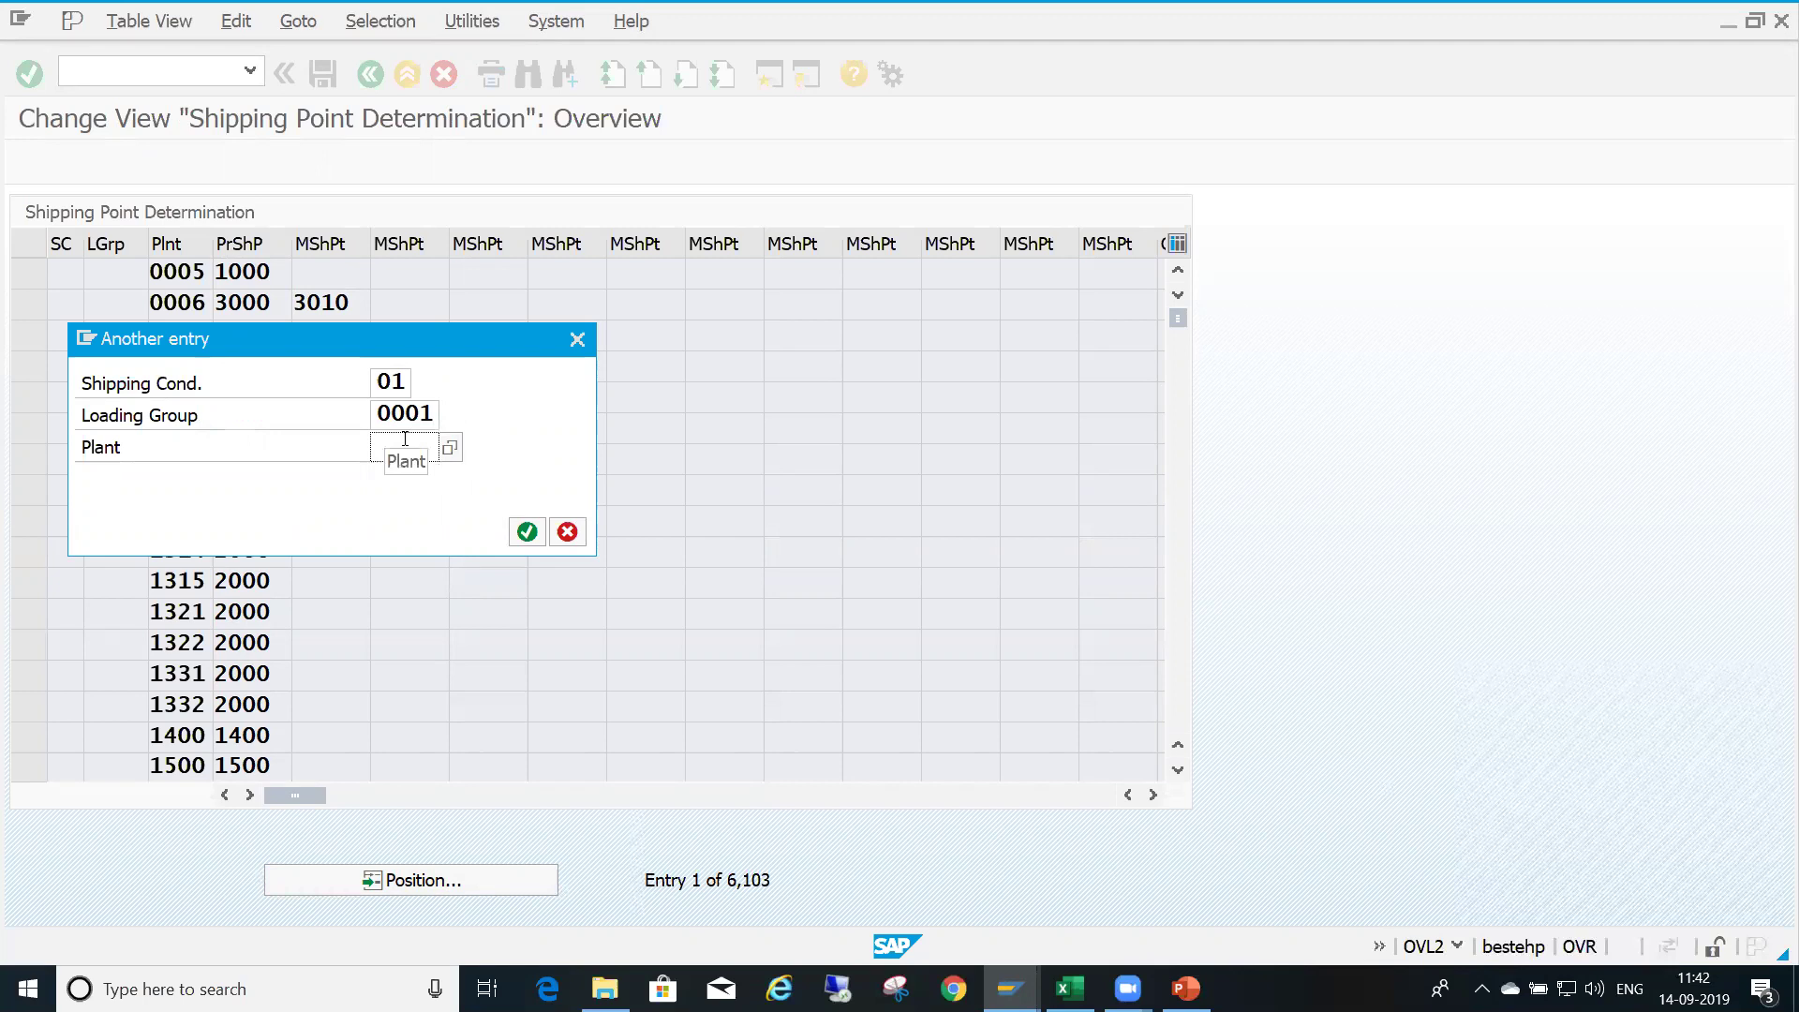
type("1313")
key("Return")
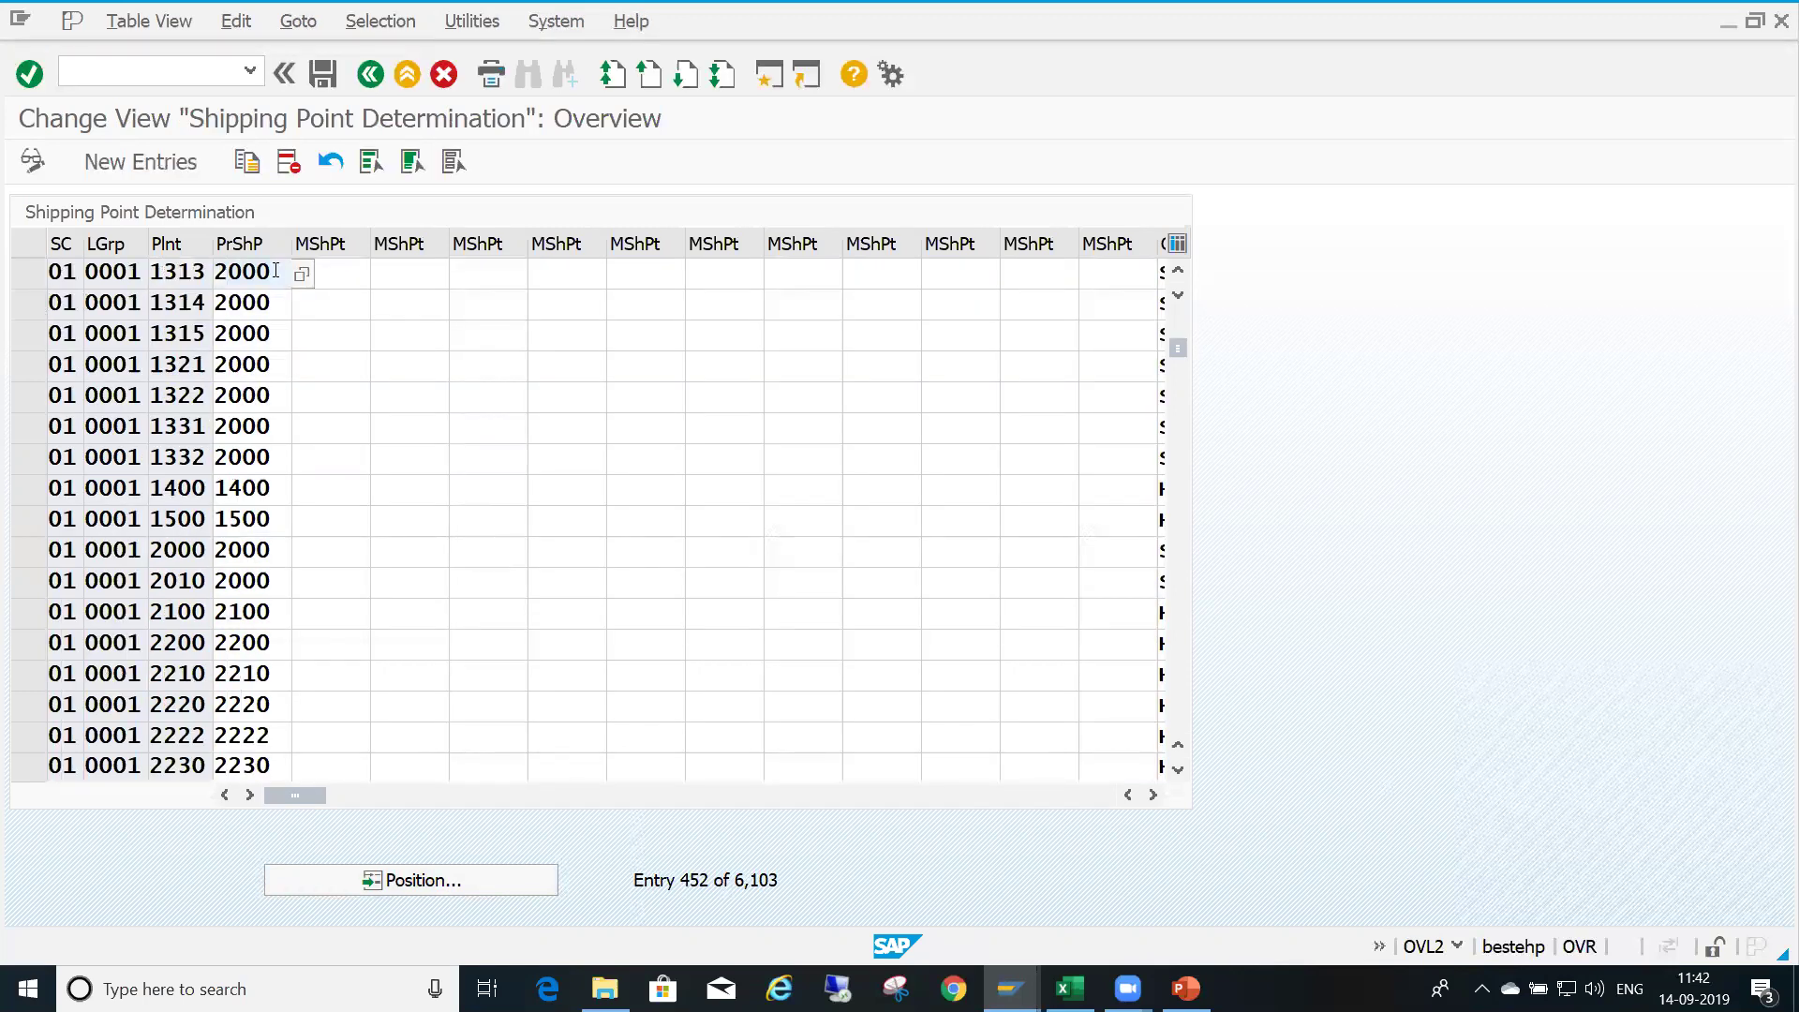
left_click(29, 281)
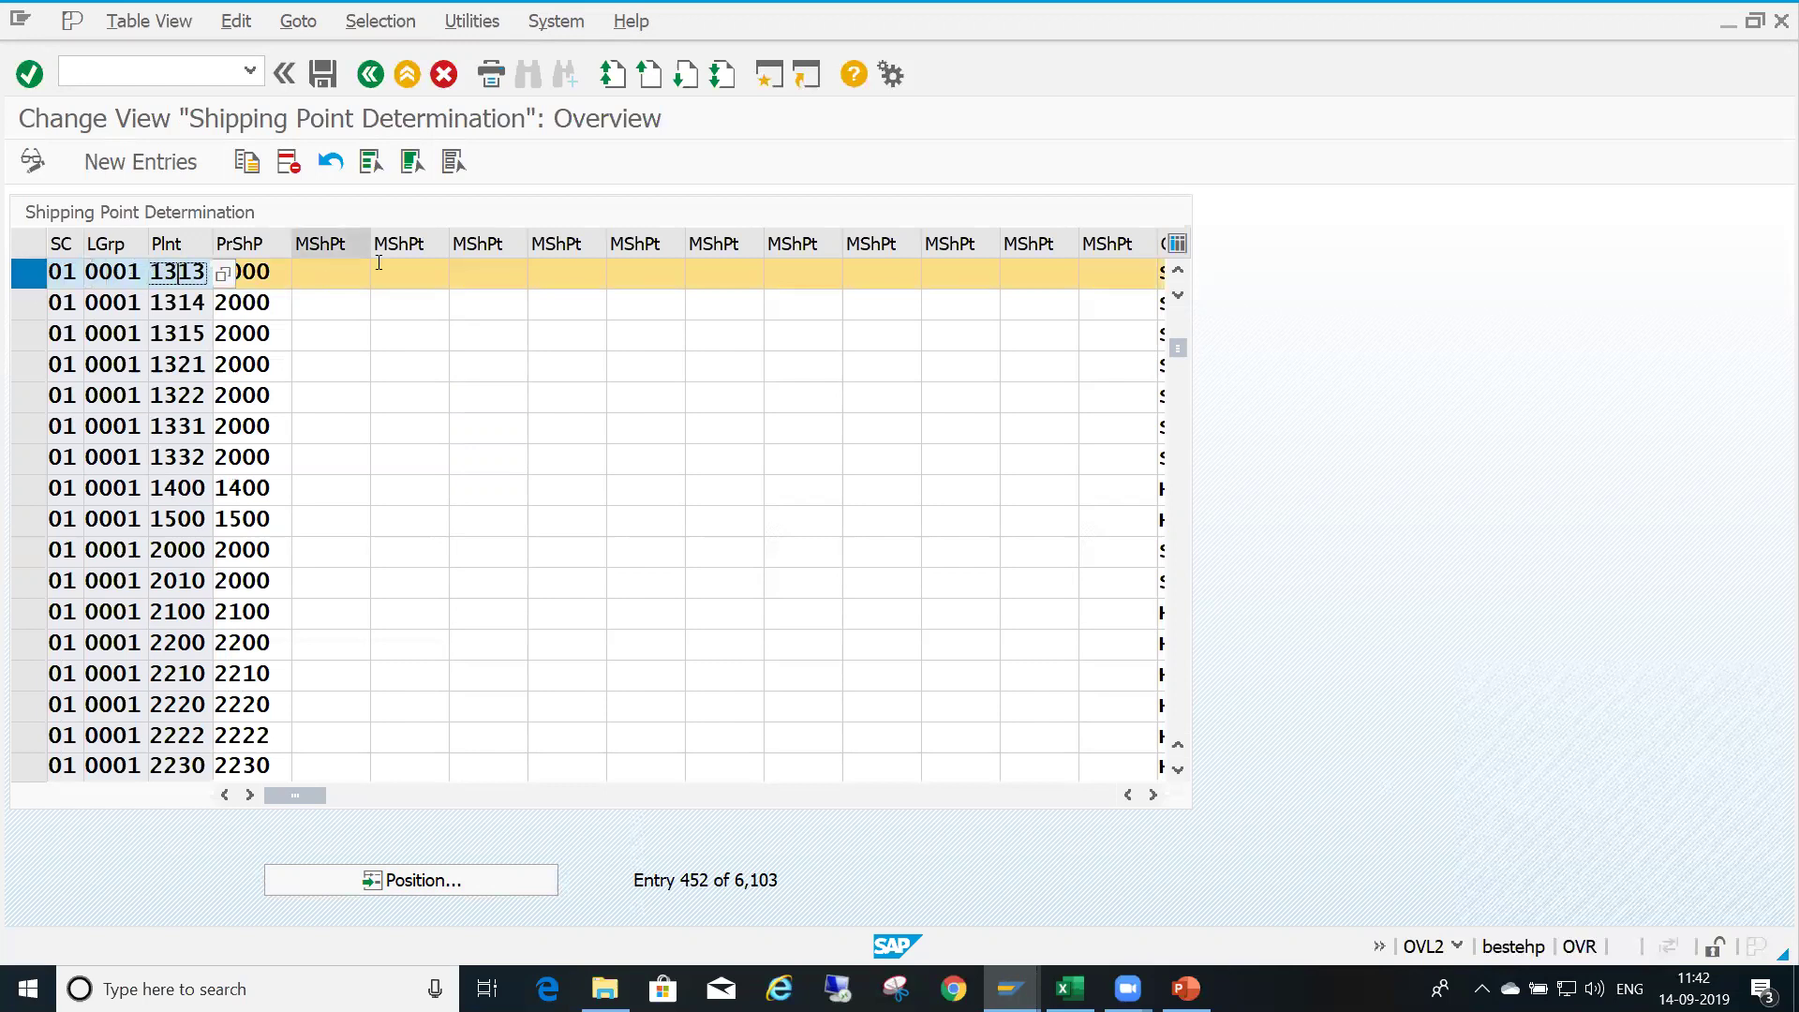
left_click(409, 272)
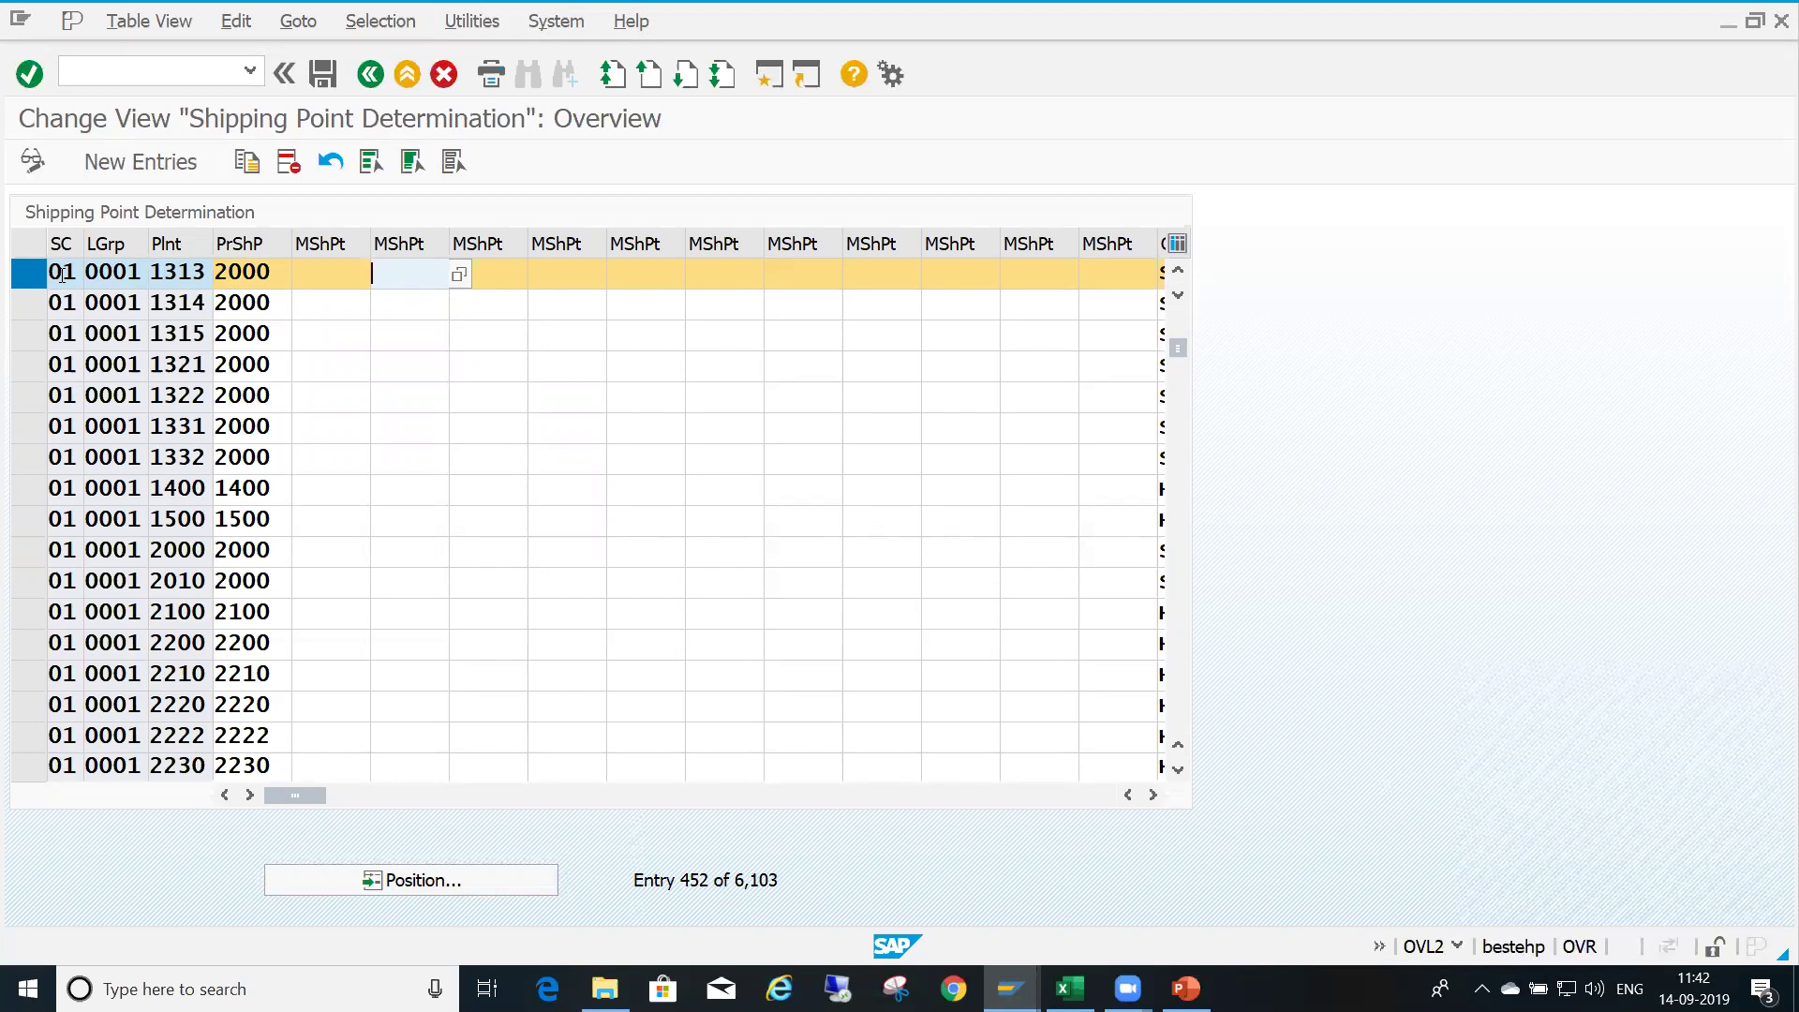
left_click(115, 273)
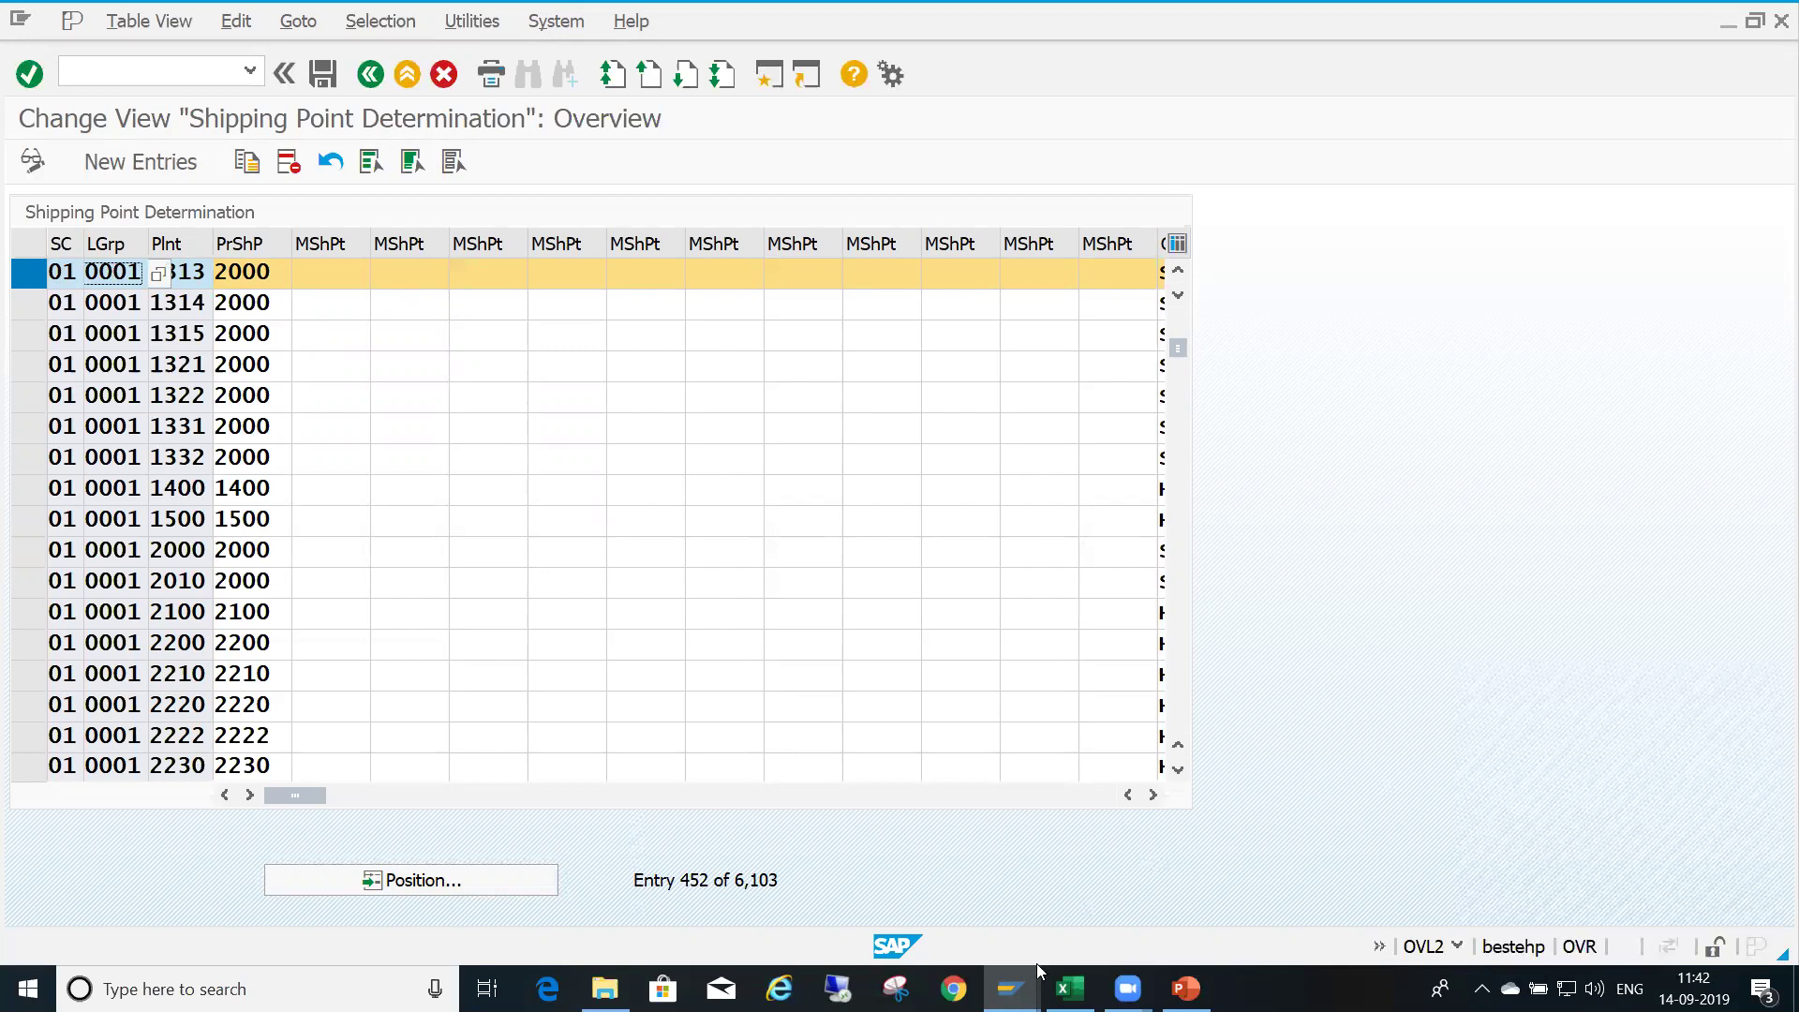
Open a new SAP session from the shipping point determination window and start transaction MM02 in it
mouse_move(1010, 989)
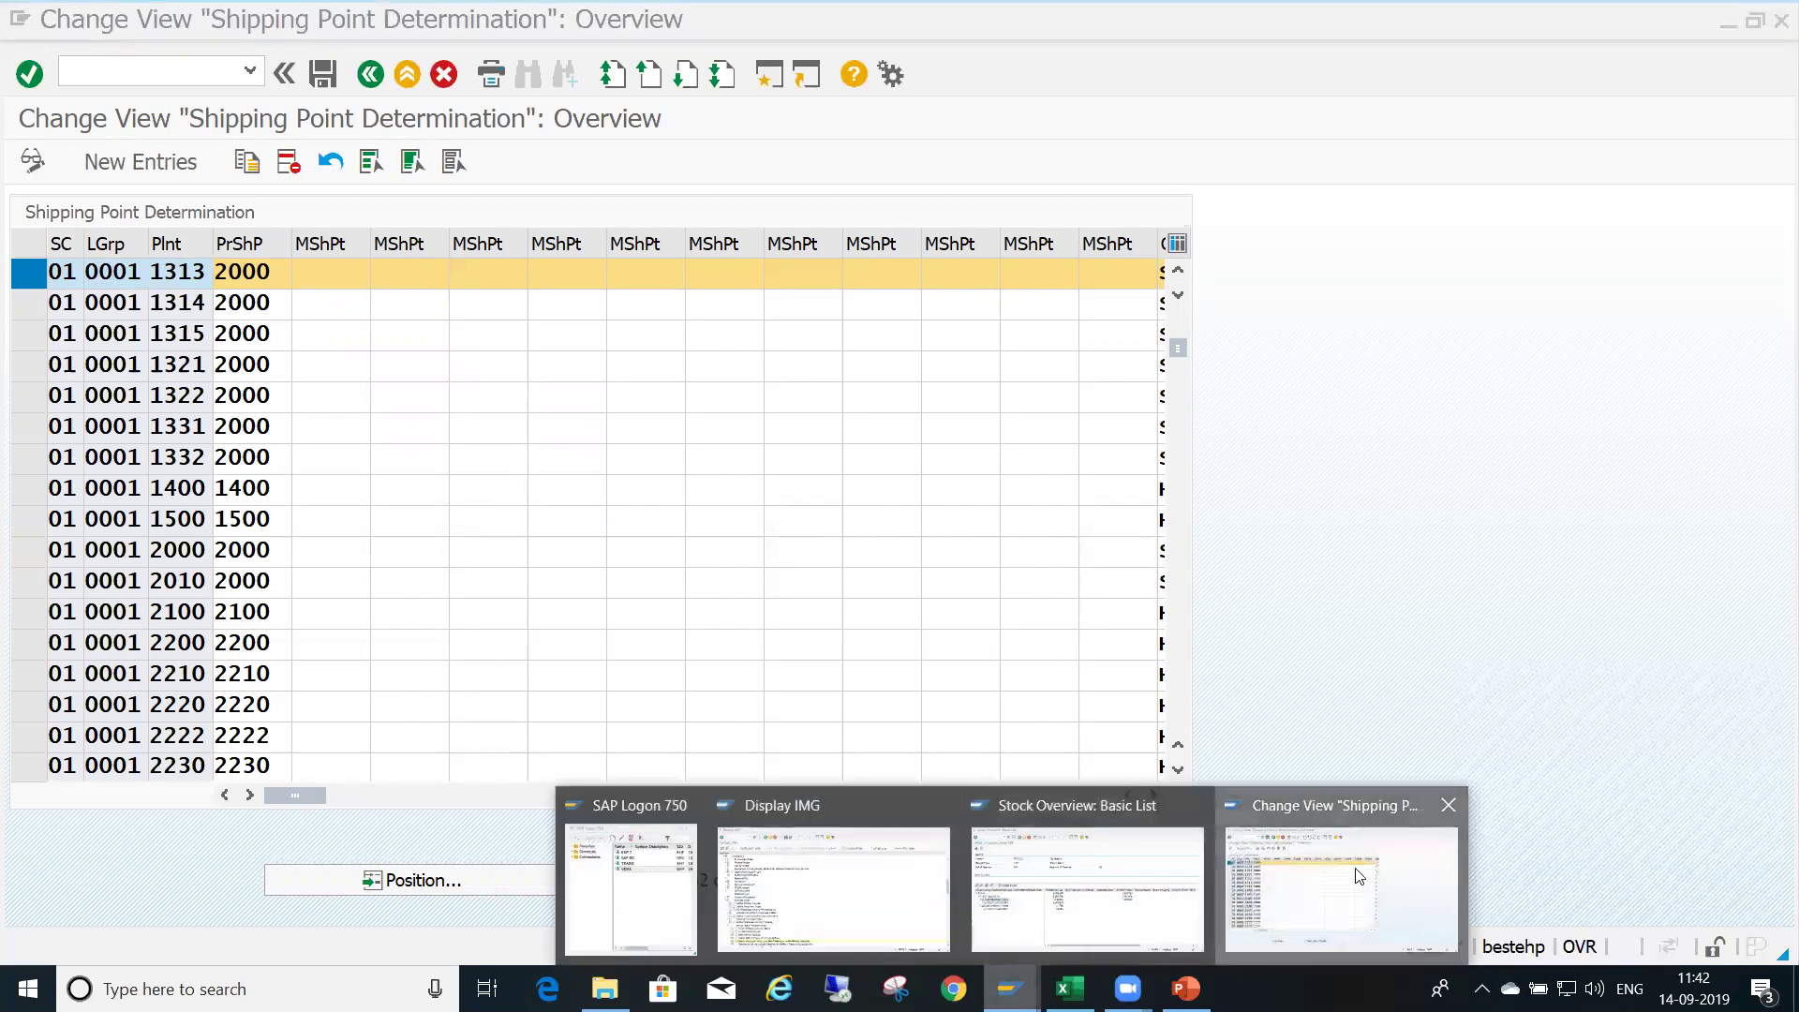
left_click(1406, 918)
left_click(771, 81)
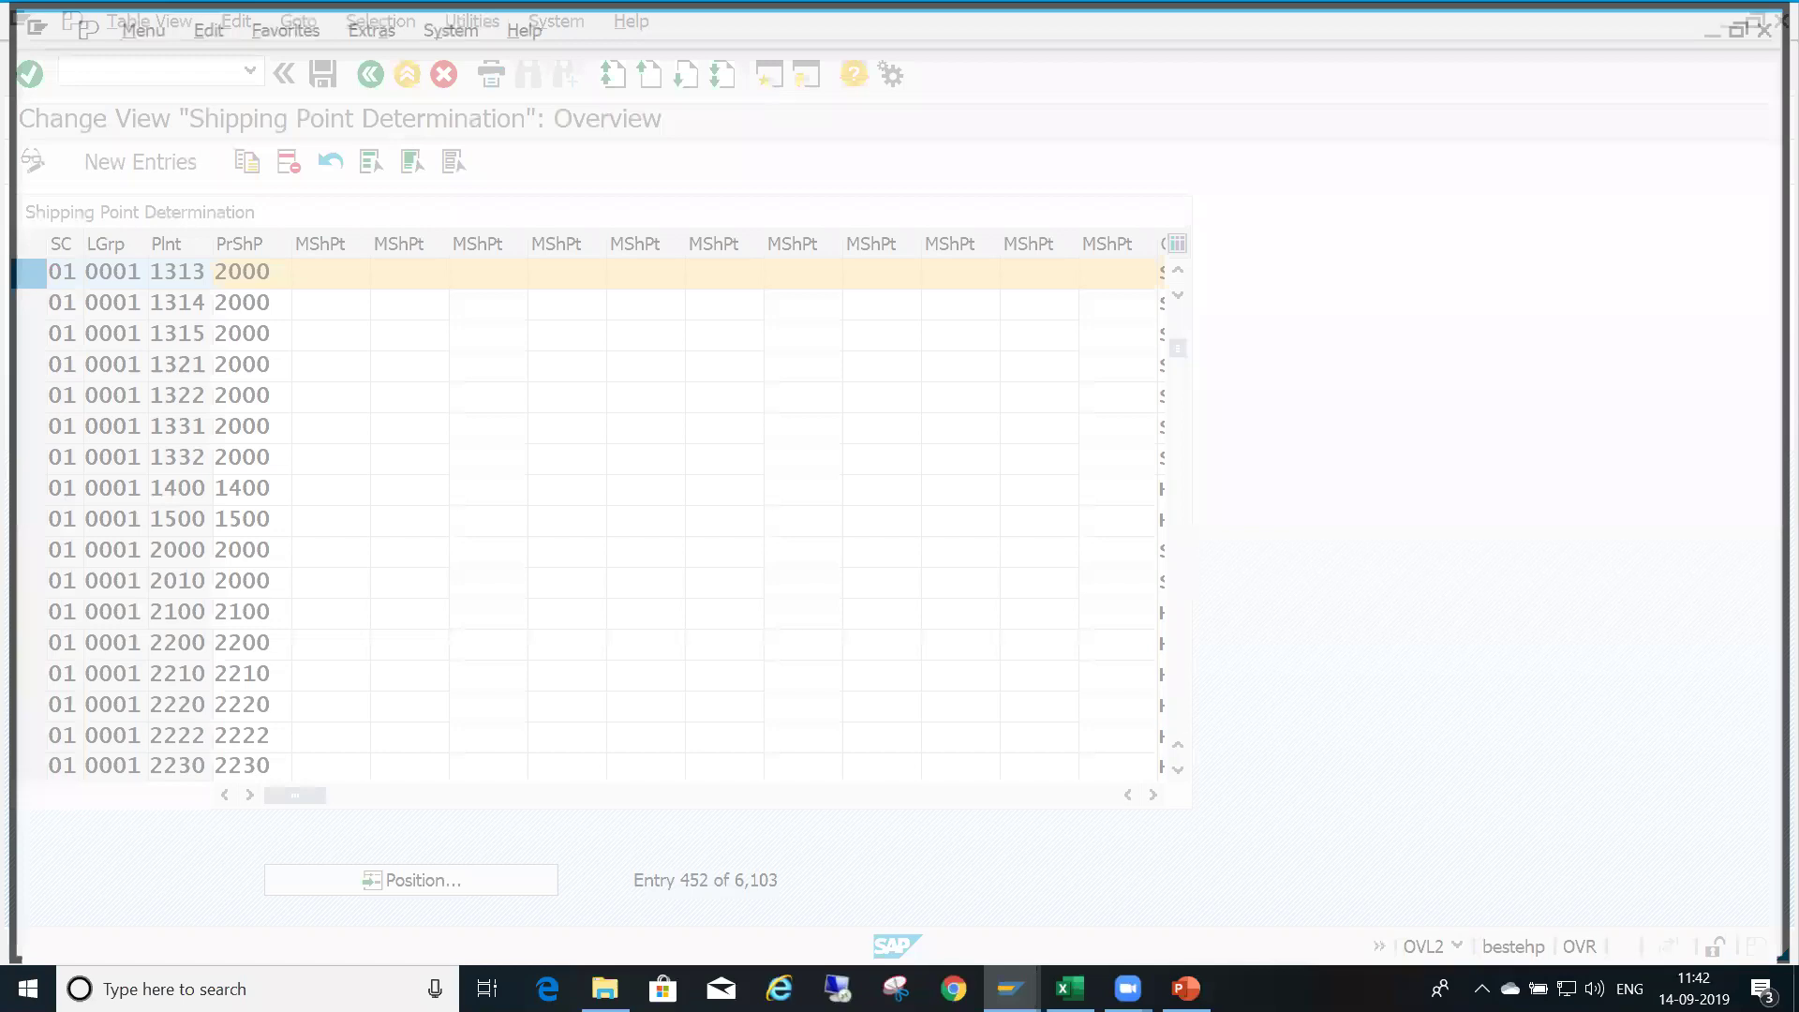
type("mm02")
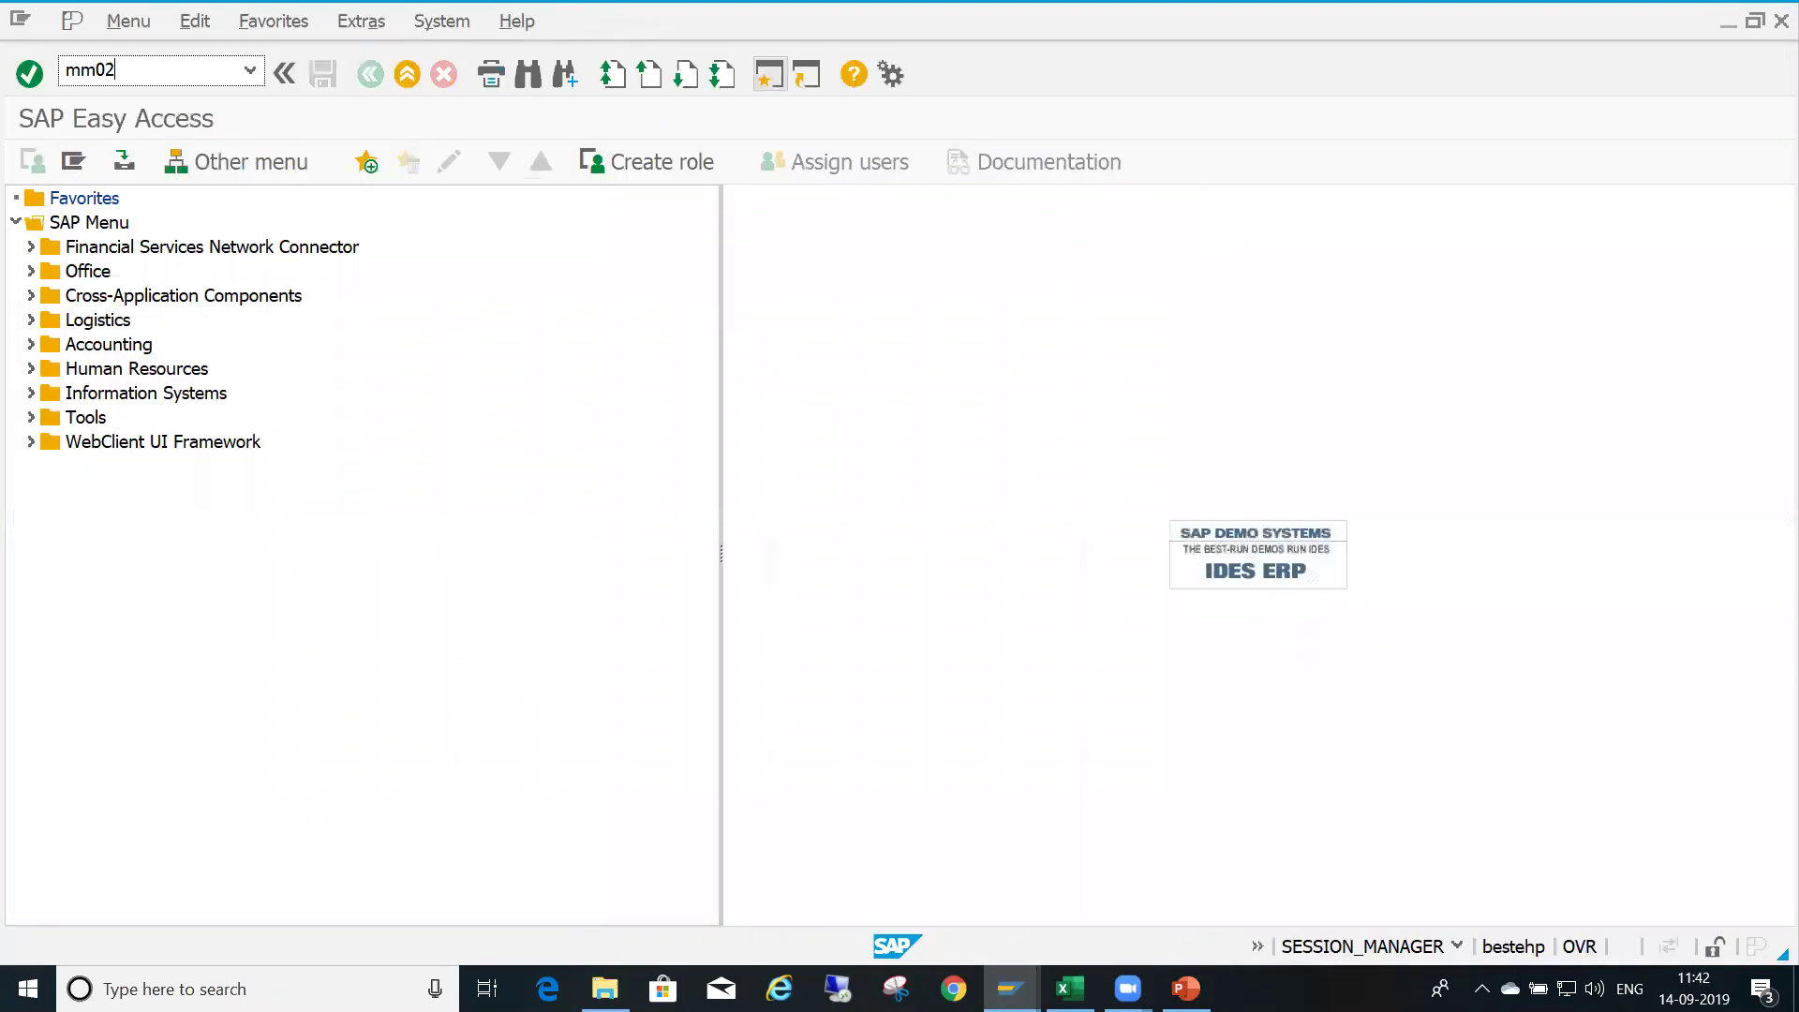
key("Return")
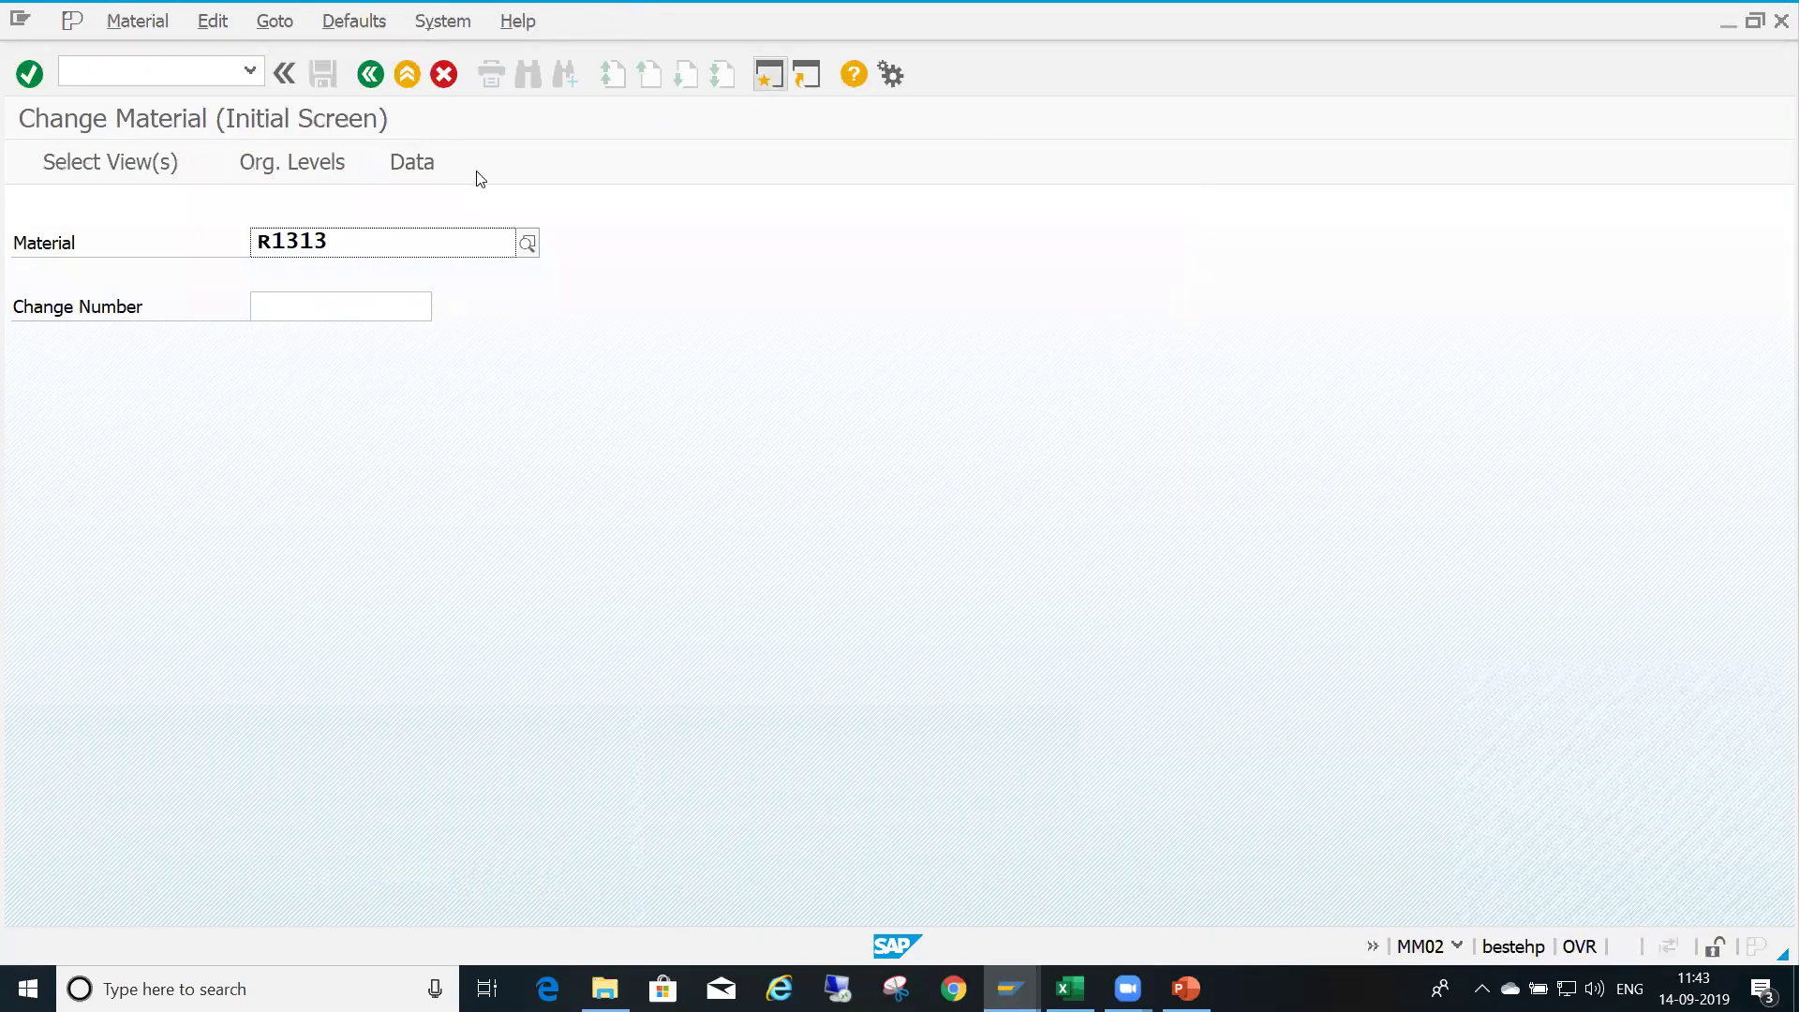
Open only the Sales: General/Plant Data view of material R1313 for plant 1313, sales organization 2000 and distribution channel 12
key("Return")
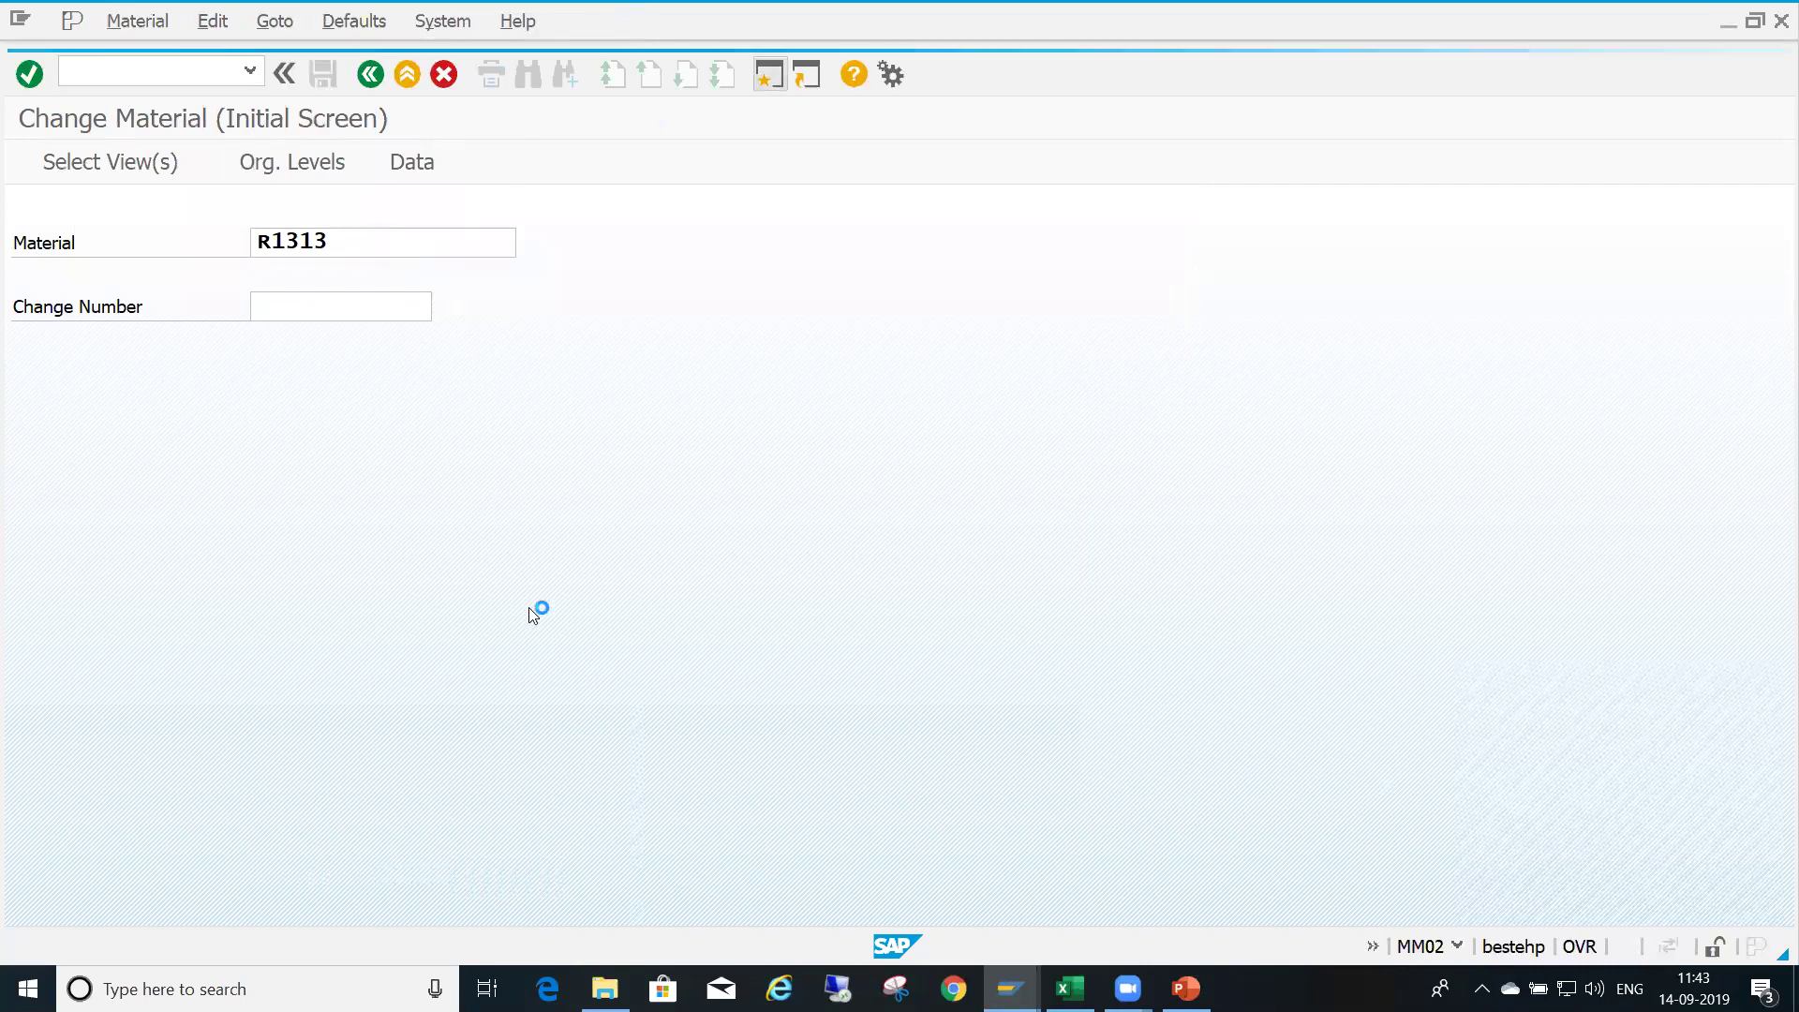
left_click(592, 315)
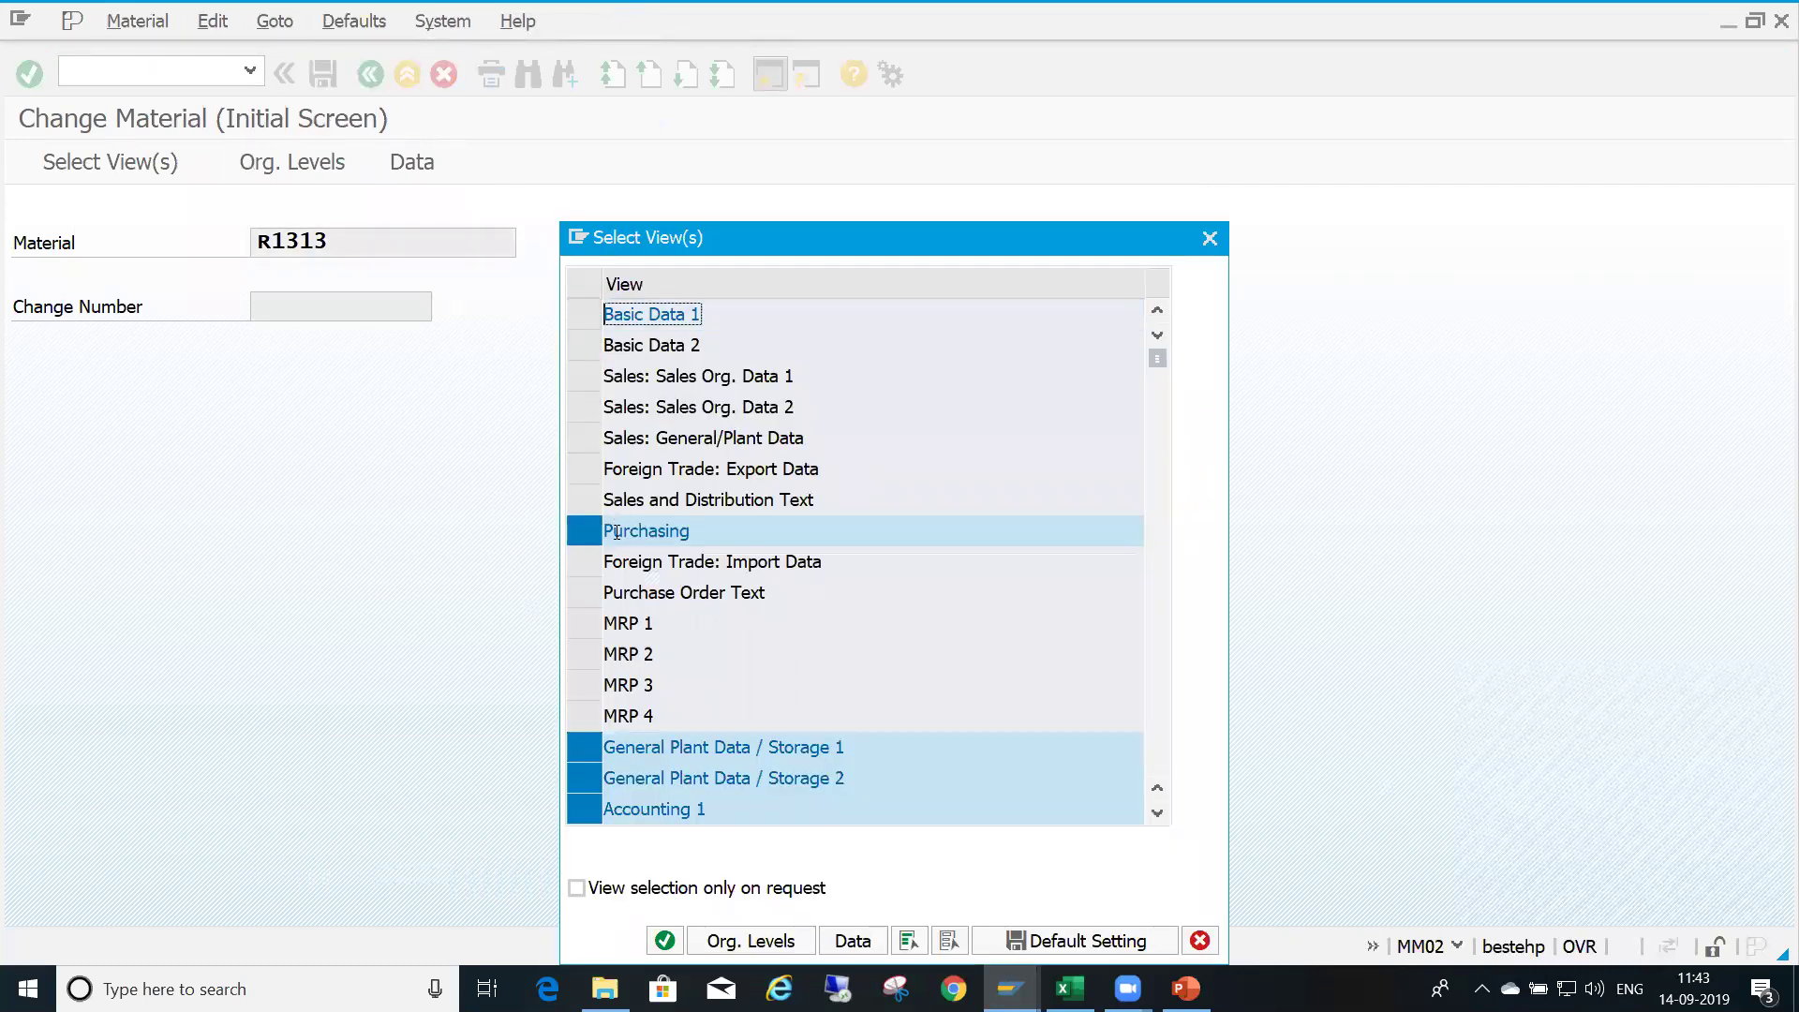
left_click(585, 531)
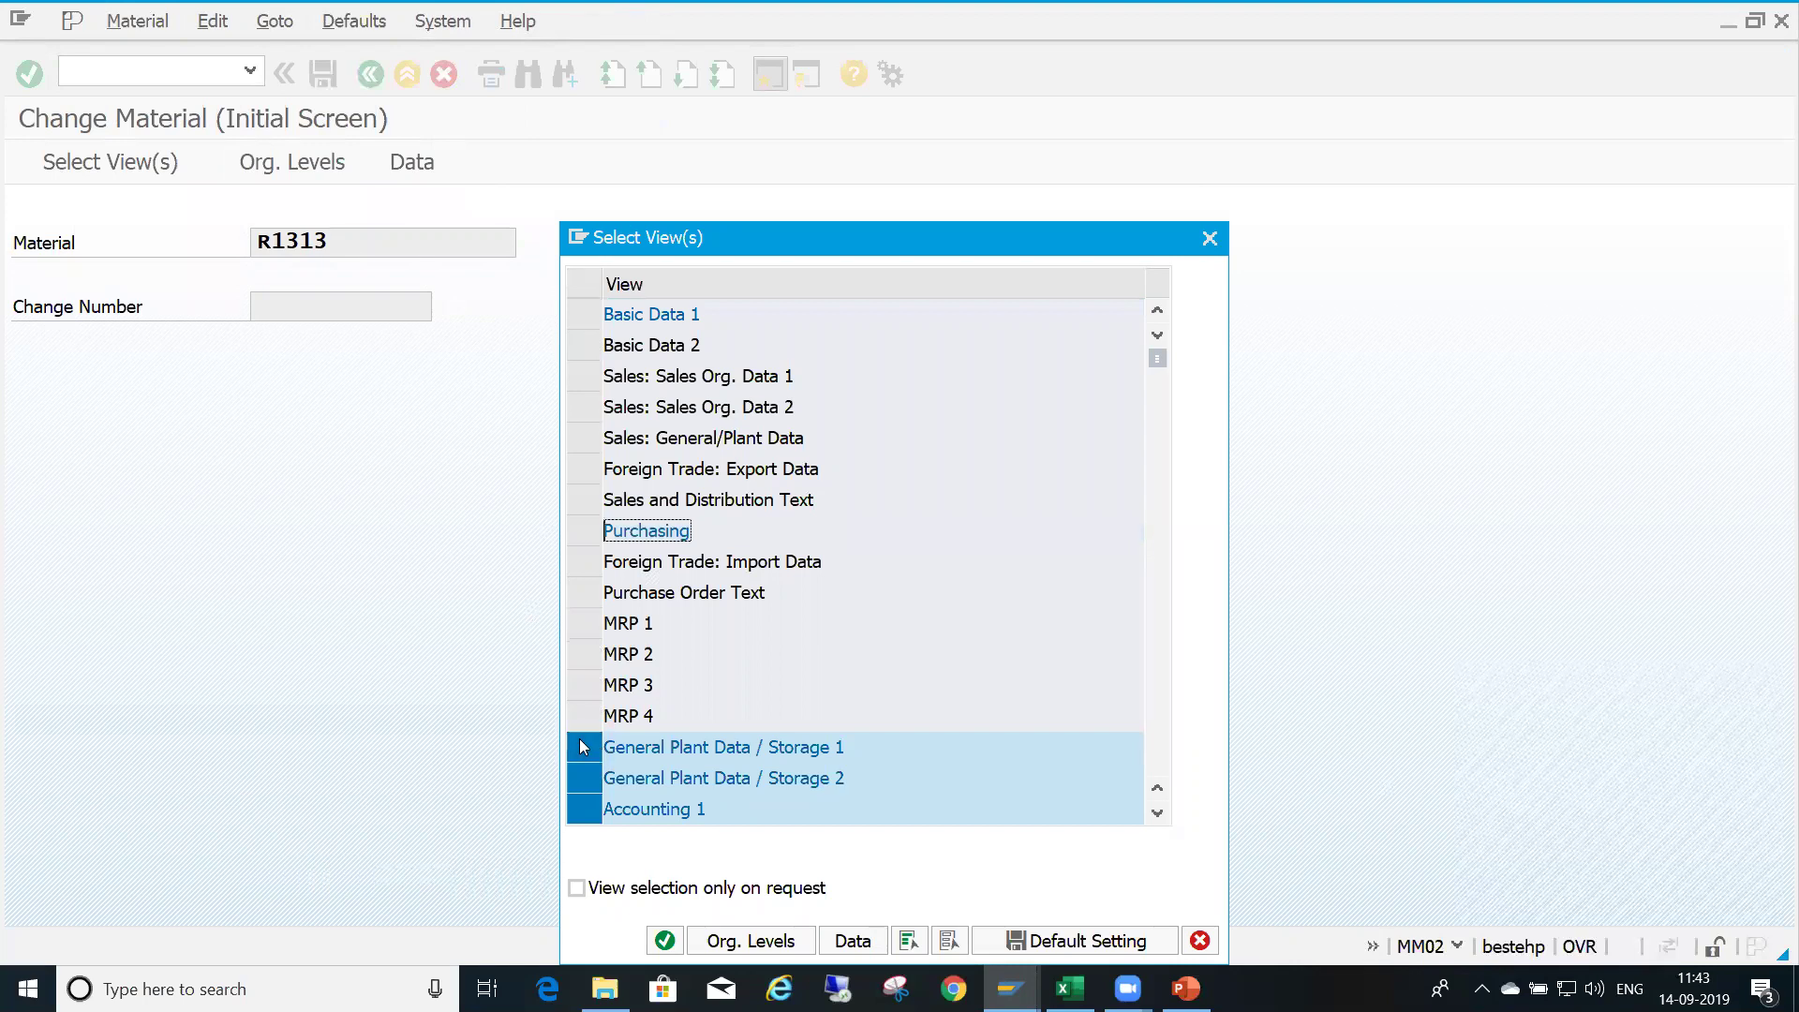
left_click(585, 747)
left_click(587, 780)
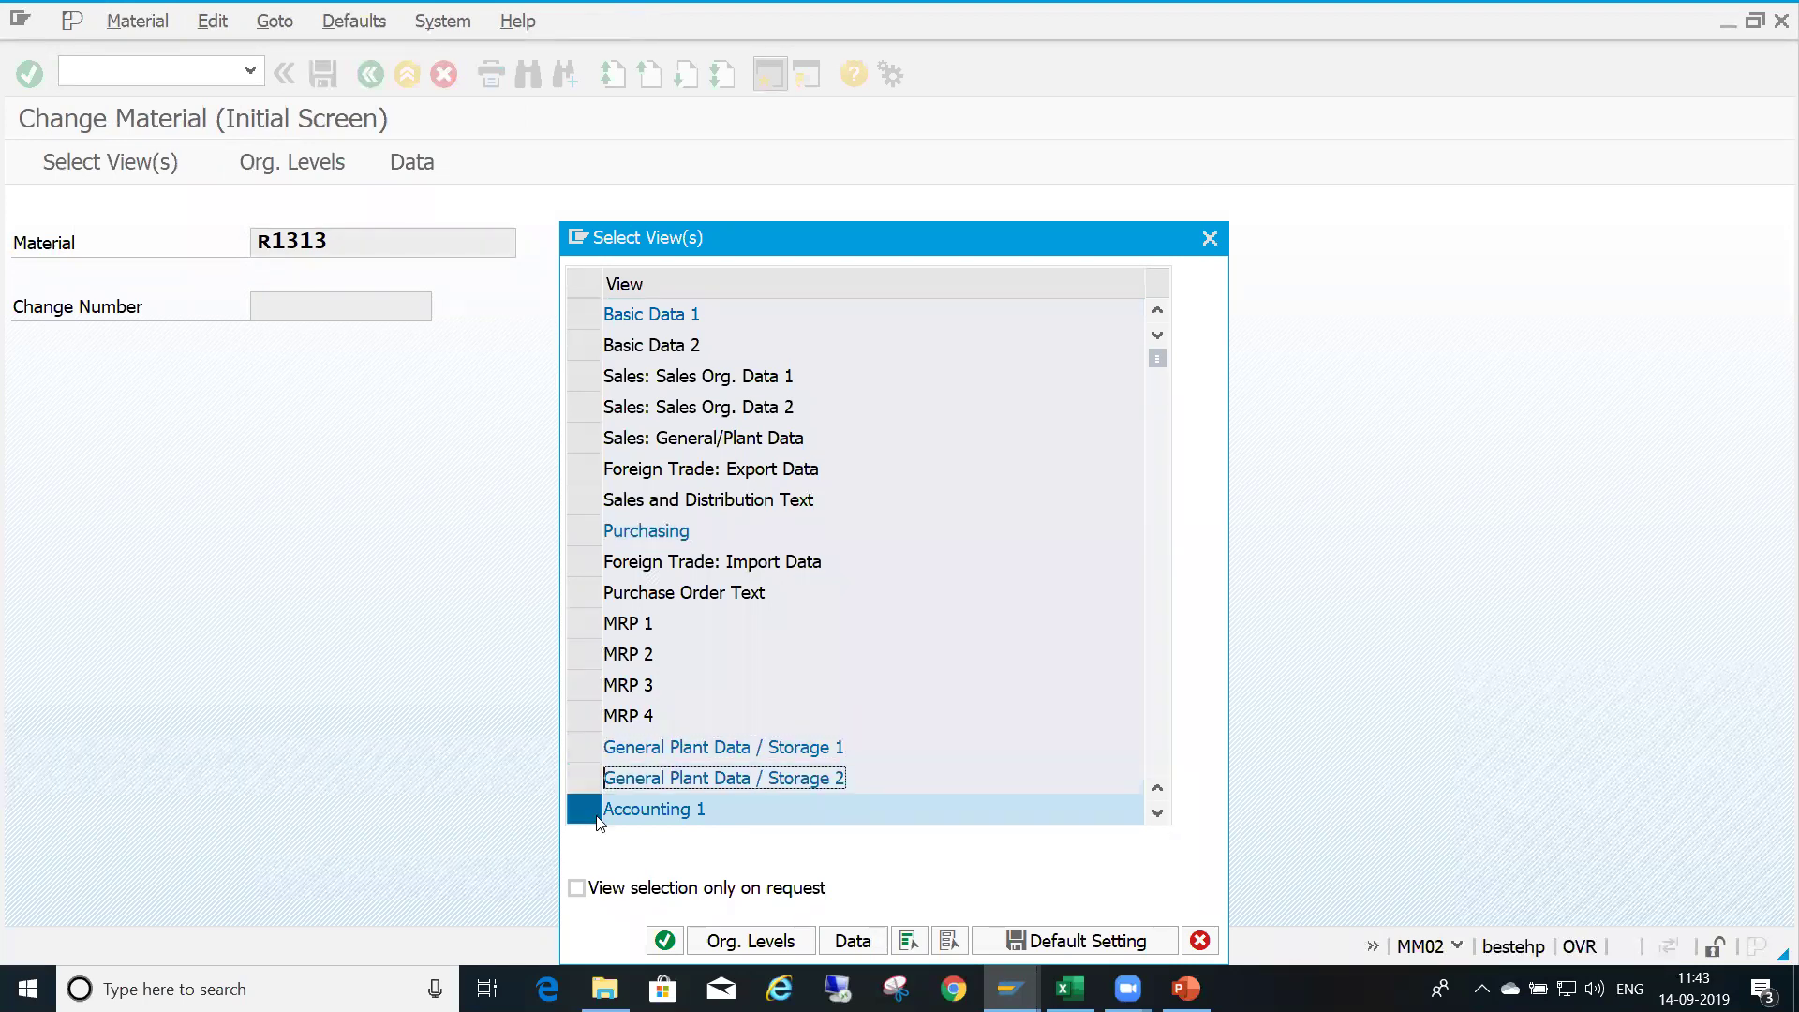
left_click(587, 808)
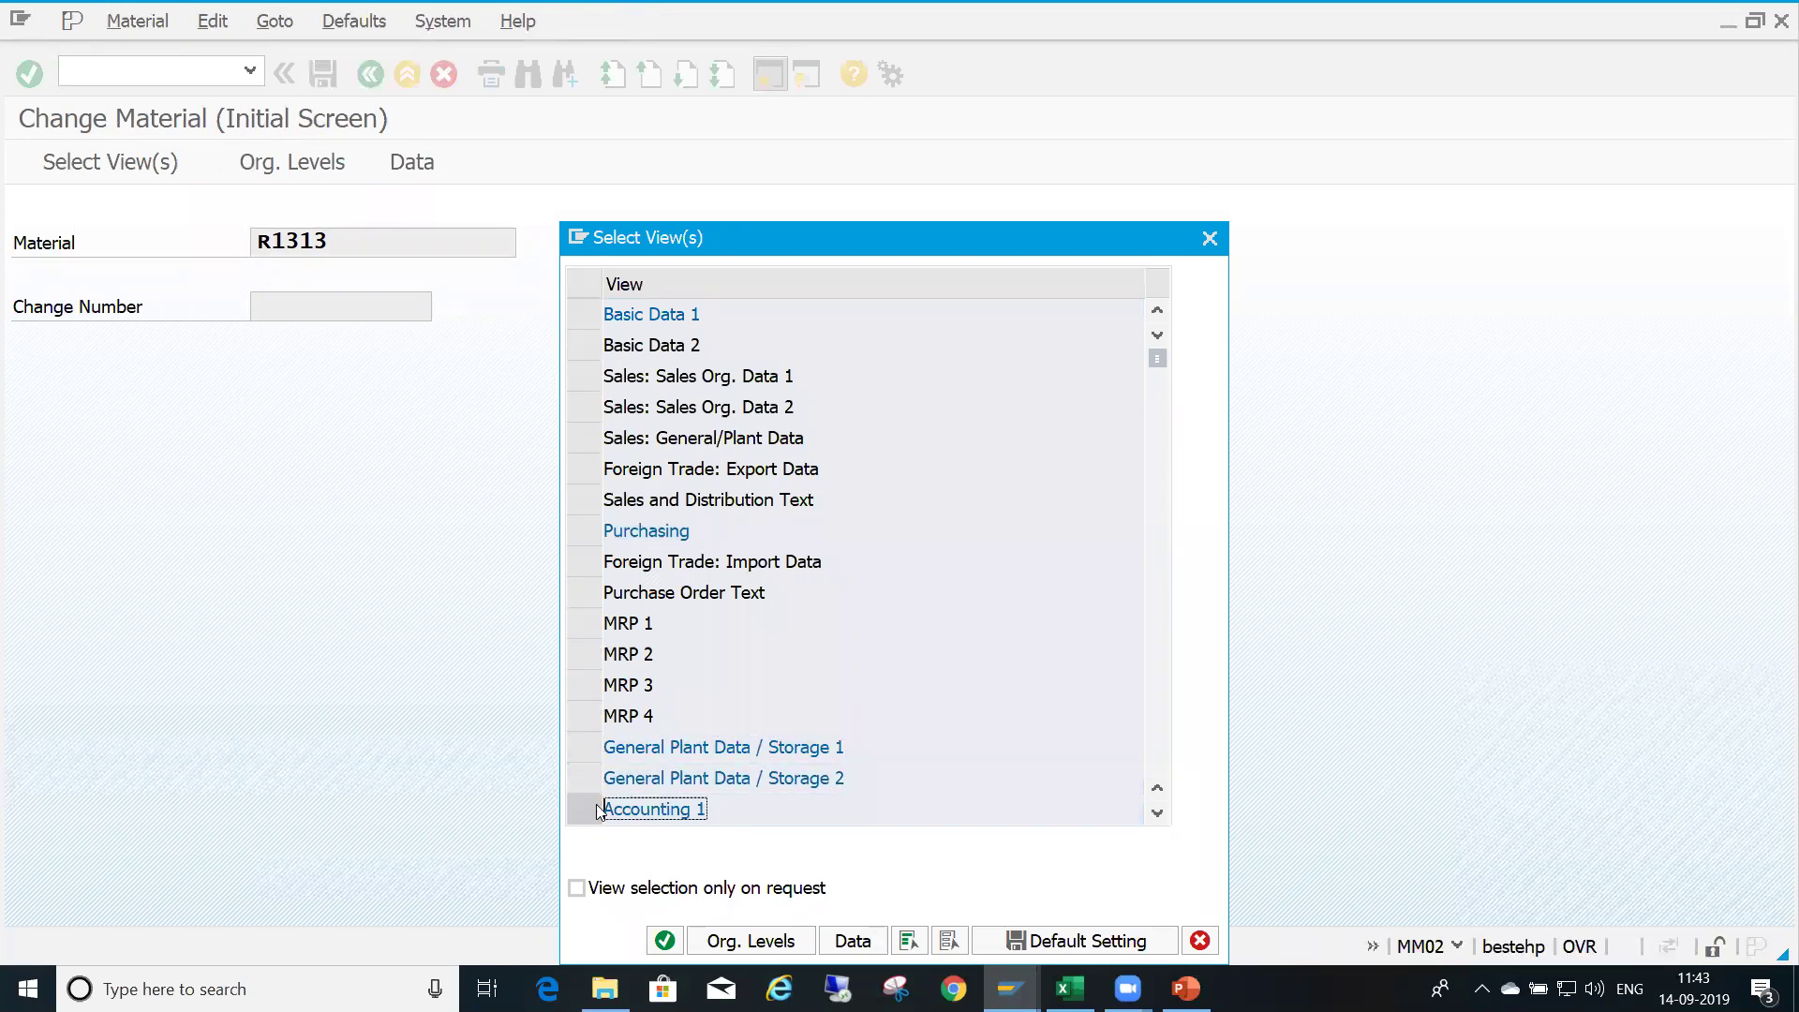
left_click(604, 442)
key("Return")
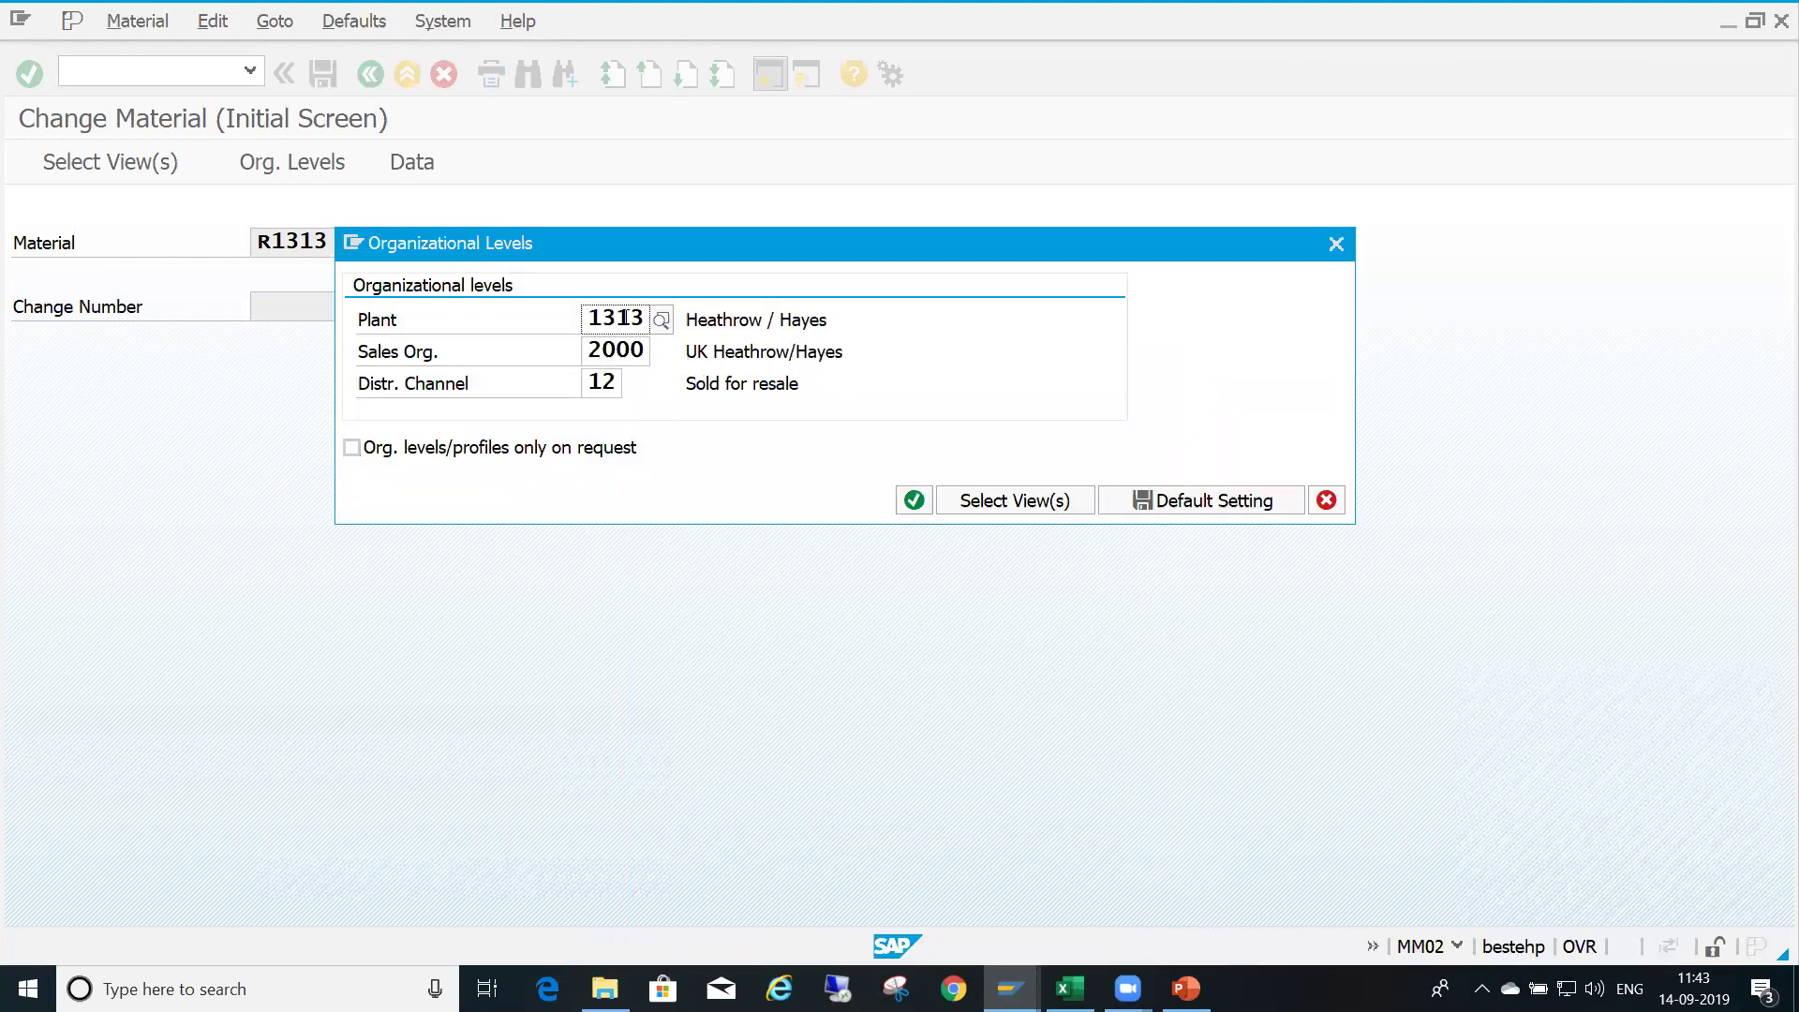
key("Return")
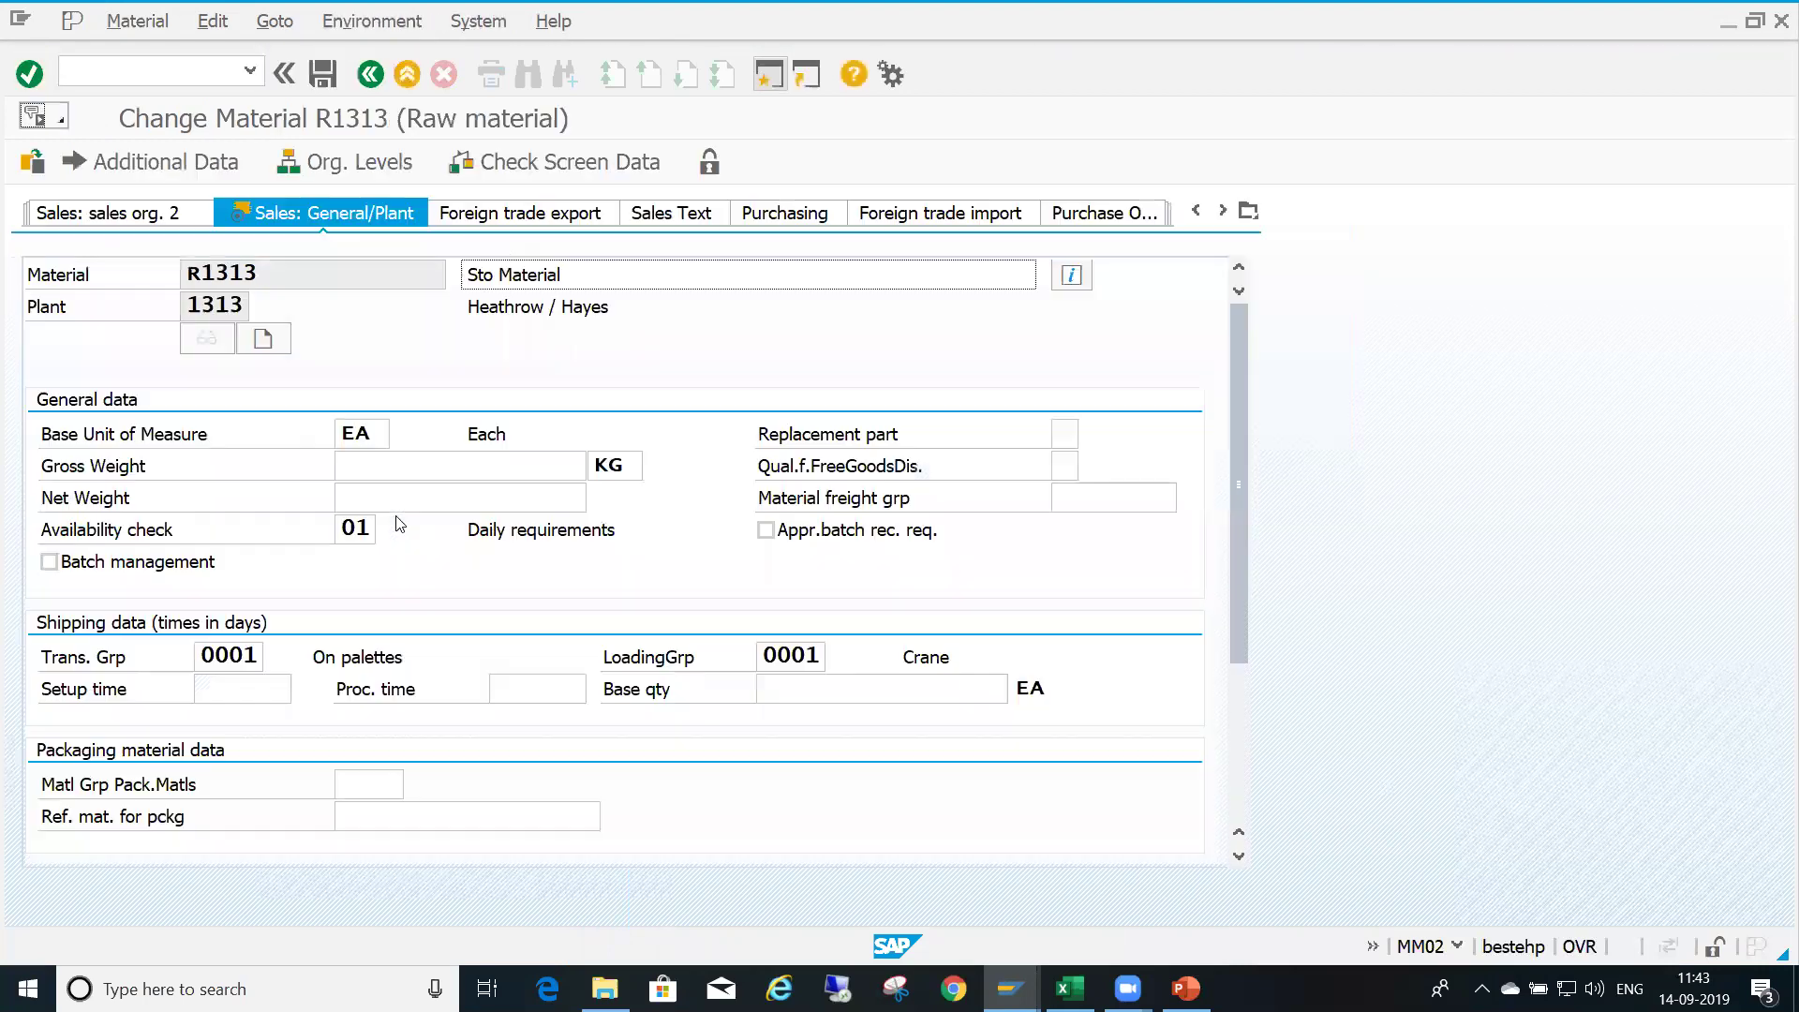
Check the transportation and loading groups of material R1313, and return to the shipping point determination session
left_click(246, 656)
key("Tab")
left_click(1012, 977)
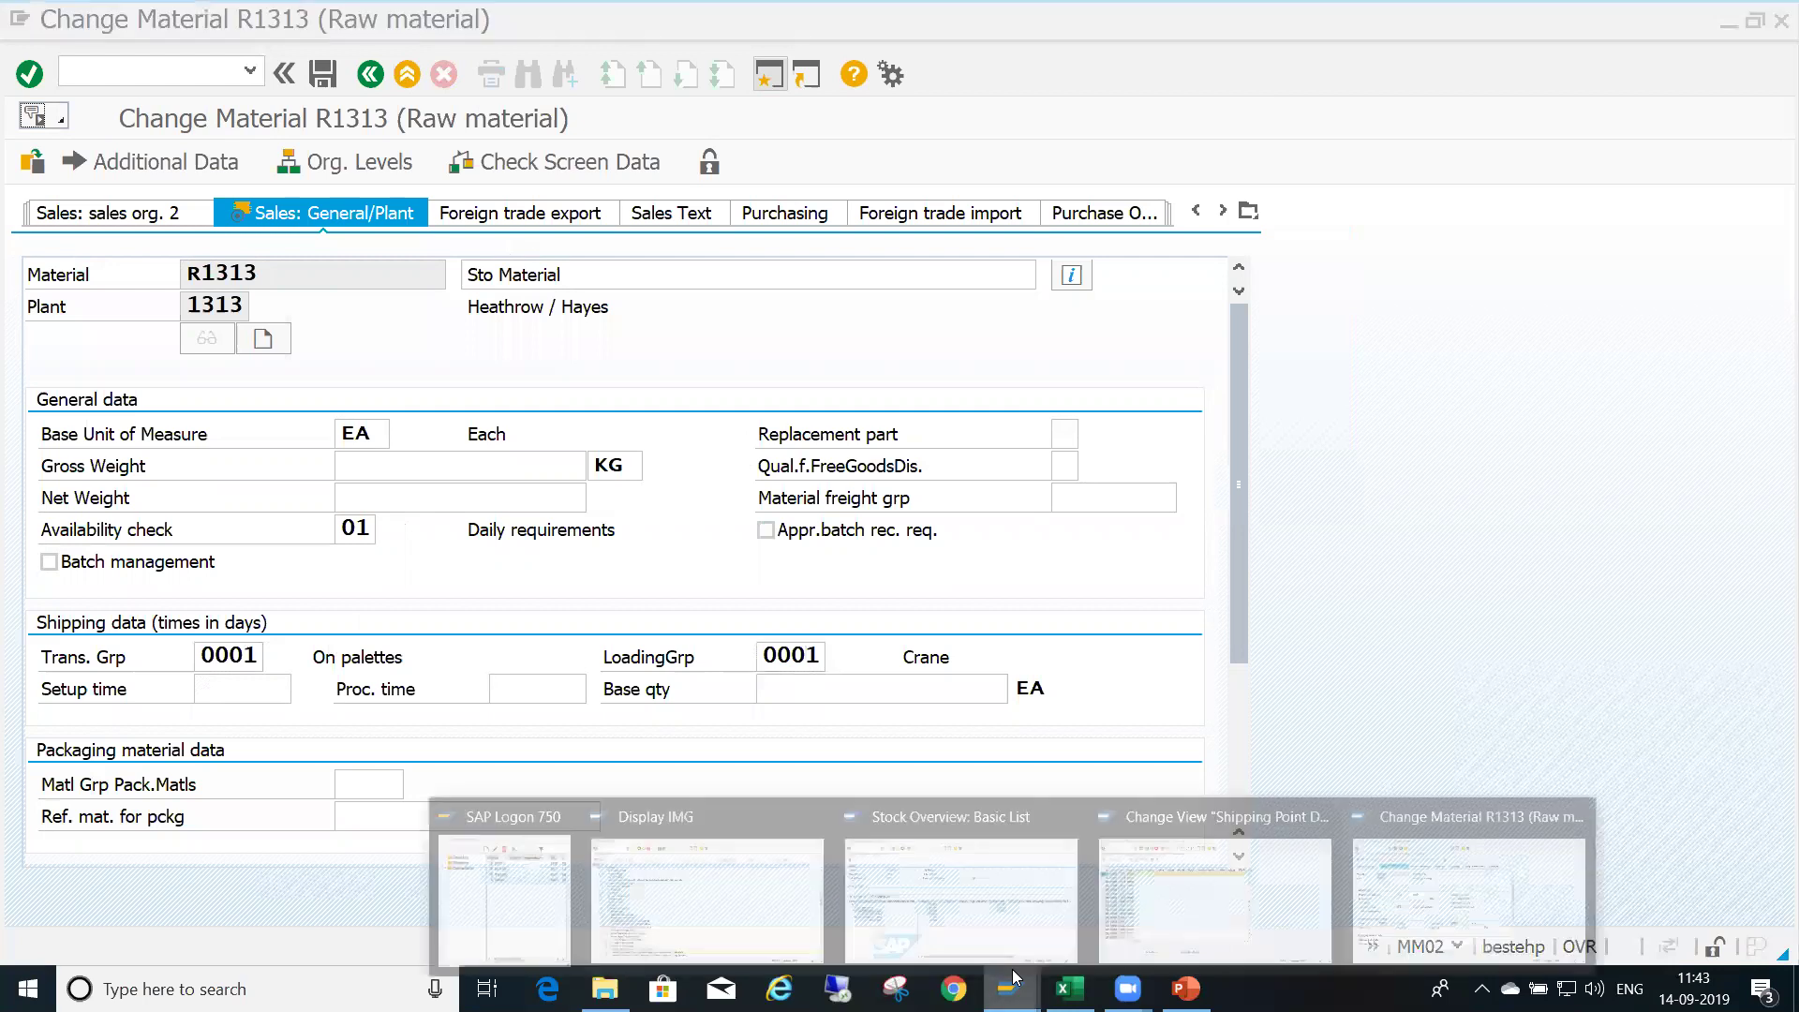
left_click(1203, 895)
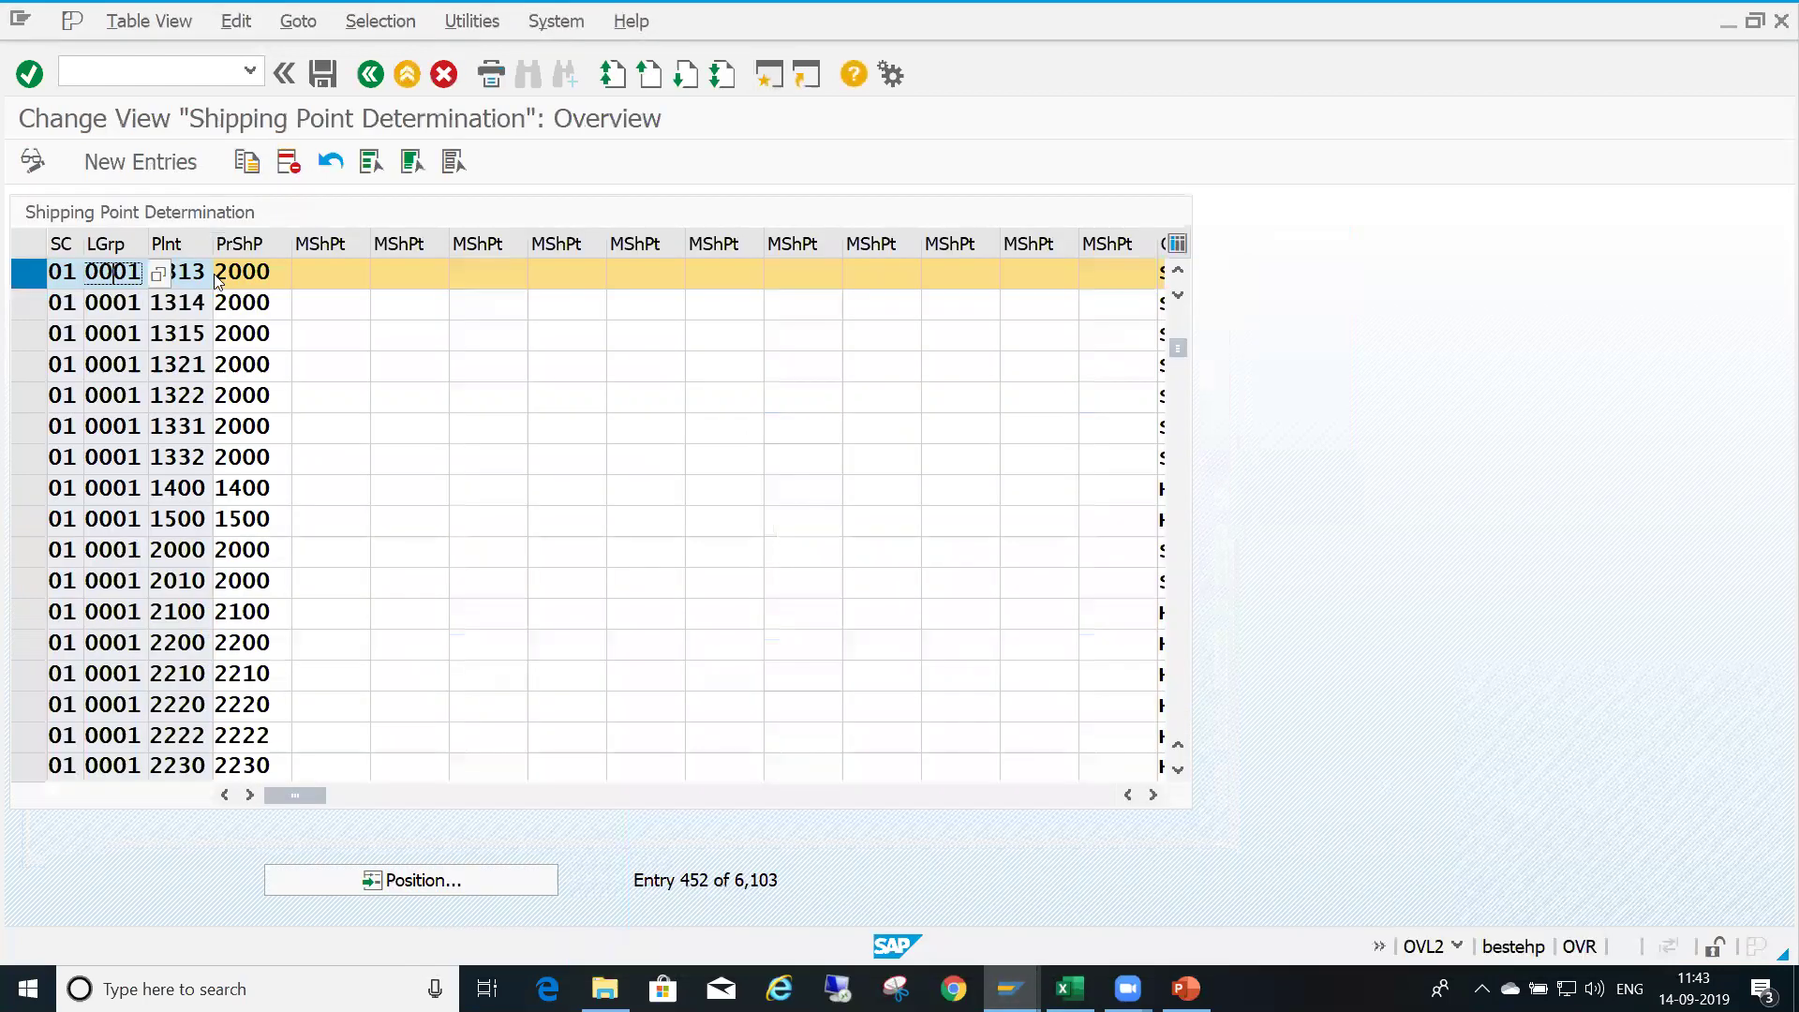
Examine the shipping condition, loading group, plant and proposed shipping point in the entry for plant 1313
key("Tab")
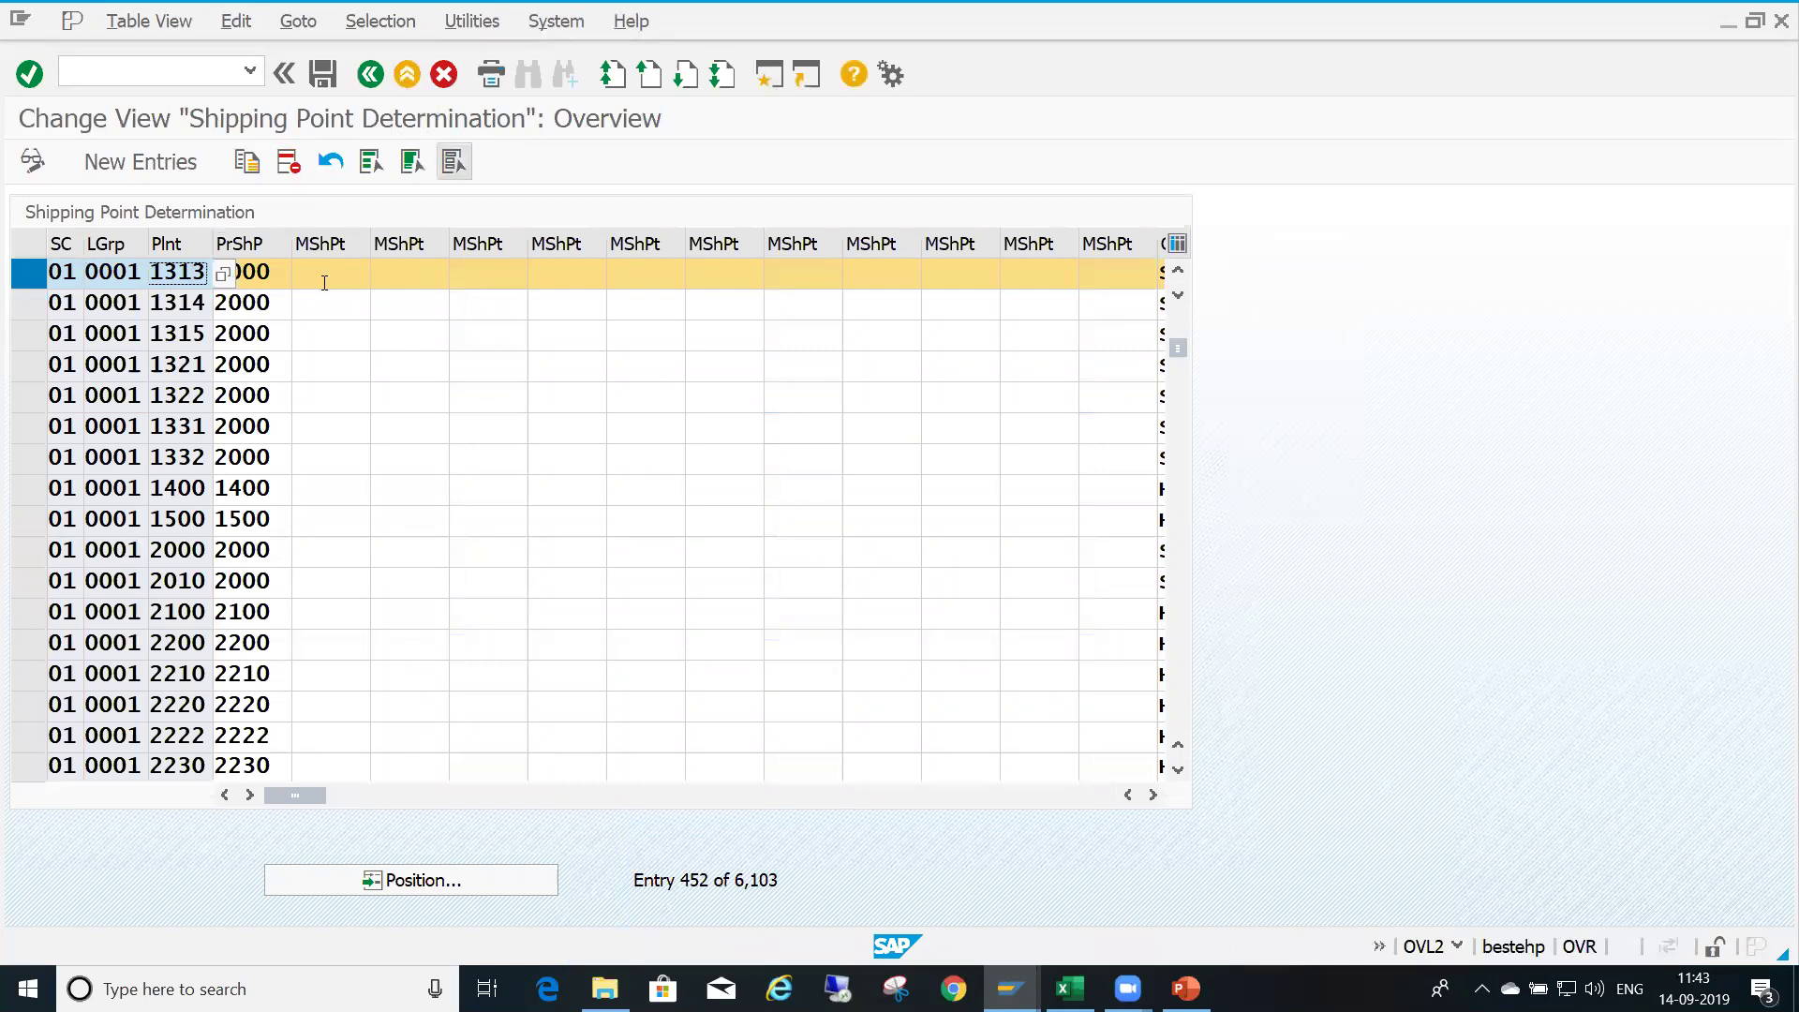
left_click(277, 273)
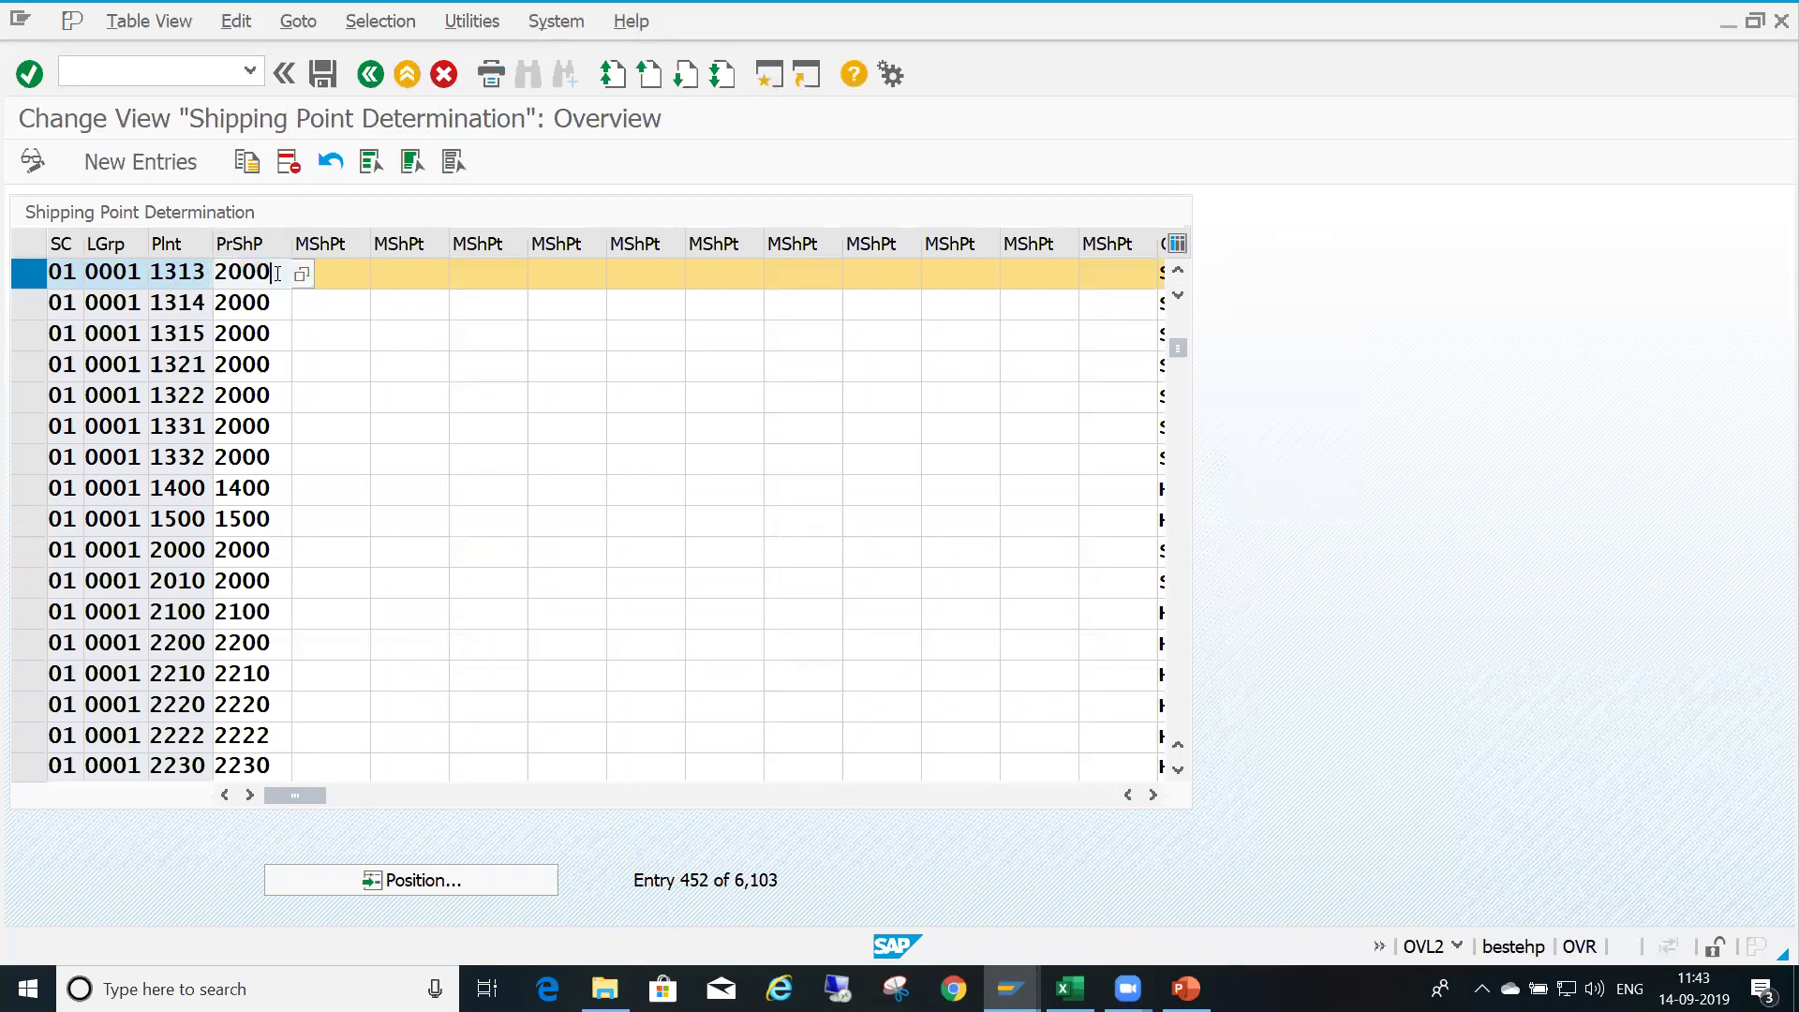
left_click(200, 272)
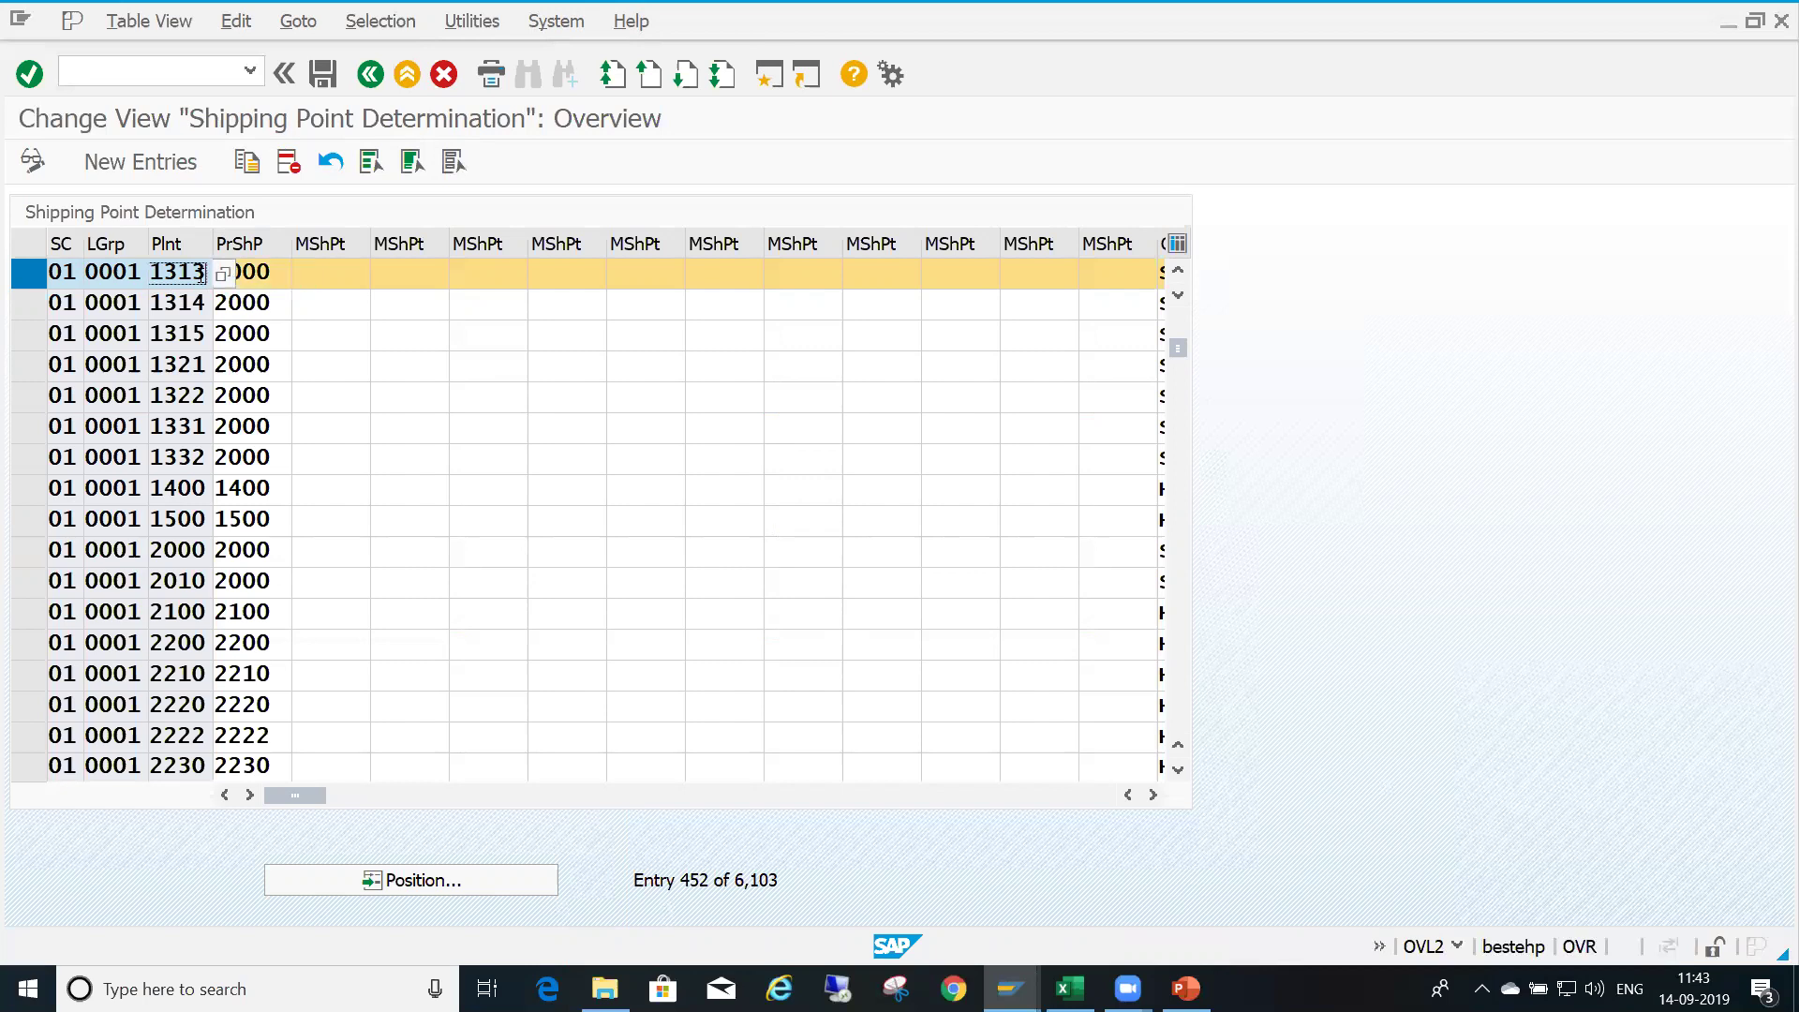
left_click(135, 273)
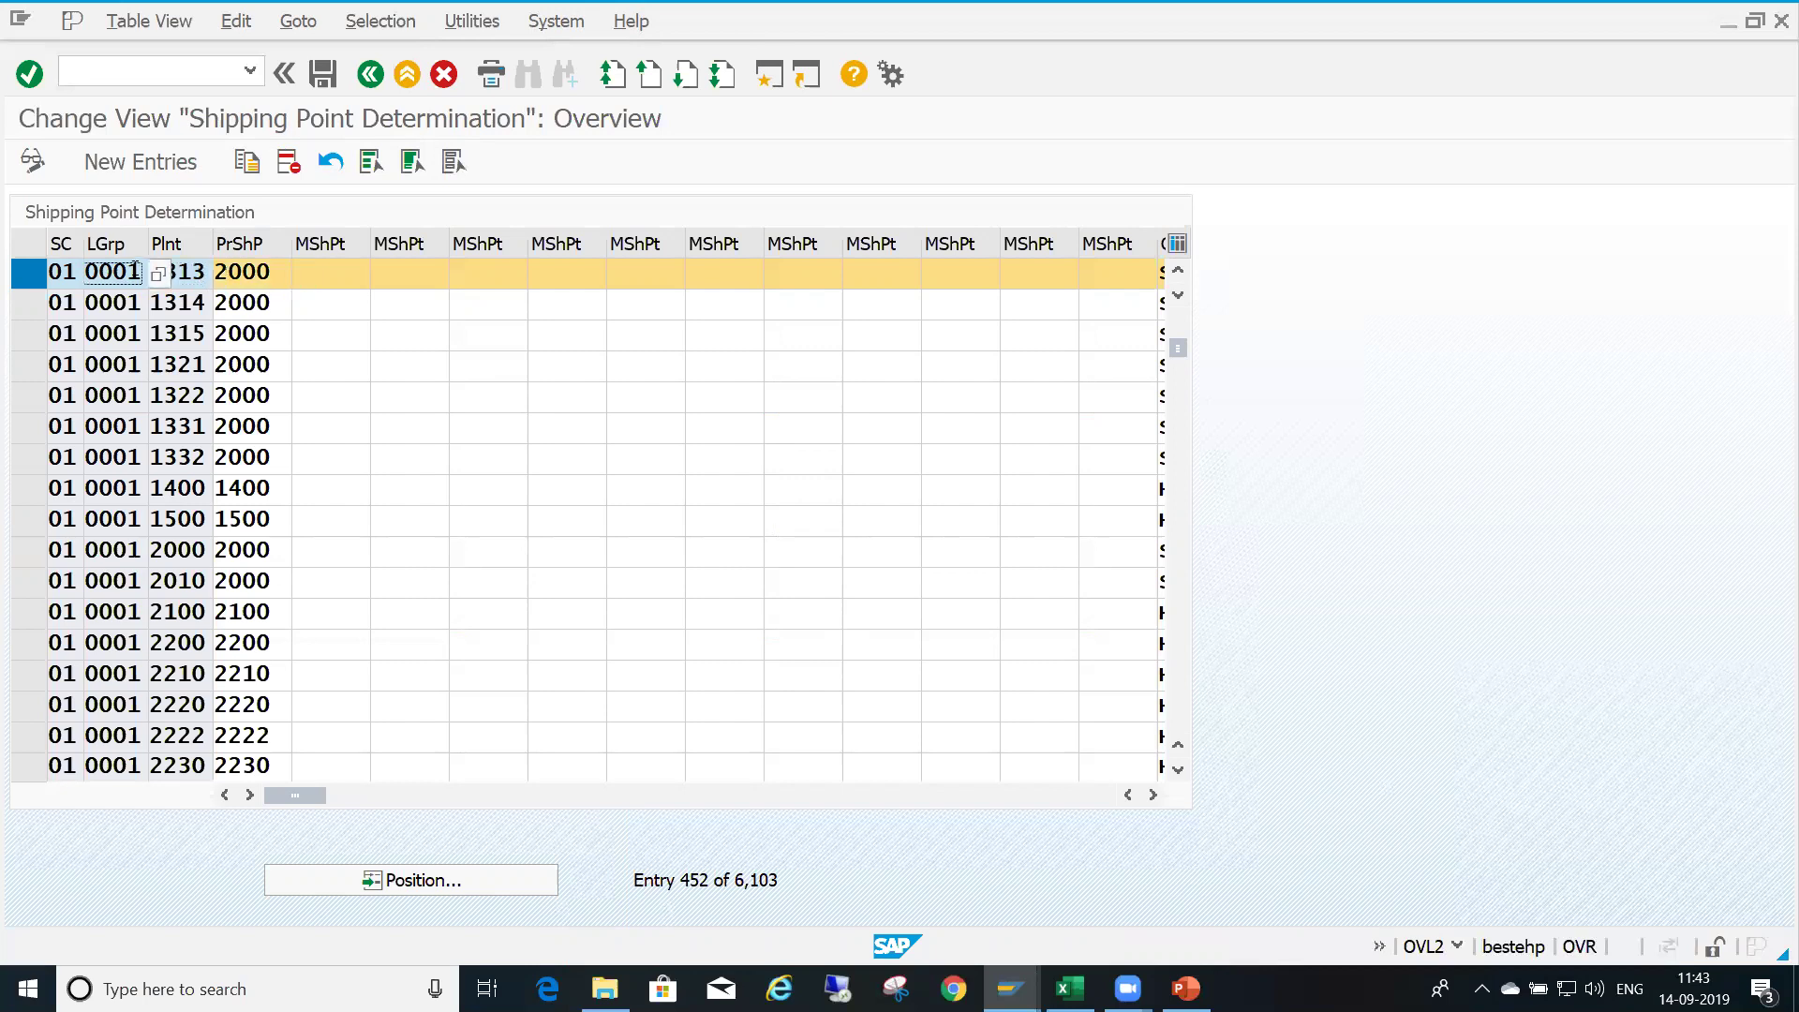
left_click(68, 273)
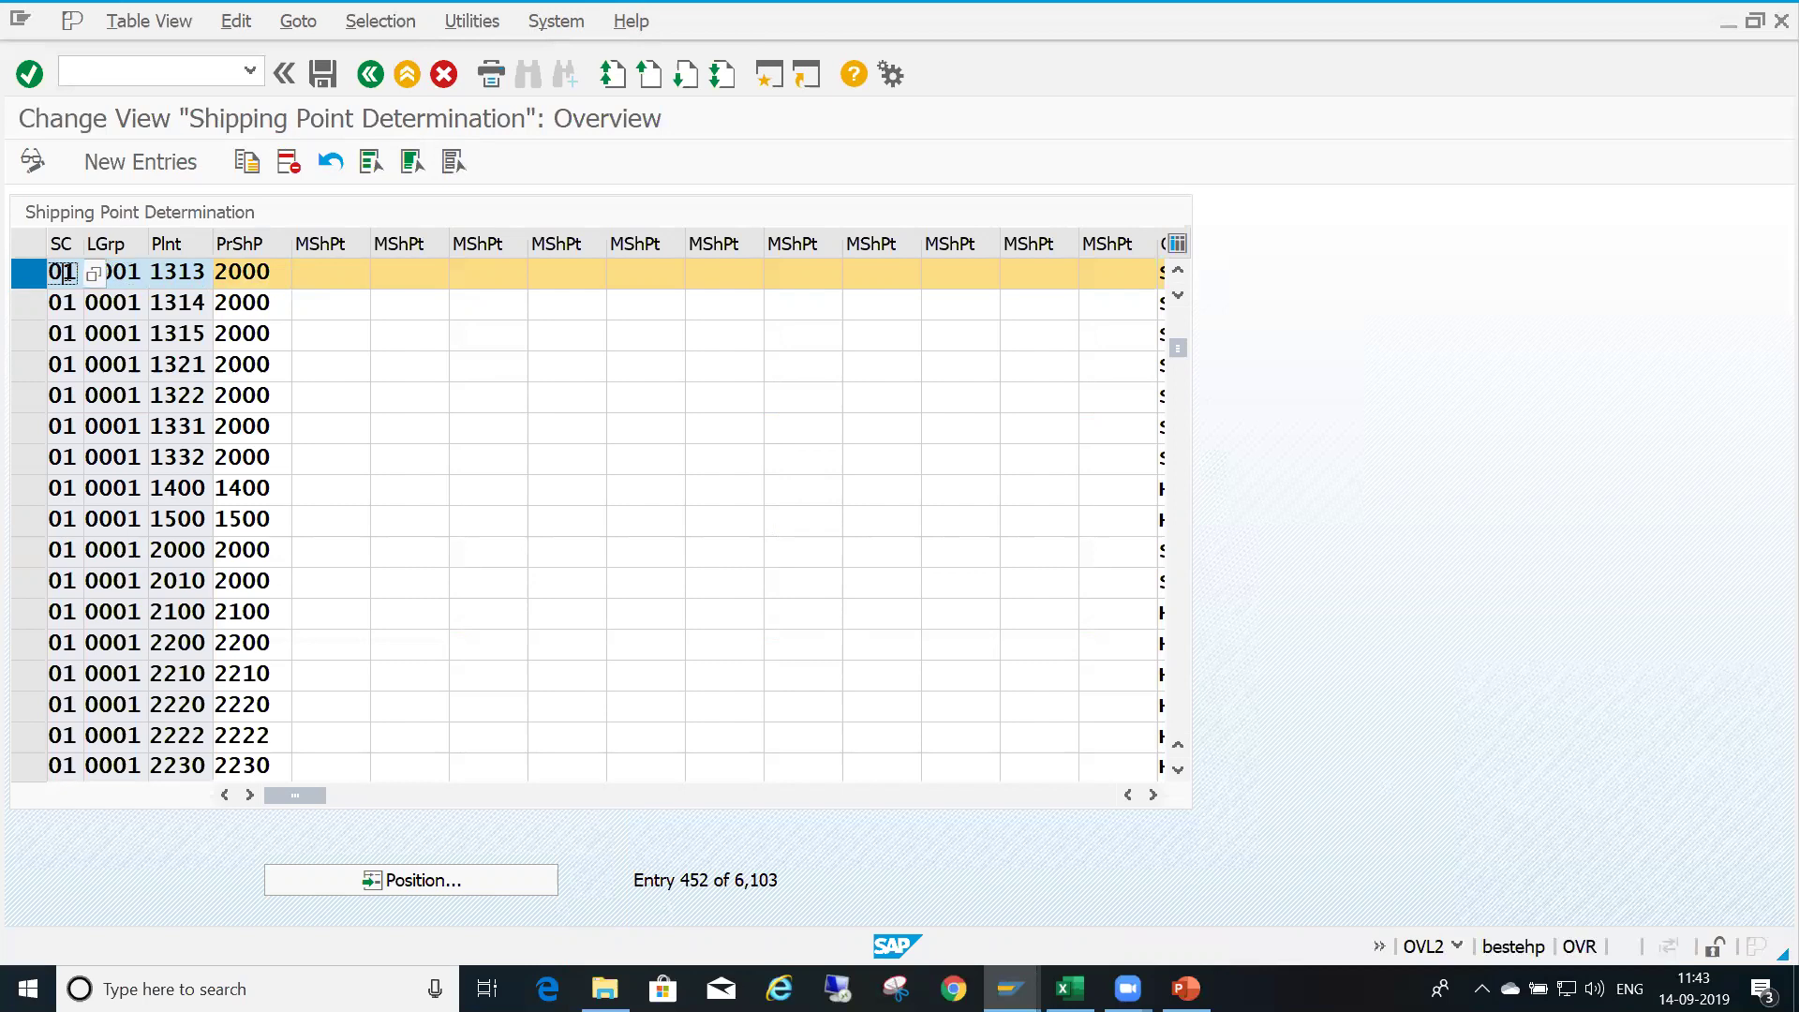
left_click(205, 279)
left_click(278, 277)
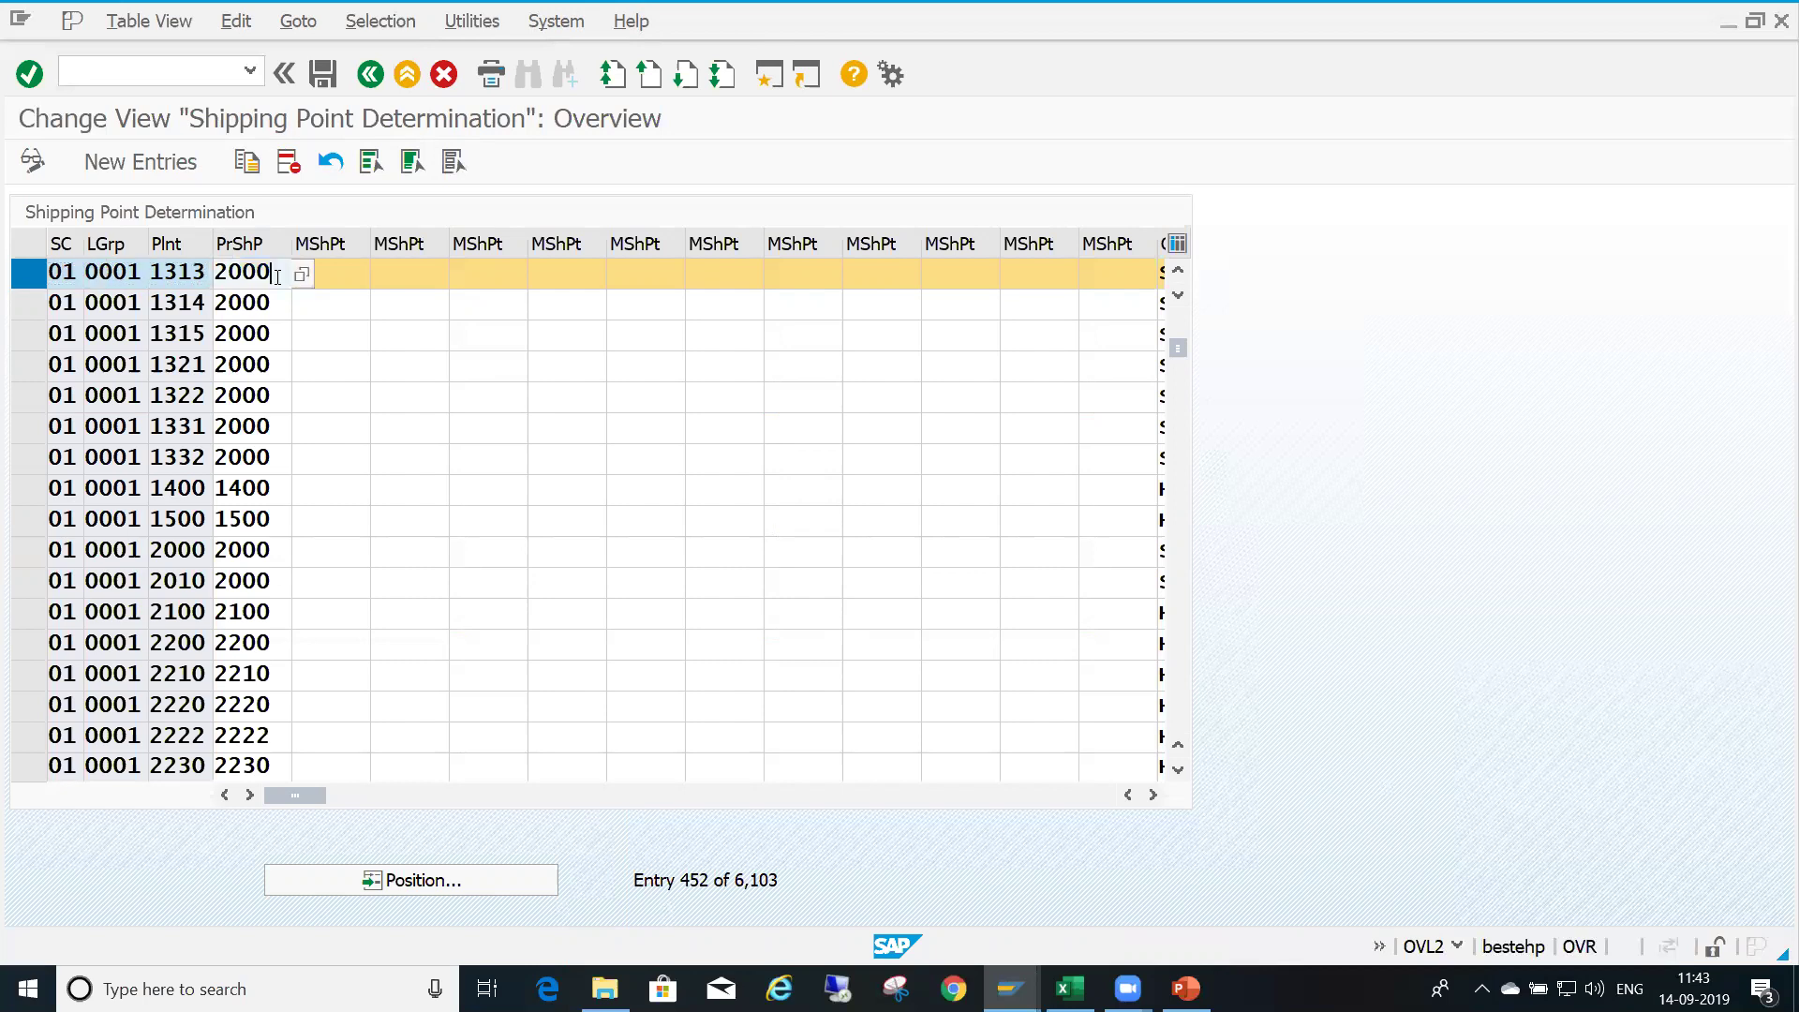
left_click(191, 273)
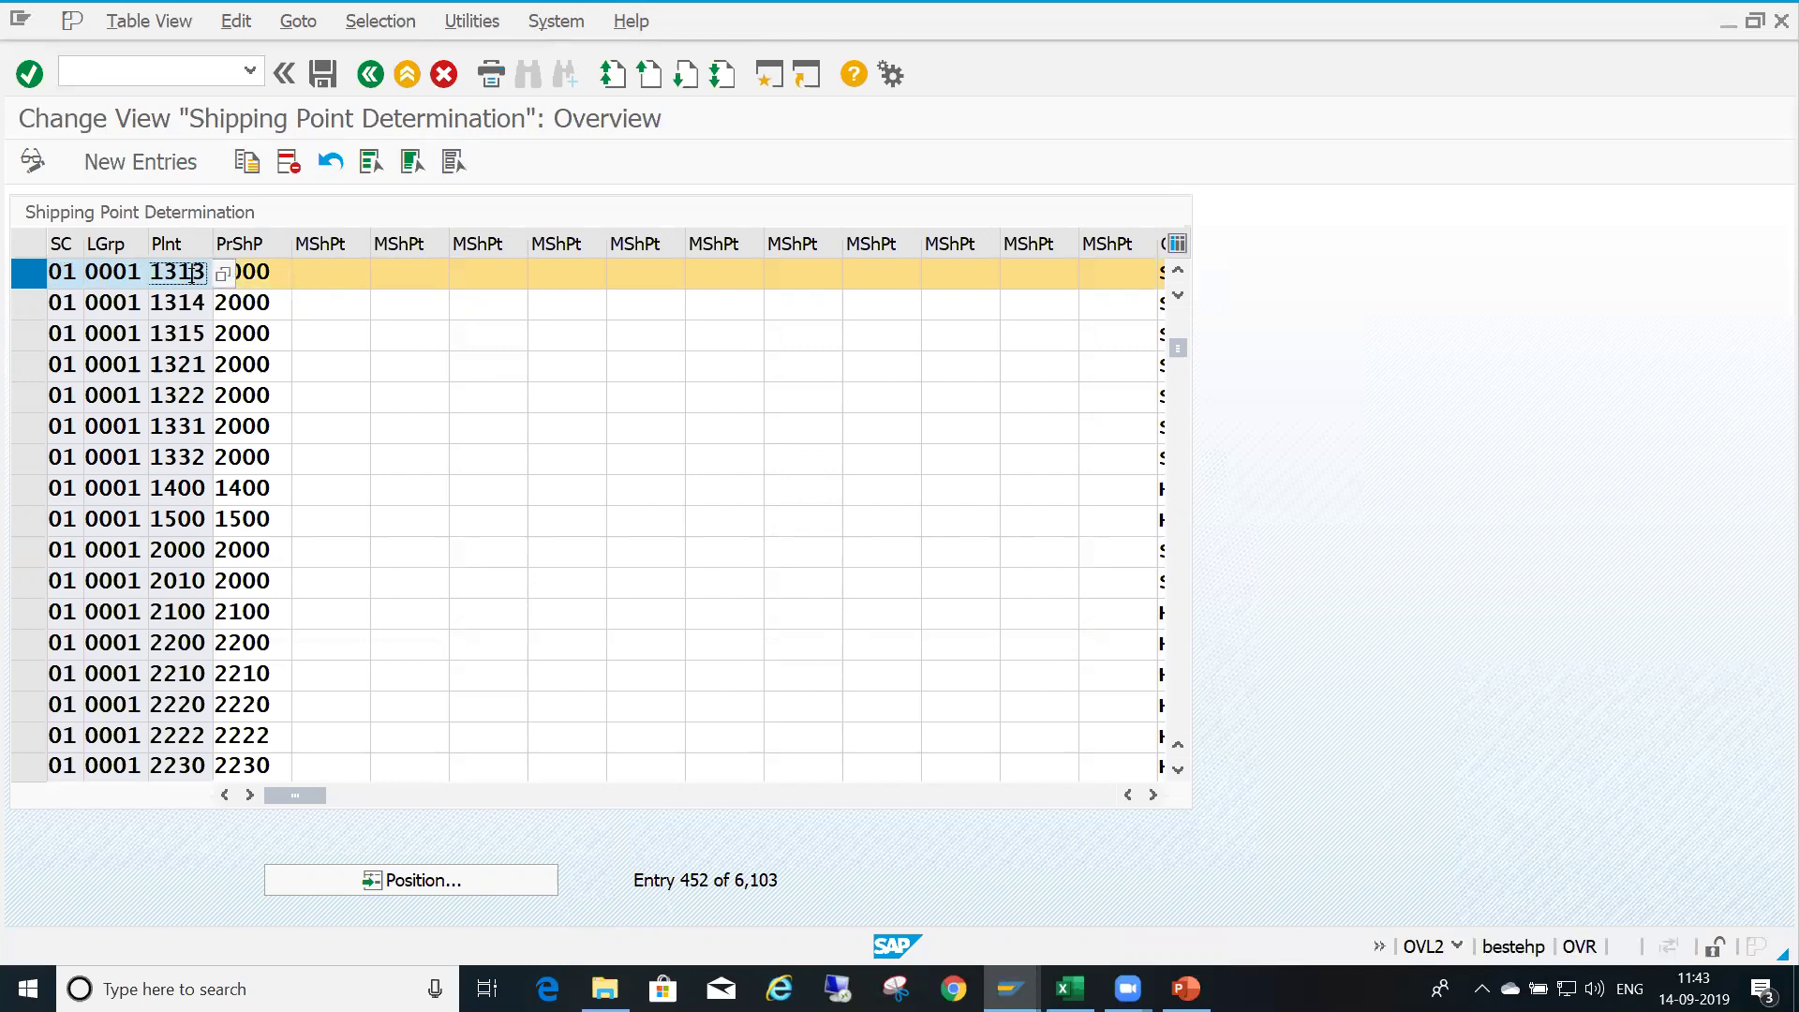
left_click(128, 272)
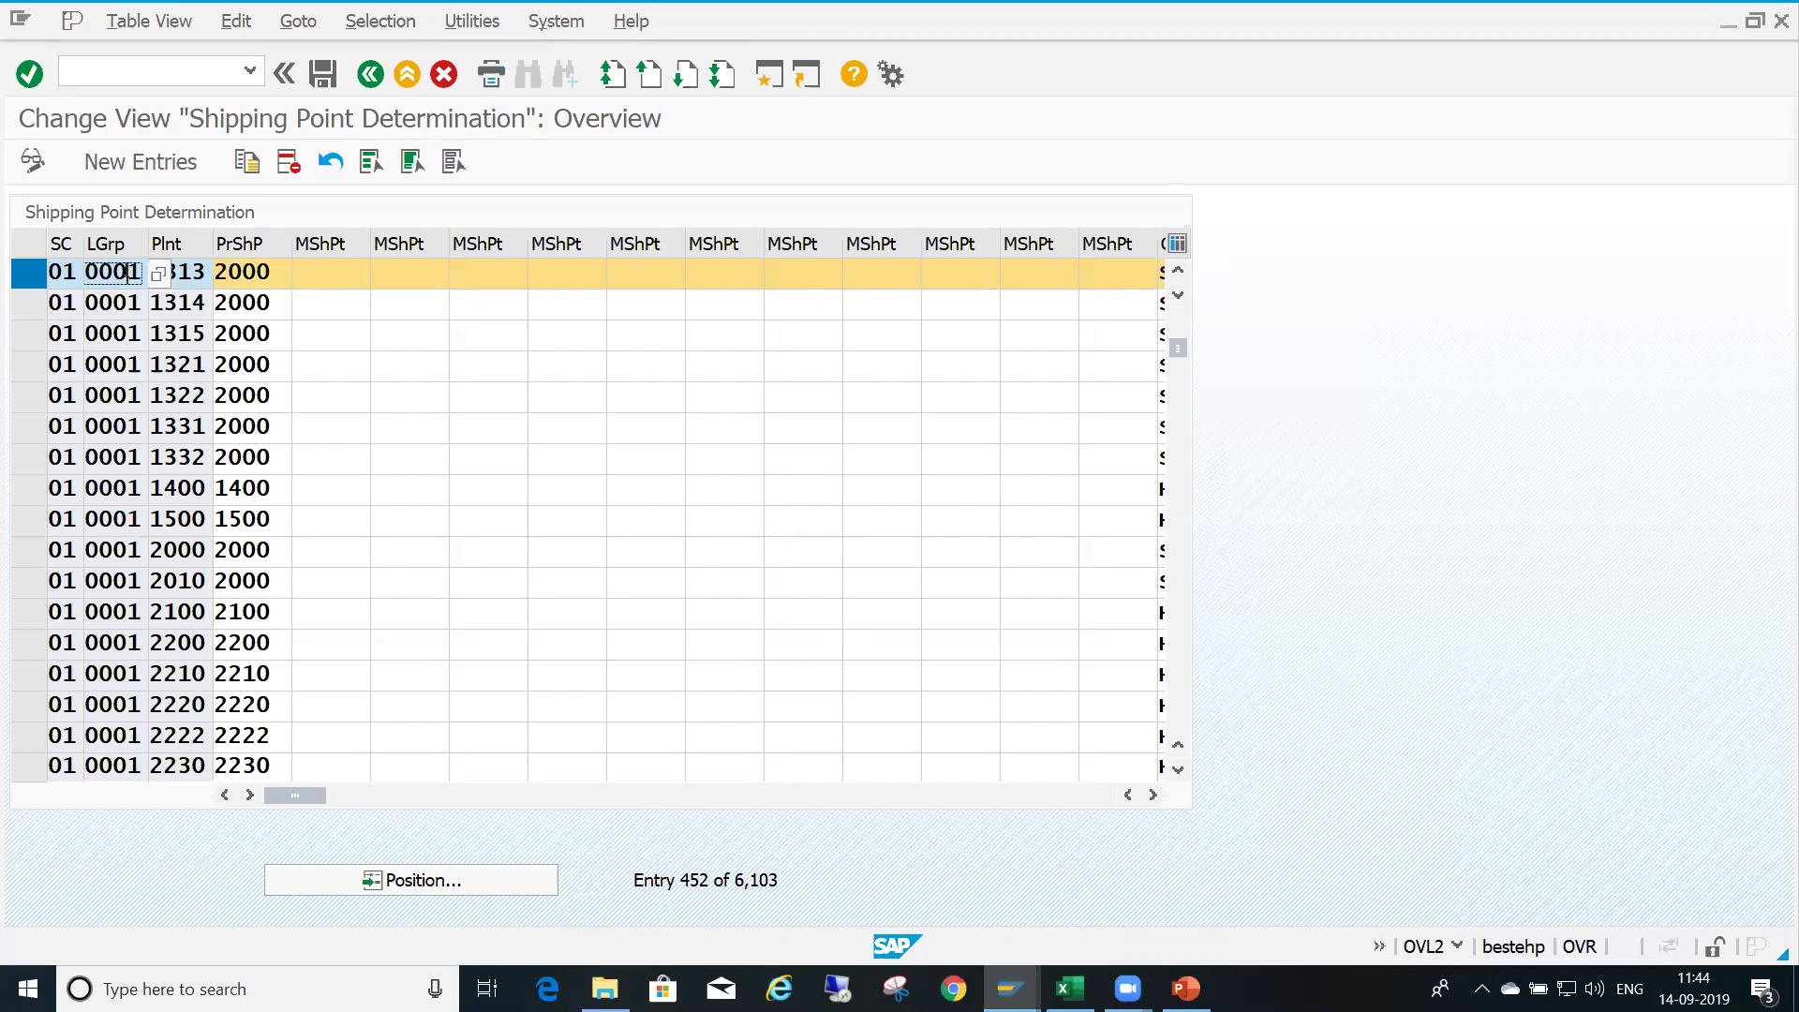
left_click(63, 272)
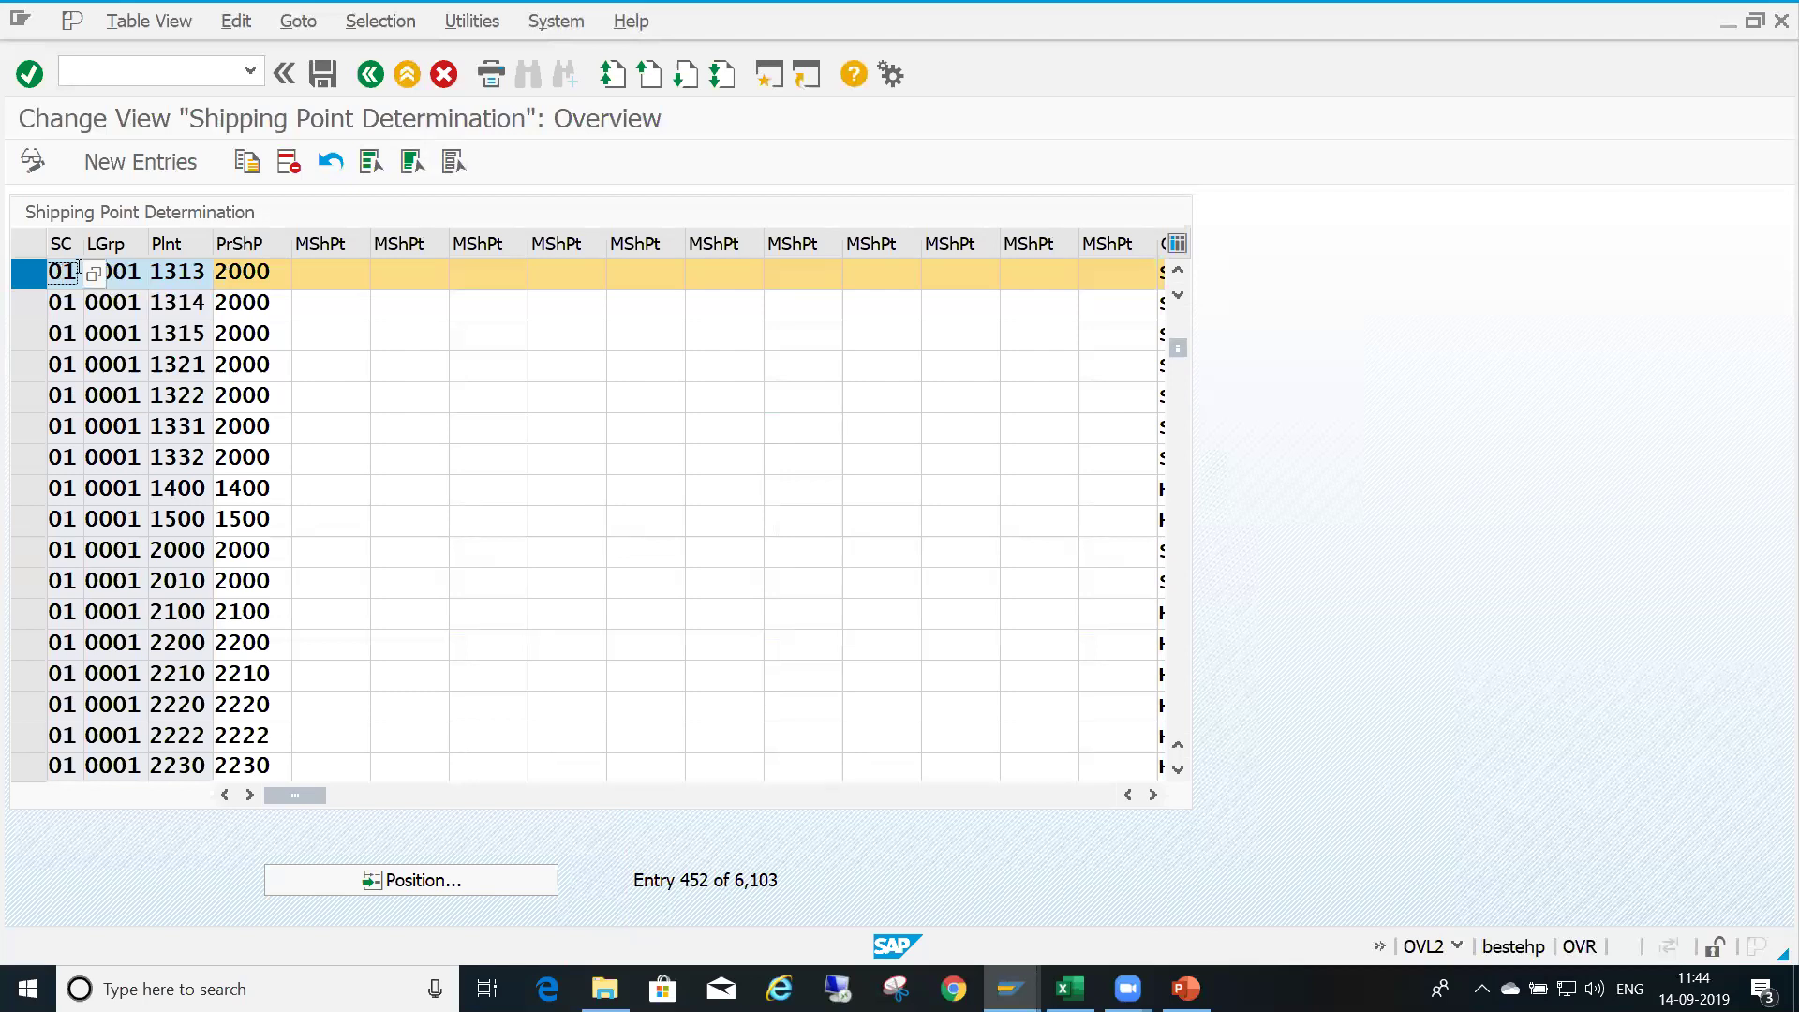
left_click(131, 274)
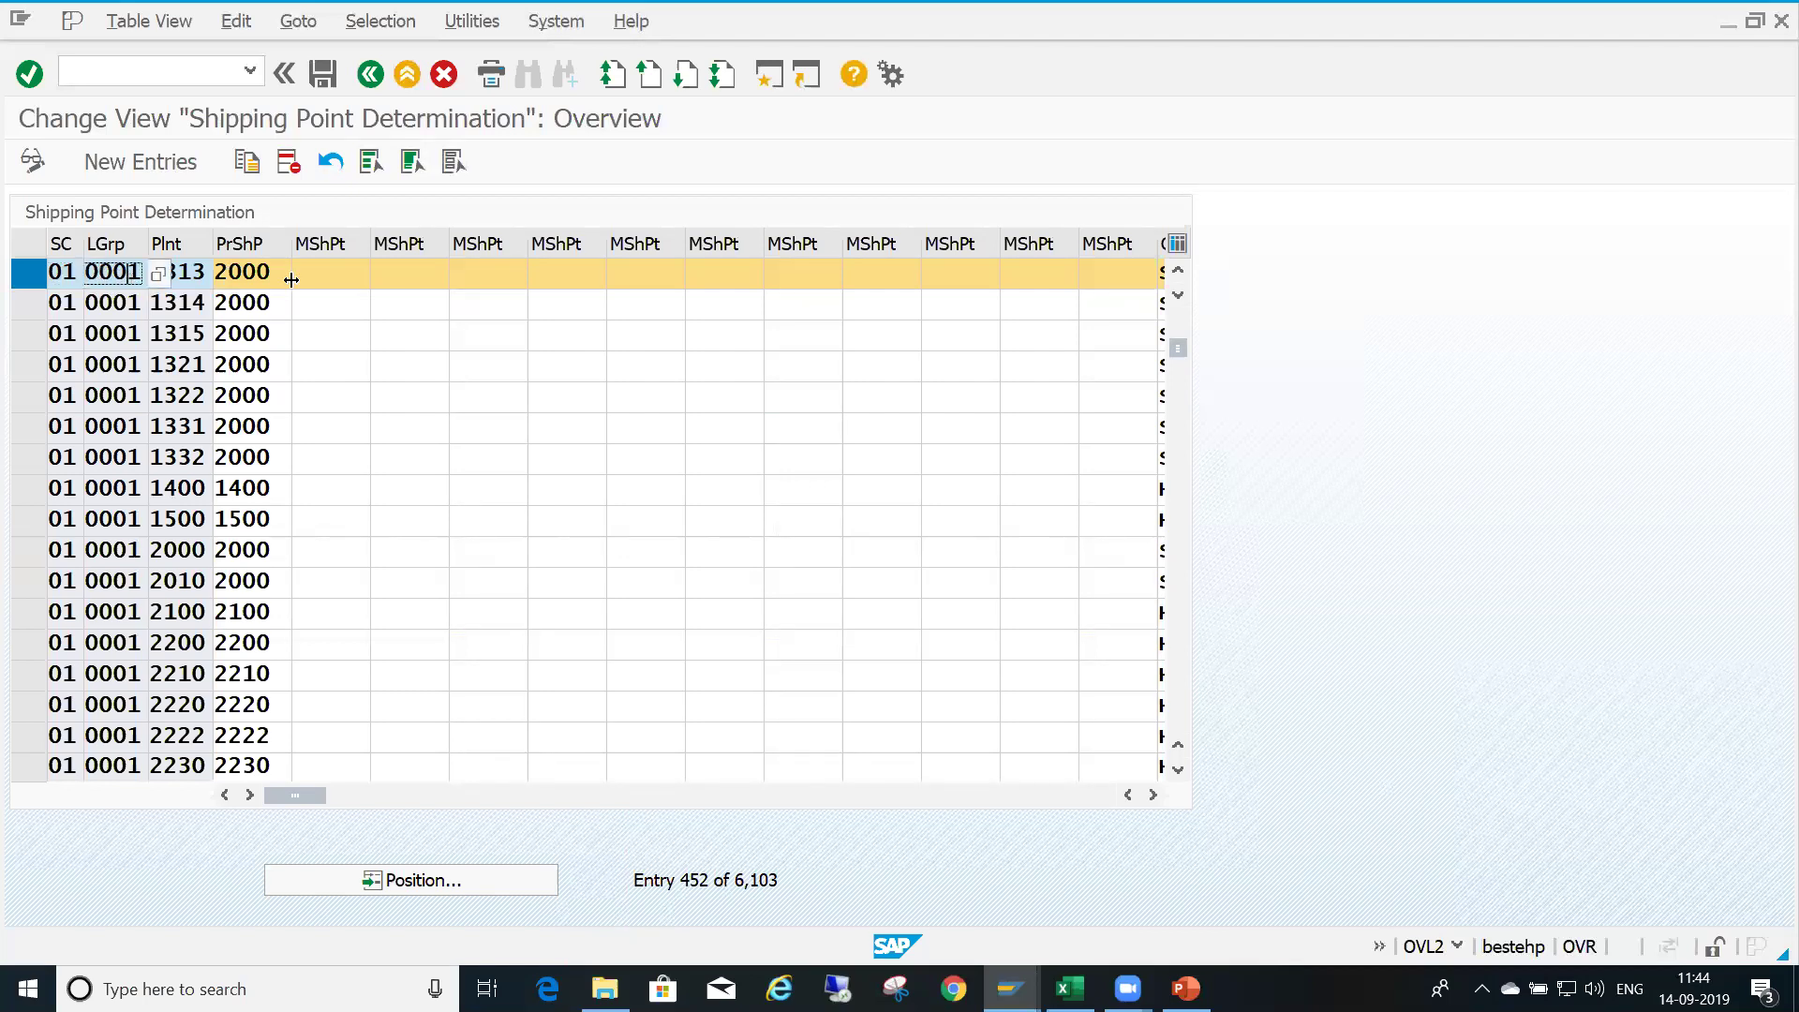
left_click(281, 272)
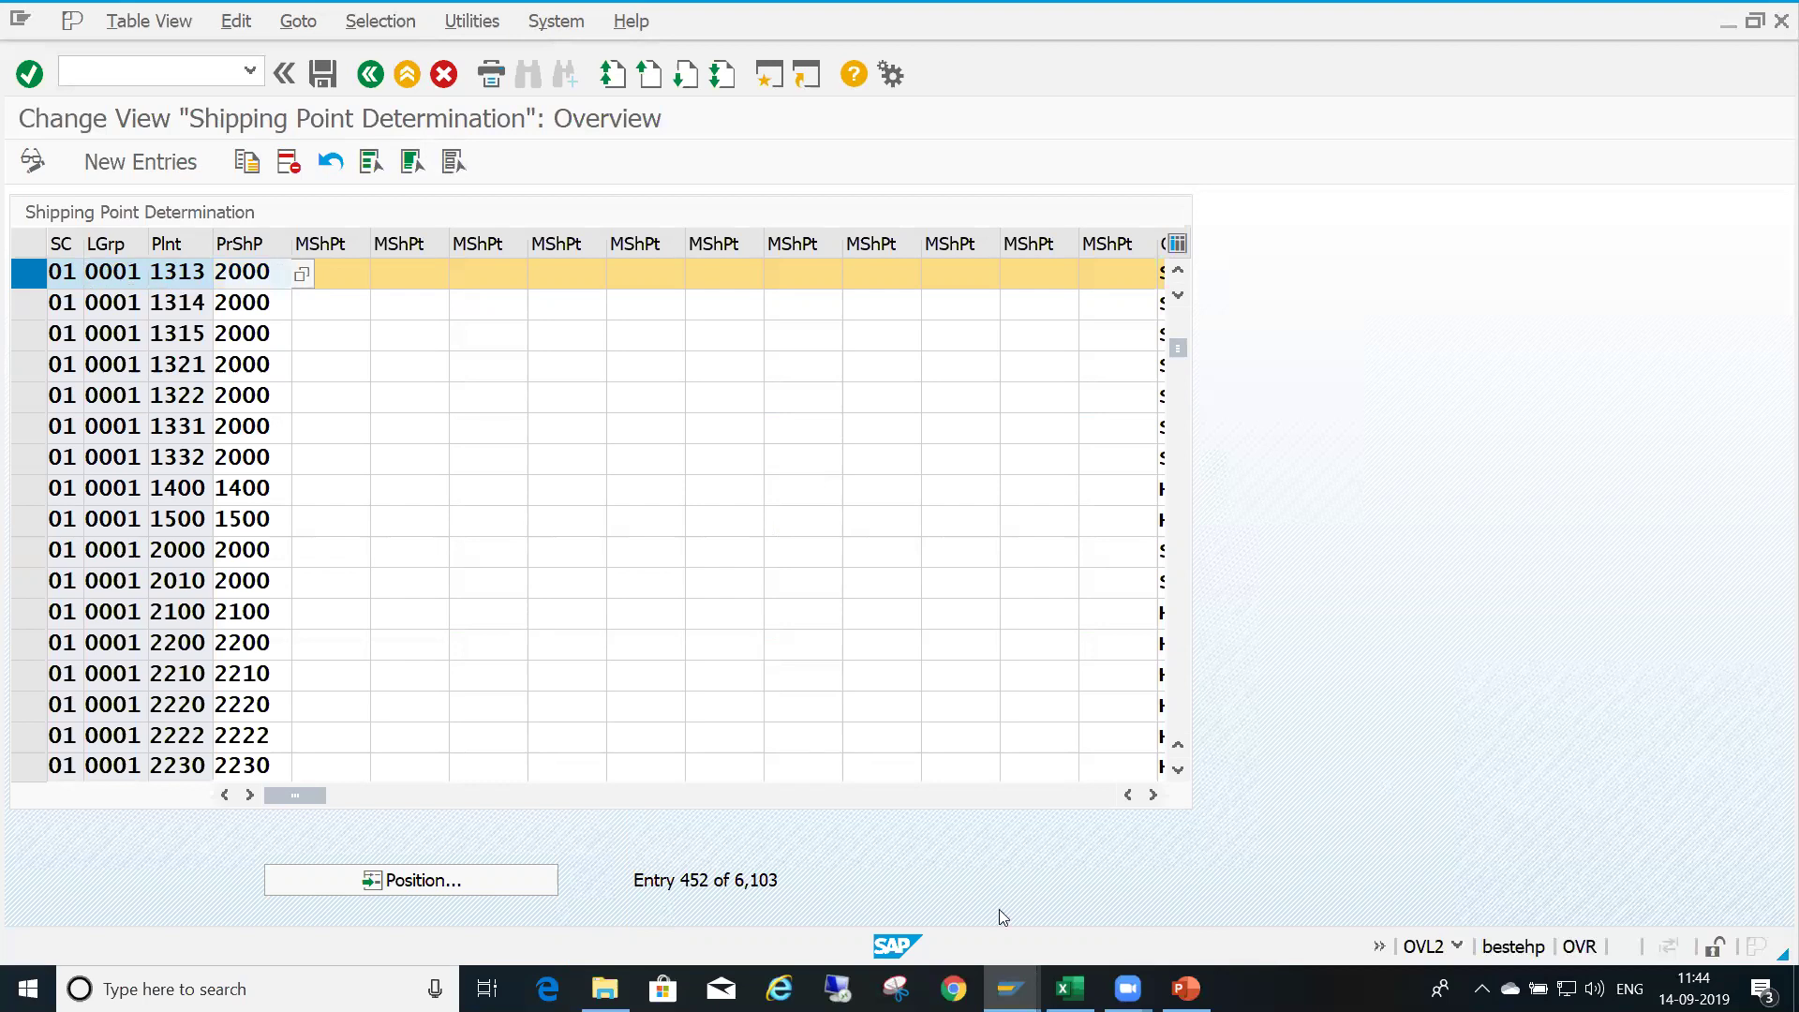
Start transaction ME21N in the shipping point determination session to create a purchase order
left_click(1011, 989)
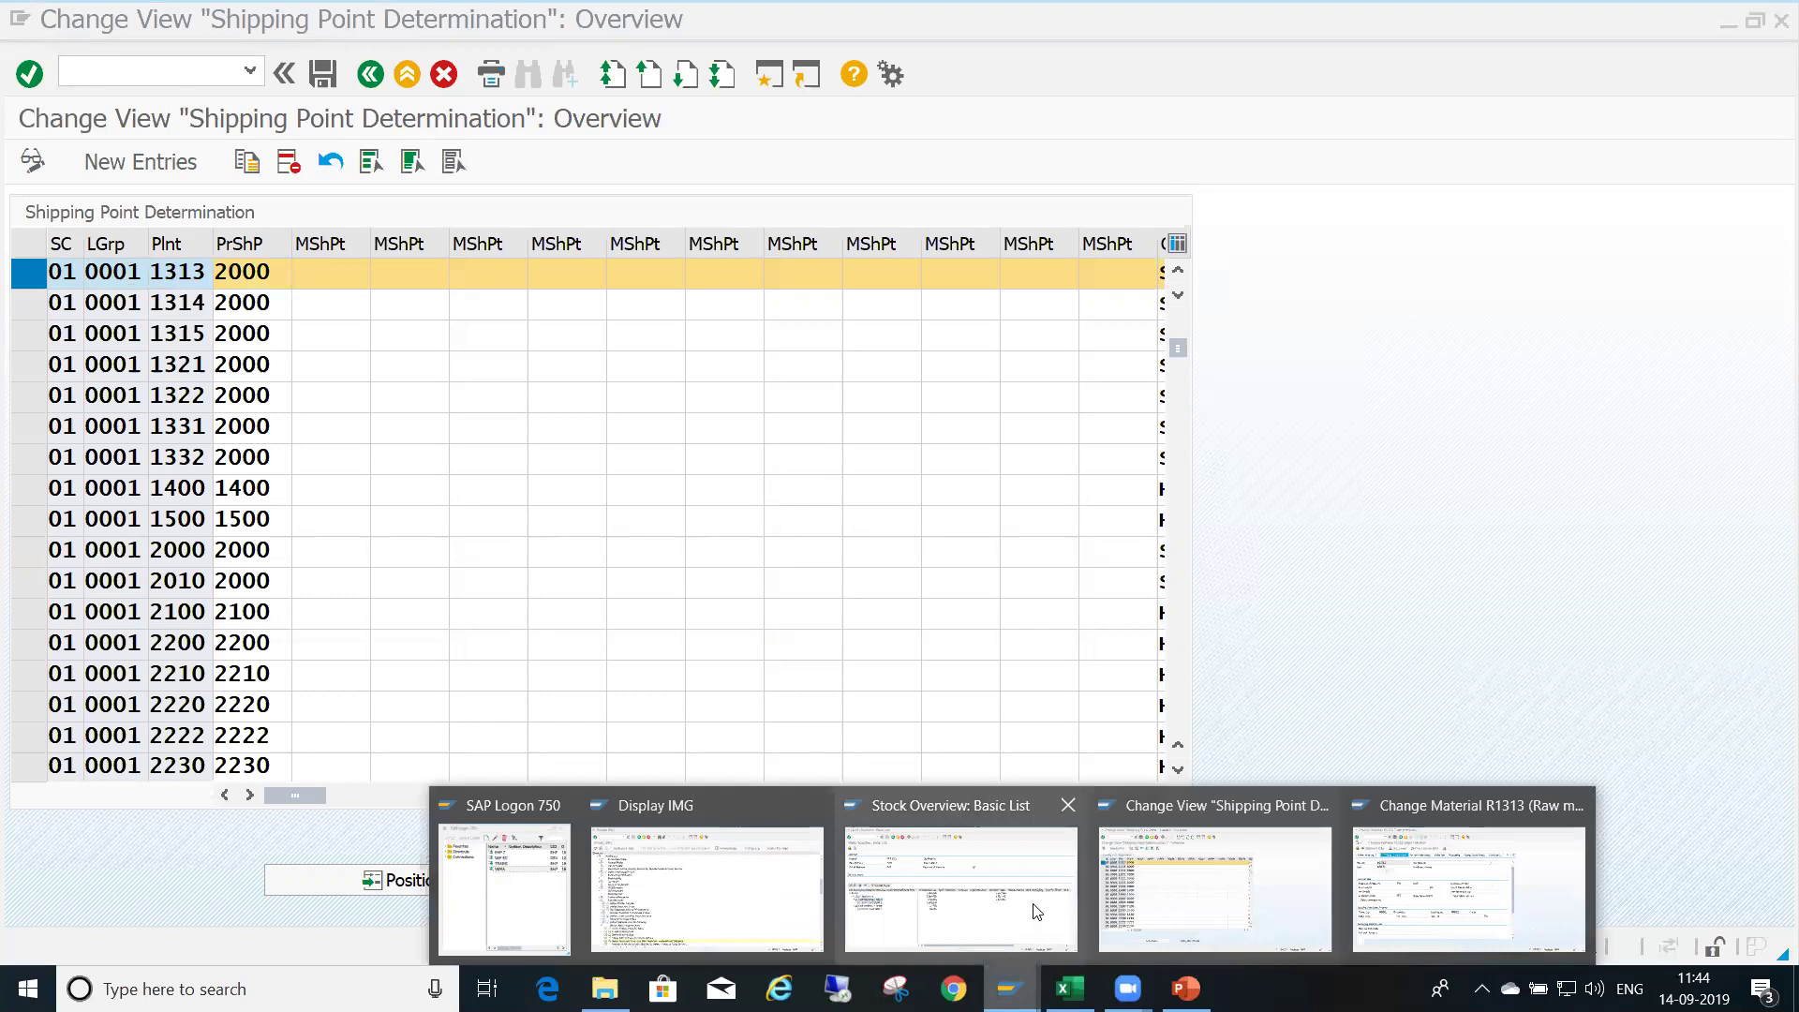
mouse_move(1051, 907)
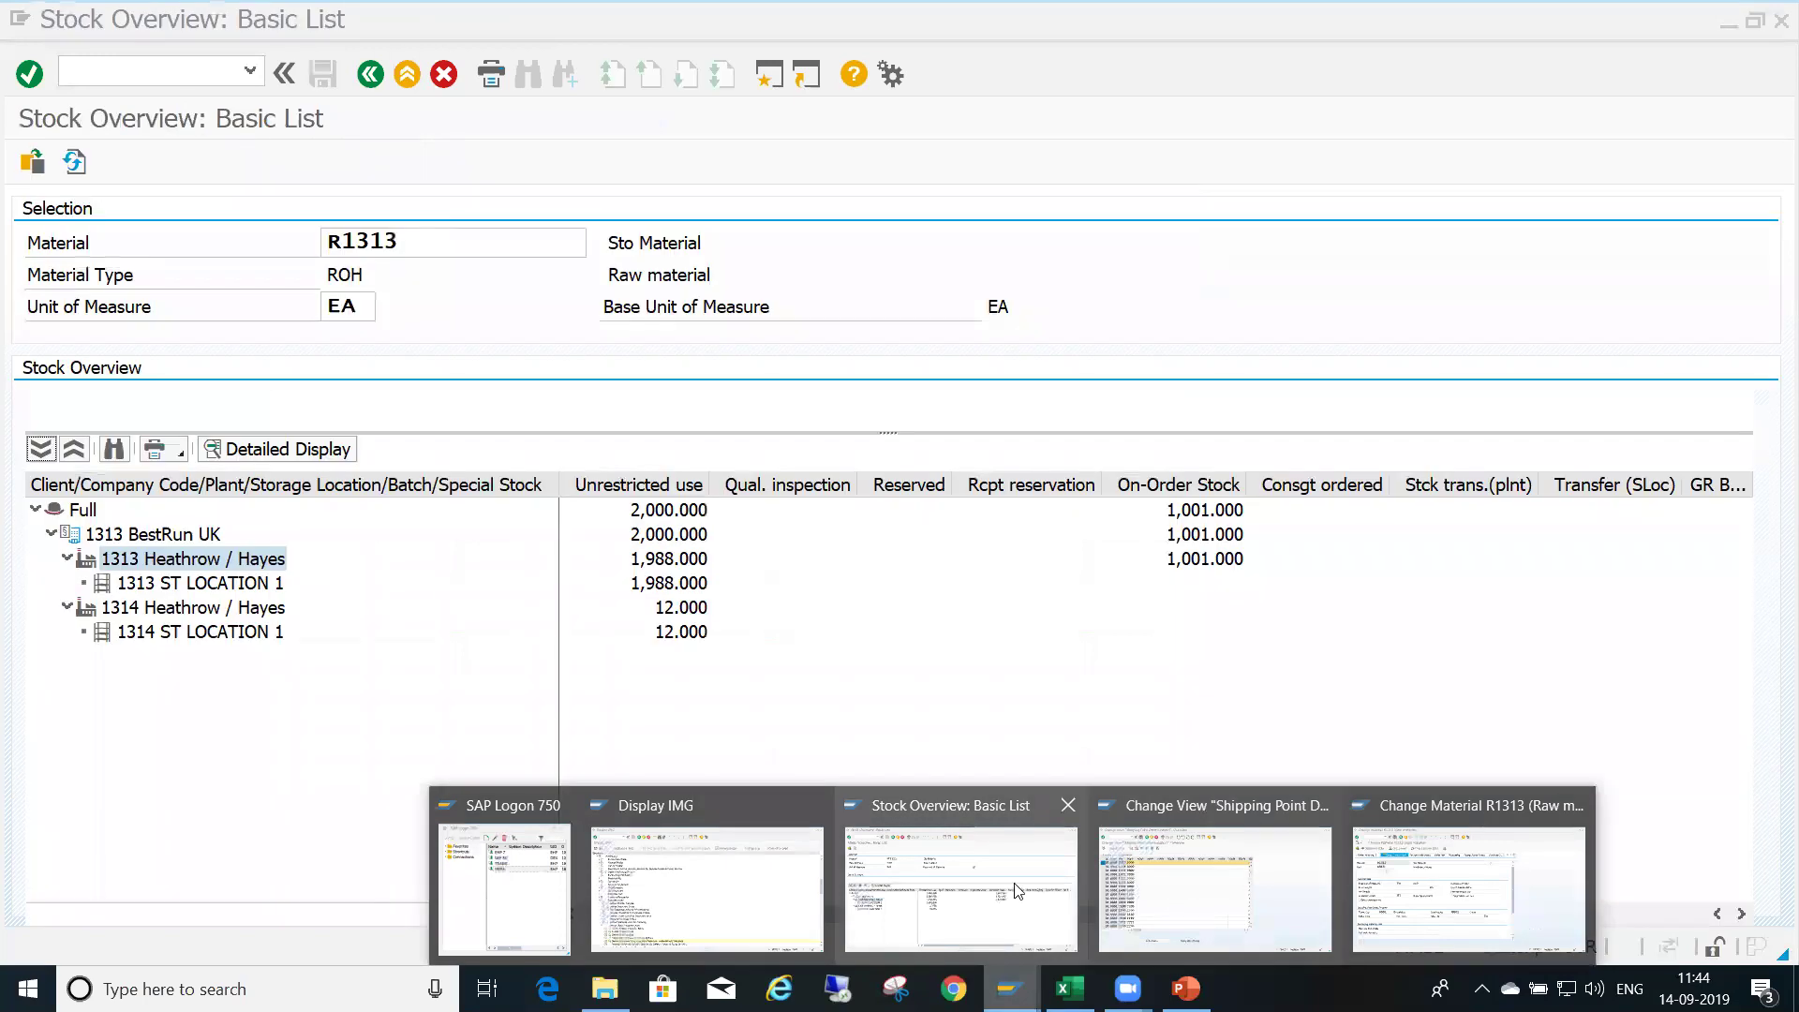
left_click(1018, 890)
left_click(1010, 989)
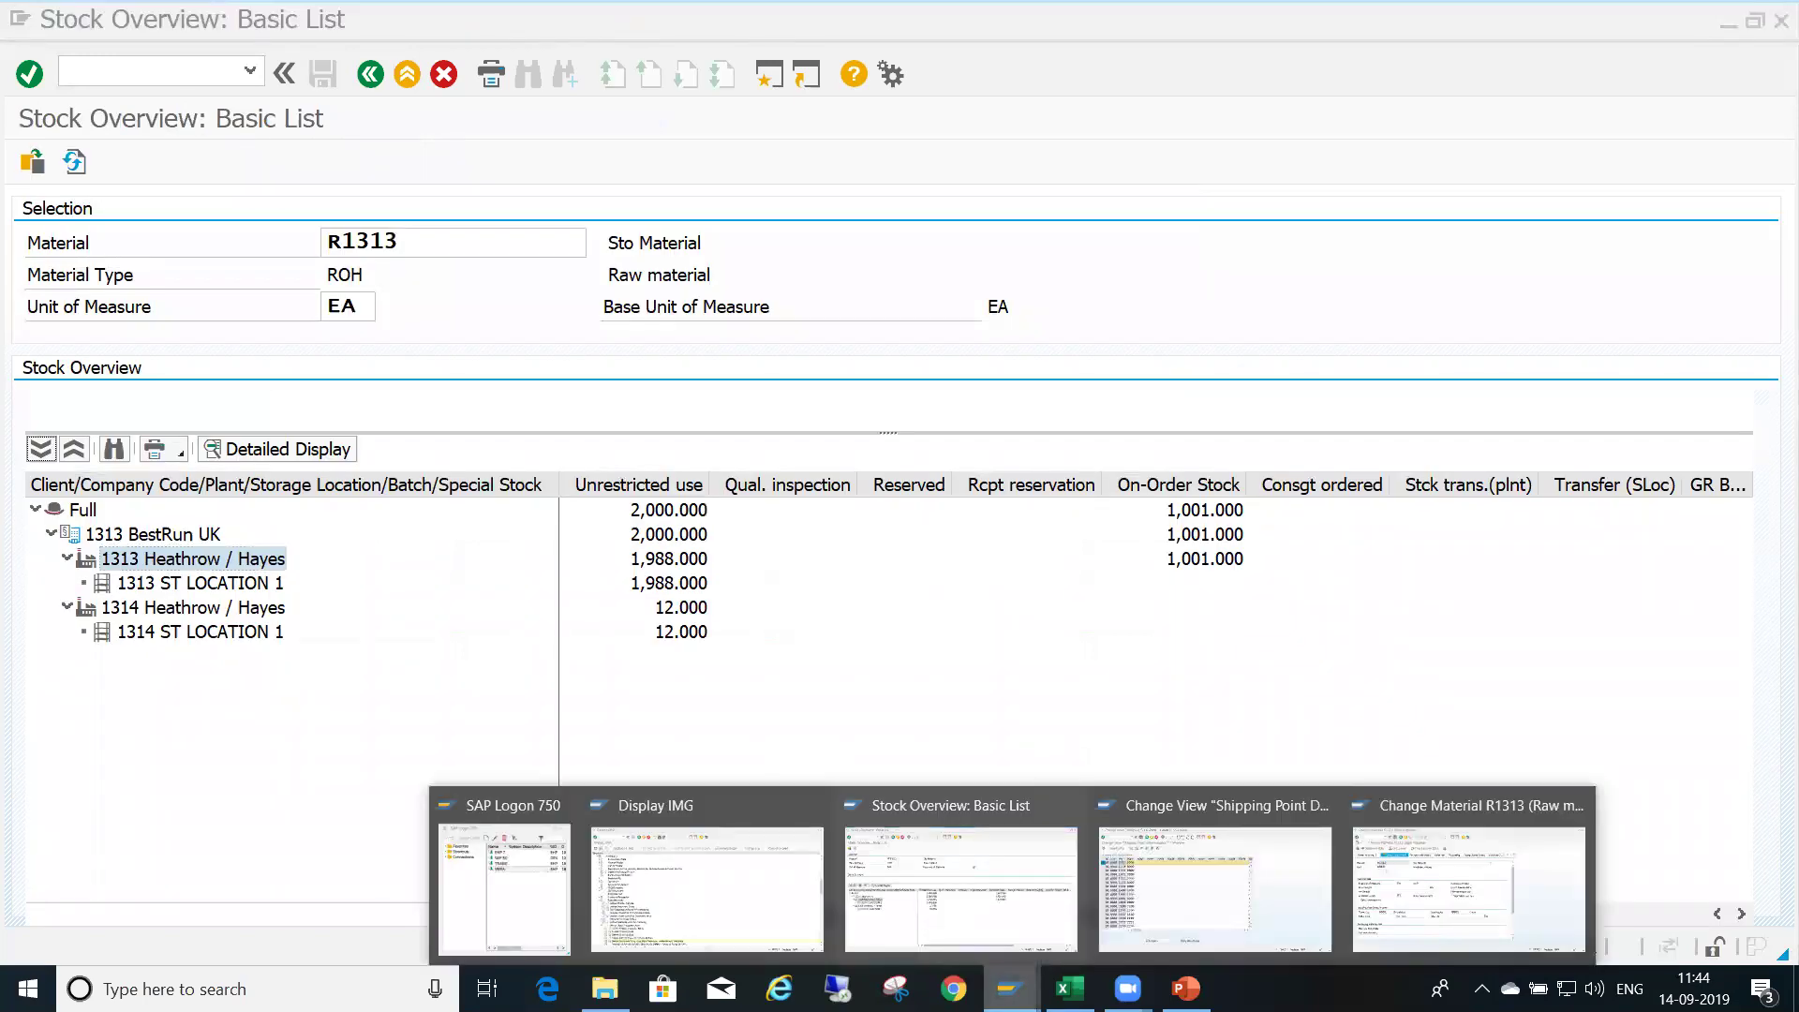
left_click(1192, 894)
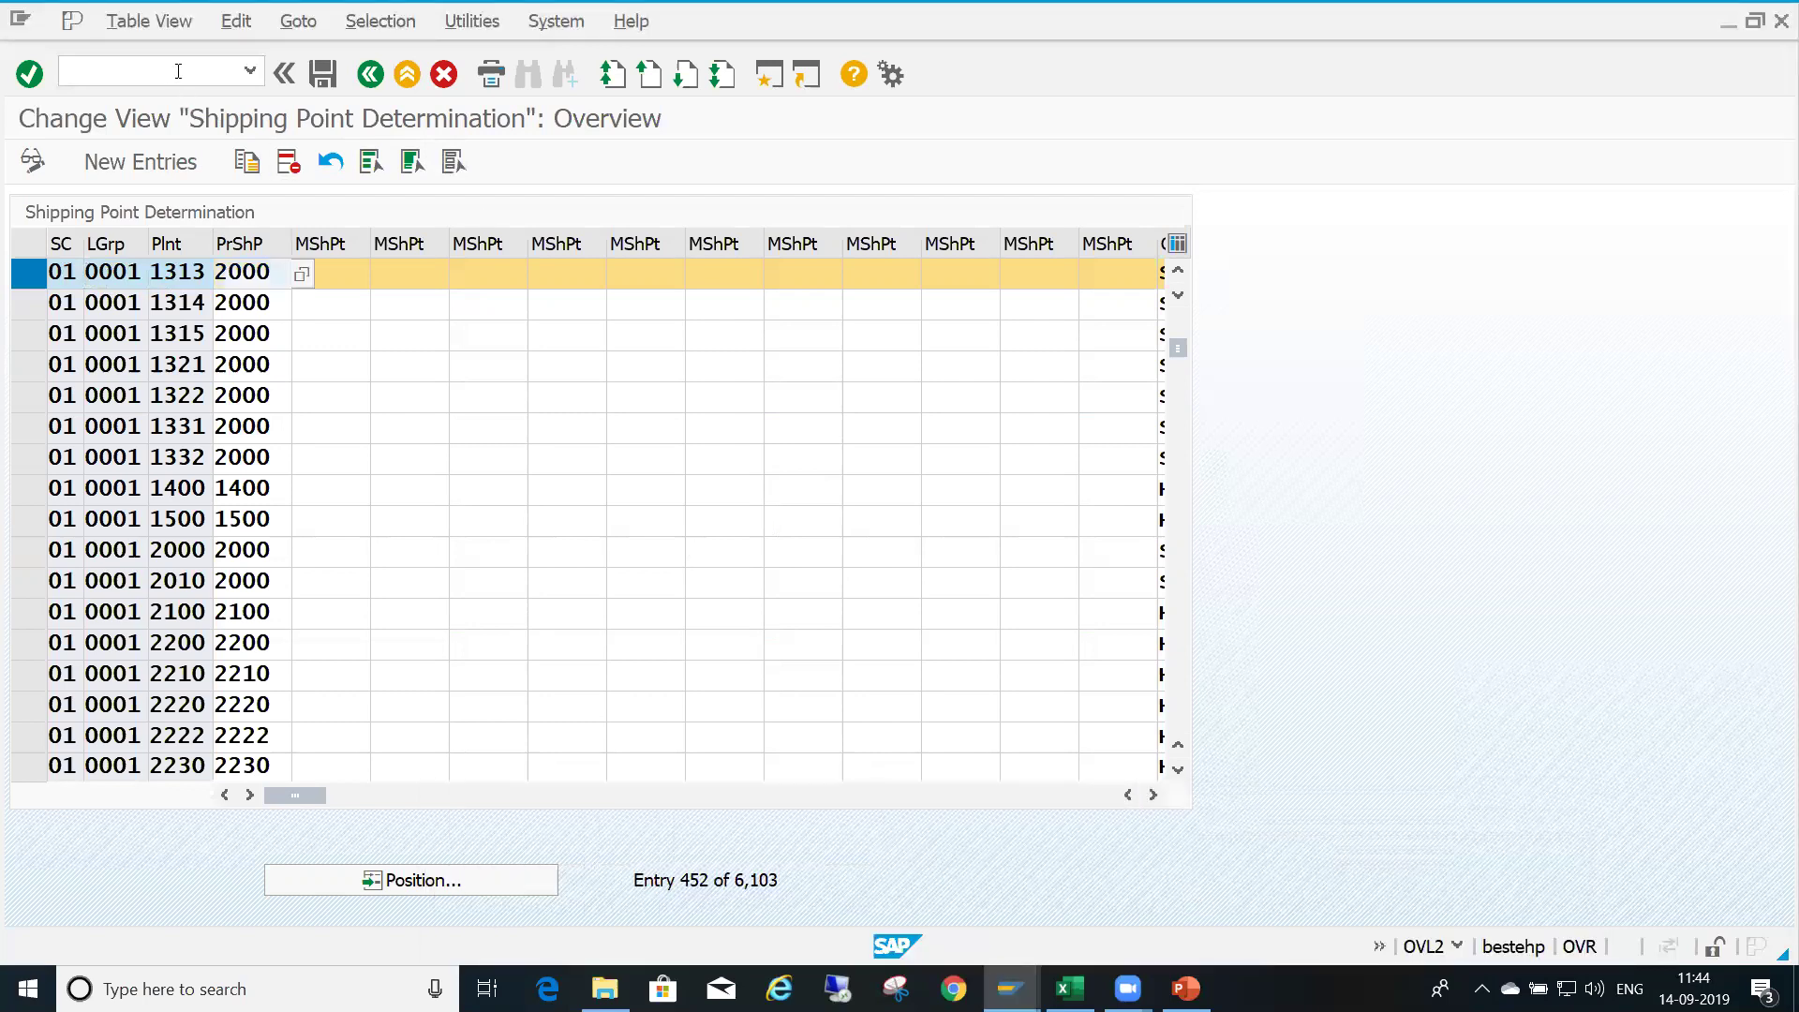
left_click(184, 69)
type("/nme21")
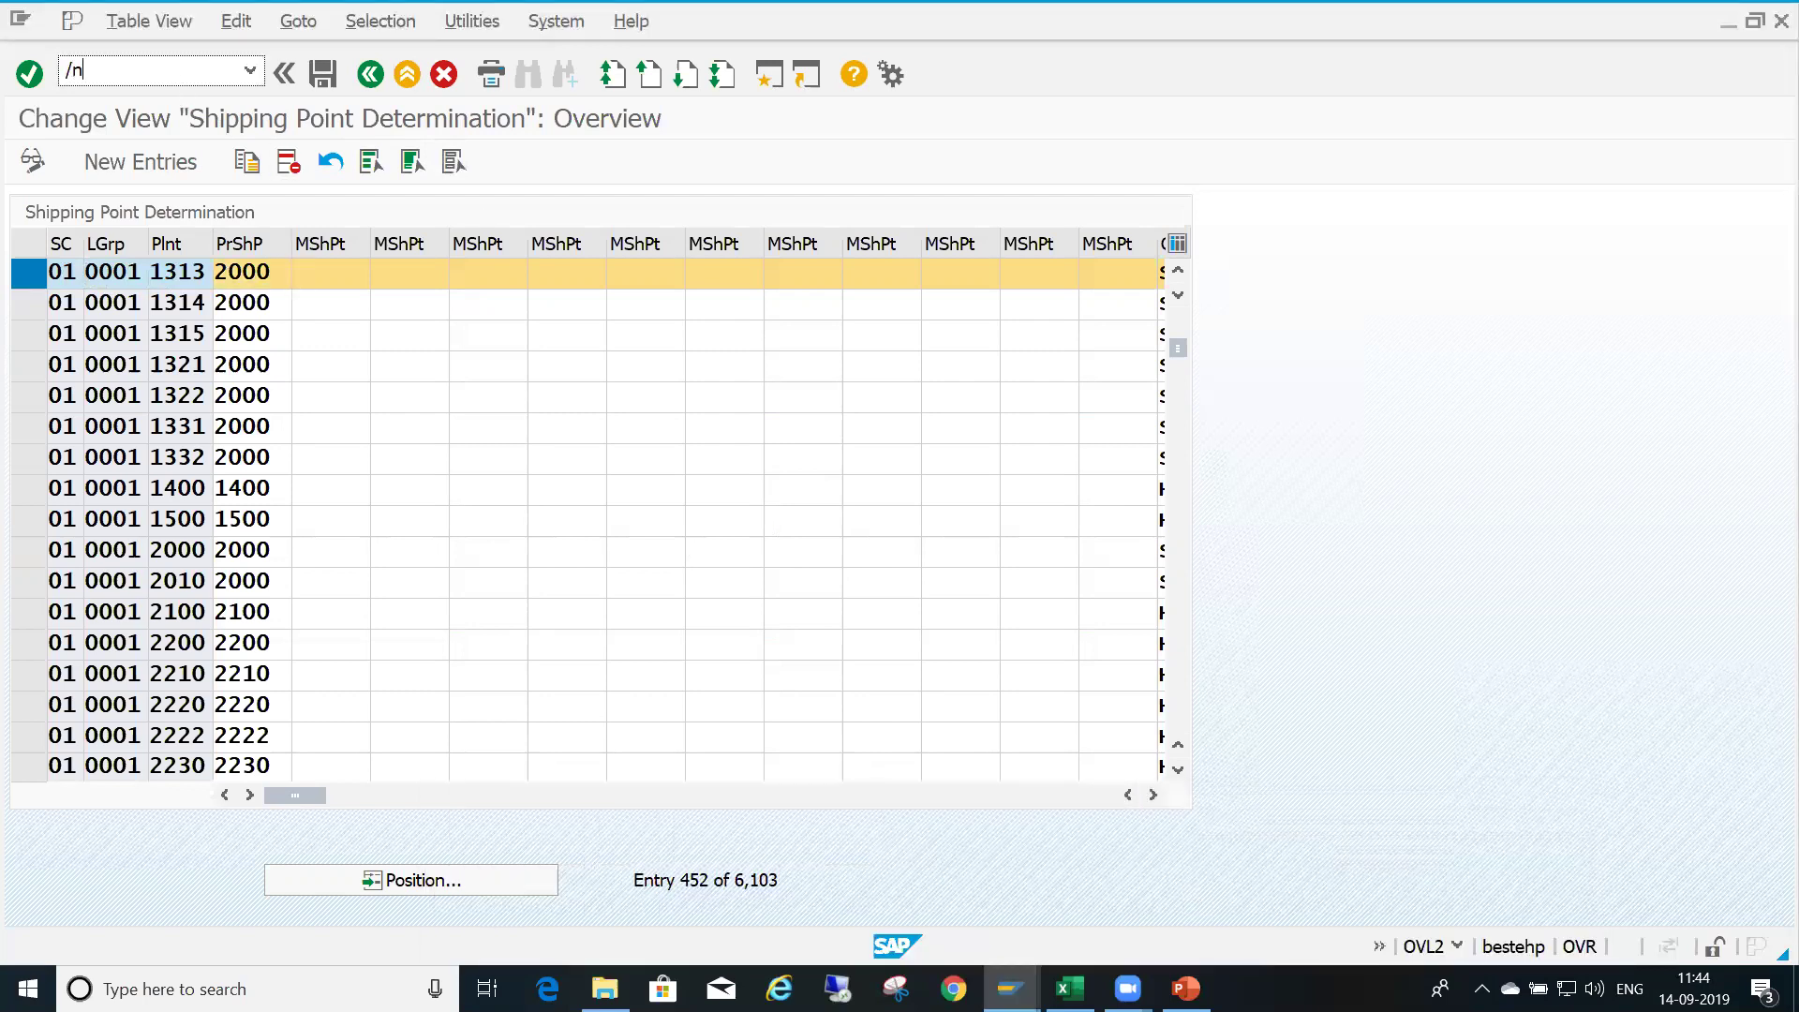
type("n")
key("Return")
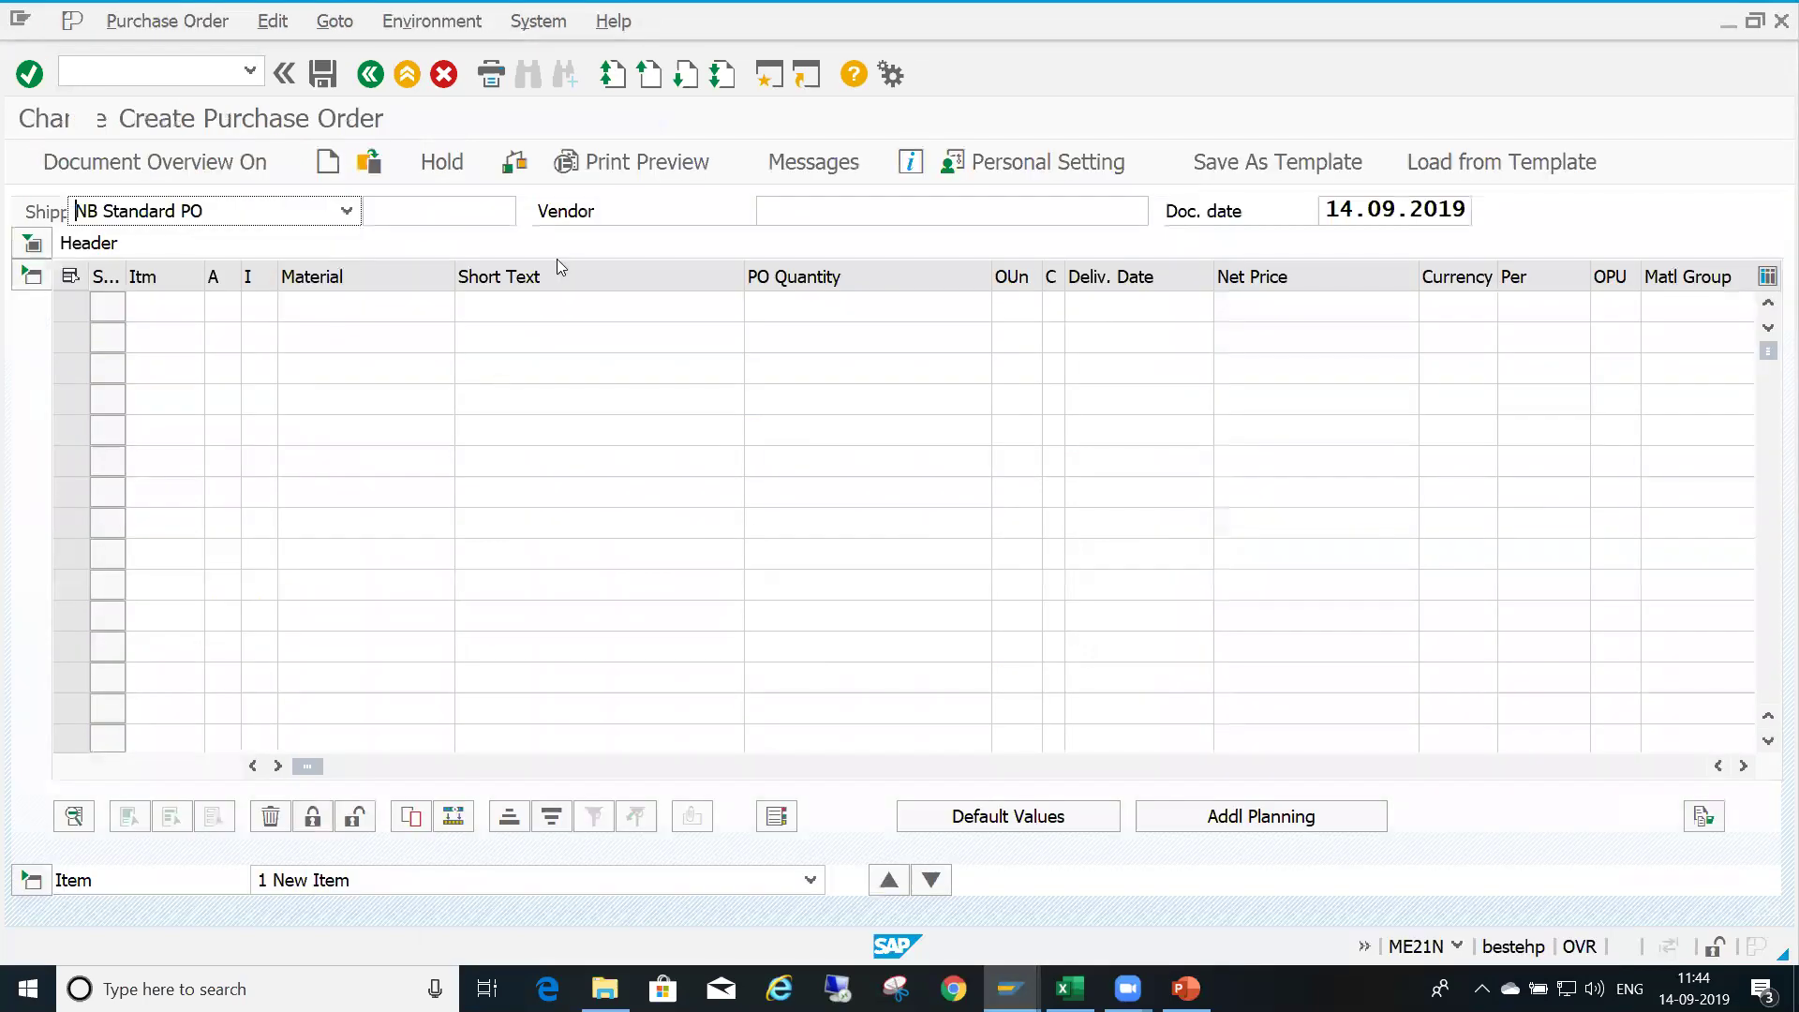
Set the purchase order's document type to UB S.T.O and its supplying plant to 1313
left_click(862, 769)
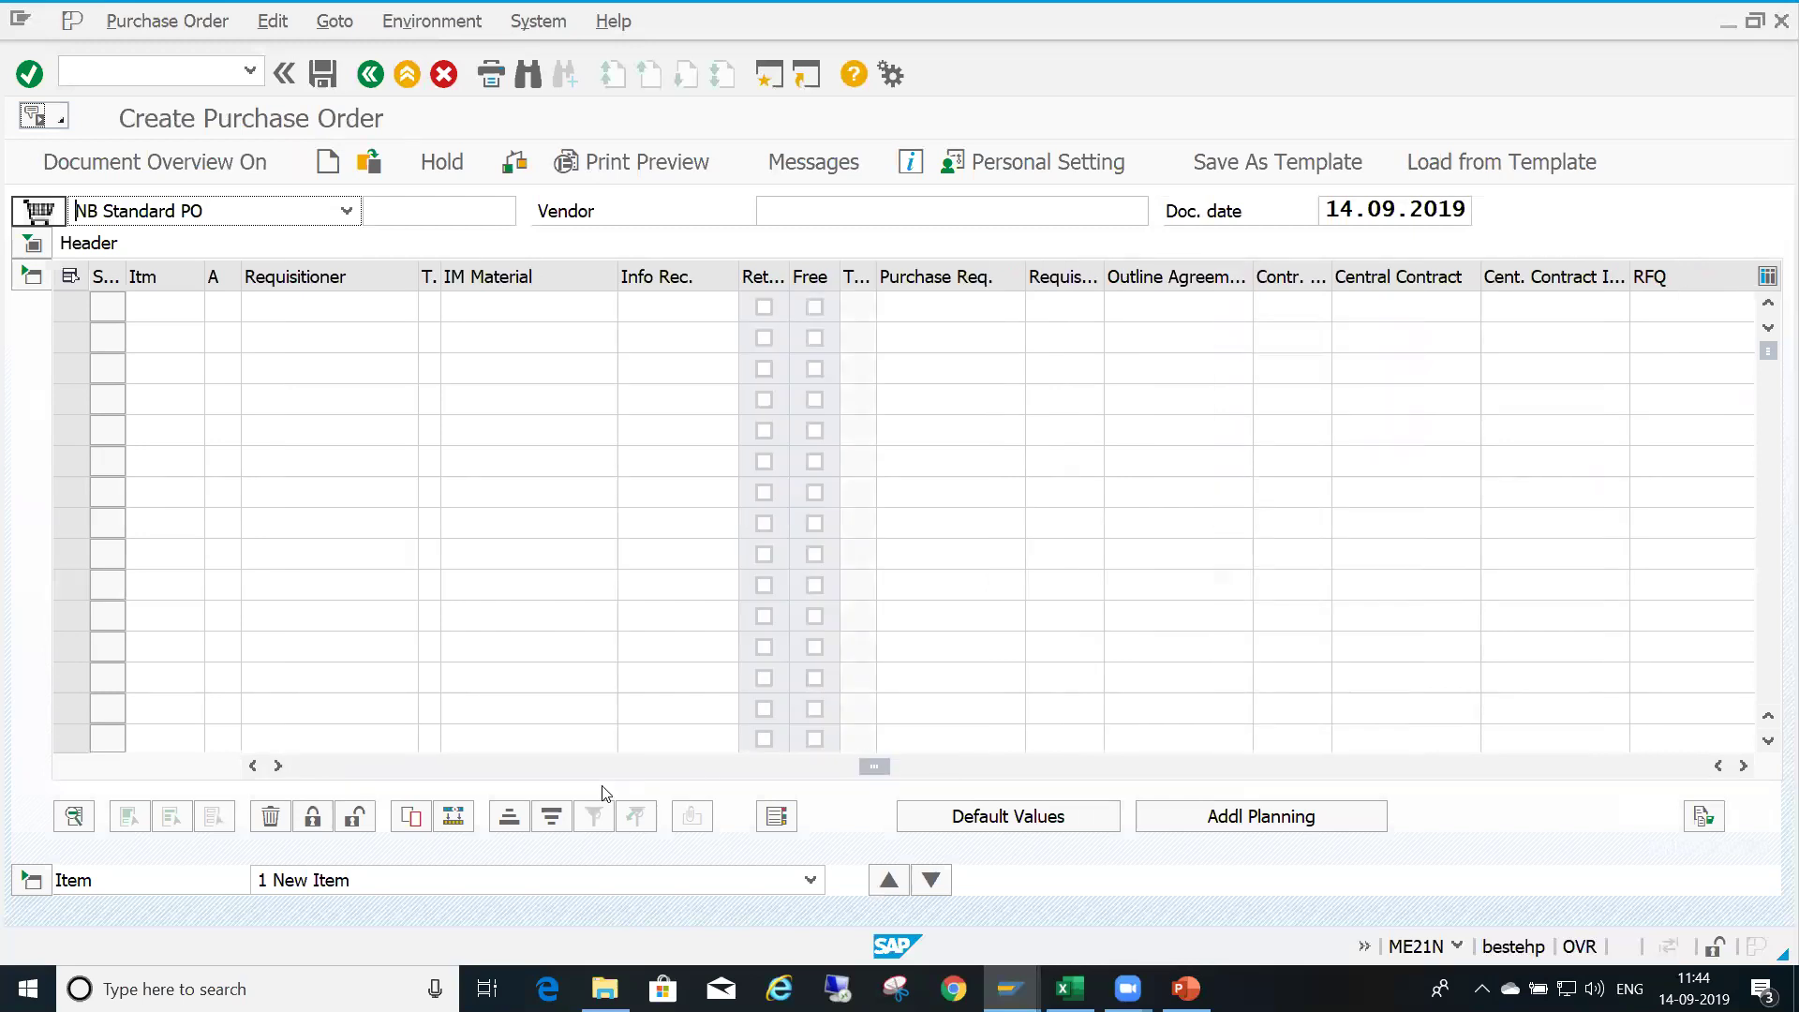
left_click(485, 767)
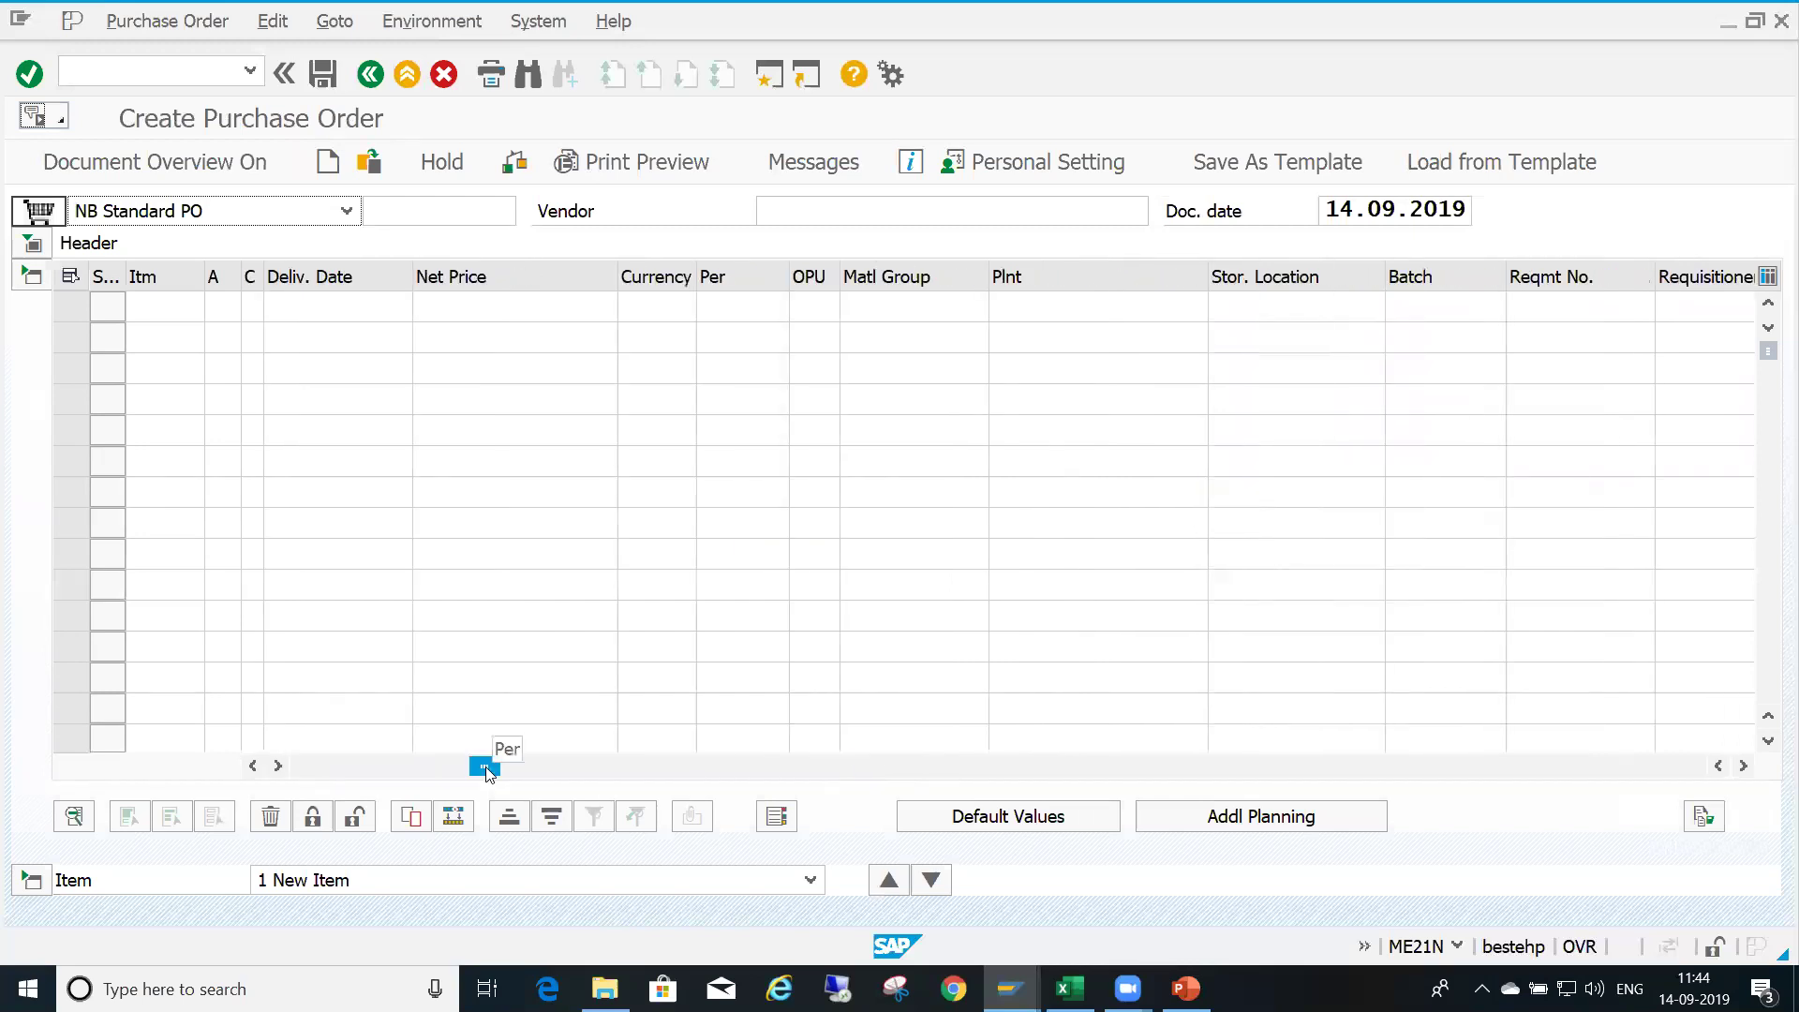
left_click(325, 767)
left_click(347, 212)
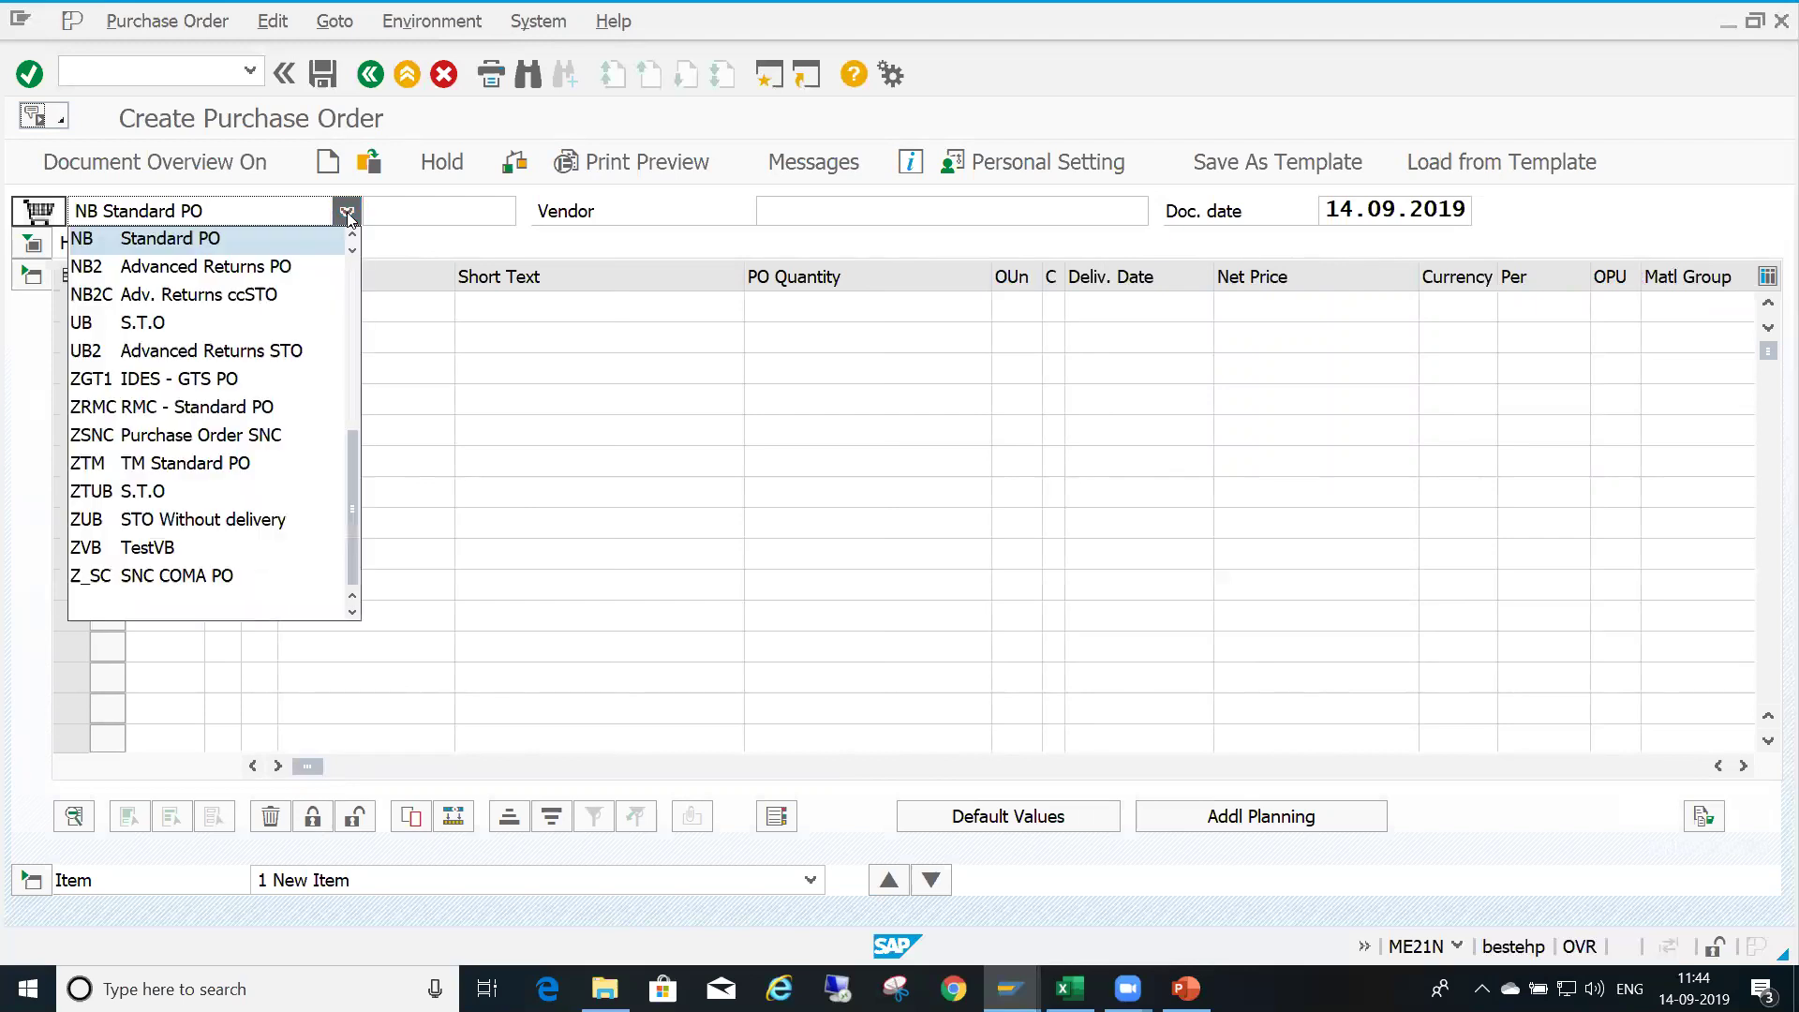
left_click(312, 328)
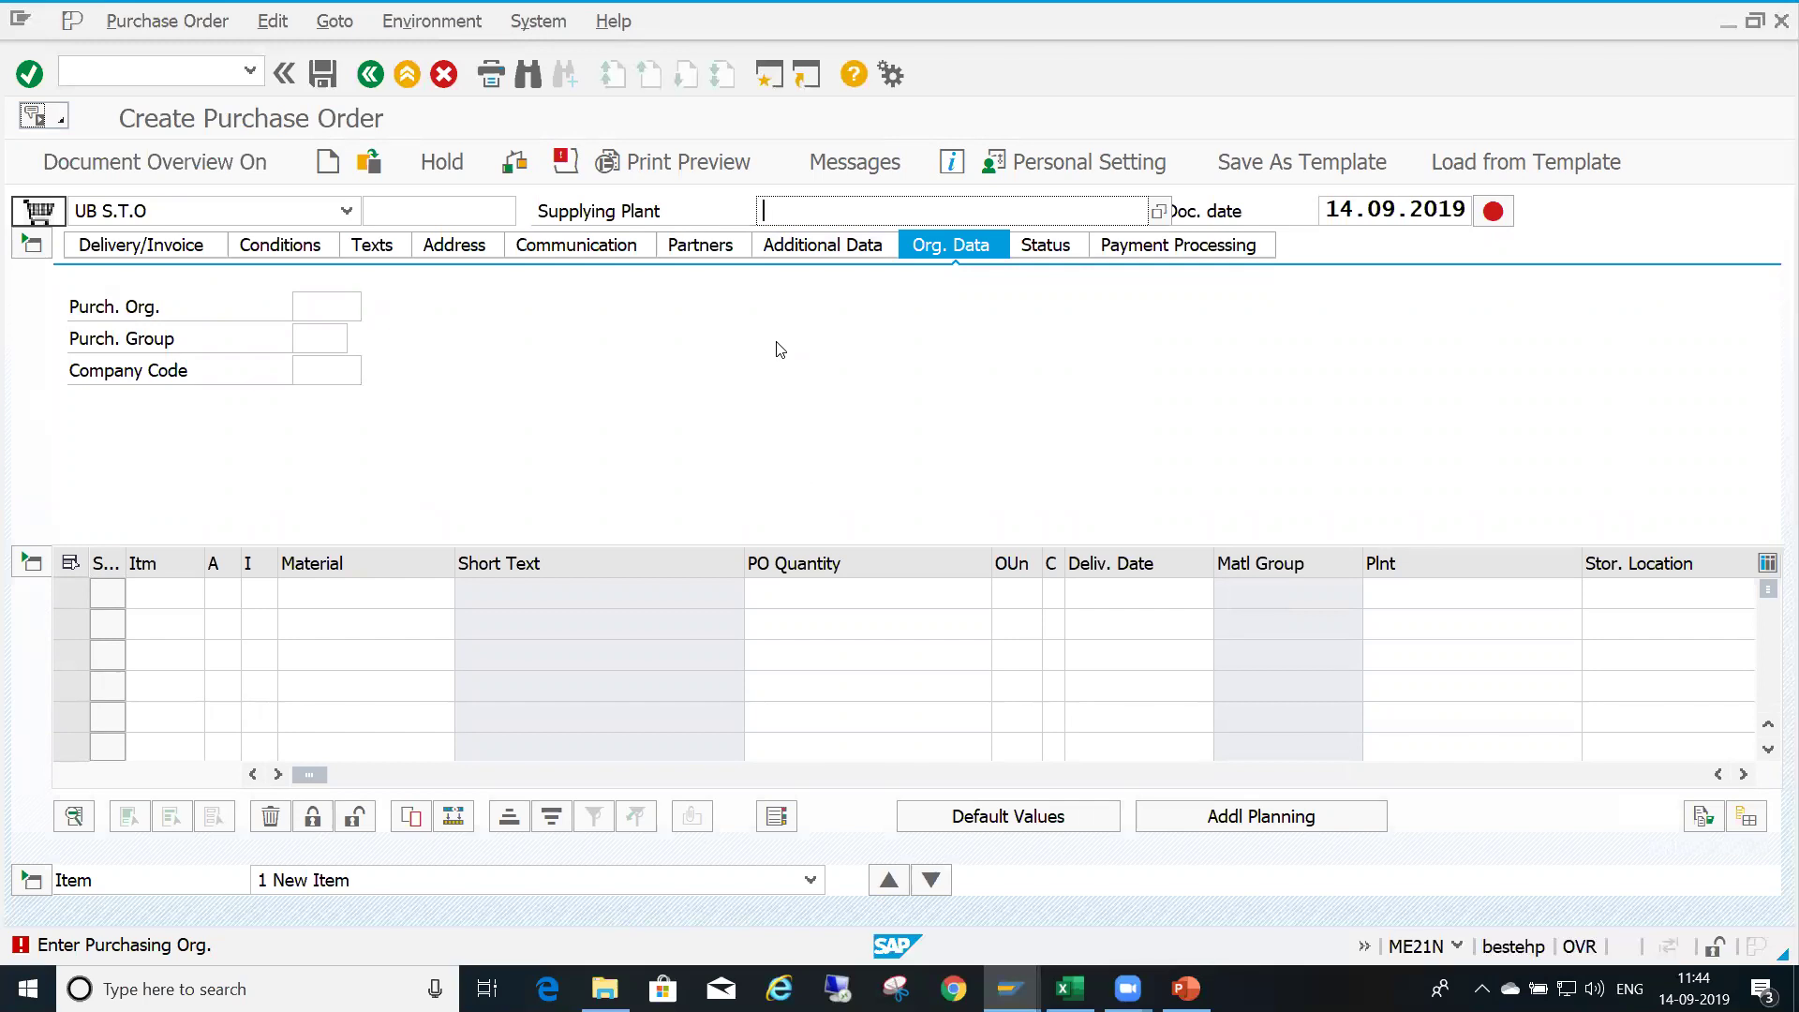
type("1313")
key("Return")
Fill in the order's organizational data with purchasing organization 1313, purchasing group 133 and company code 1313
left_click(349, 315)
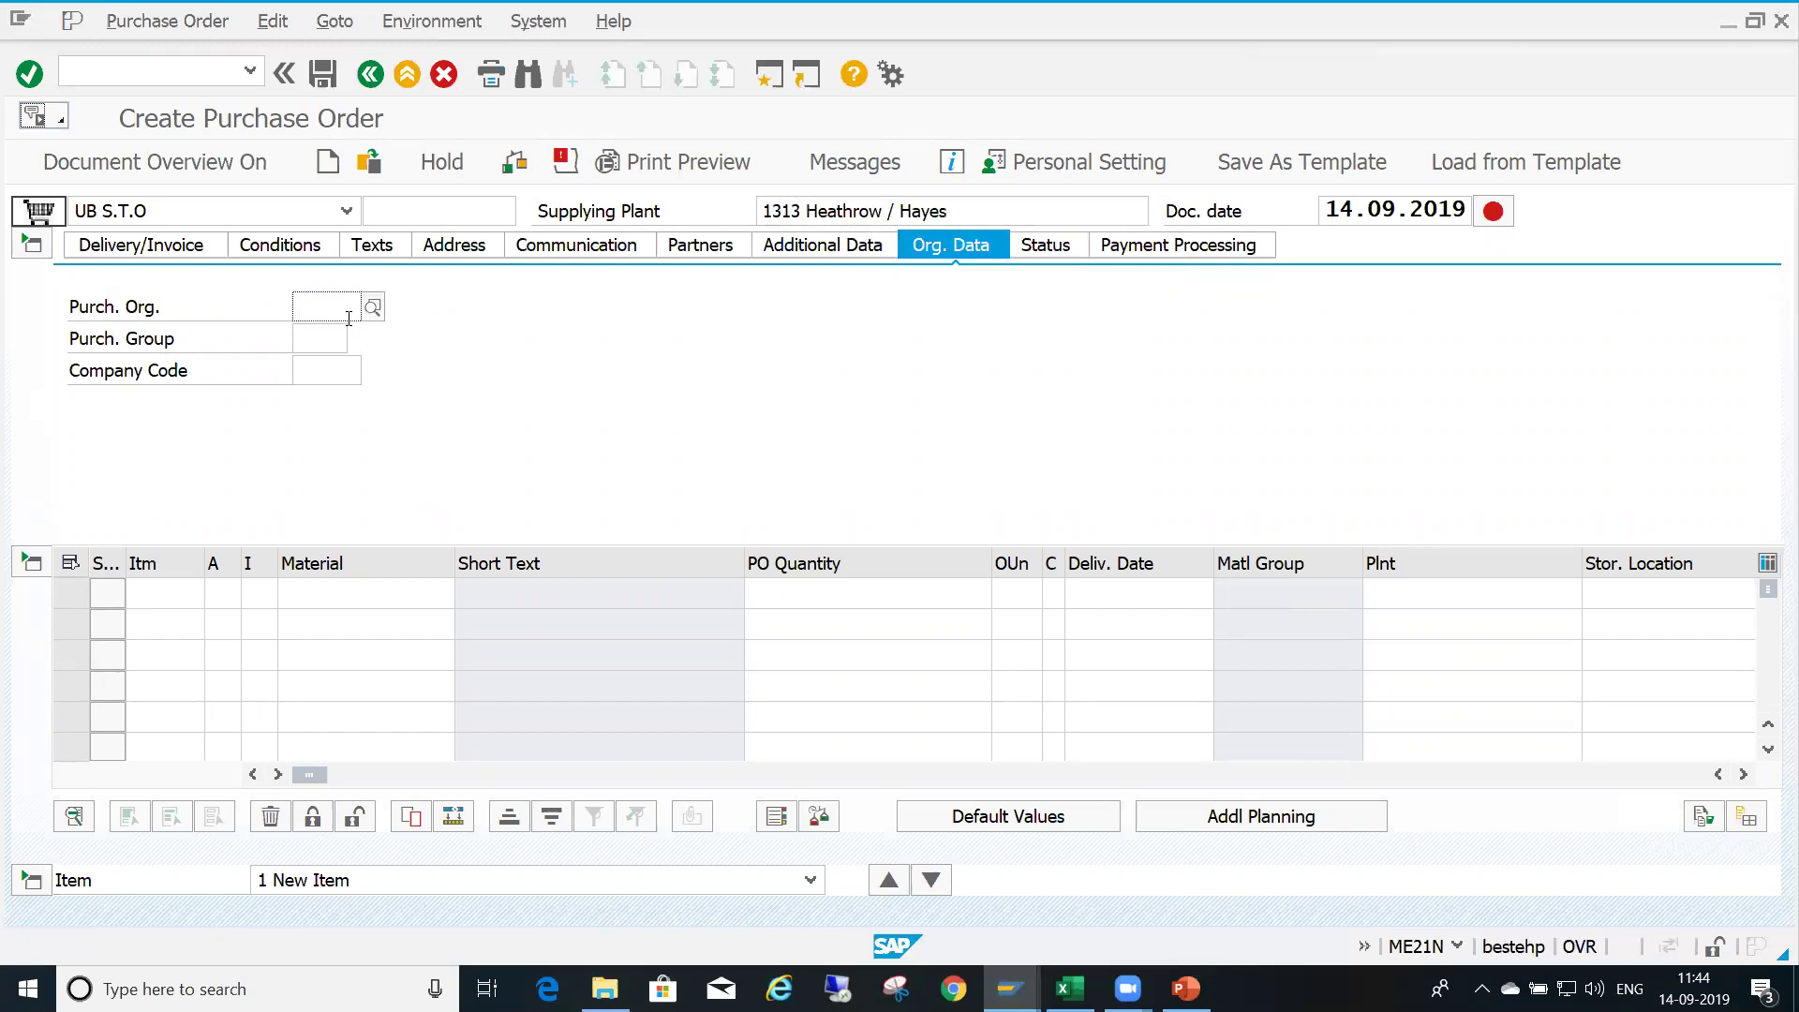
type("13")
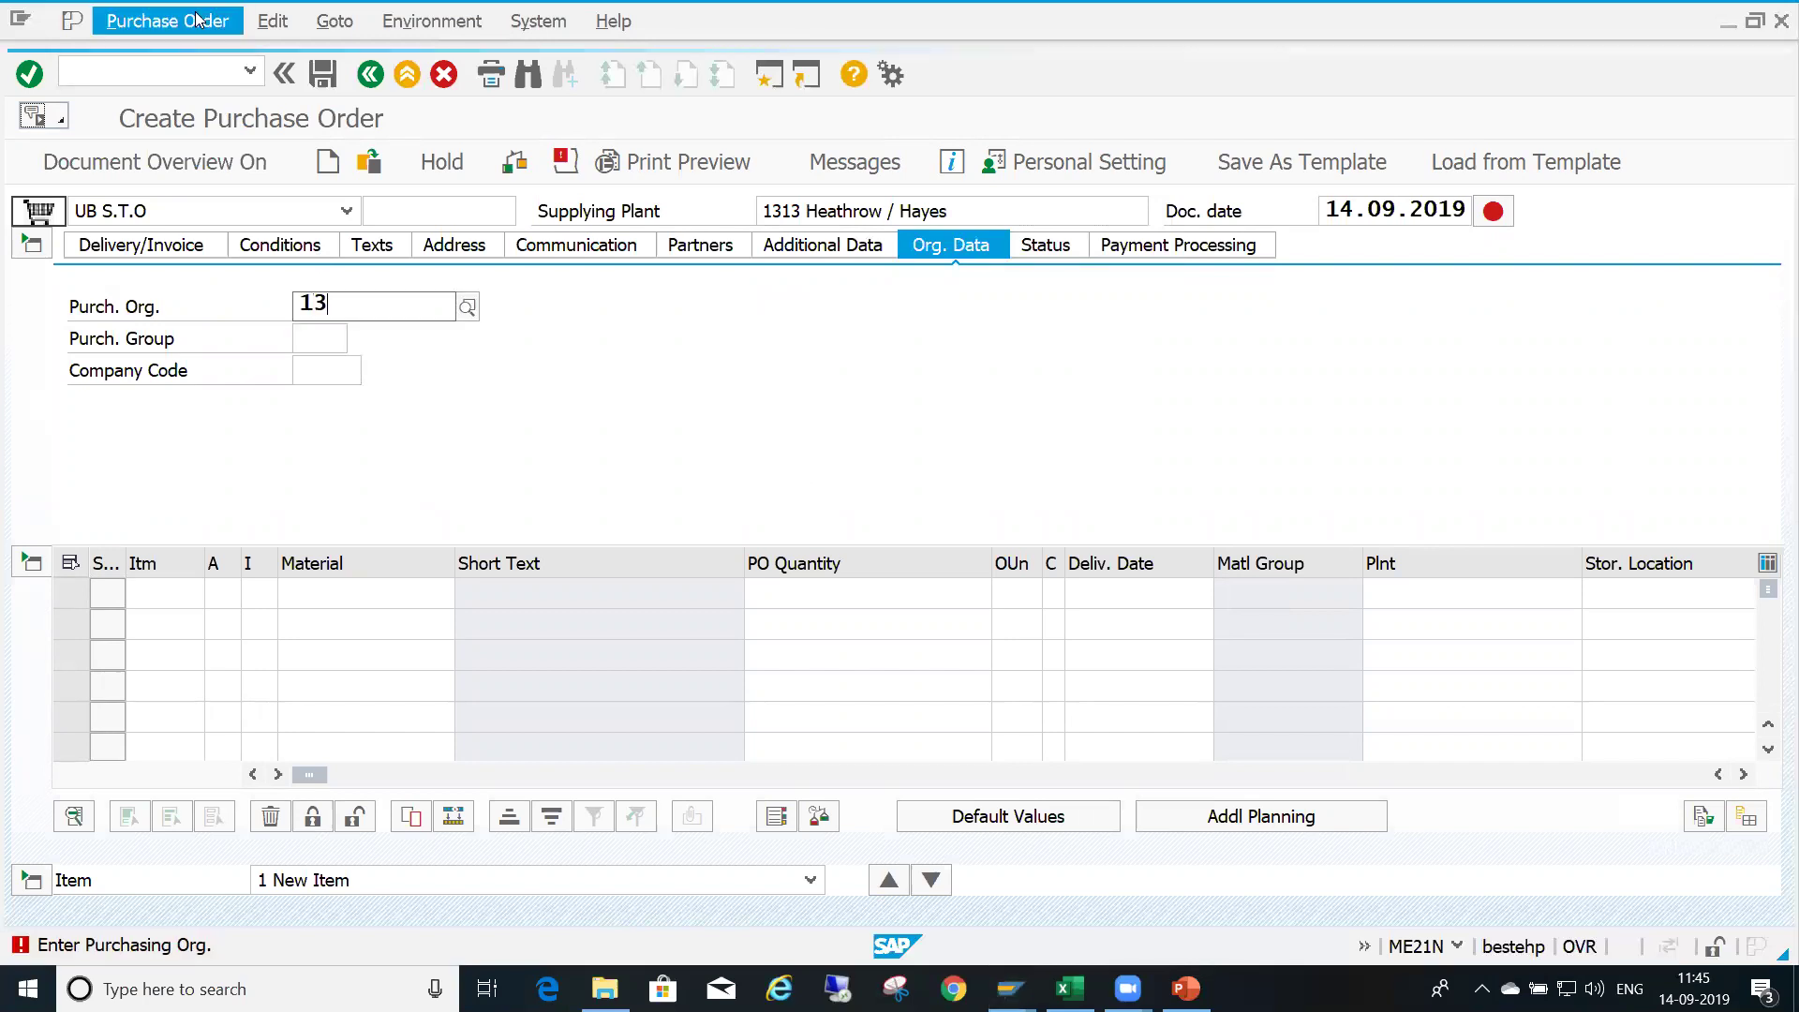
type("13")
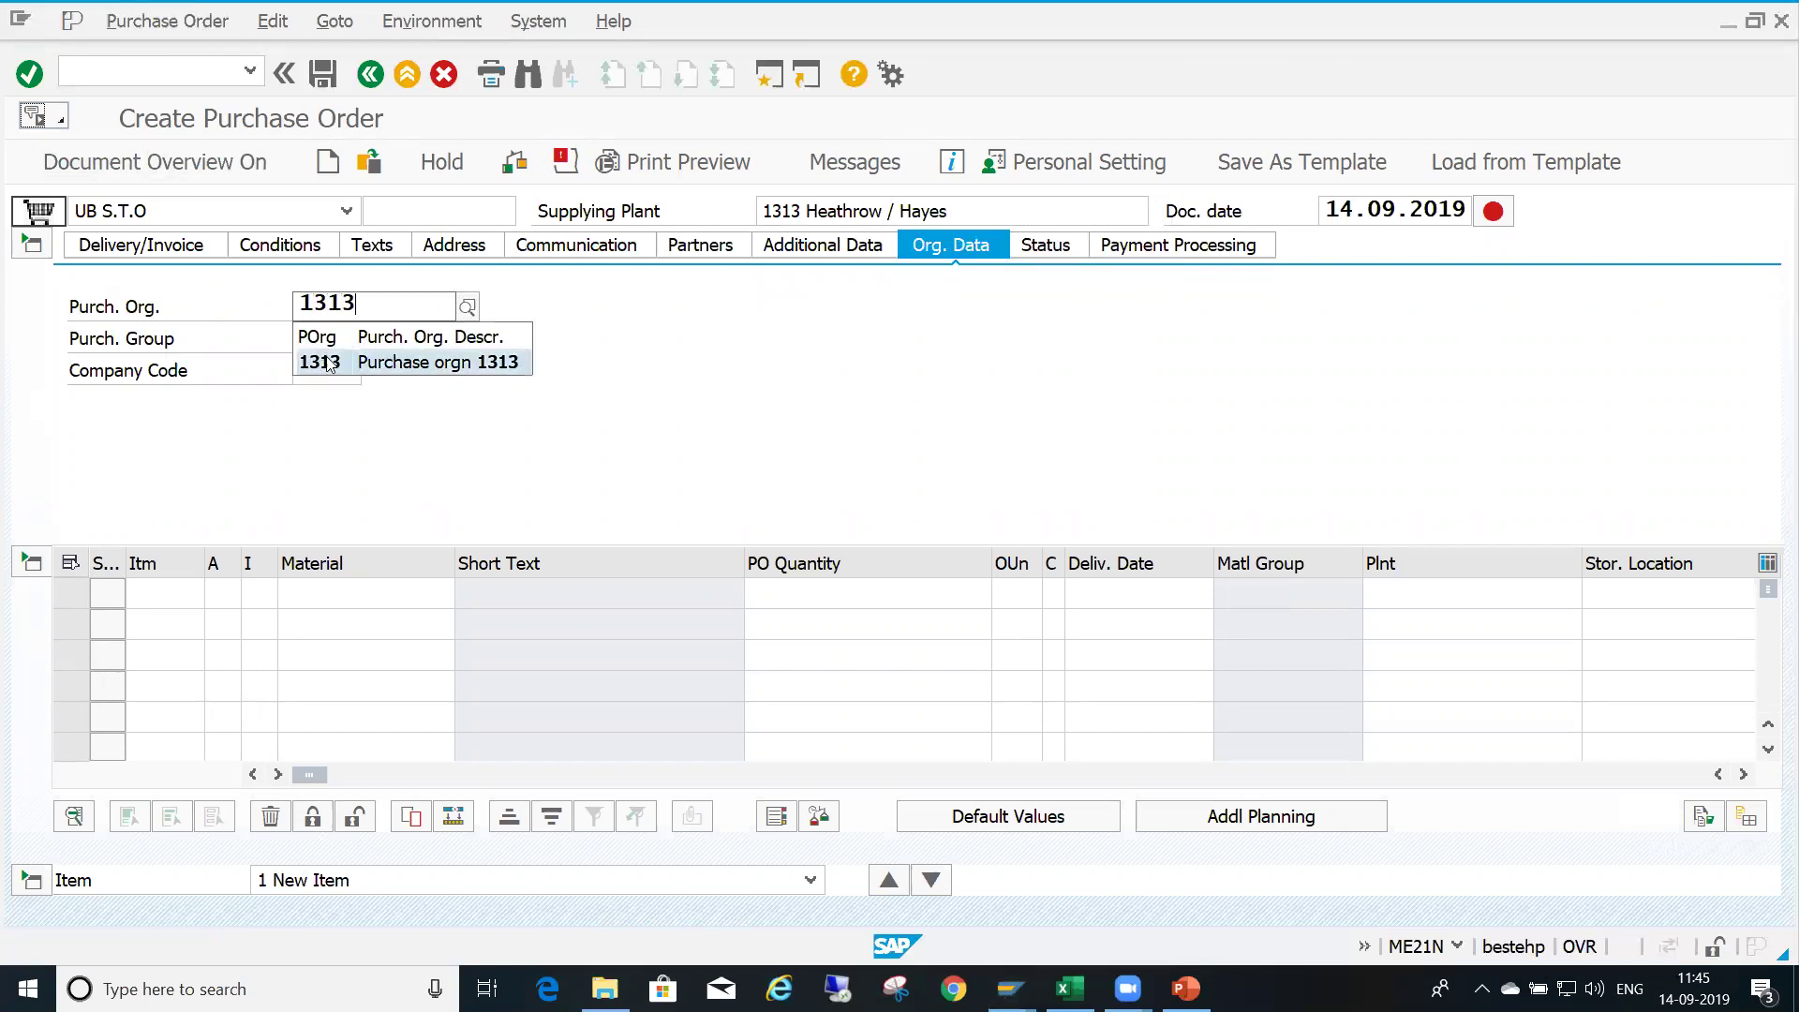
left_click(333, 337)
left_click(334, 338)
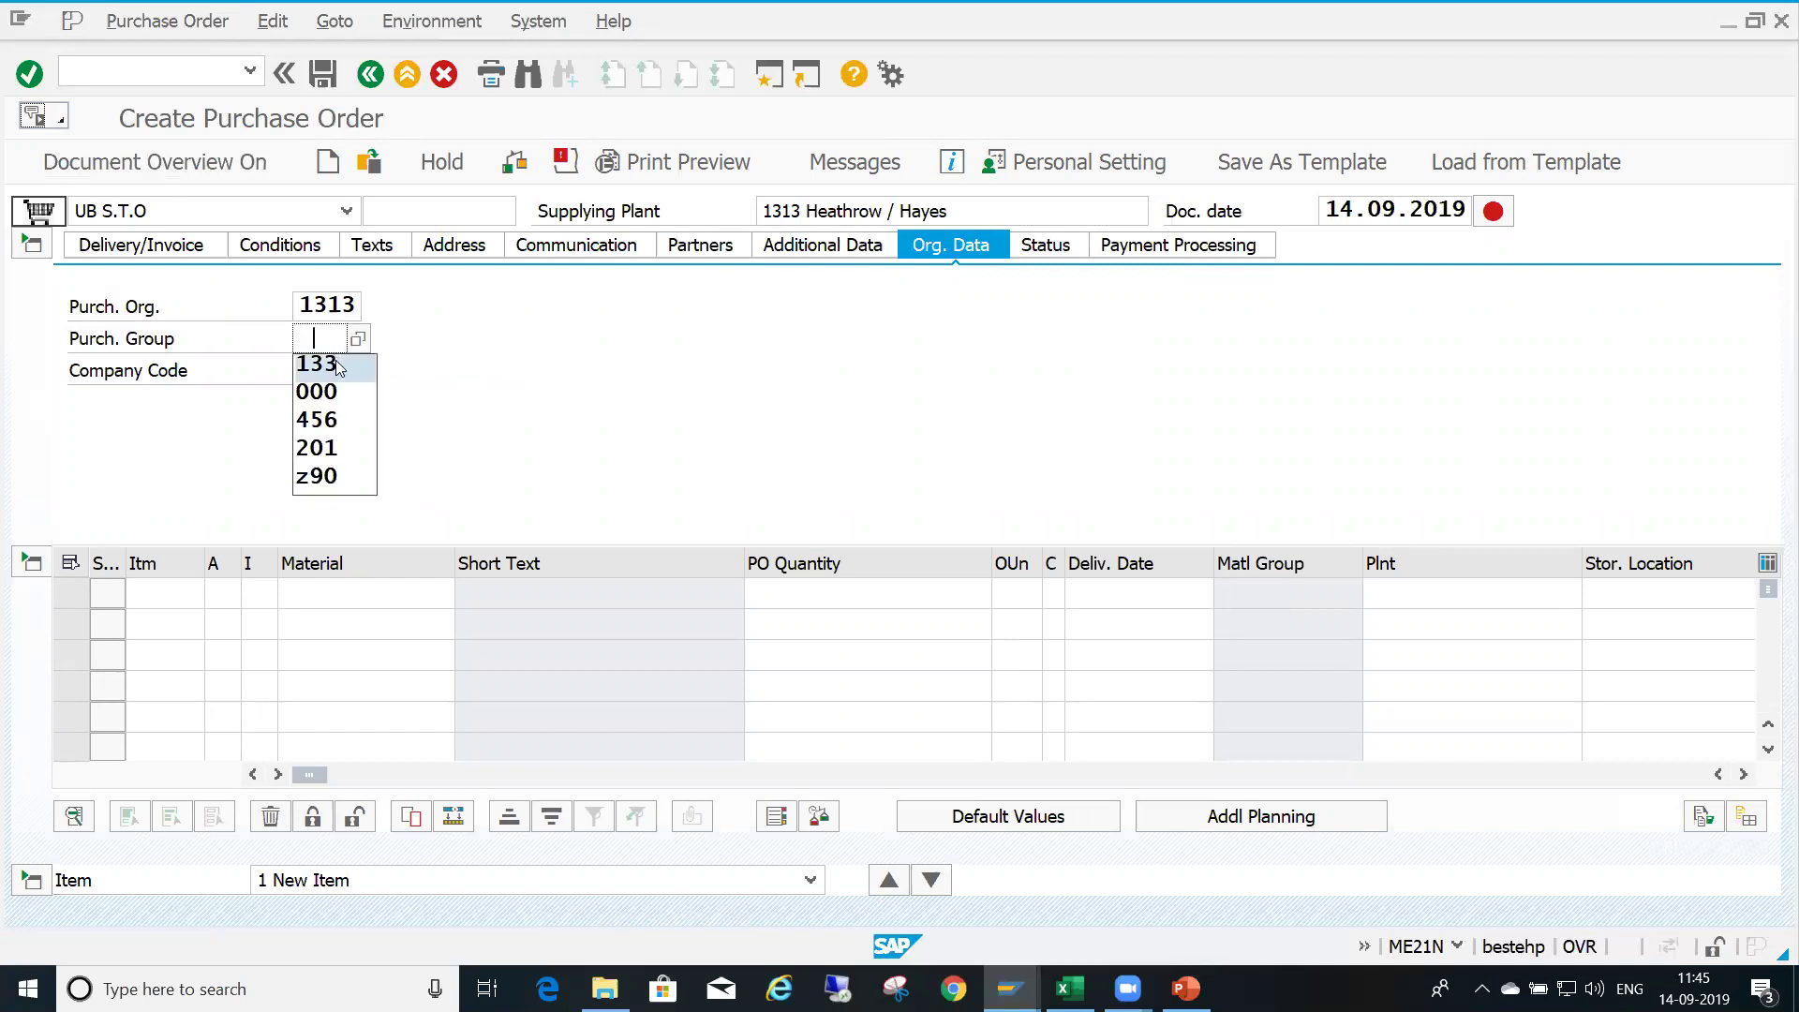
left_click(338, 363)
left_click(328, 371)
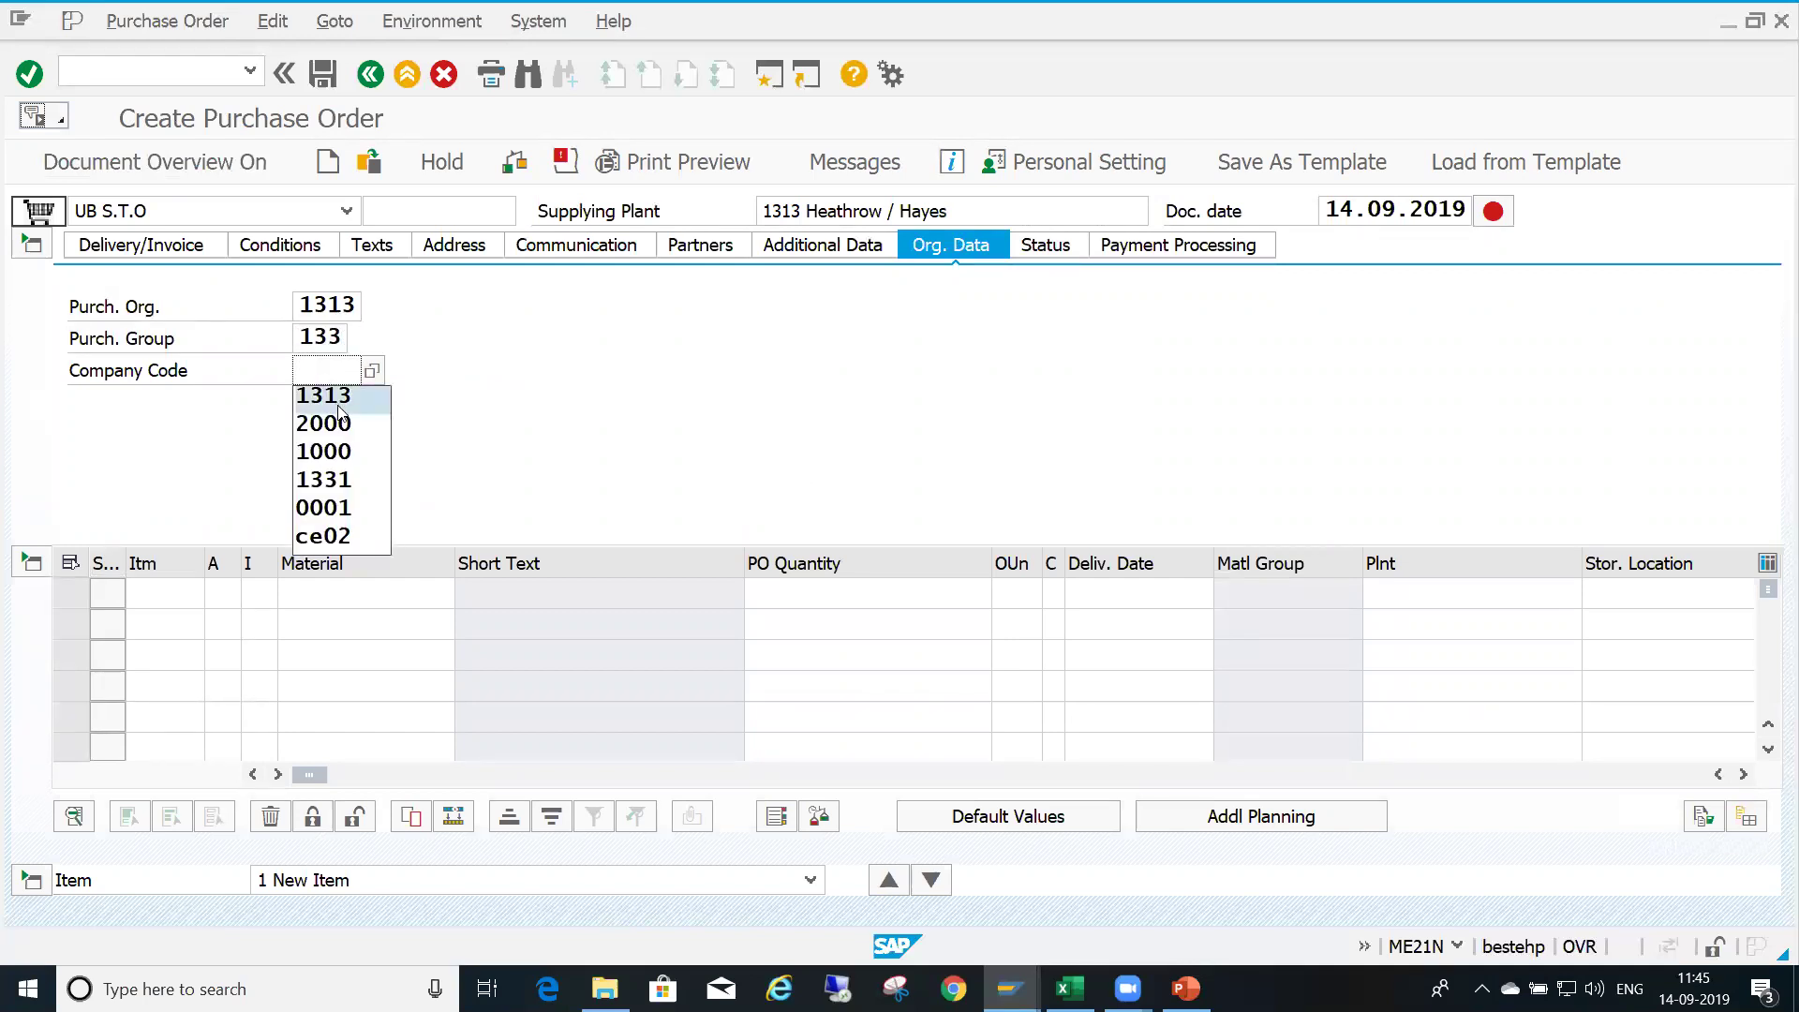
left_click(339, 403)
key("Return")
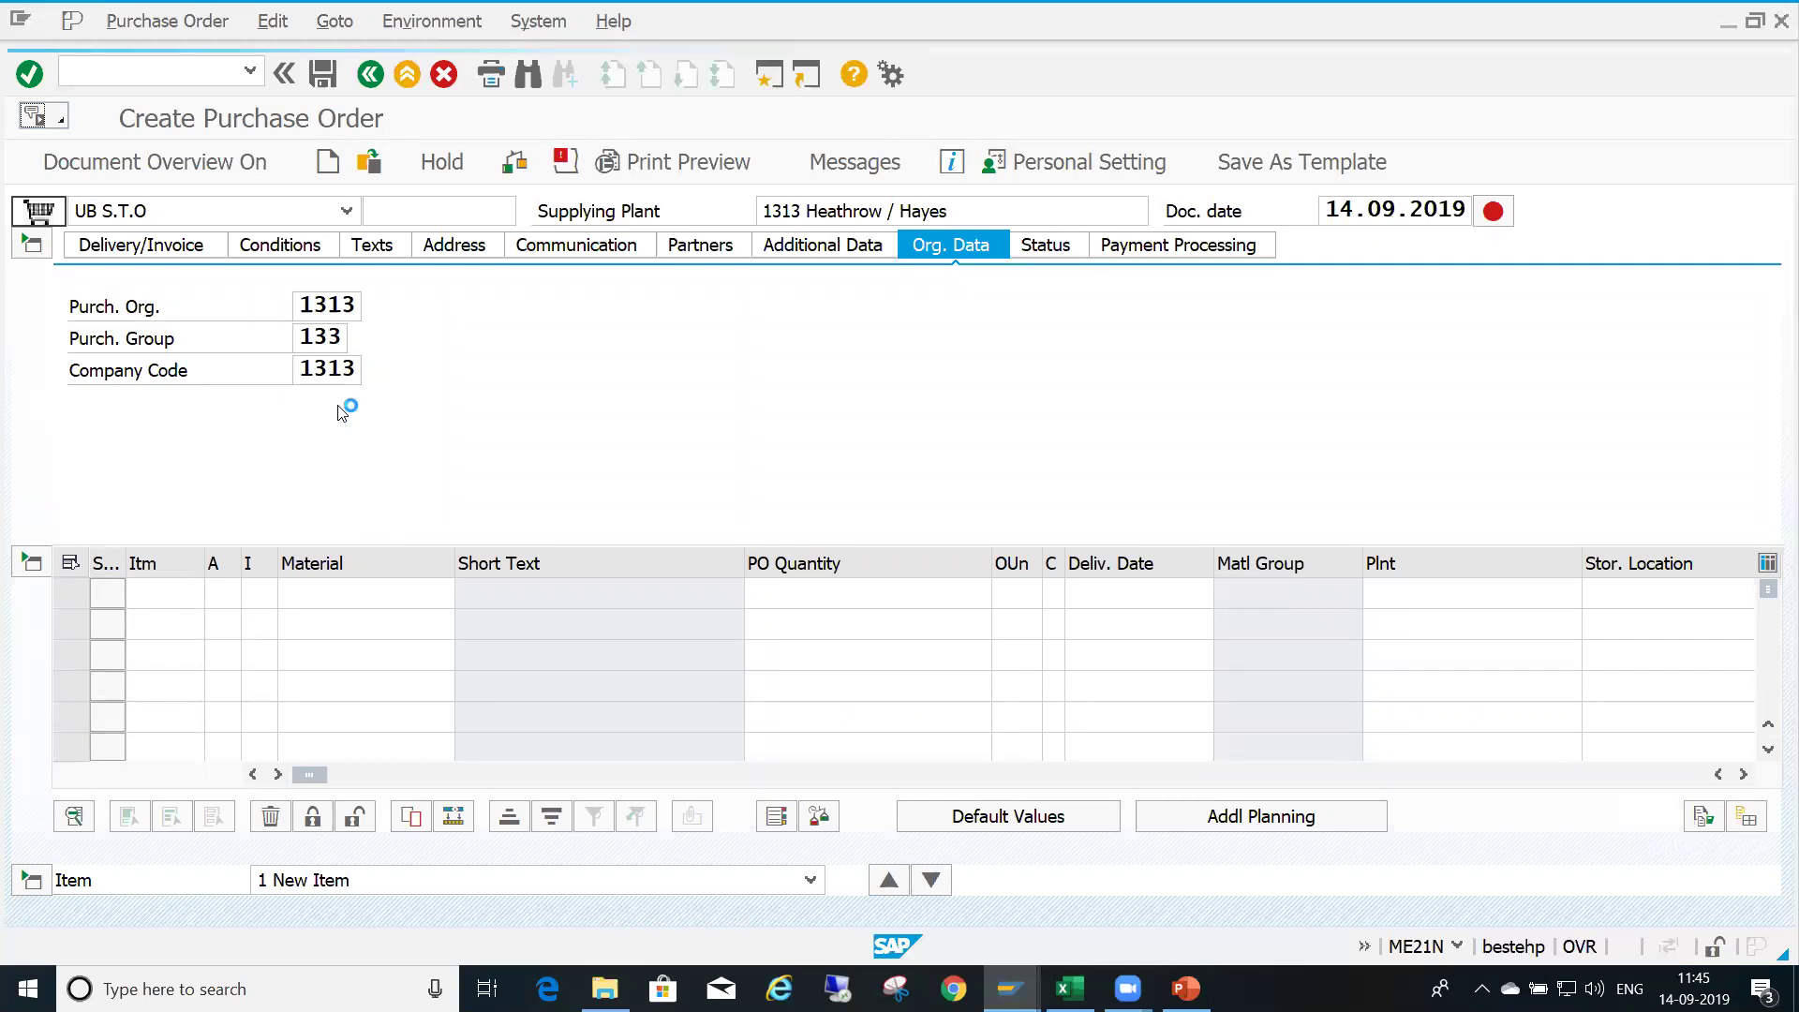
Enter the first order item with item category U for stock transfer and material R1313
left_click(268, 598)
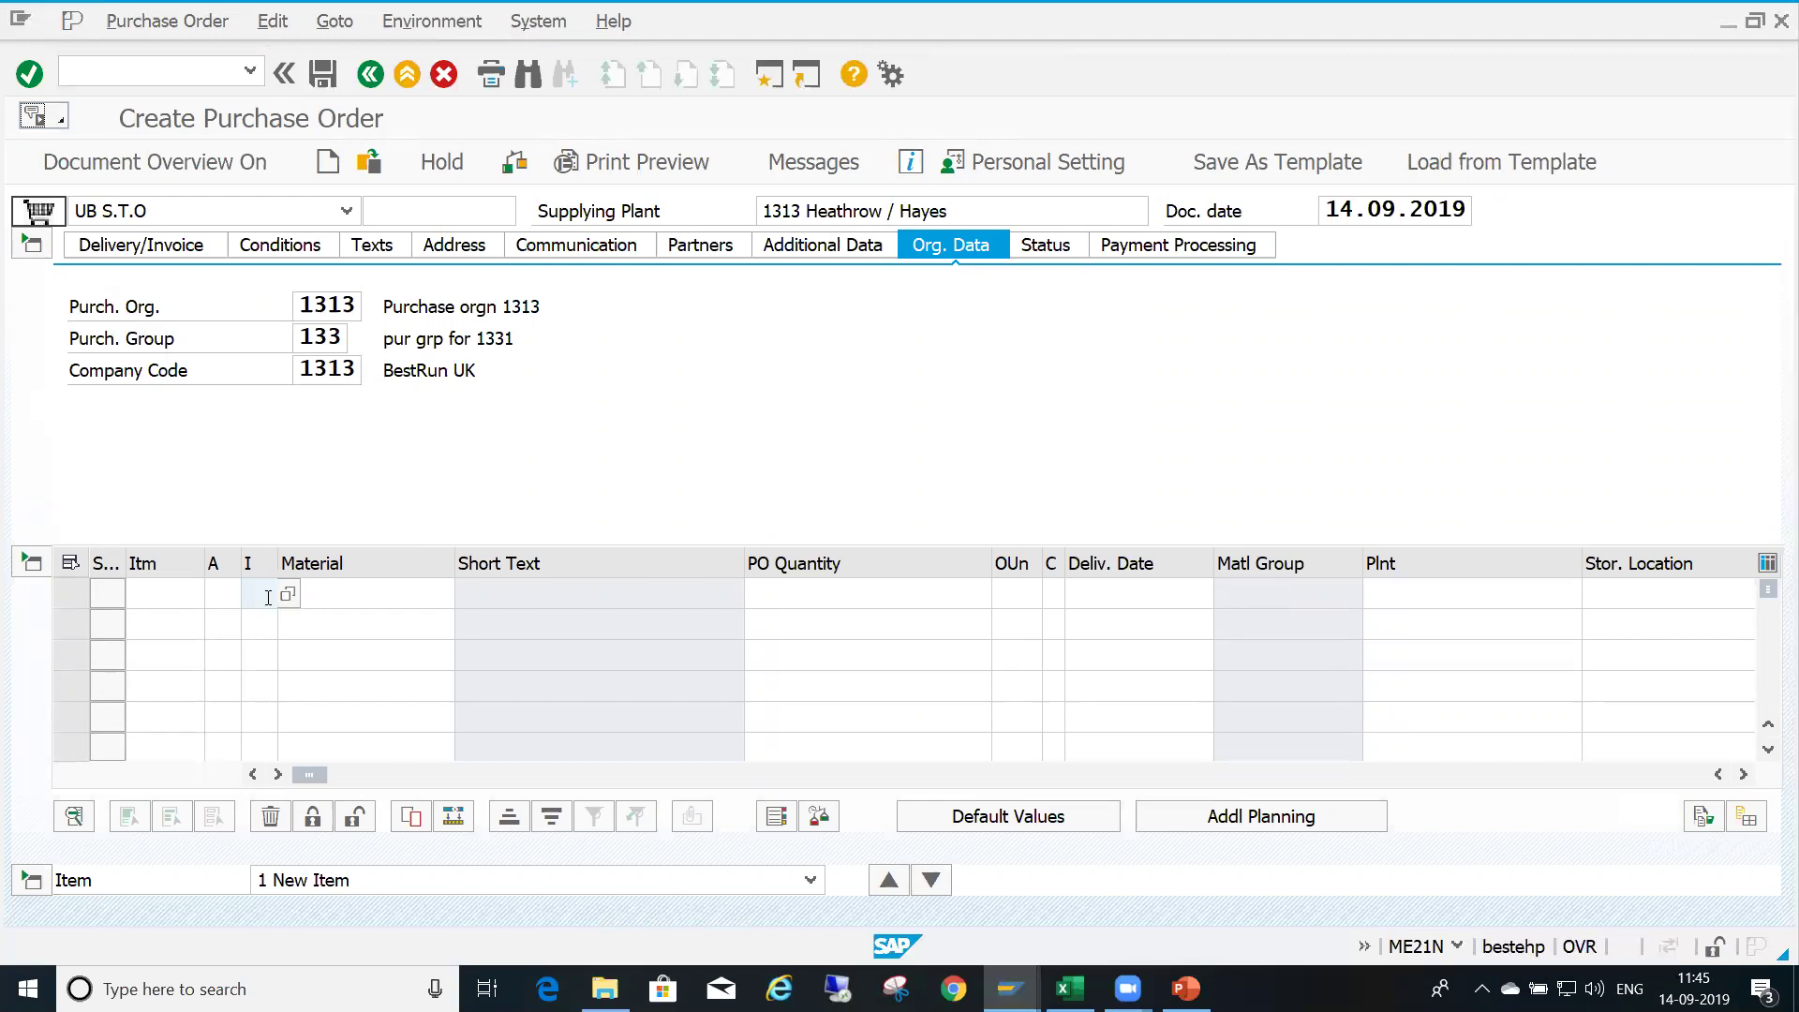
left_click(289, 594)
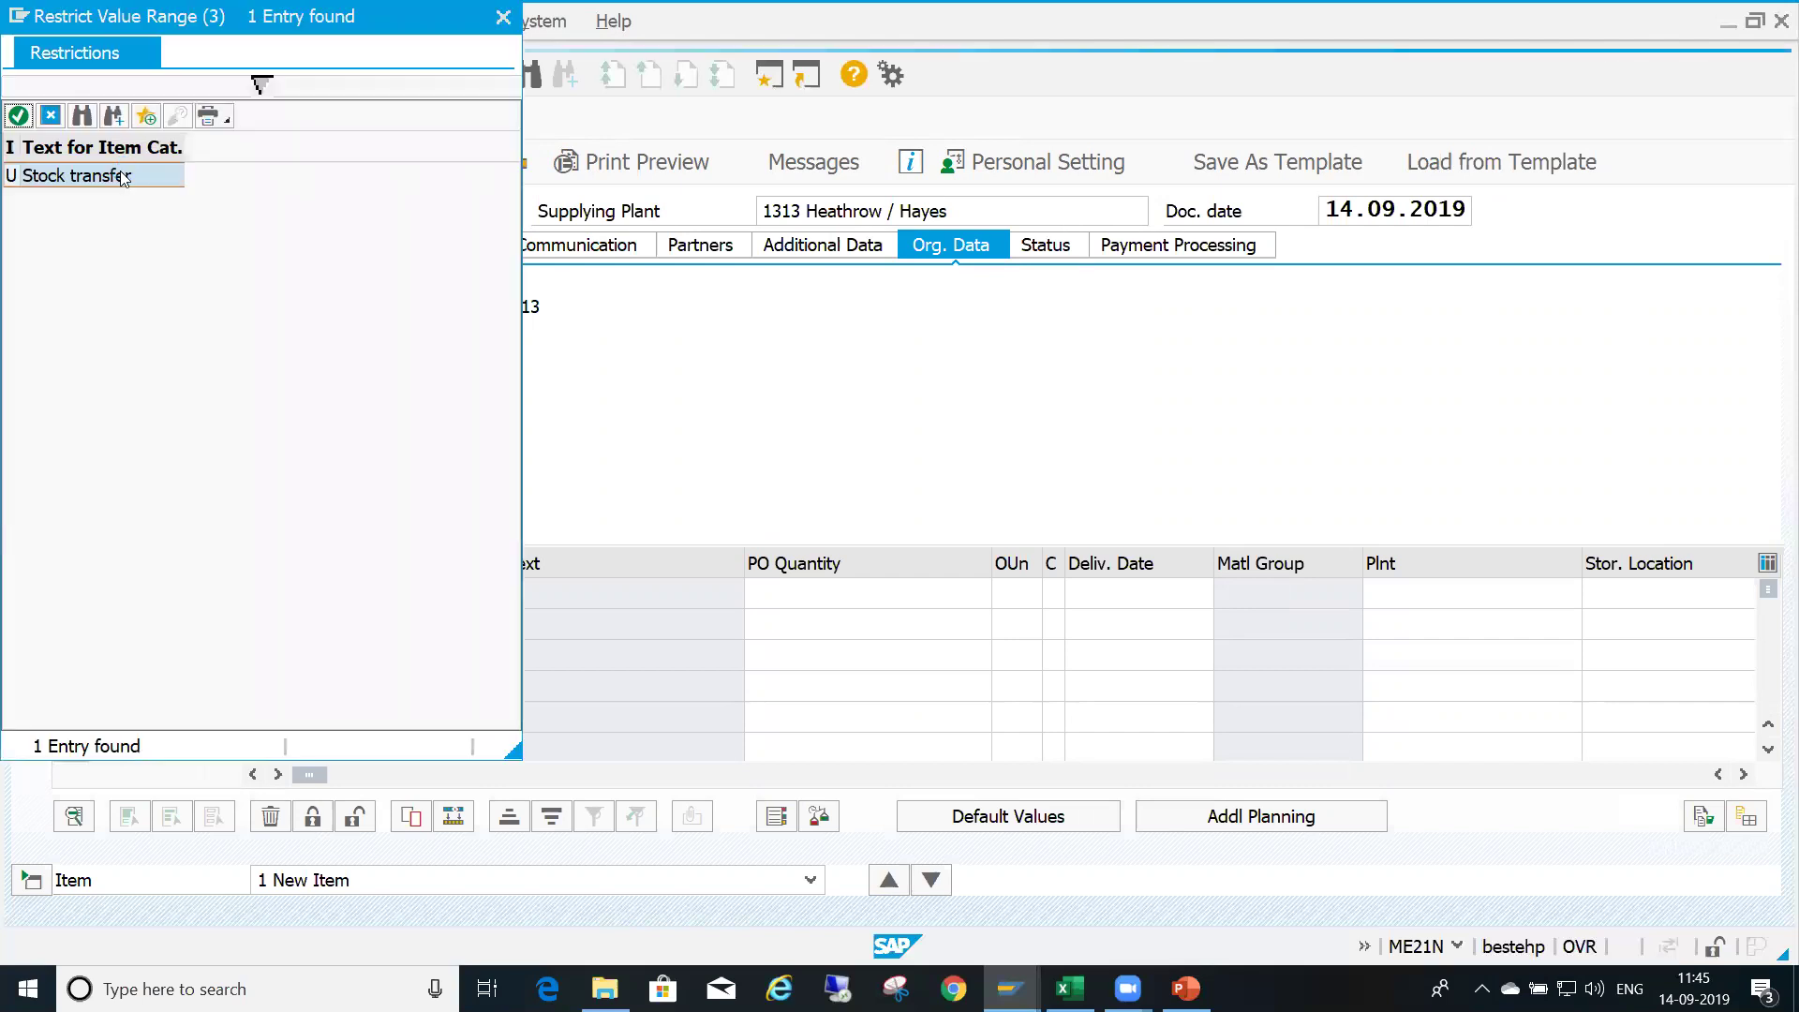
double_click(122, 178)
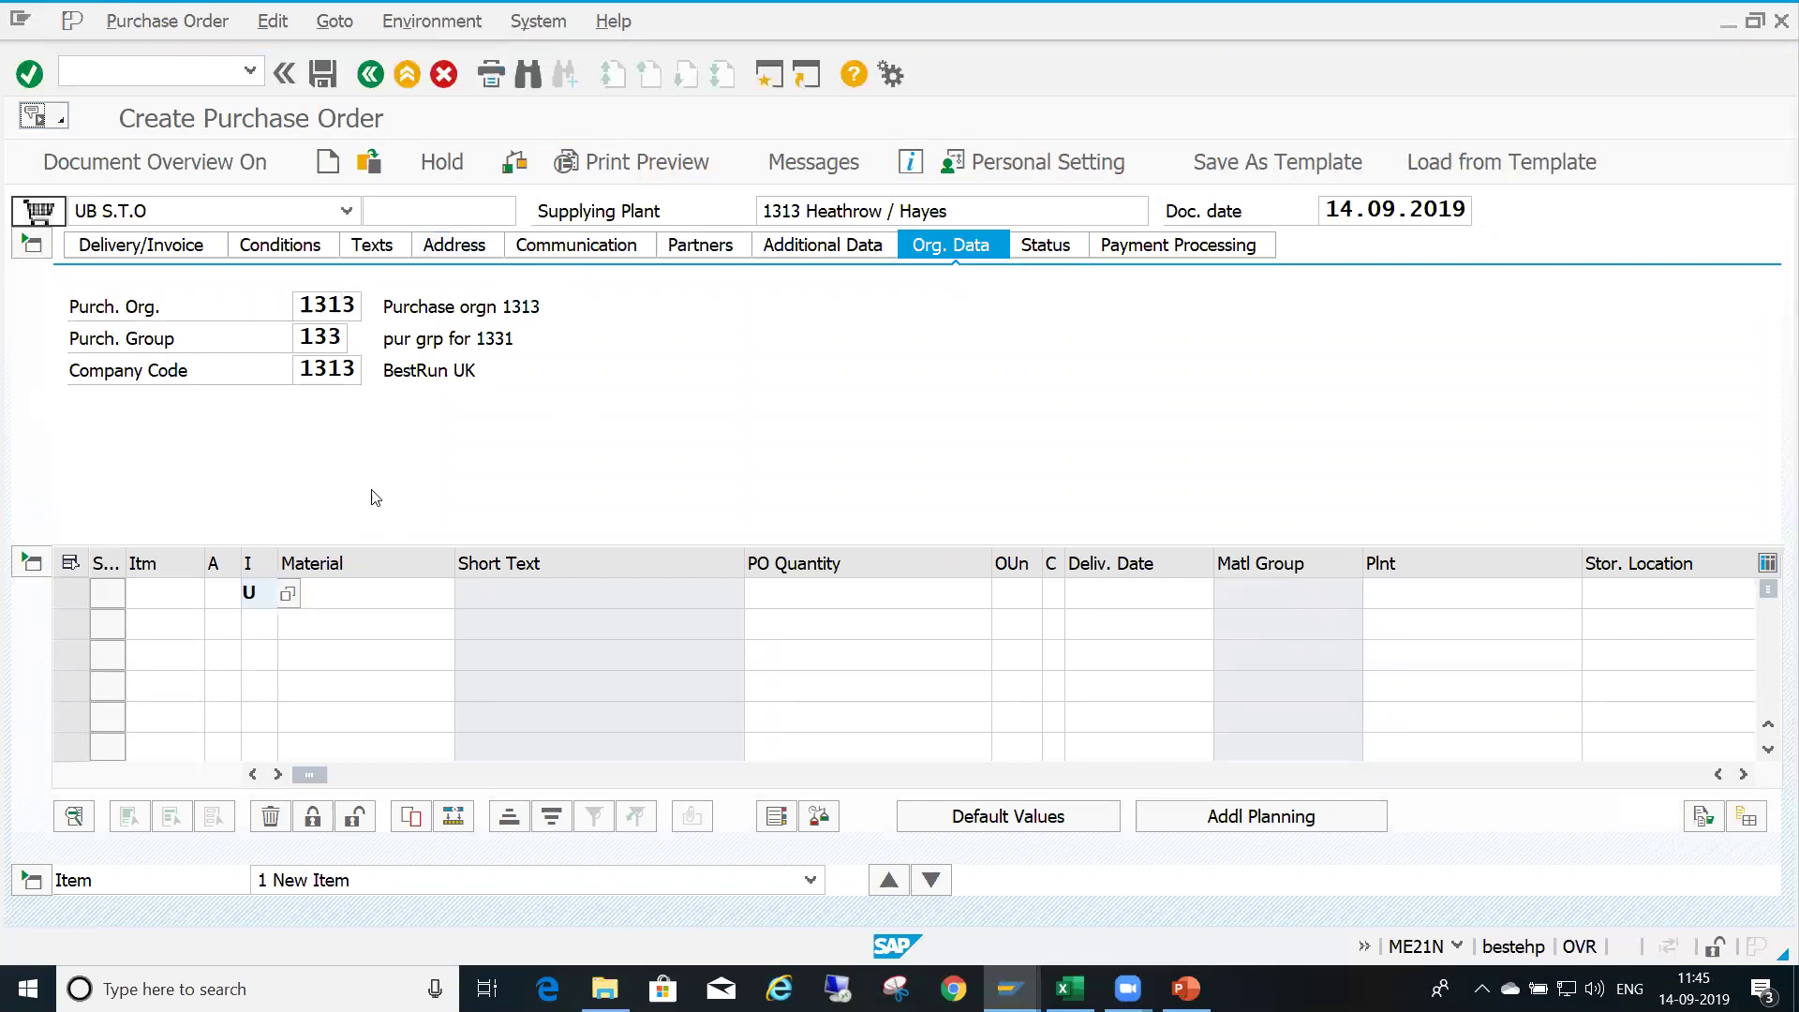
left_click(400, 597)
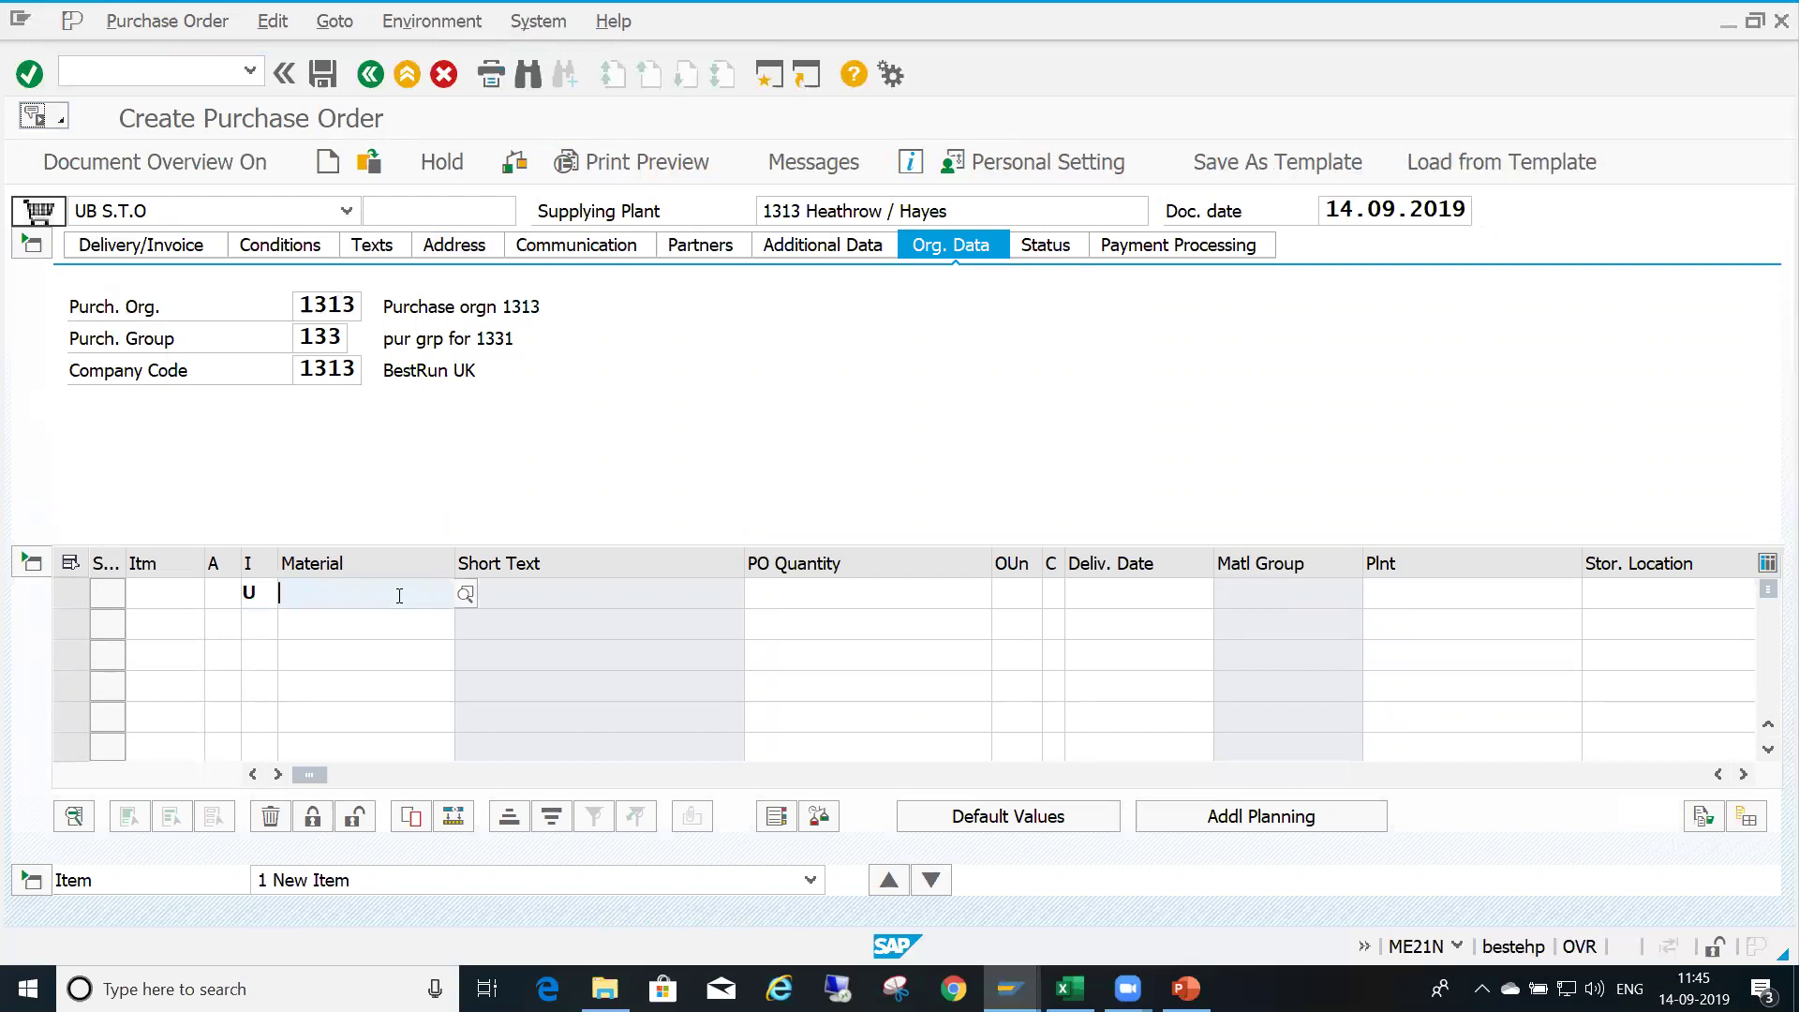
type("r1313")
key("Return")
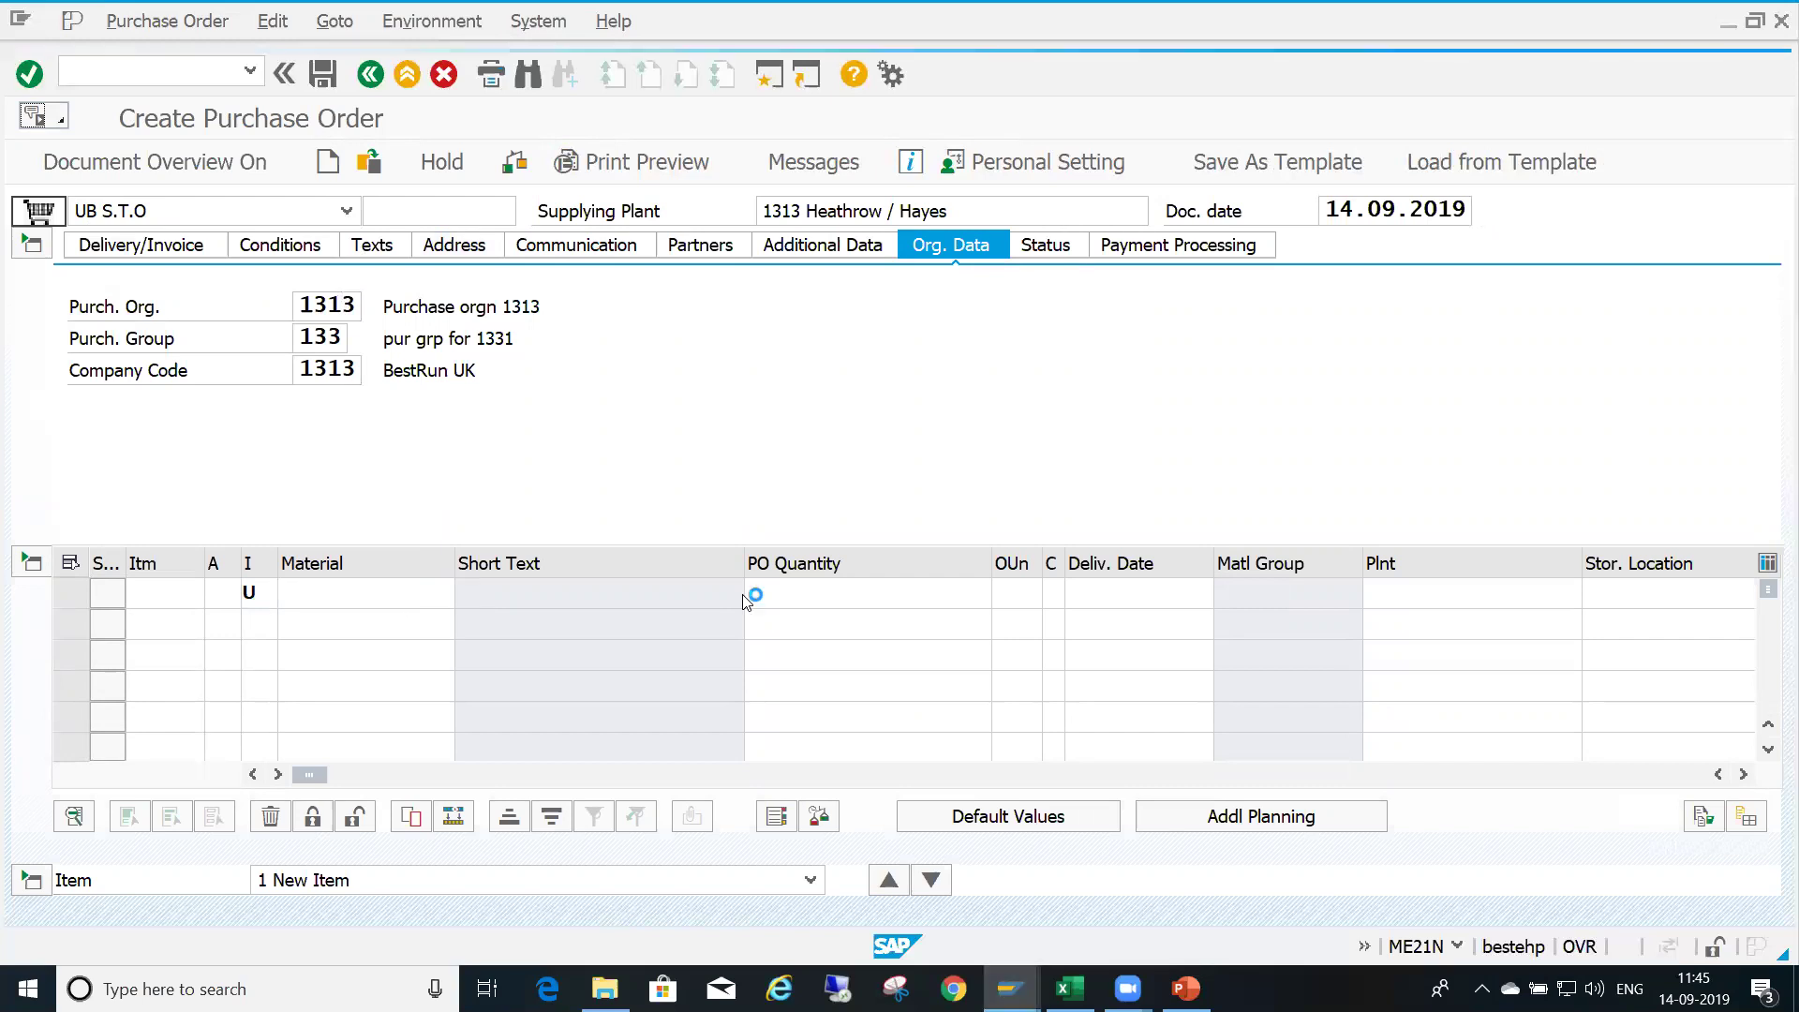
left_click(793, 601)
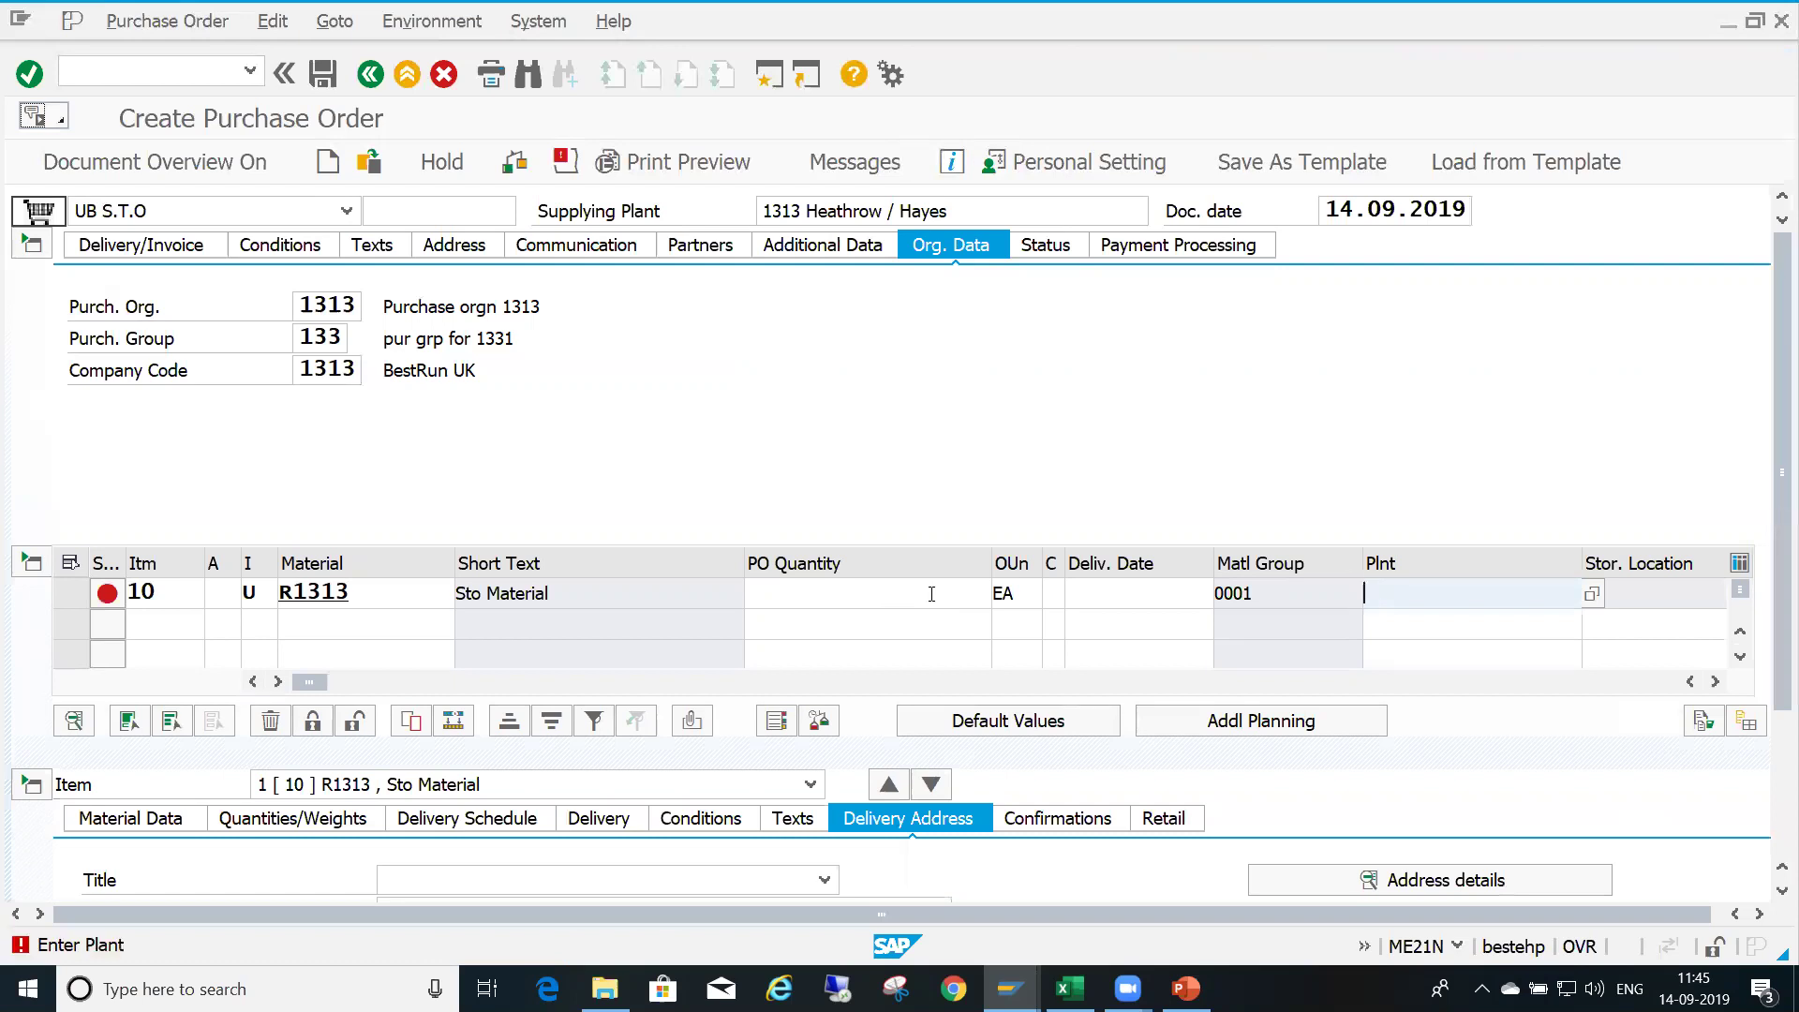
Set the first item's receiving plant to 1315 and its quantity to 20 EA, and run the order check
type("1")
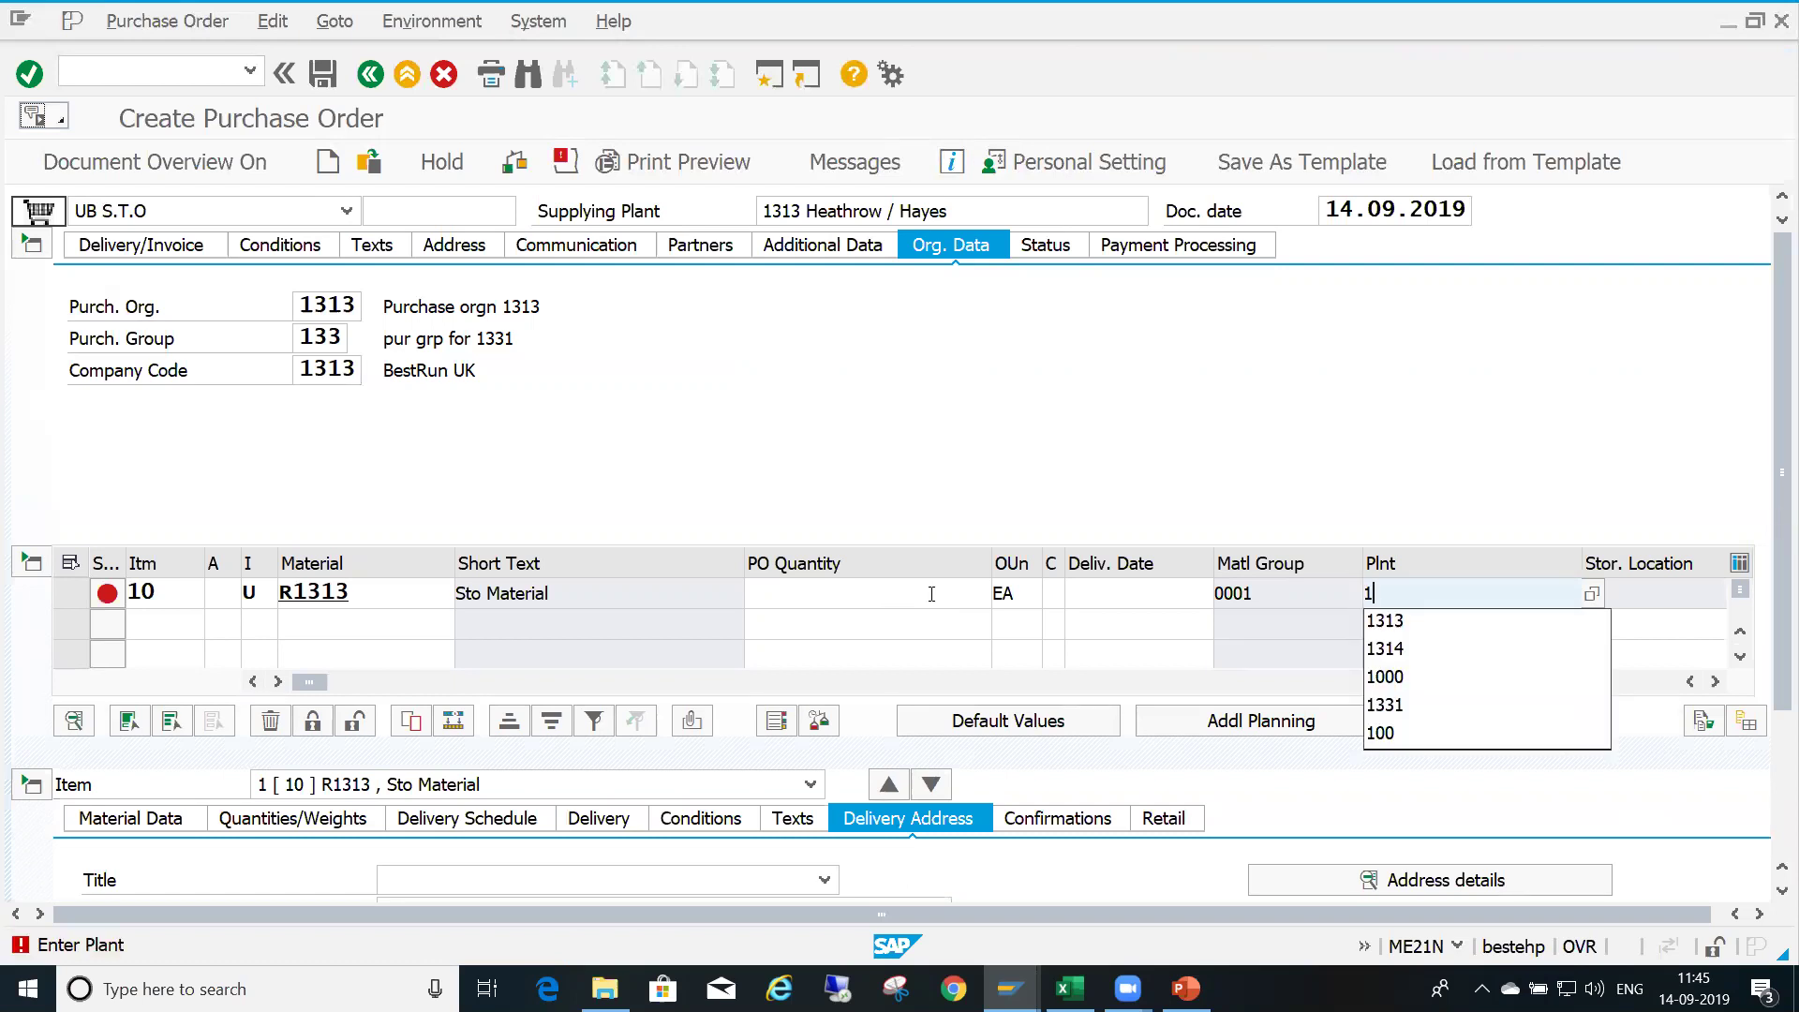
type("315")
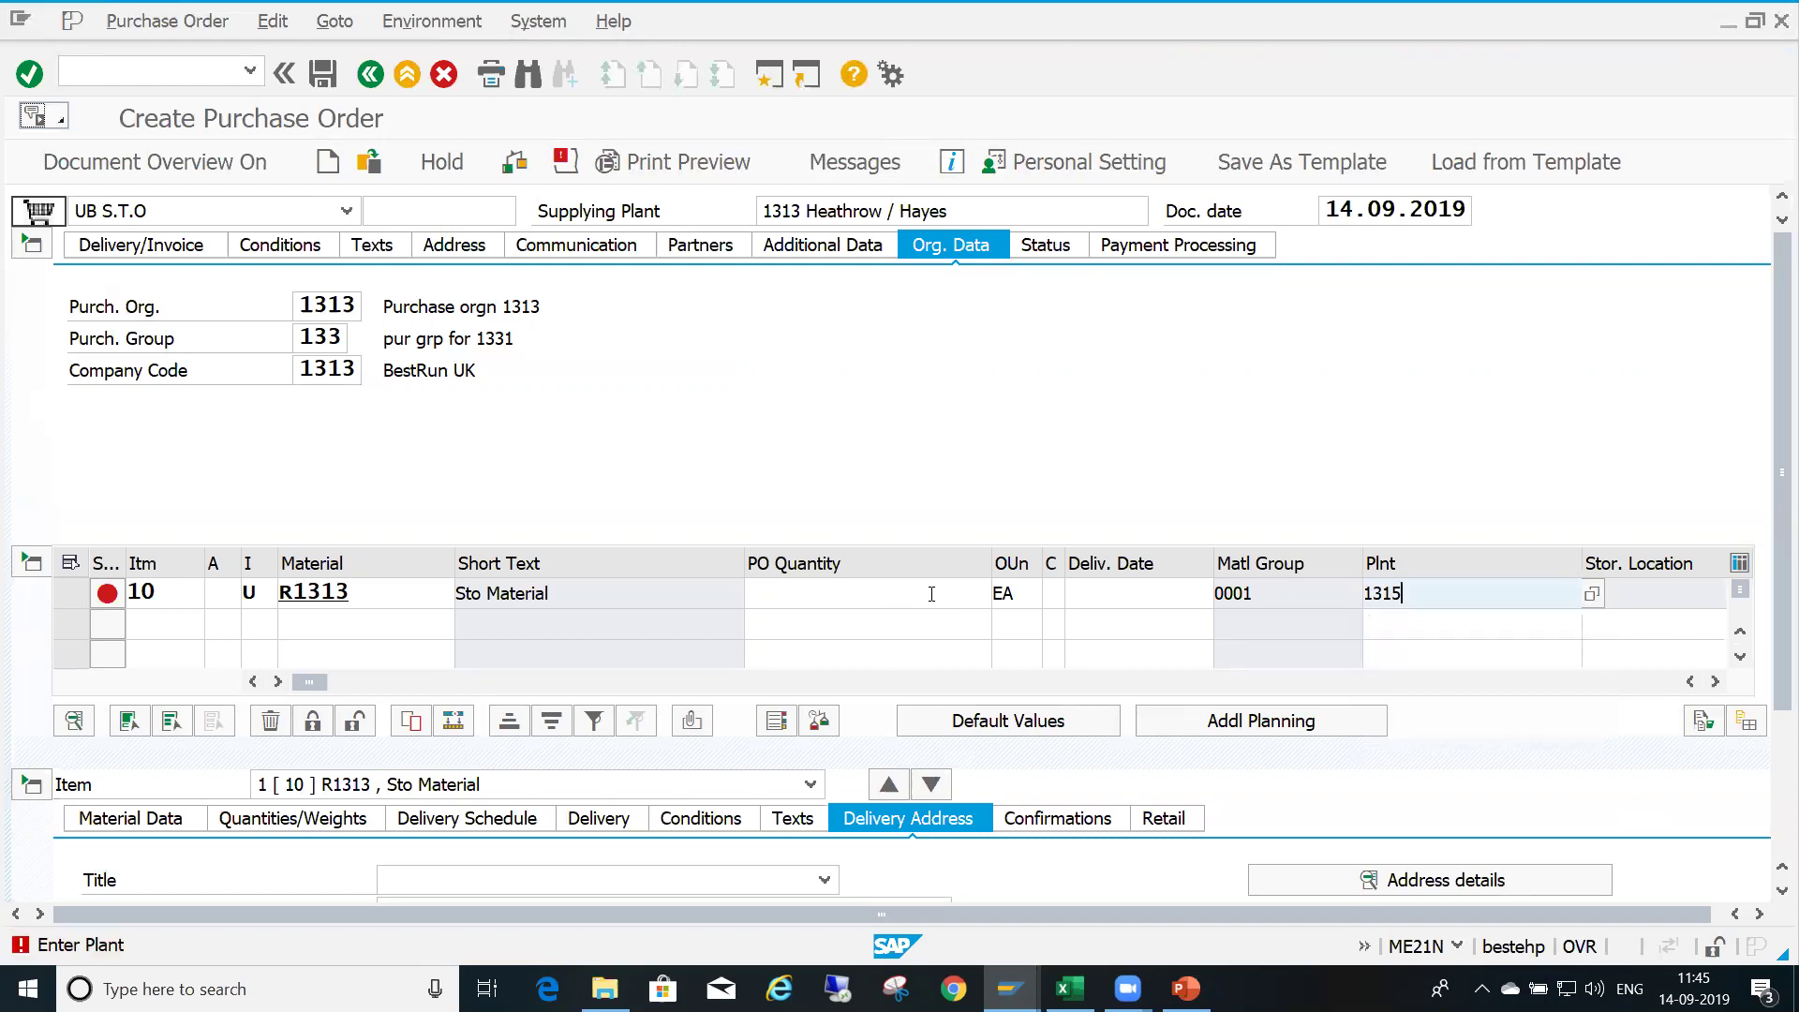
key("Return")
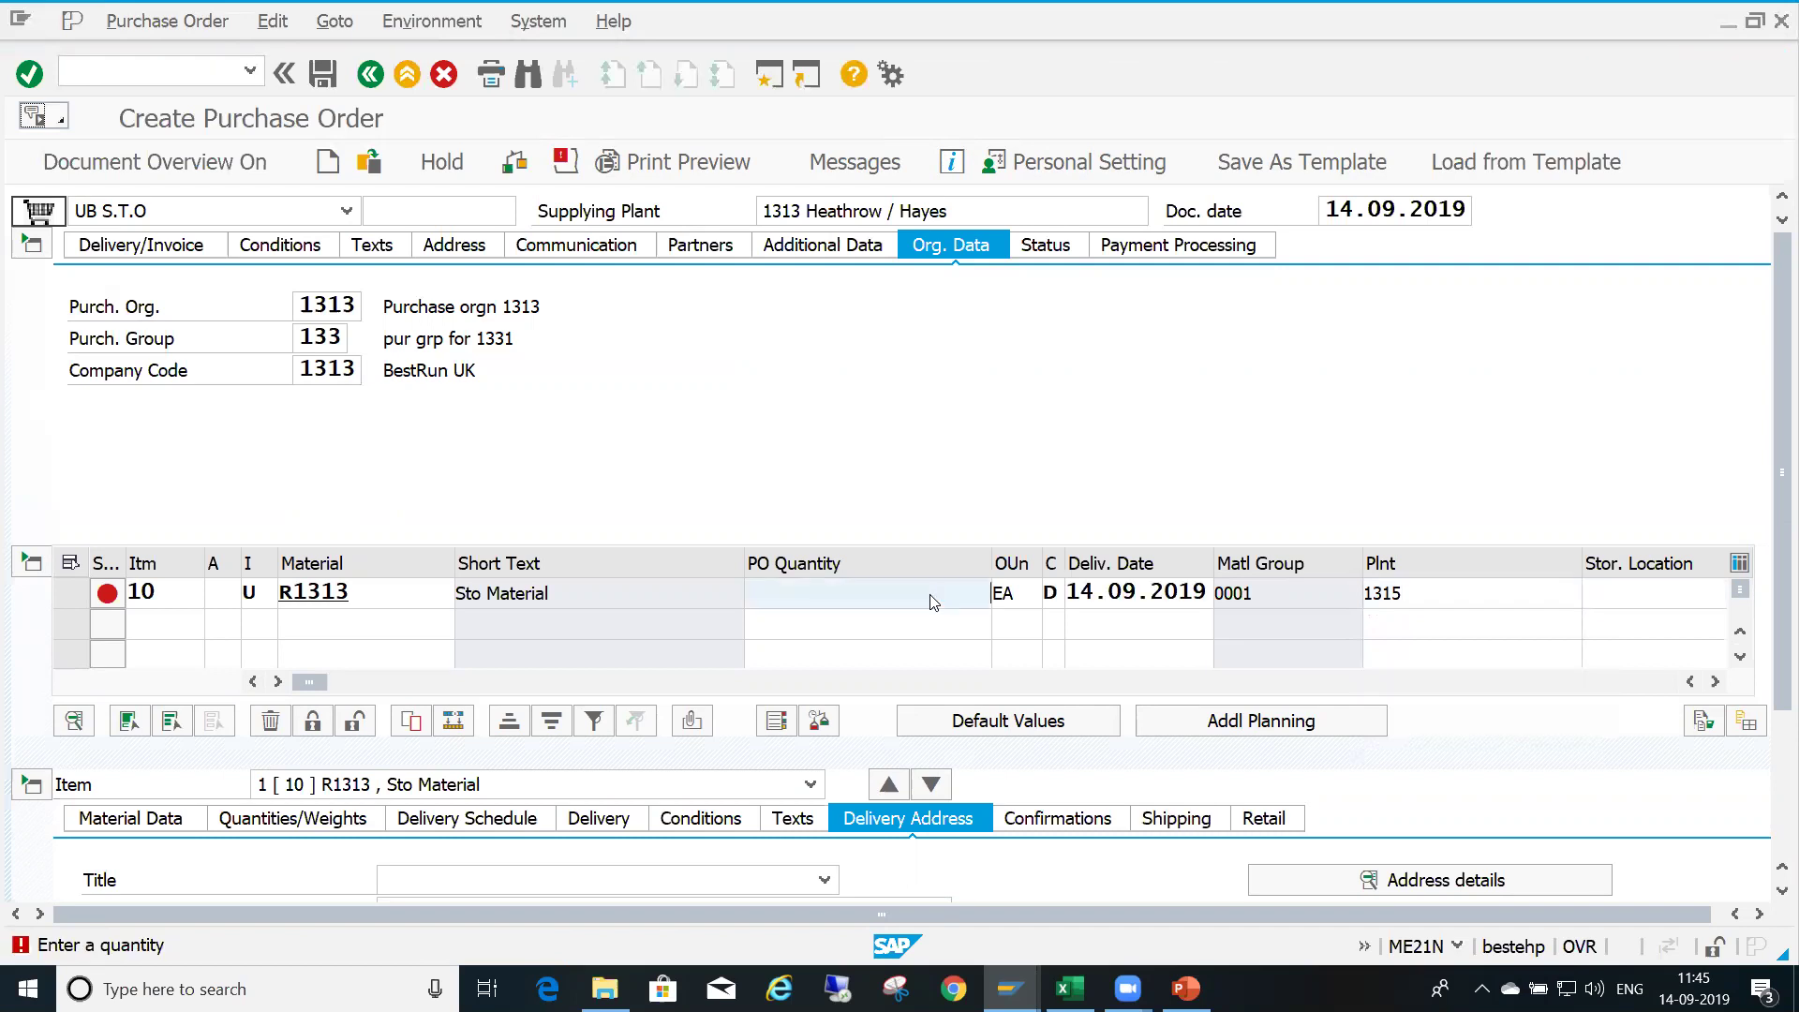
type("2000")
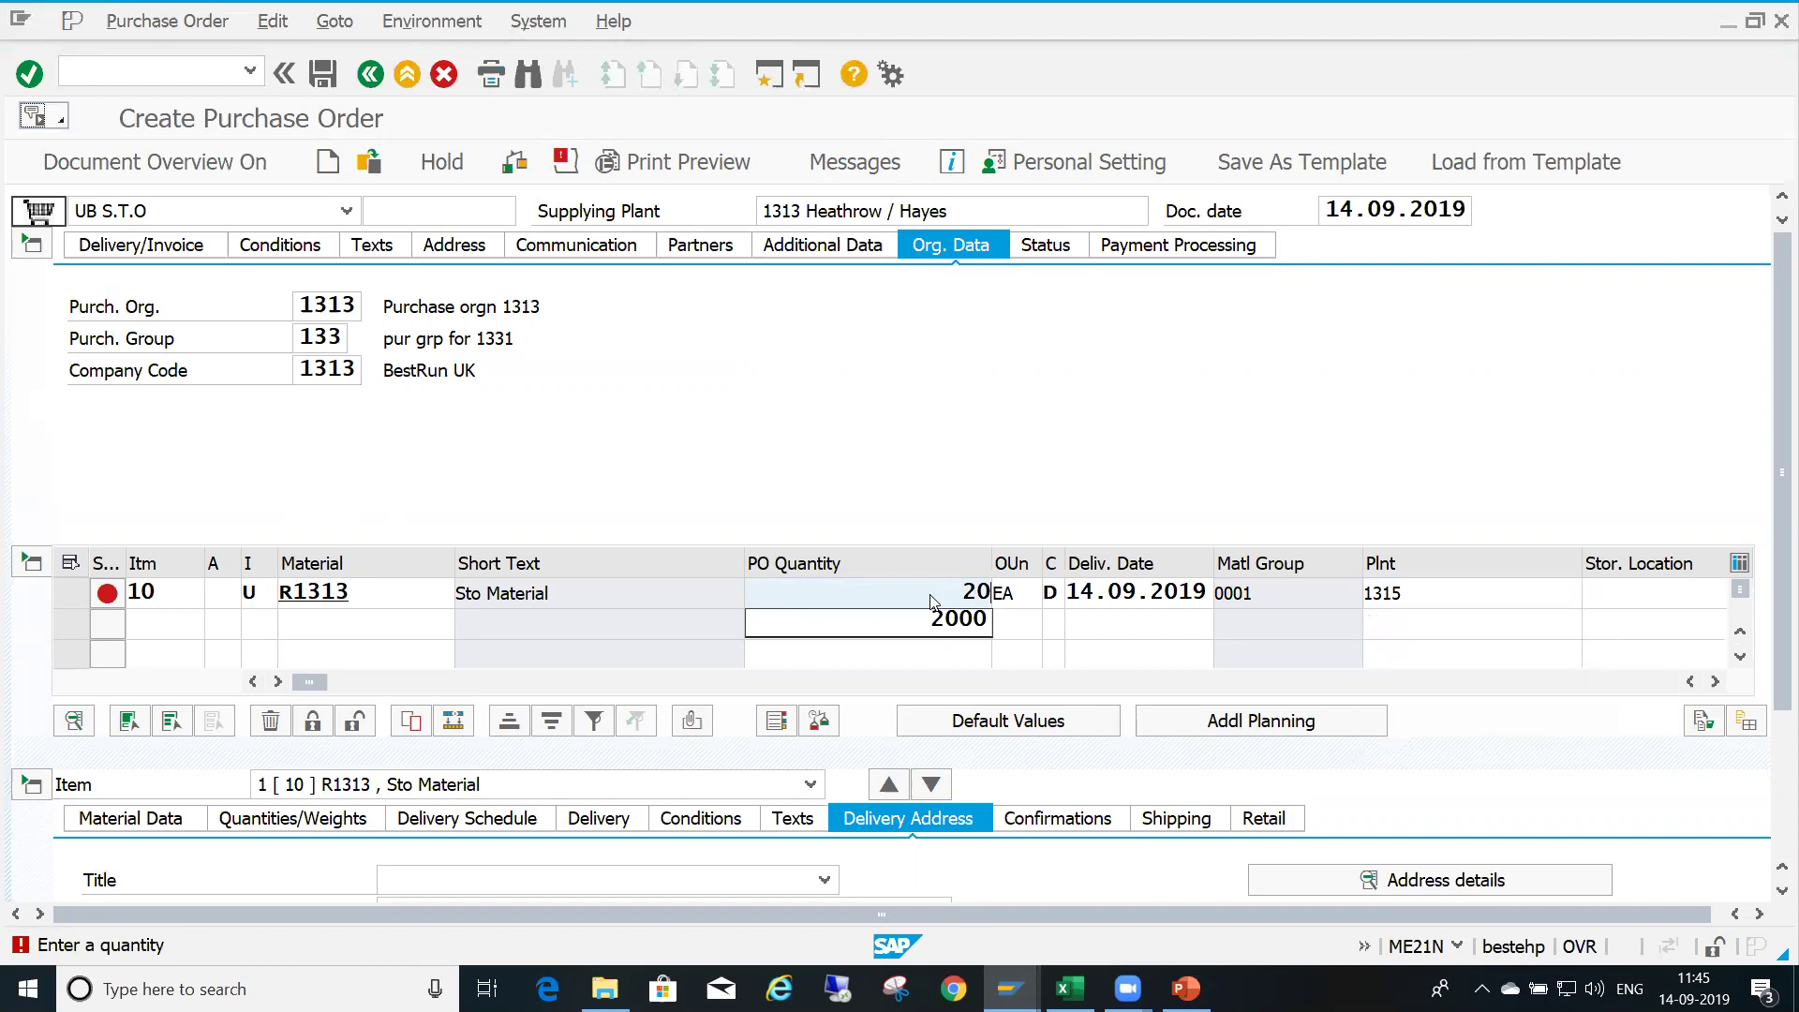
key("Return")
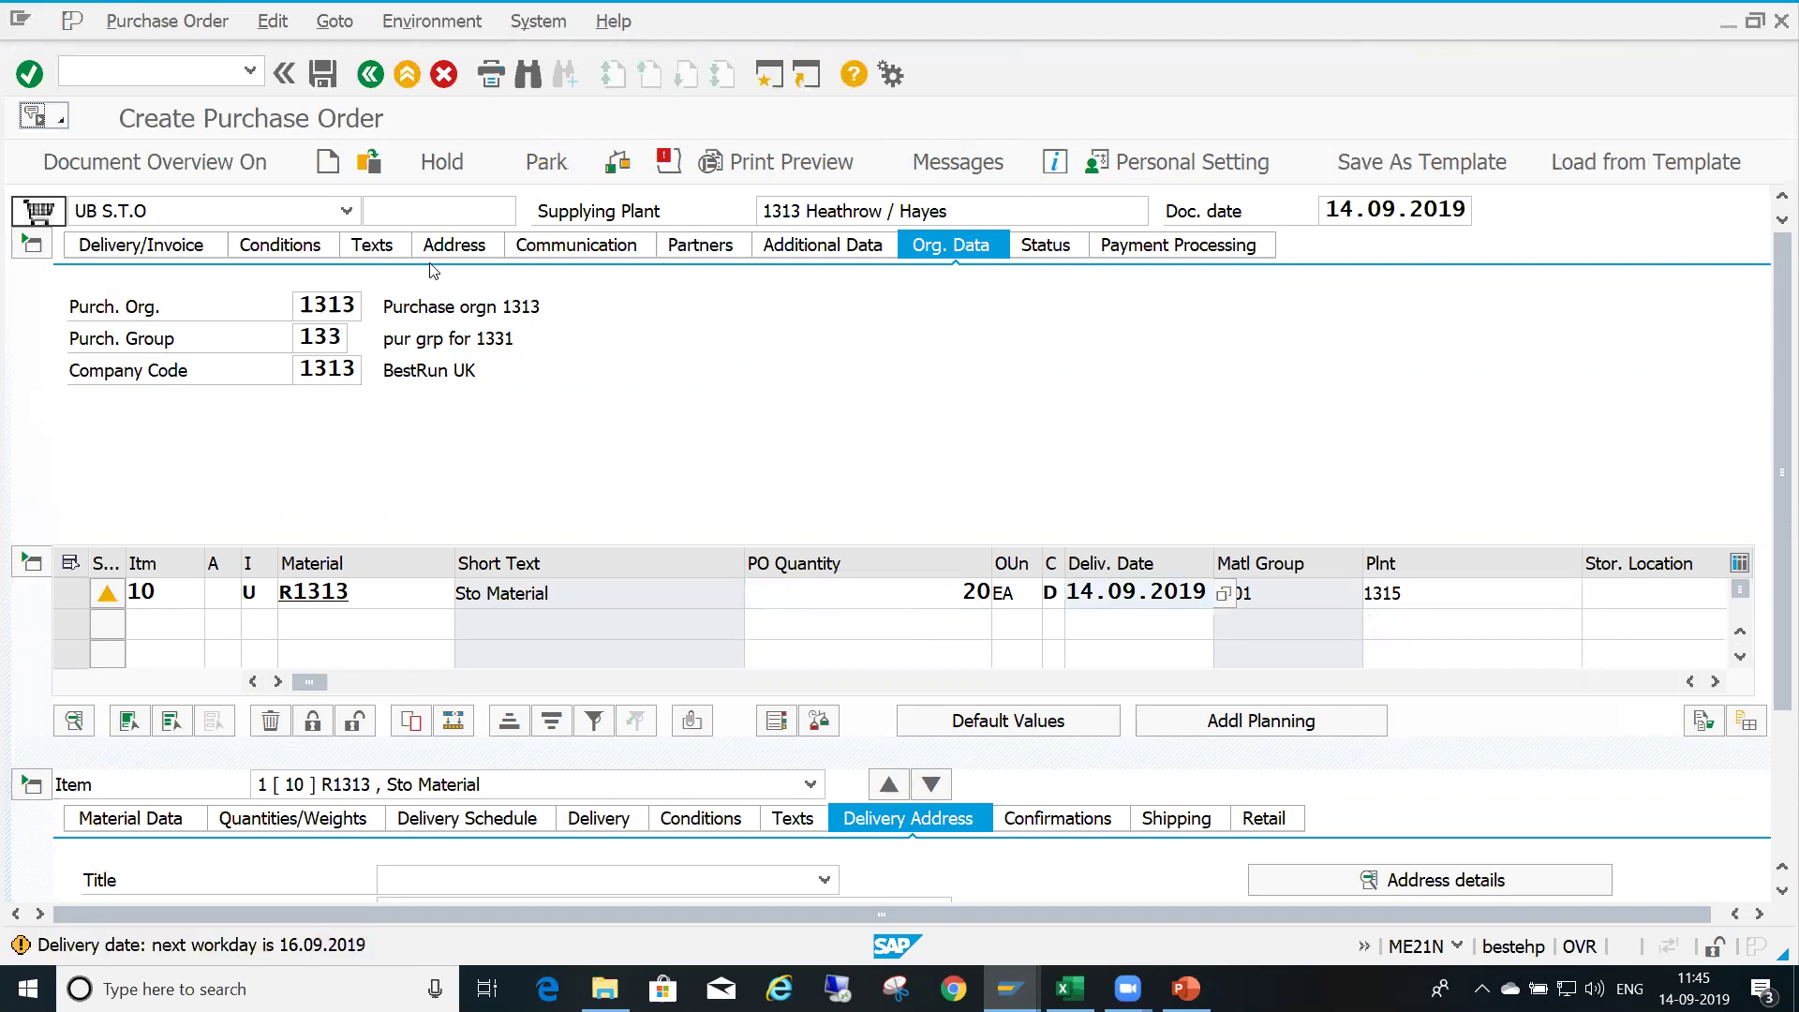
left_click(616, 164)
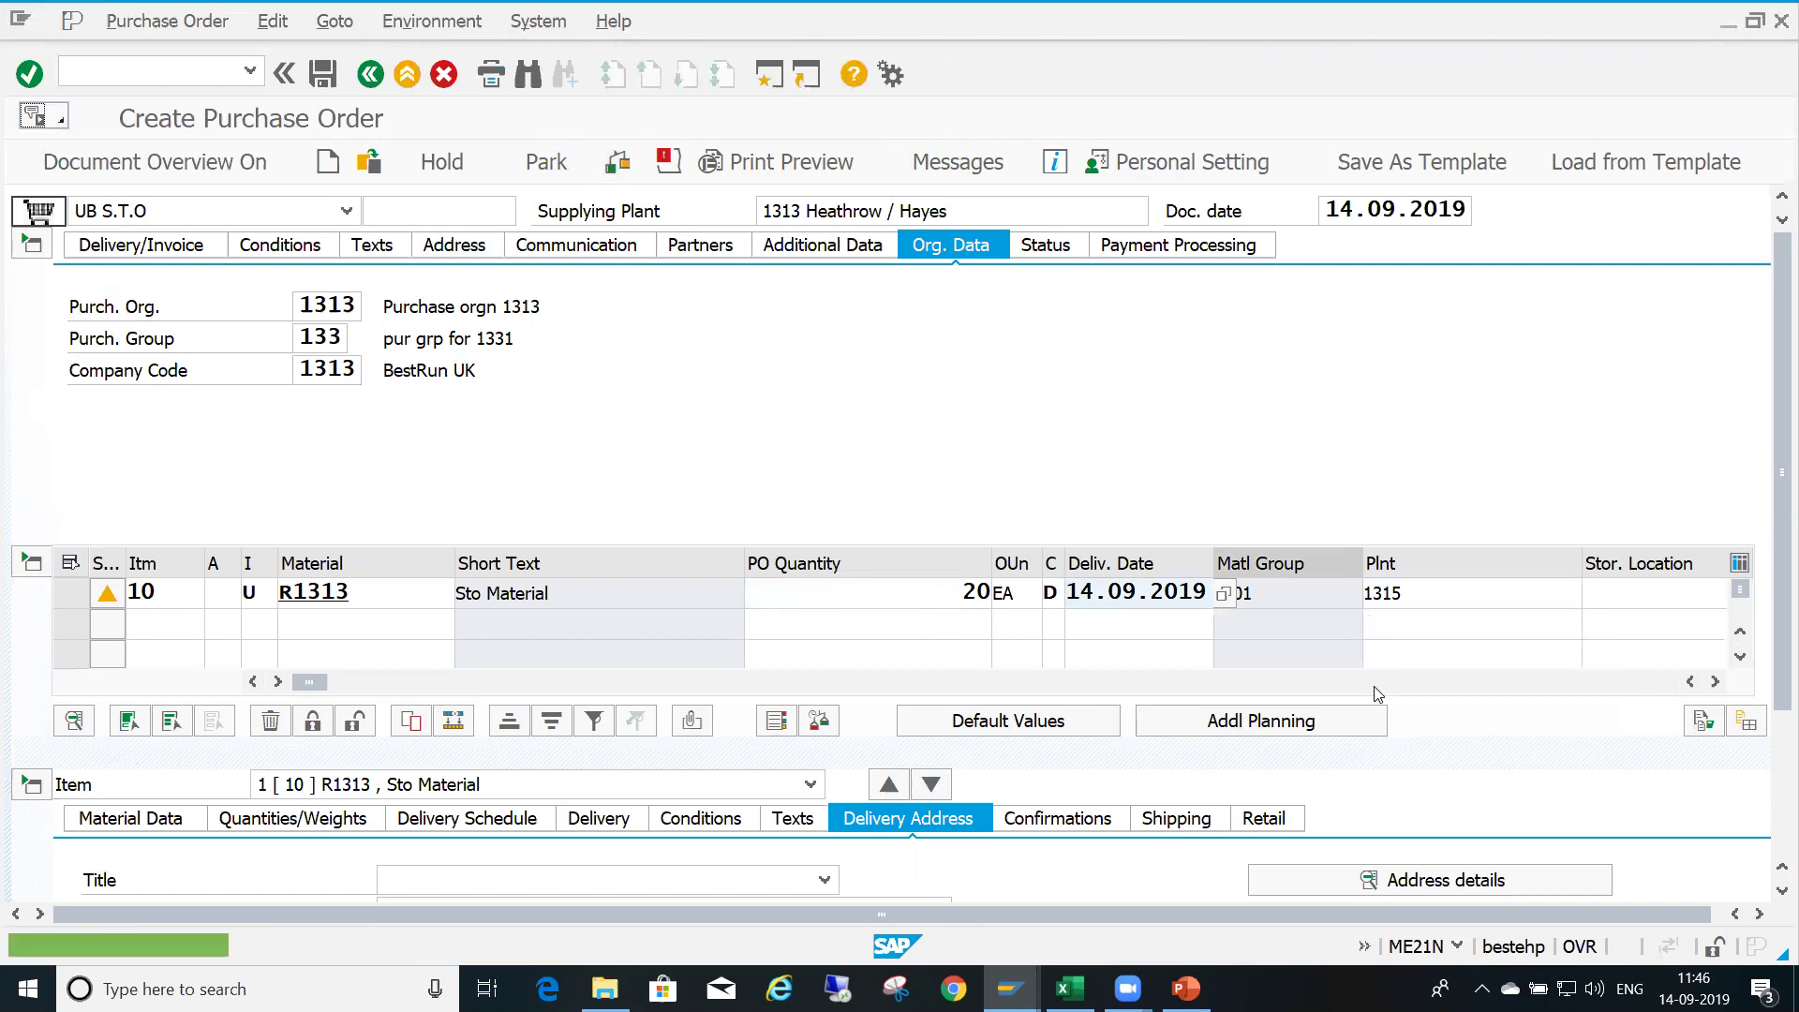
Examine the item's shipping data, including the shipping conditions and customer, and compare the supplying plant with the receiving plant
left_click(1776, 813)
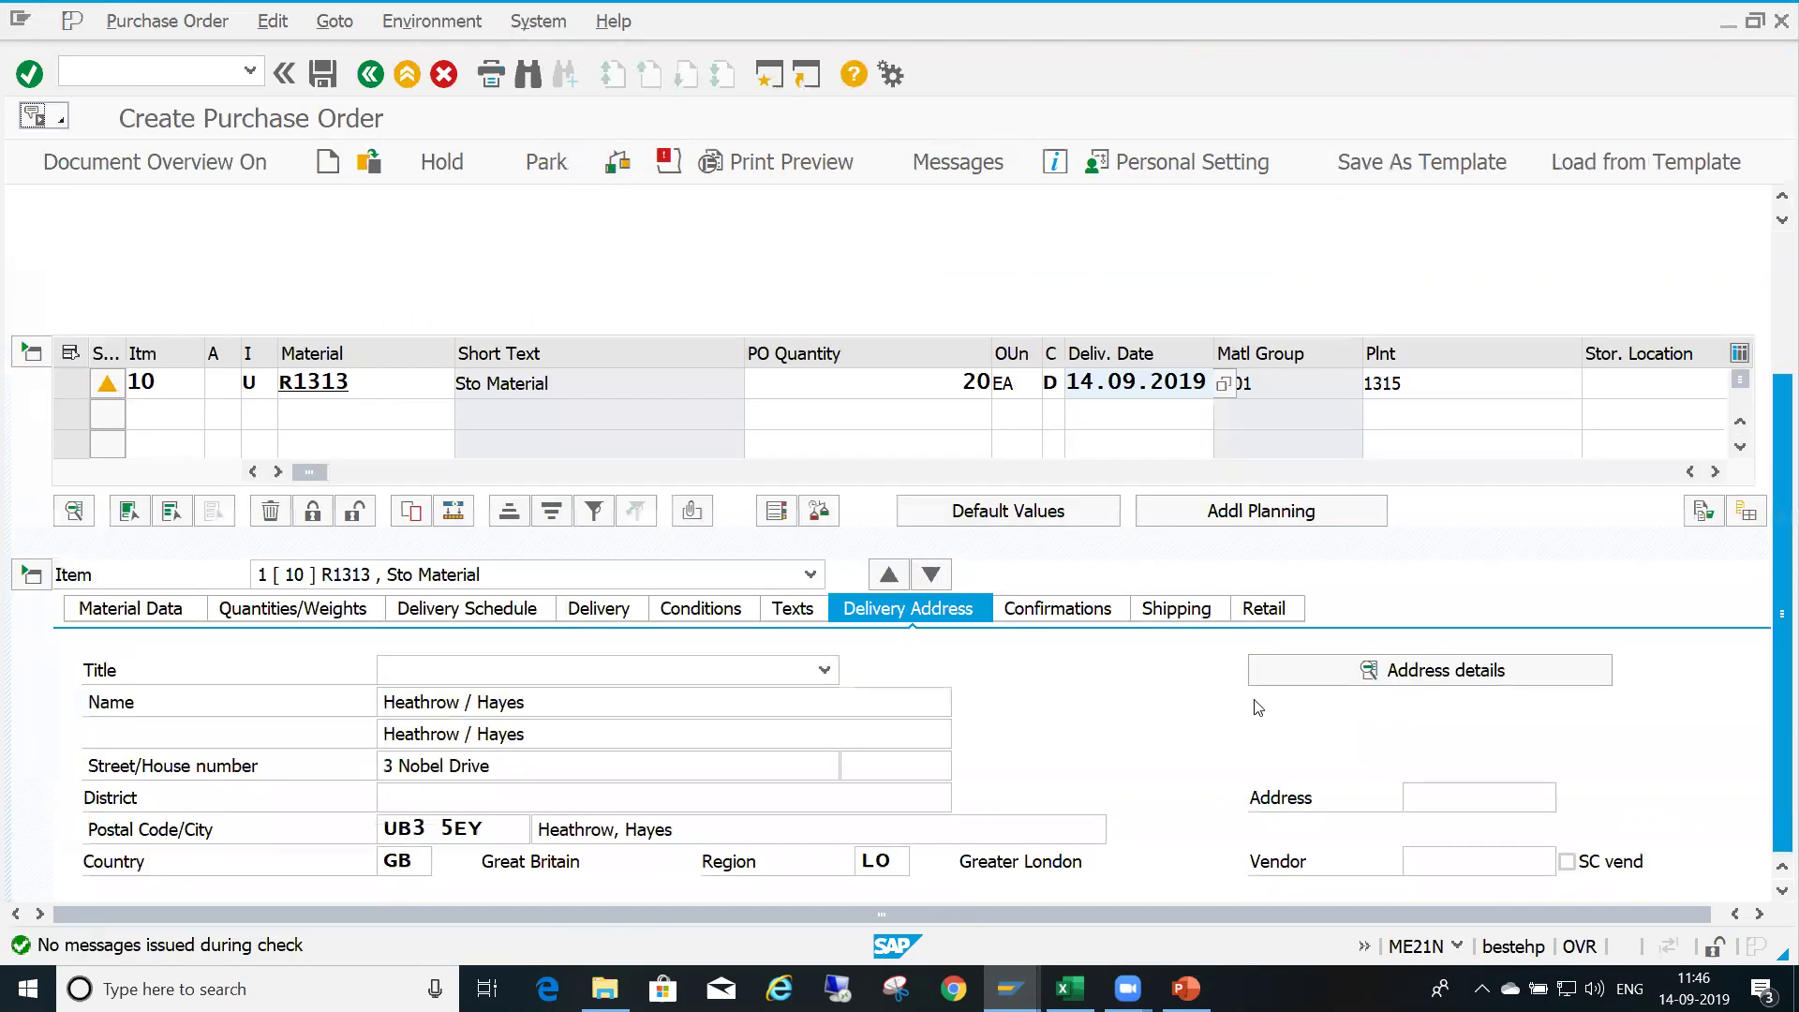
left_click(1179, 610)
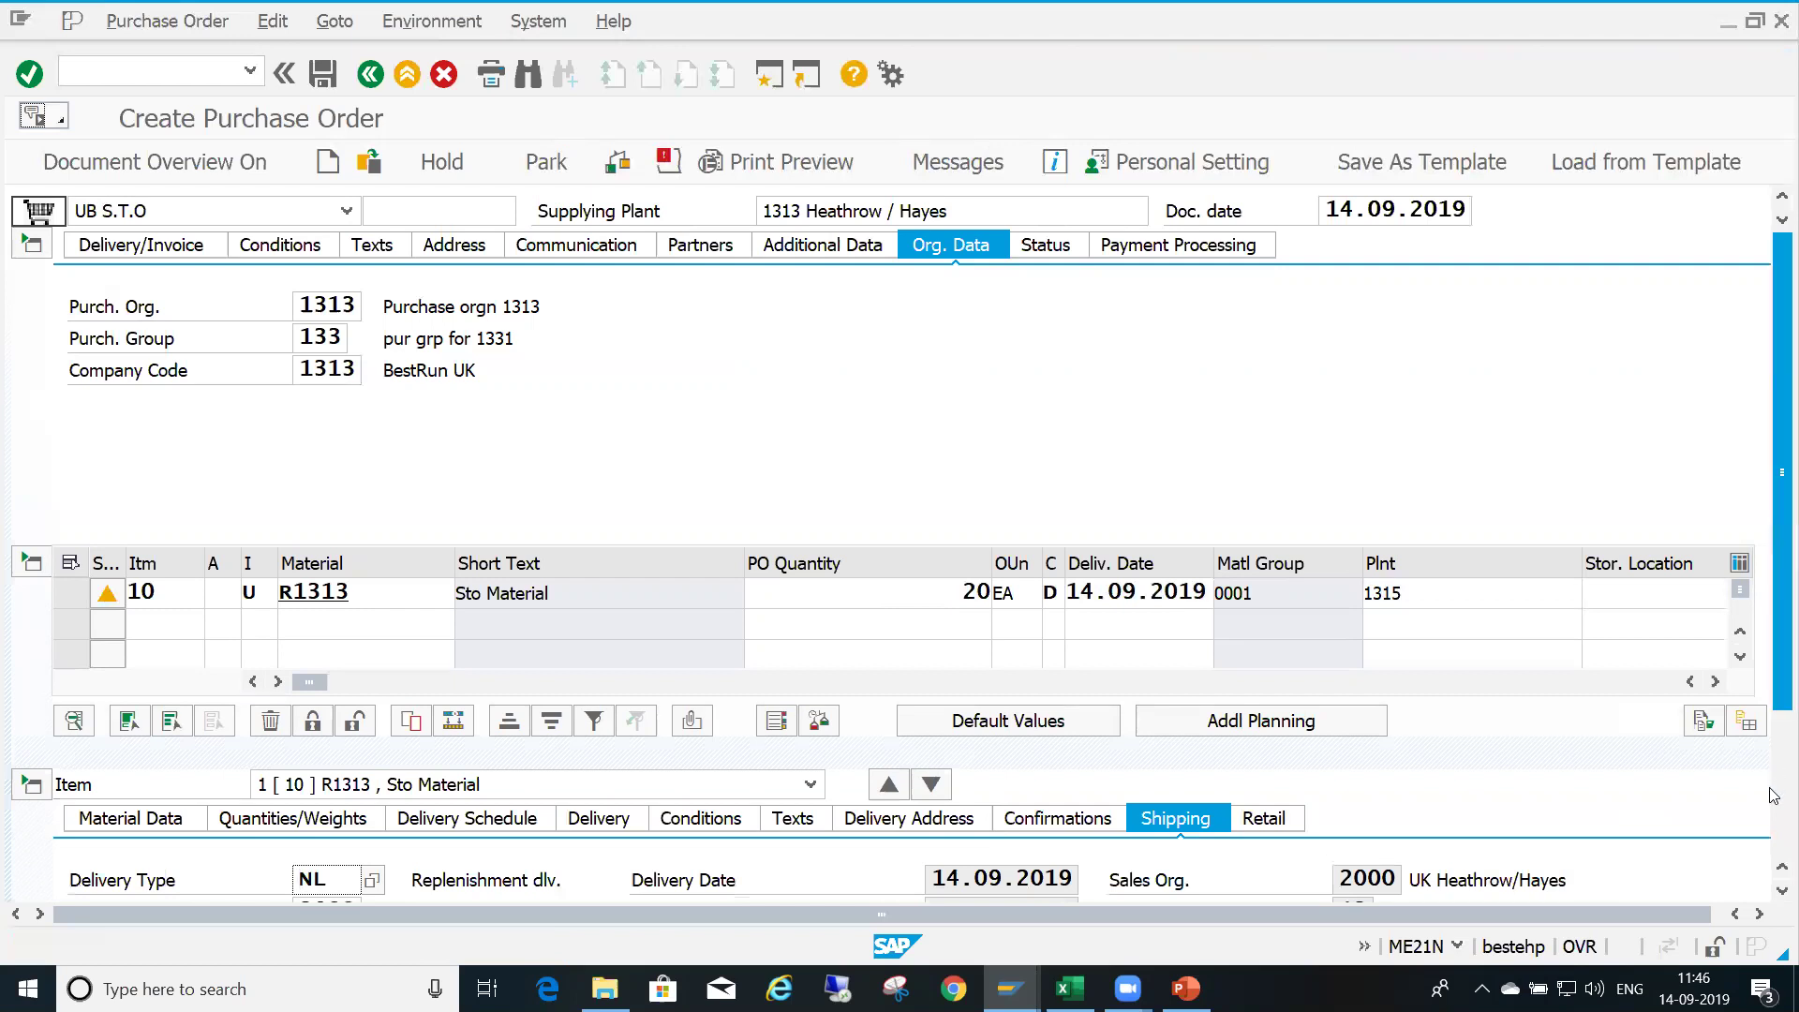
left_click(1776, 821)
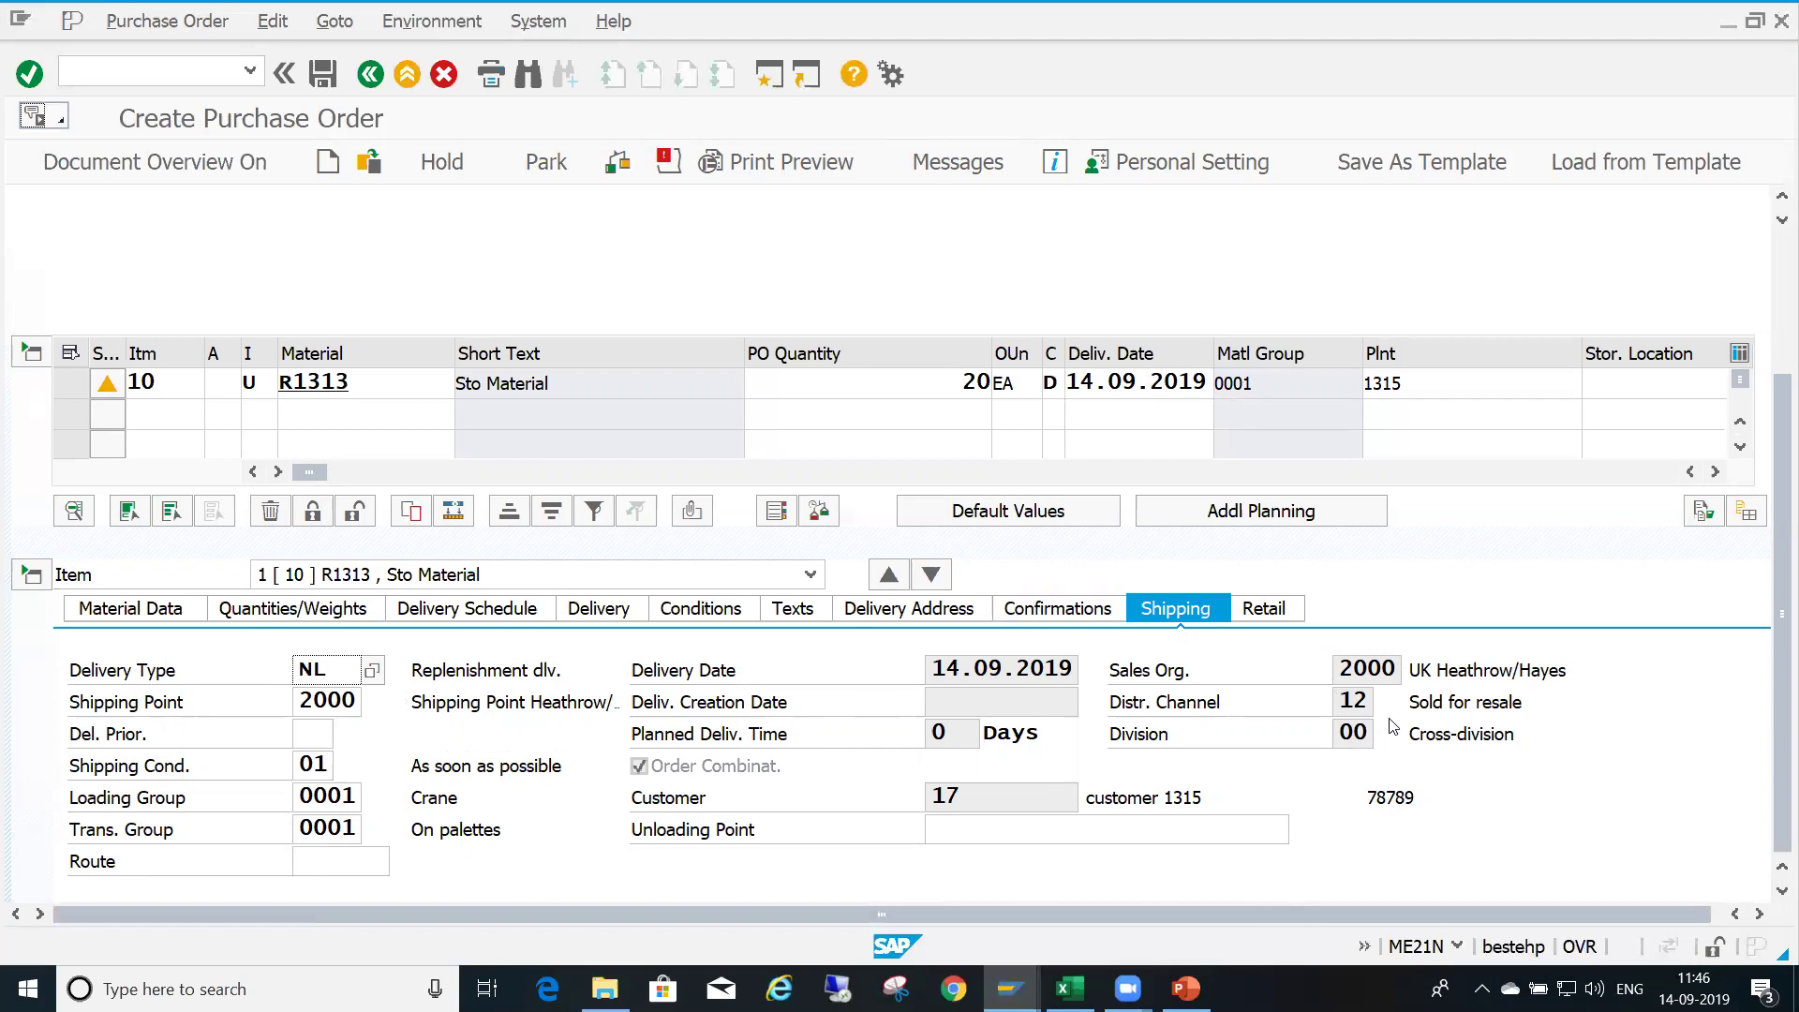
left_click(987, 797)
left_click(317, 766)
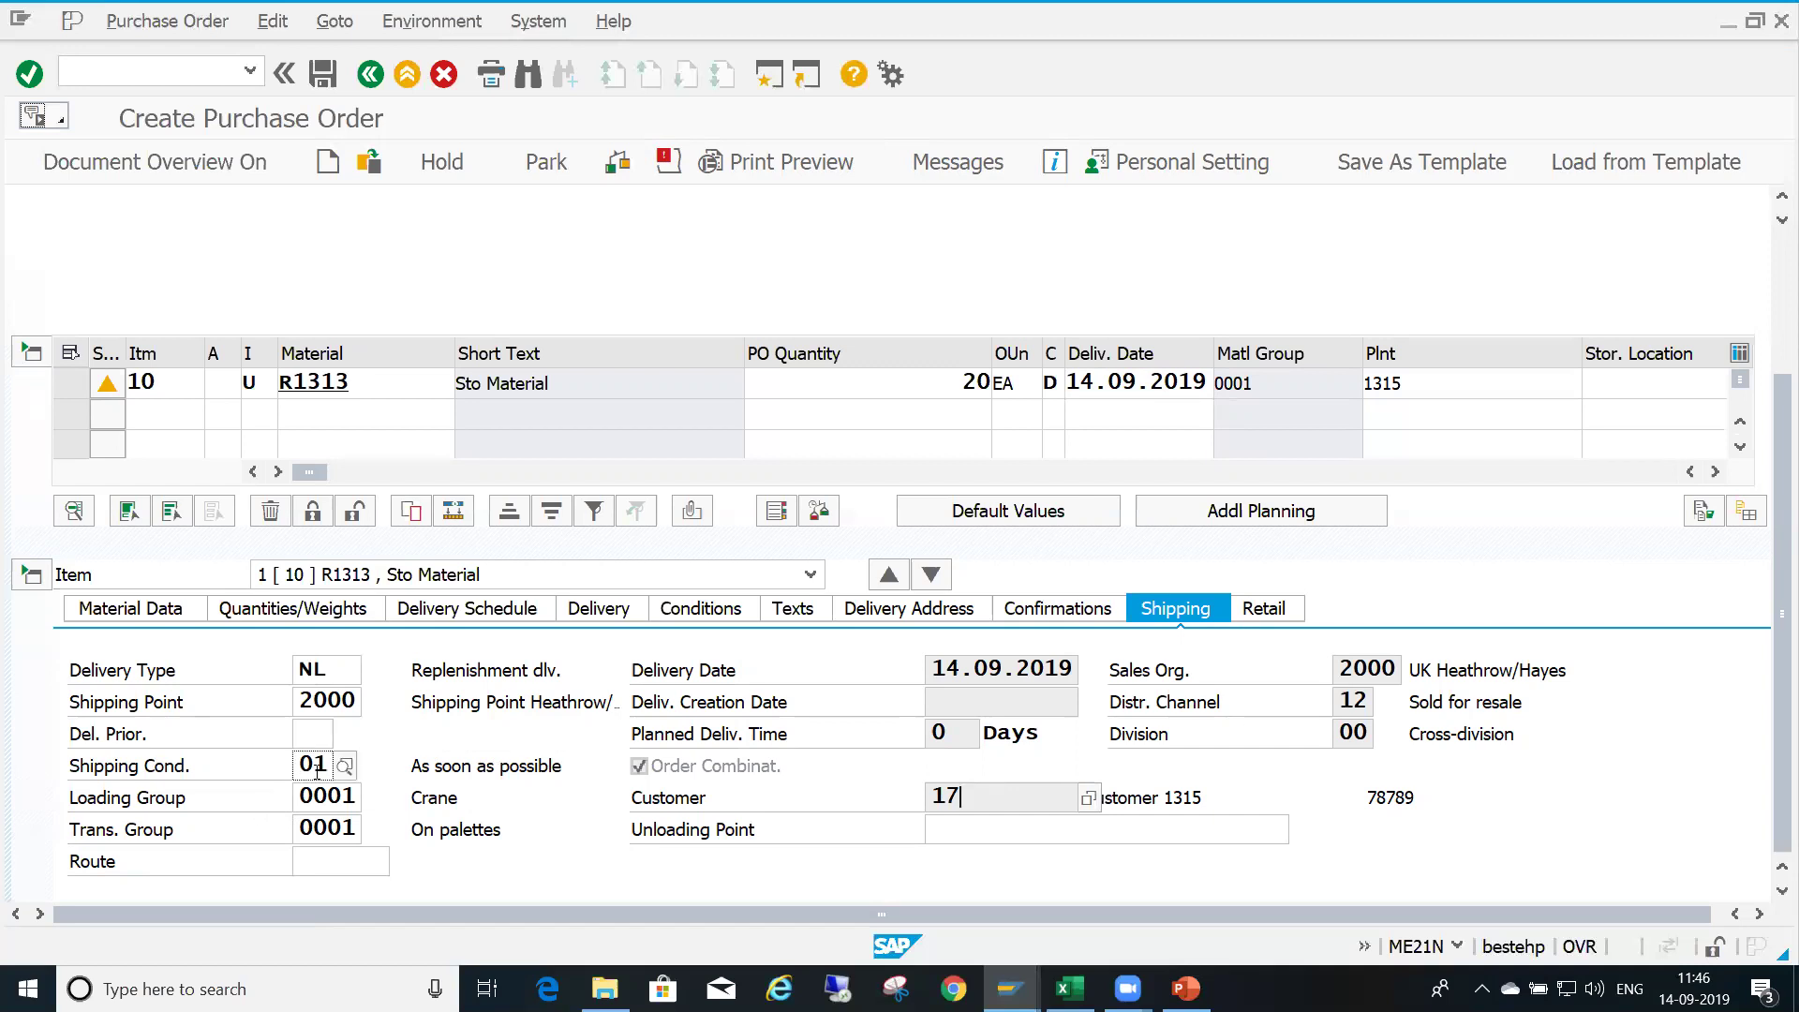
left_click(952, 795)
left_click(1775, 304)
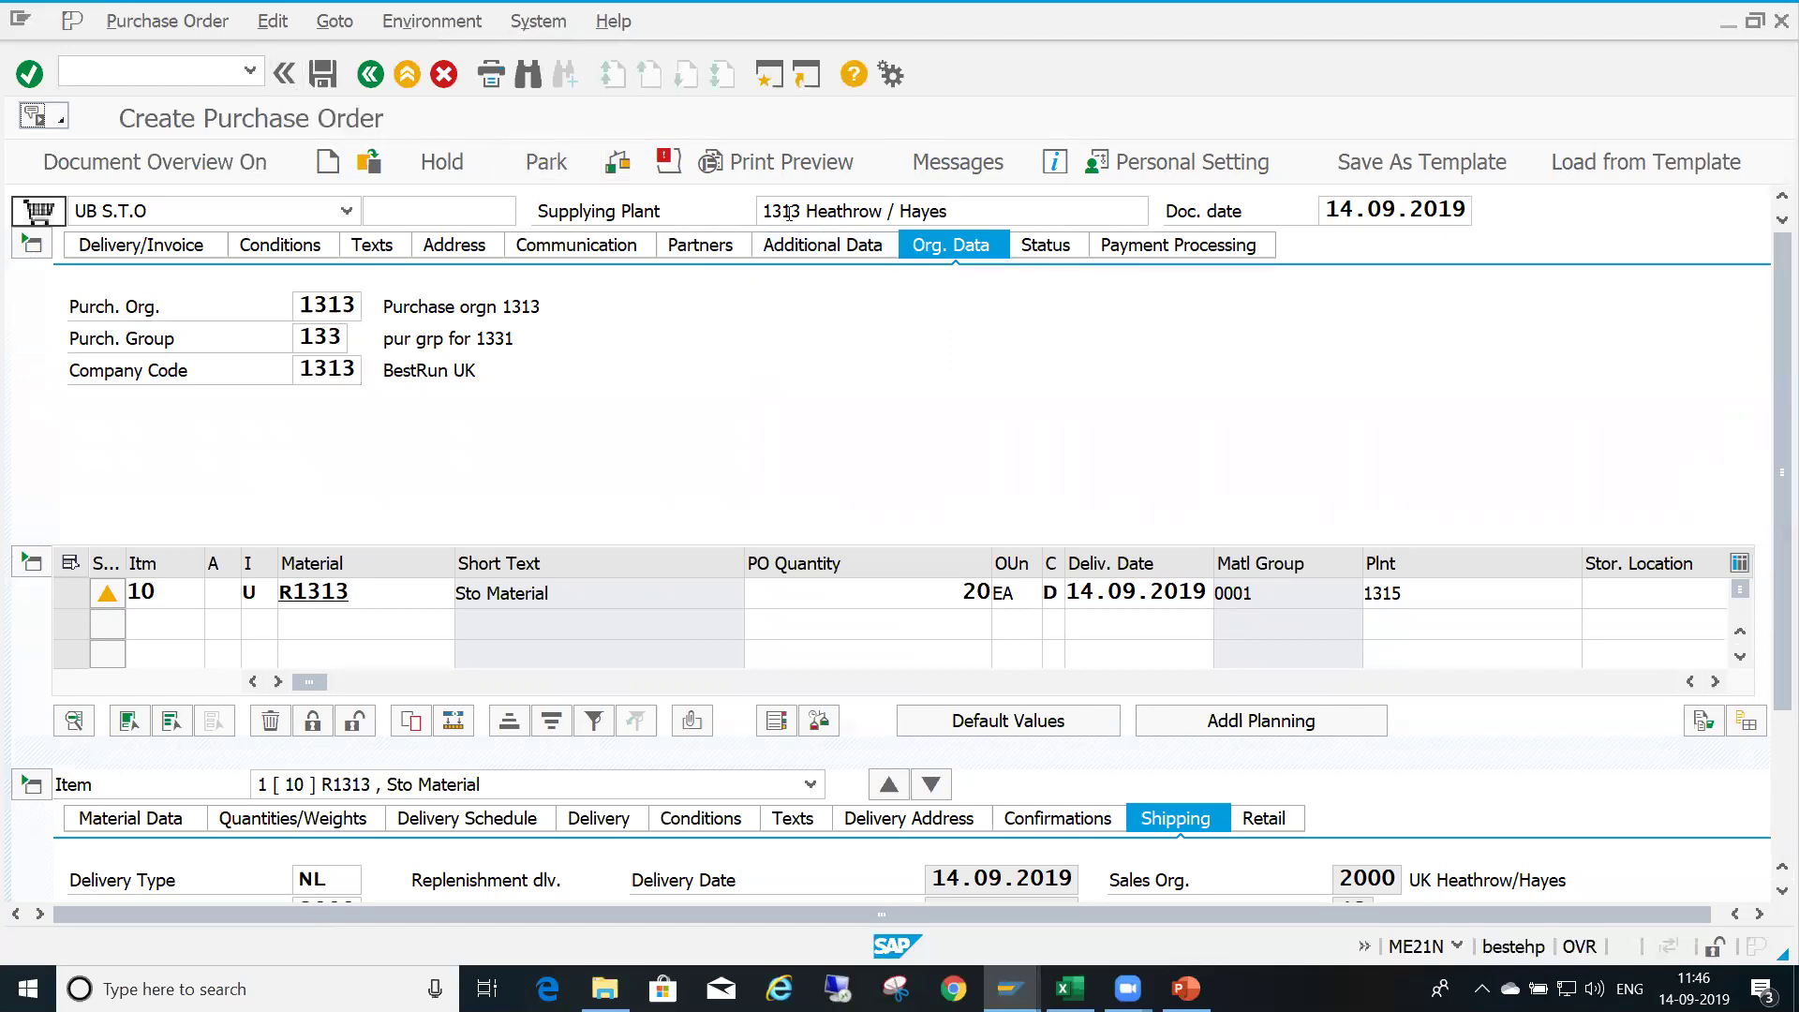
left_click(1411, 596)
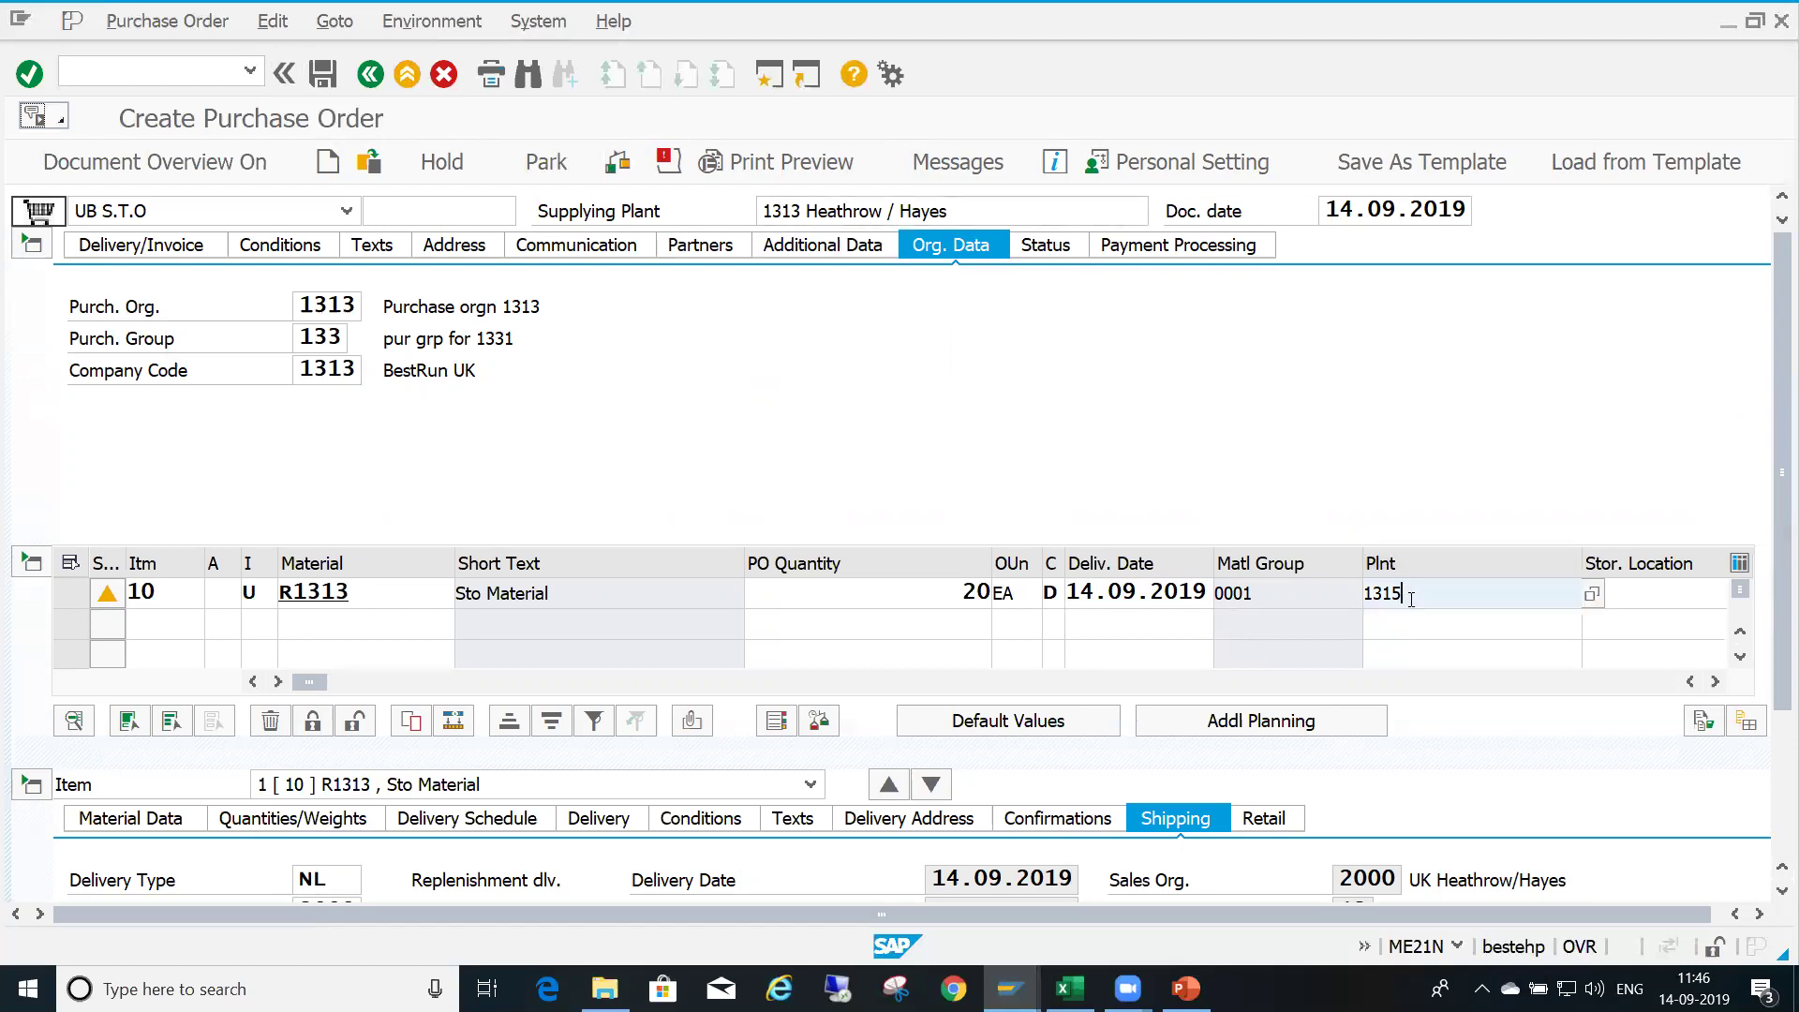
Save the stock transport order and copy its document number from the message details
left_click(328, 79)
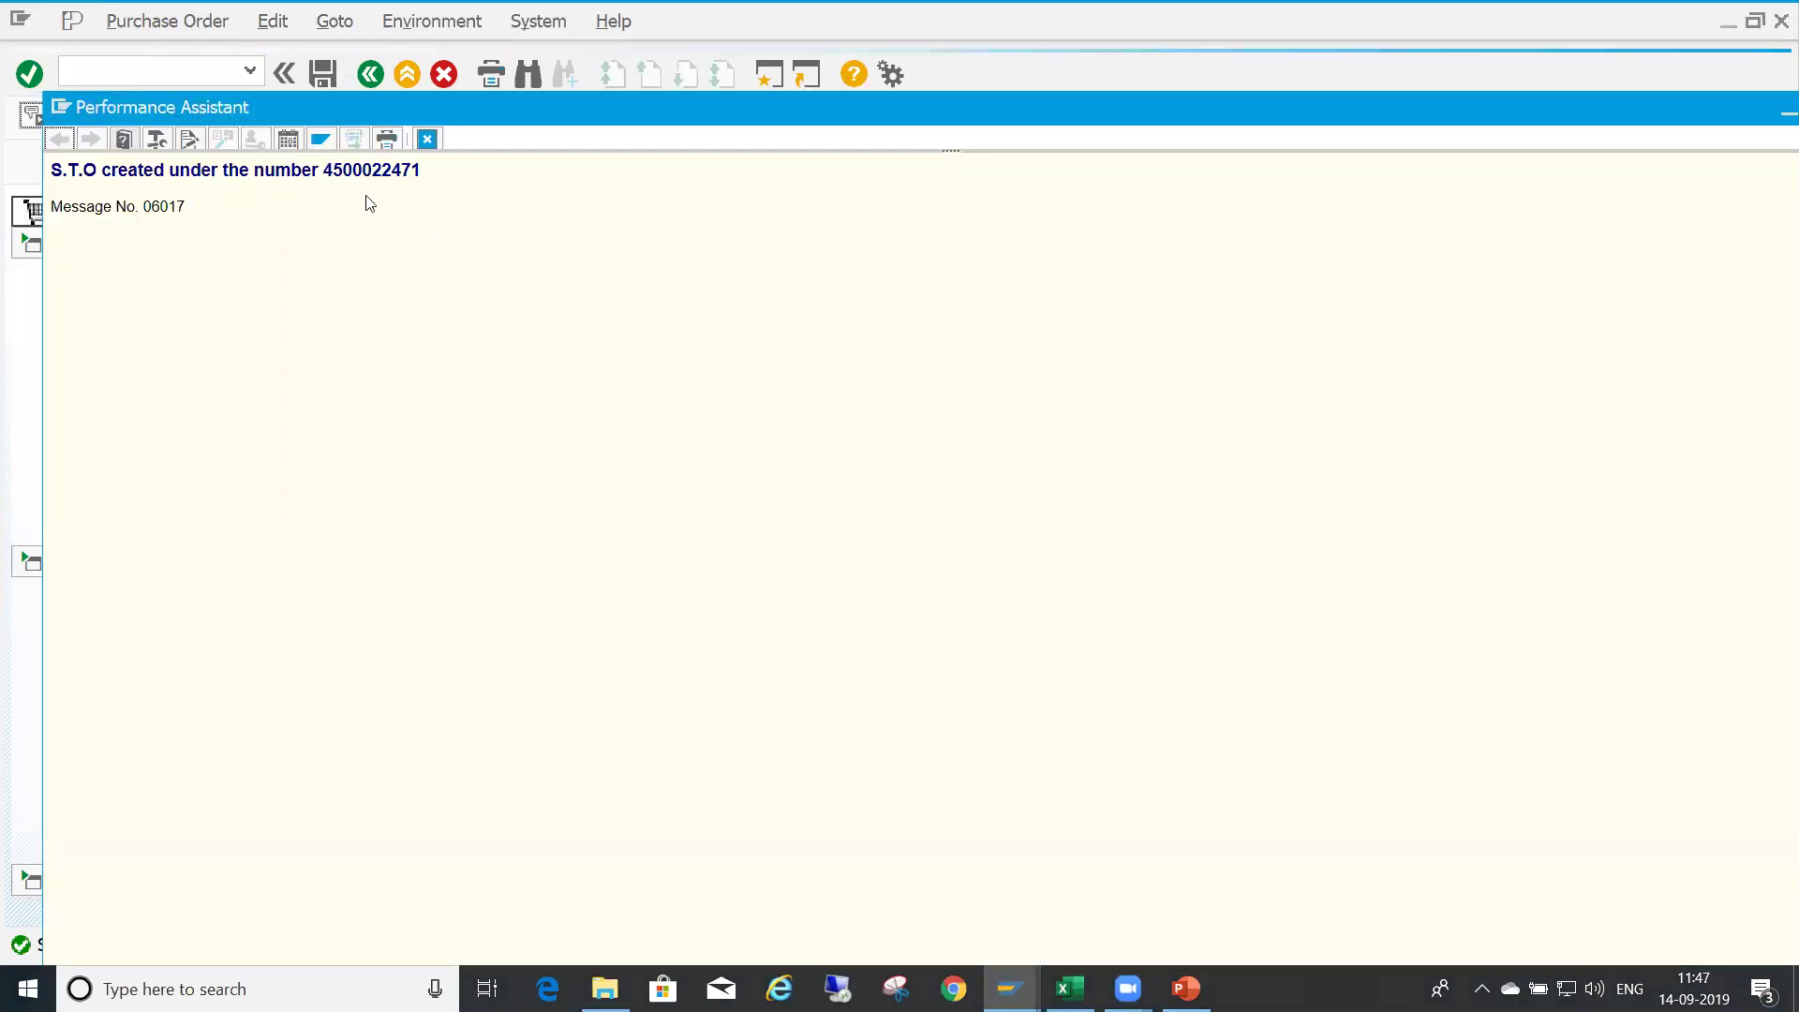
double_click(384, 178)
key("ctrl+c")
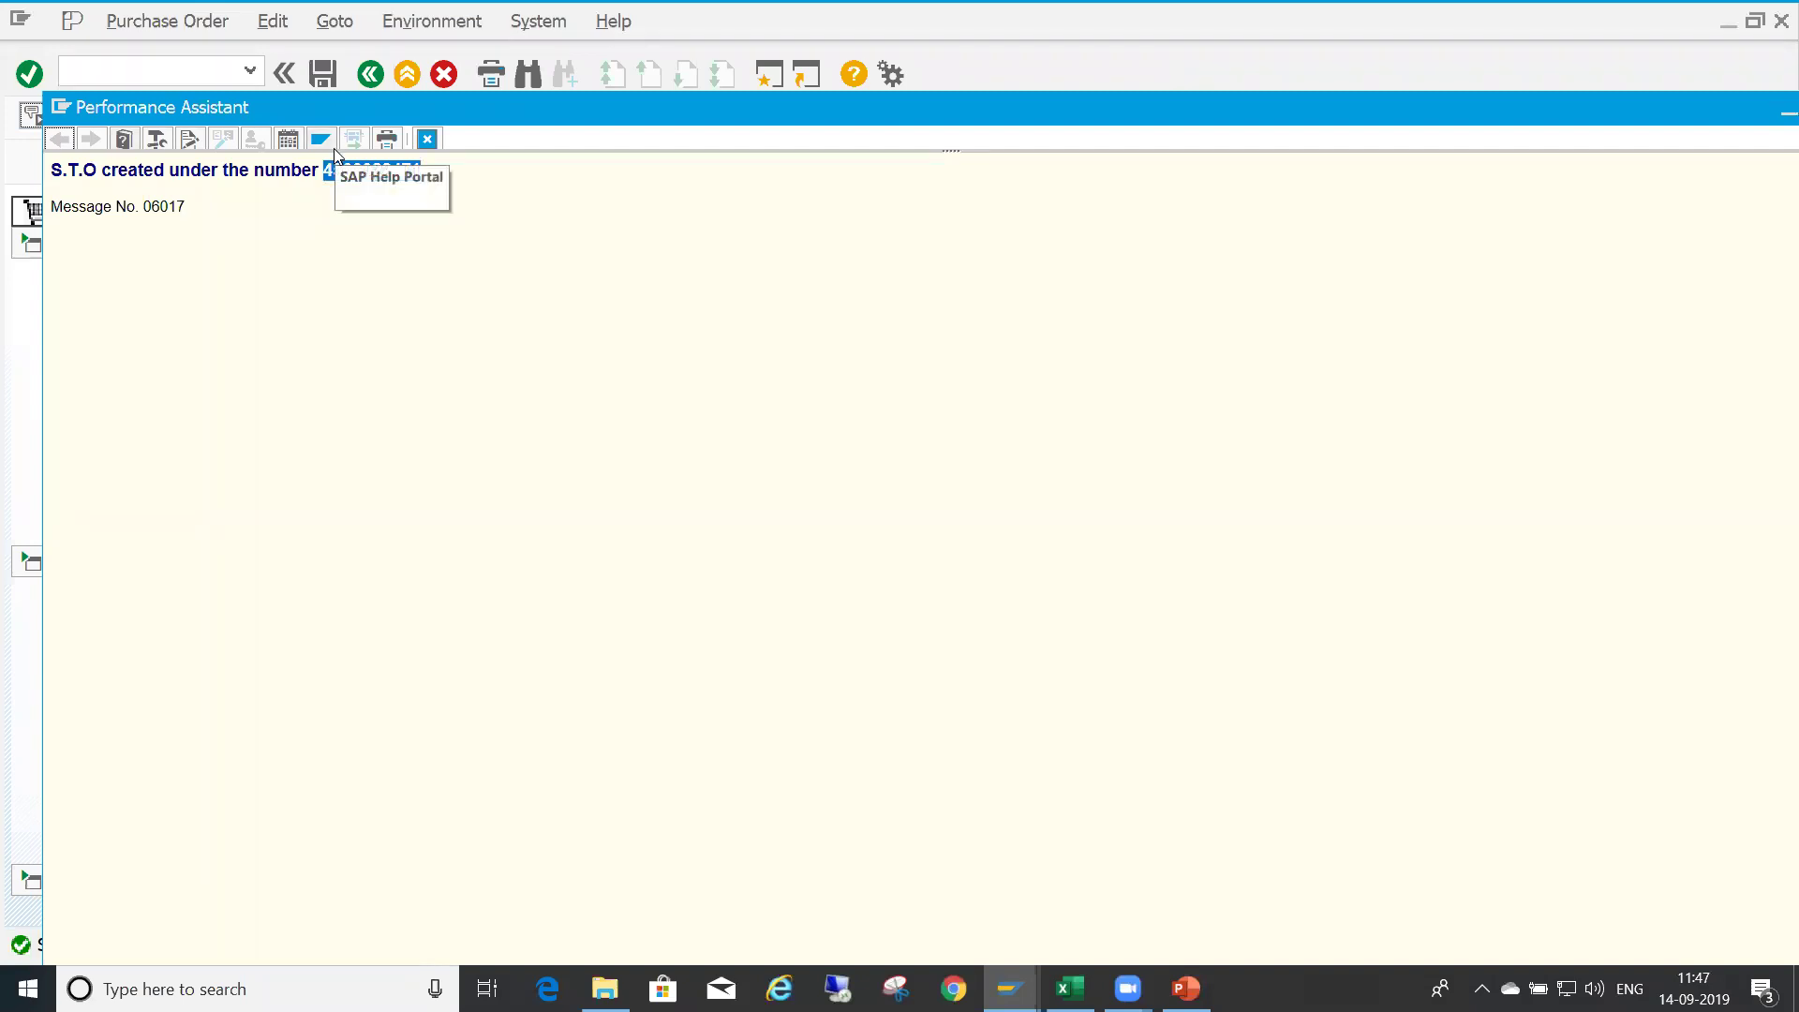
left_click(427, 138)
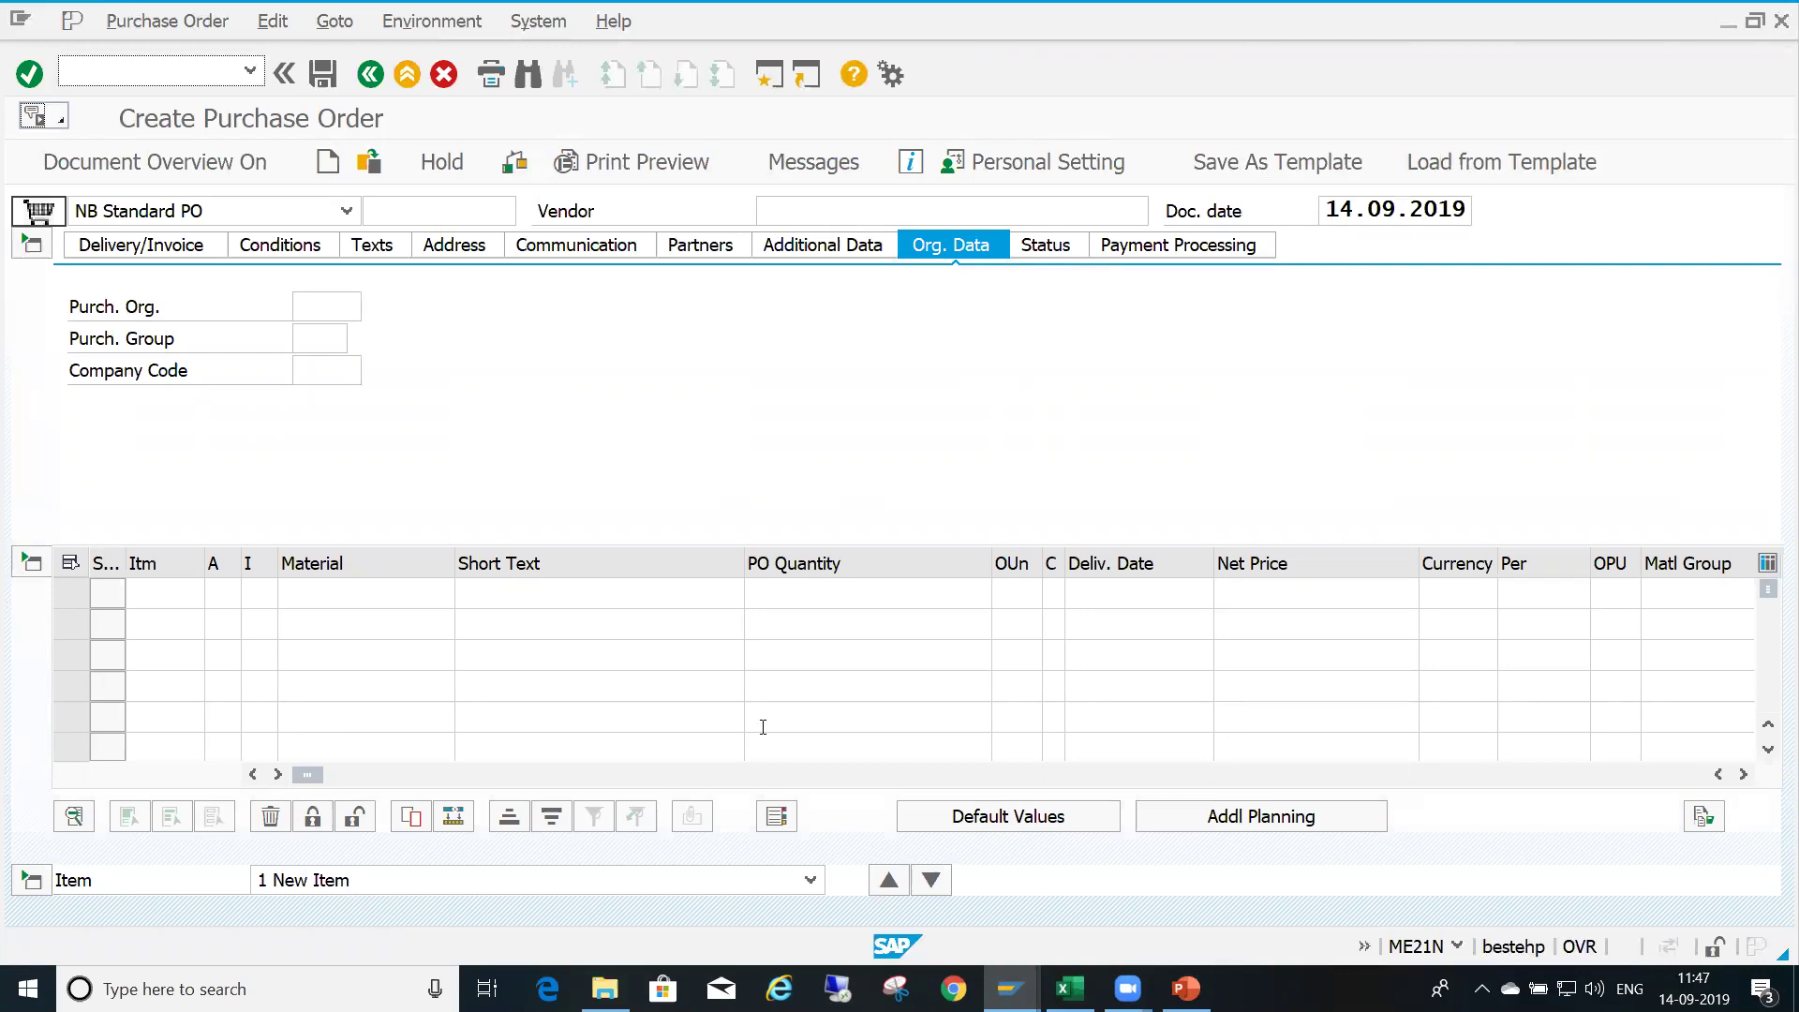
Switch to the Stock Overview session and examine the stock of material R1313 by plant and storage location
mouse_move(1024, 996)
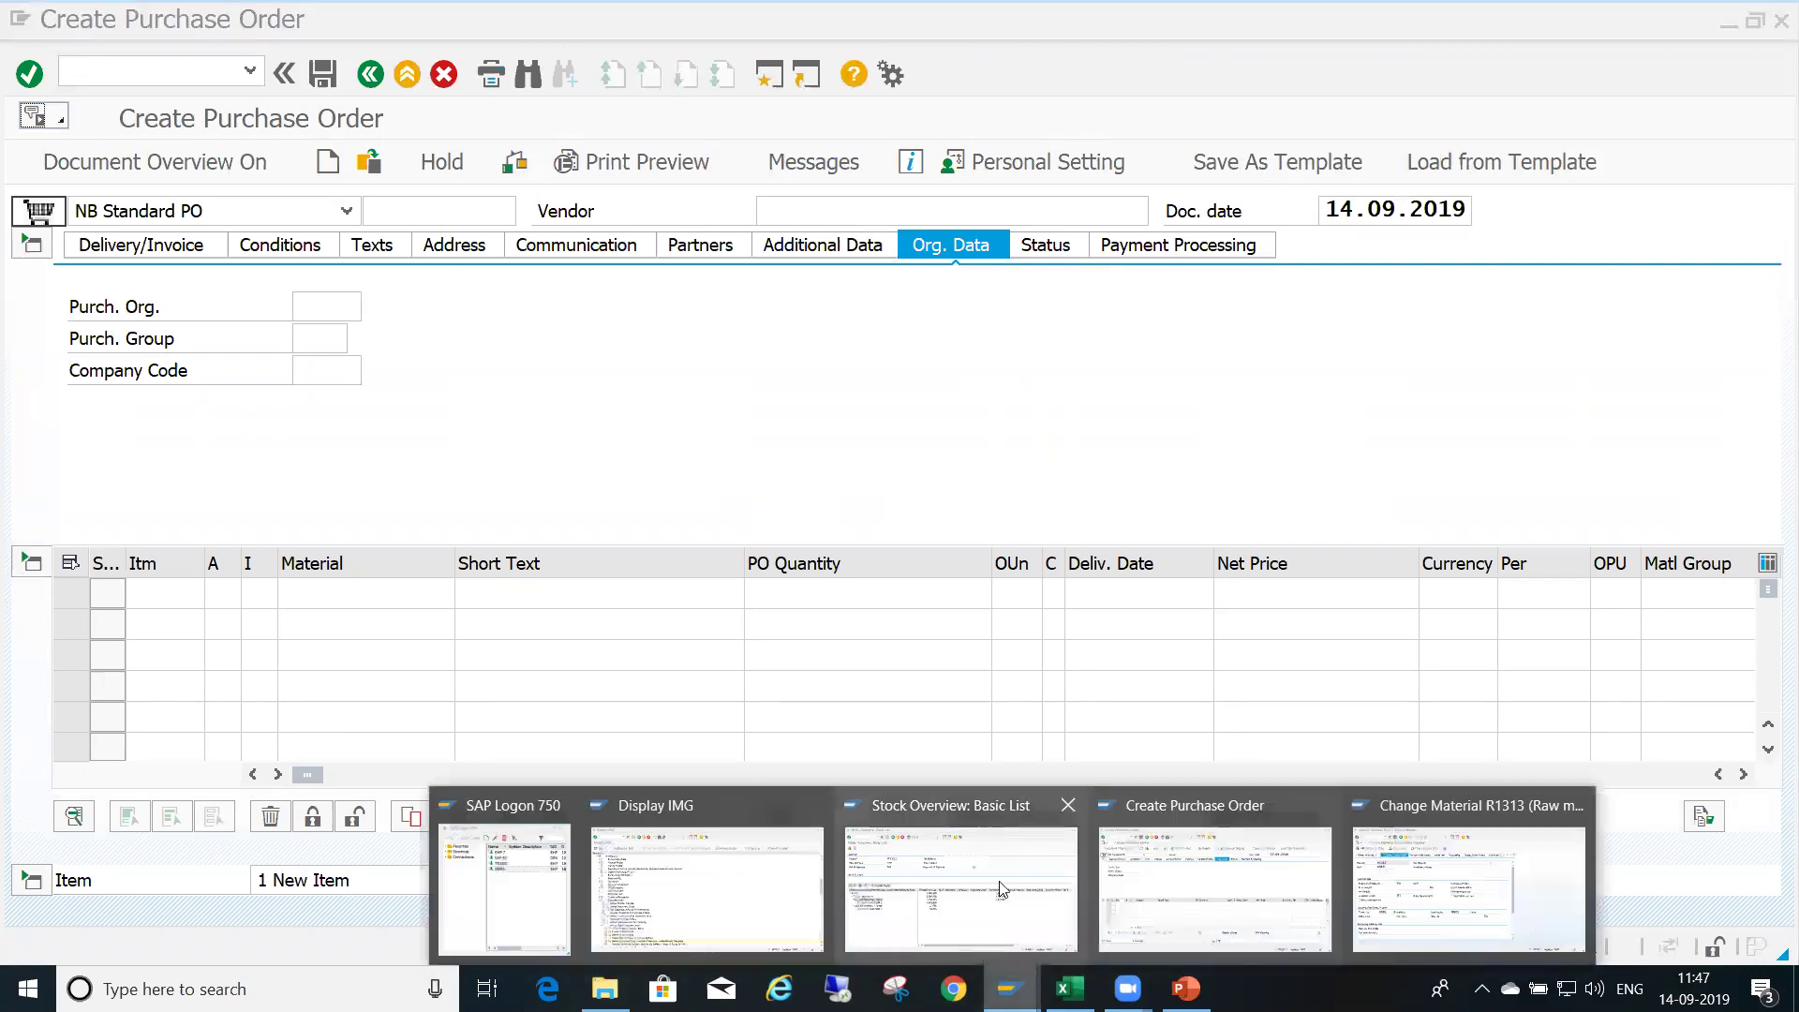
left_click(960, 886)
left_click(218, 544)
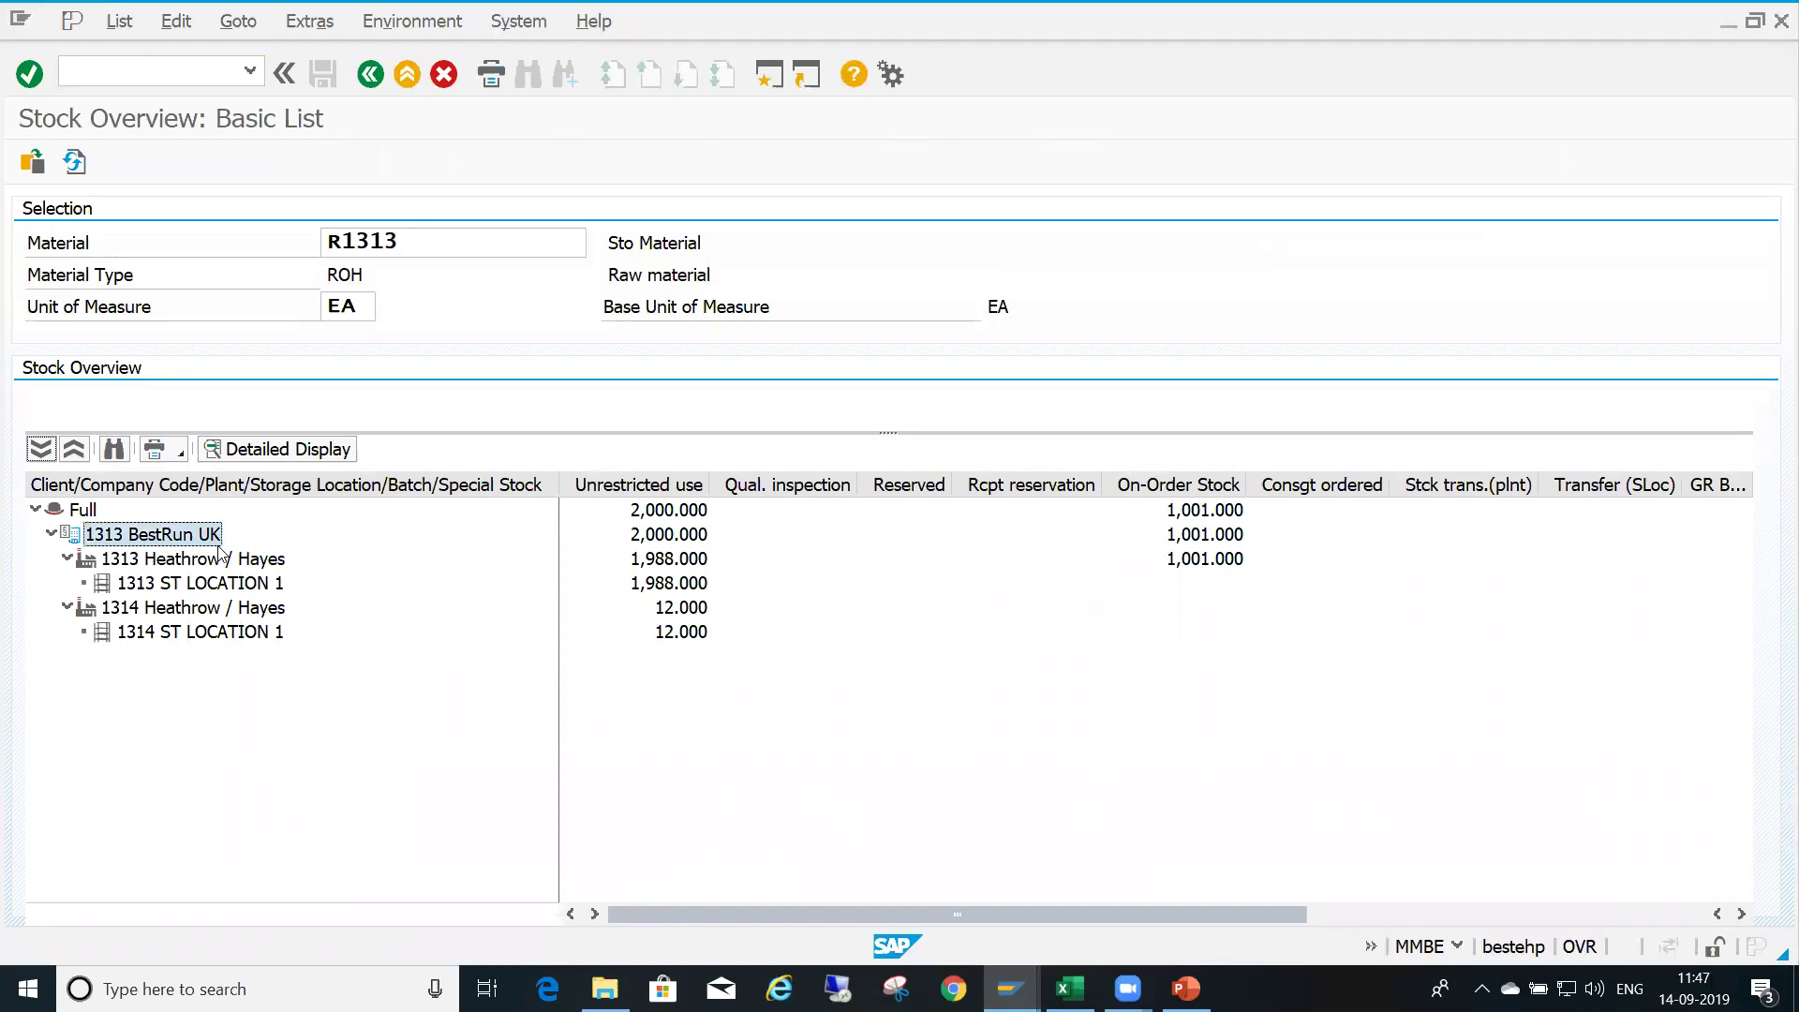
left_click(232, 566)
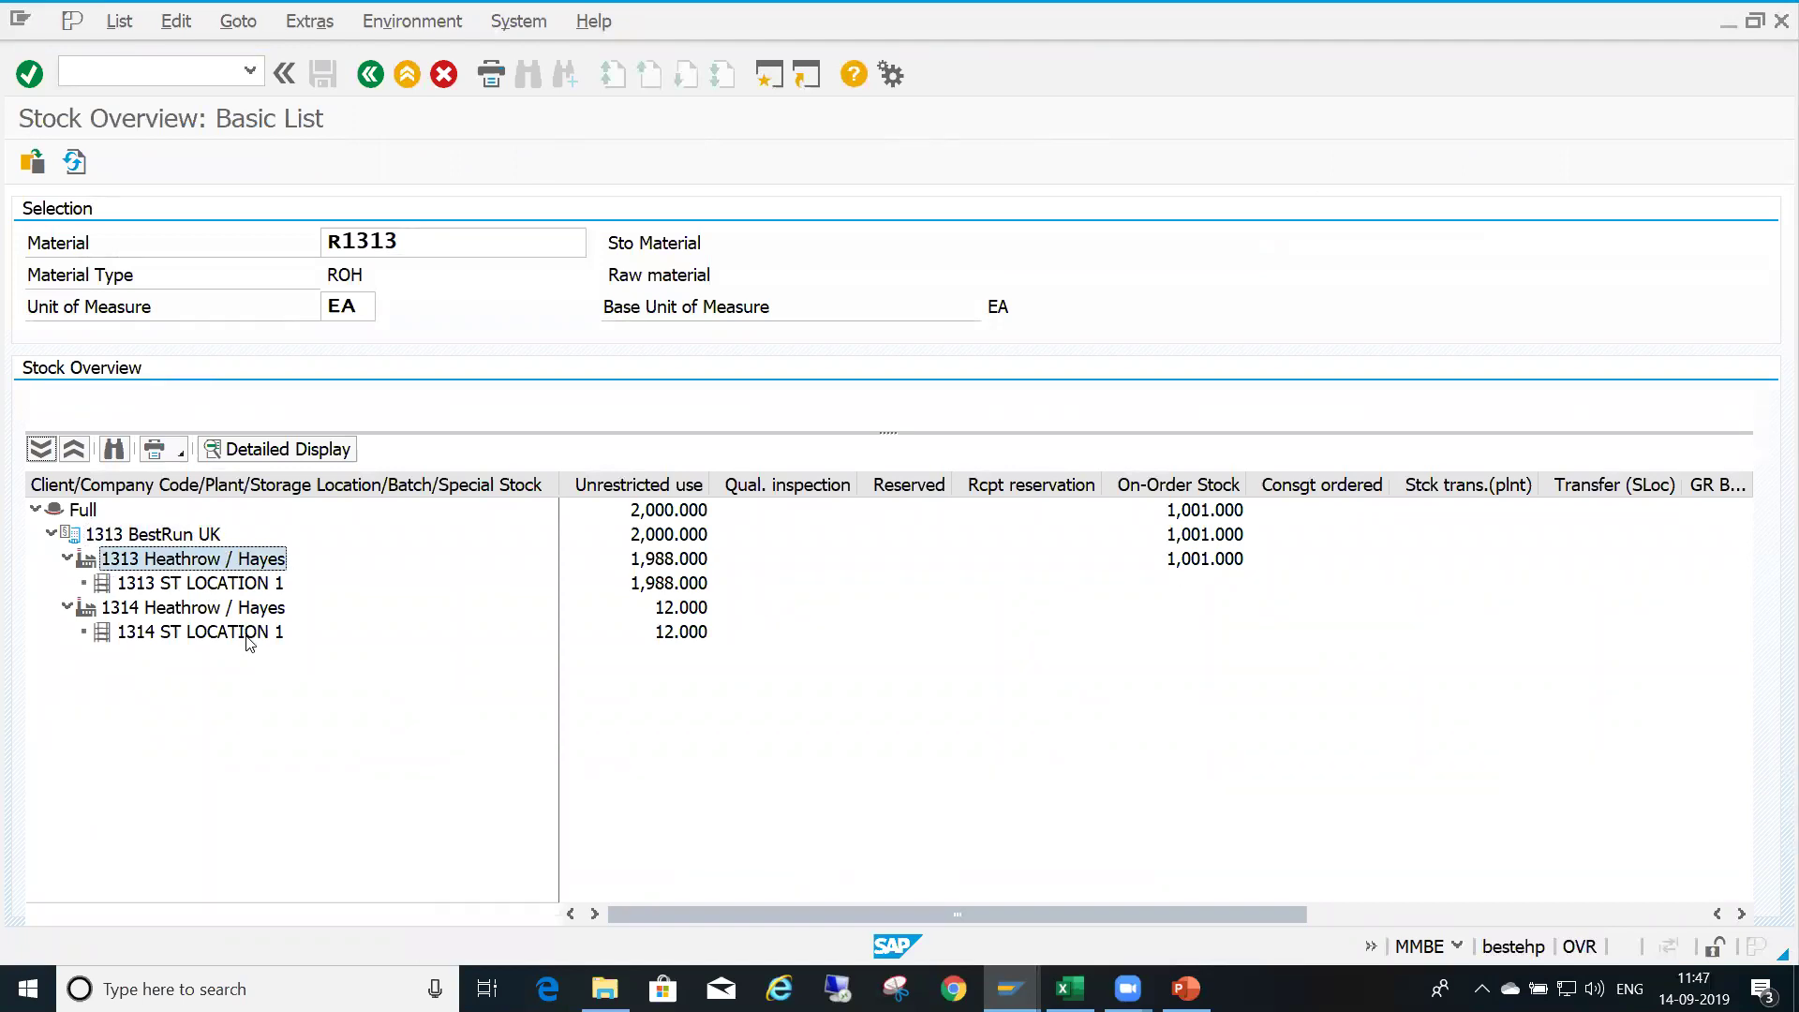
mouse_move(1010, 986)
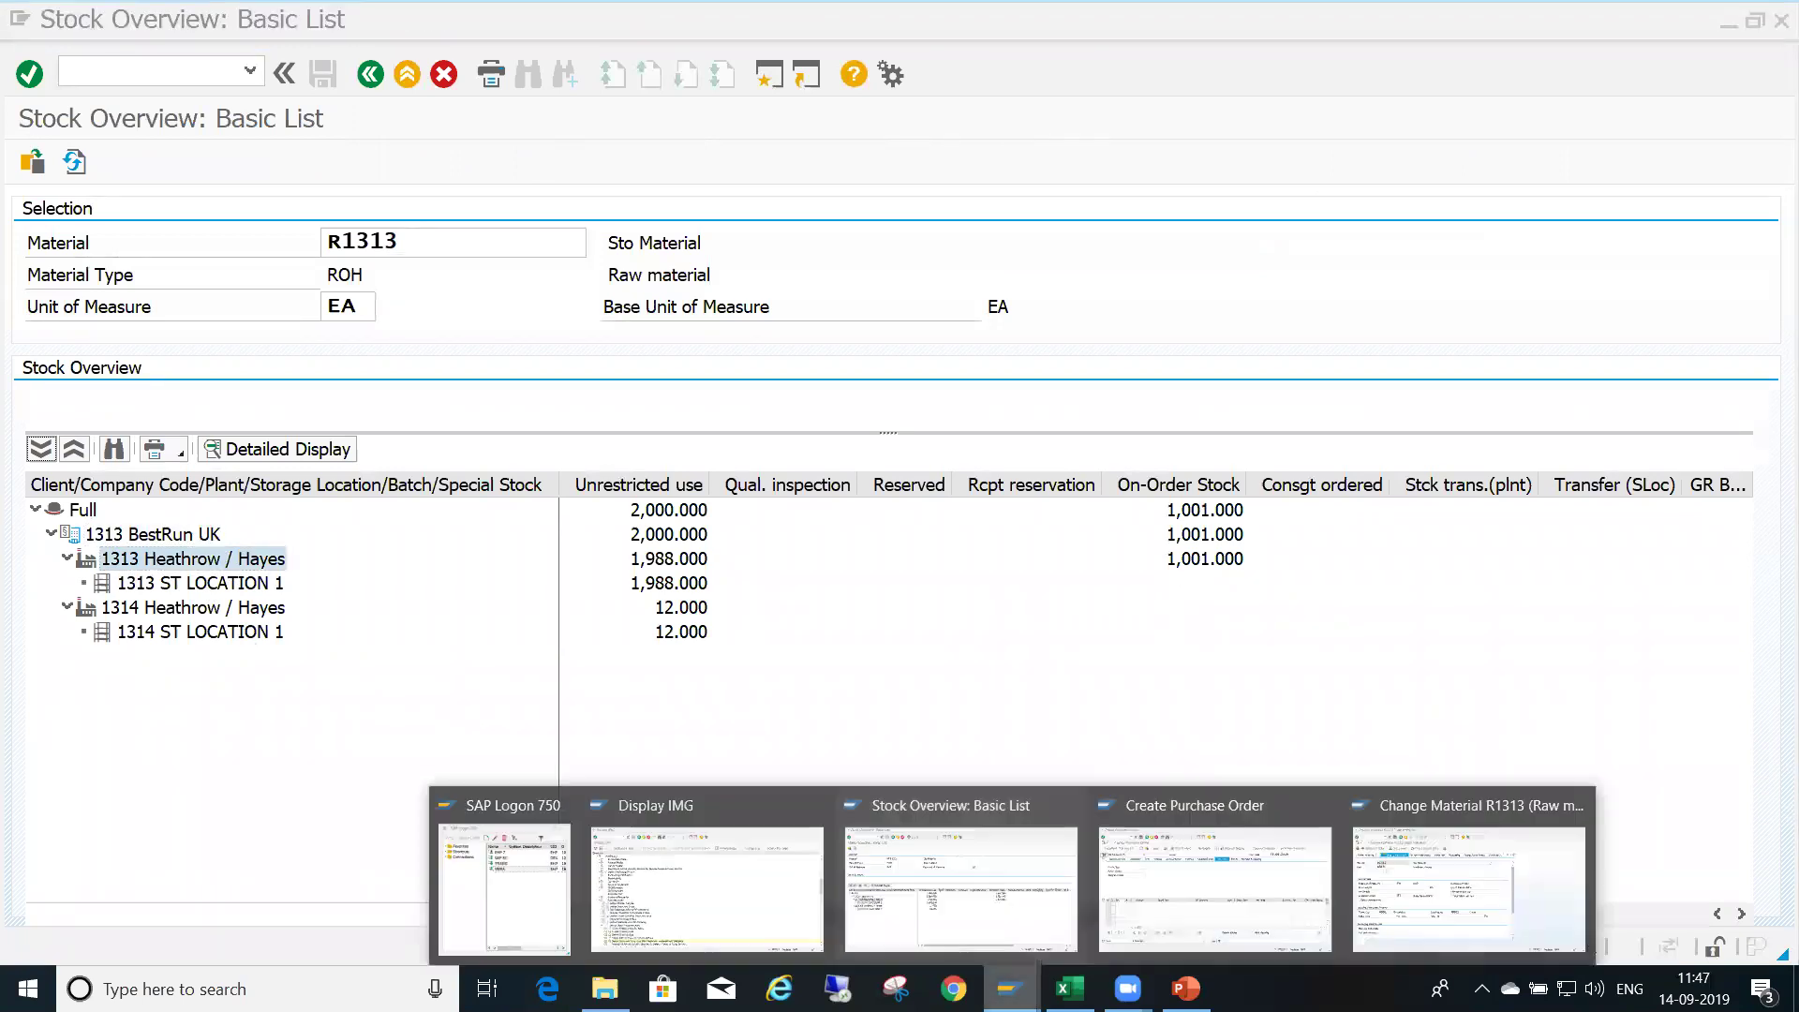
Return to the purchase order session, leave the current transaction and start transaction VL10B
left_click(1215, 887)
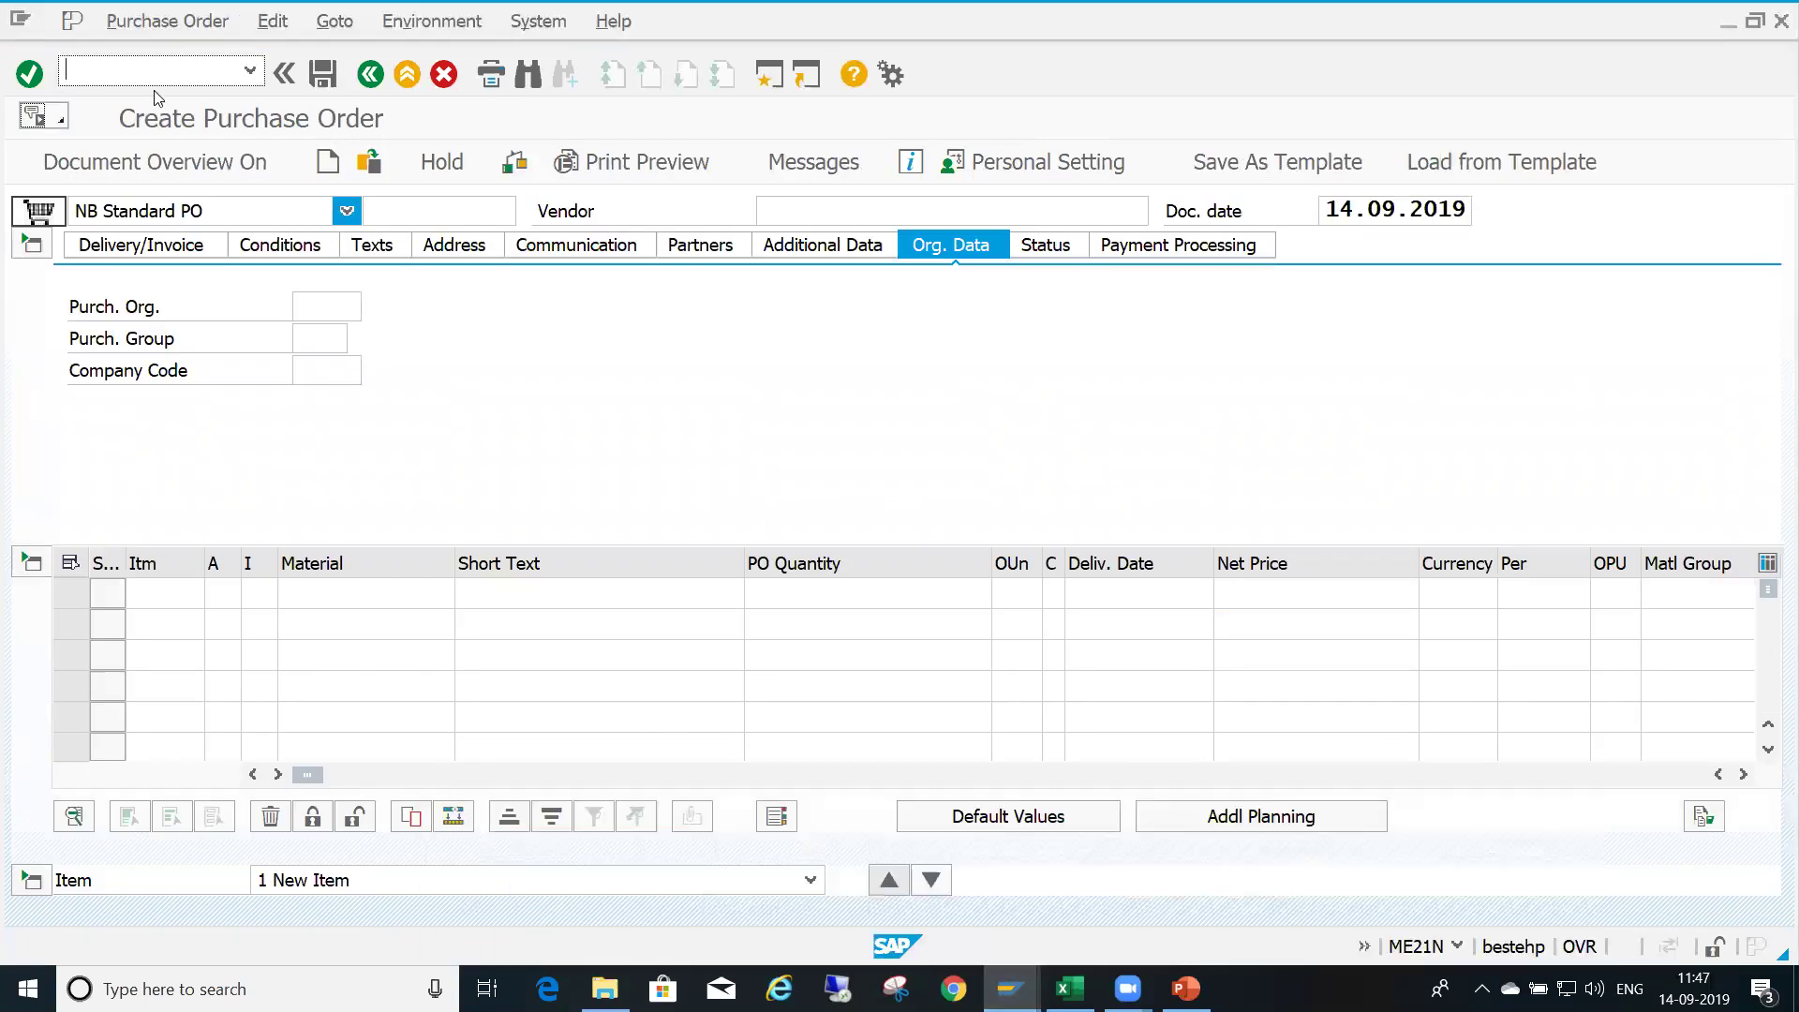
left_click(147, 82)
type("/n")
key("Return")
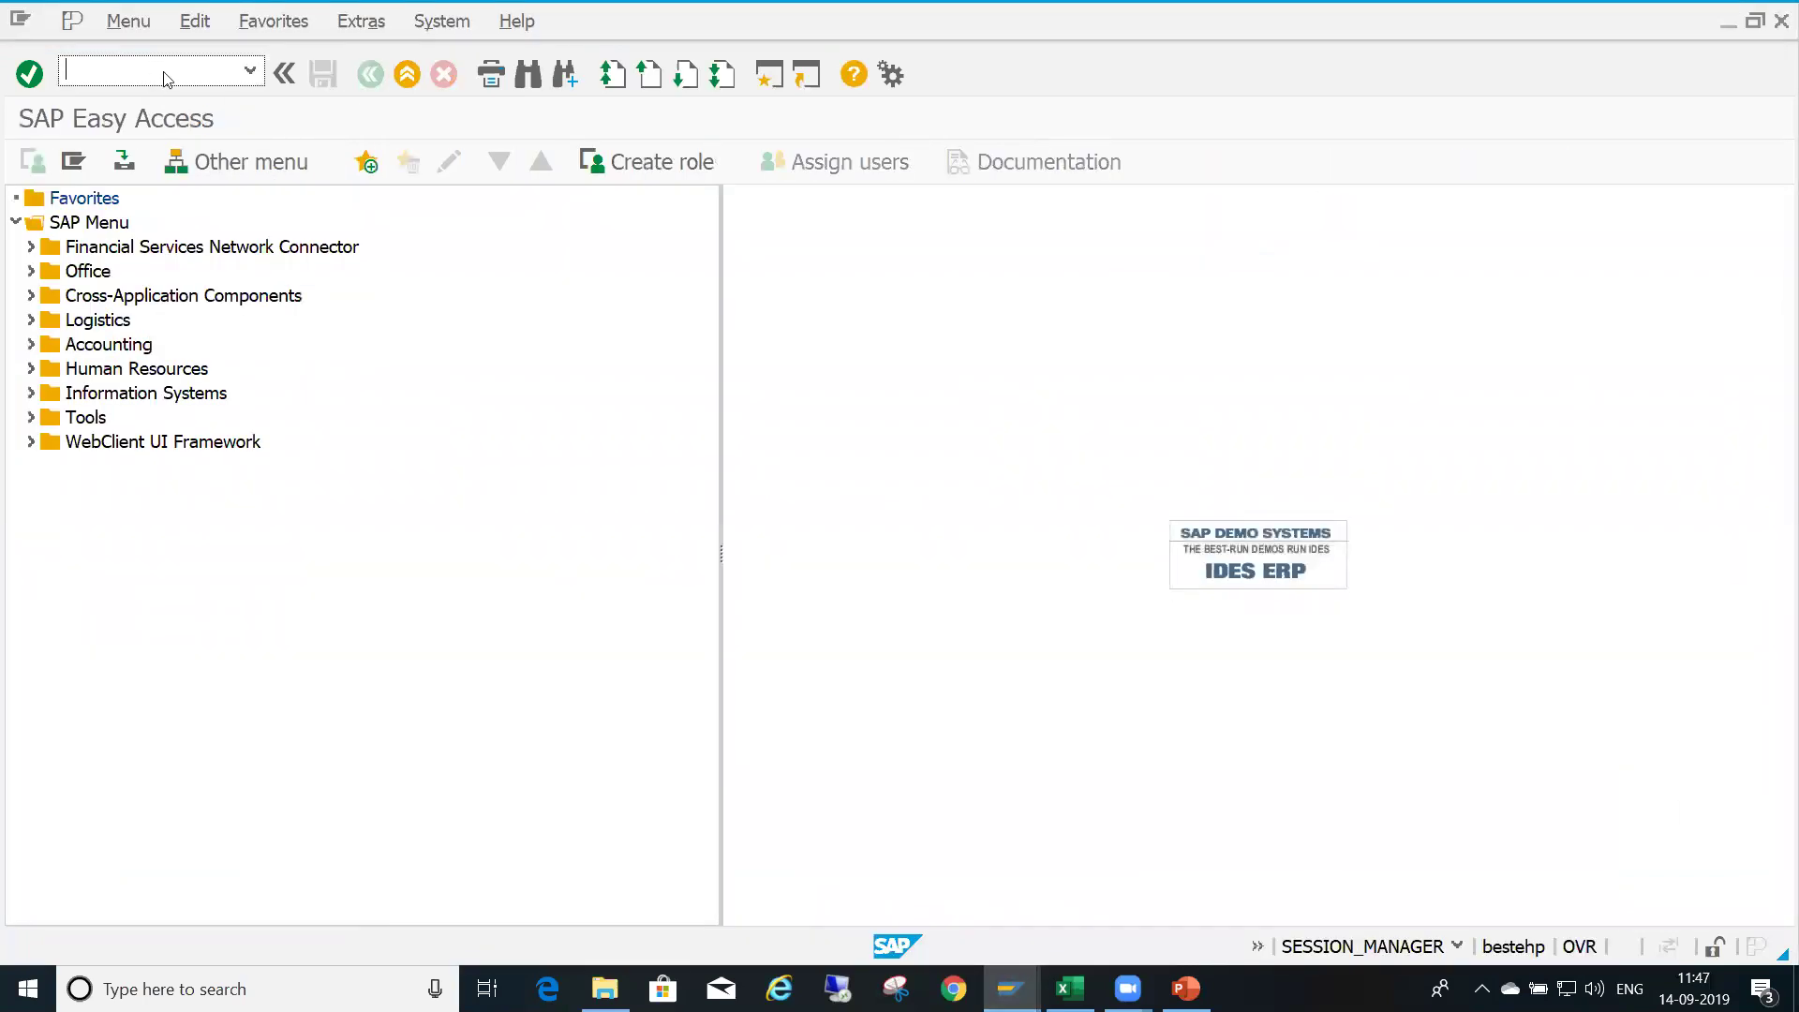
type("l10b")
key("BackSpace")
key("BackSpace")
key("BackSpace")
key("BackSpace")
type("vl10b")
key("Return")
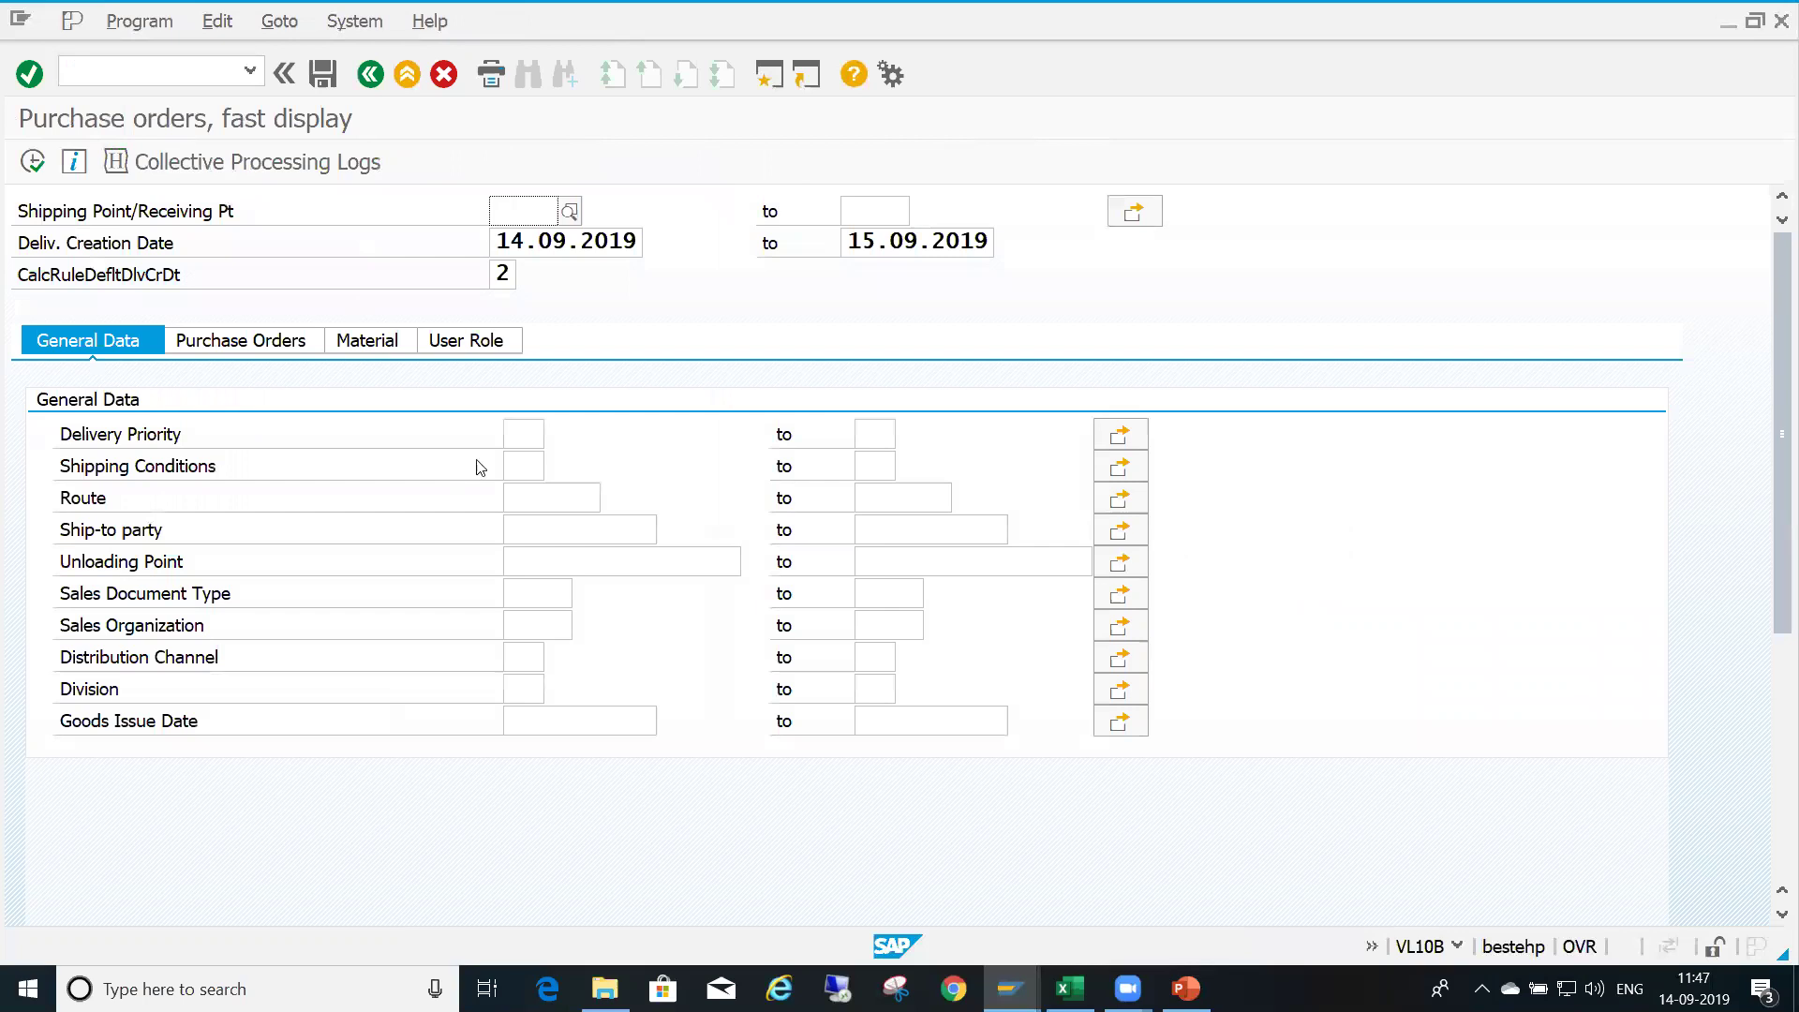
Paste the copied stock transport order number as the purchasing document criterion, keeping the default delivery creation date range
left_click(292, 344)
left_click(560, 435)
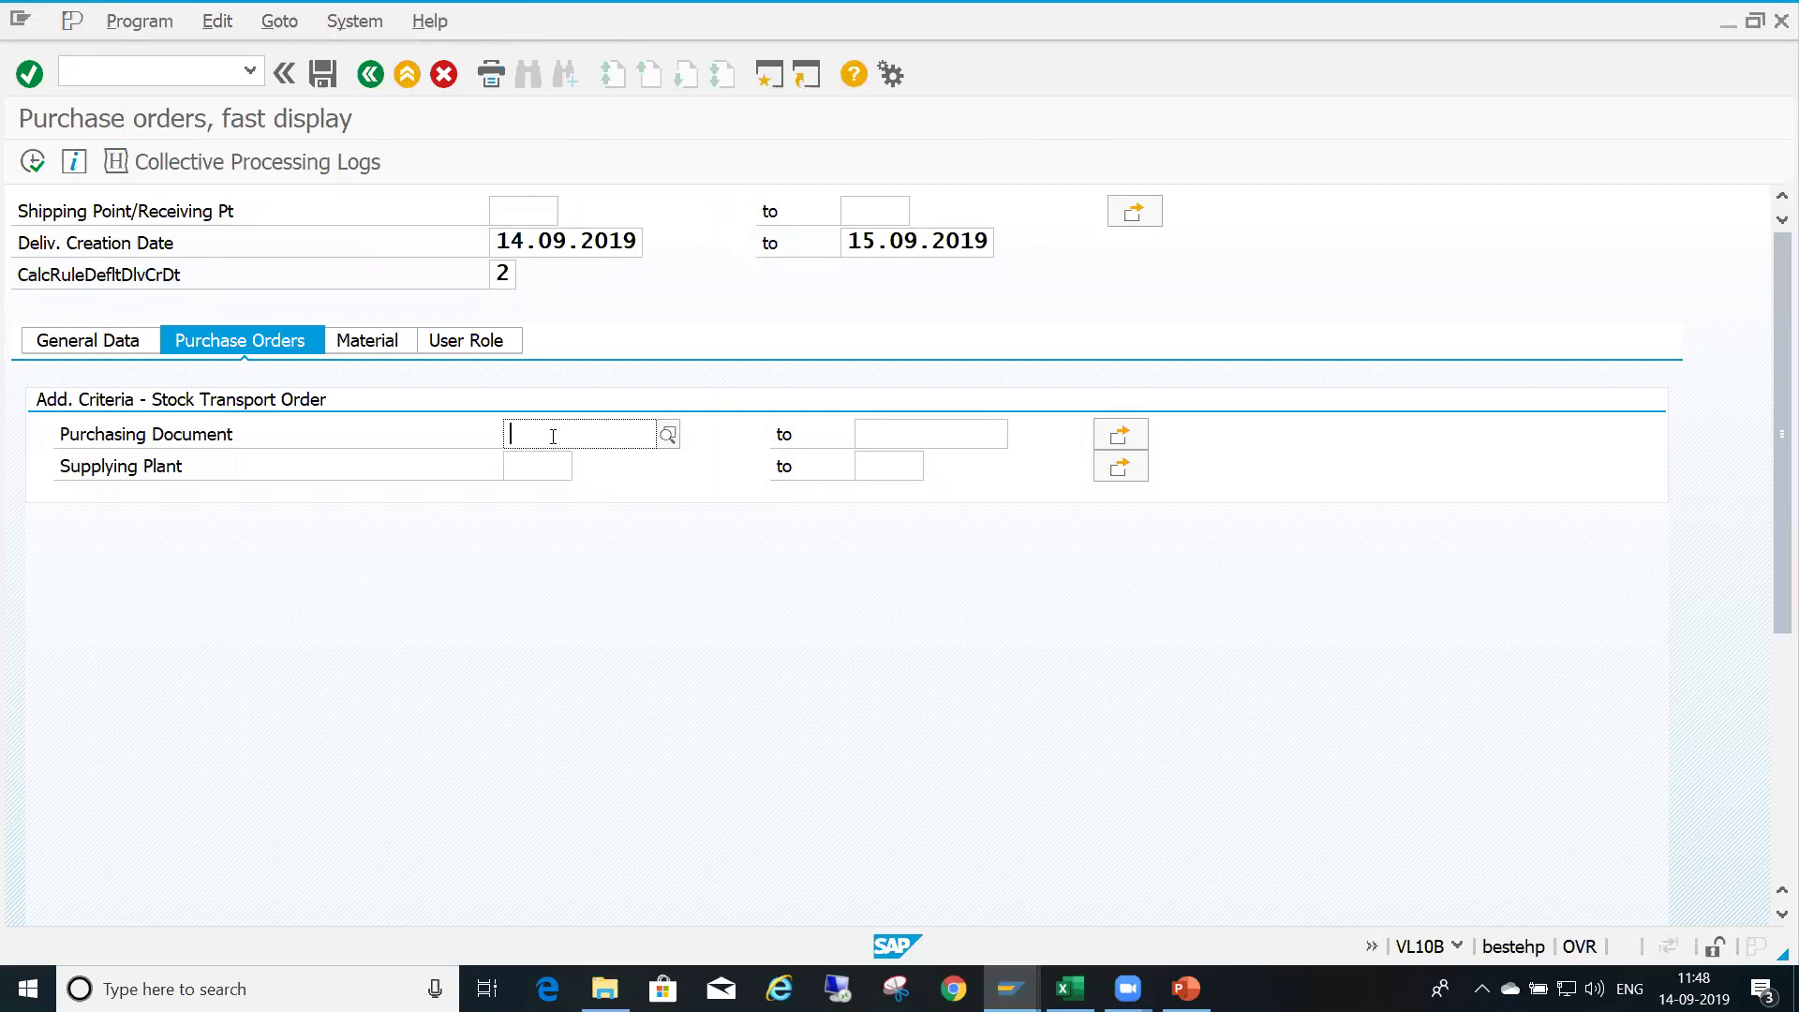
key("ctrl+v")
left_click(857, 245)
left_click(620, 241)
left_click(853, 242)
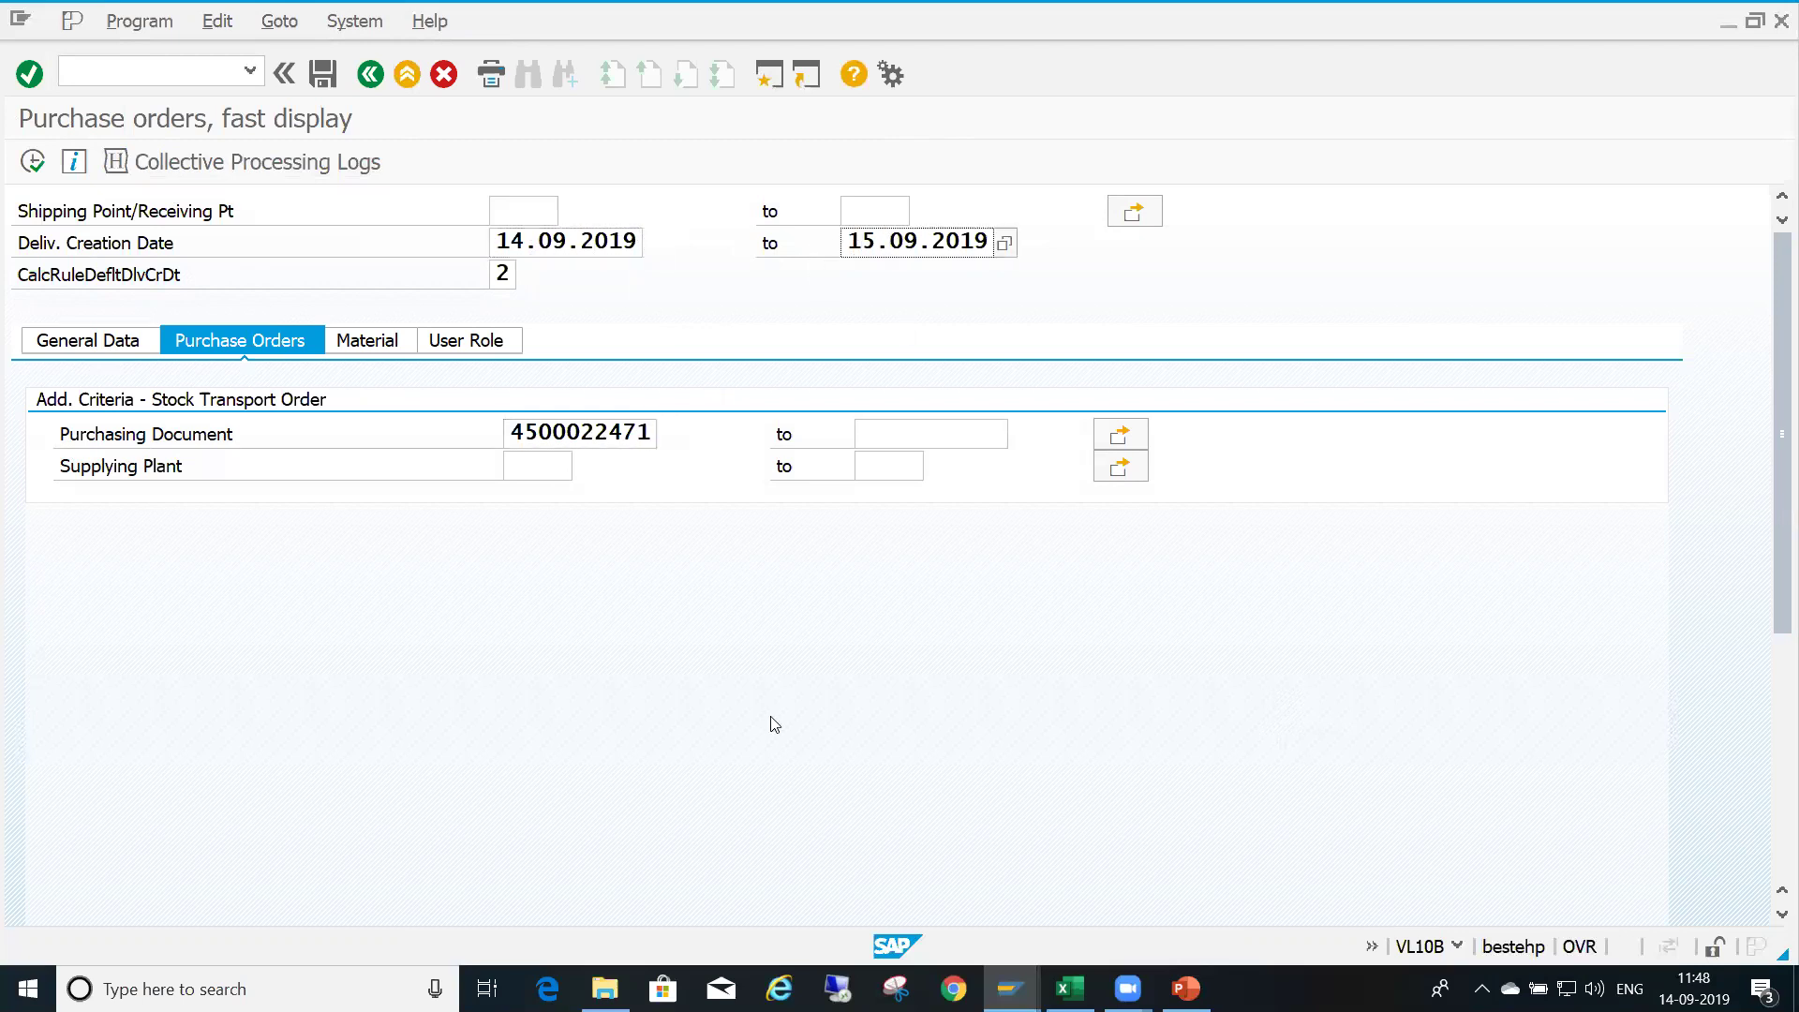
Display the stock transport order with ME23N in the Change Material session and check the item's delivery date
left_click(1009, 989)
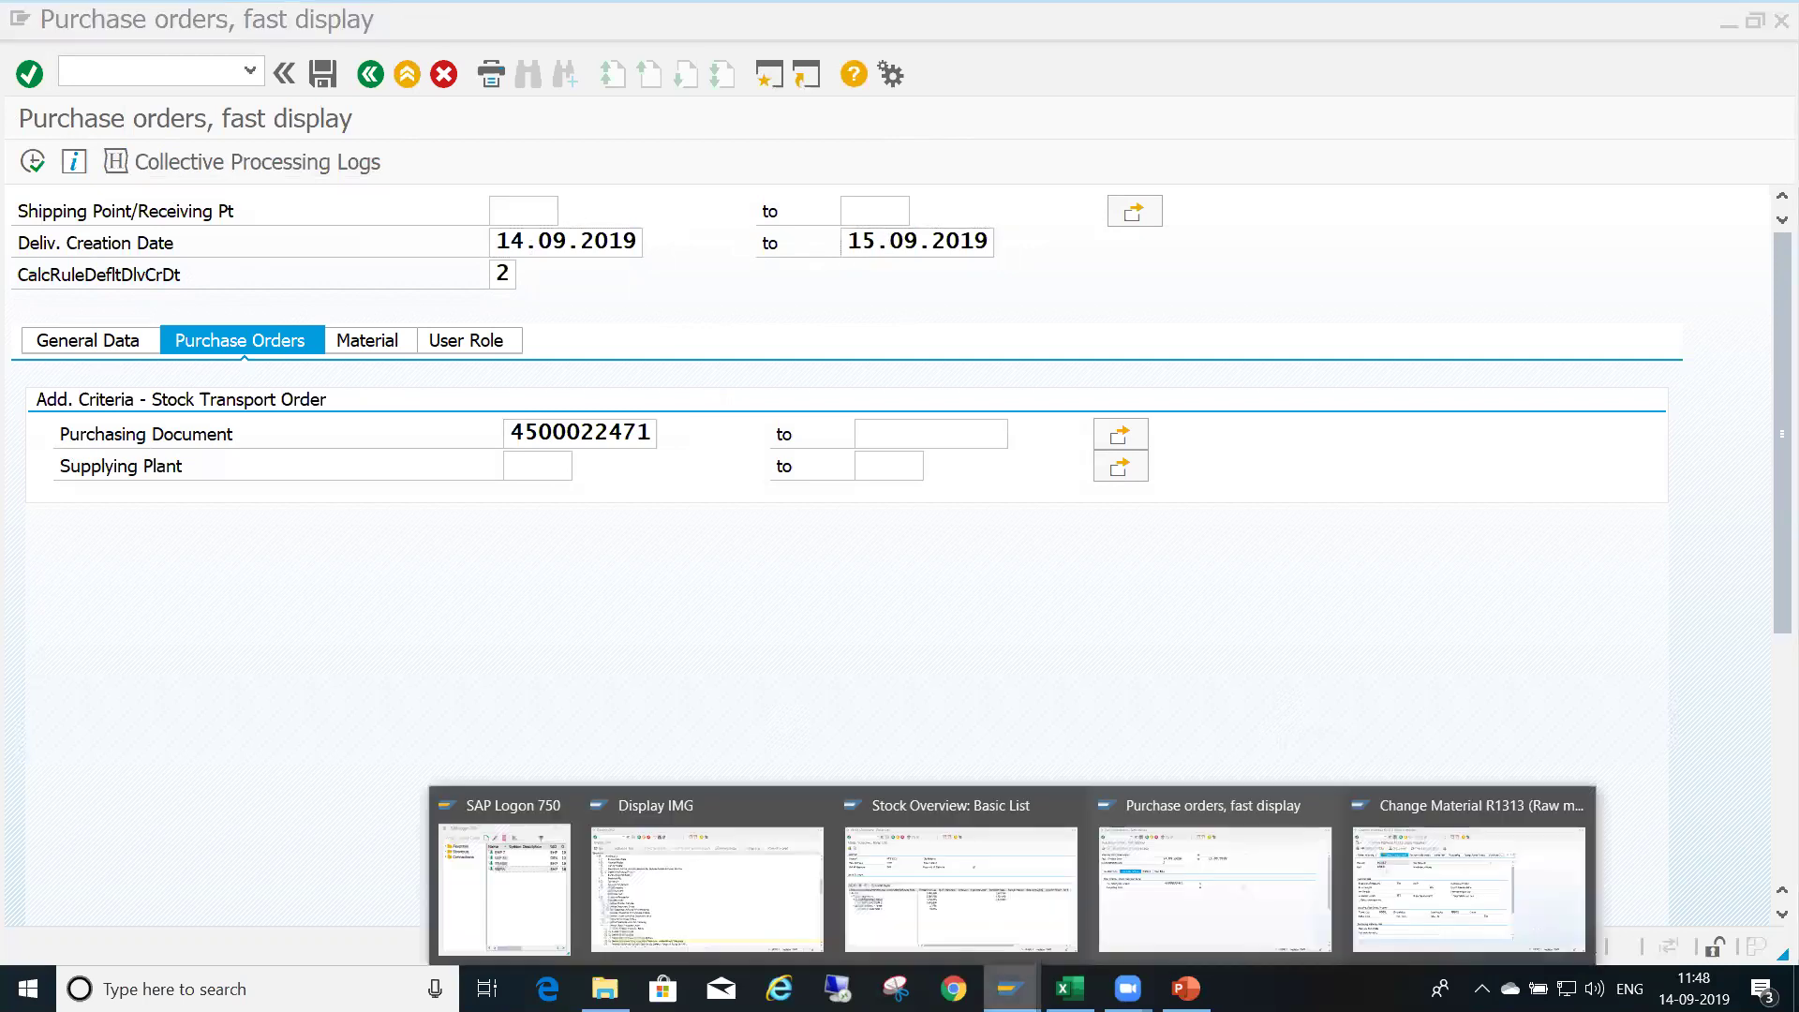
left_click(1458, 932)
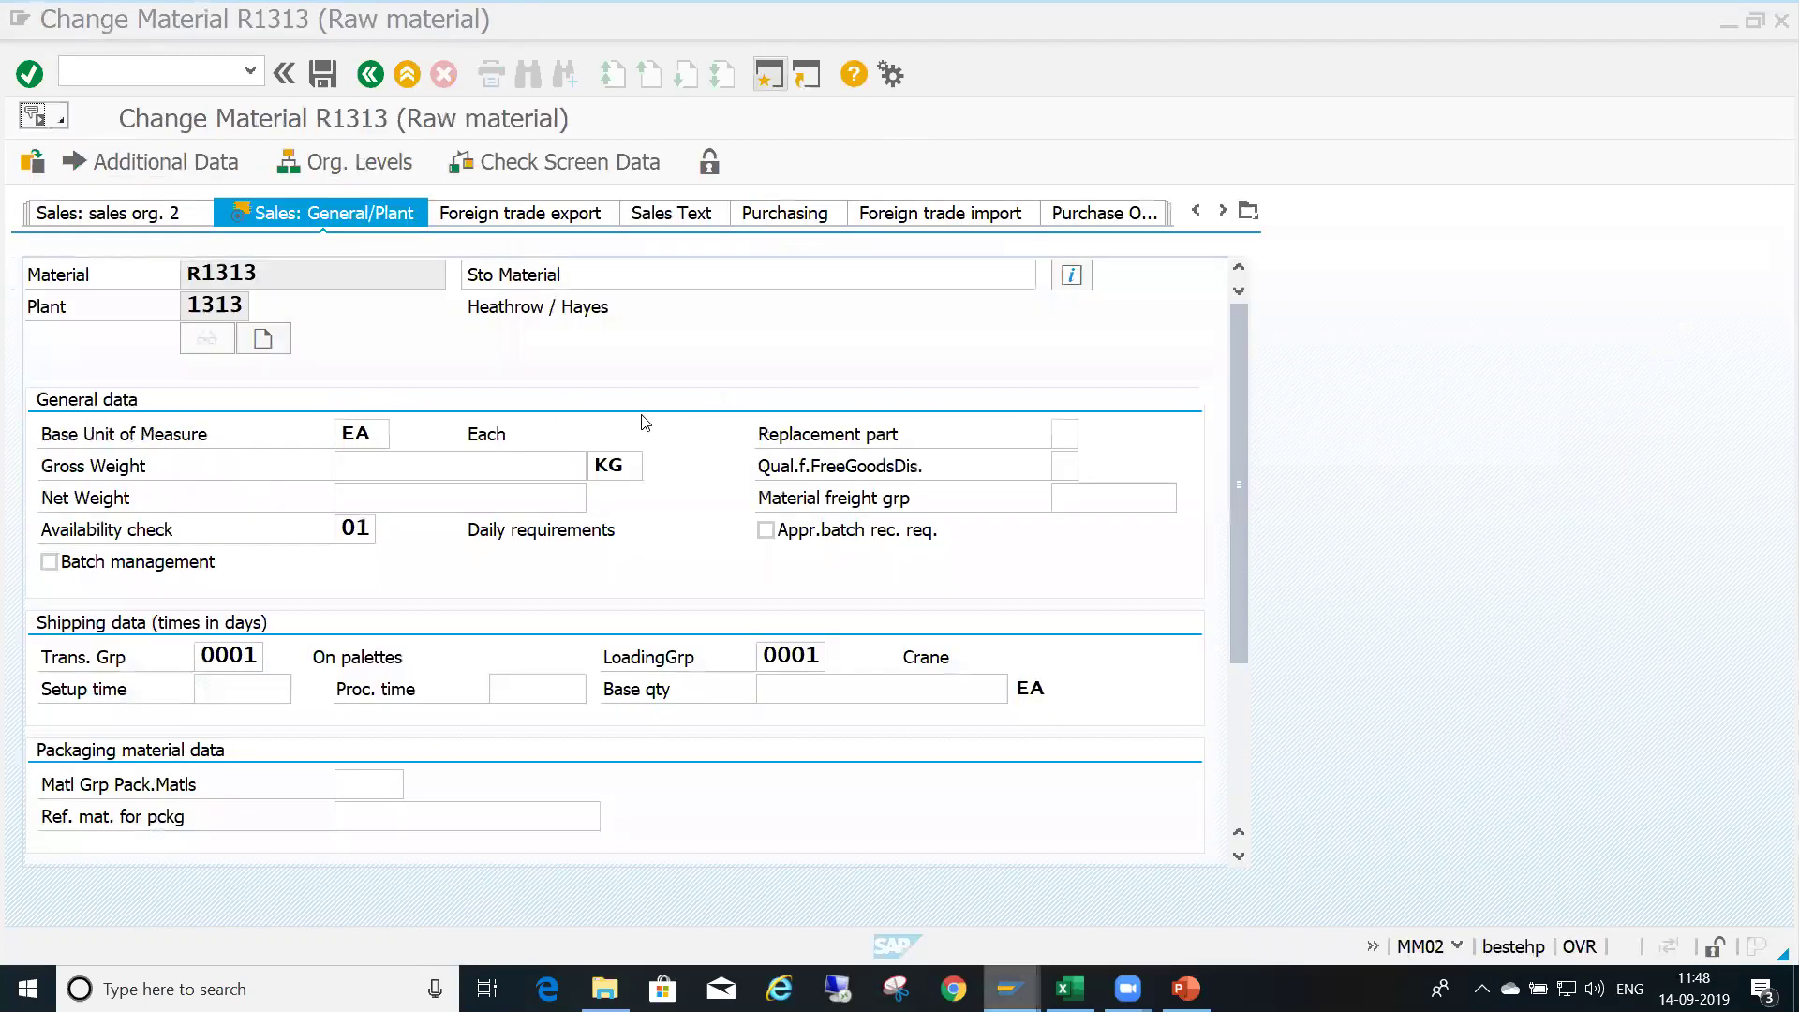
left_click(193, 64)
type("/nm2")
key("BackSpace")
type("e23")
key("Return")
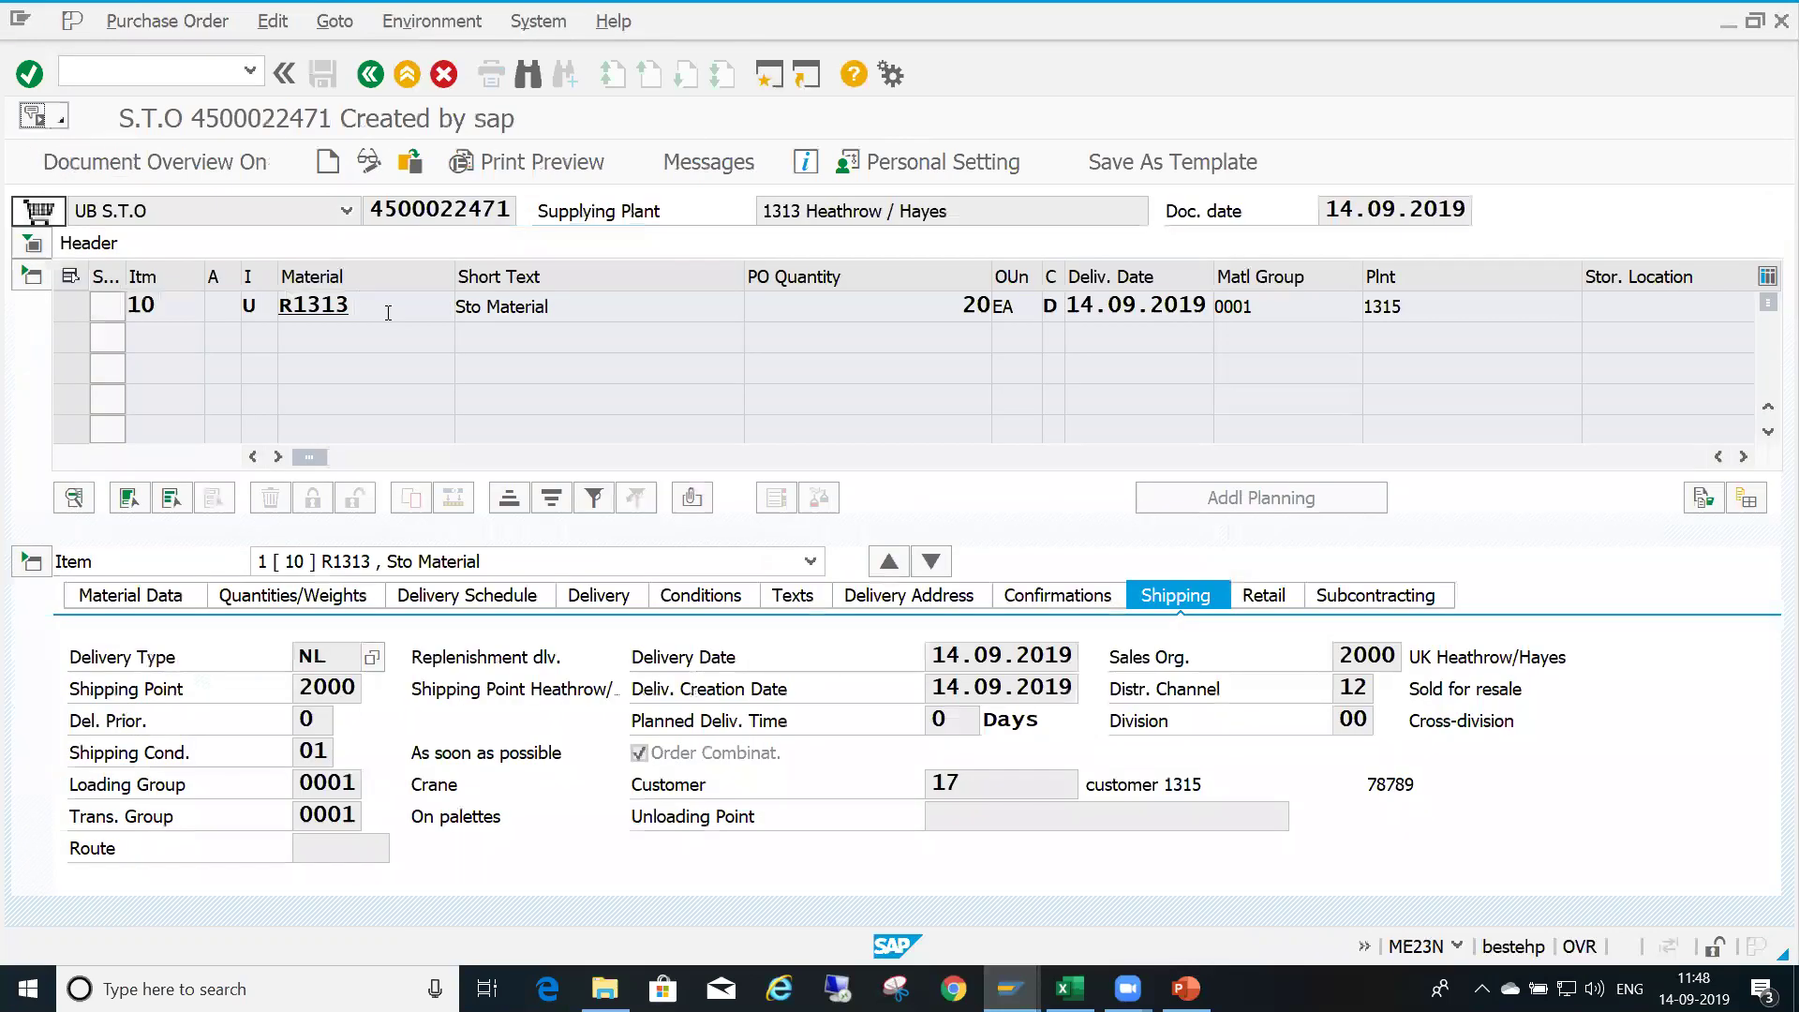
left_click(1128, 310)
Return to the VL10B session and check the delivery creation date range and the transaction details
left_click(1010, 988)
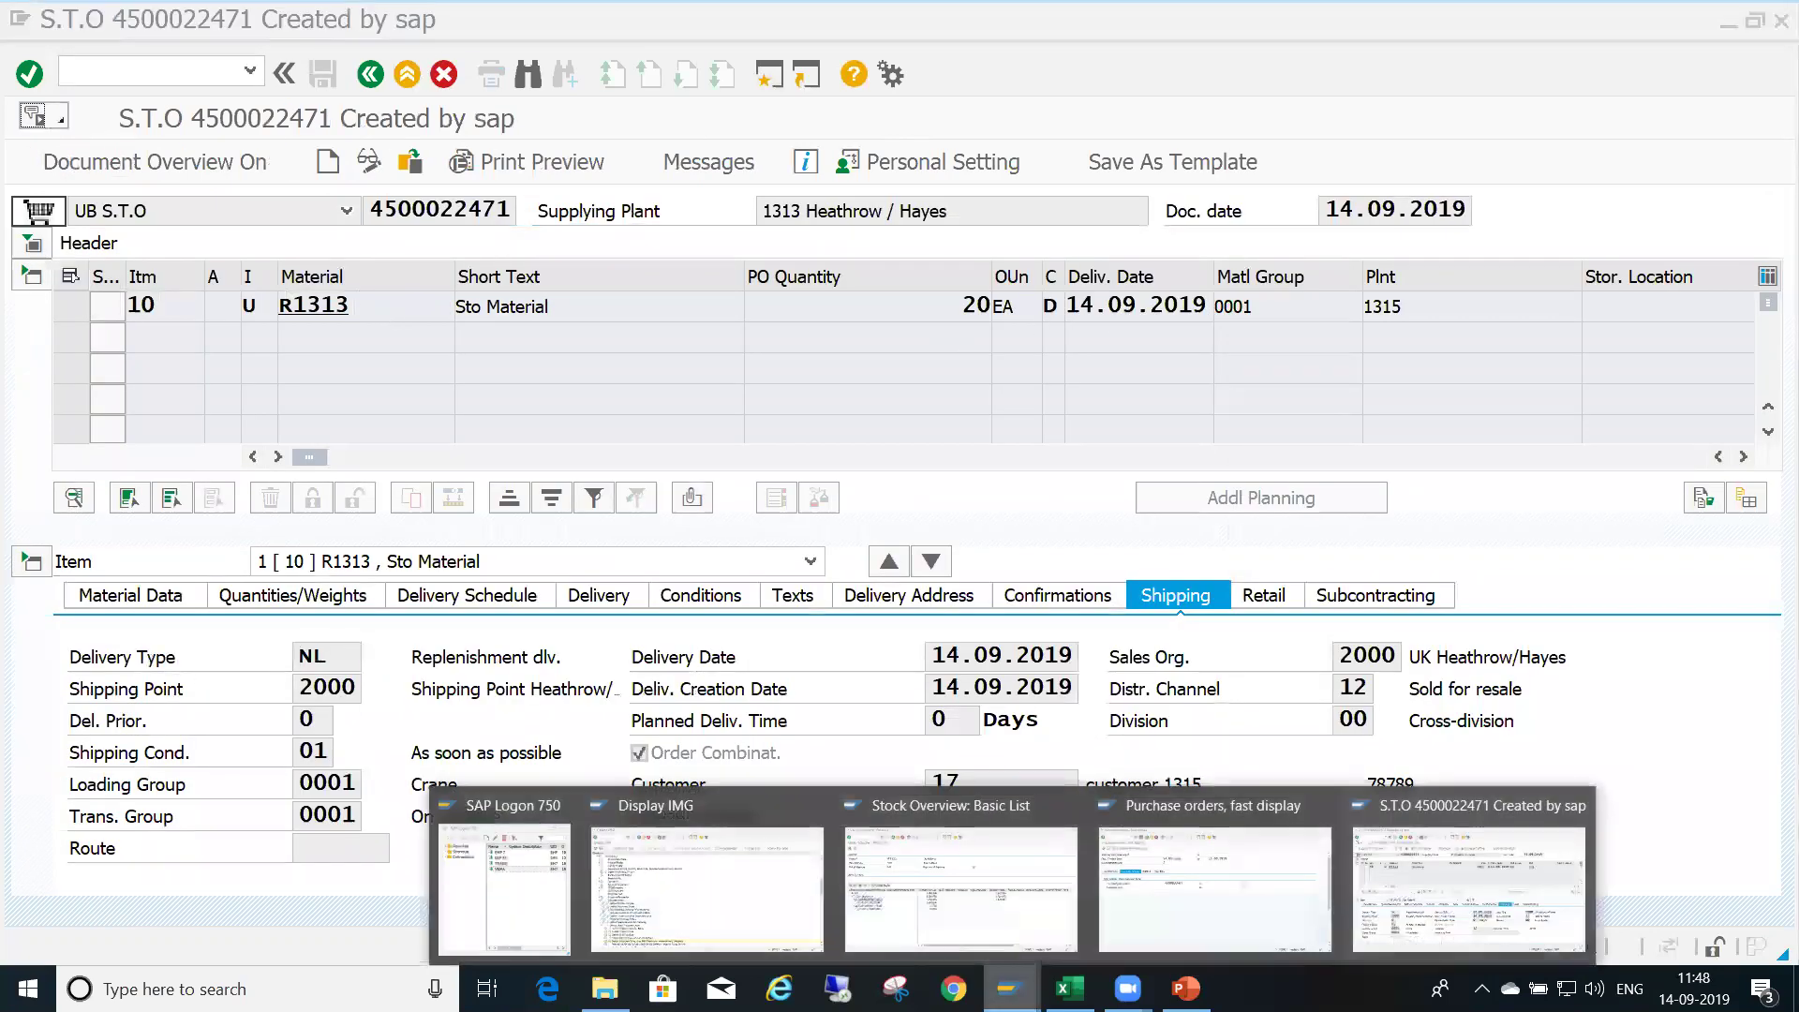
left_click(1206, 902)
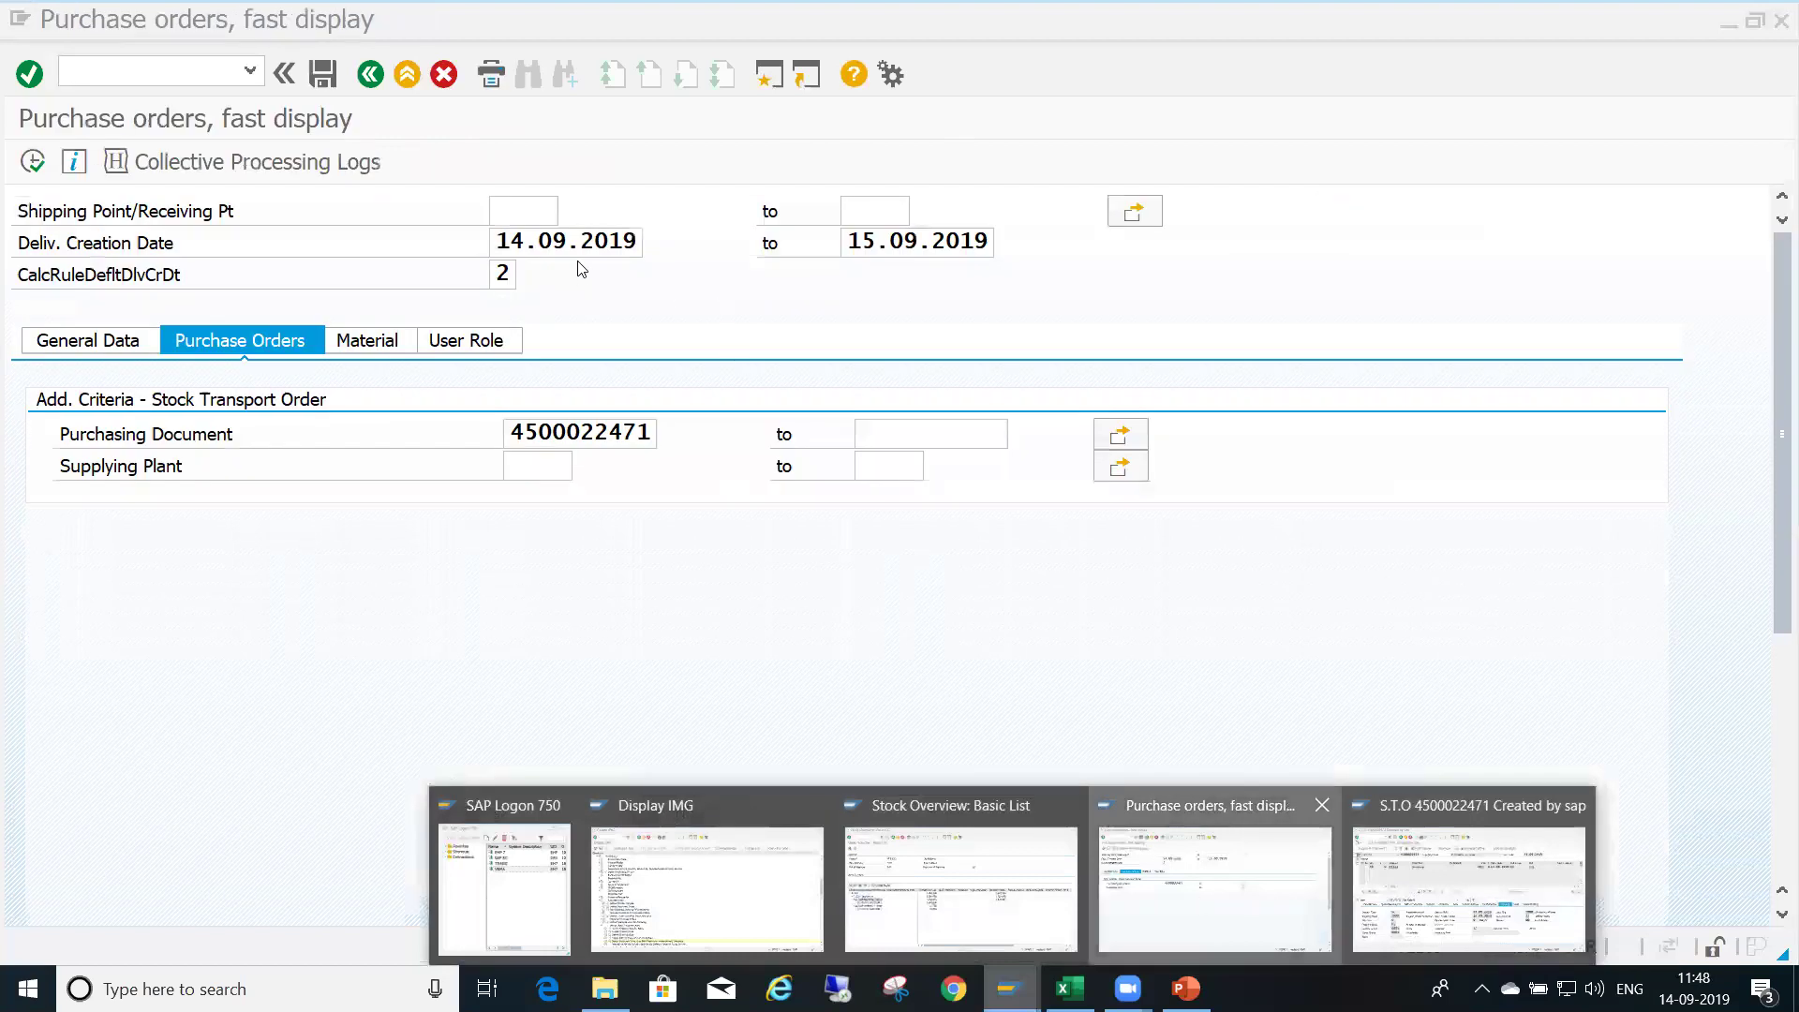
left_click(891, 241)
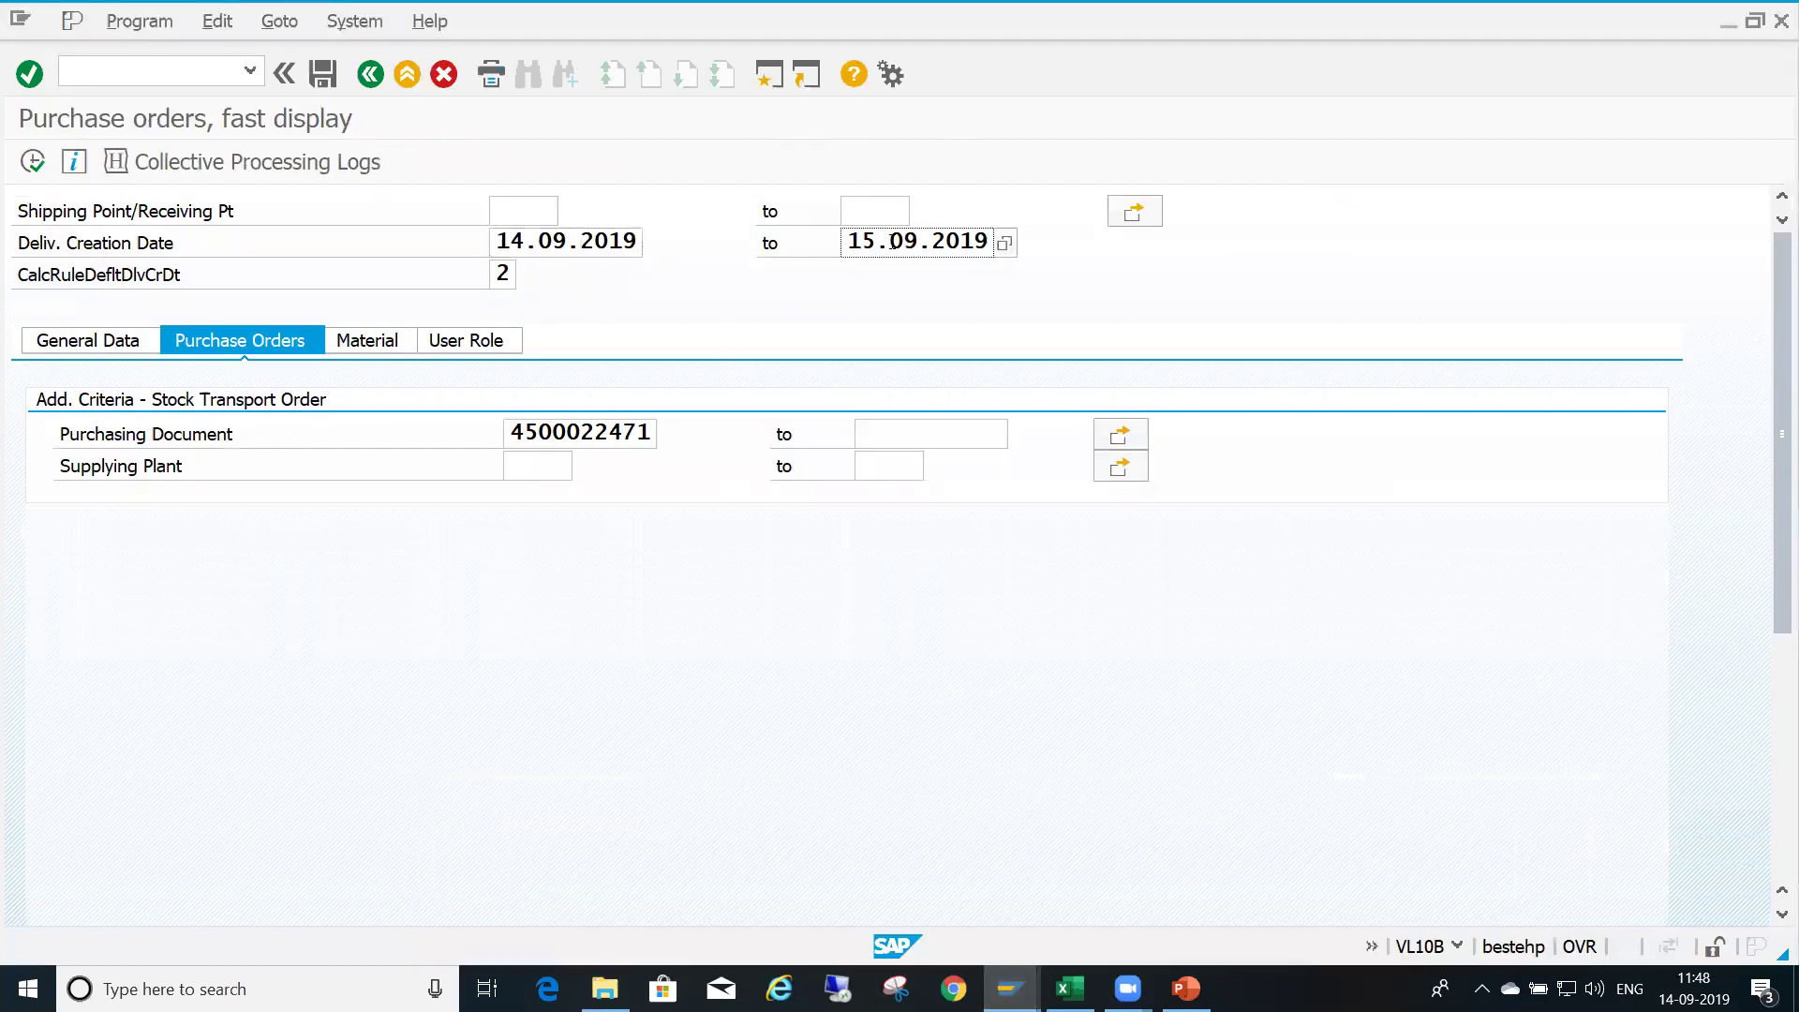
left_click(593, 235)
left_click(901, 235)
left_click(1458, 947)
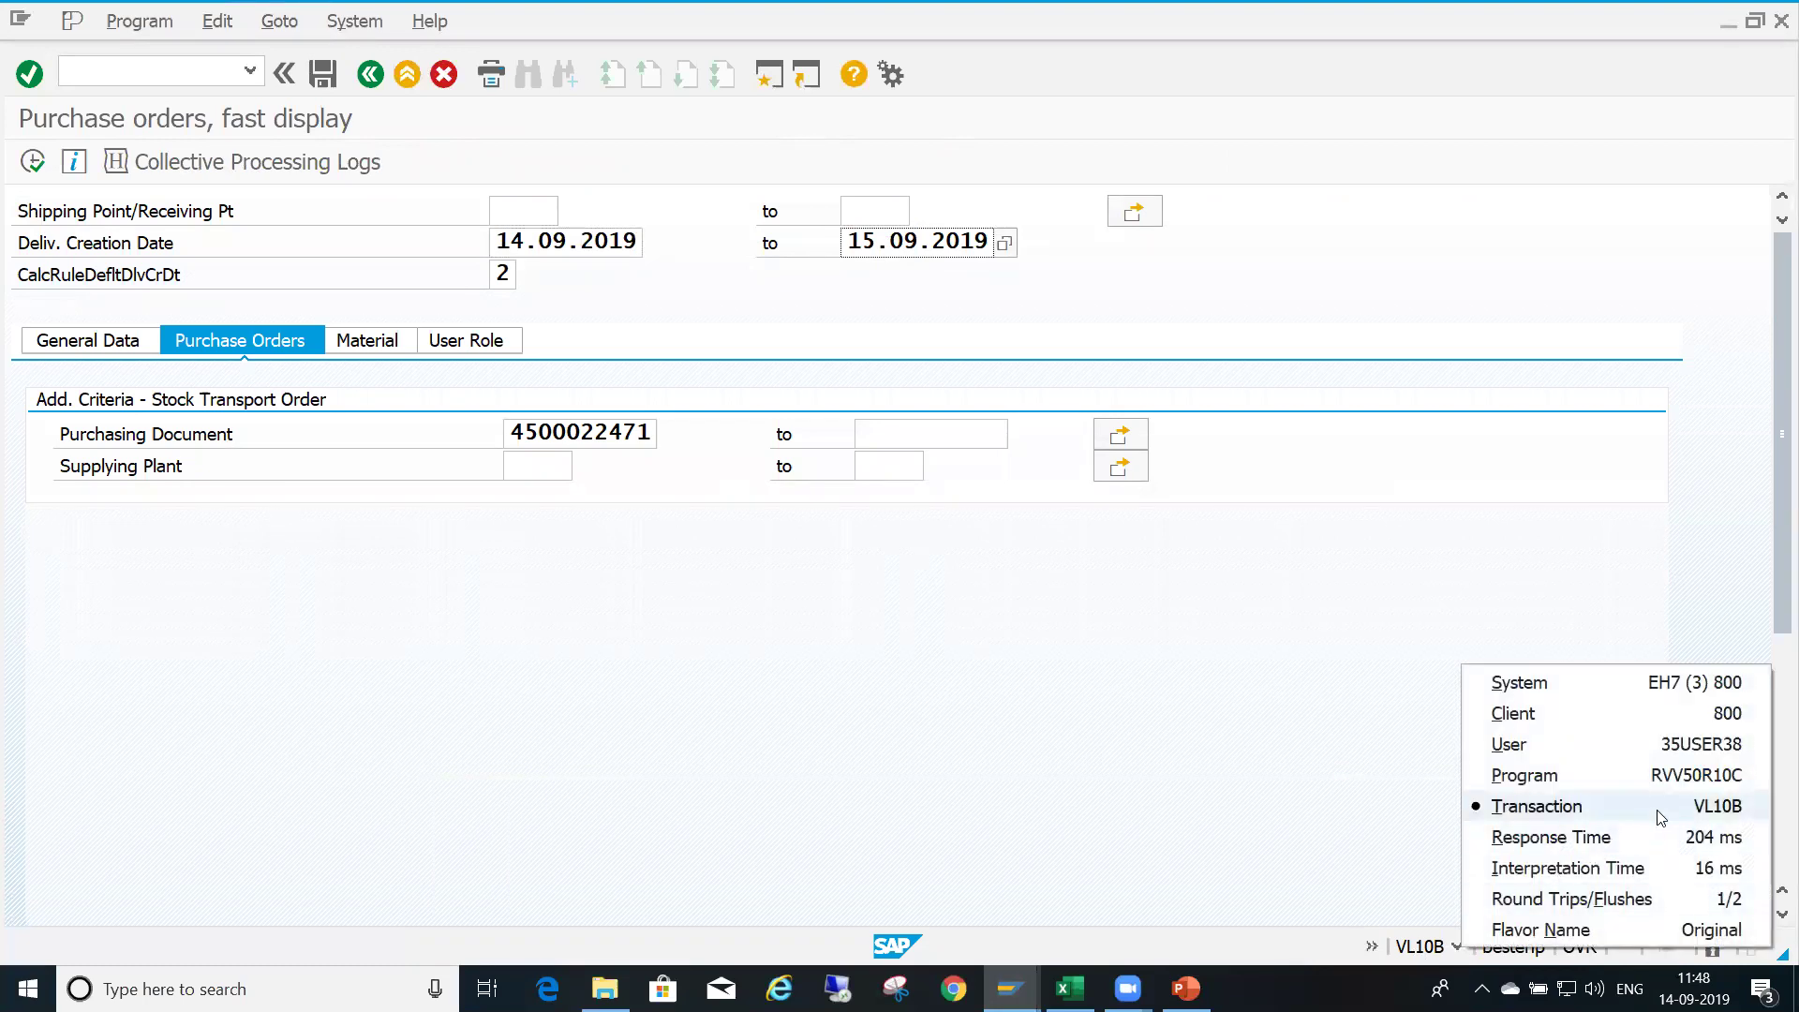
left_click(816, 615)
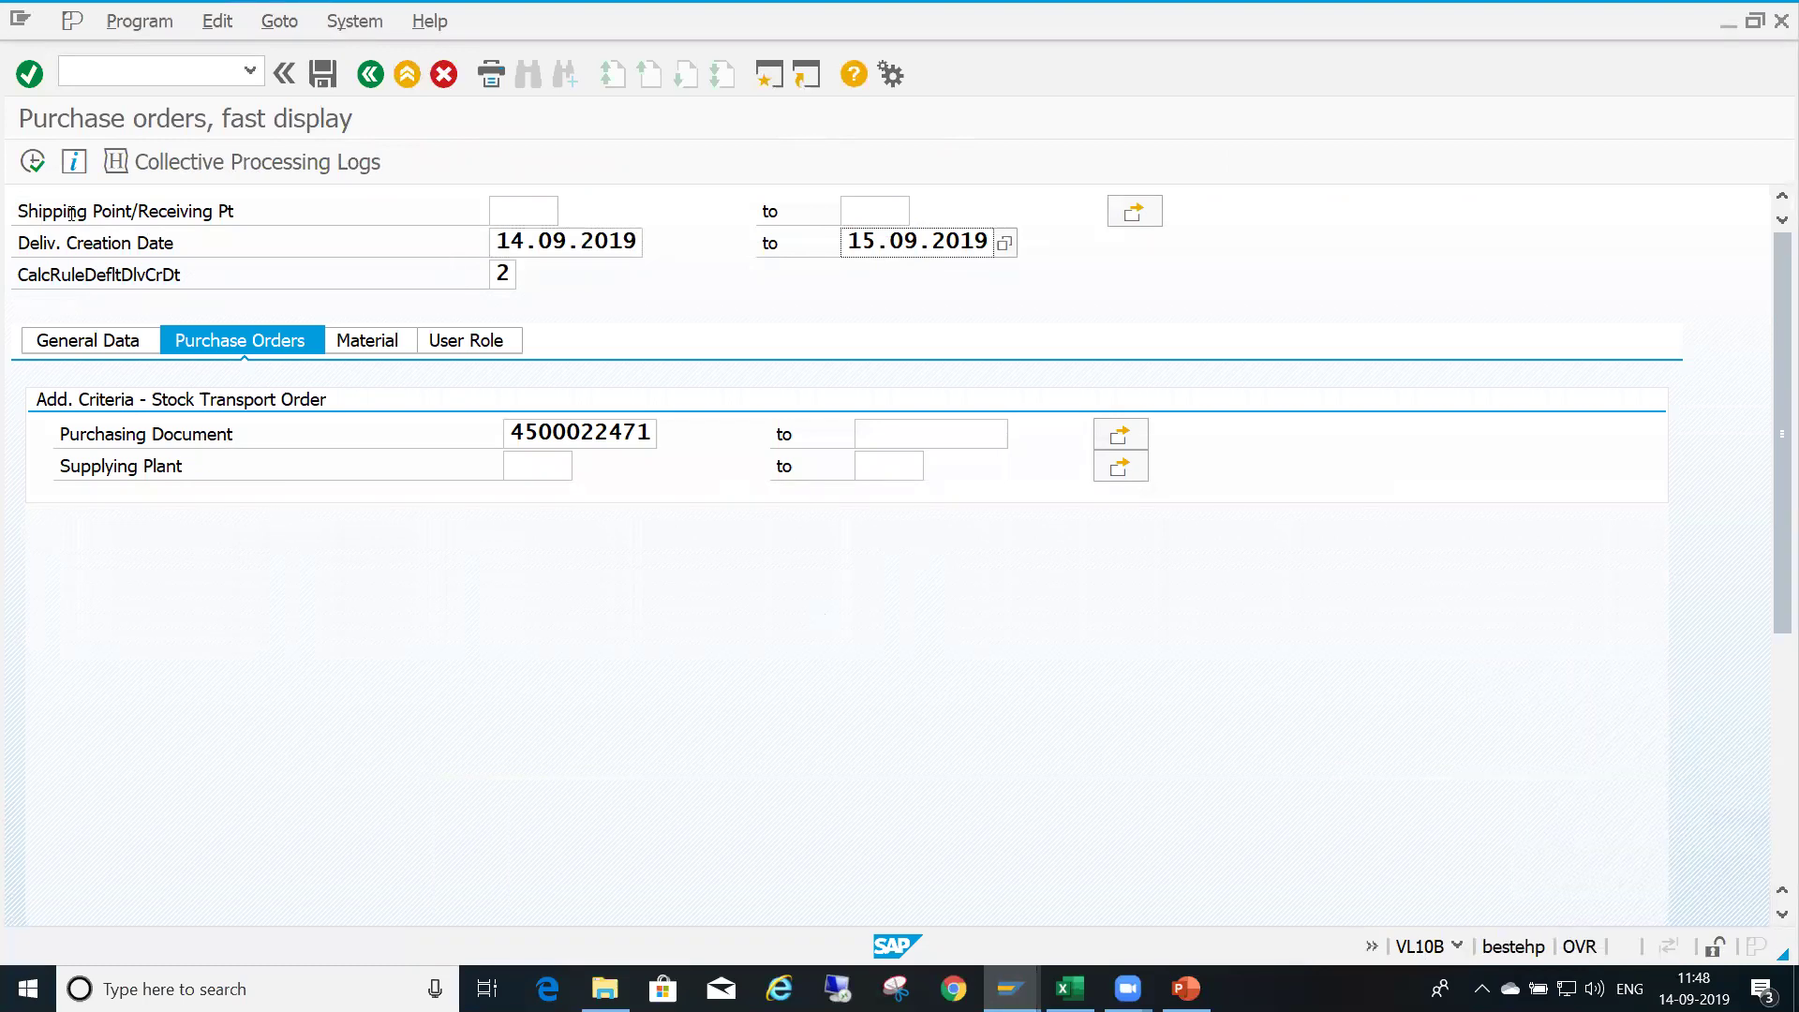
Run the shipping due list for the stock transport order and select the order's line
left_click(34, 162)
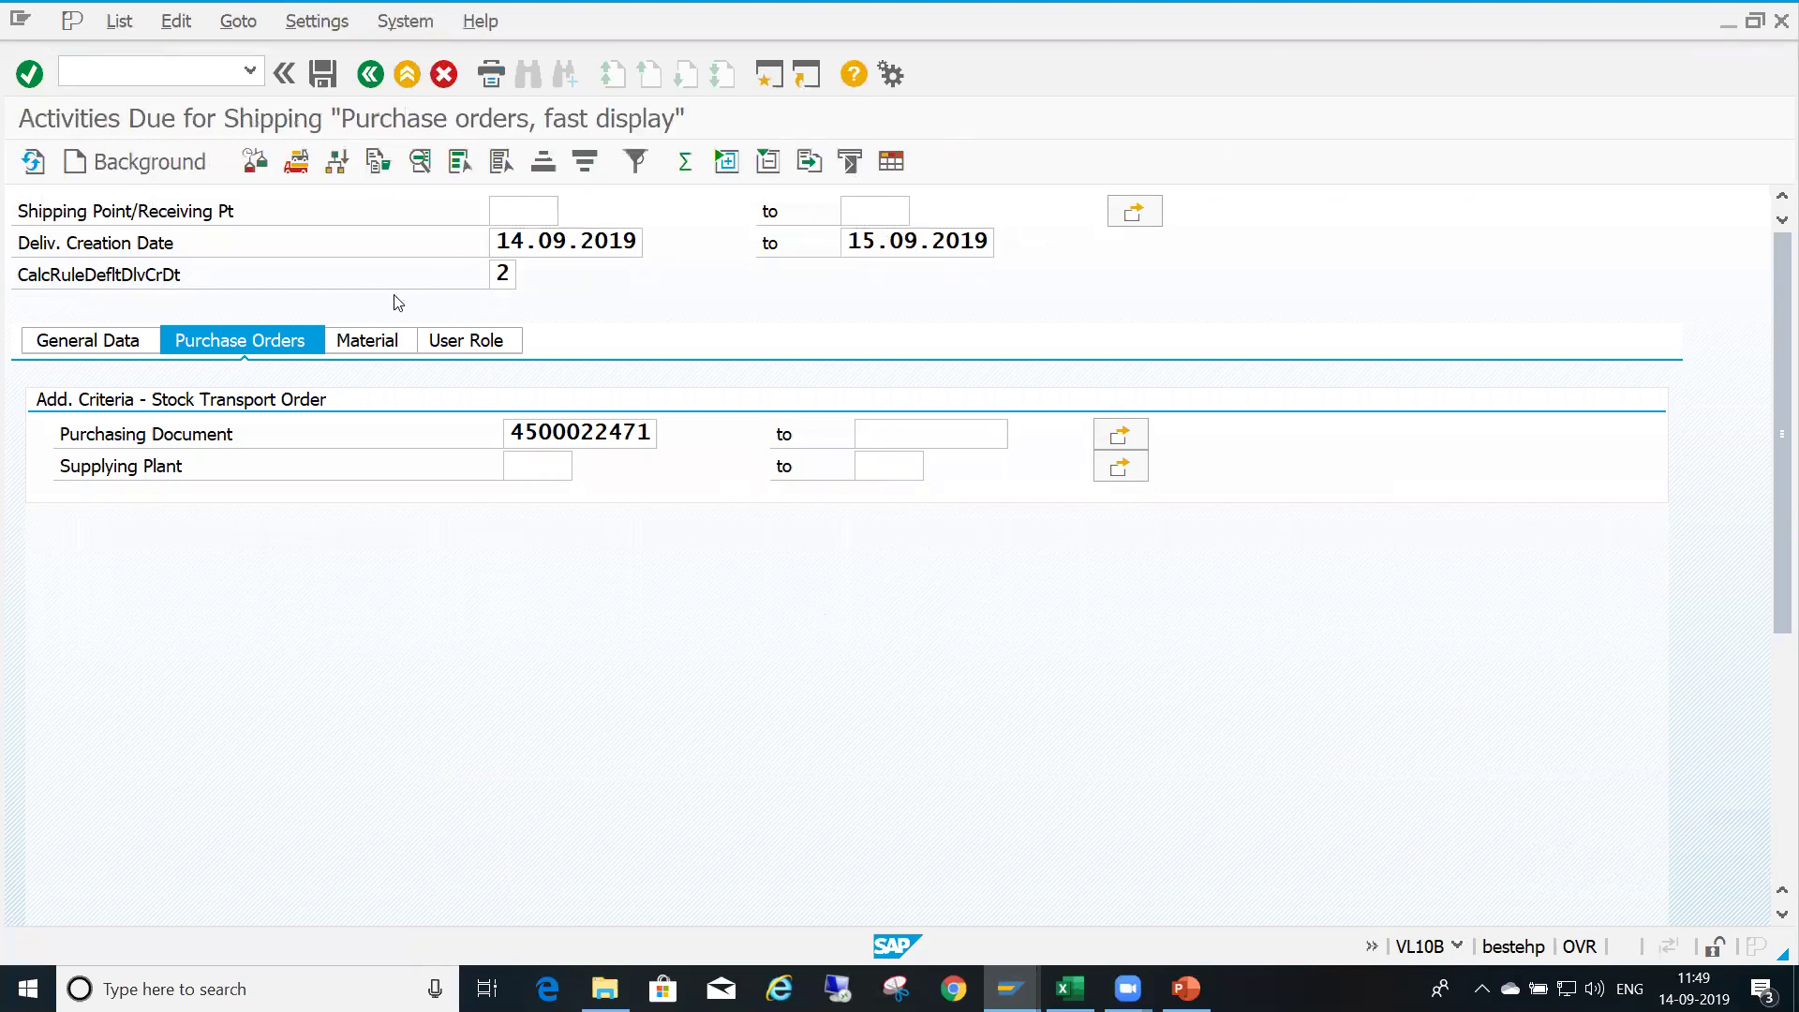
key("F8")
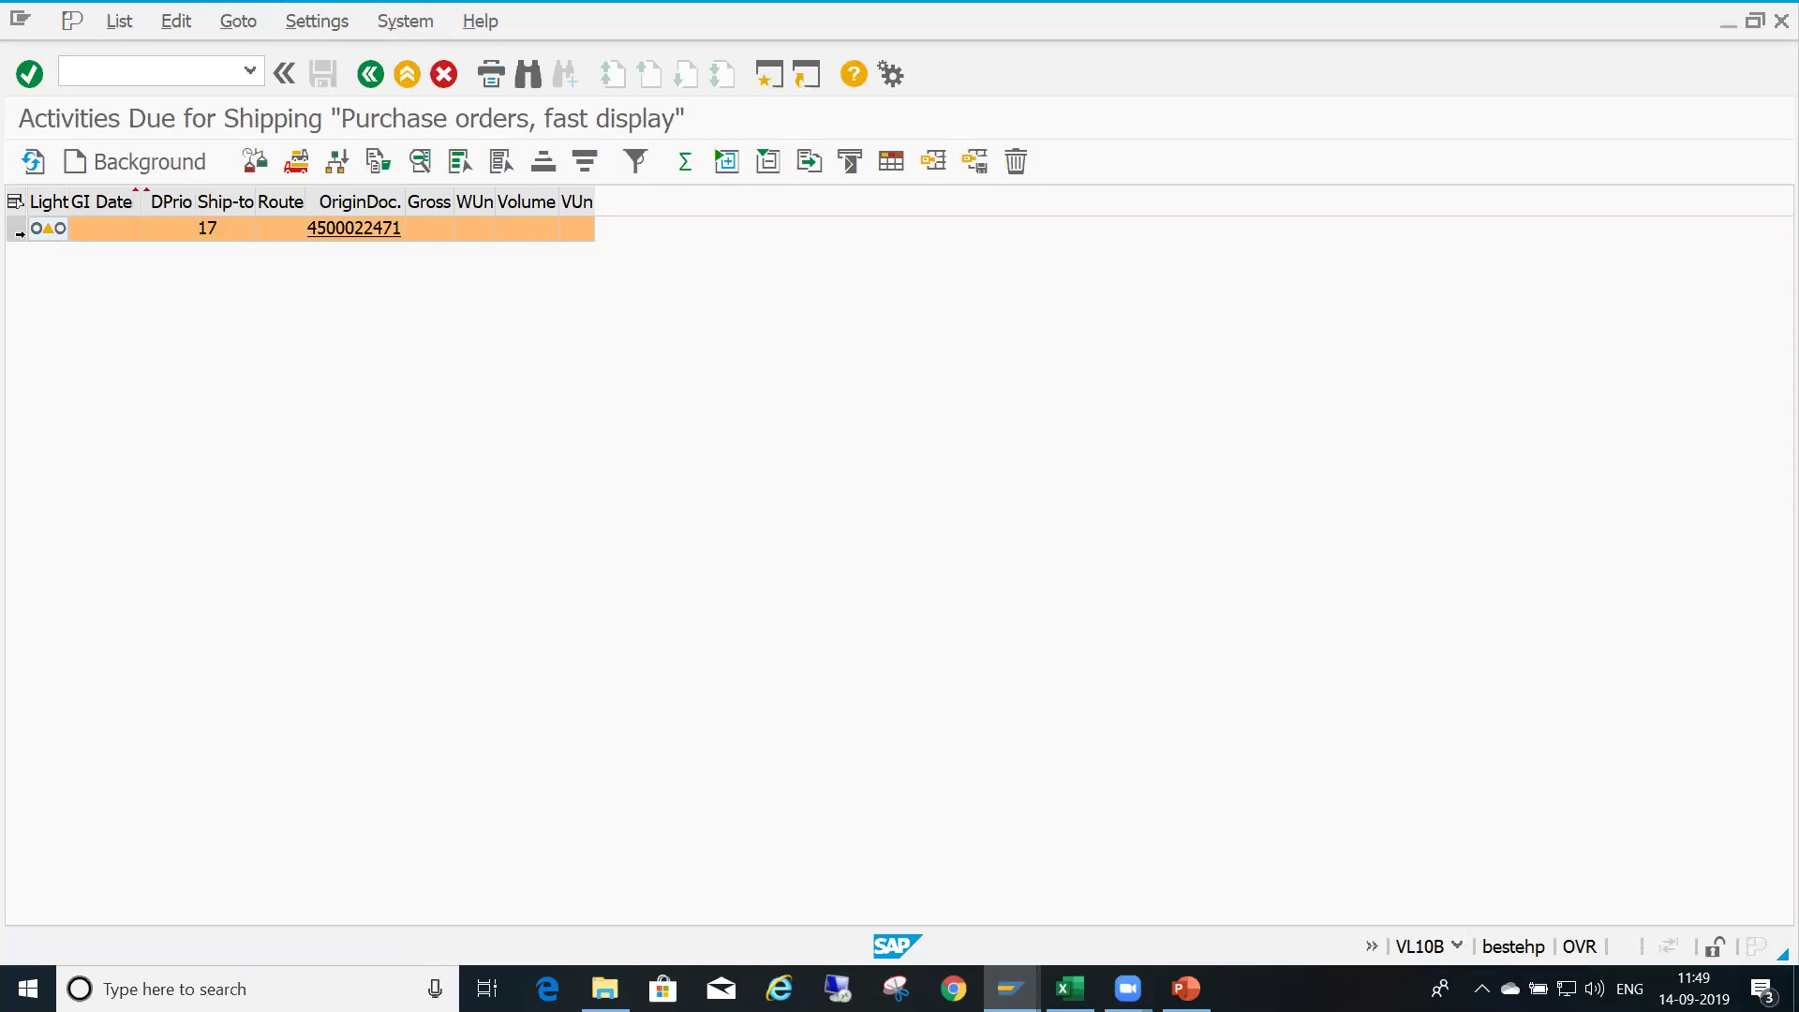
left_click(17, 231)
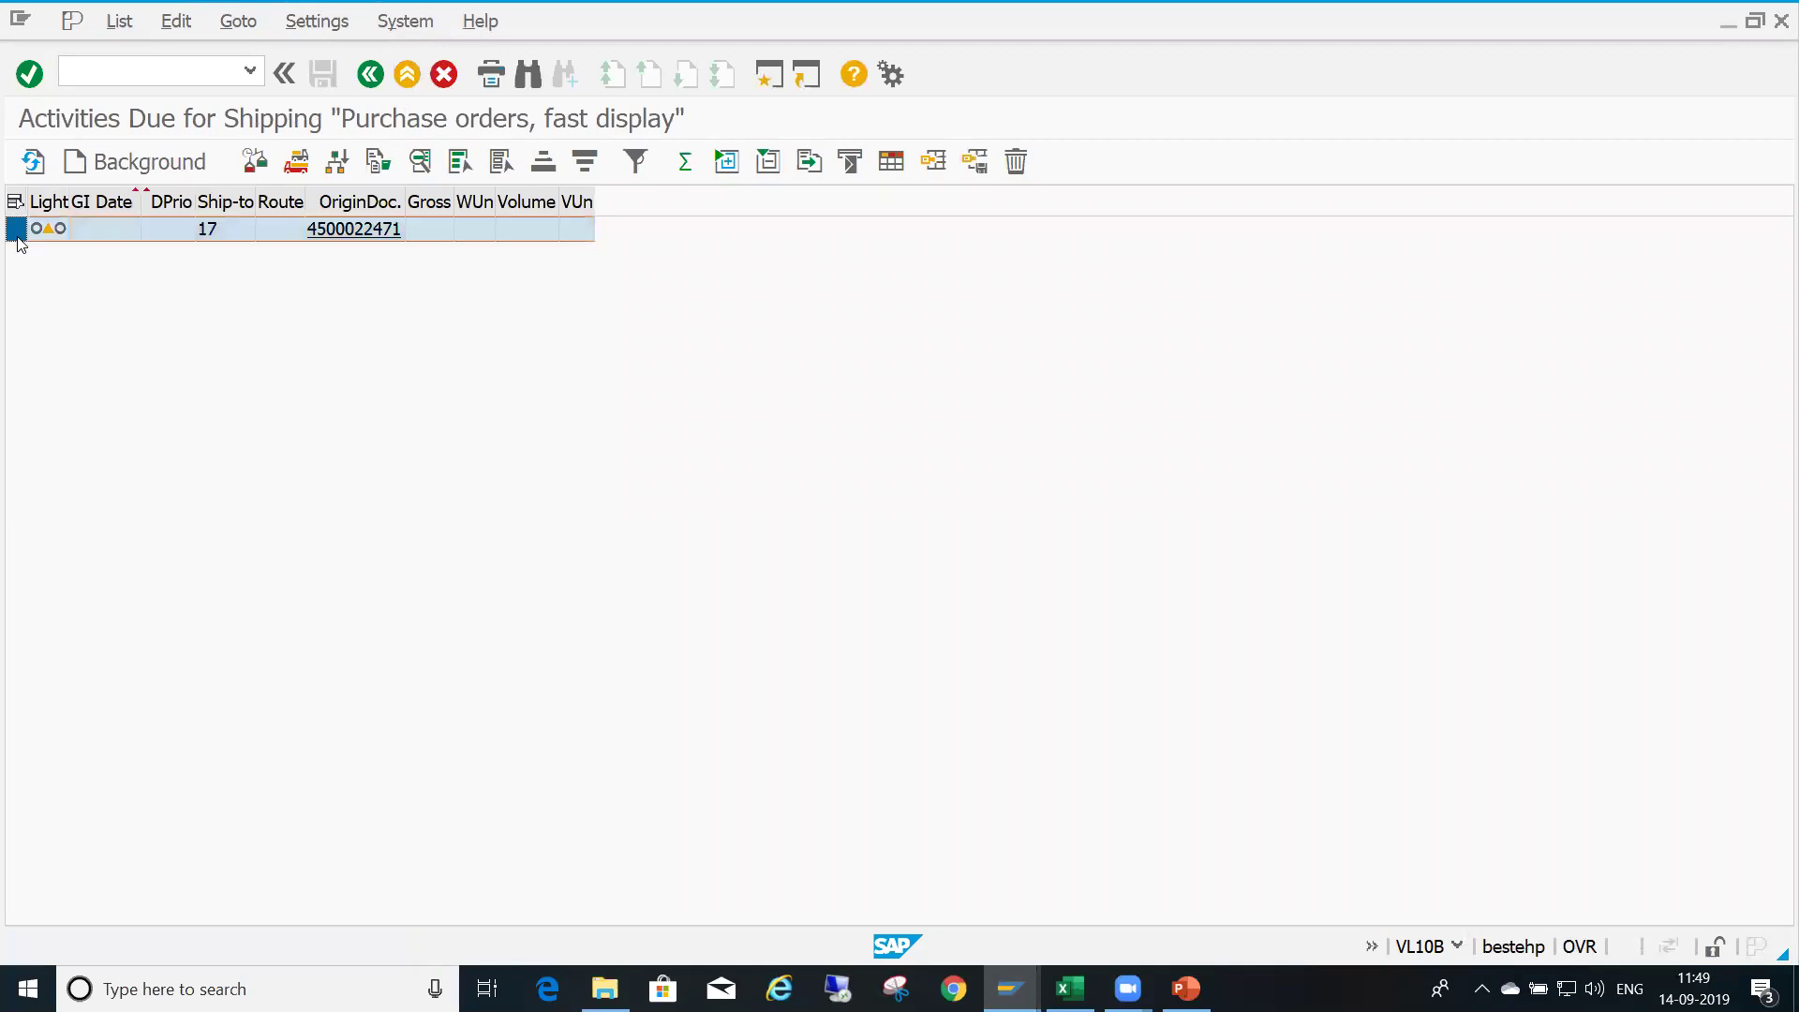
Create the replenishment delivery for the selected order line in background processing and display the created delivery document in the list
left_click(176, 165)
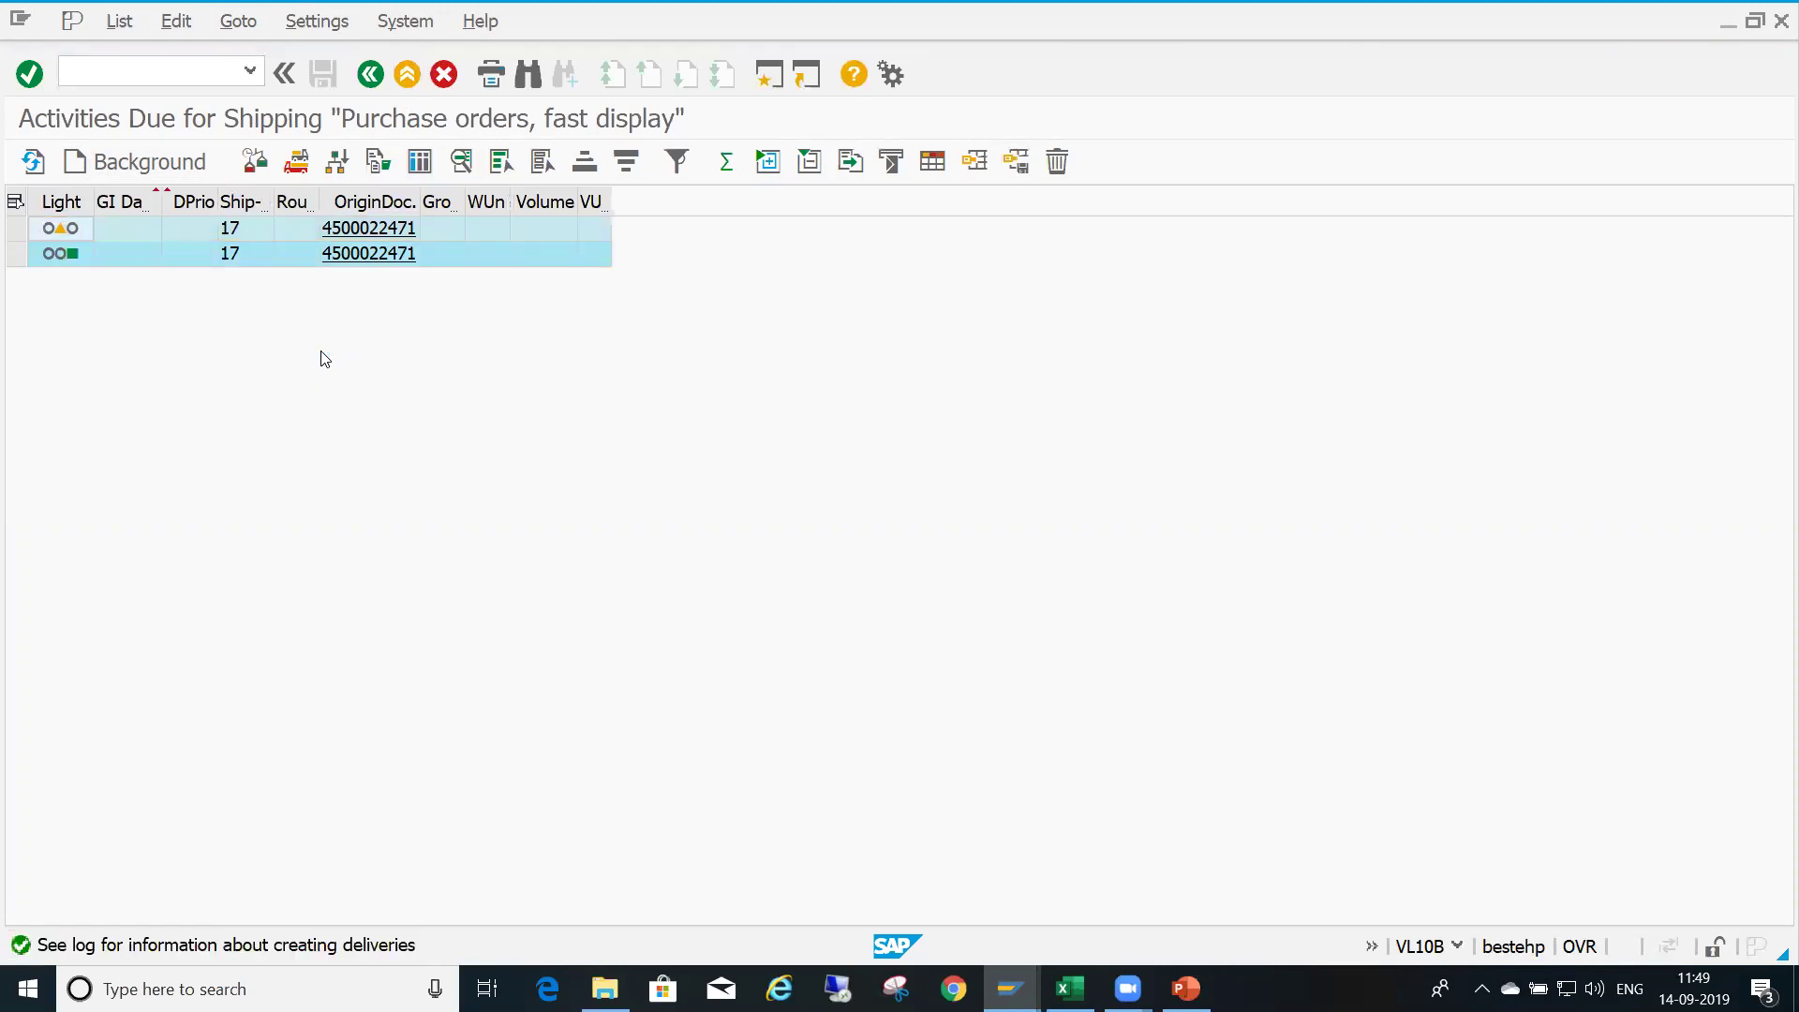
left_click(296, 165)
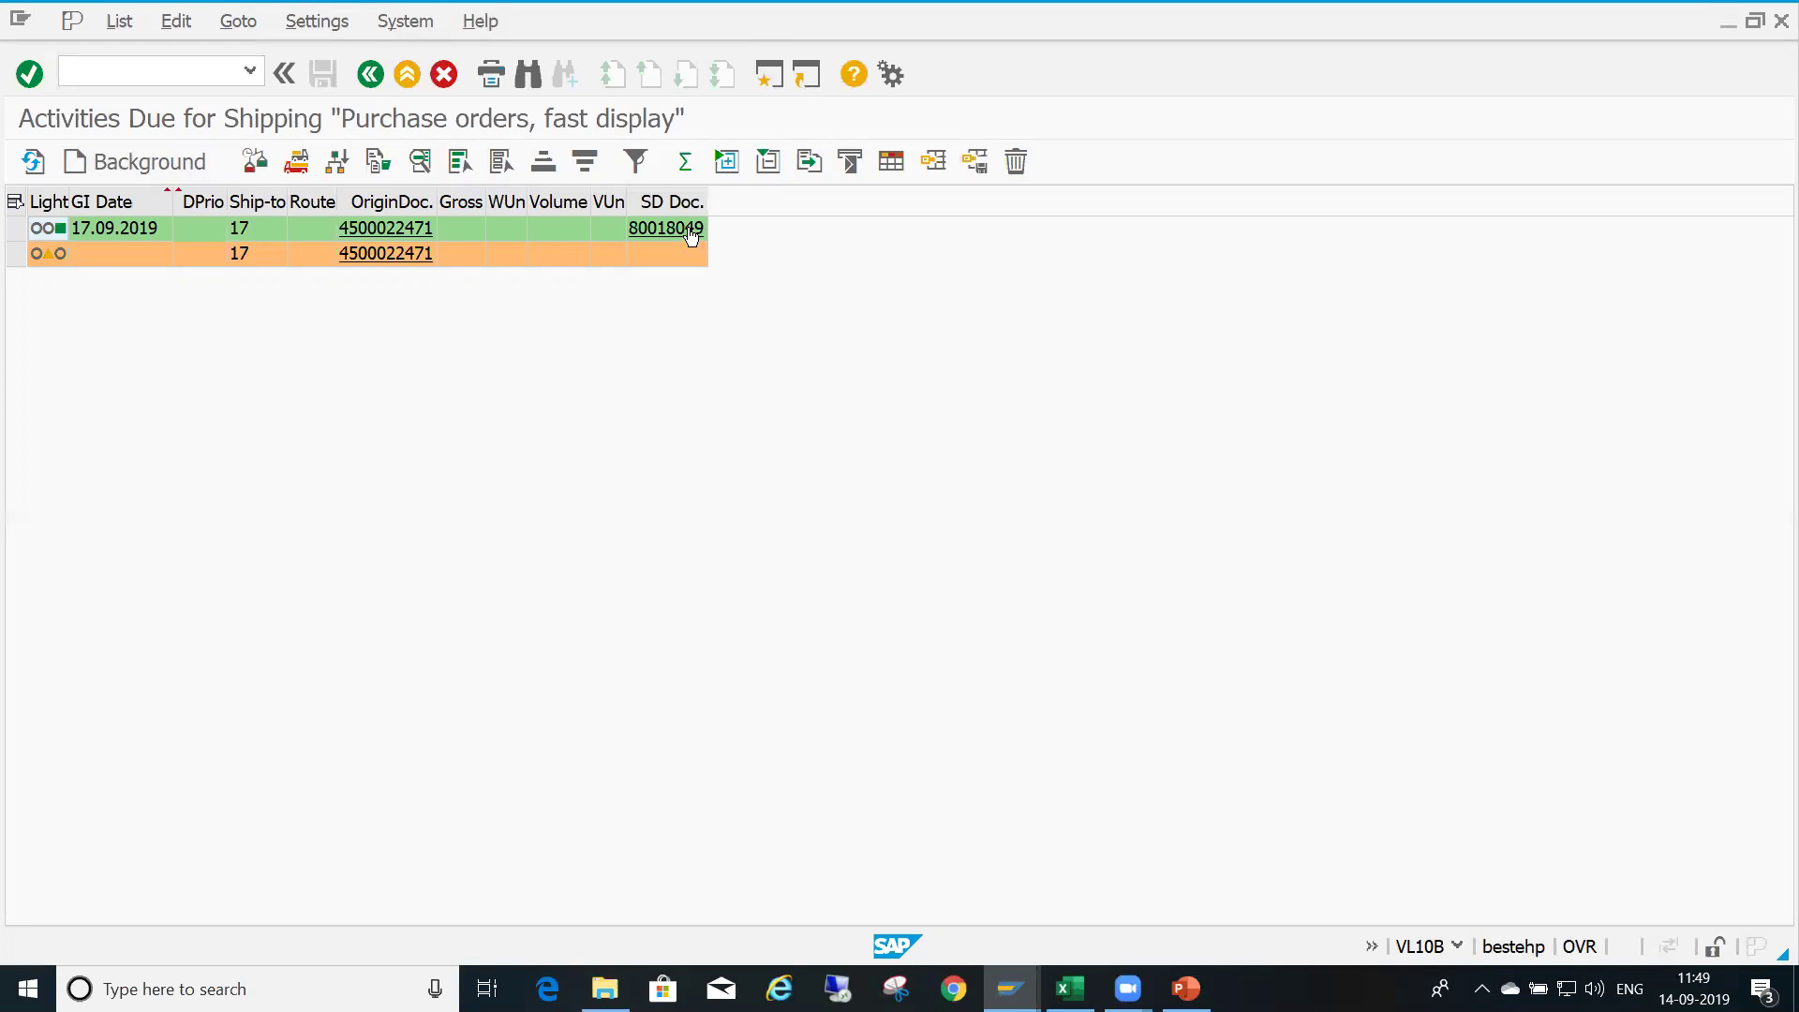
Open the new replenishment delivery for change with VL02N in a new session, comparing its number with the VL10B list
left_click(766, 83)
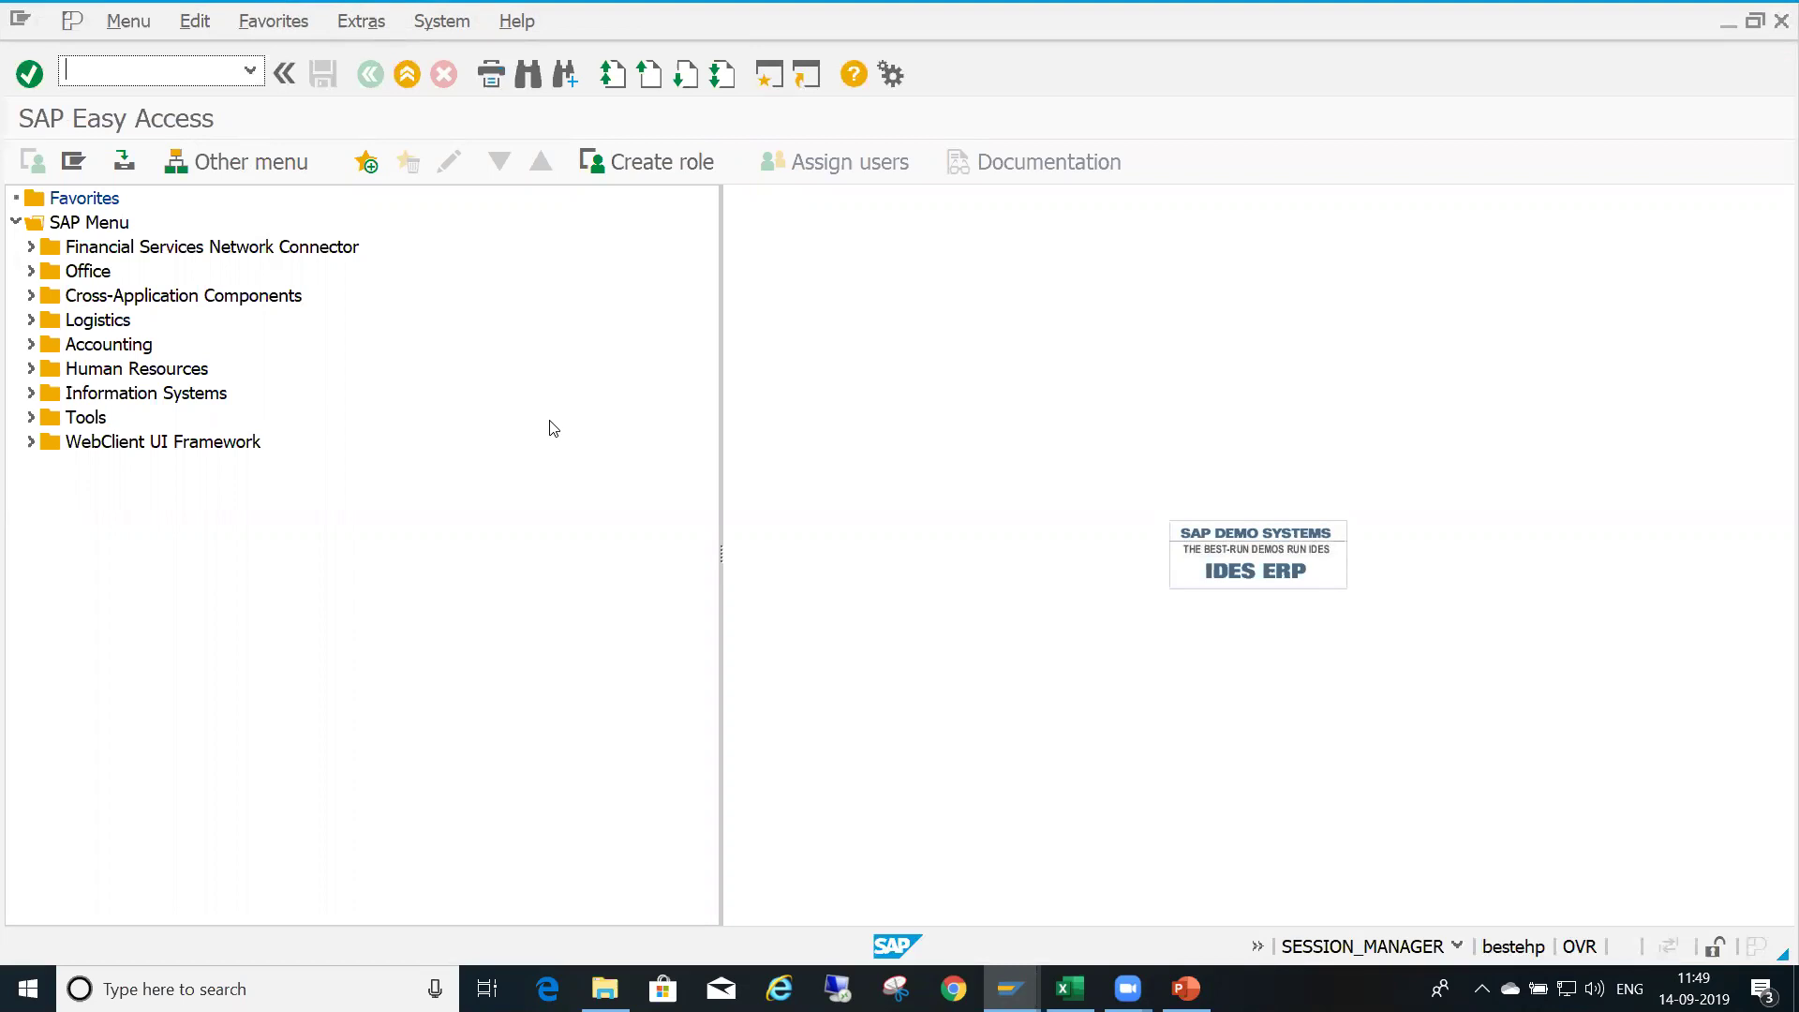
type("vl02n")
key("Return")
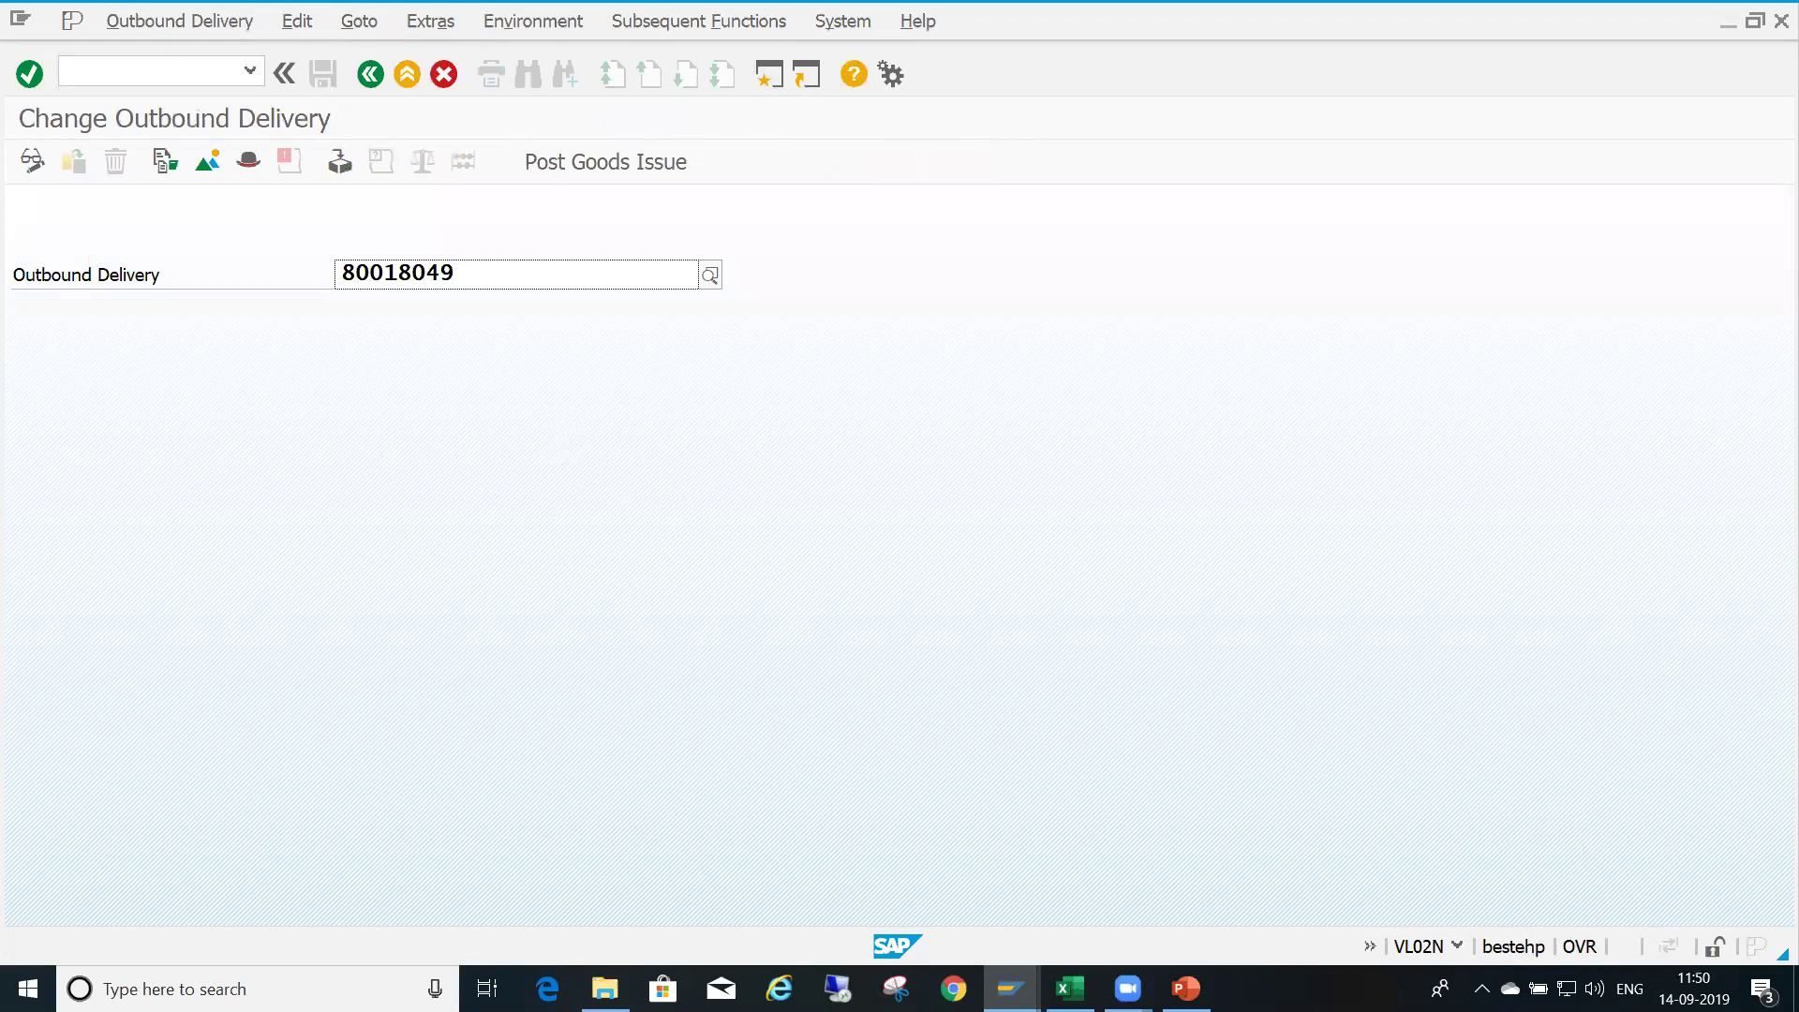
mouse_move(1010, 980)
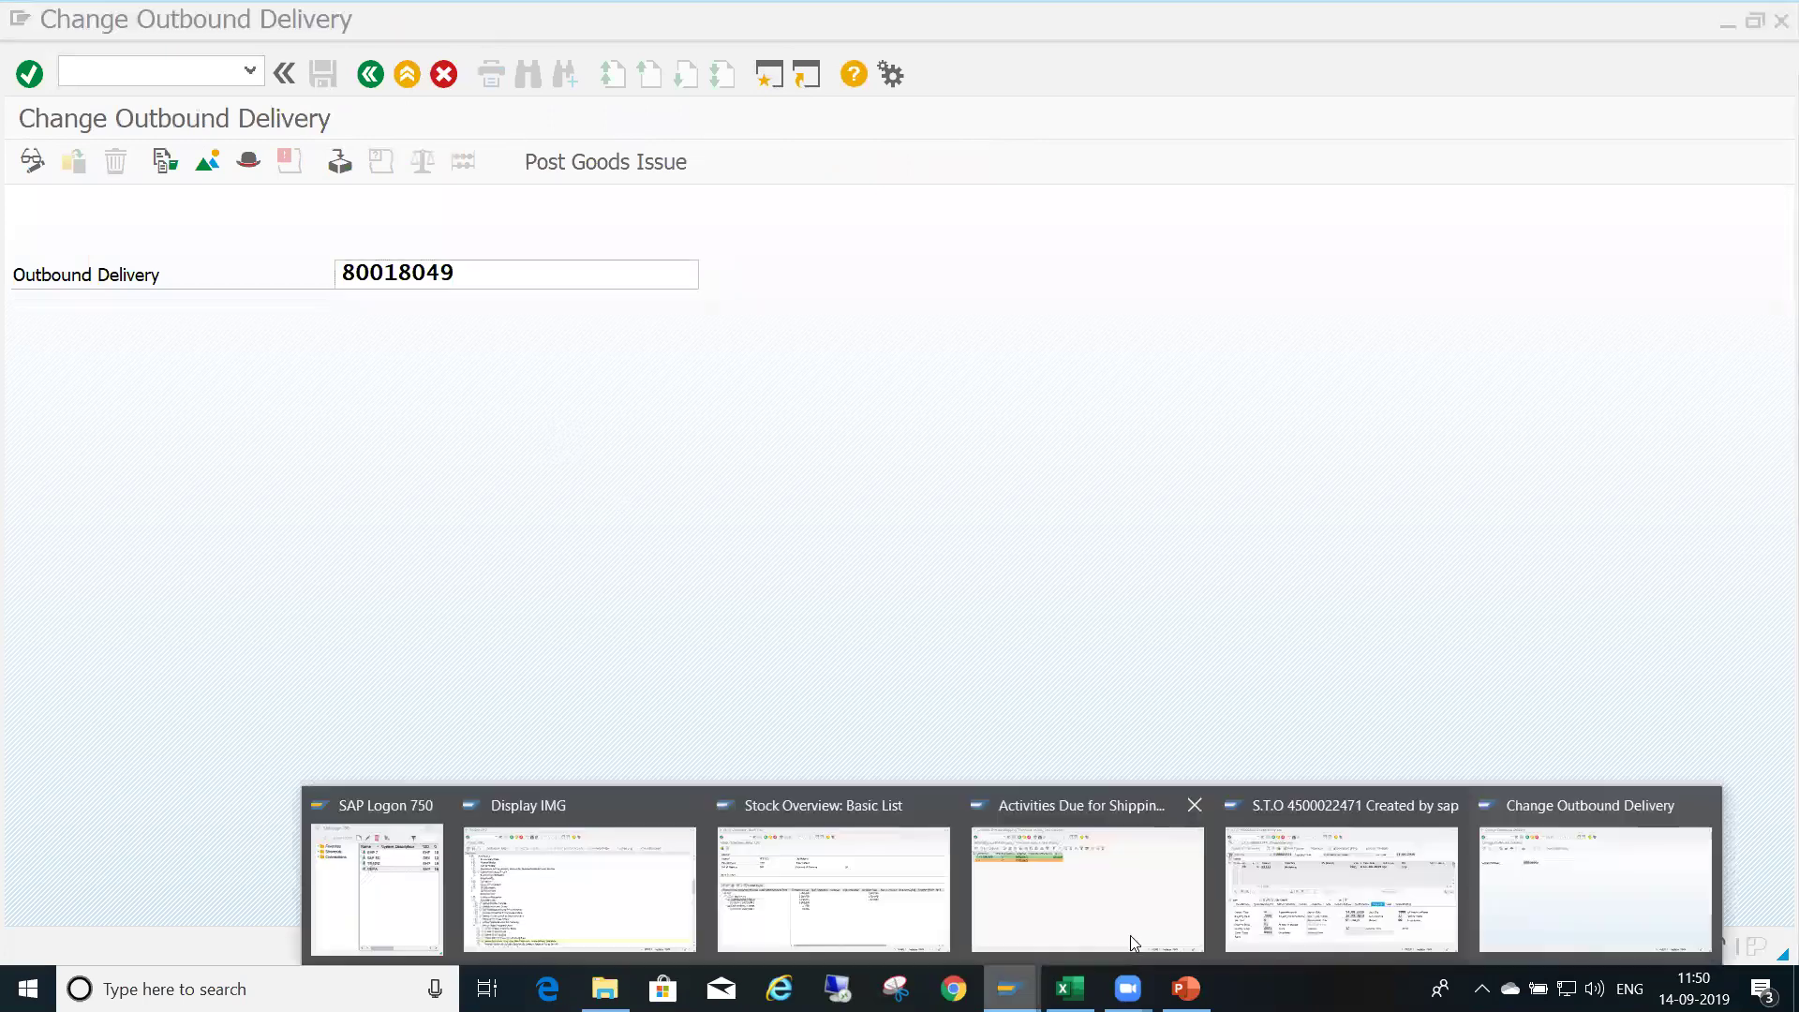
left_click(1141, 891)
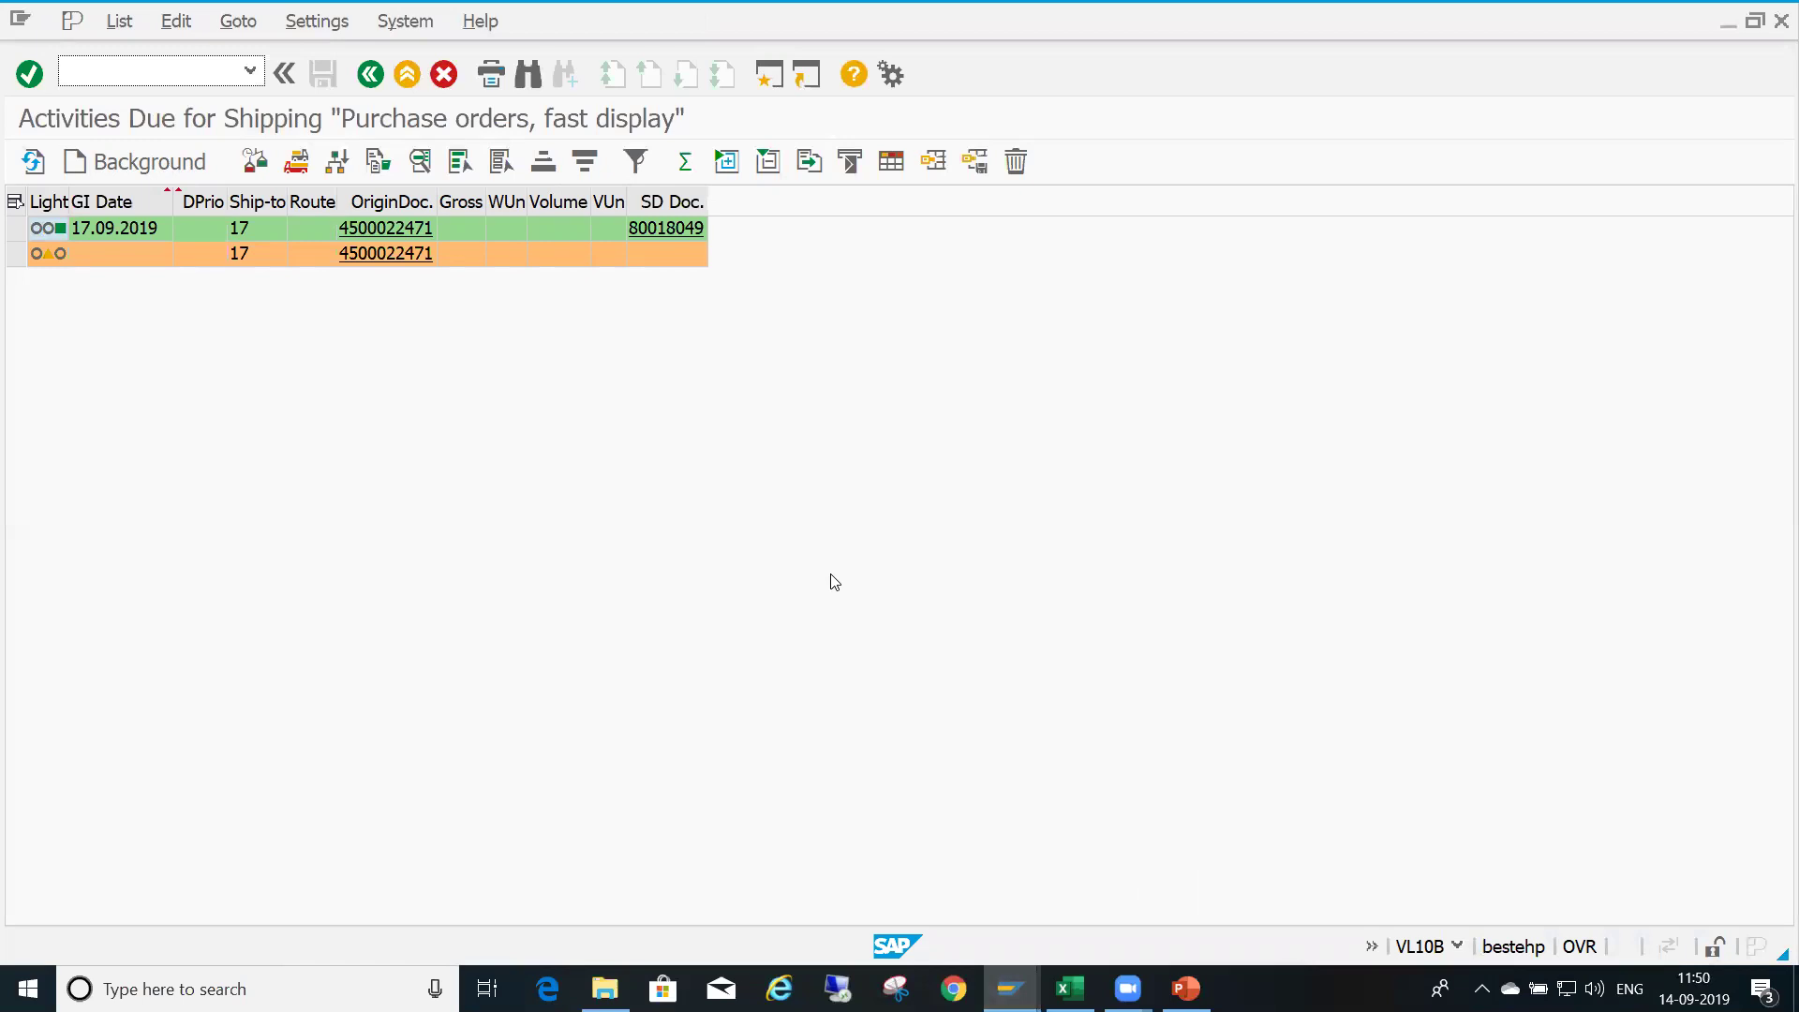
key("alt+Tab")
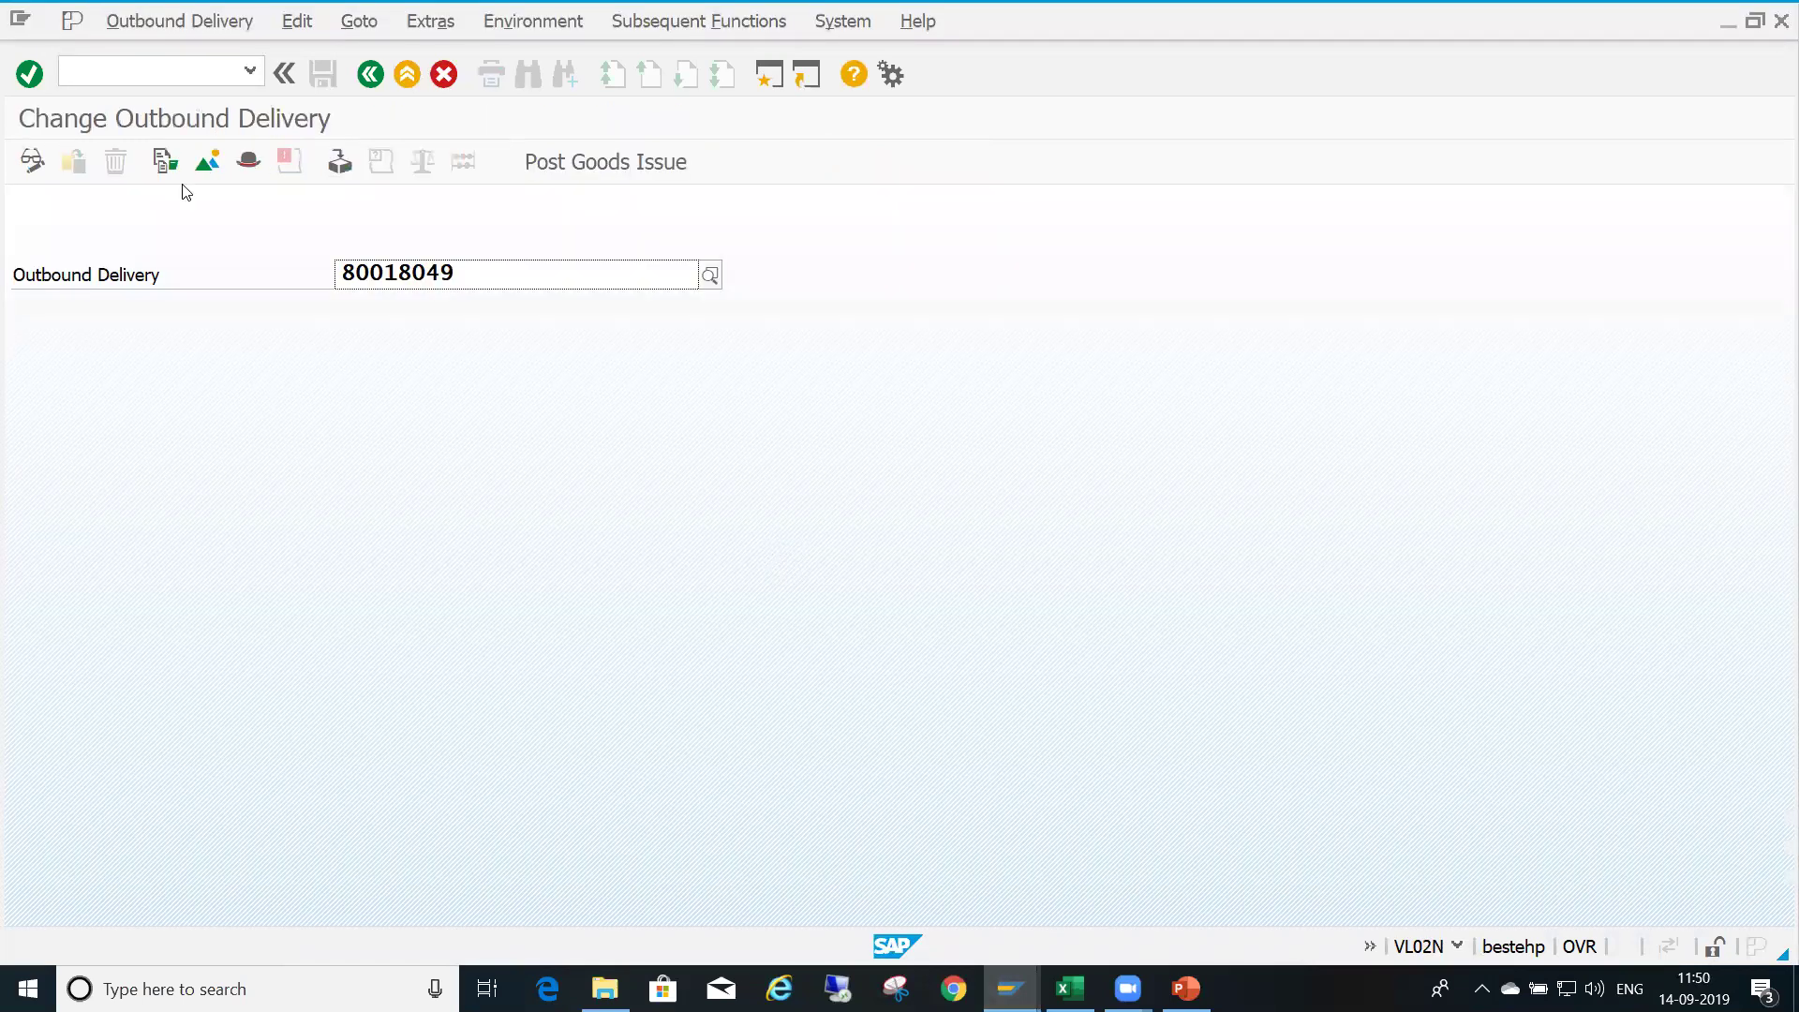
key("Return")
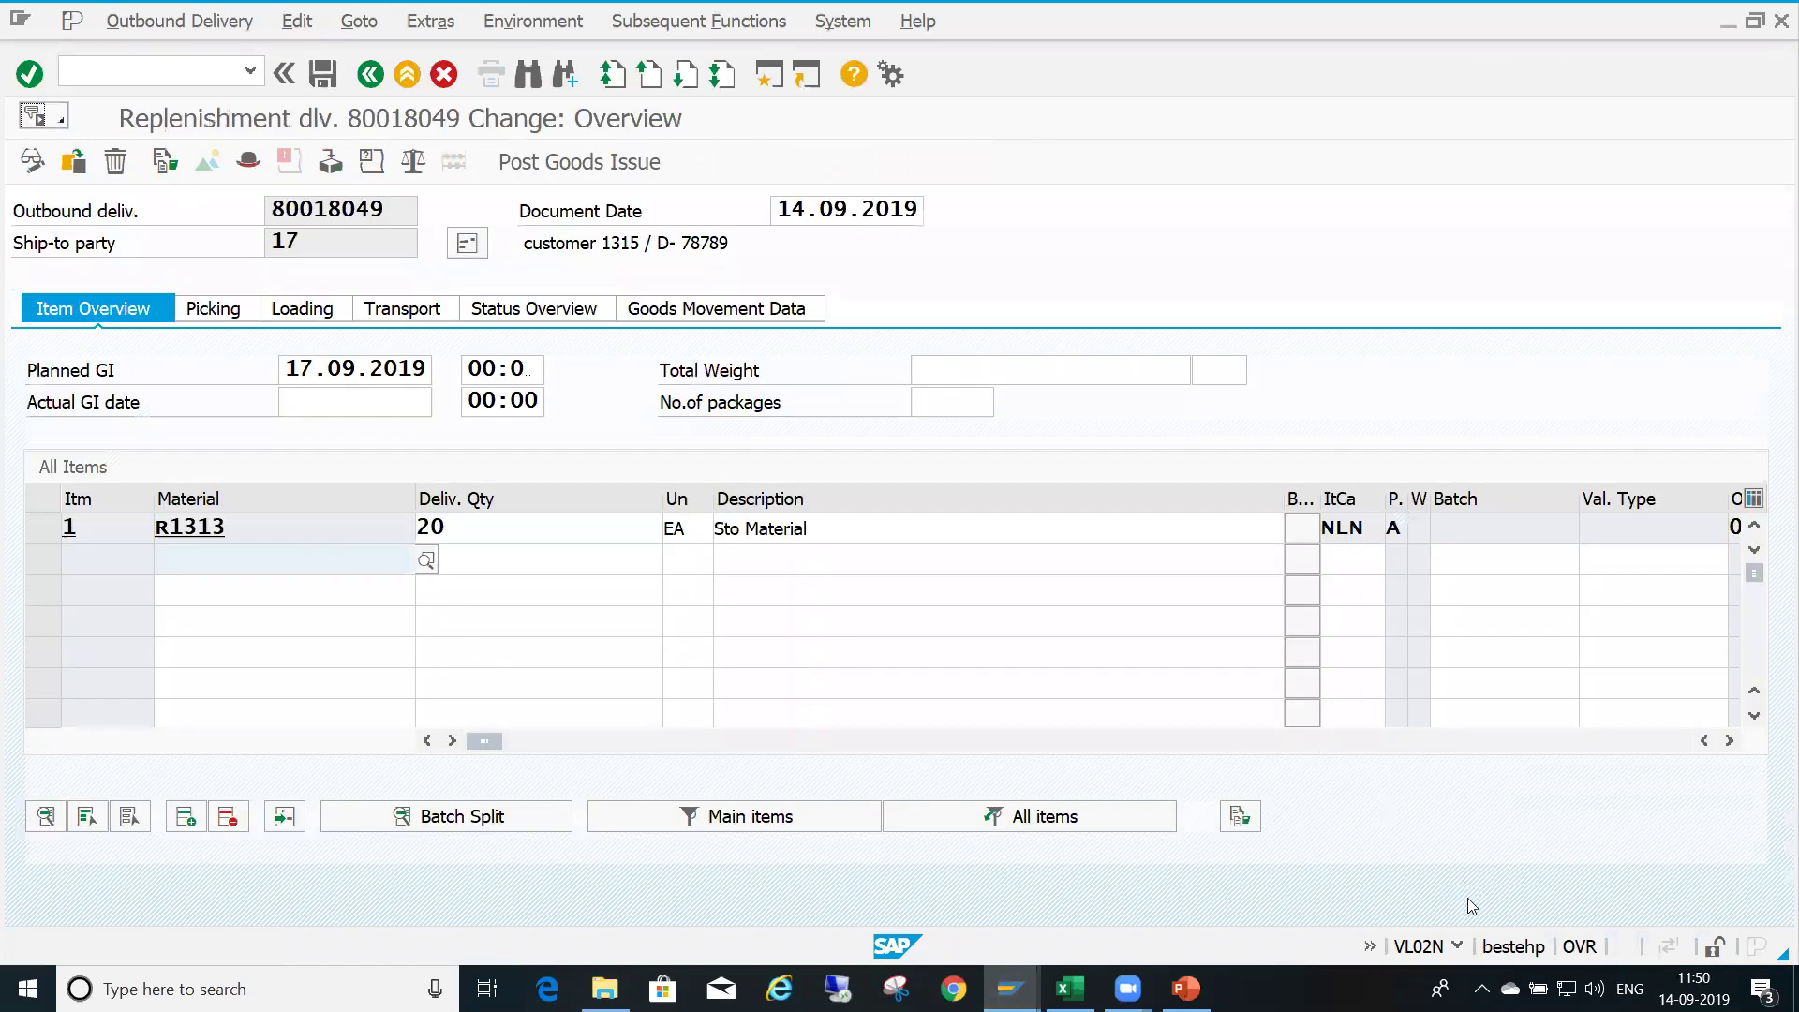
left_click(1463, 945)
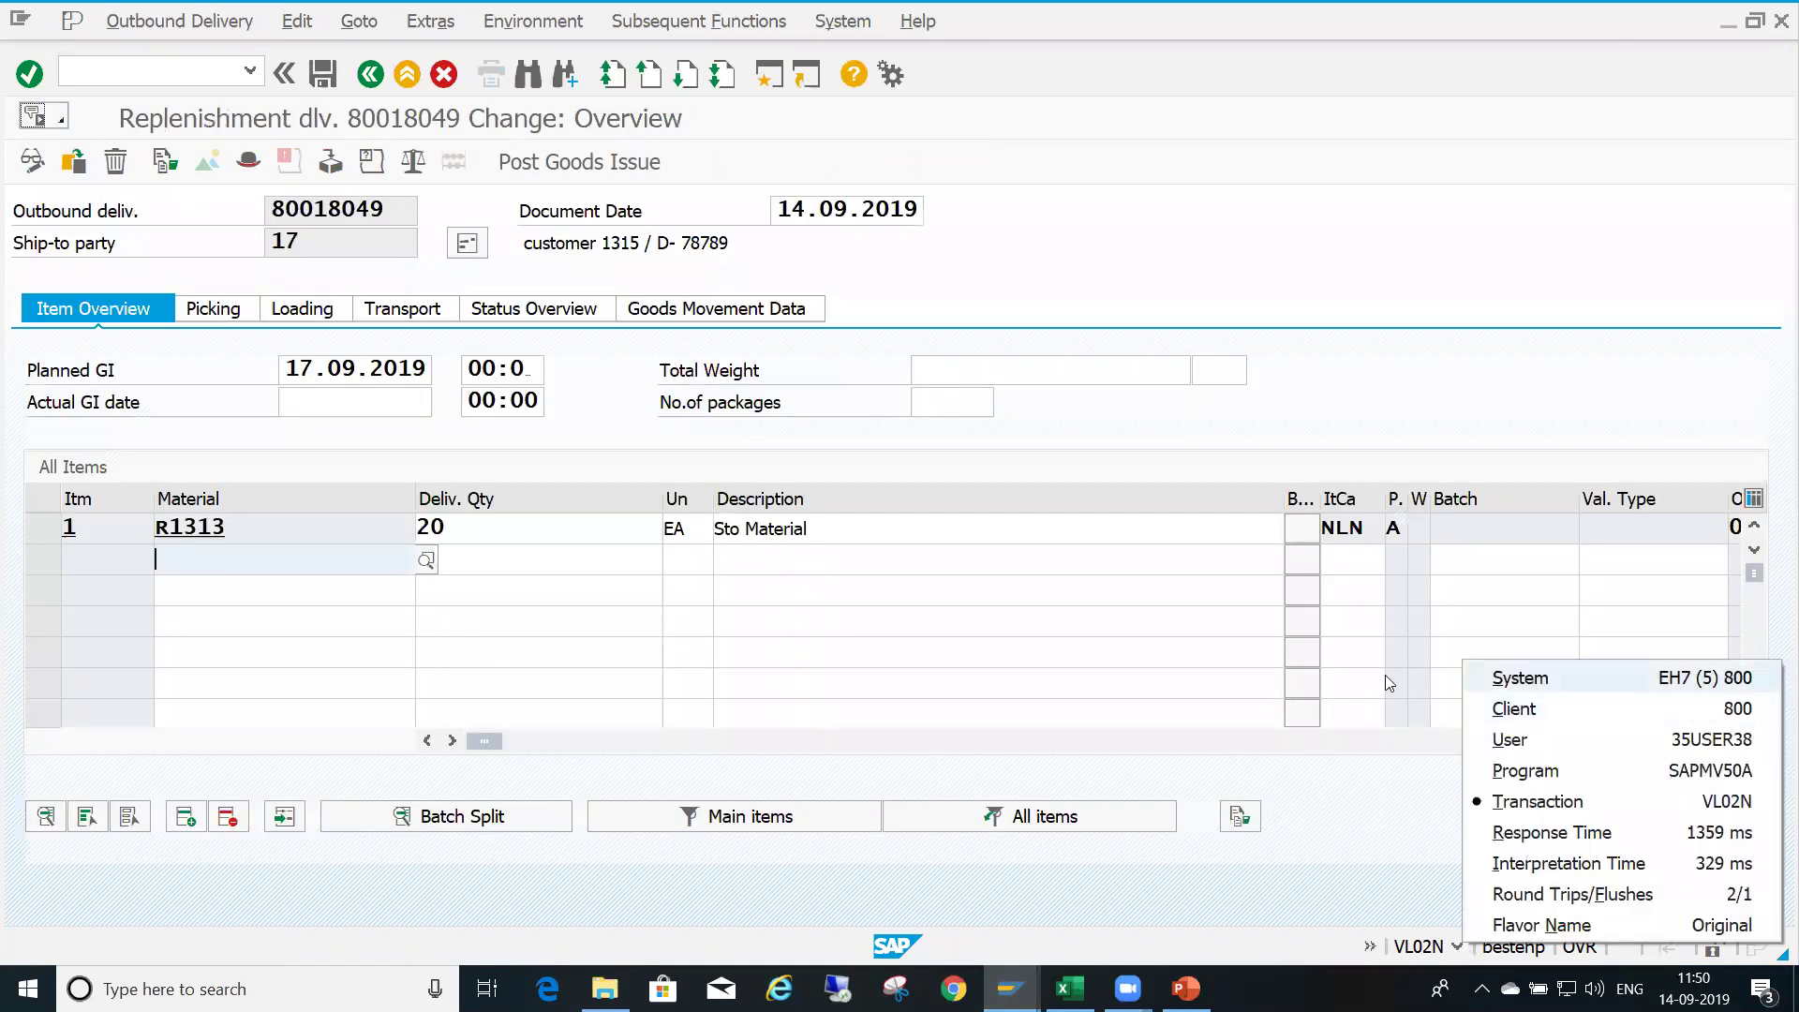
Set the picked quantity of delivery item 1, material R1313, to 20 and check the overall picking status
left_click(49, 527)
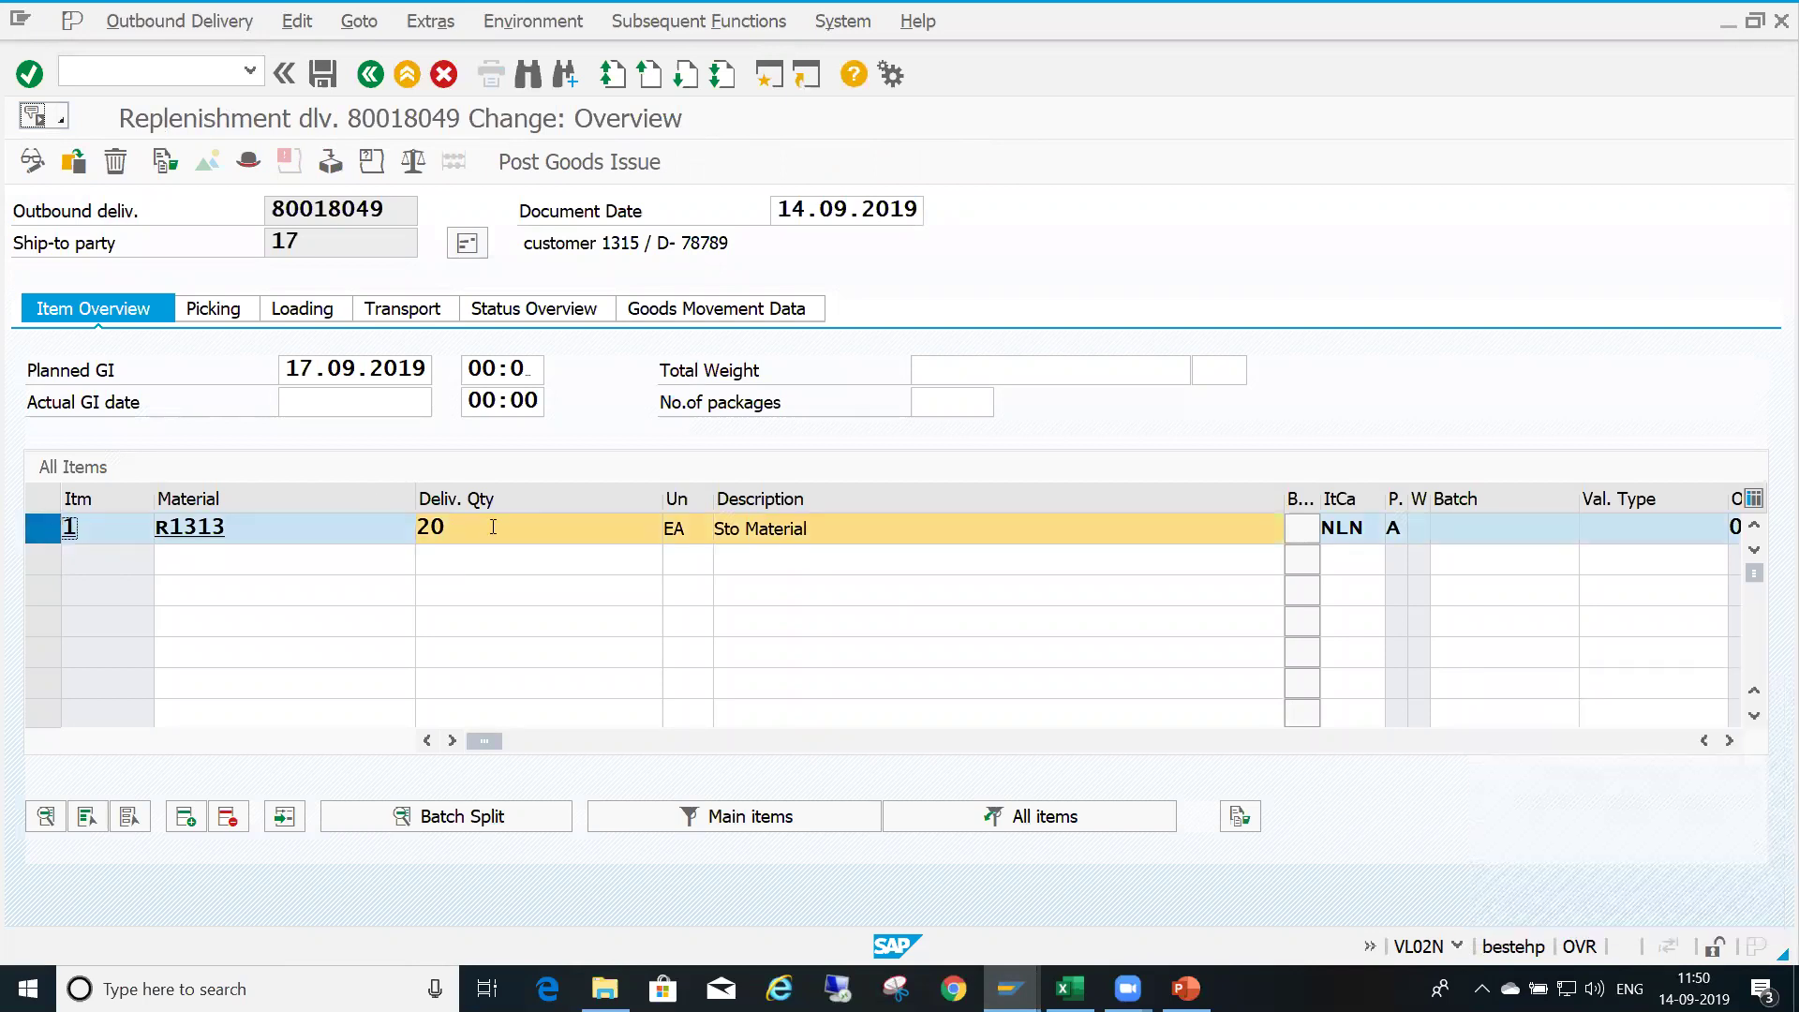
left_click(226, 314)
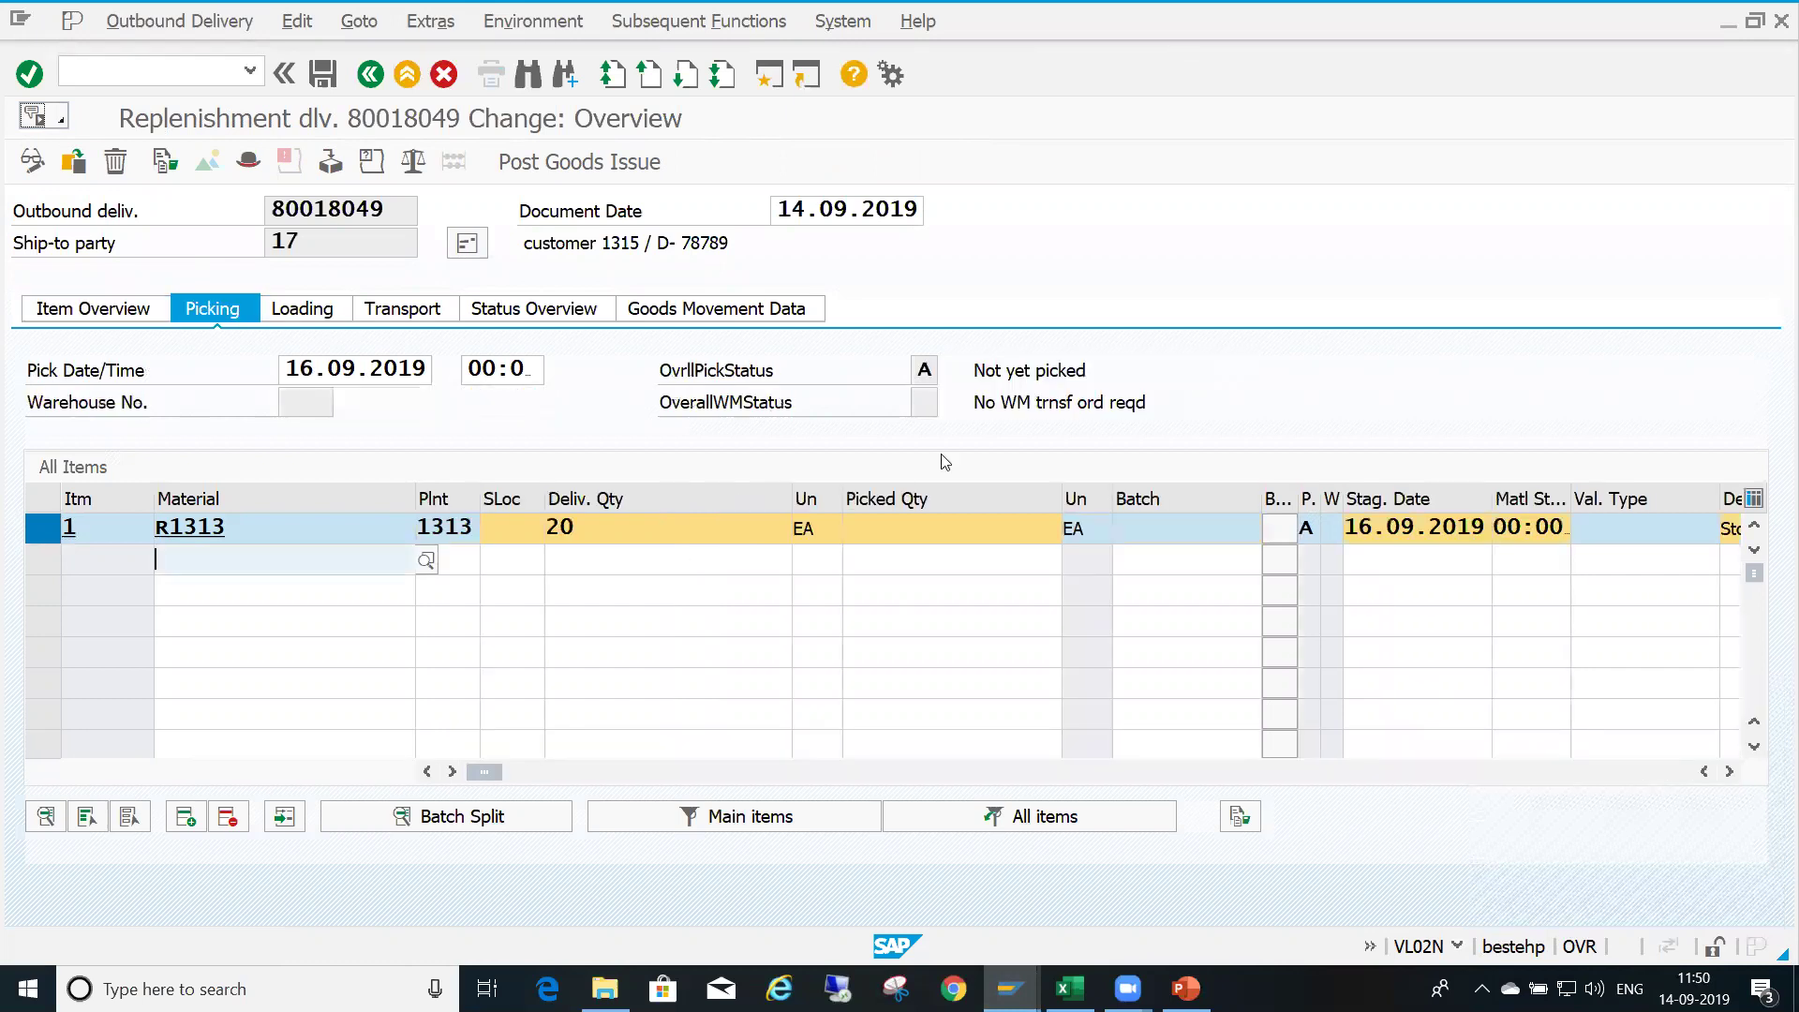
left_click(934, 369)
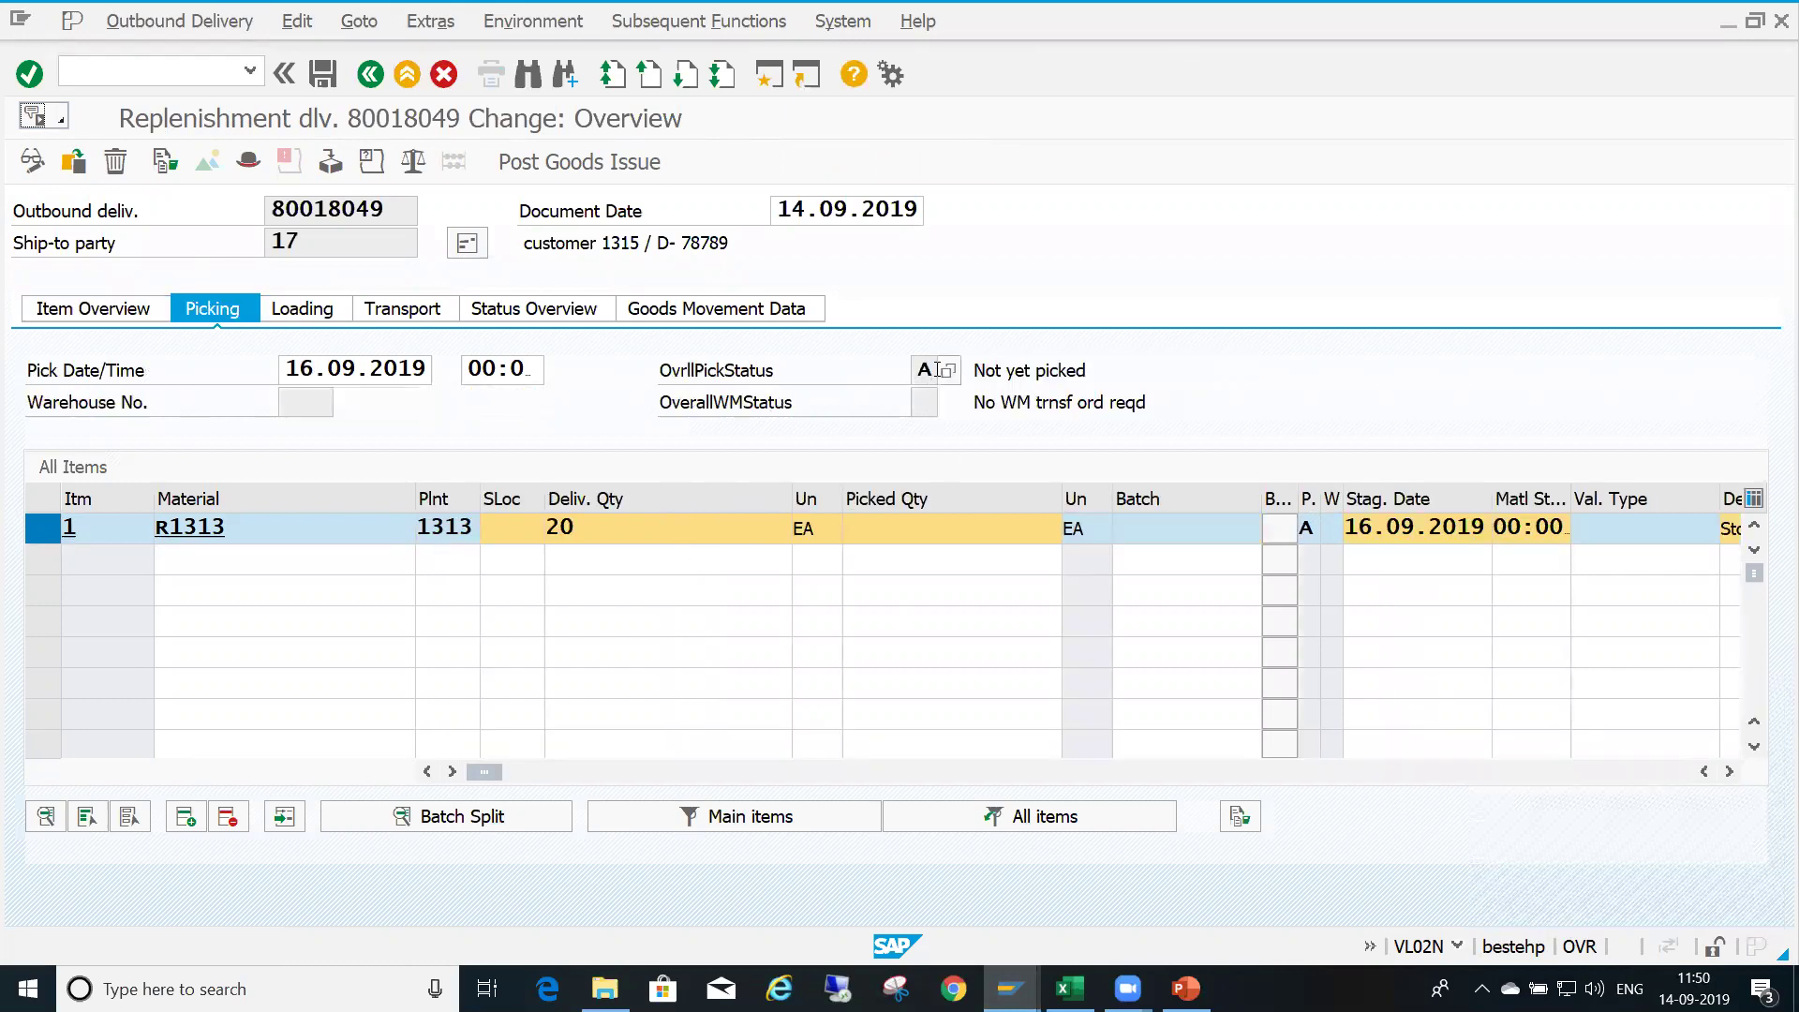
left_click(611, 523)
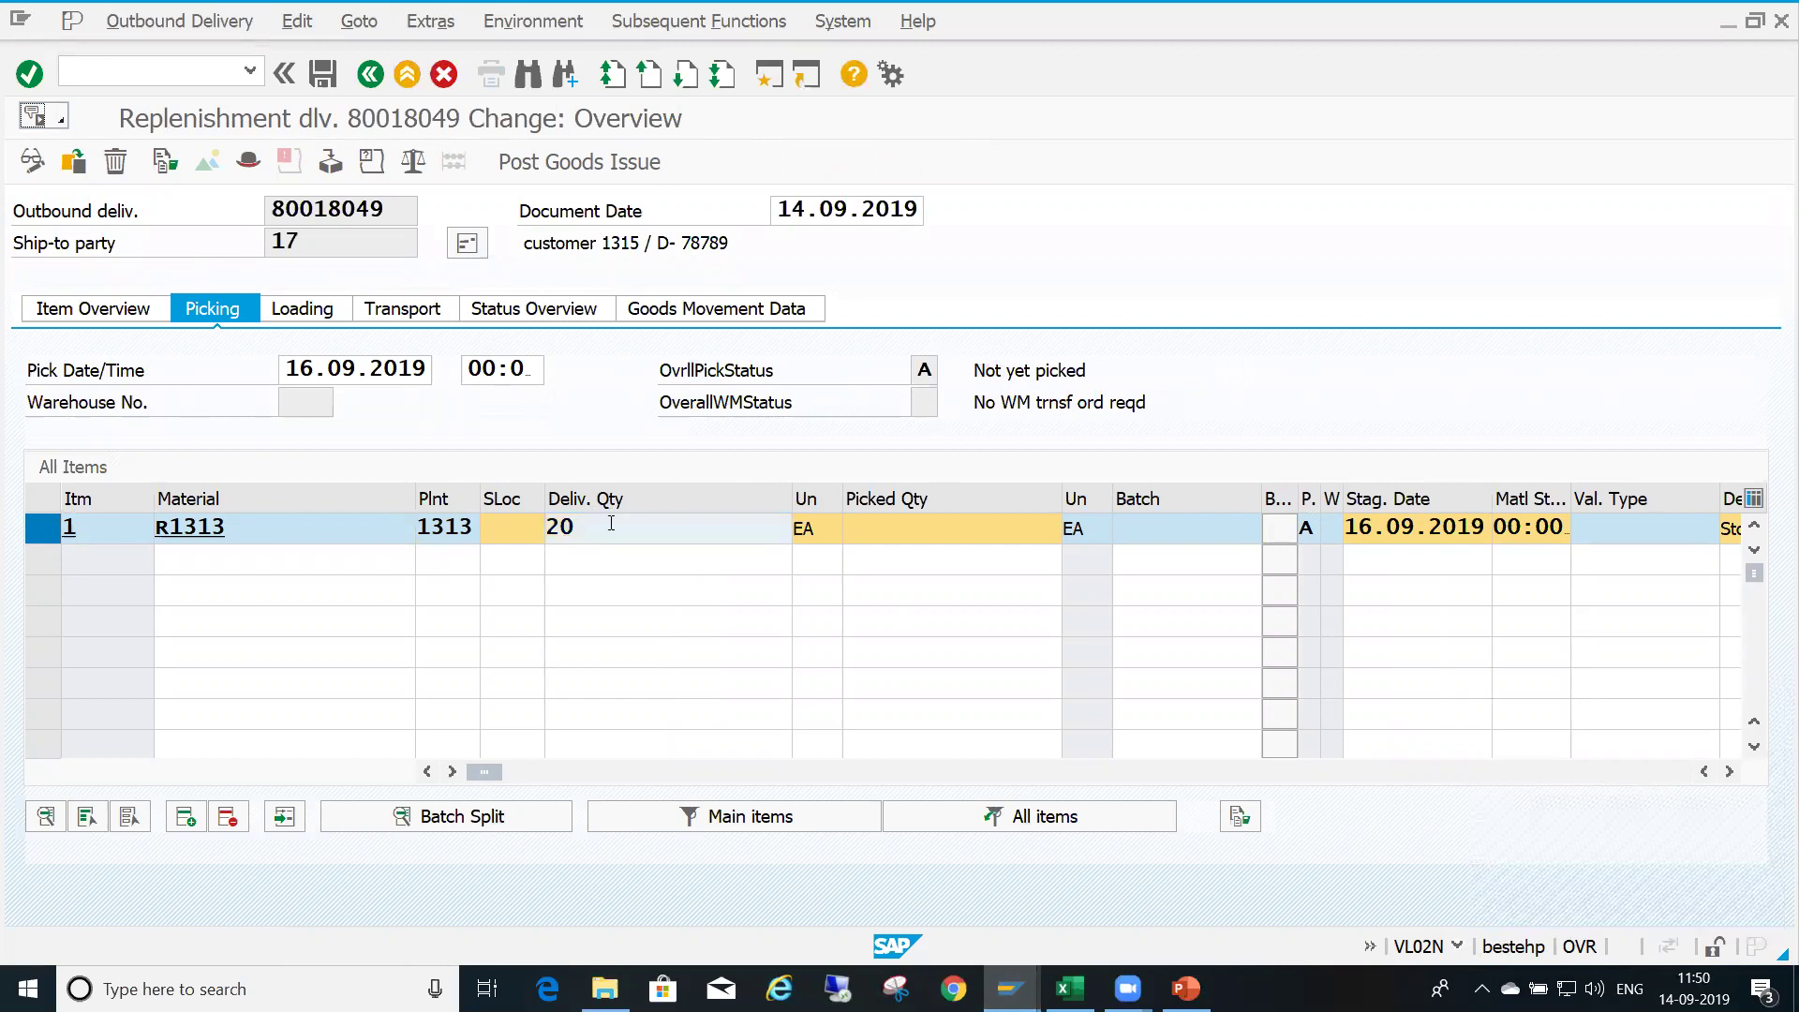
left_click(926, 521)
type("20")
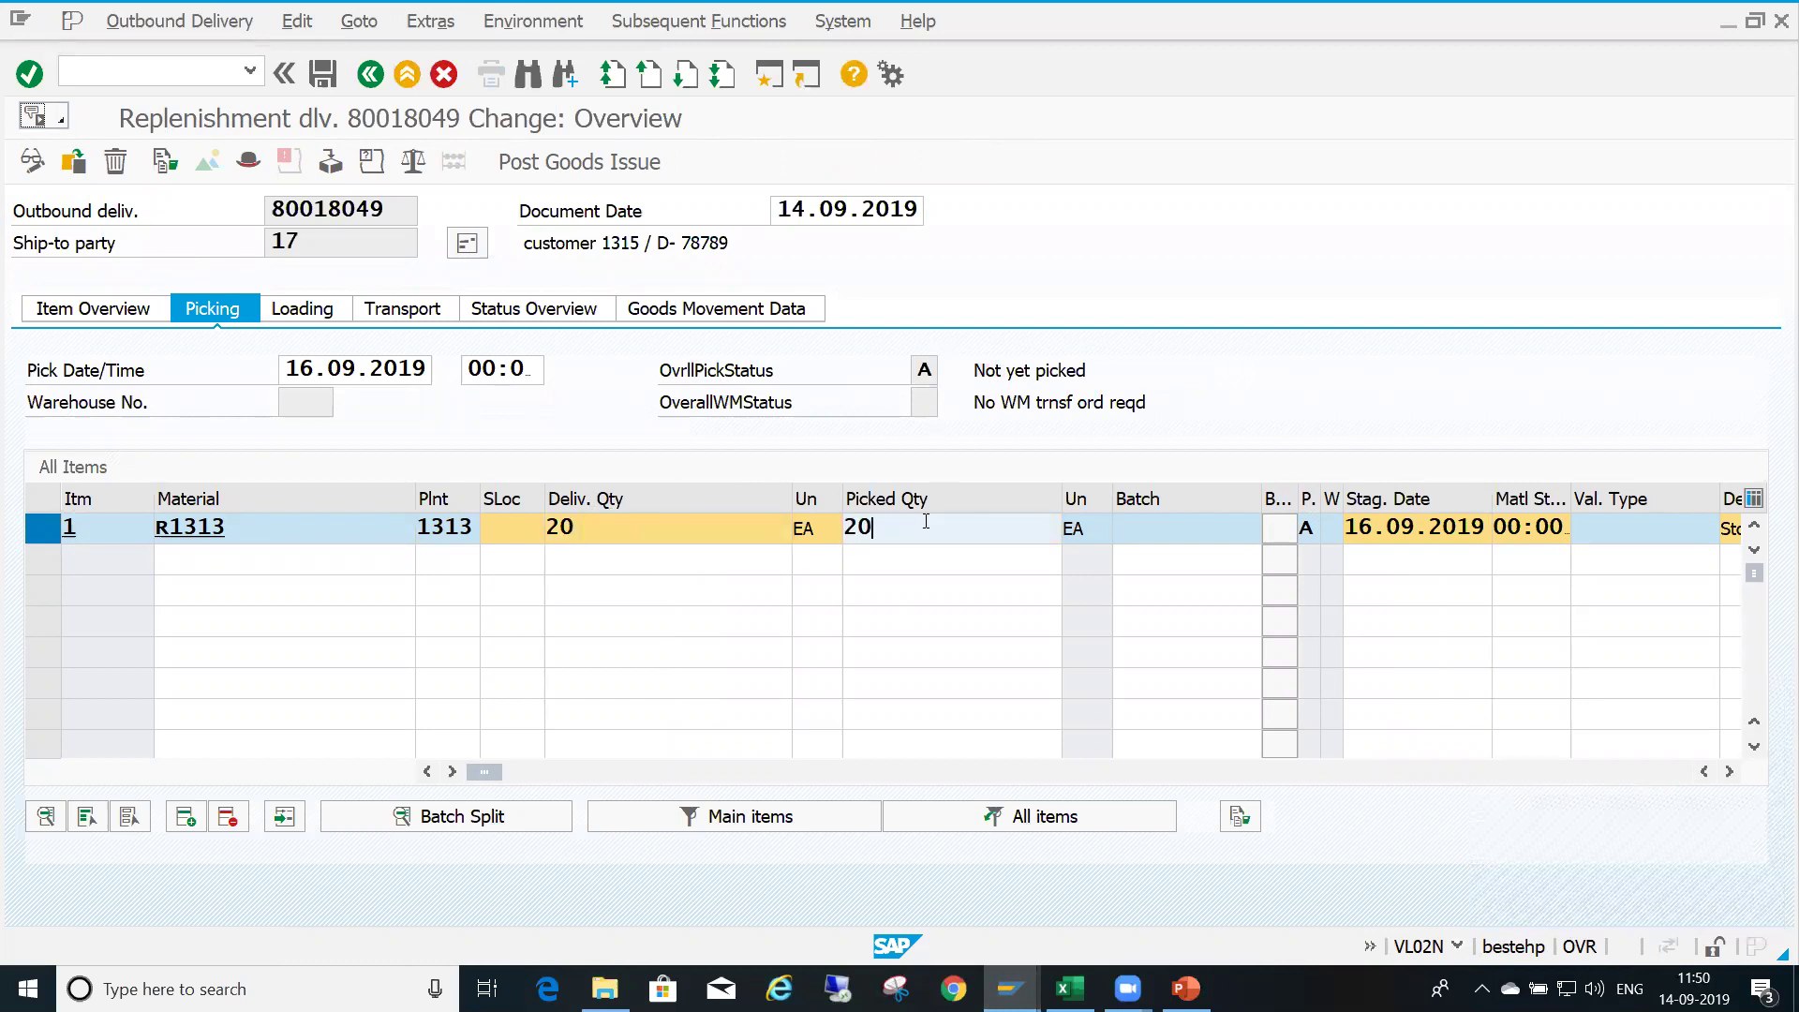
key("Return")
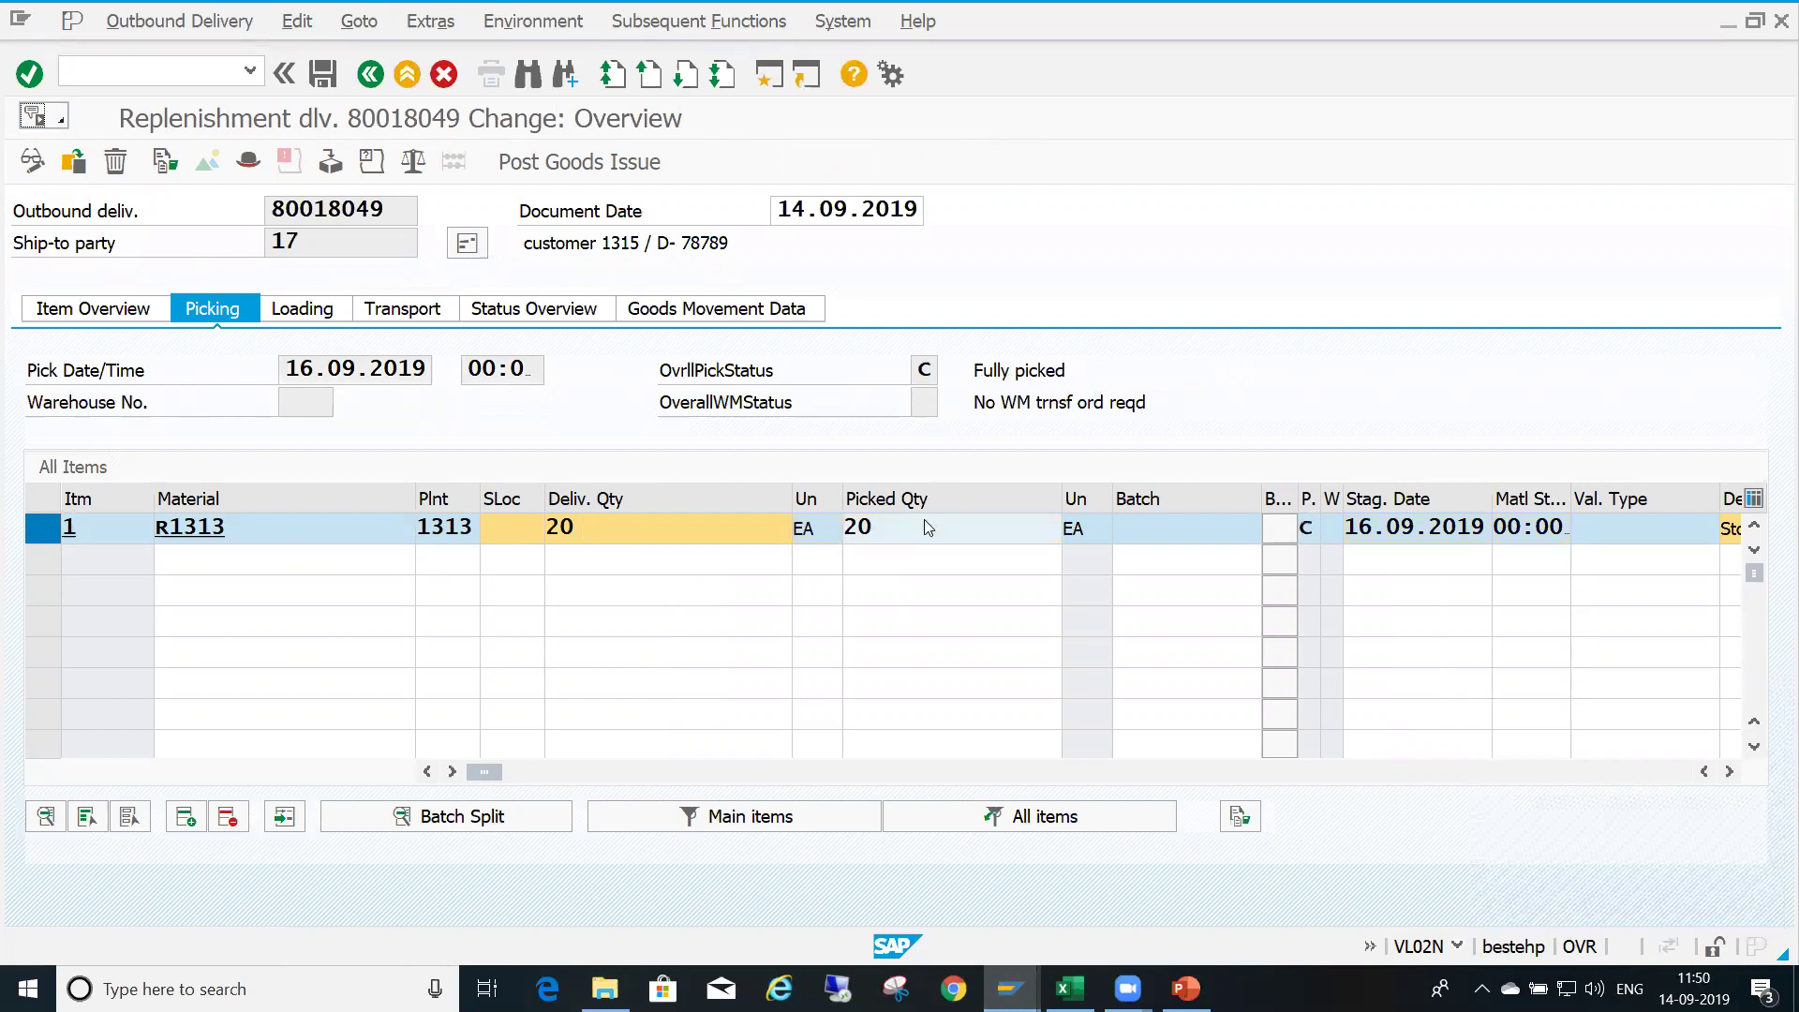
left_click(1005, 370)
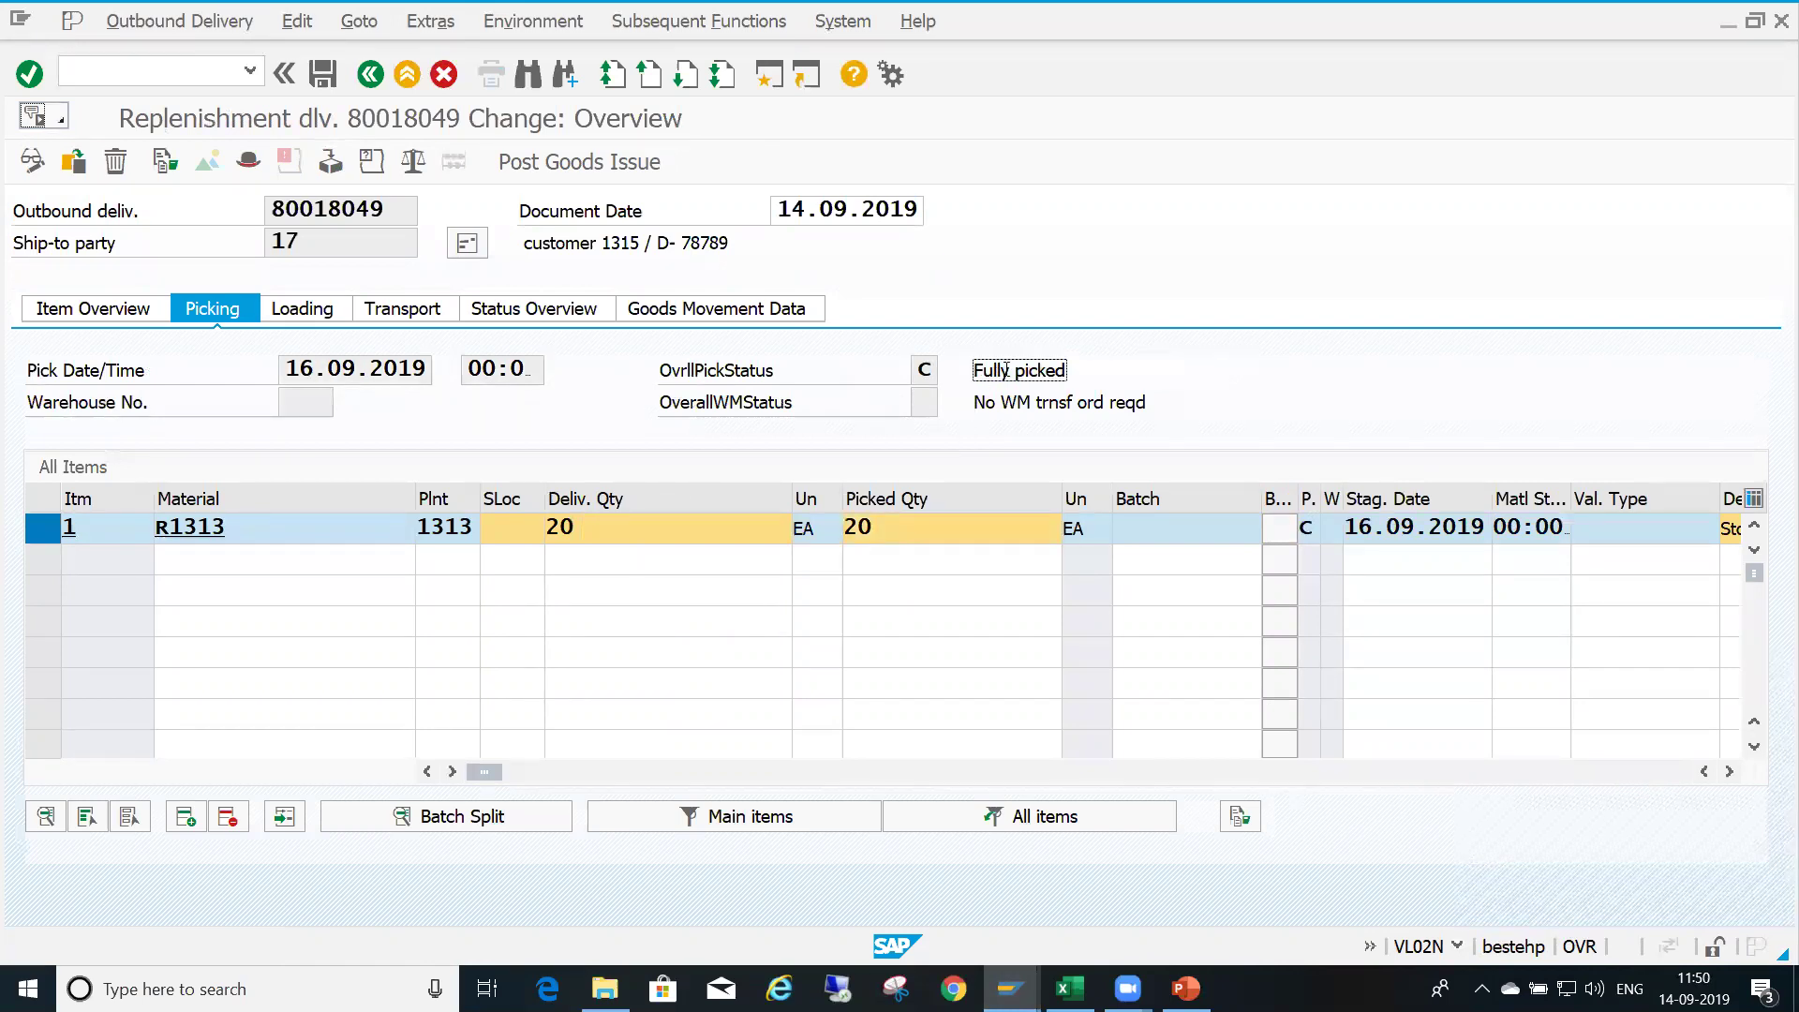
left_click_drag(978, 370, 1062, 393)
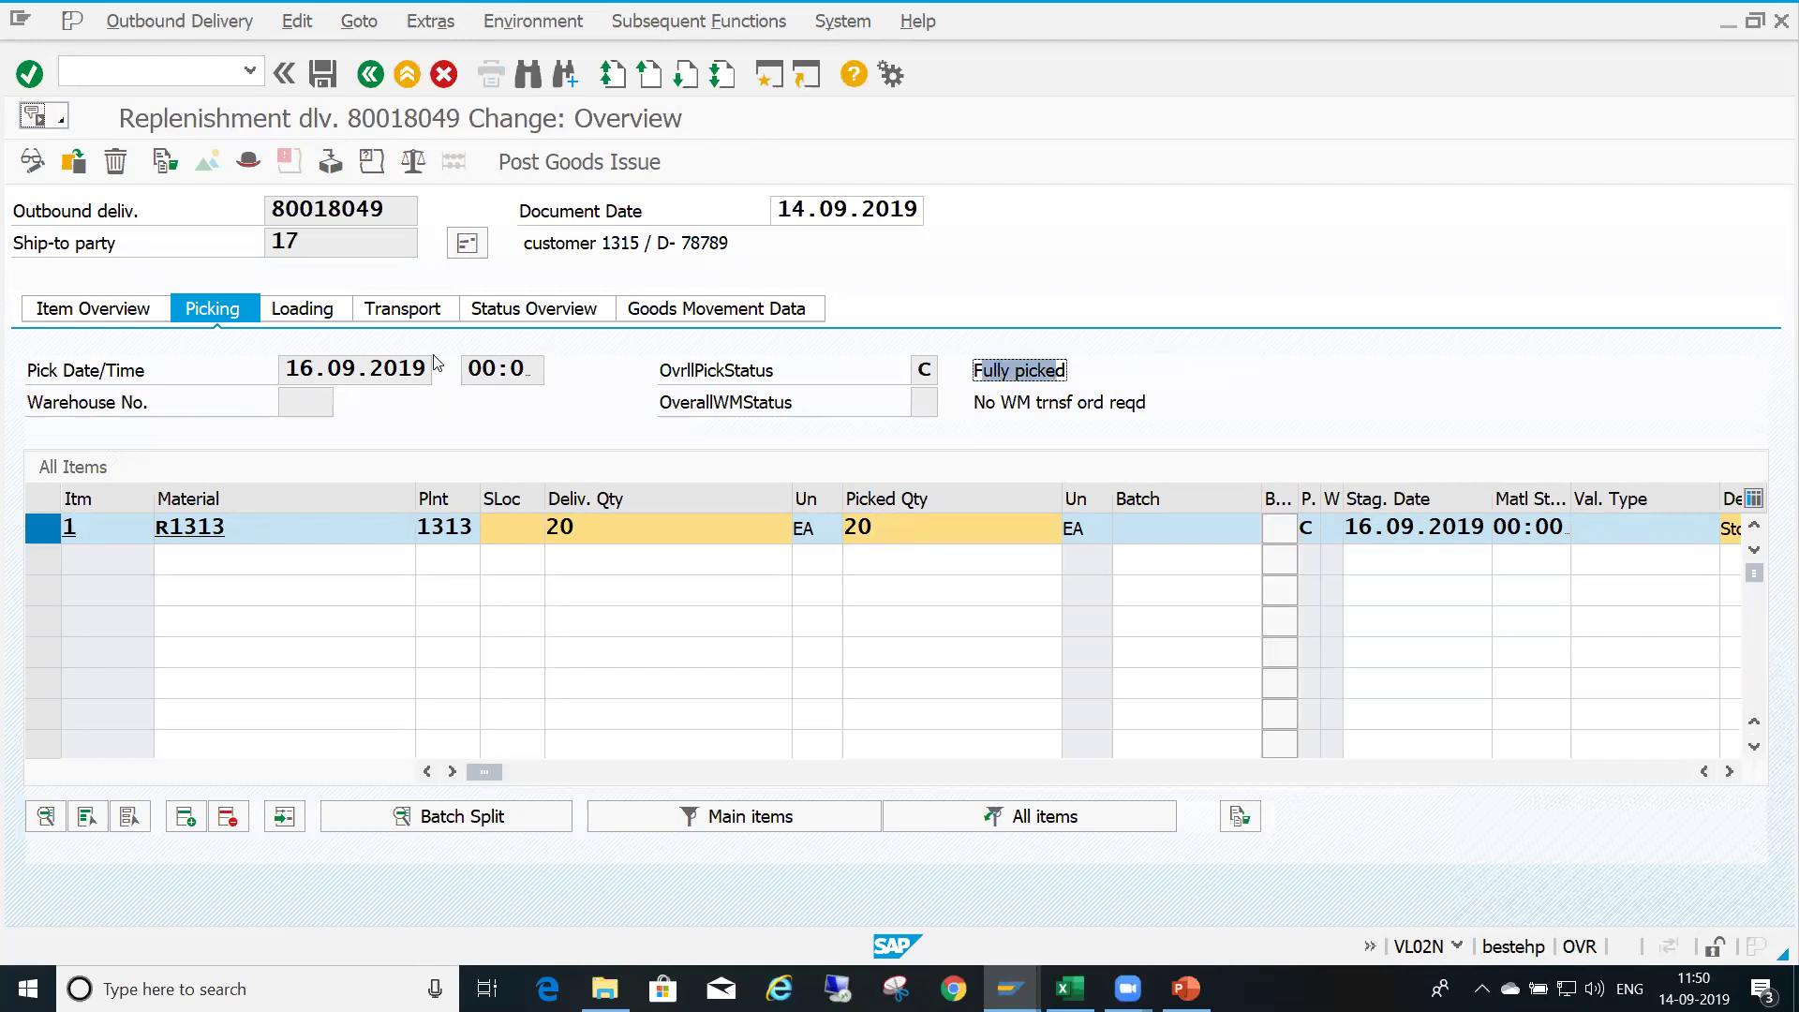
Check the movement type of item 1 in the delivery's goods movement data
left_click(742, 312)
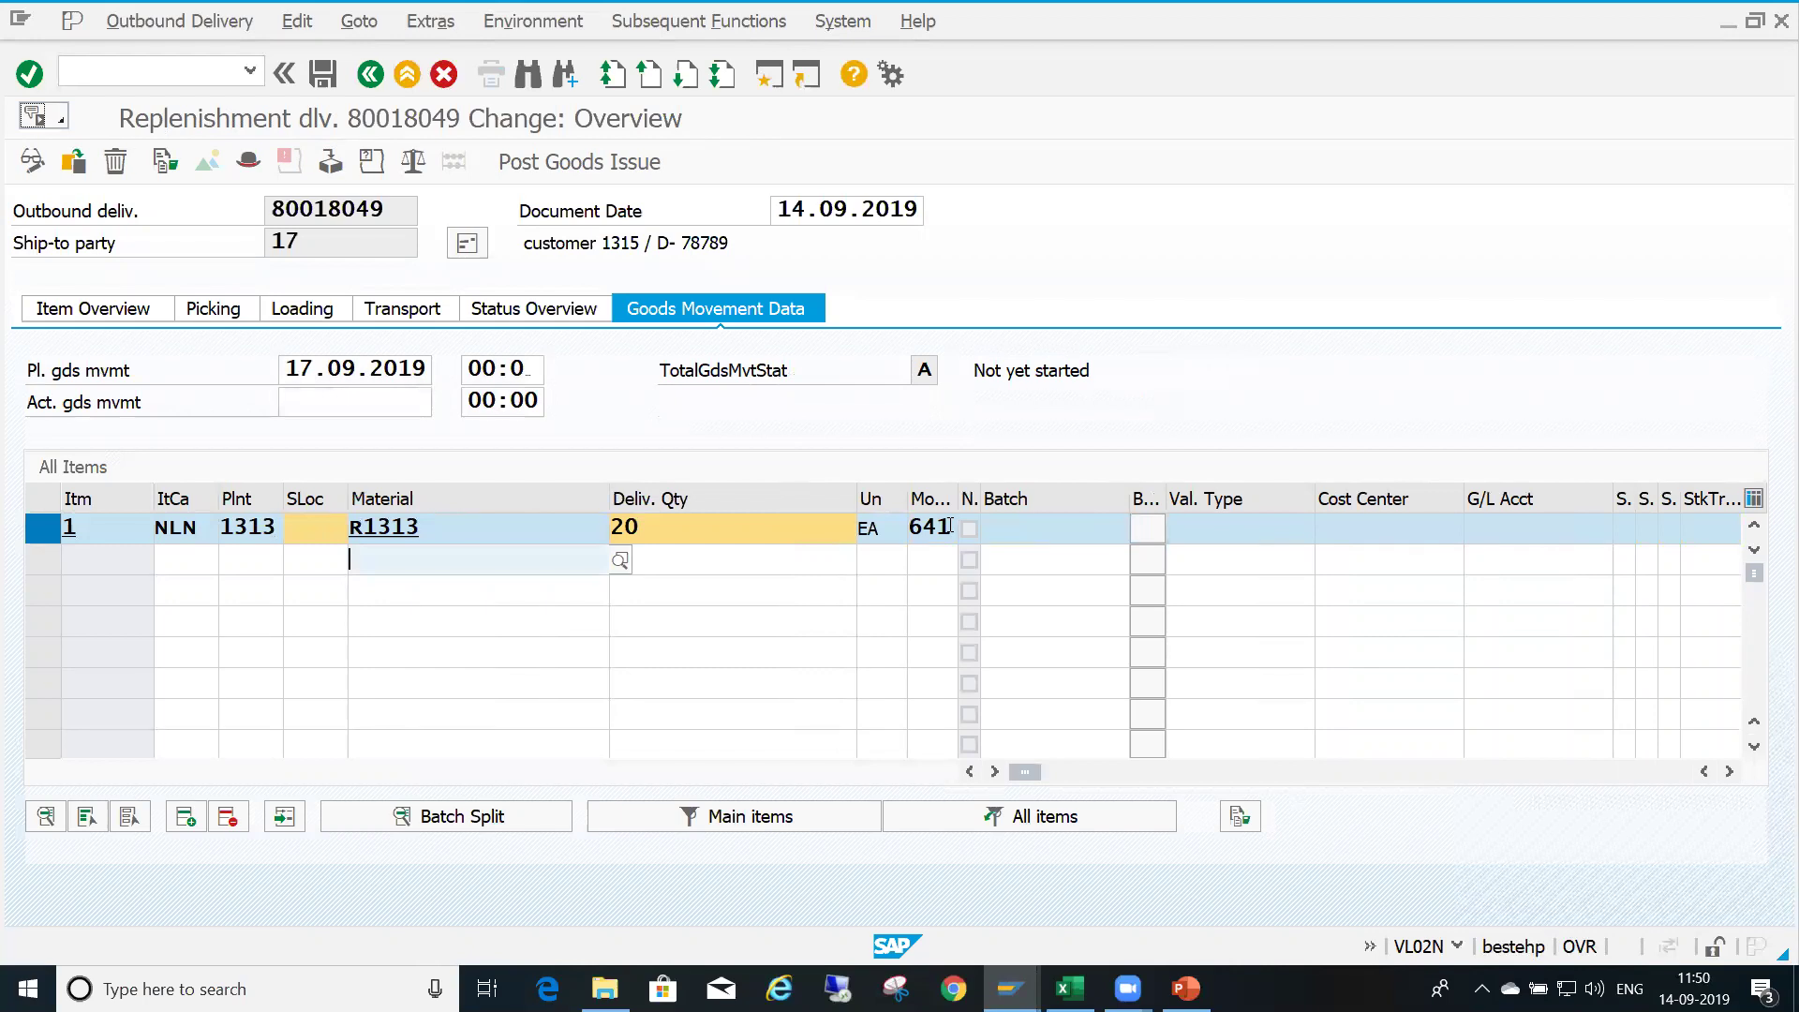
left_click(950, 527)
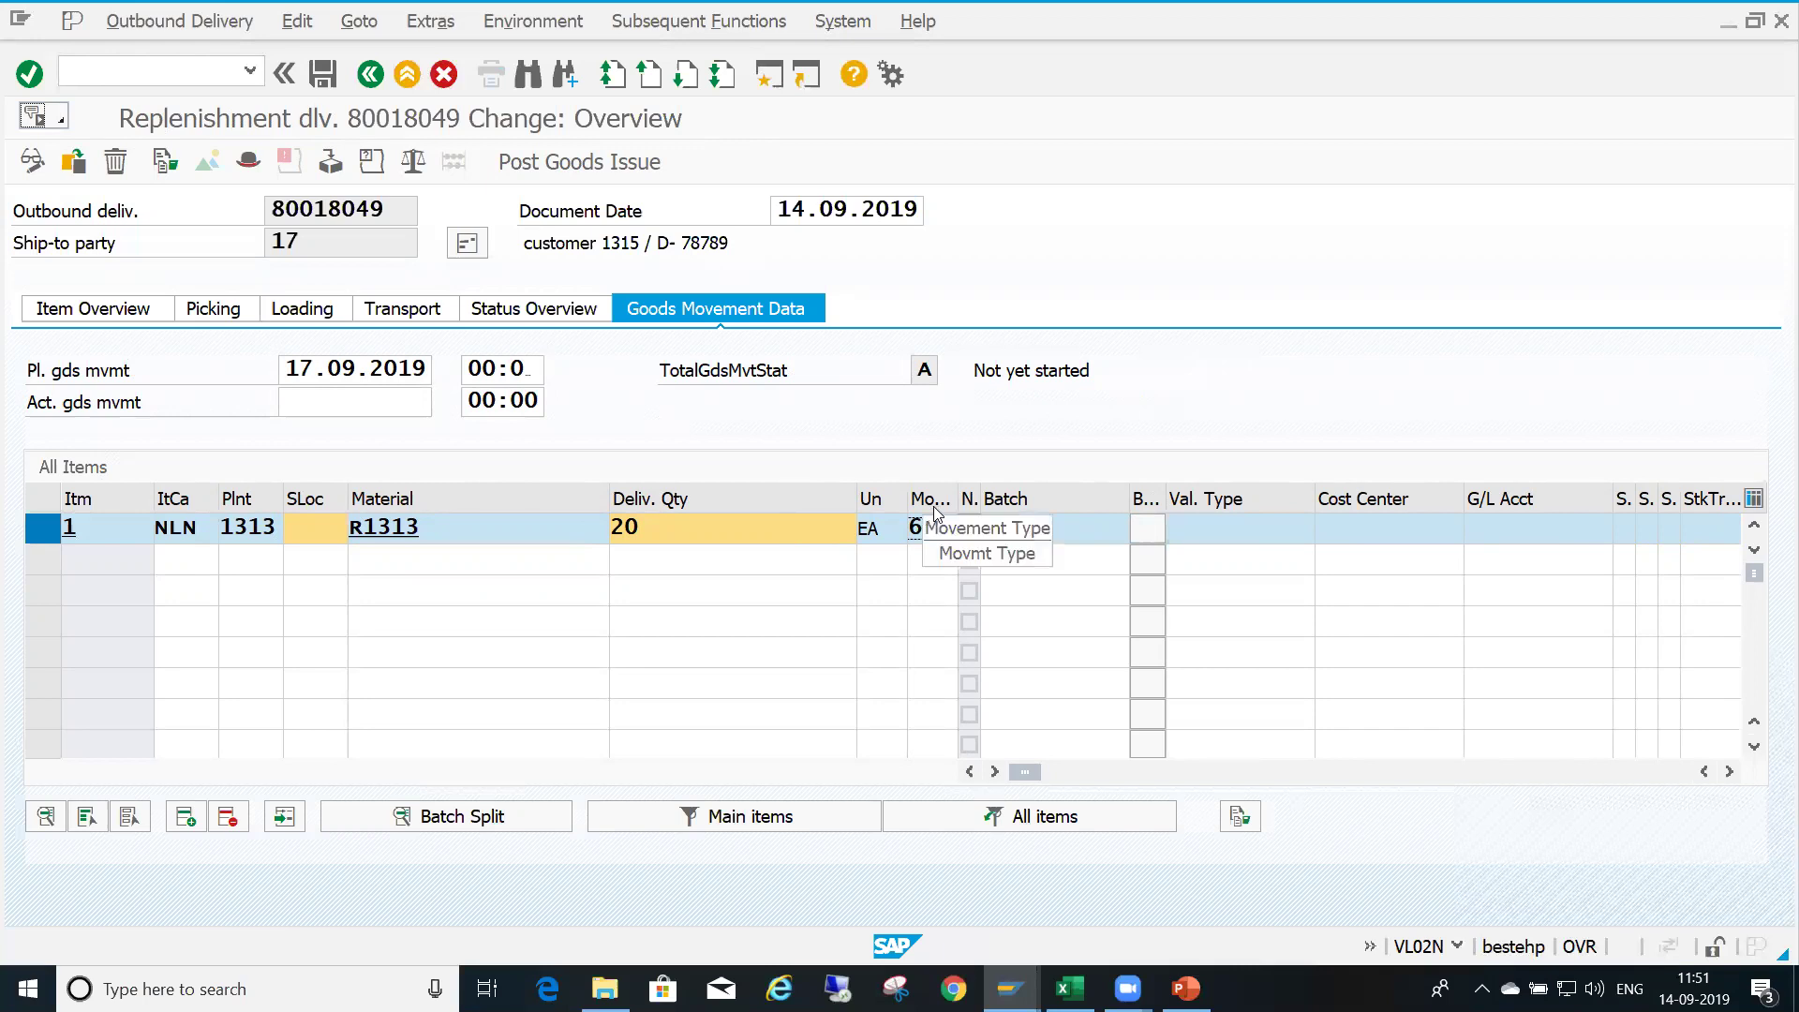
type("41")
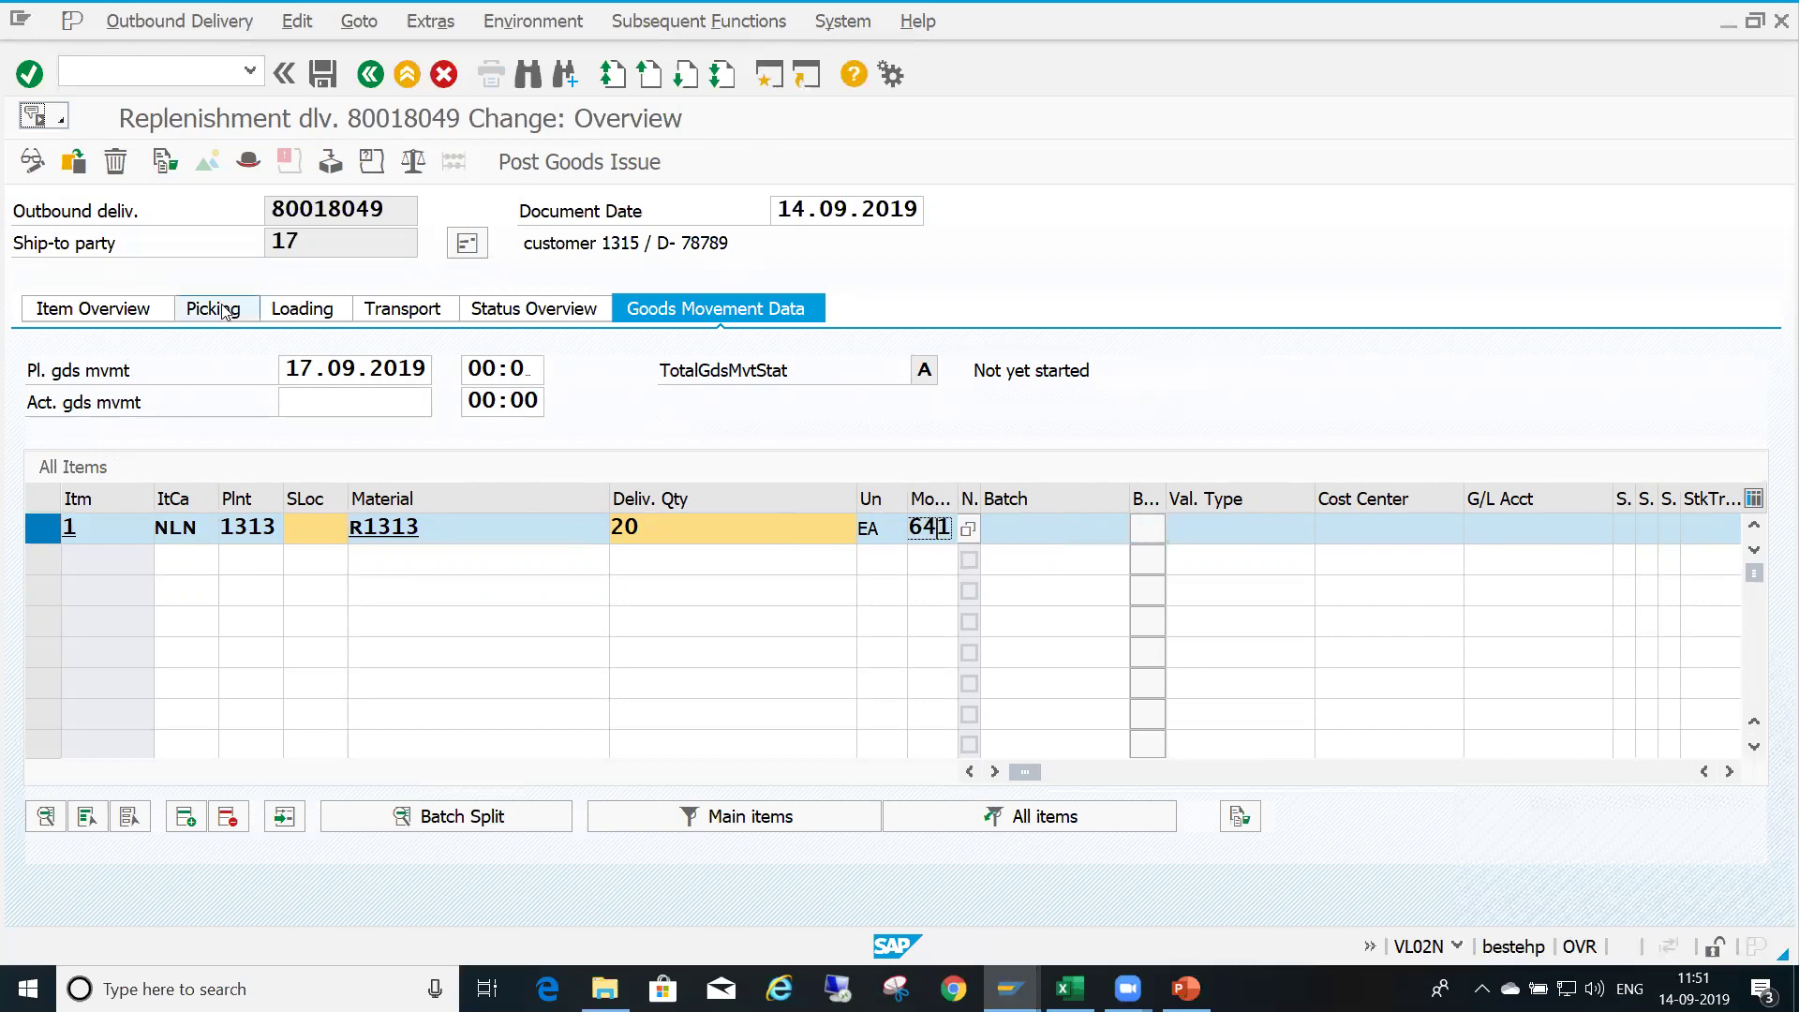
Try to post the goods issue for the replenishment delivery from its item overview, and review the log
left_click(122, 314)
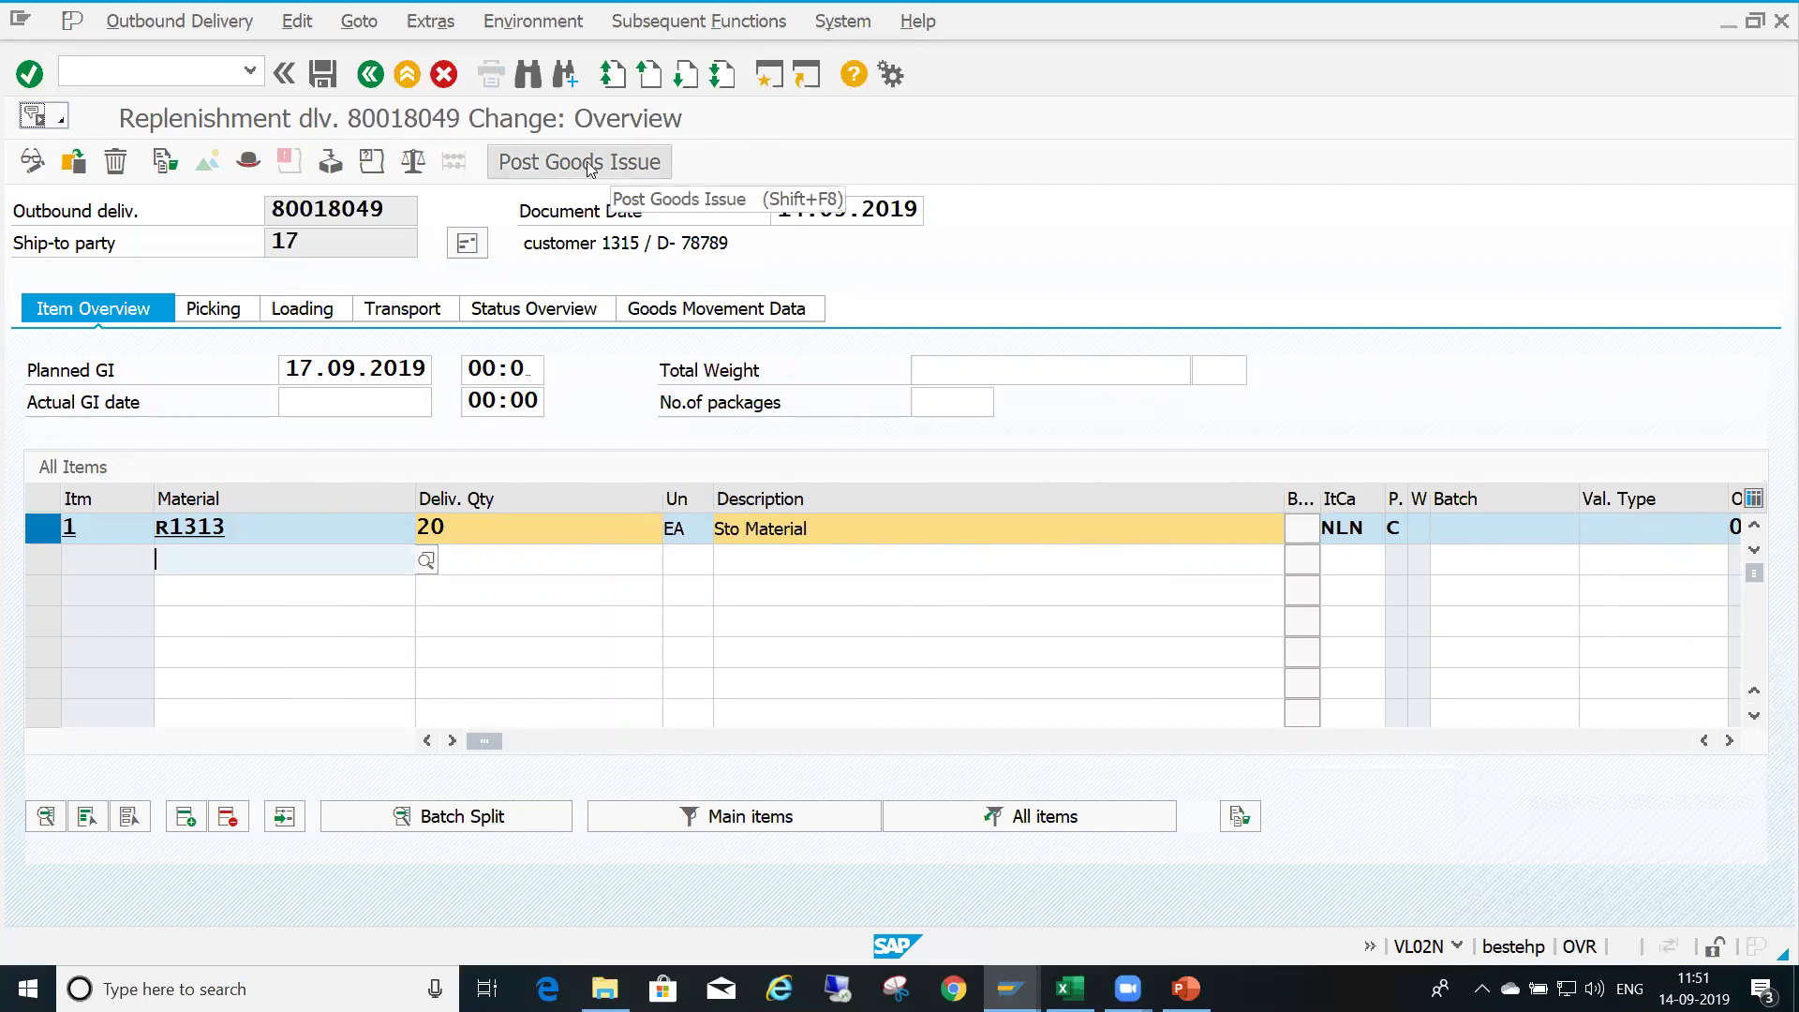
left_click(622, 165)
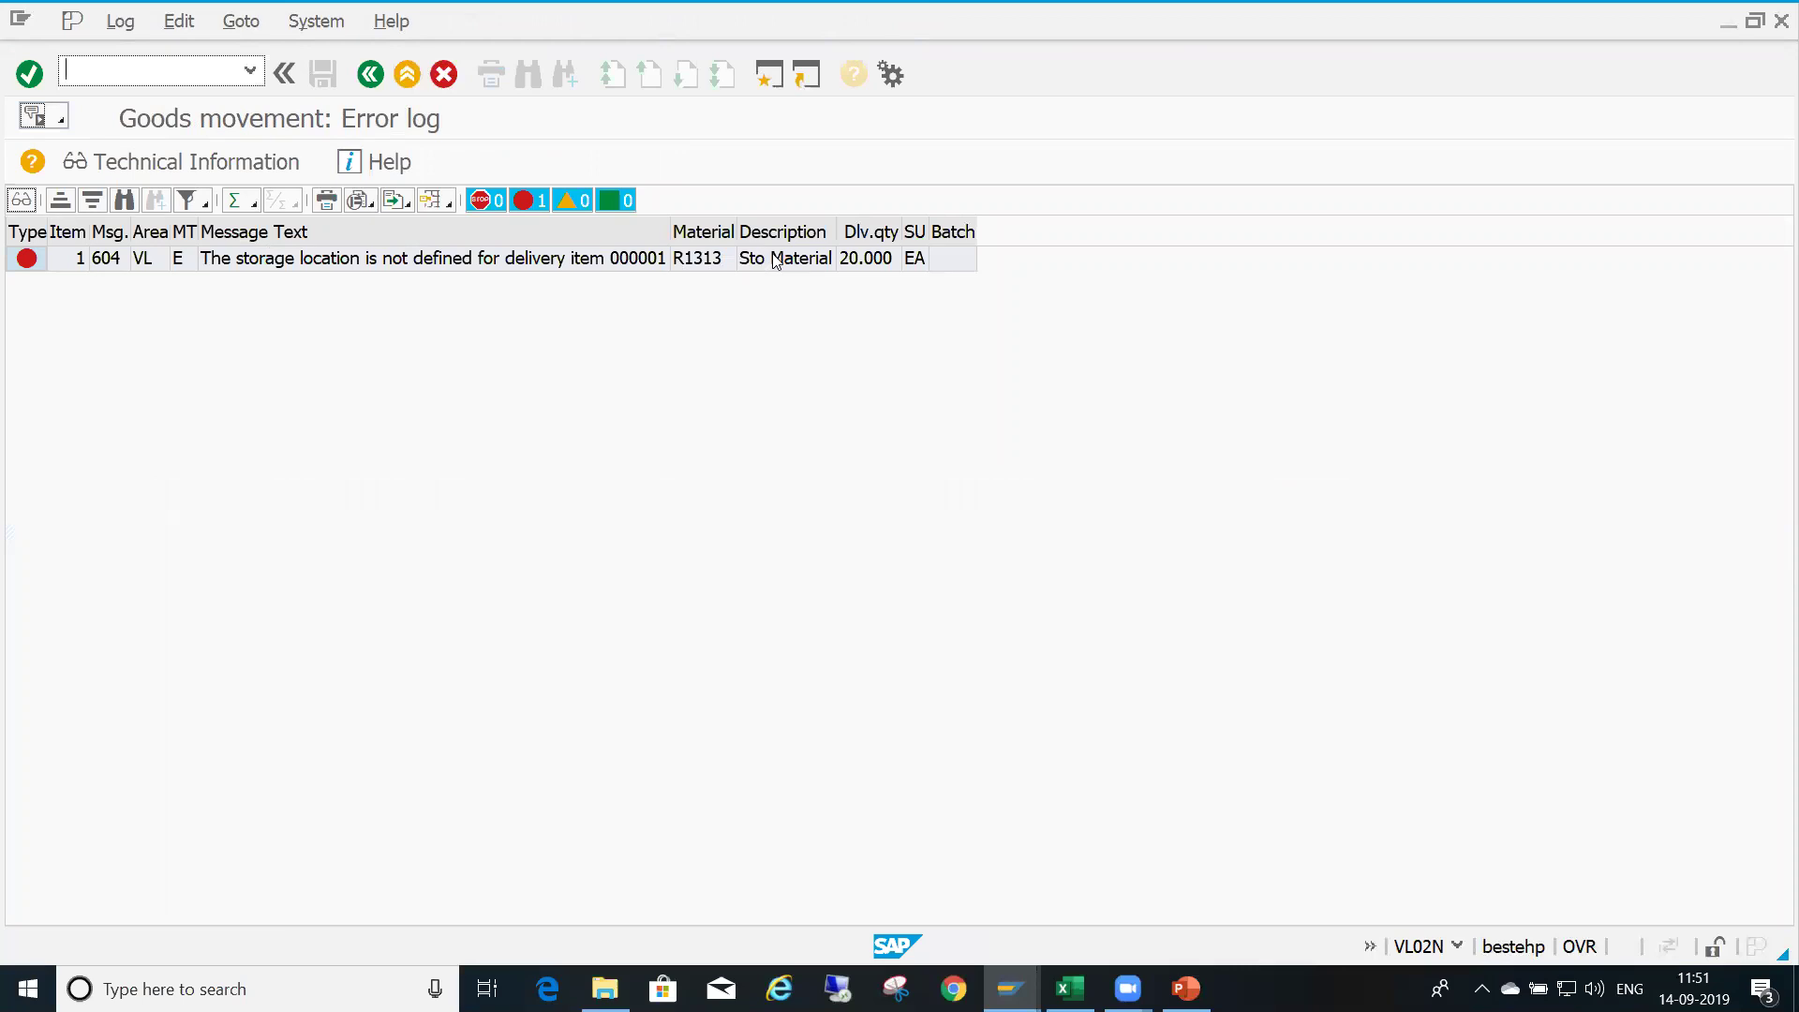
left_click(370, 74)
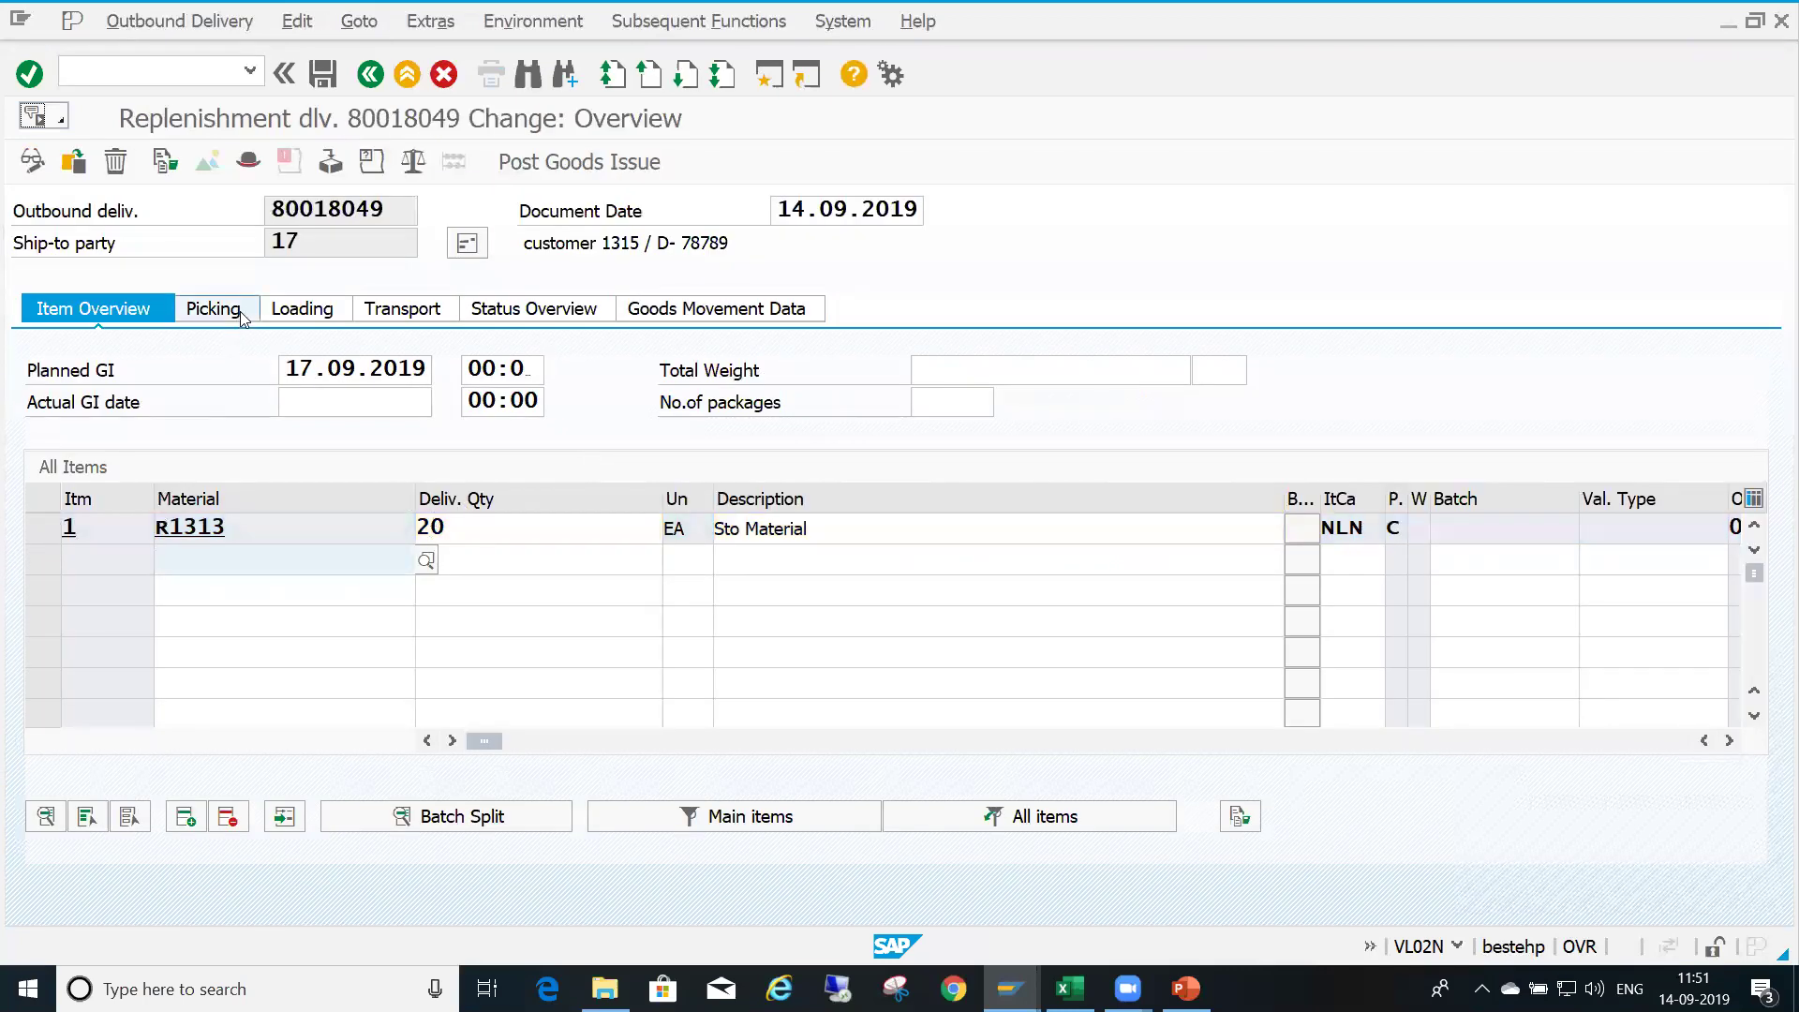
Set the picking storage location of delivery item 1 to 1313 and post the goods issue
left_click(242, 310)
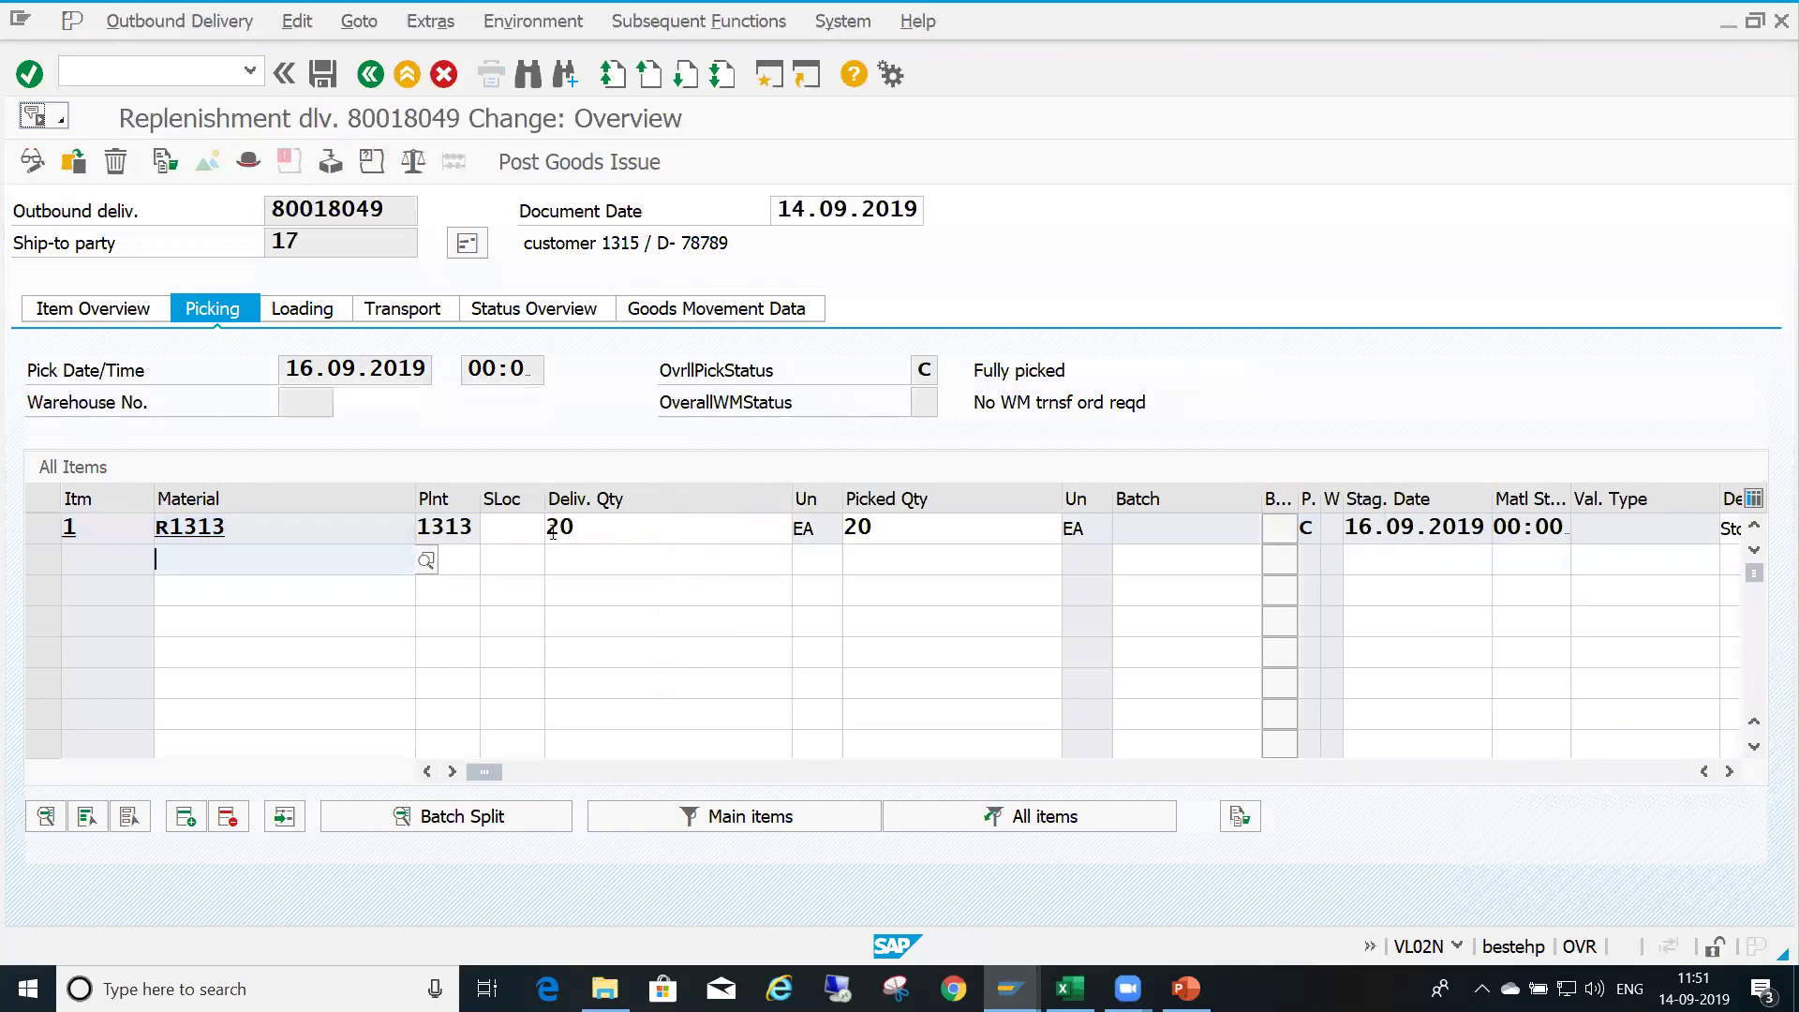
left_click(531, 533)
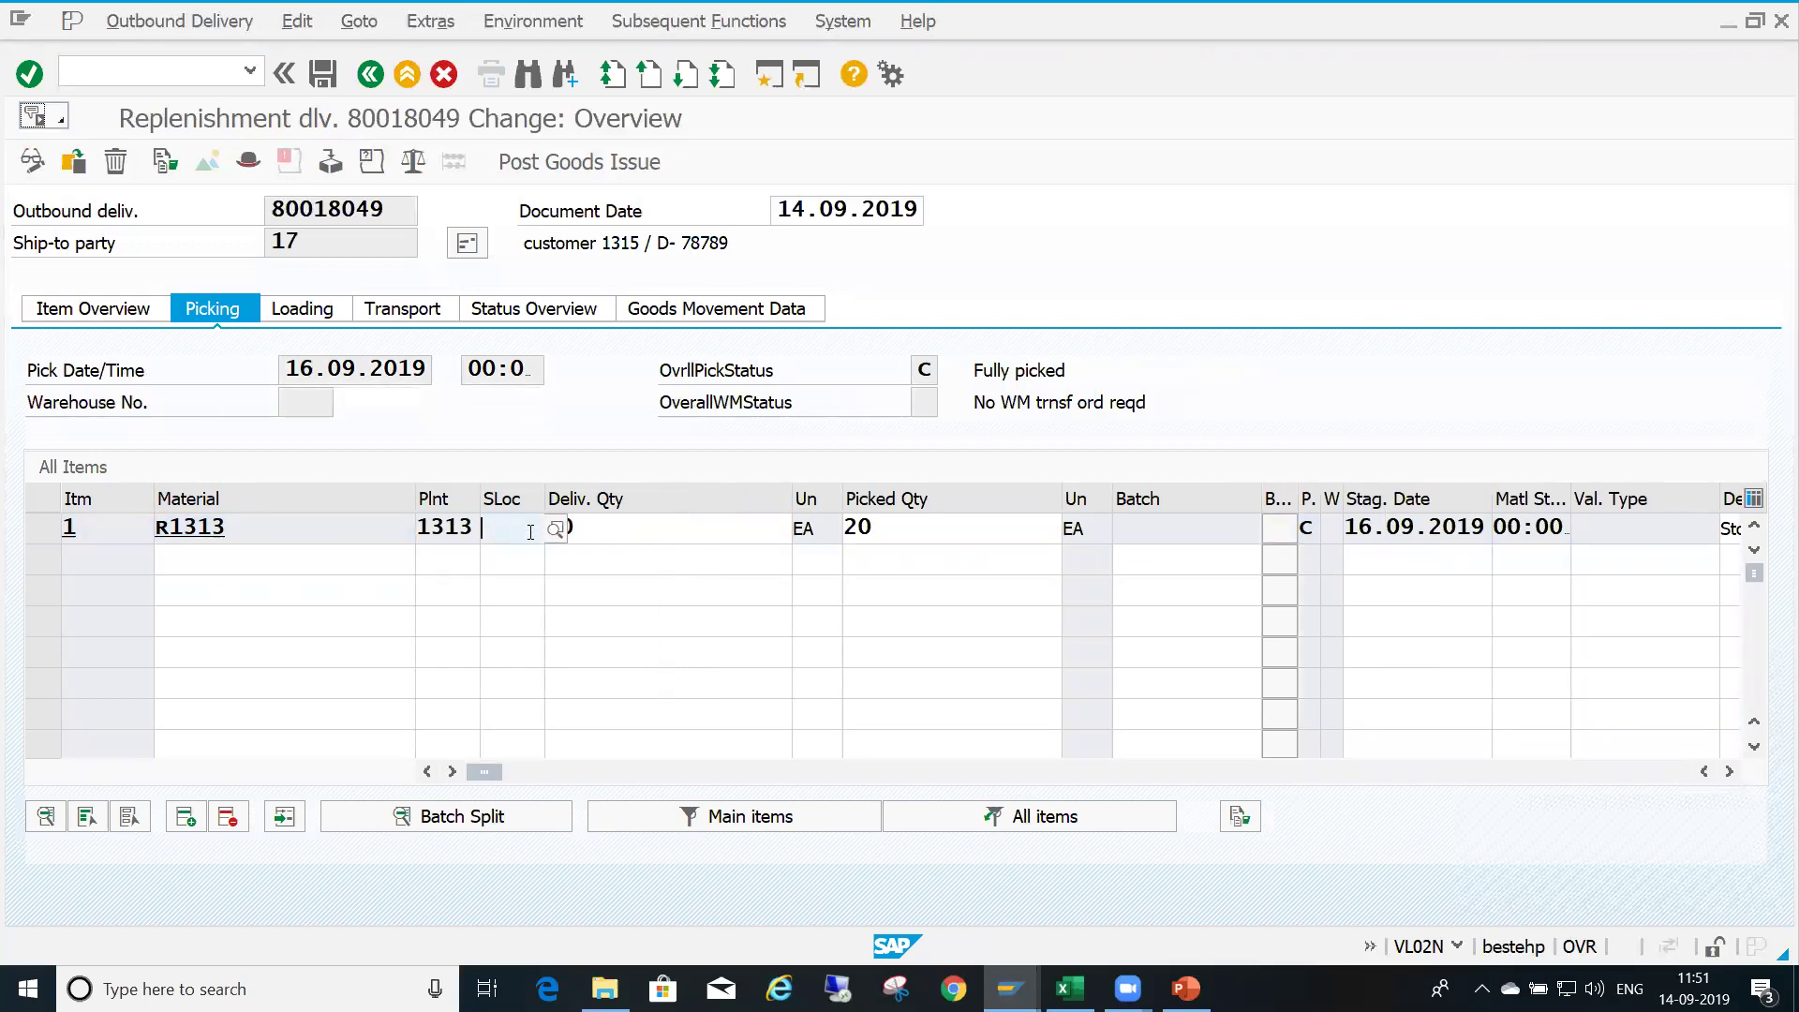
type("1313")
key("Return")
left_click(656, 531)
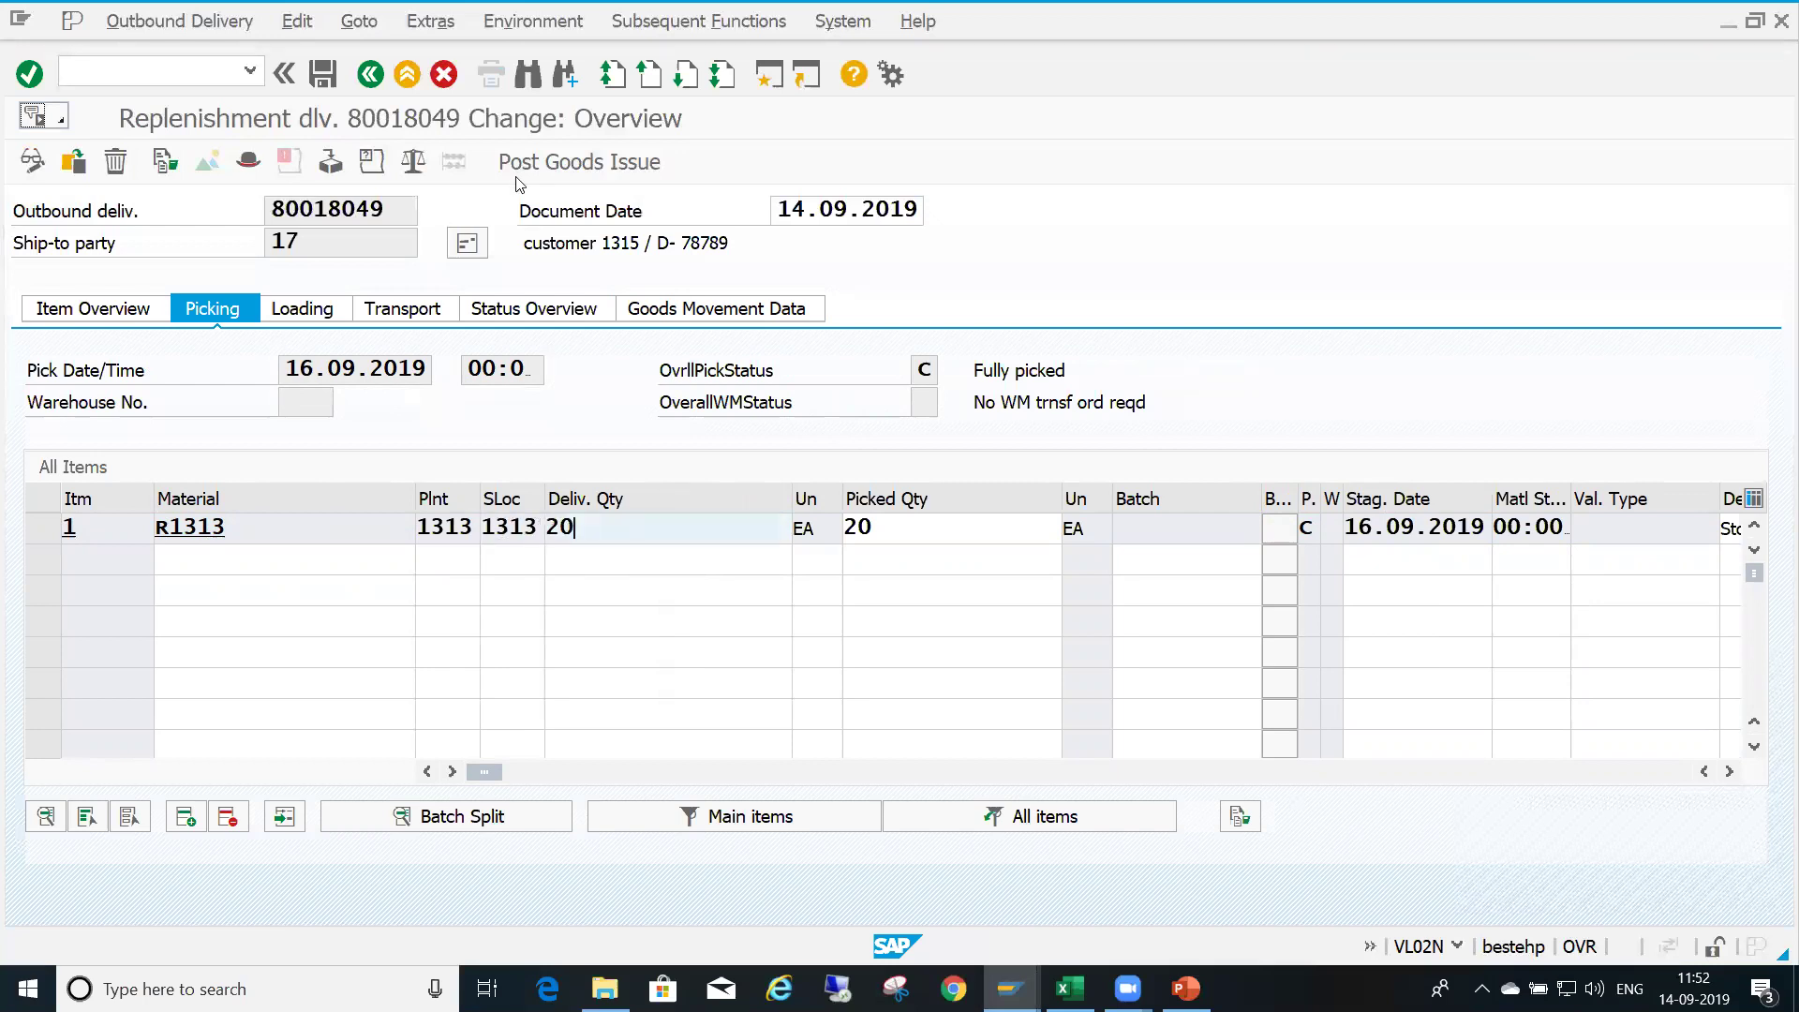
left_click(553, 163)
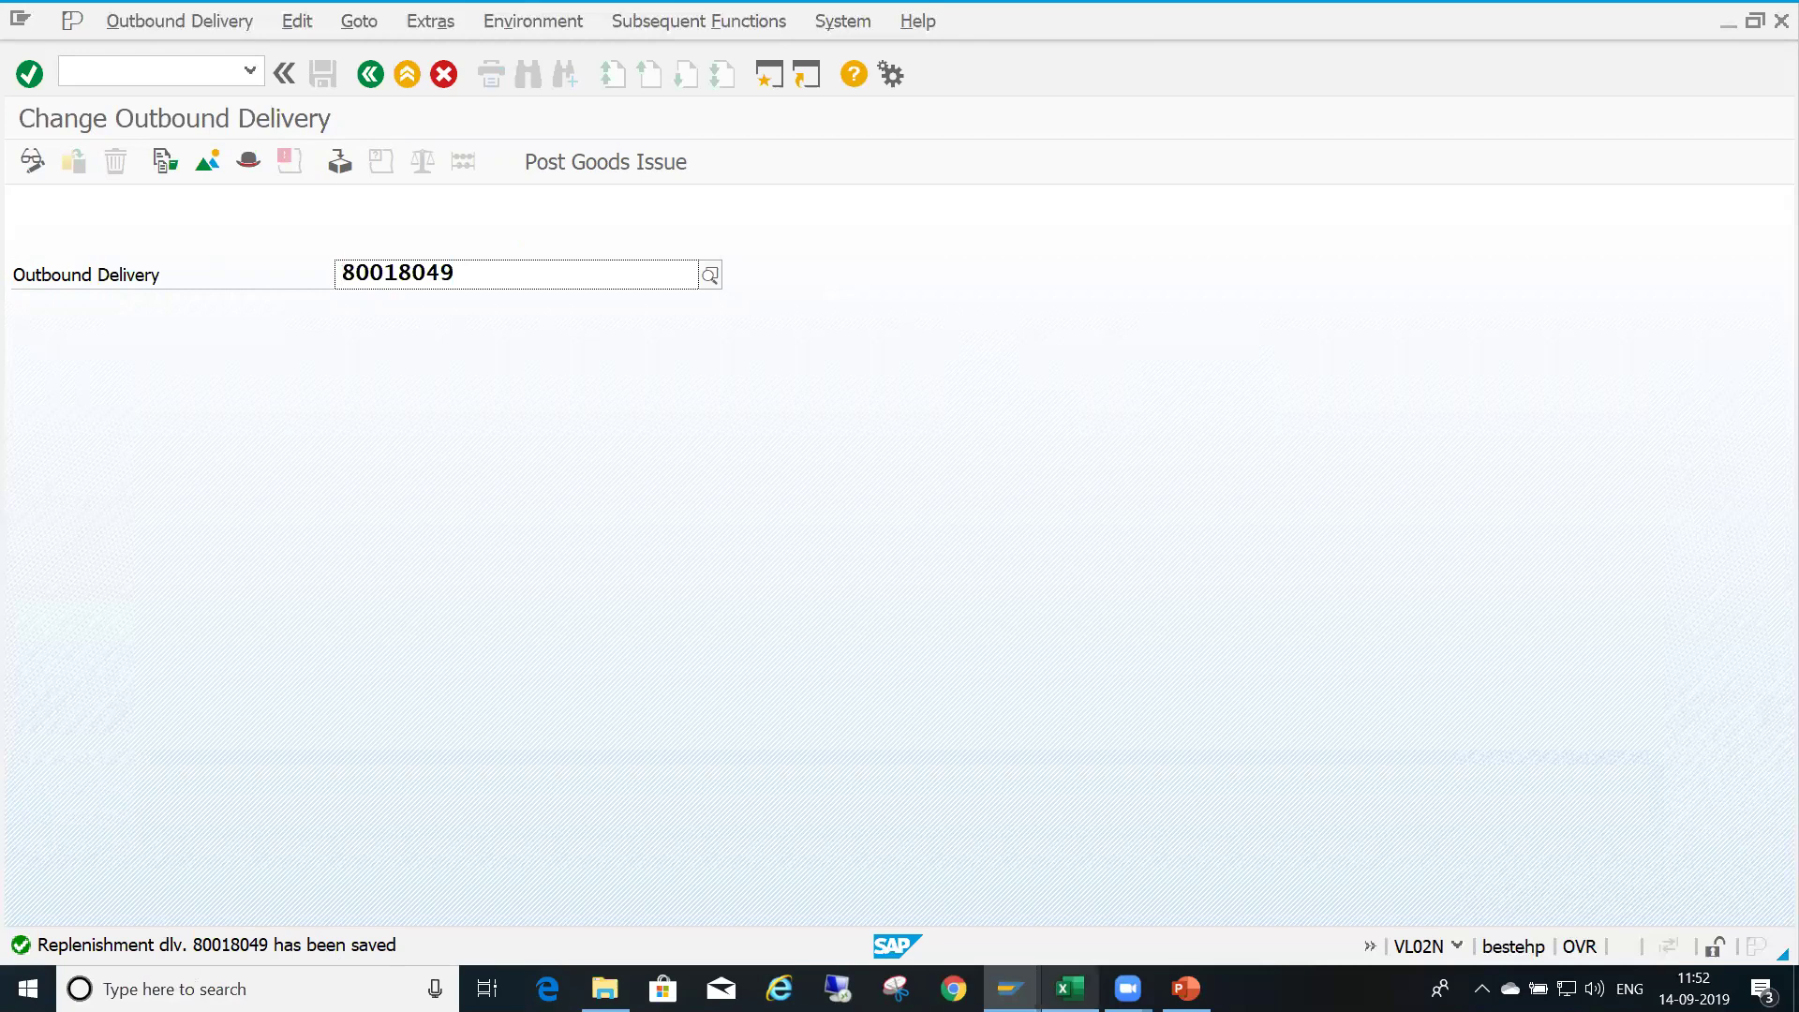
Switch to the stock overview session for material R1313 and check the unrestricted stock of plant 1313
mouse_move(1010, 988)
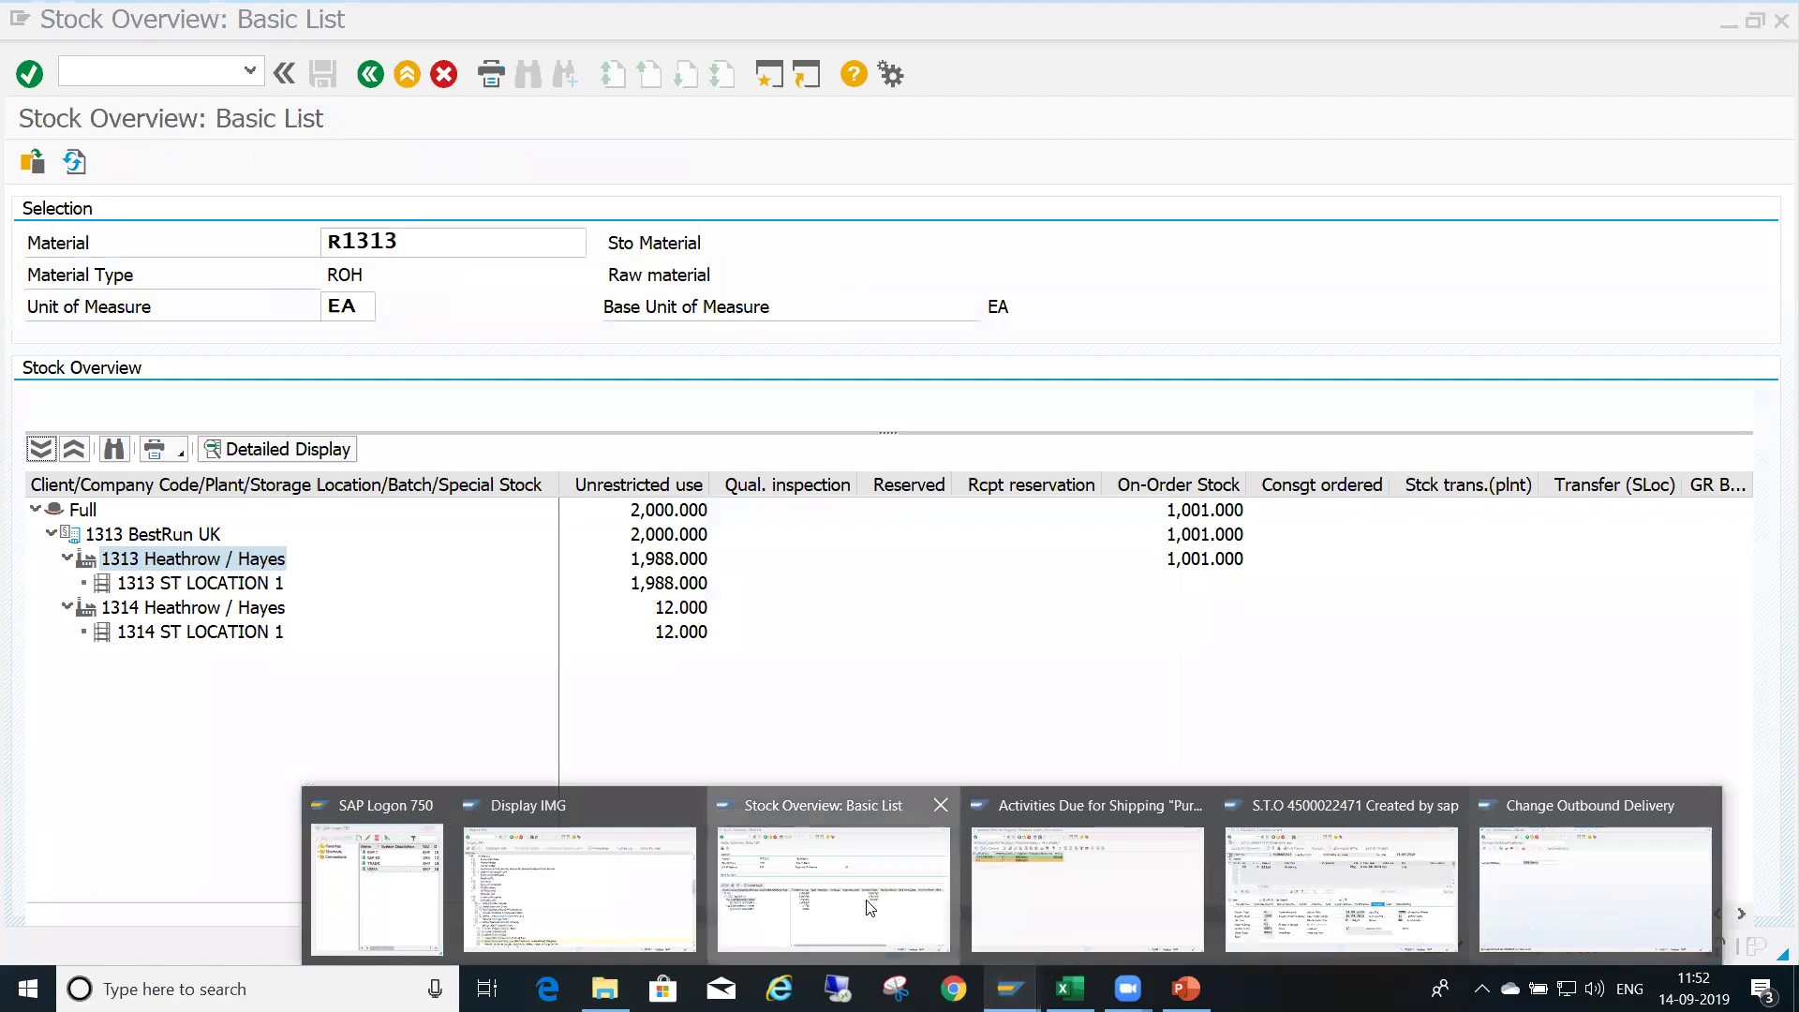
left_click(833, 886)
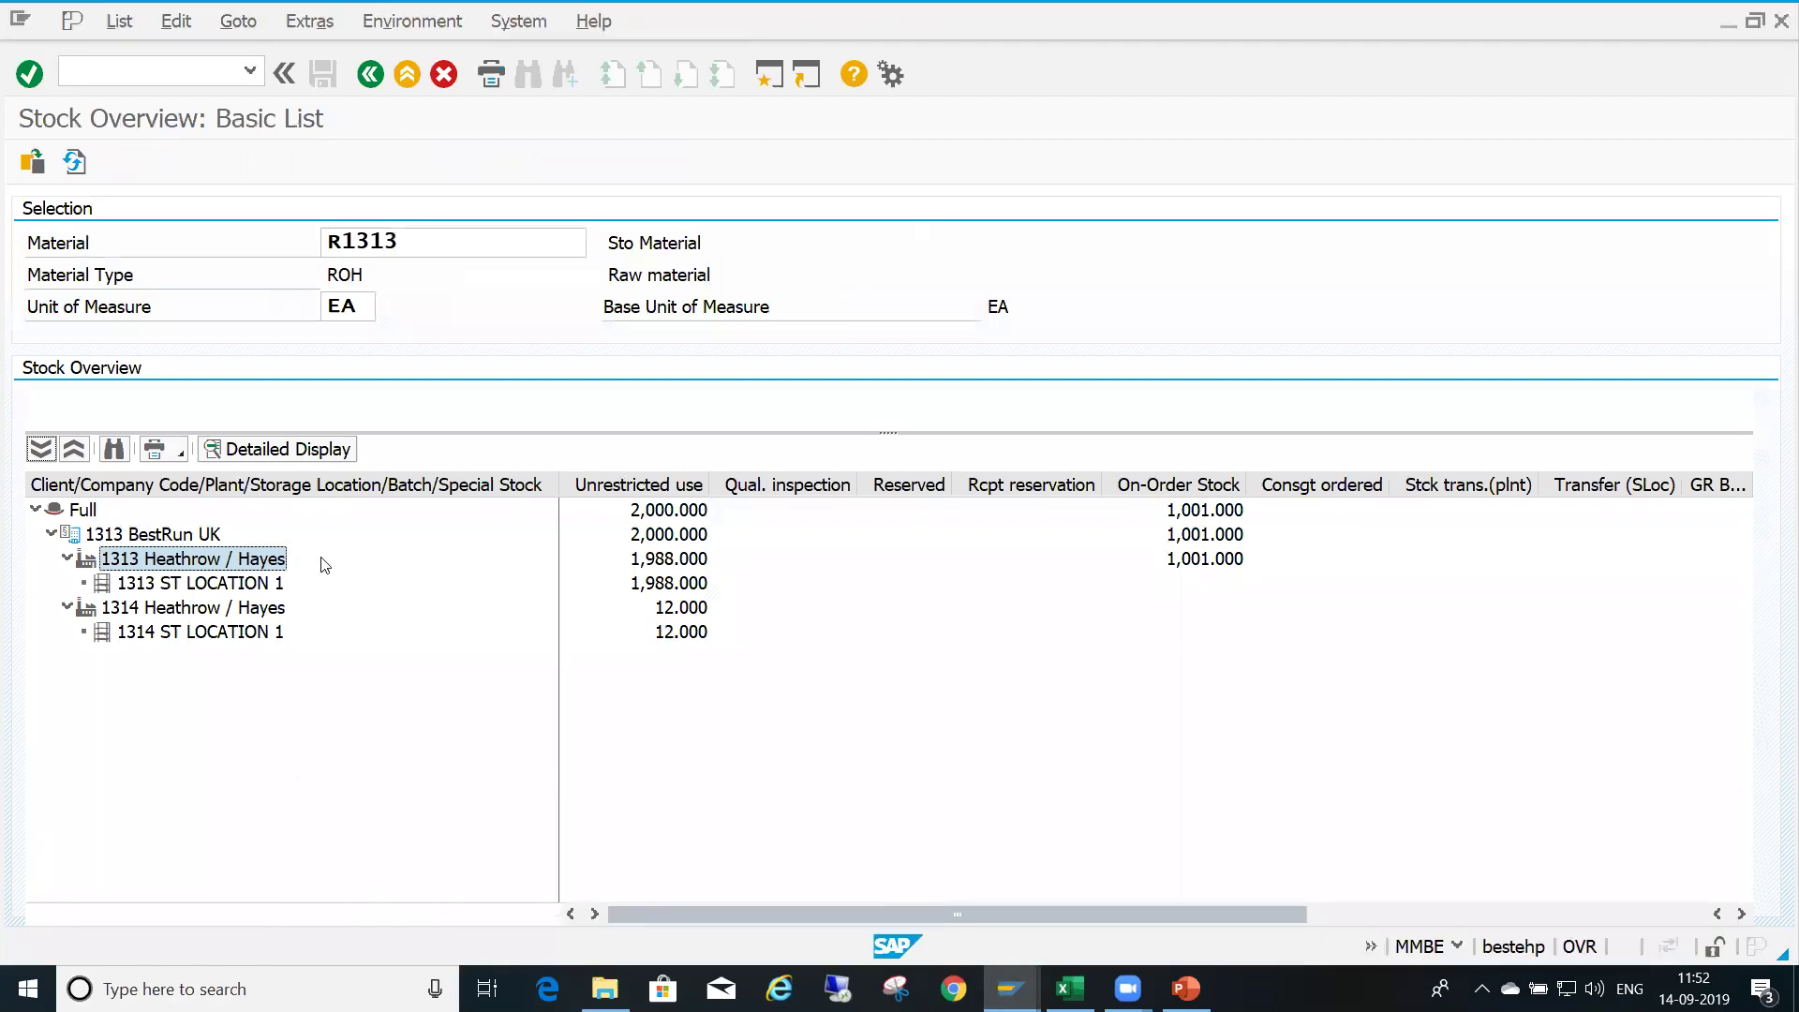
left_click(684, 581)
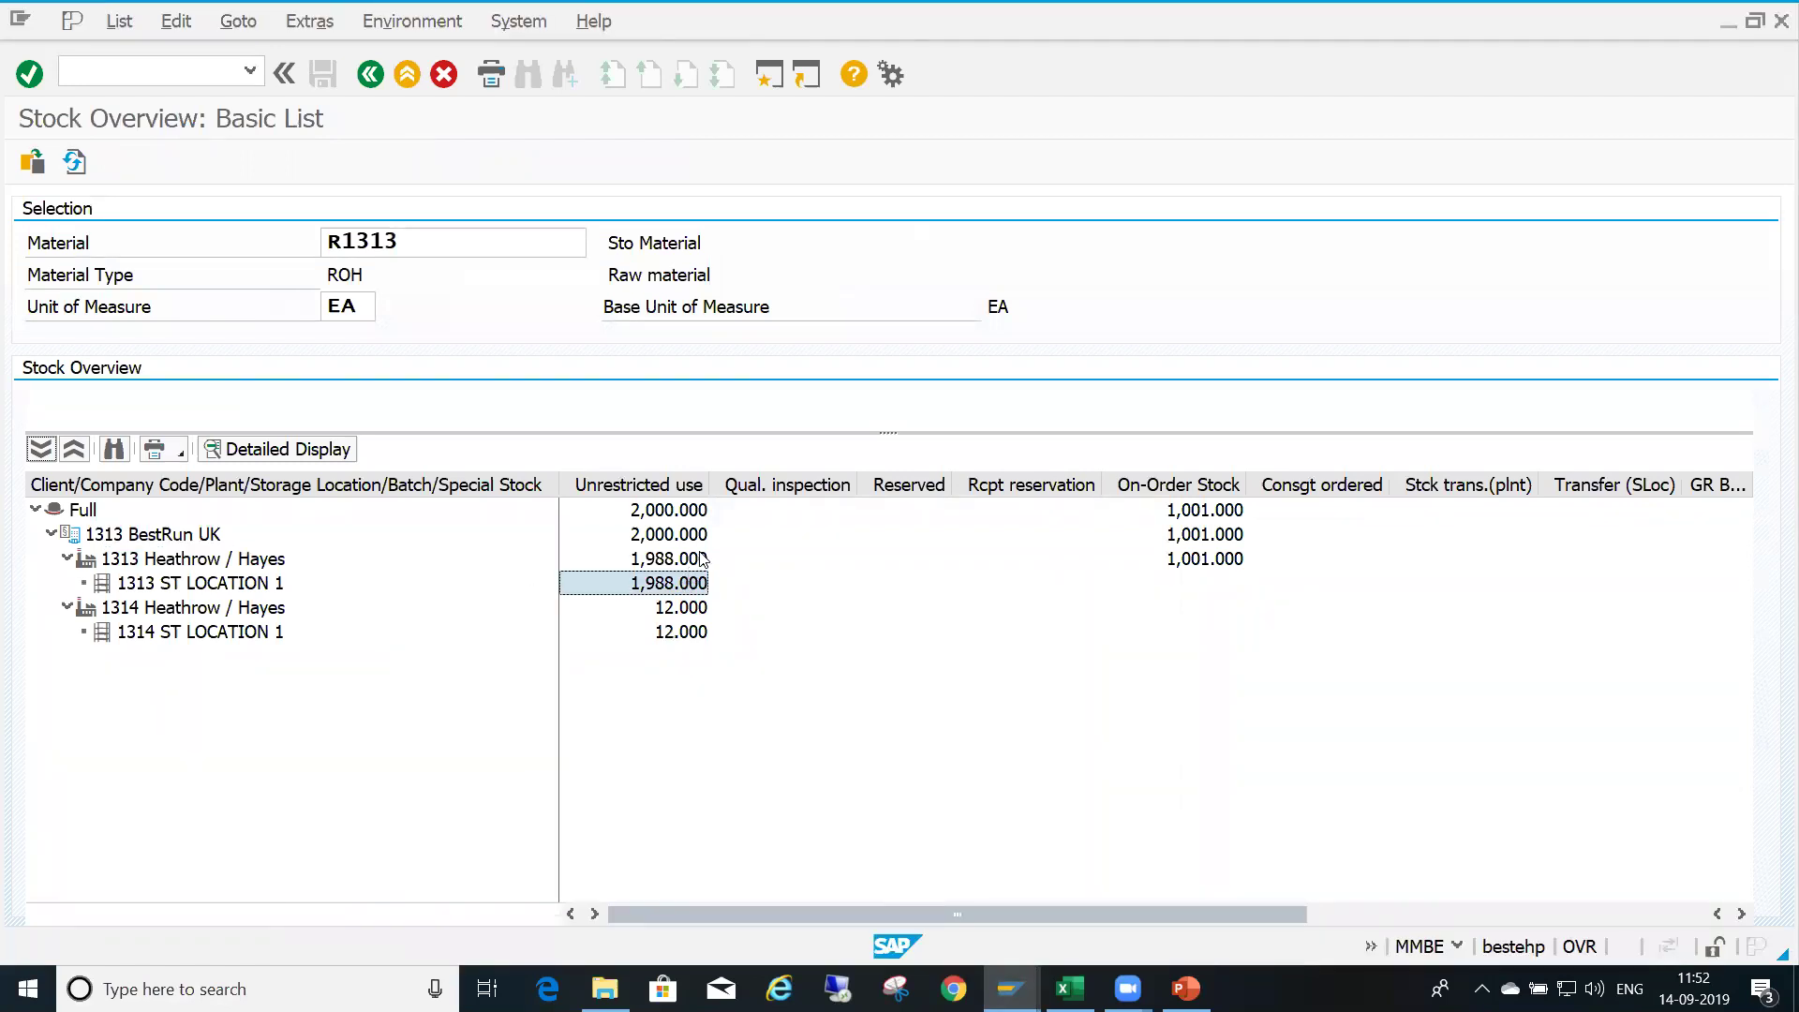
left_click(701, 559)
left_click(696, 584)
left_click(707, 559)
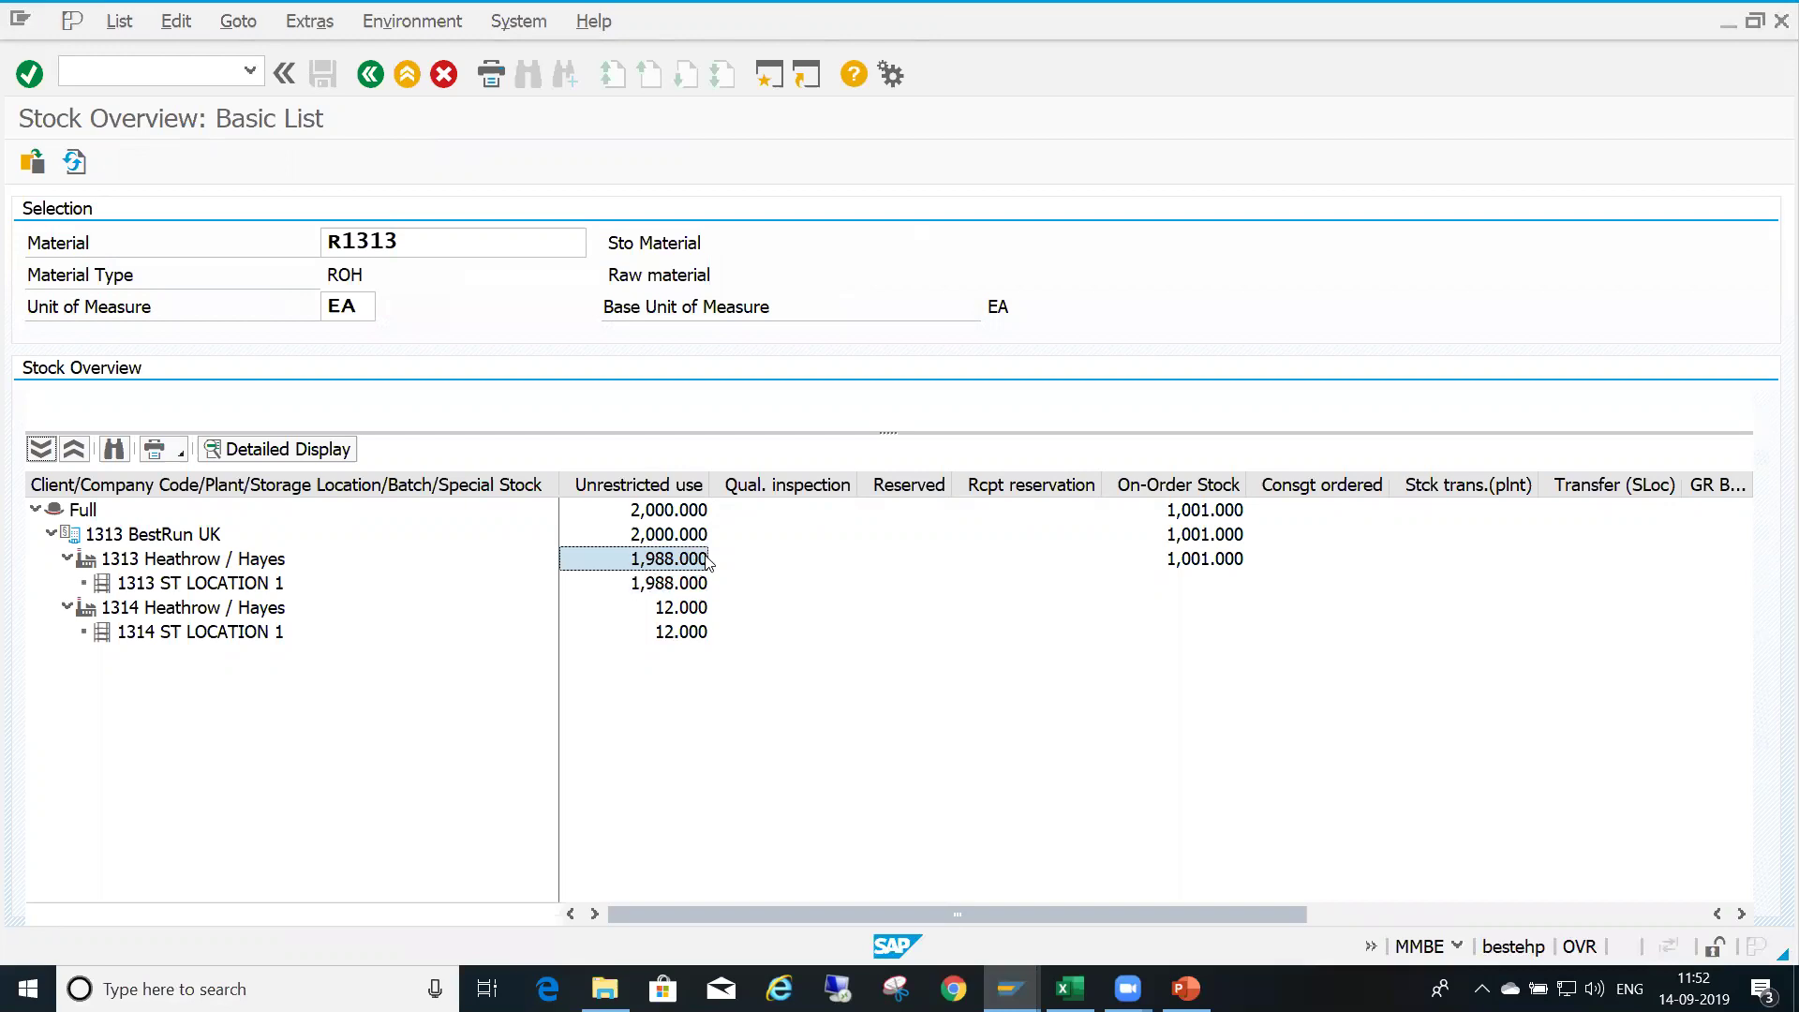
Refresh the stock overview of R1313, check the stock and in-transit columns by plant, and return to the selection screen
left_click(75, 161)
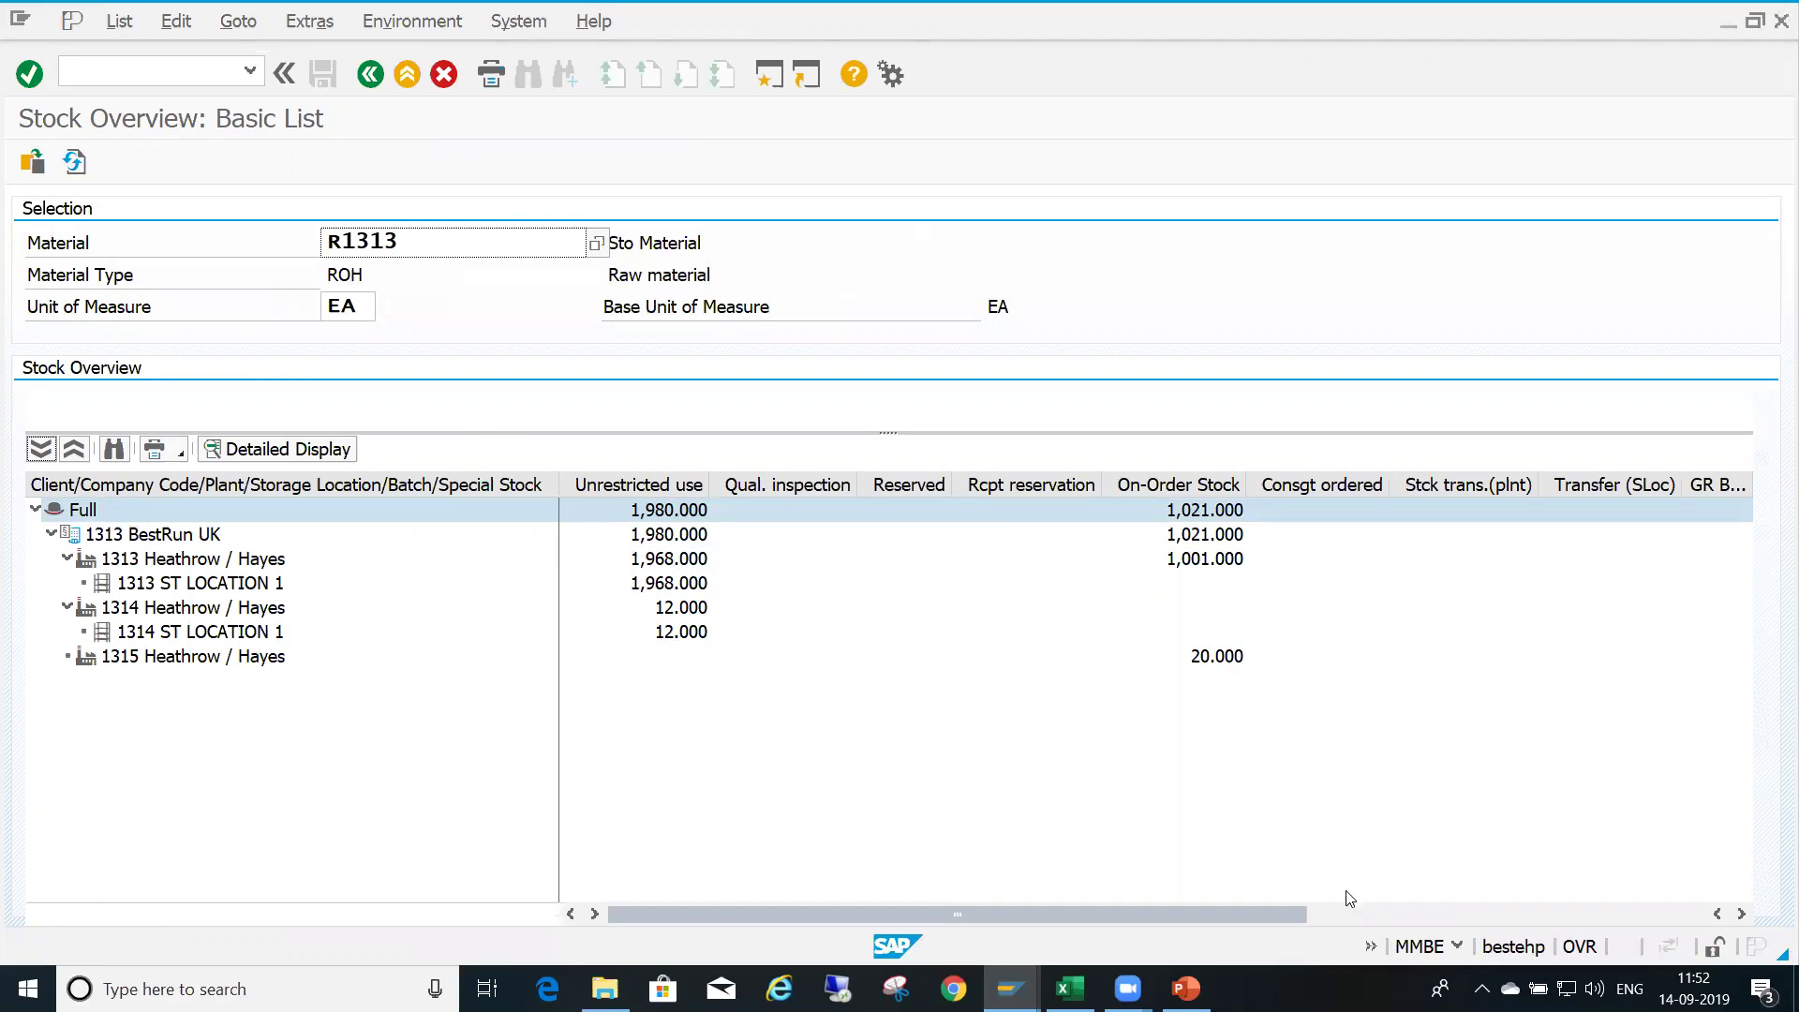
left_click(1361, 913)
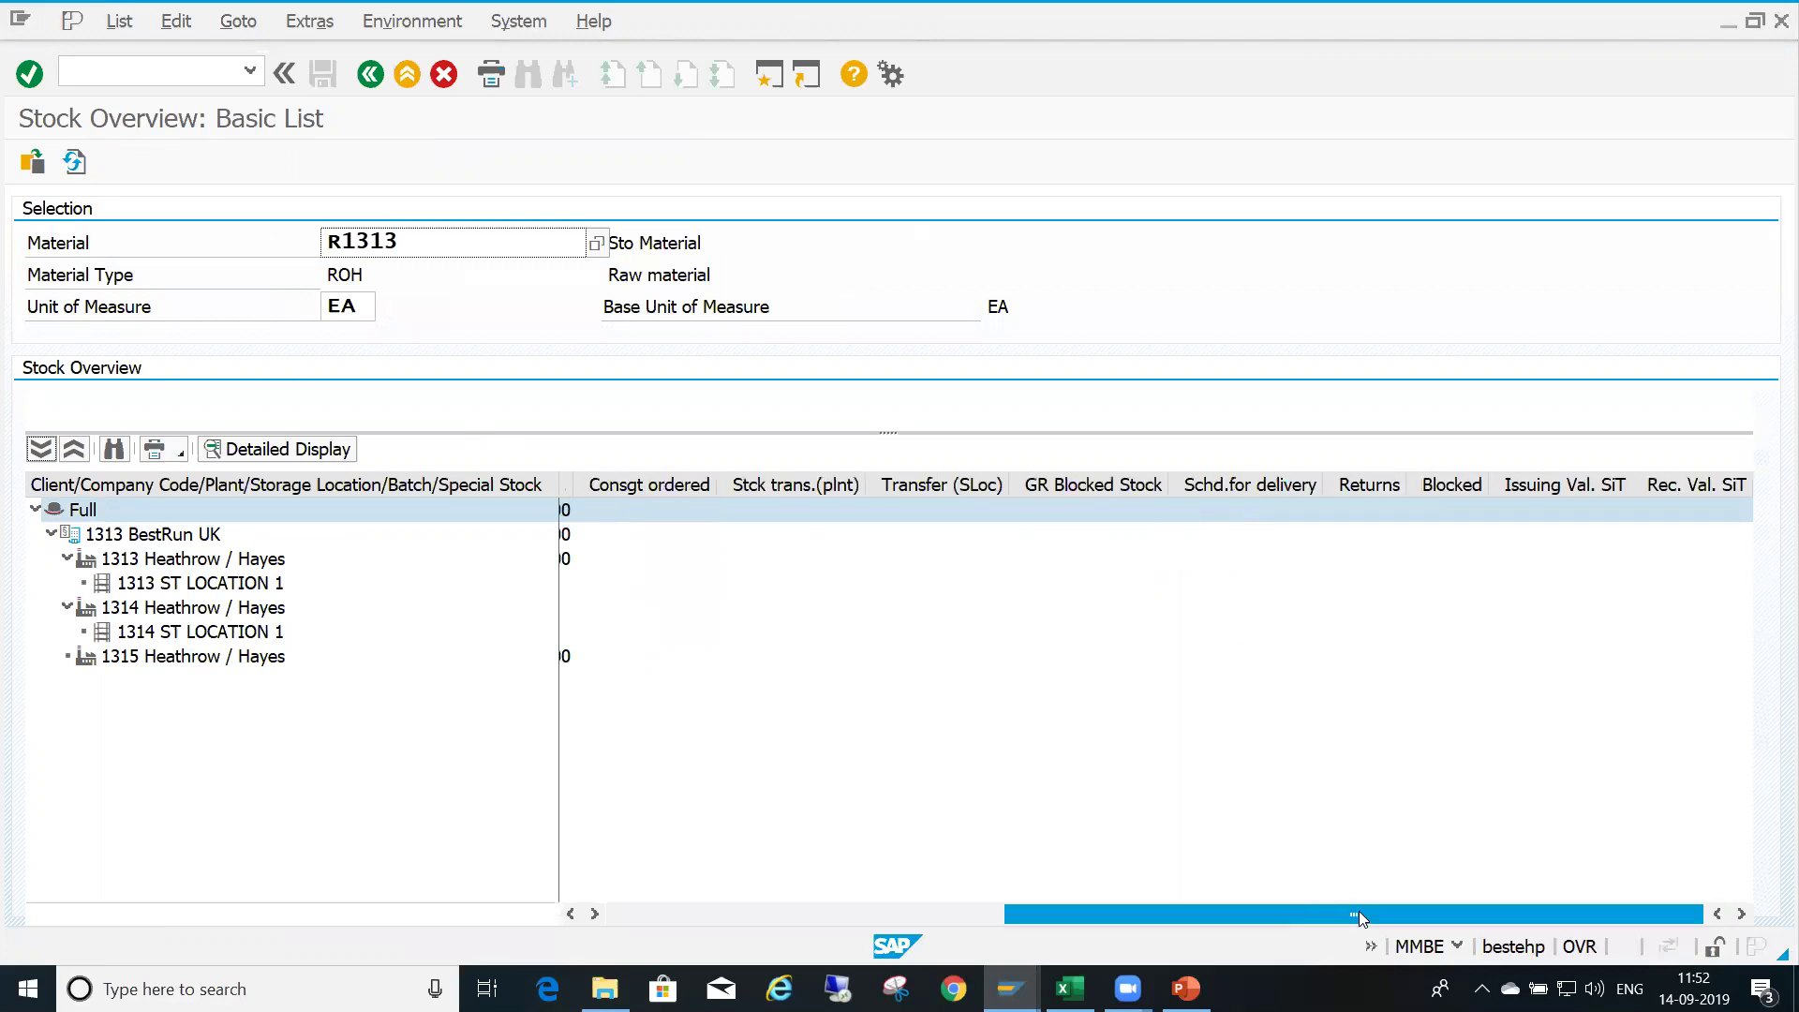
left_click(923, 911)
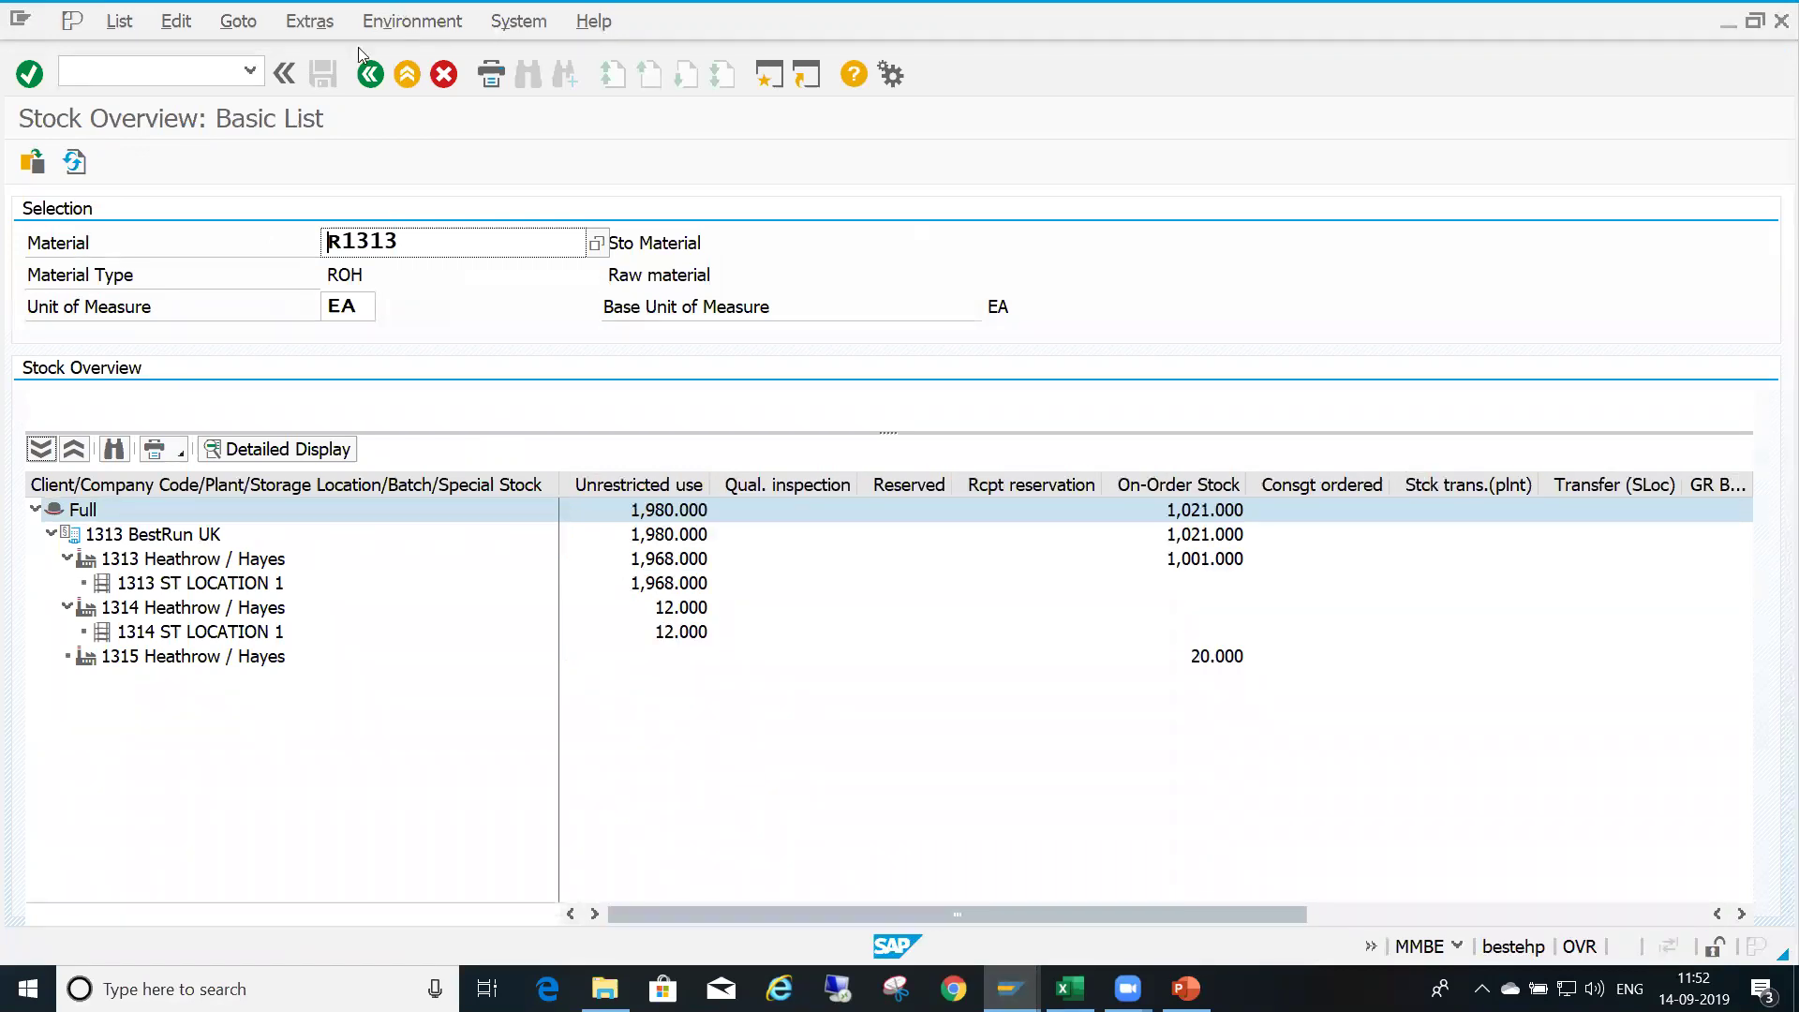
left_click(371, 74)
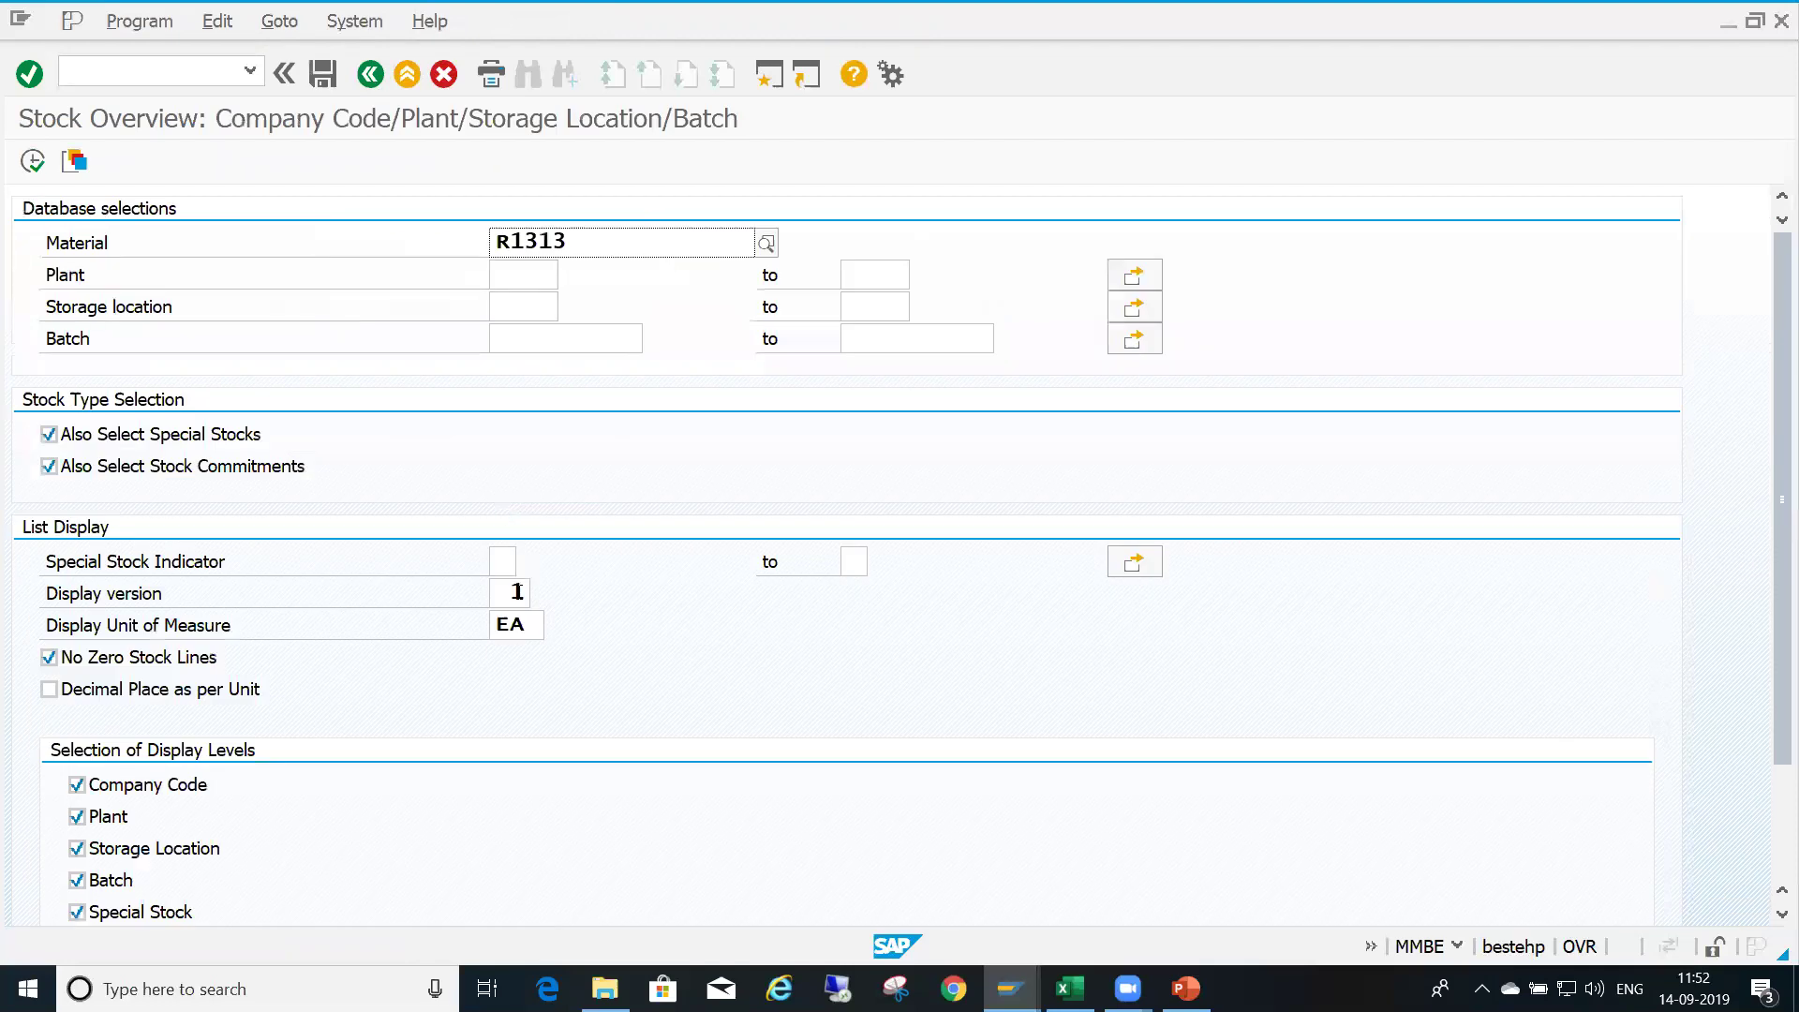
Set the display version to 24 (In-Transit Inv) and run the stock overview for material R1313
key("F8")
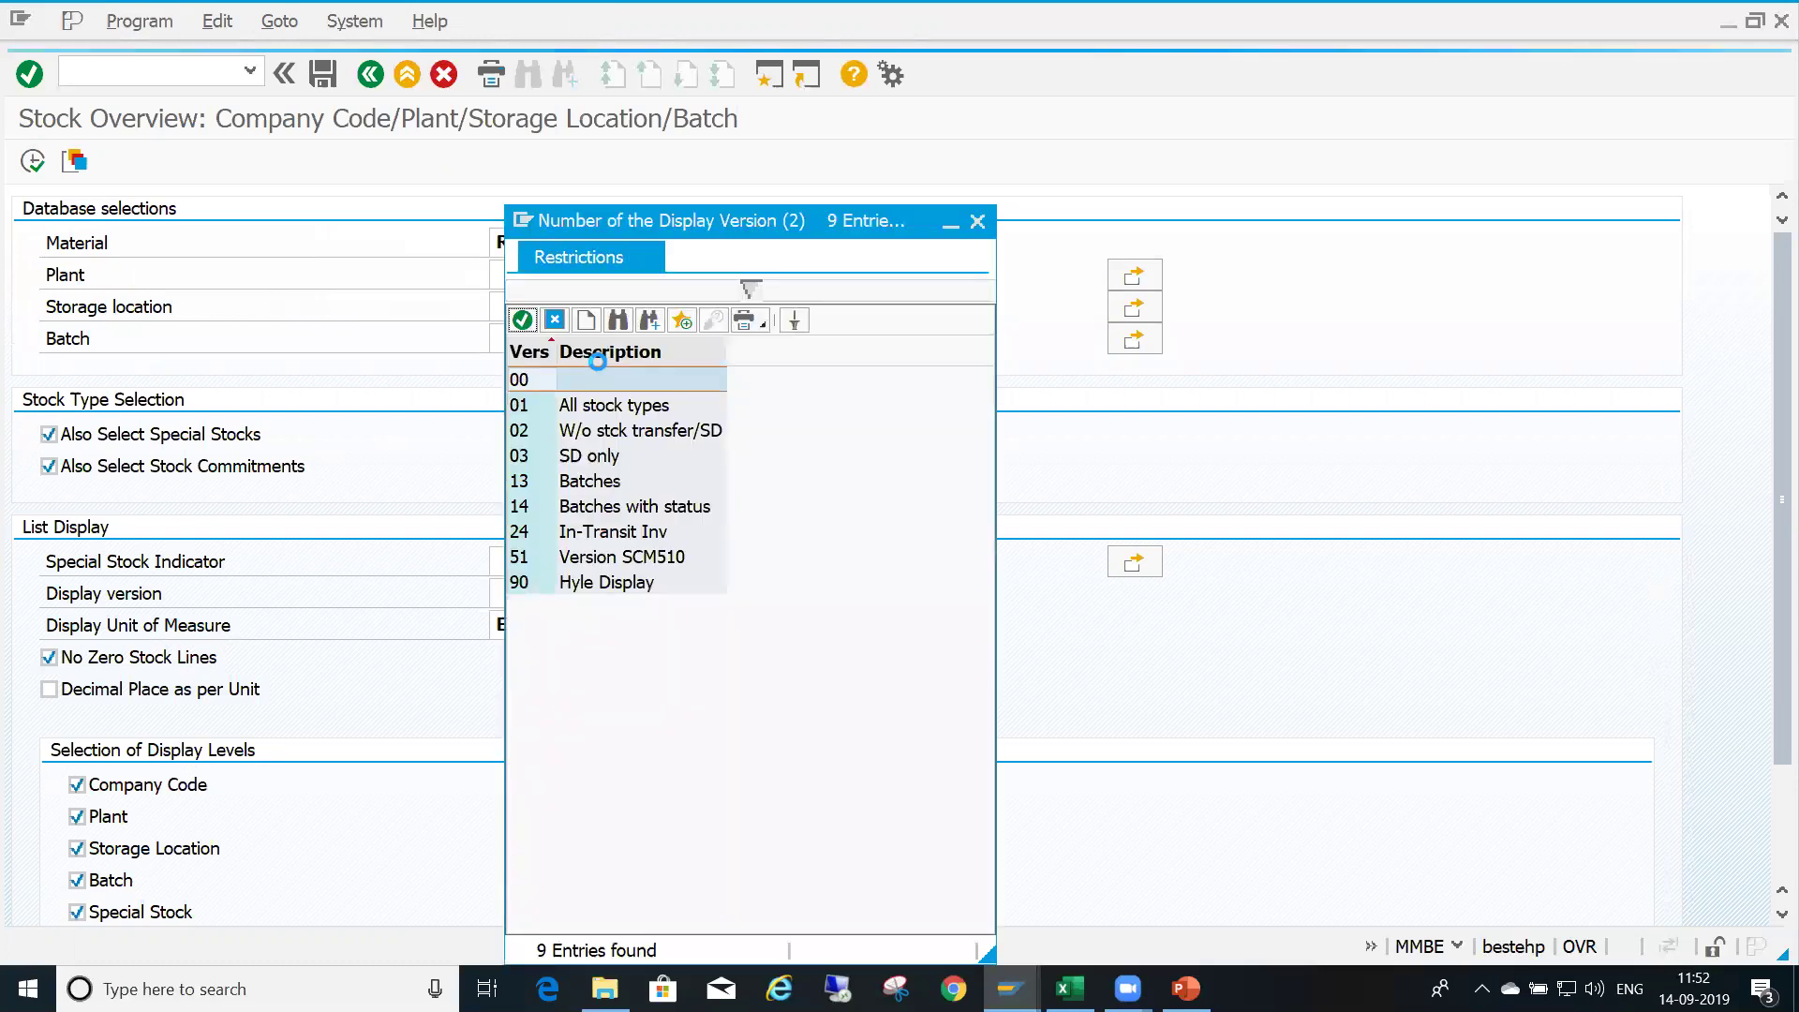
left_click(649, 536)
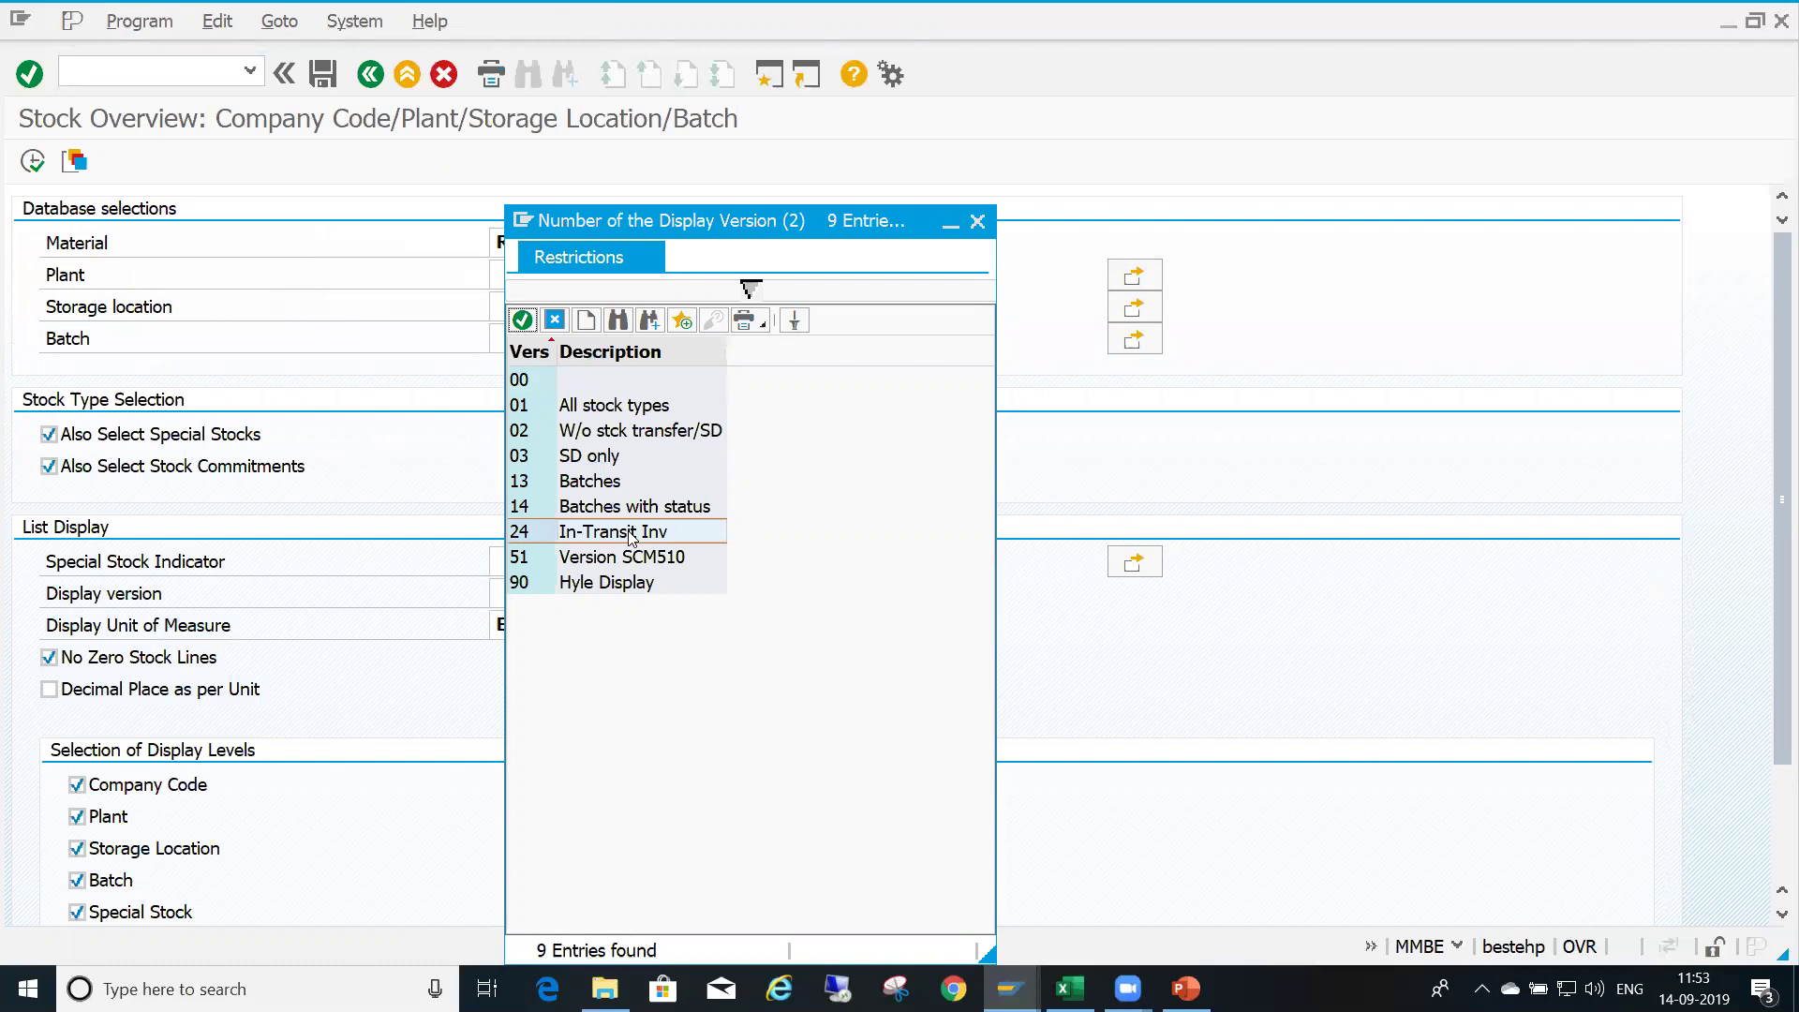
double_click(631, 536)
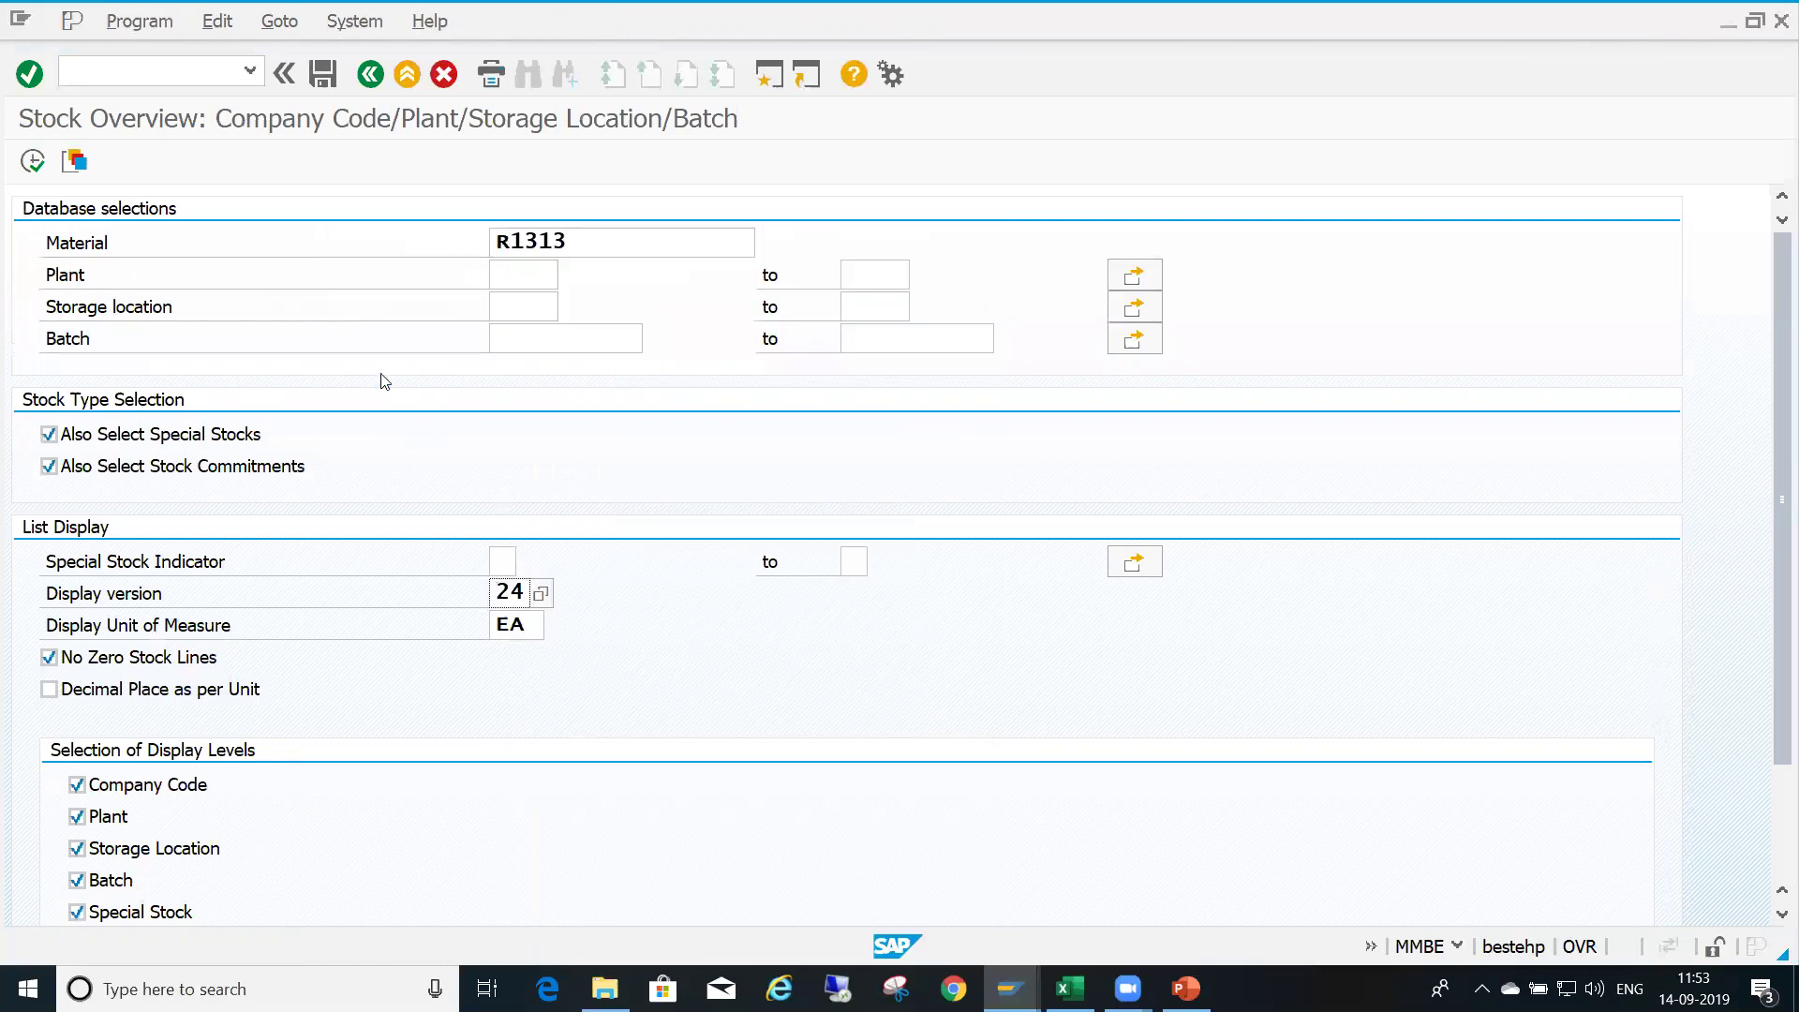
left_click(36, 164)
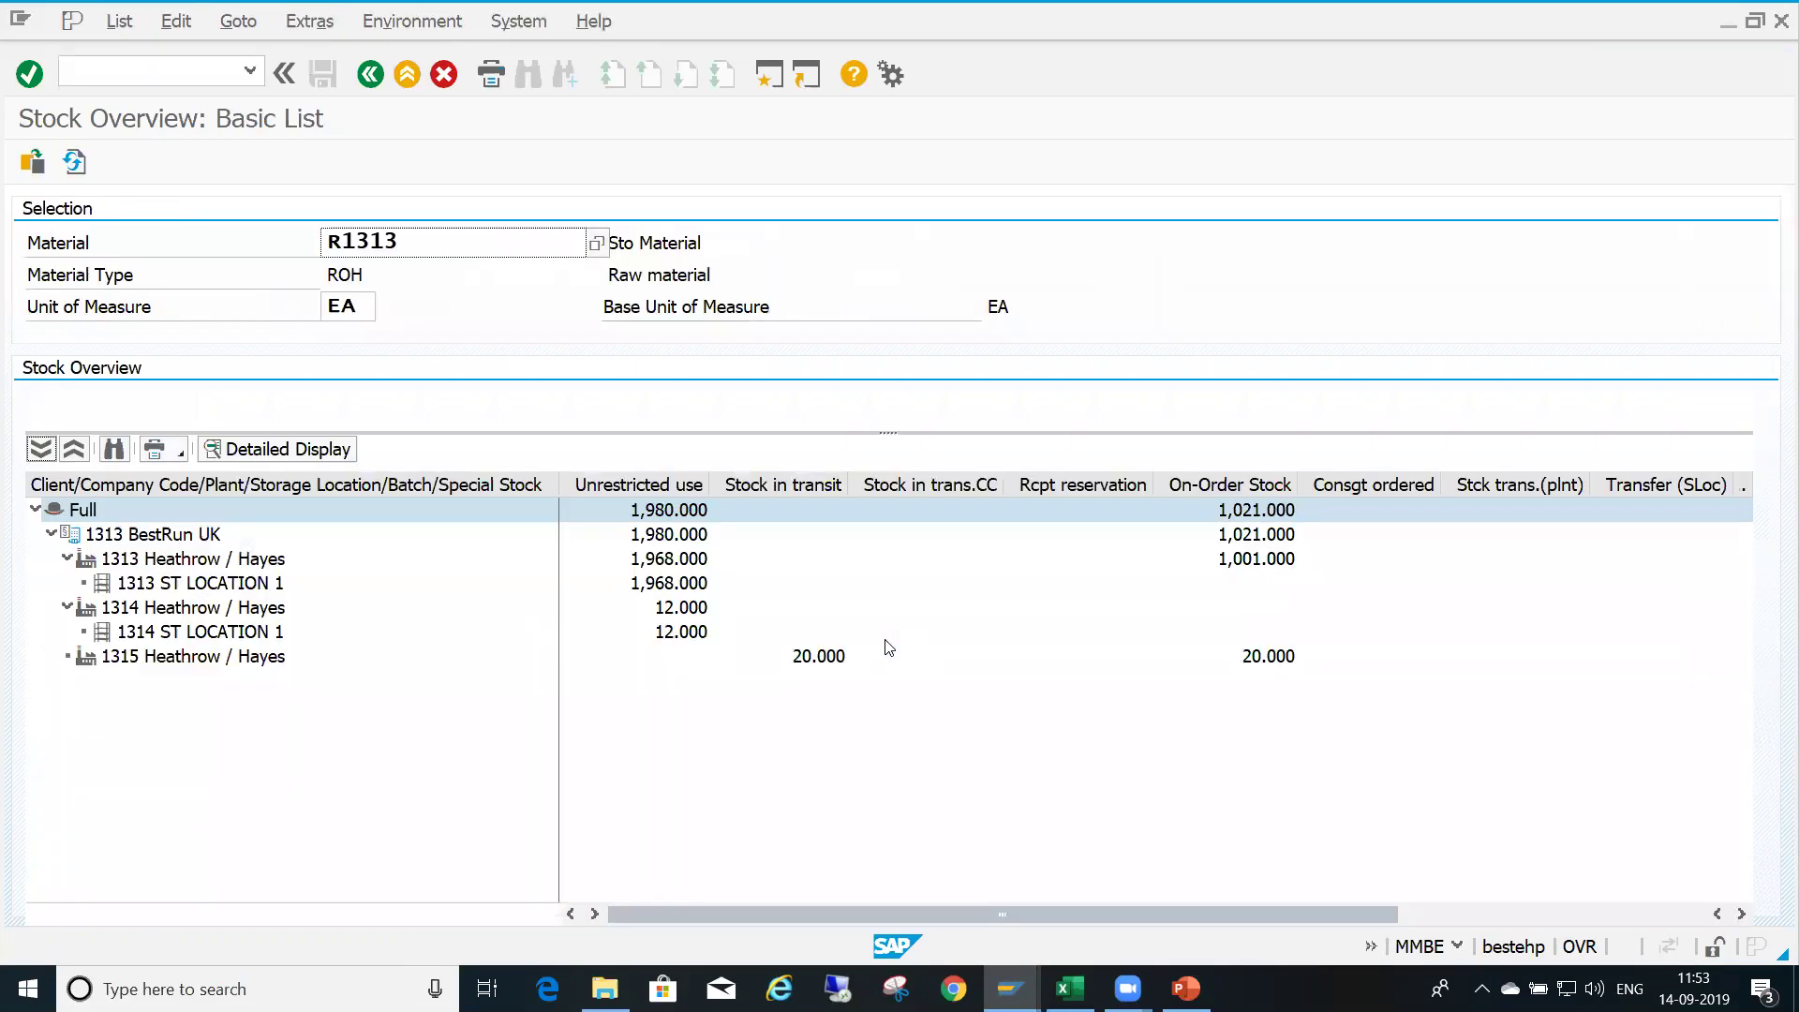
Compare the unrestricted-use stock of plant 1313 with the stock in transit of plant 1315
left_click(695, 561)
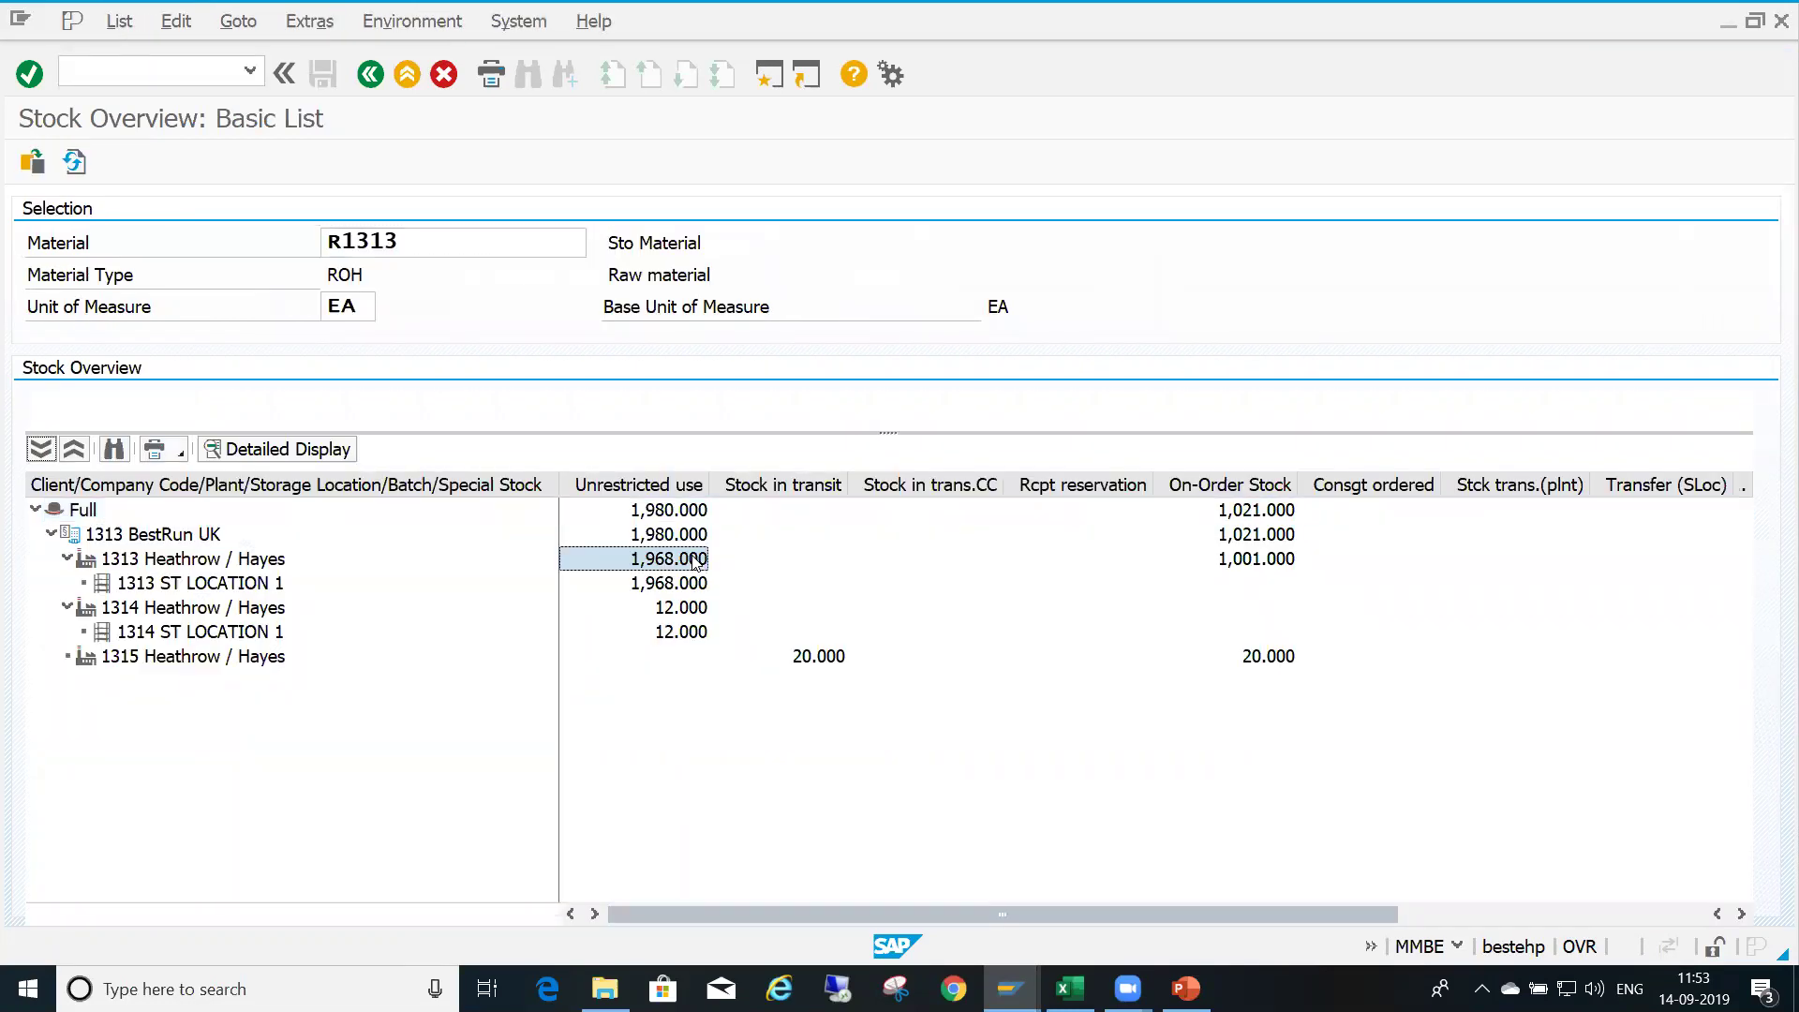
left_click(846, 660)
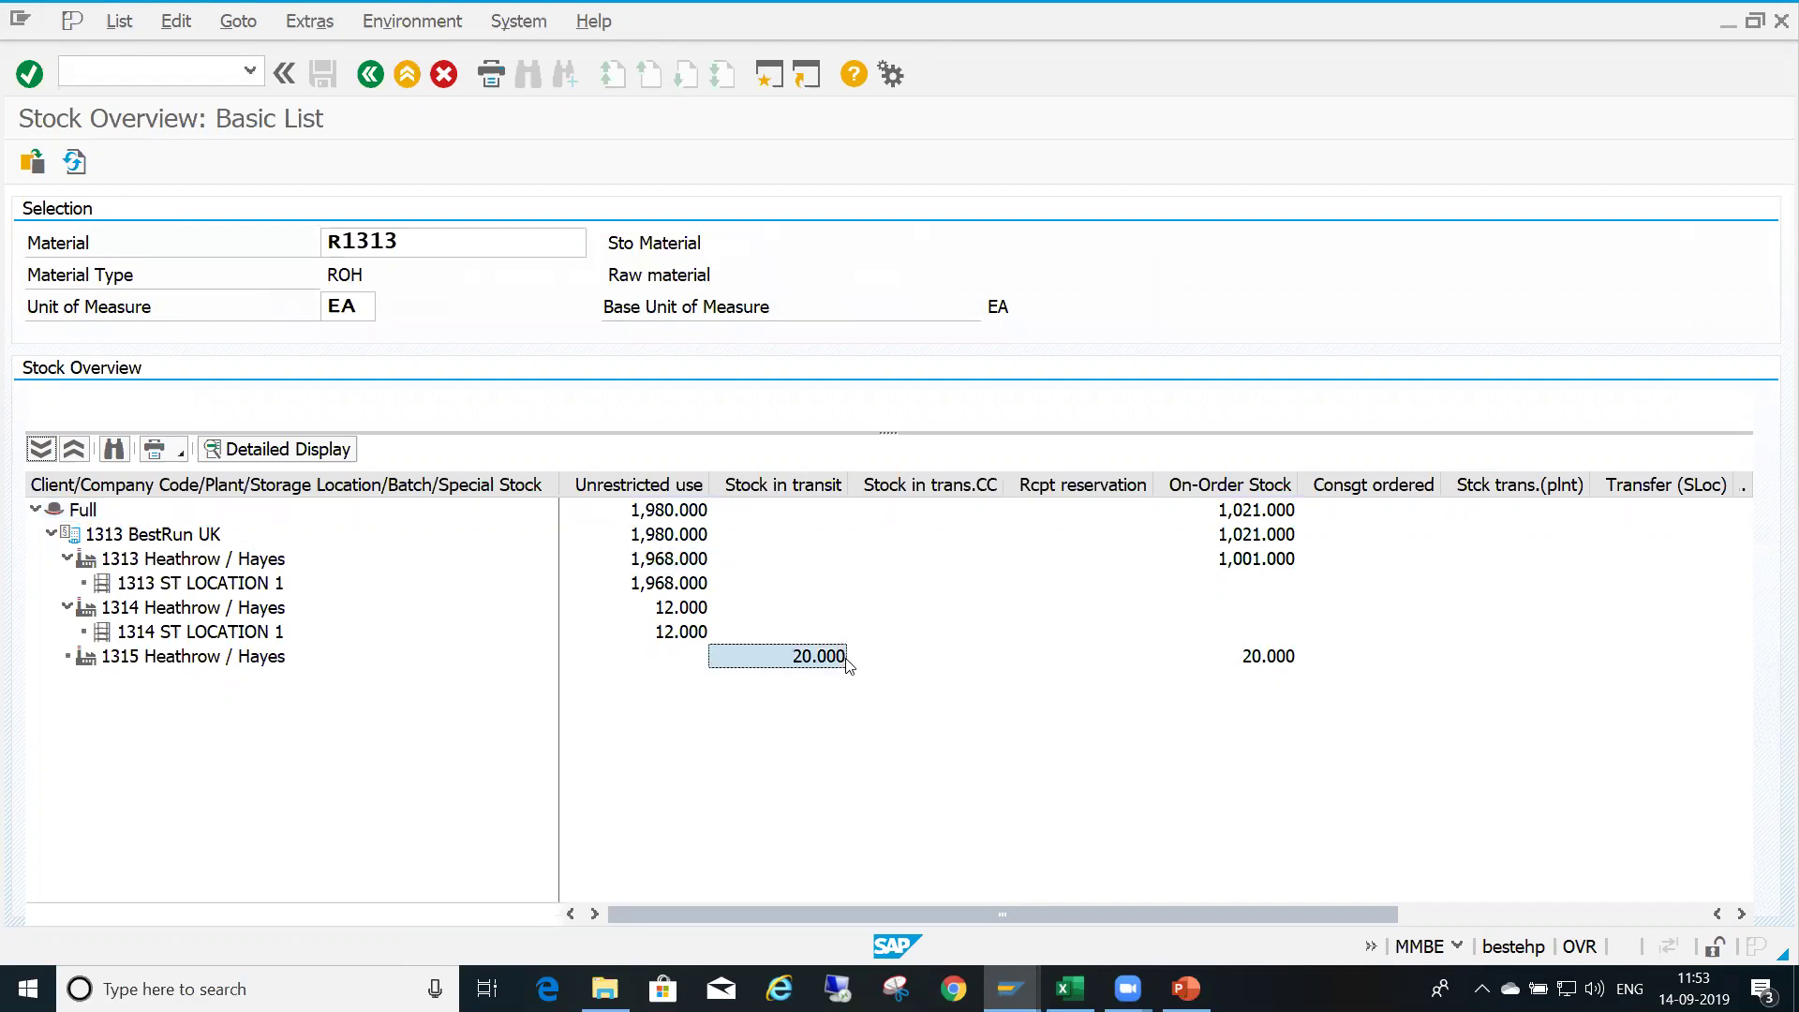
left_click(185, 662)
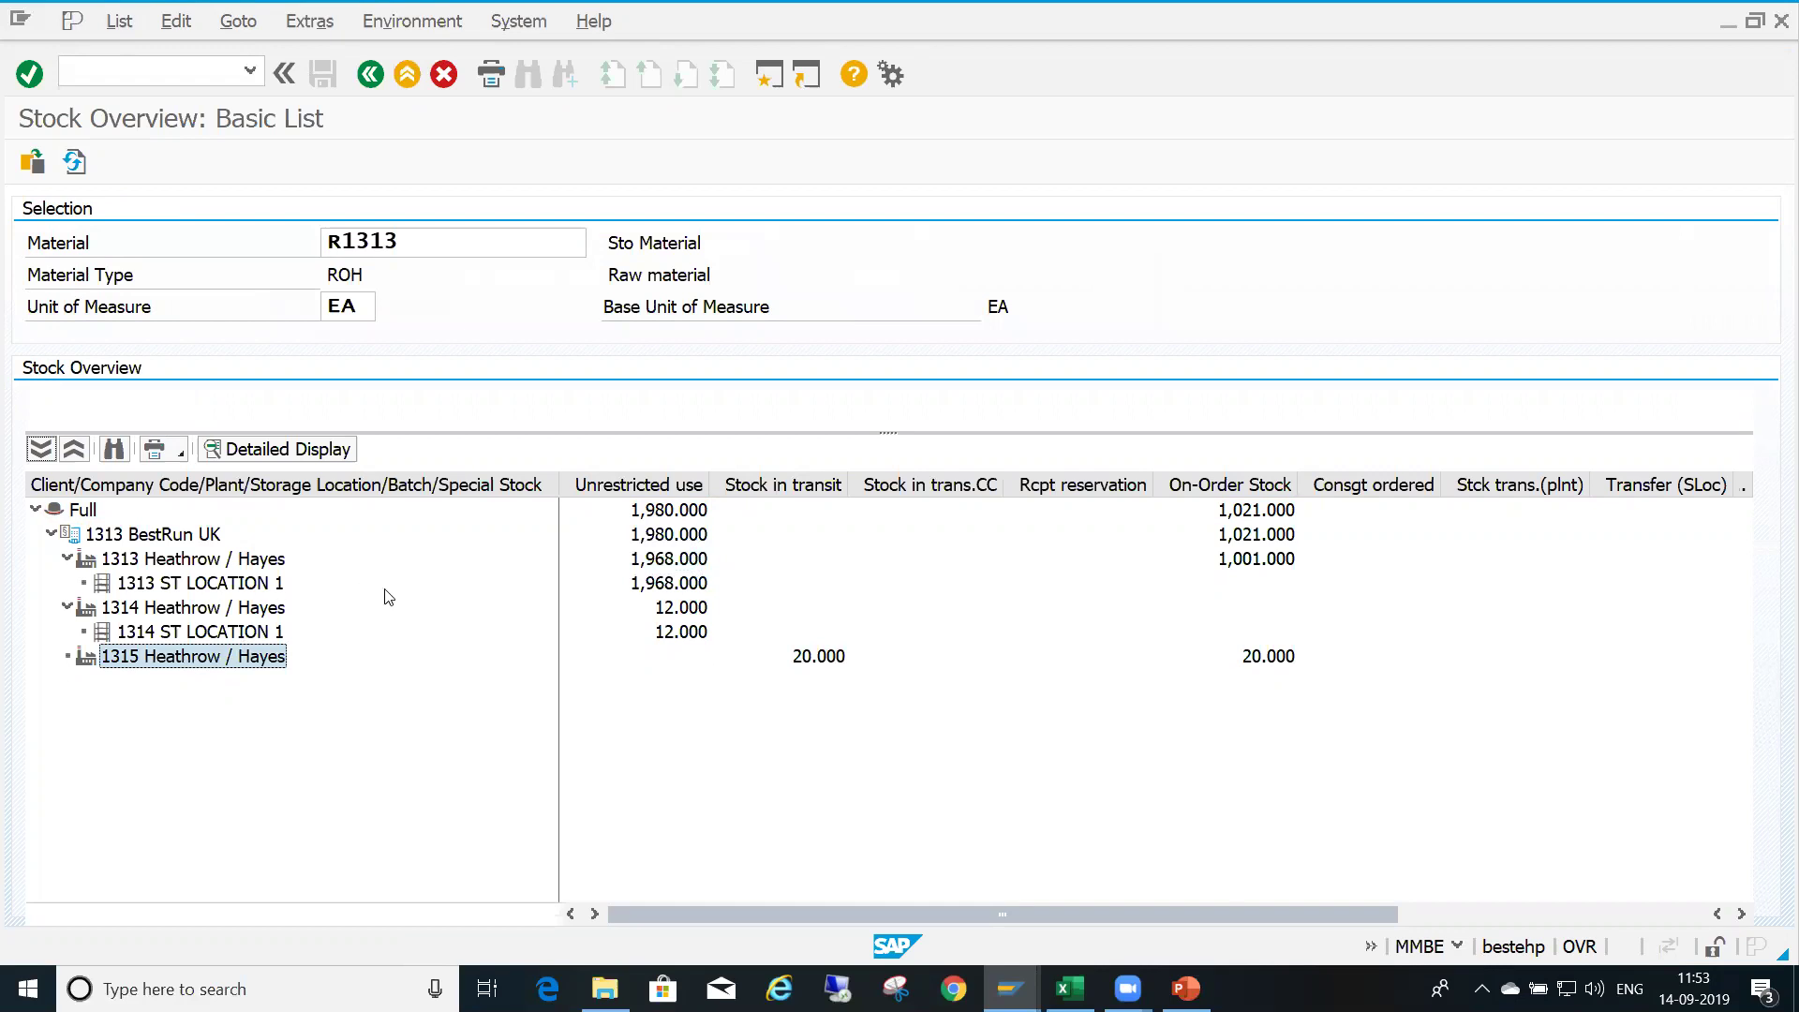
left_click(682, 562)
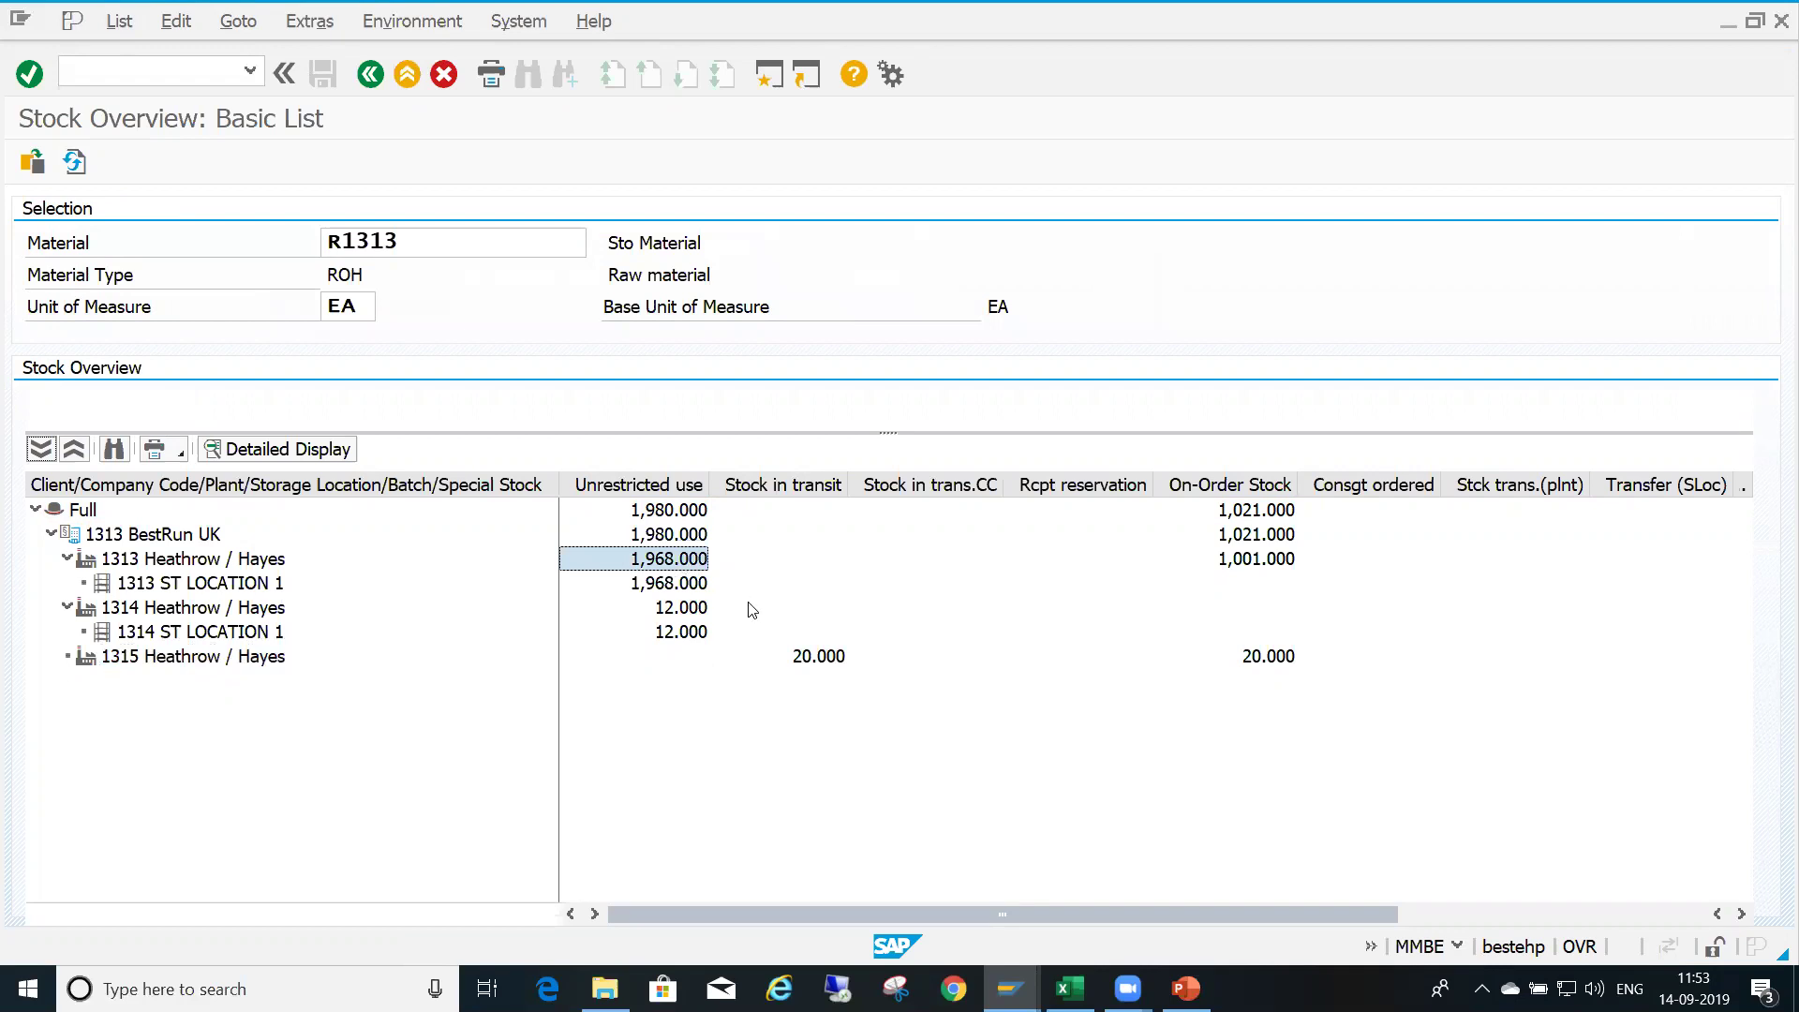
left_click(841, 659)
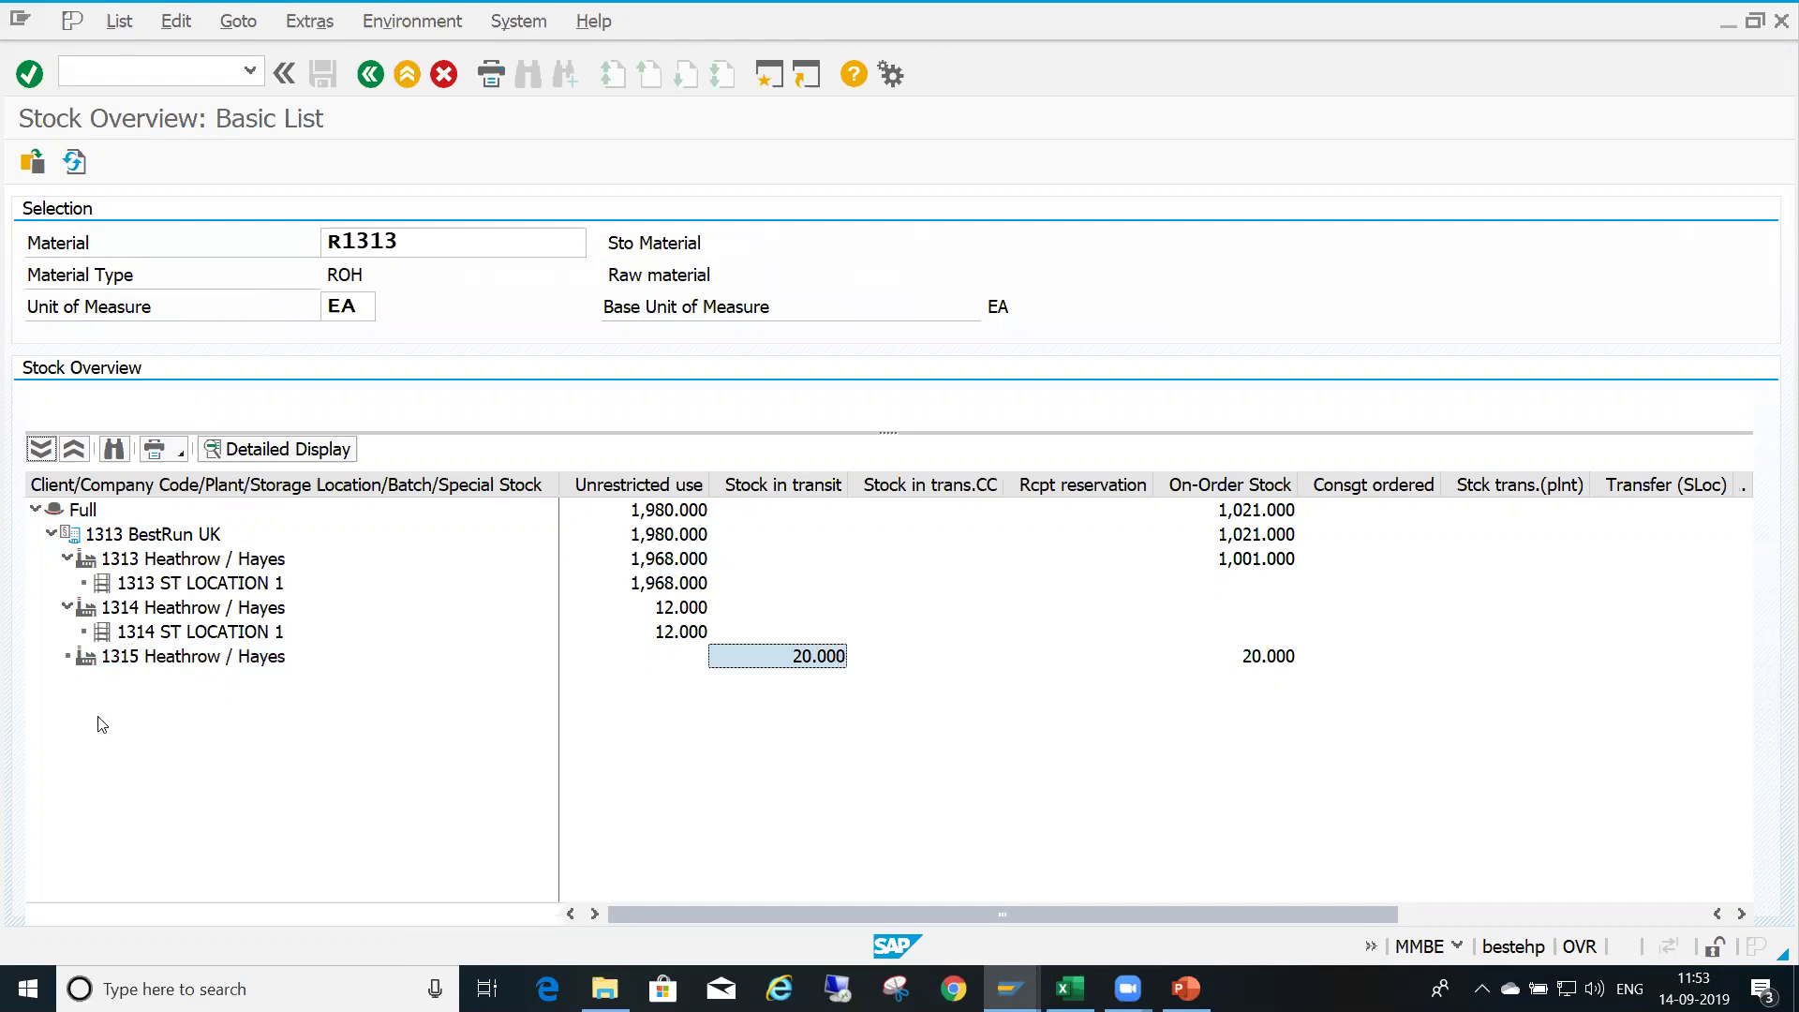
left_click(270, 658)
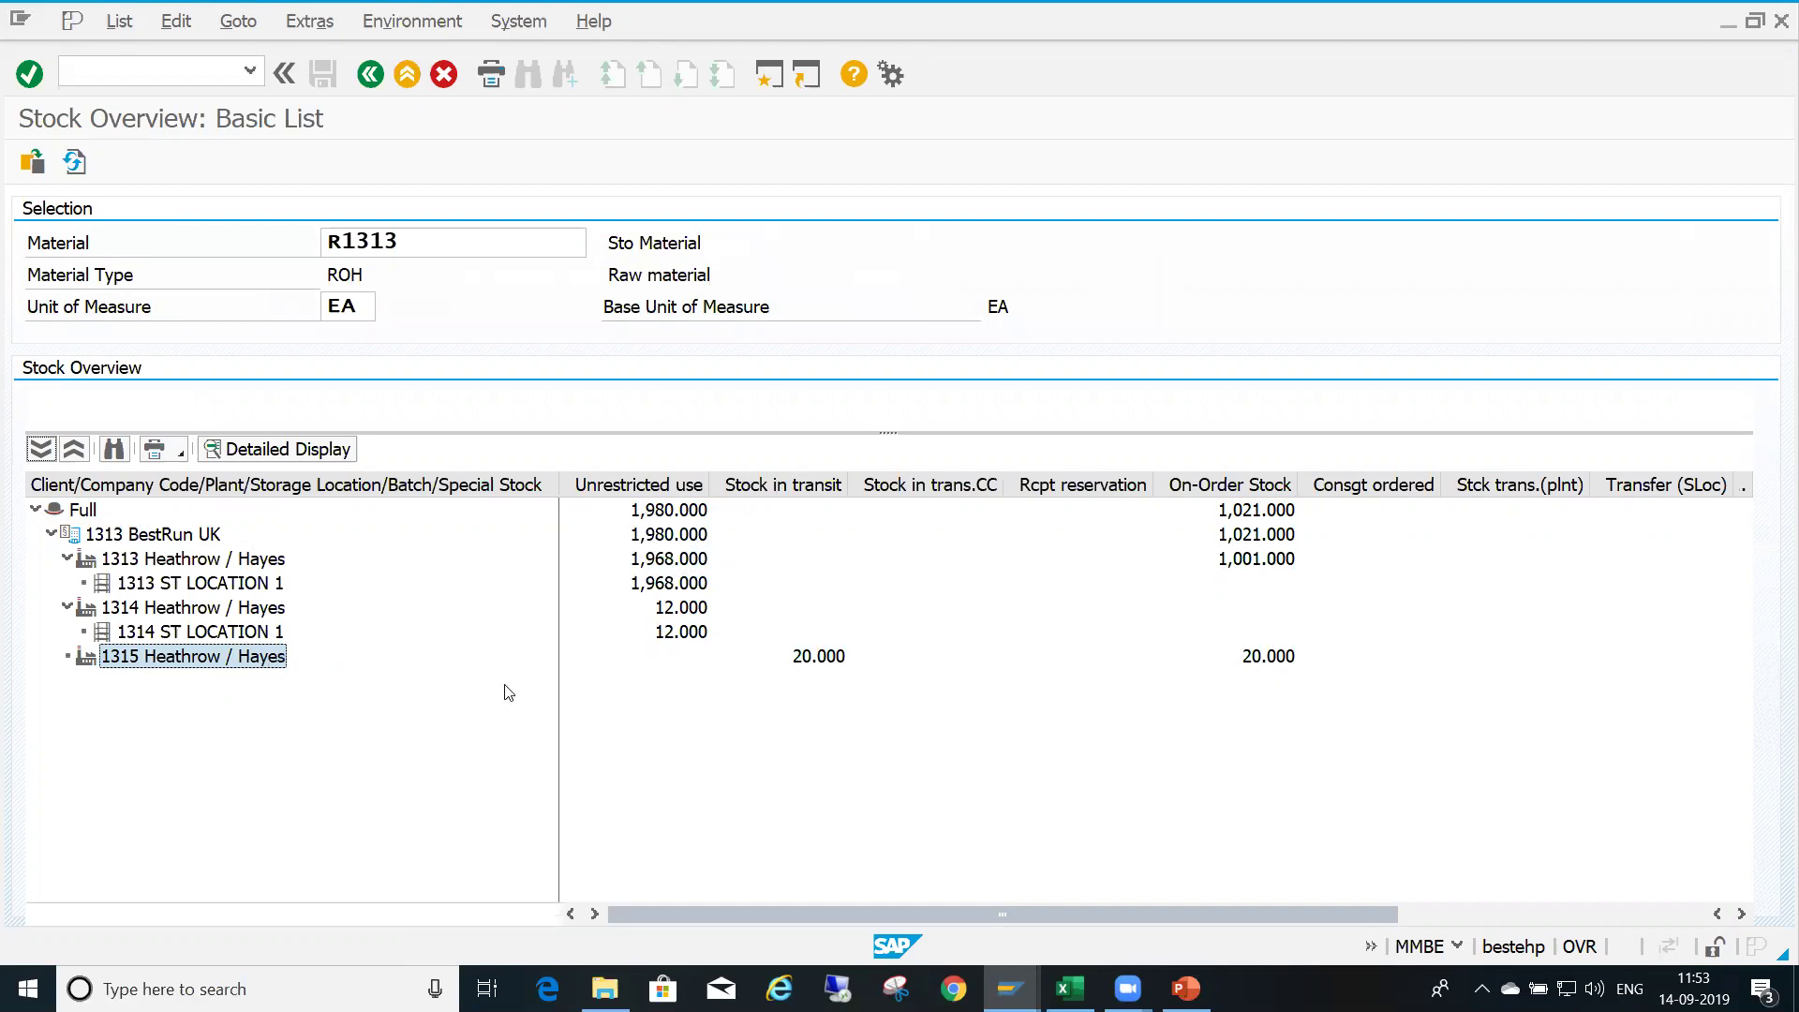
left_click(225, 562)
left_click(279, 659)
left_click(274, 561)
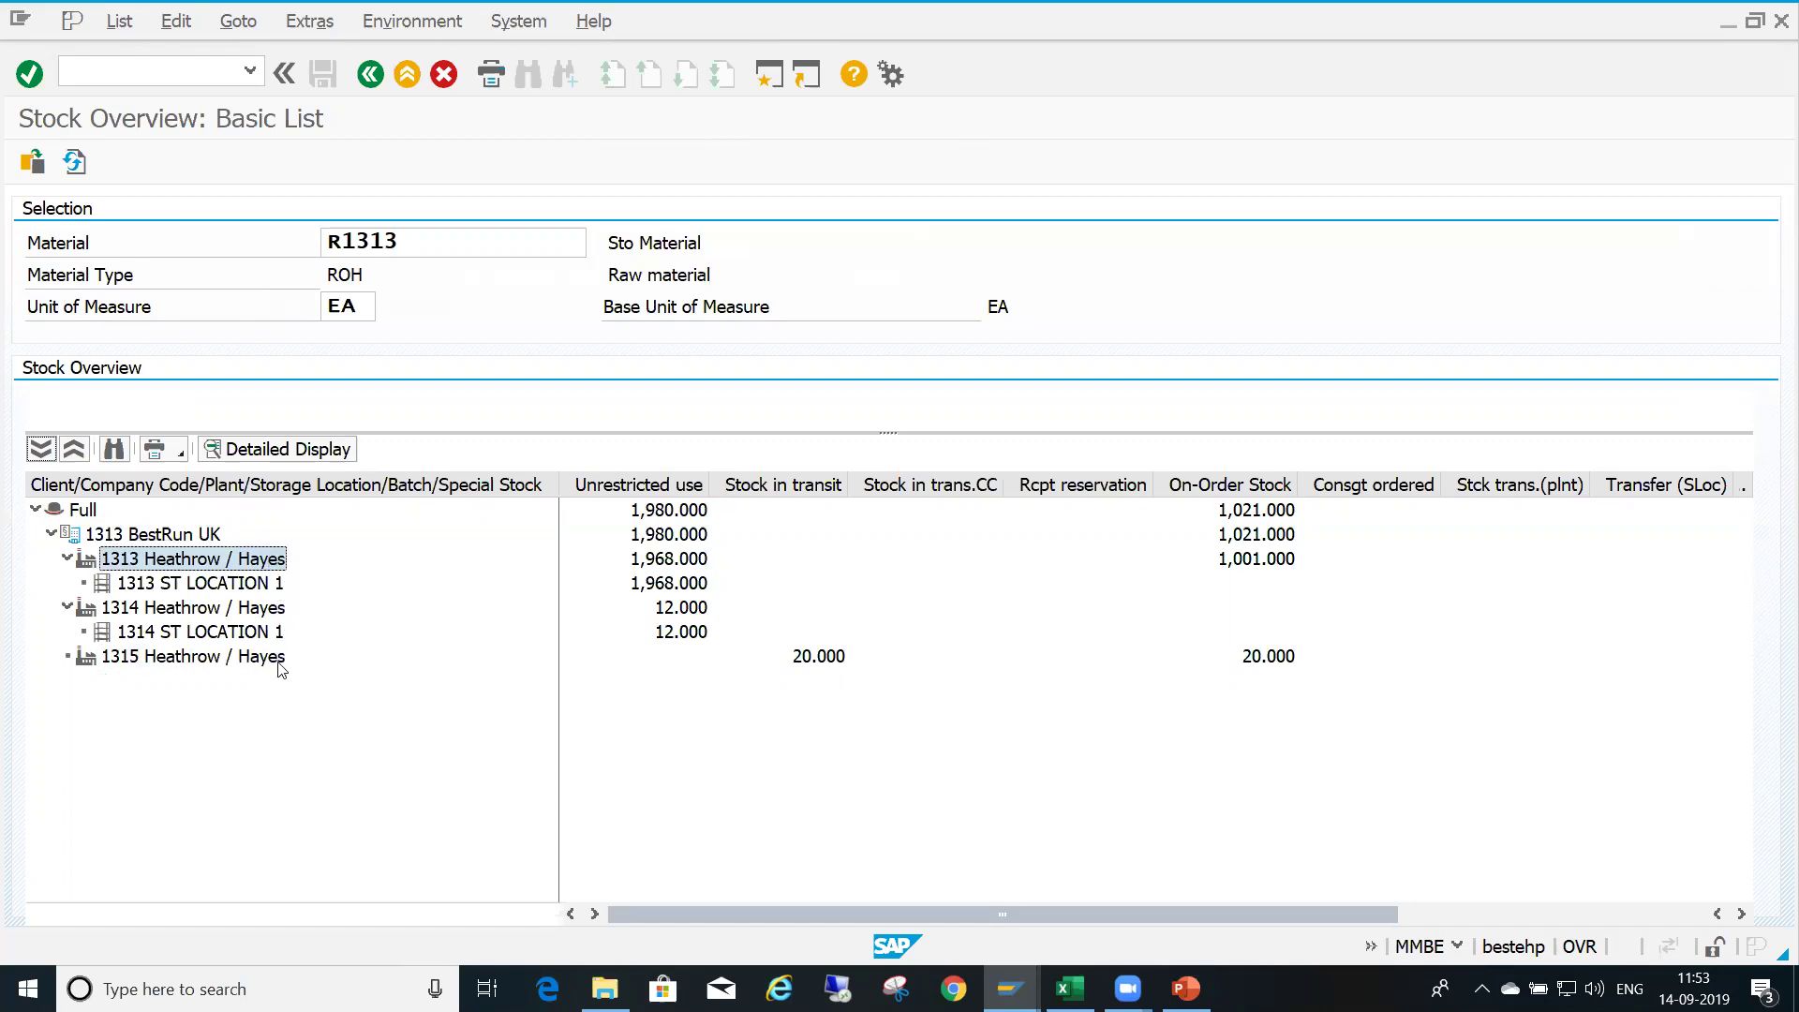
left_click(278, 664)
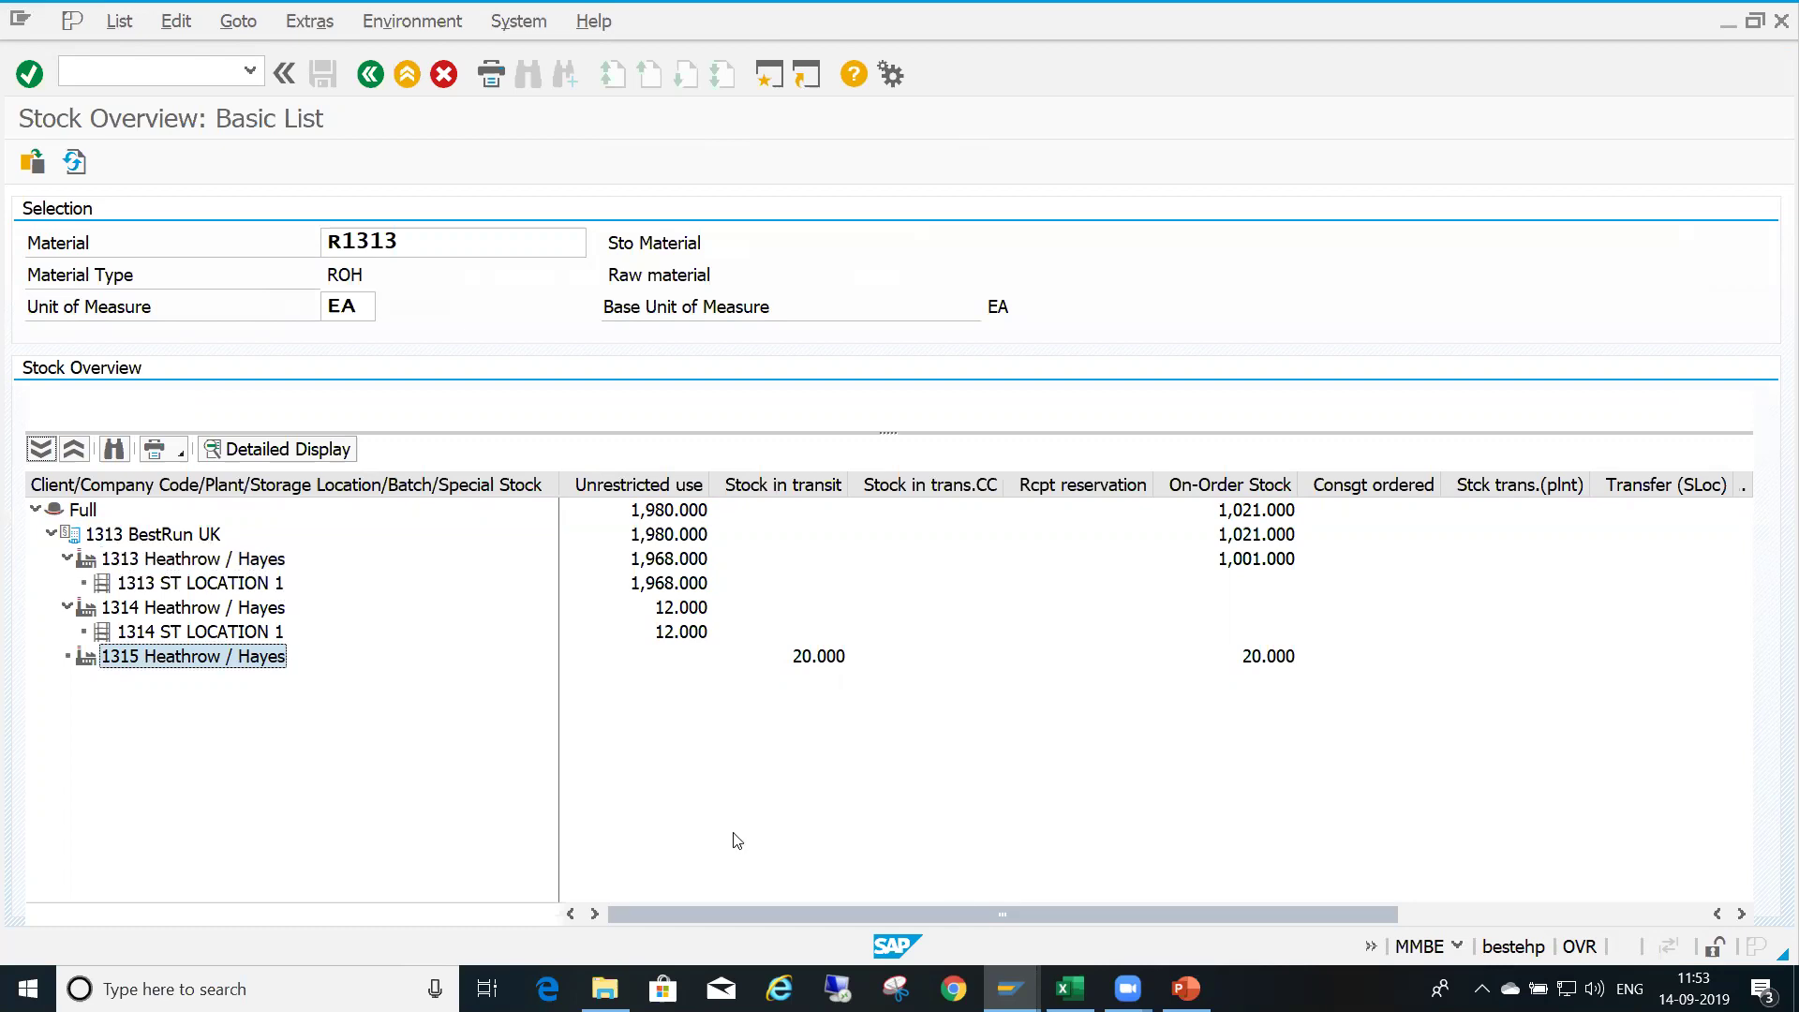
left_click(273, 564)
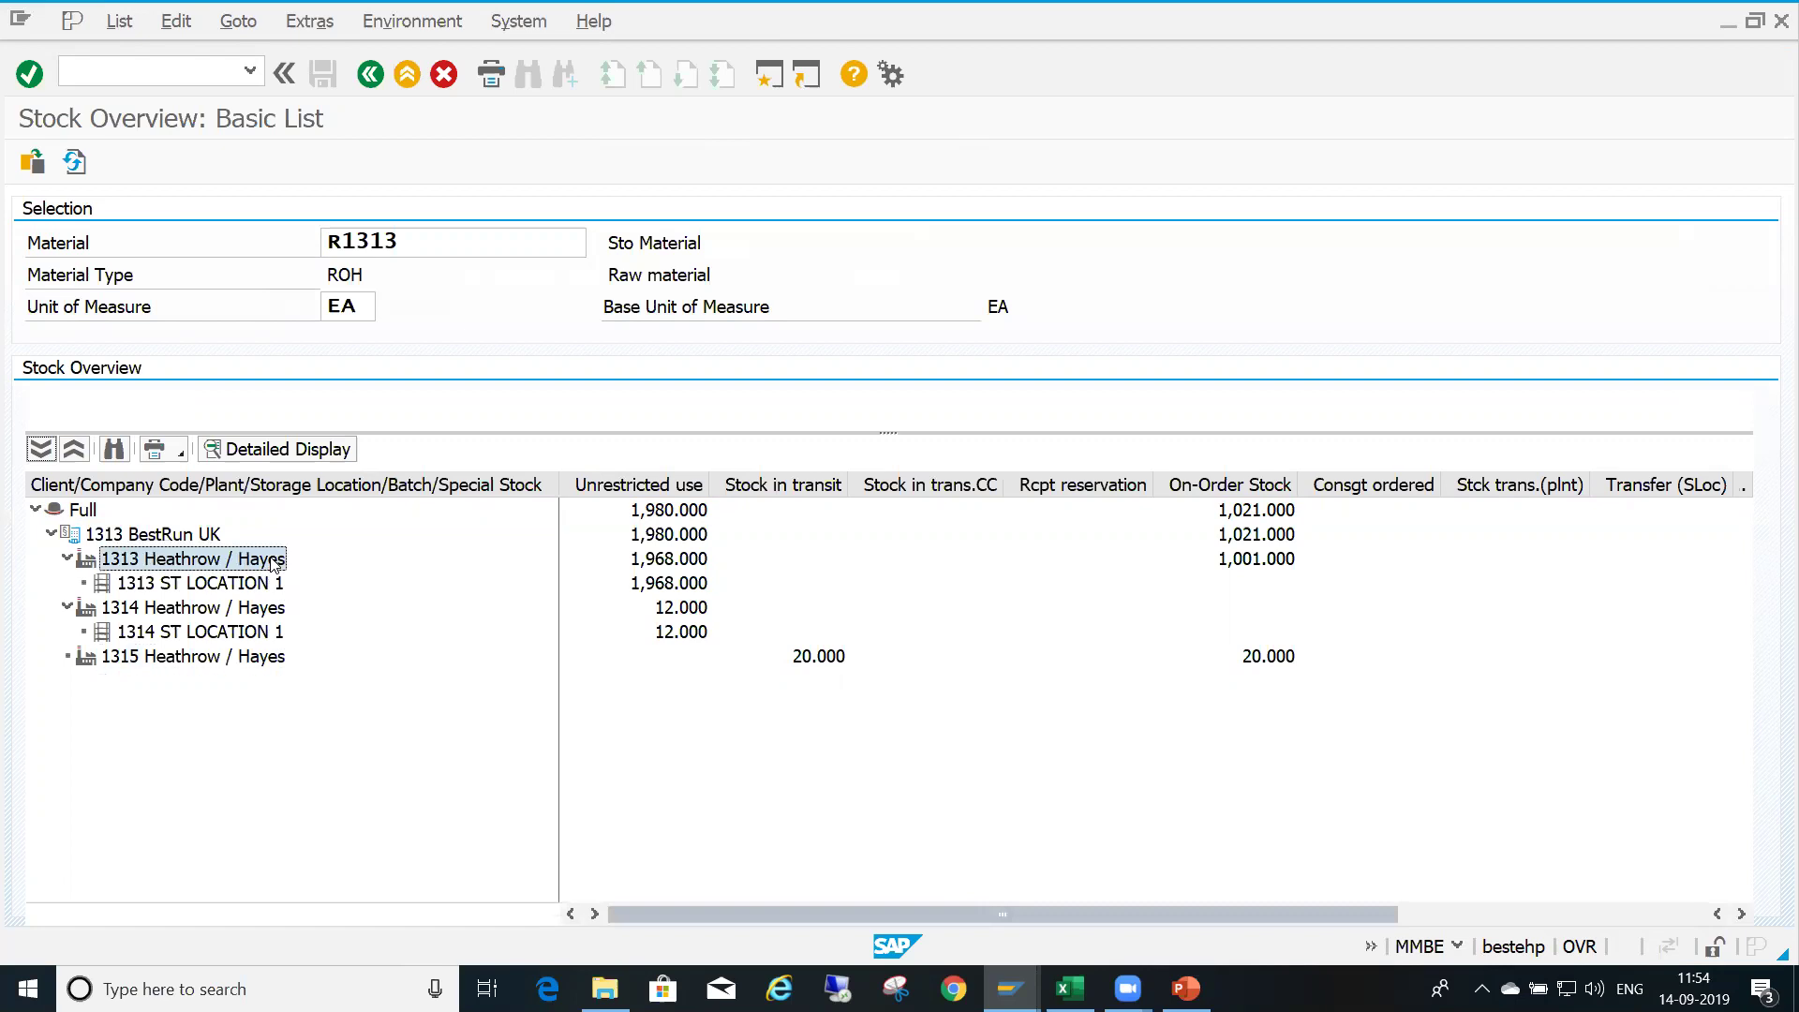
left_click(272, 659)
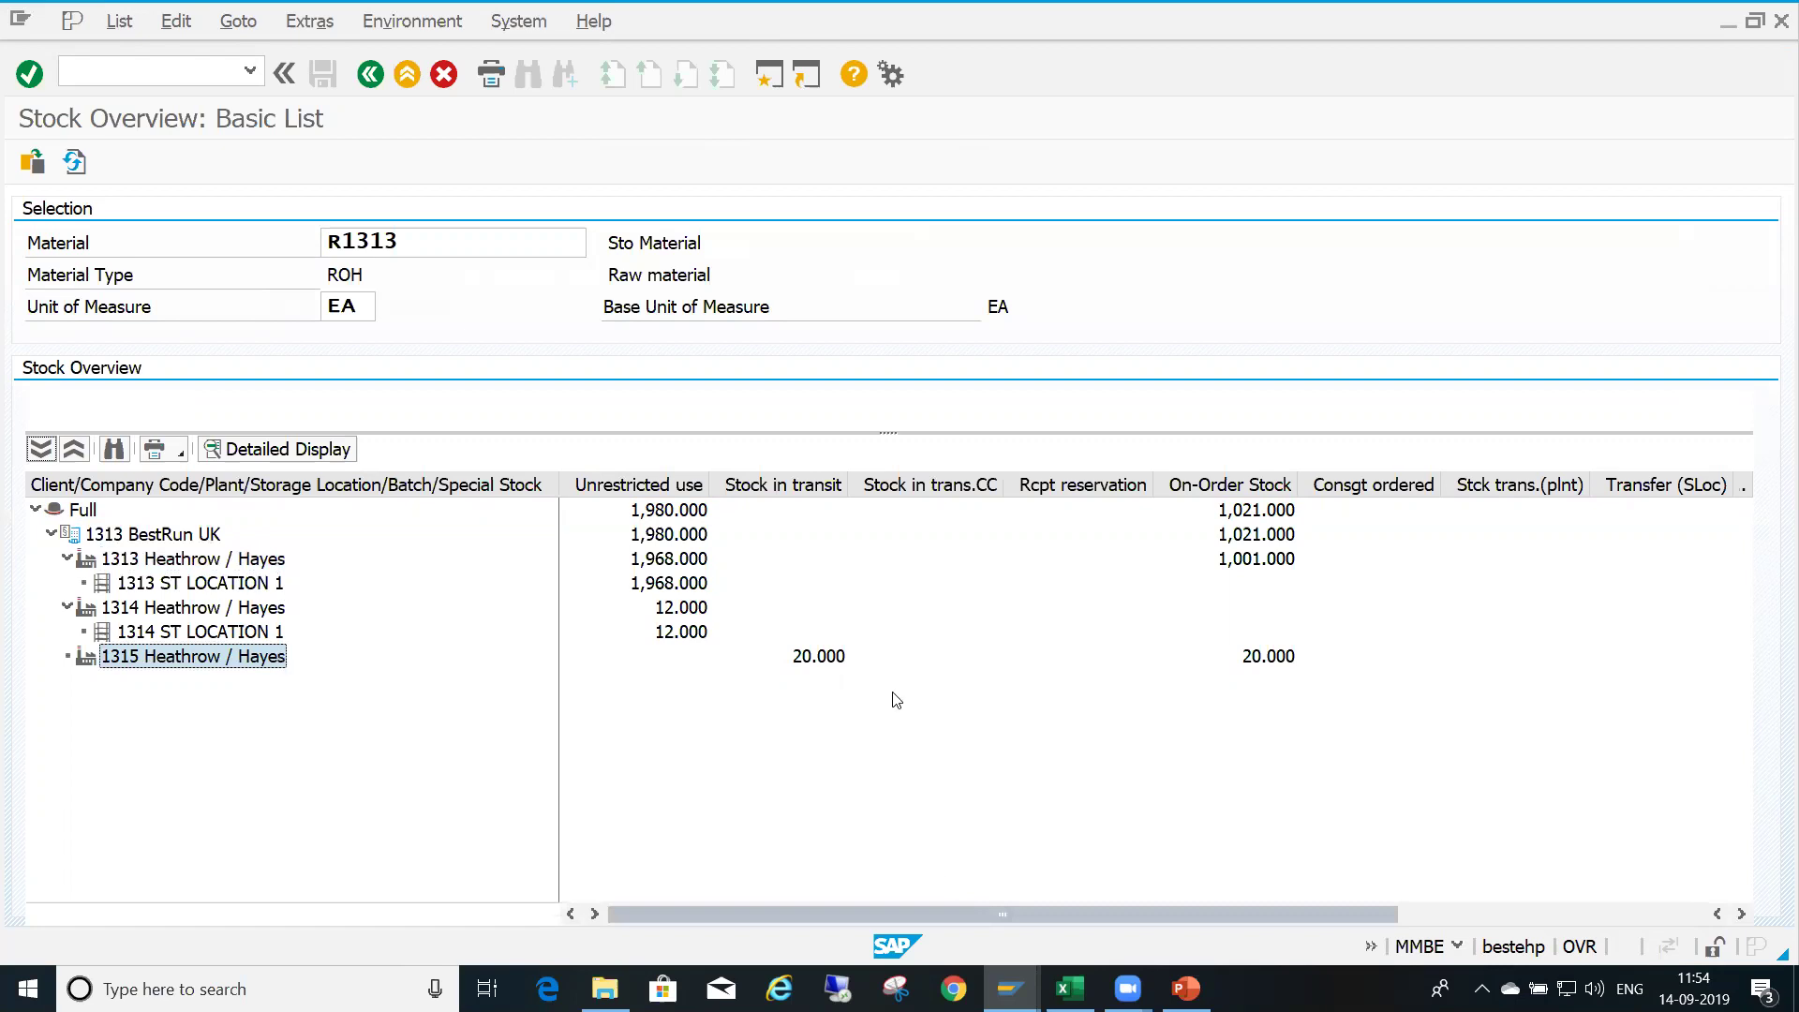
Switch to the stock transport order session, reload the order, and open the goods issue material document from the purchase order history
left_click(1010, 989)
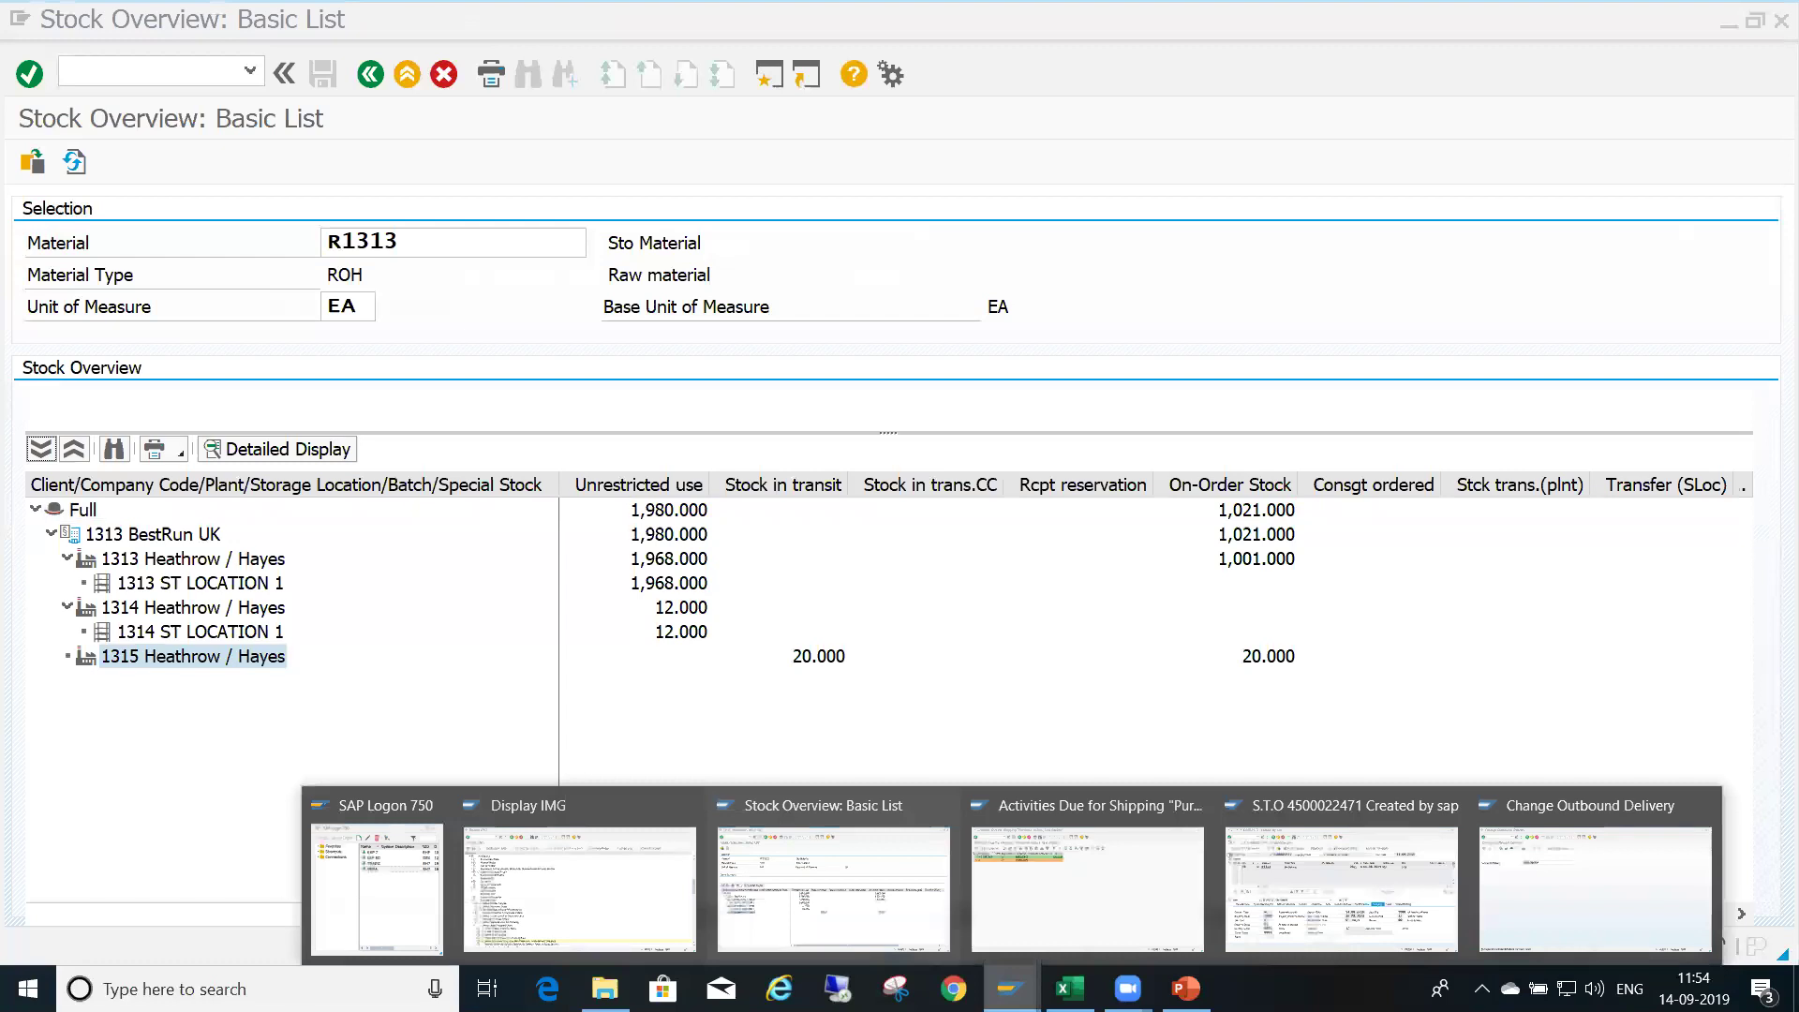
mouse_move(1373, 906)
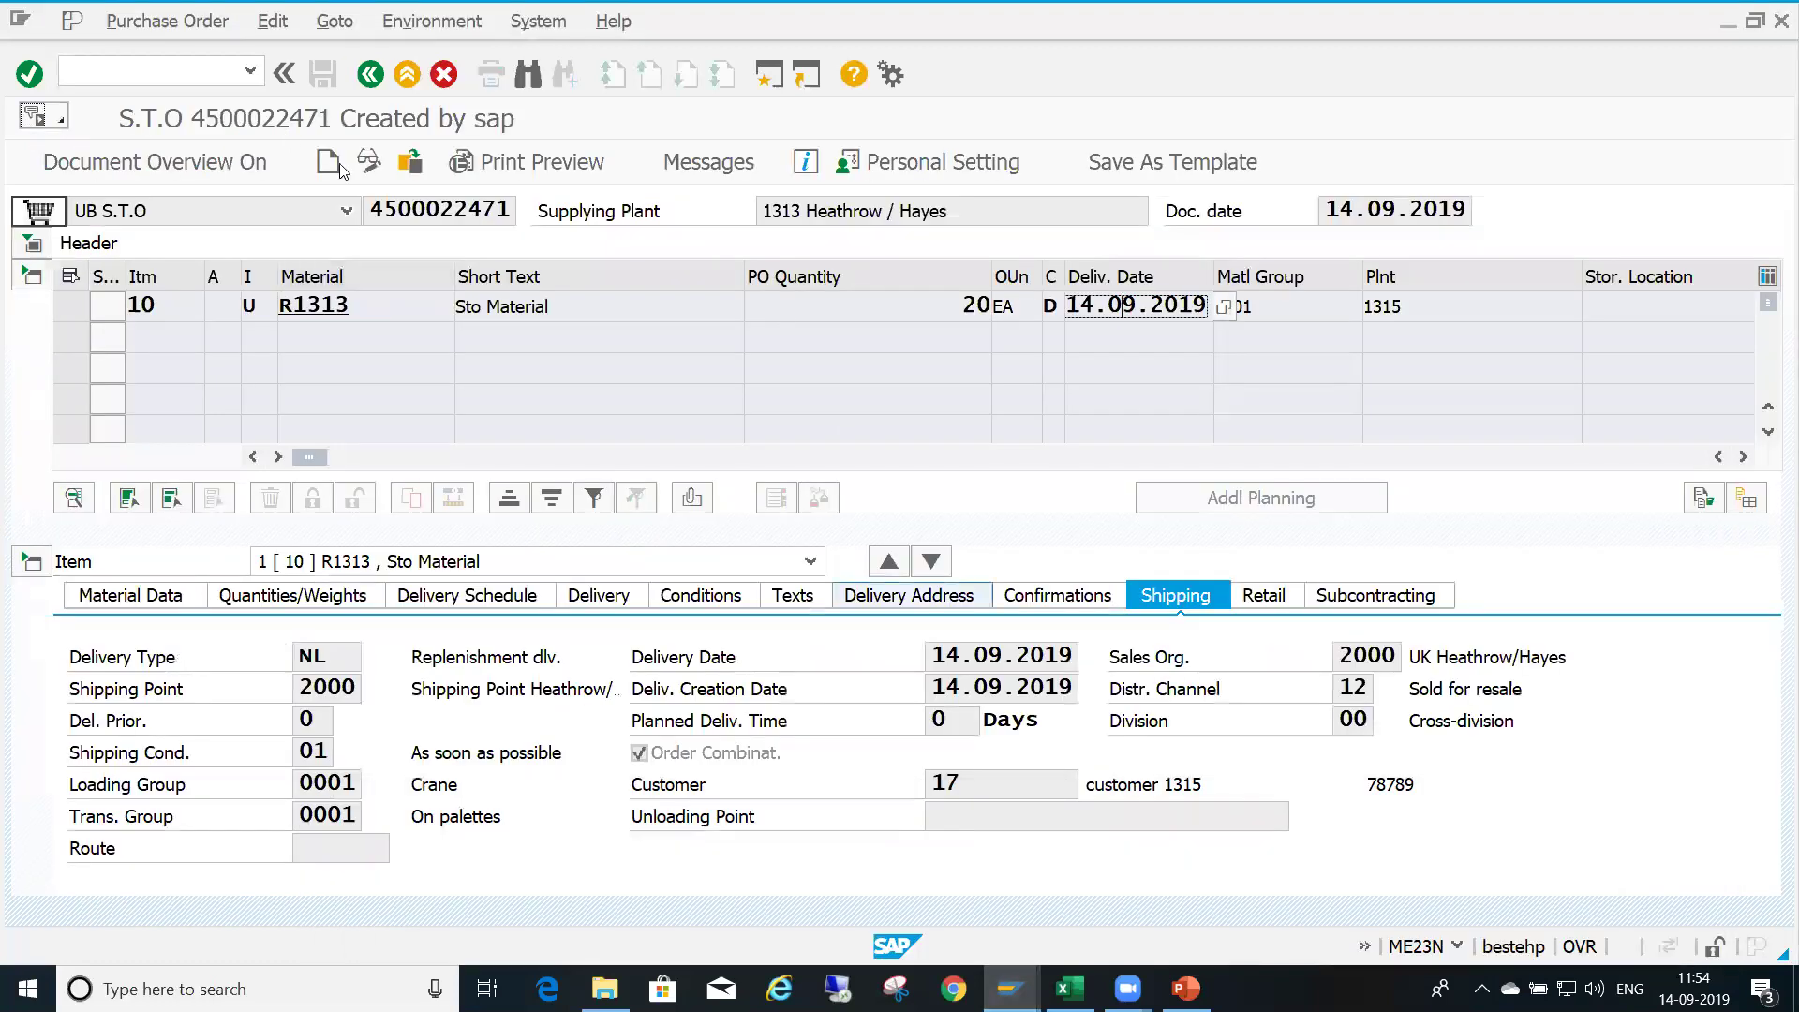
left_click(411, 162)
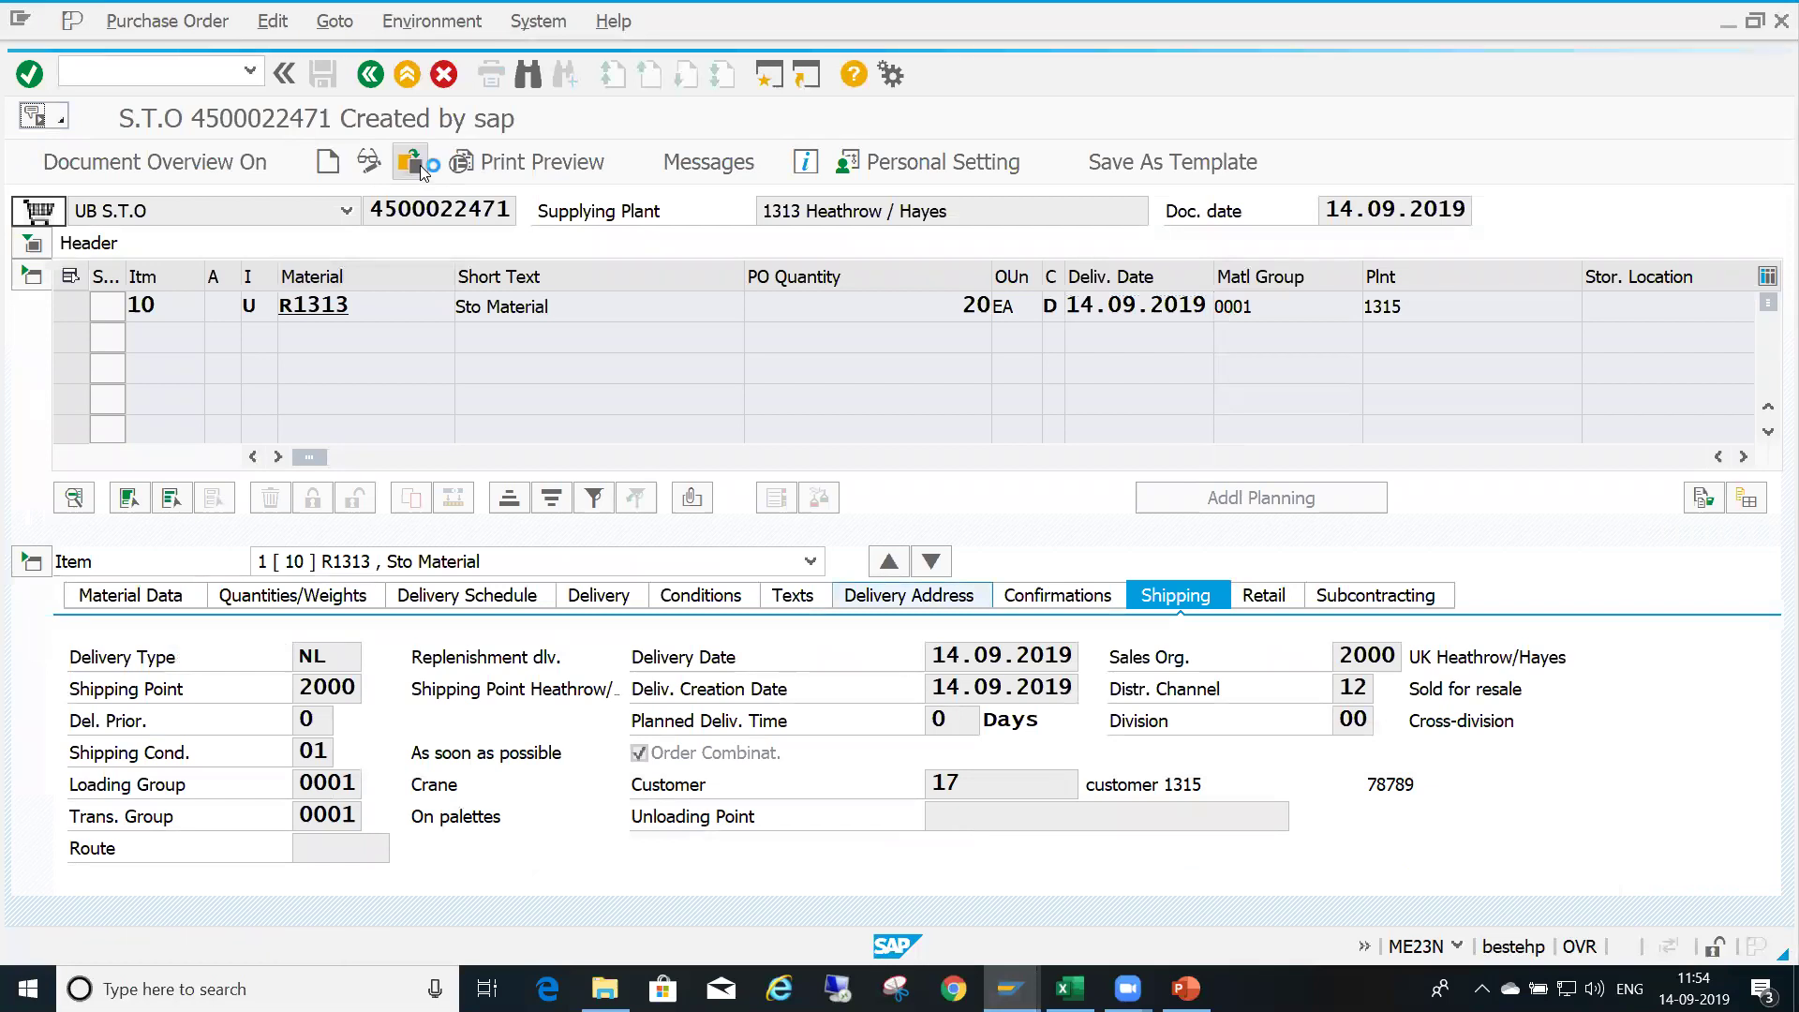
key("Return")
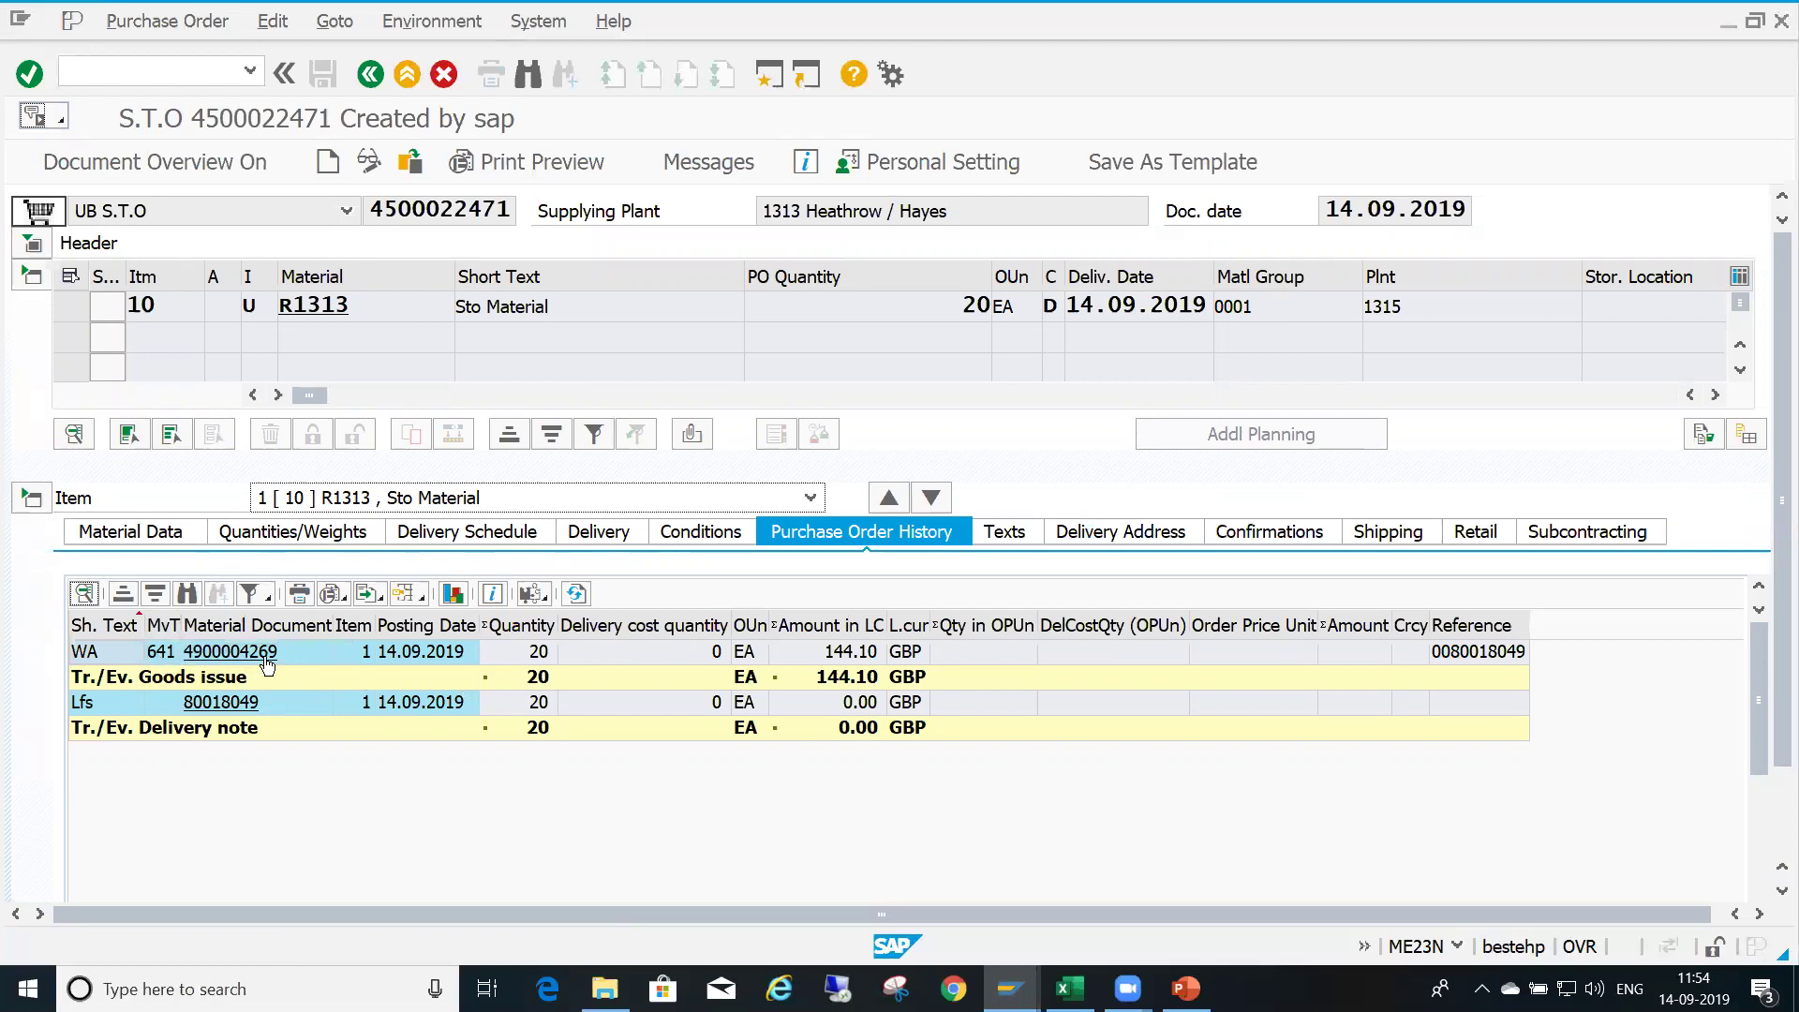
left_click(273, 659)
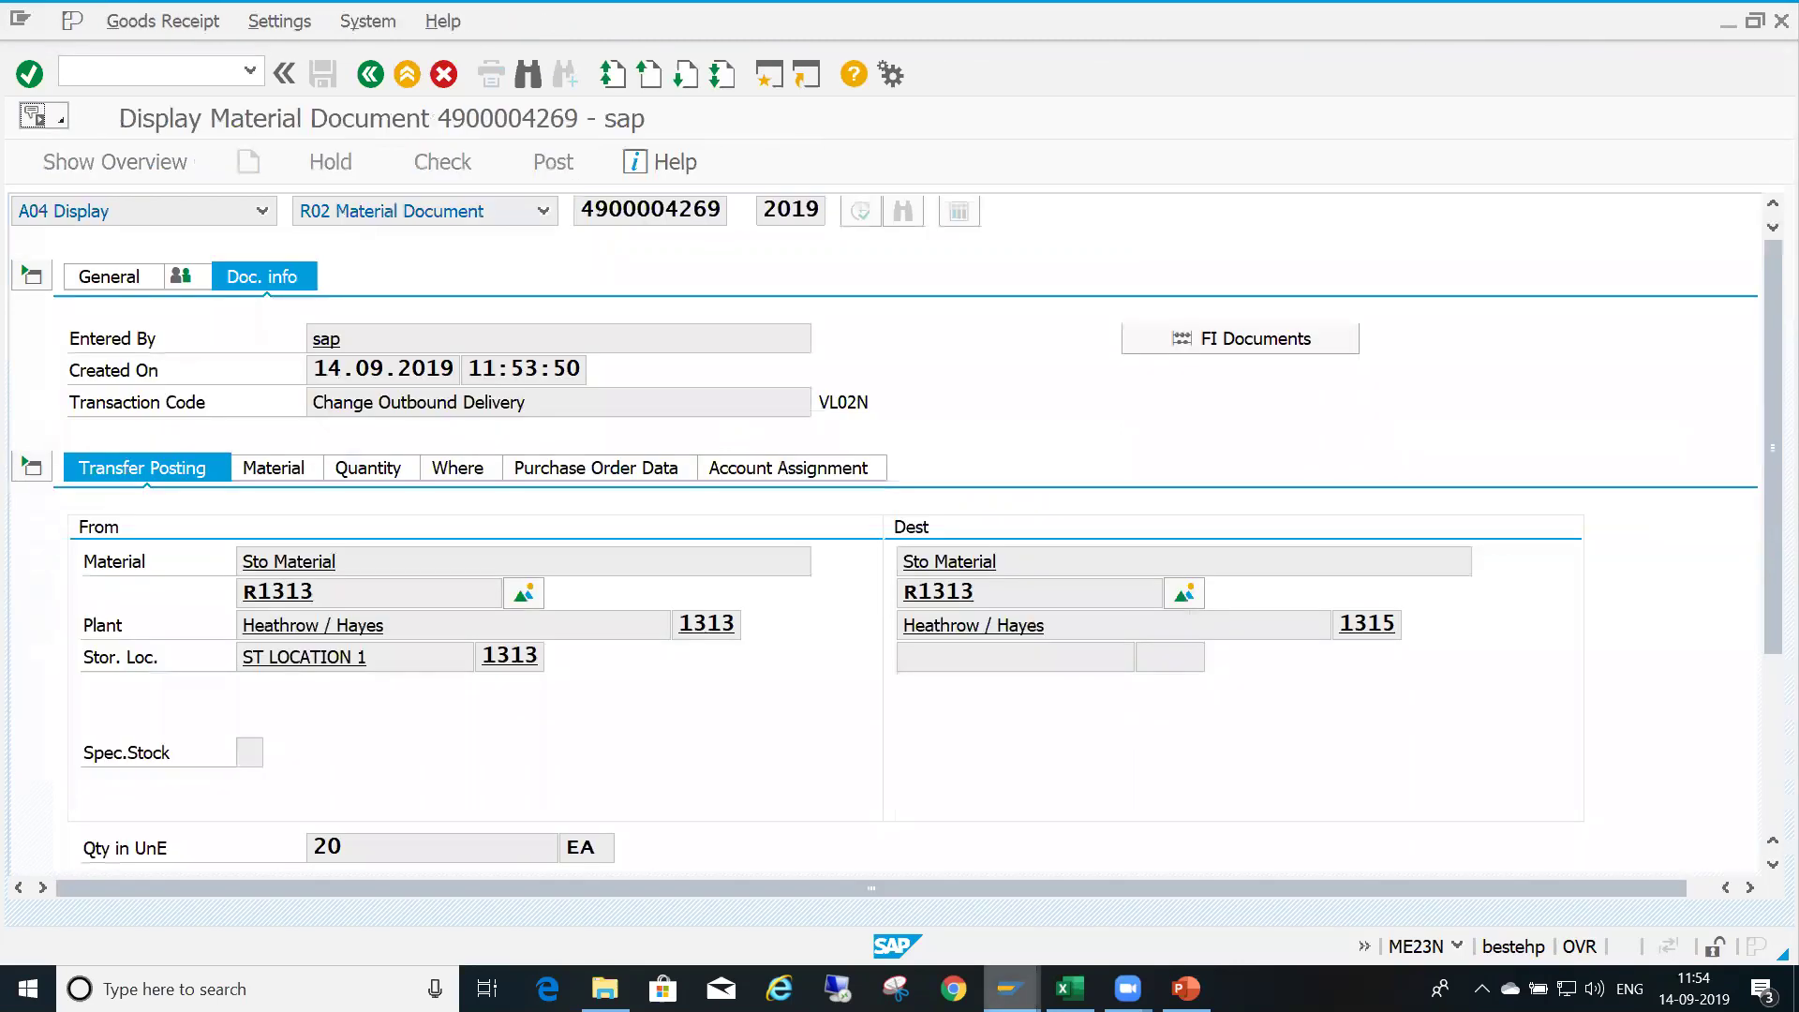
Switch back to the stock overview session and check the rows of issuing plant 1313 and receiving plant 1315
mouse_move(1009, 989)
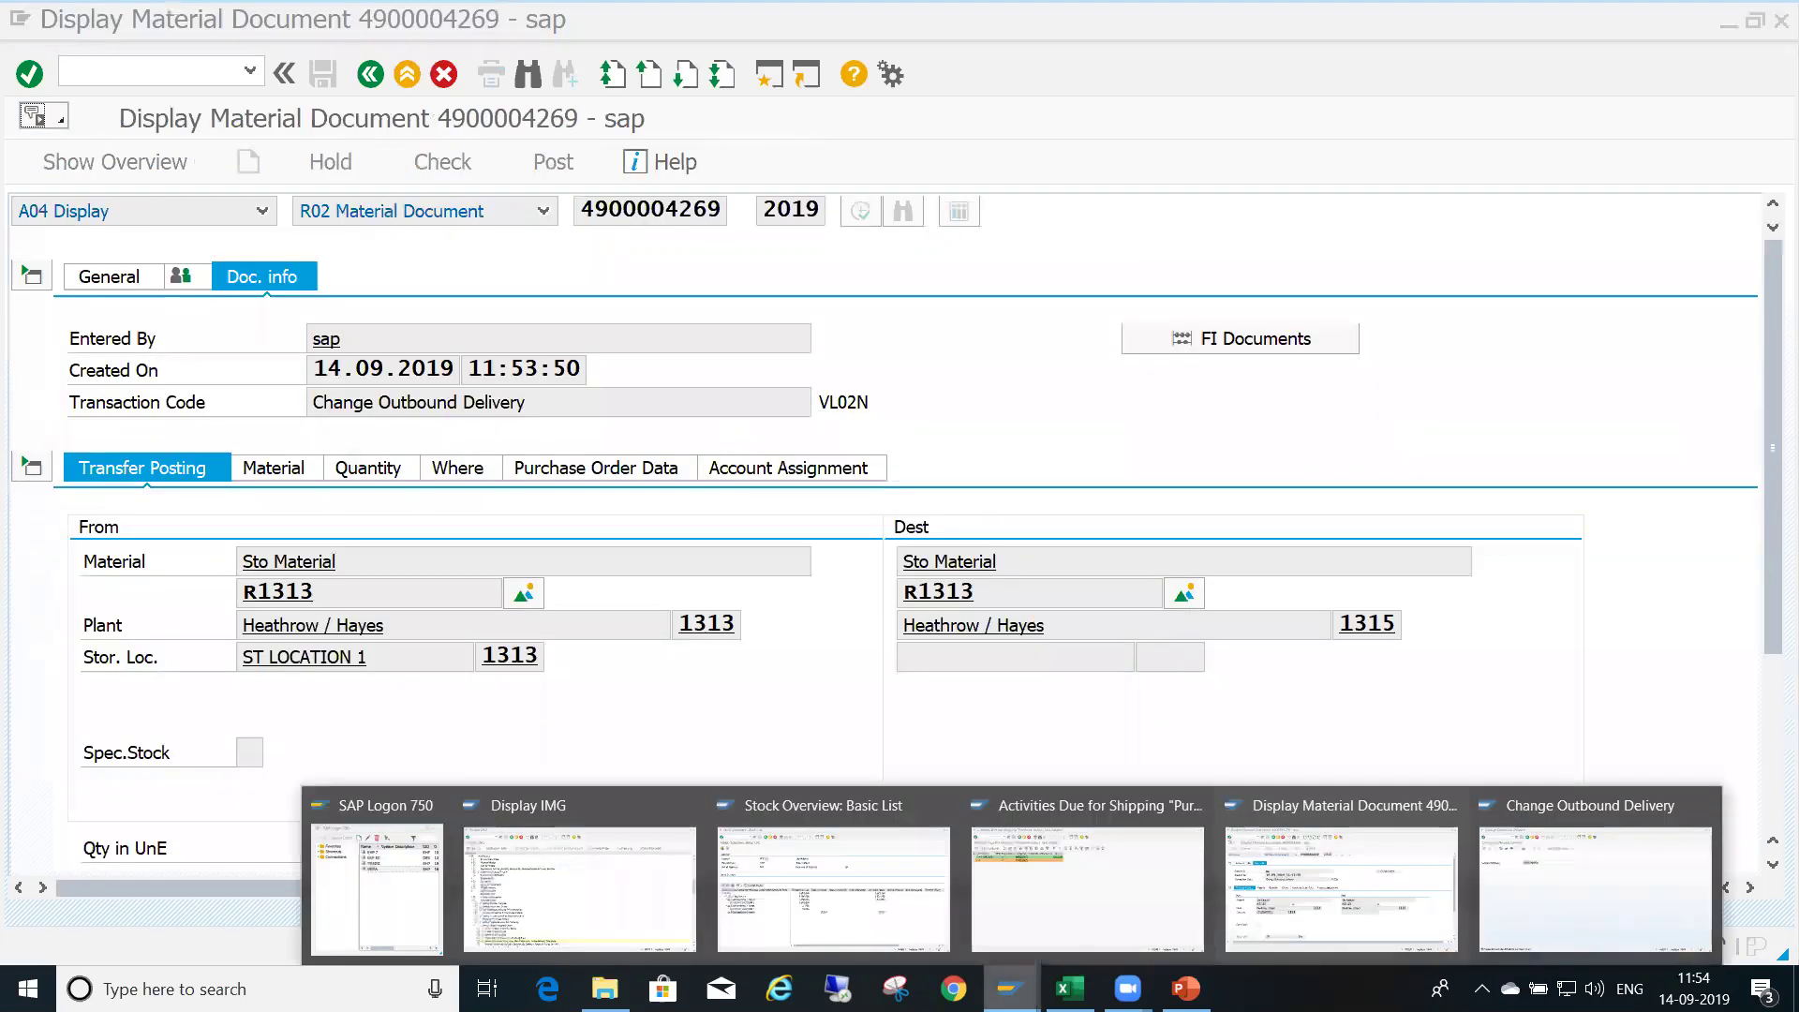
left_click(873, 904)
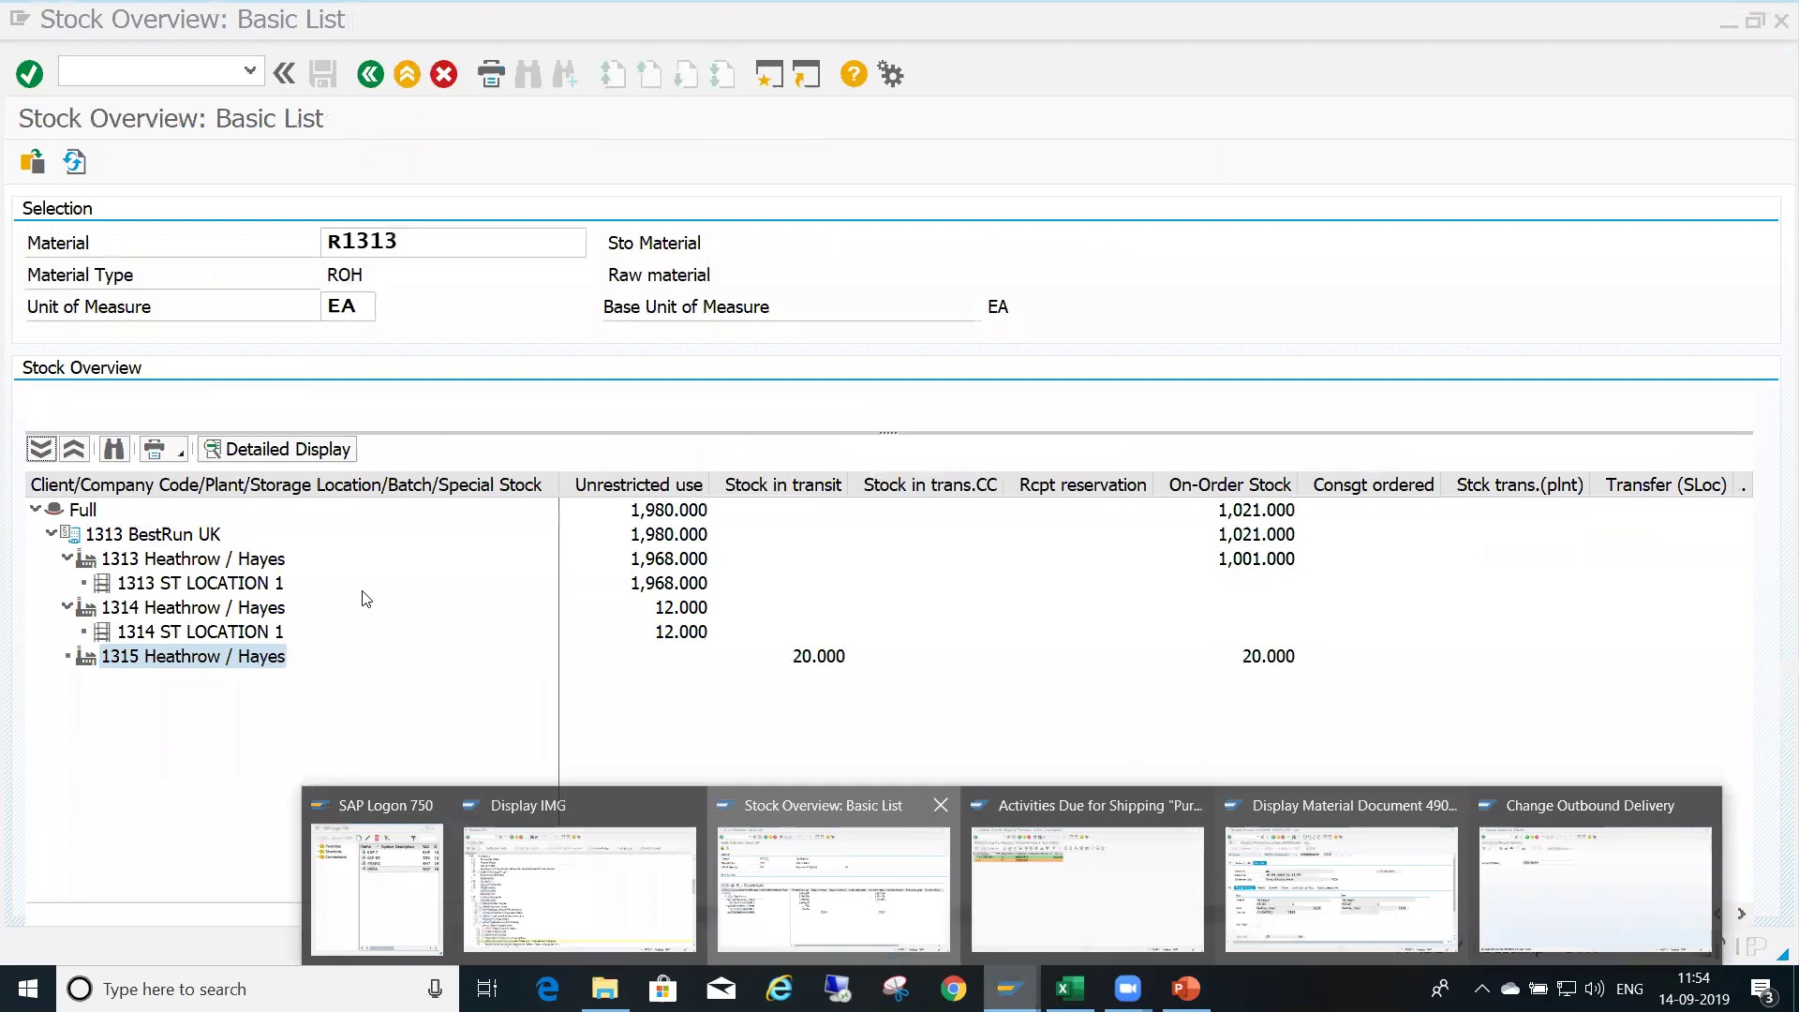
left_click(264, 562)
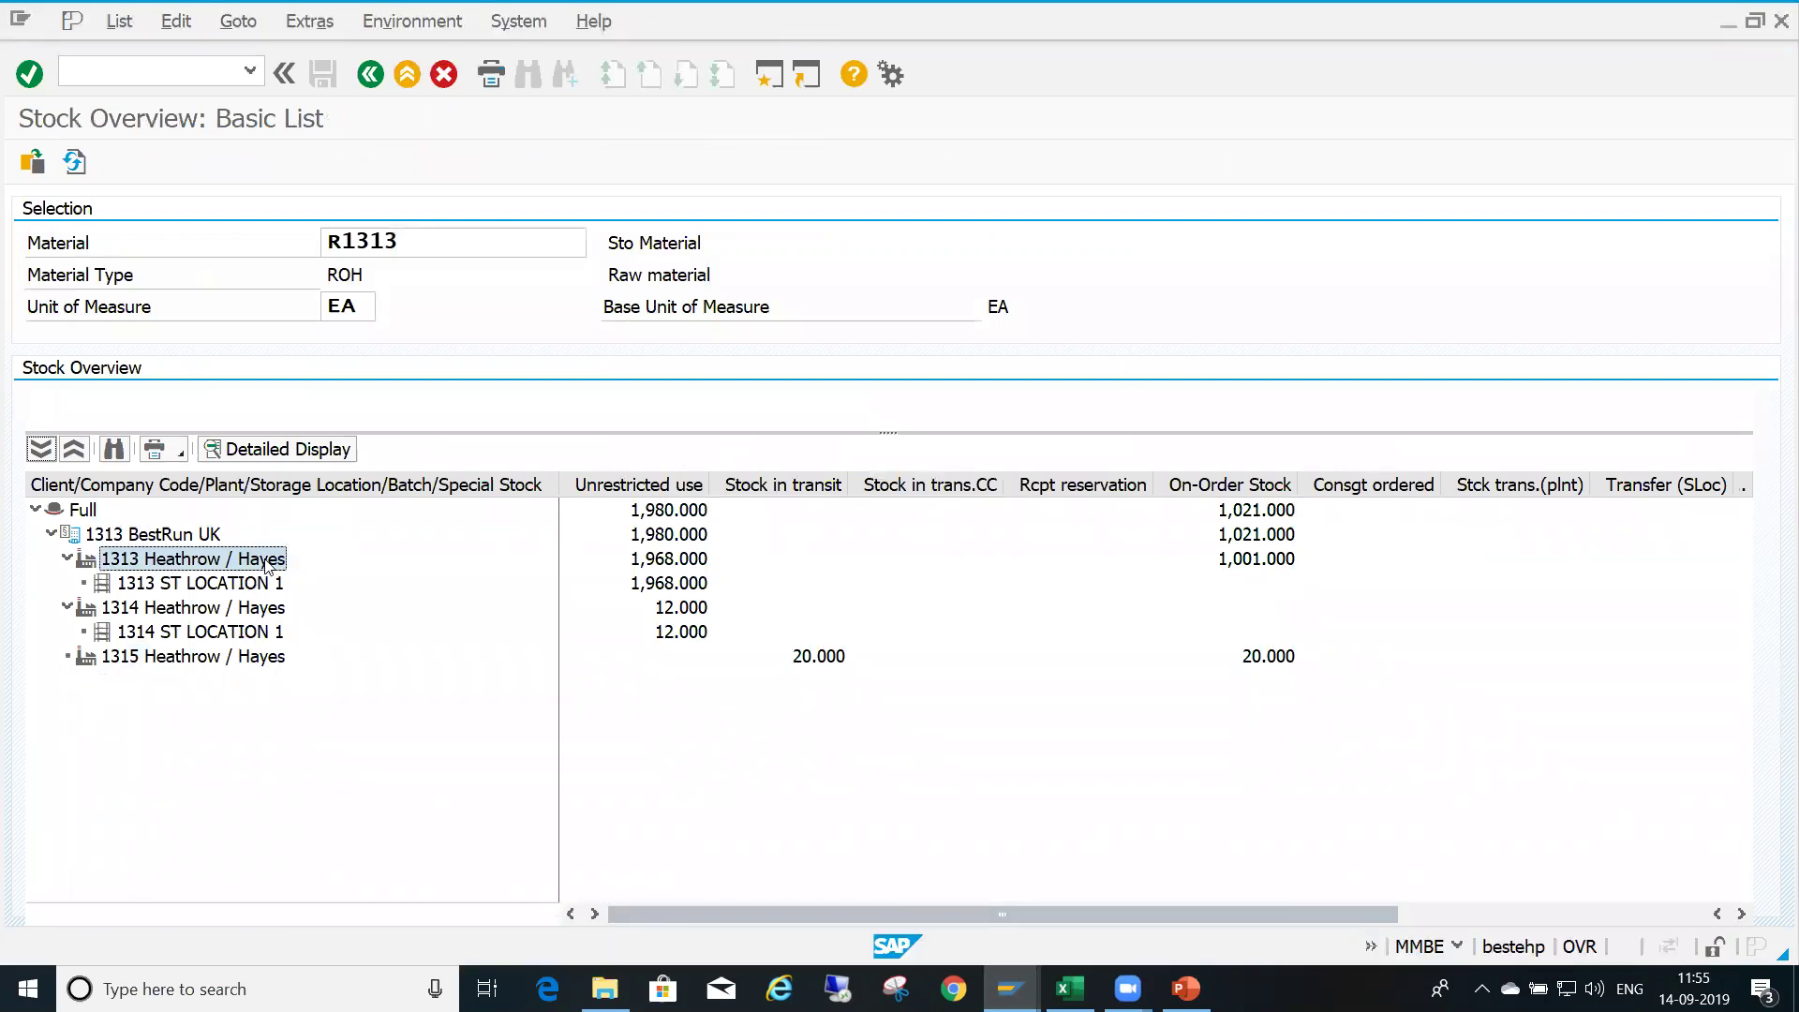
left_click(213, 658)
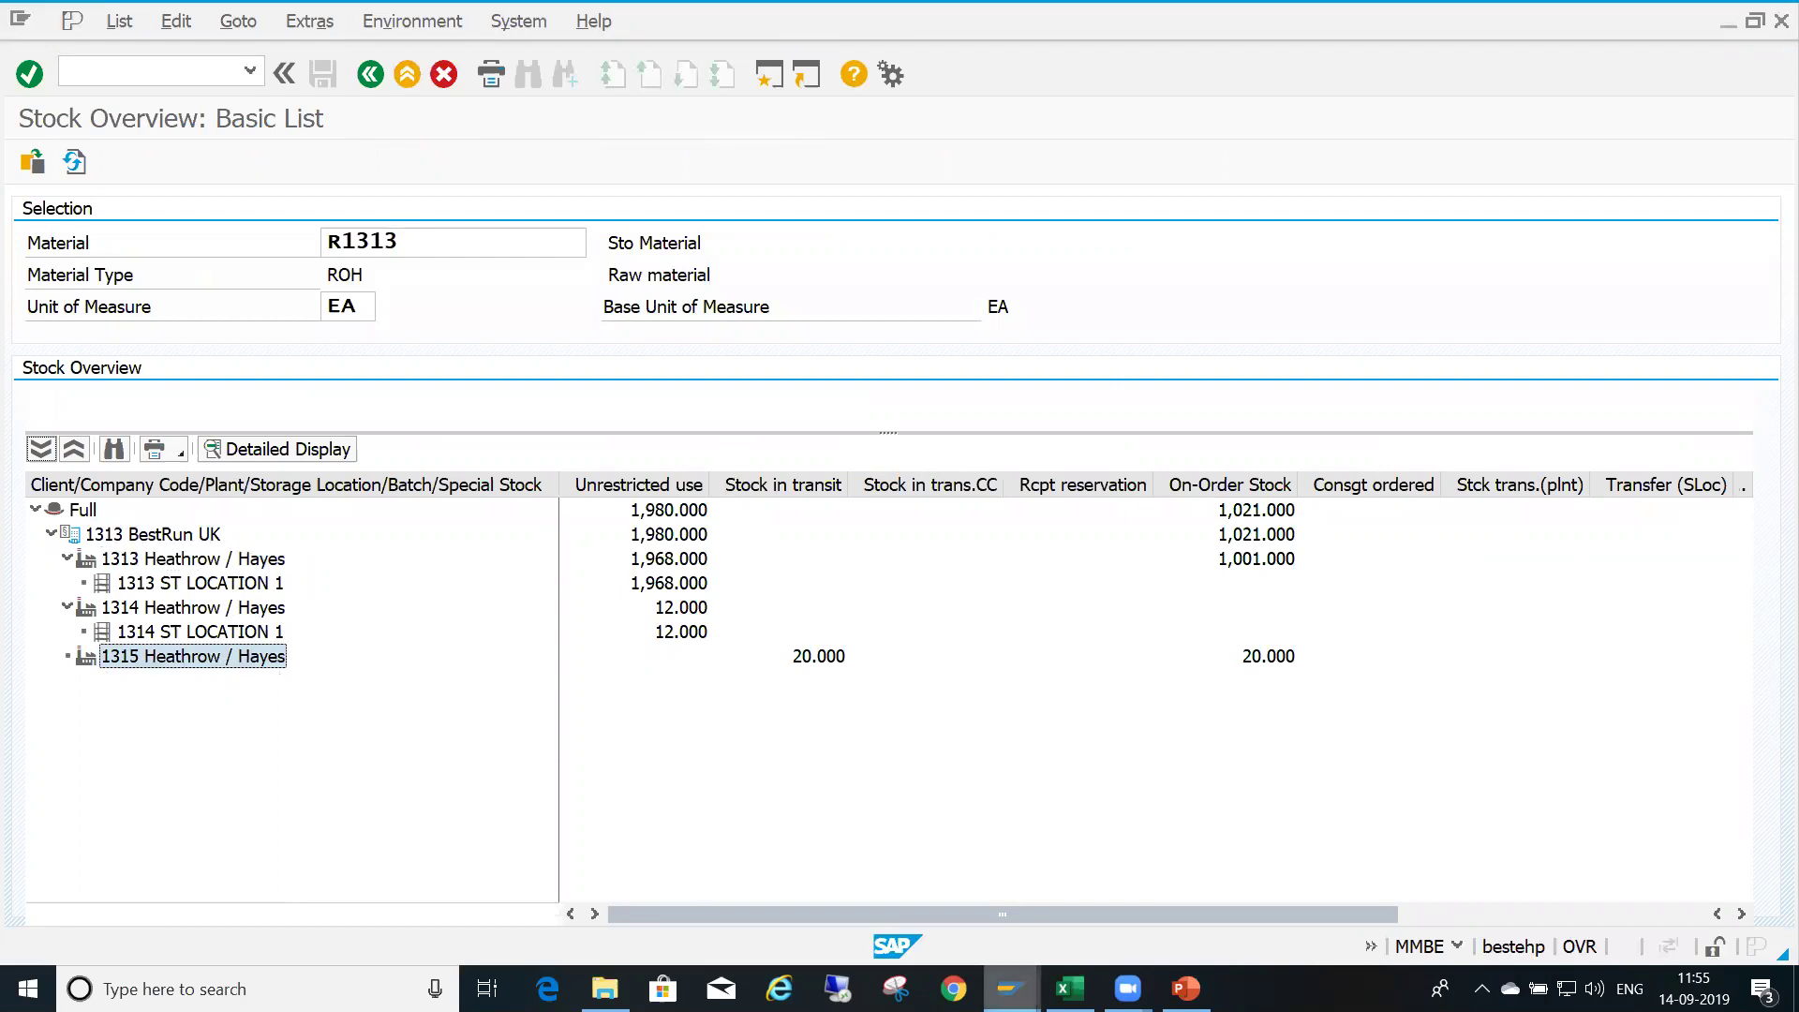
Return to the material document, open its accounting document, and examine the posted line items through to the transaction key column
left_click(1010, 989)
left_click(1385, 854)
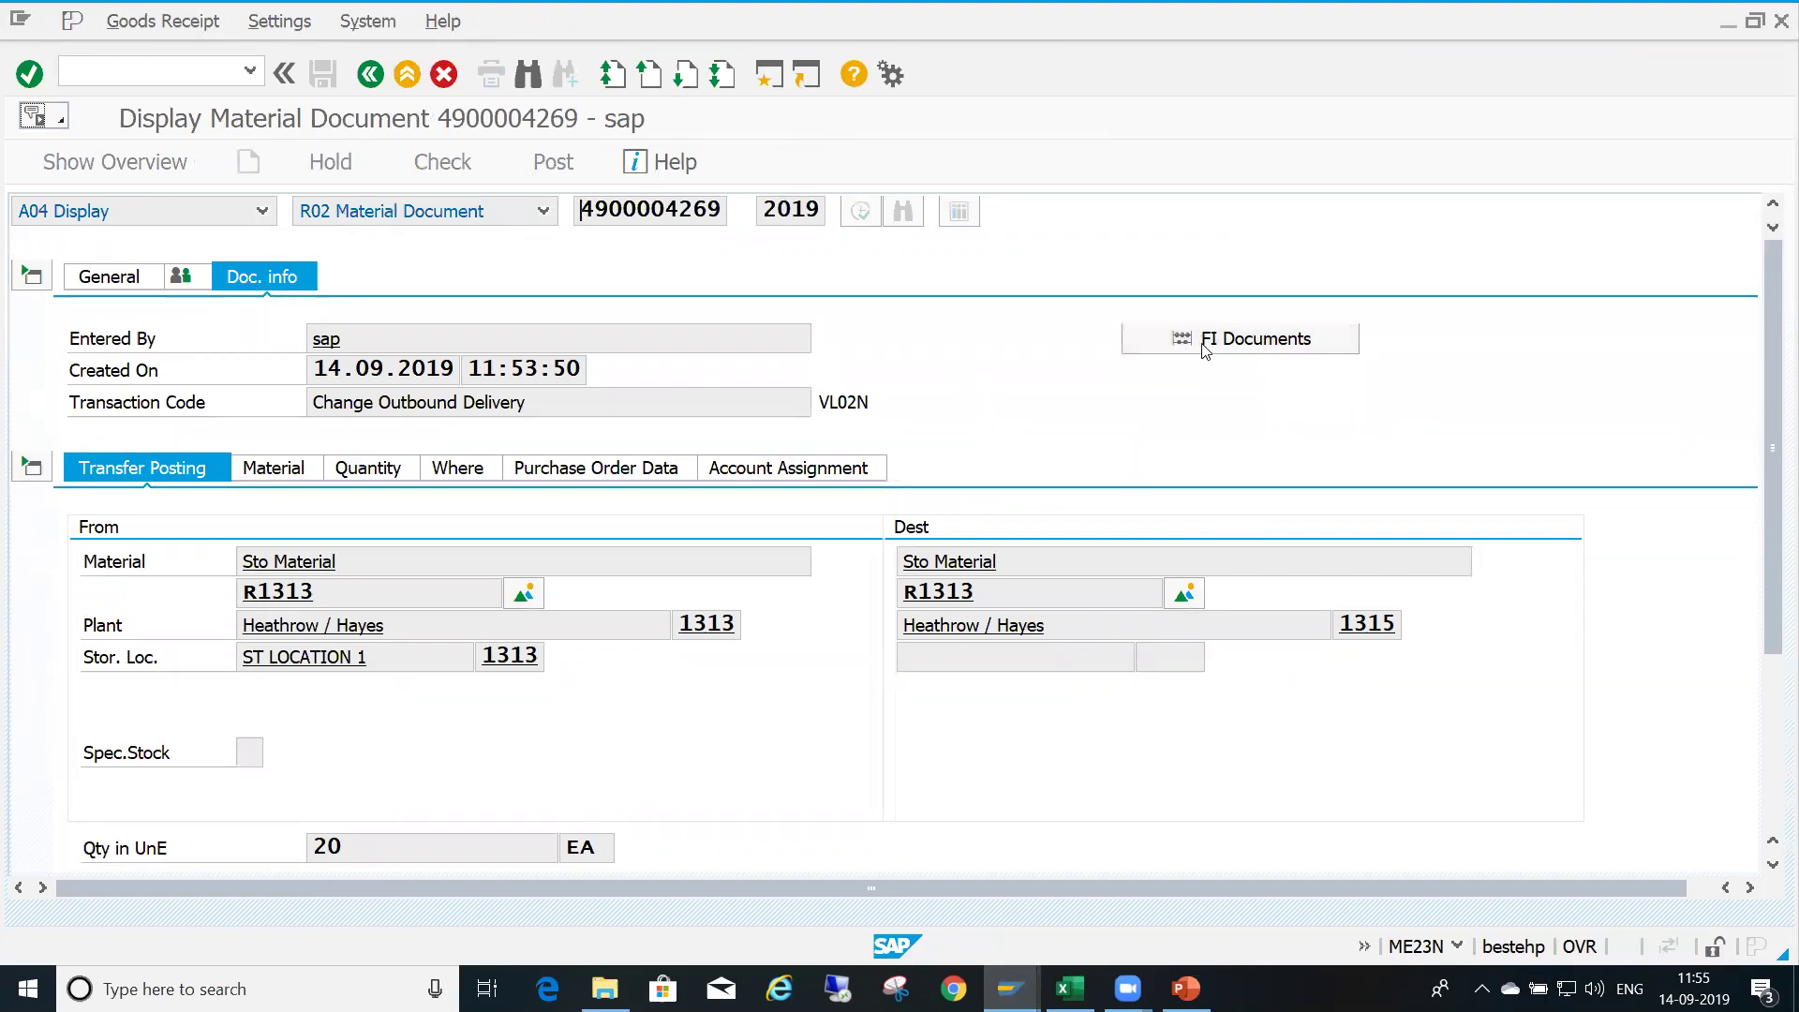
left_click(1241, 338)
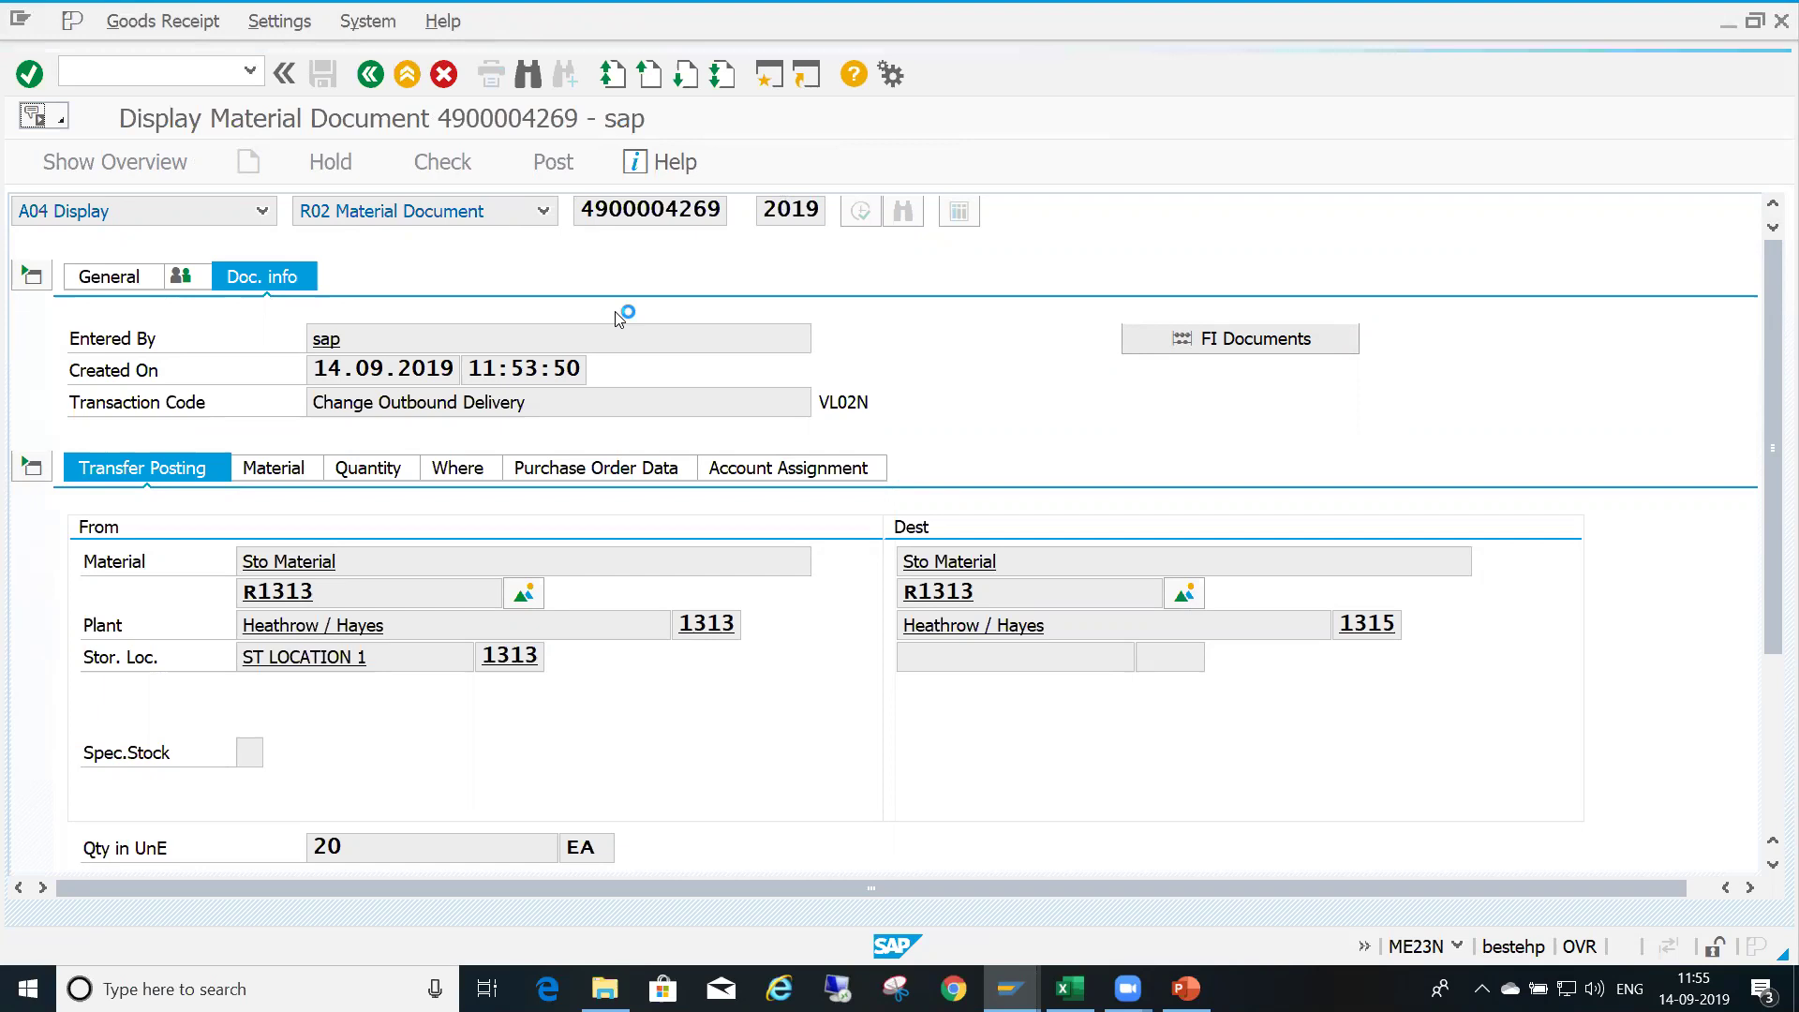
double_click(225, 324)
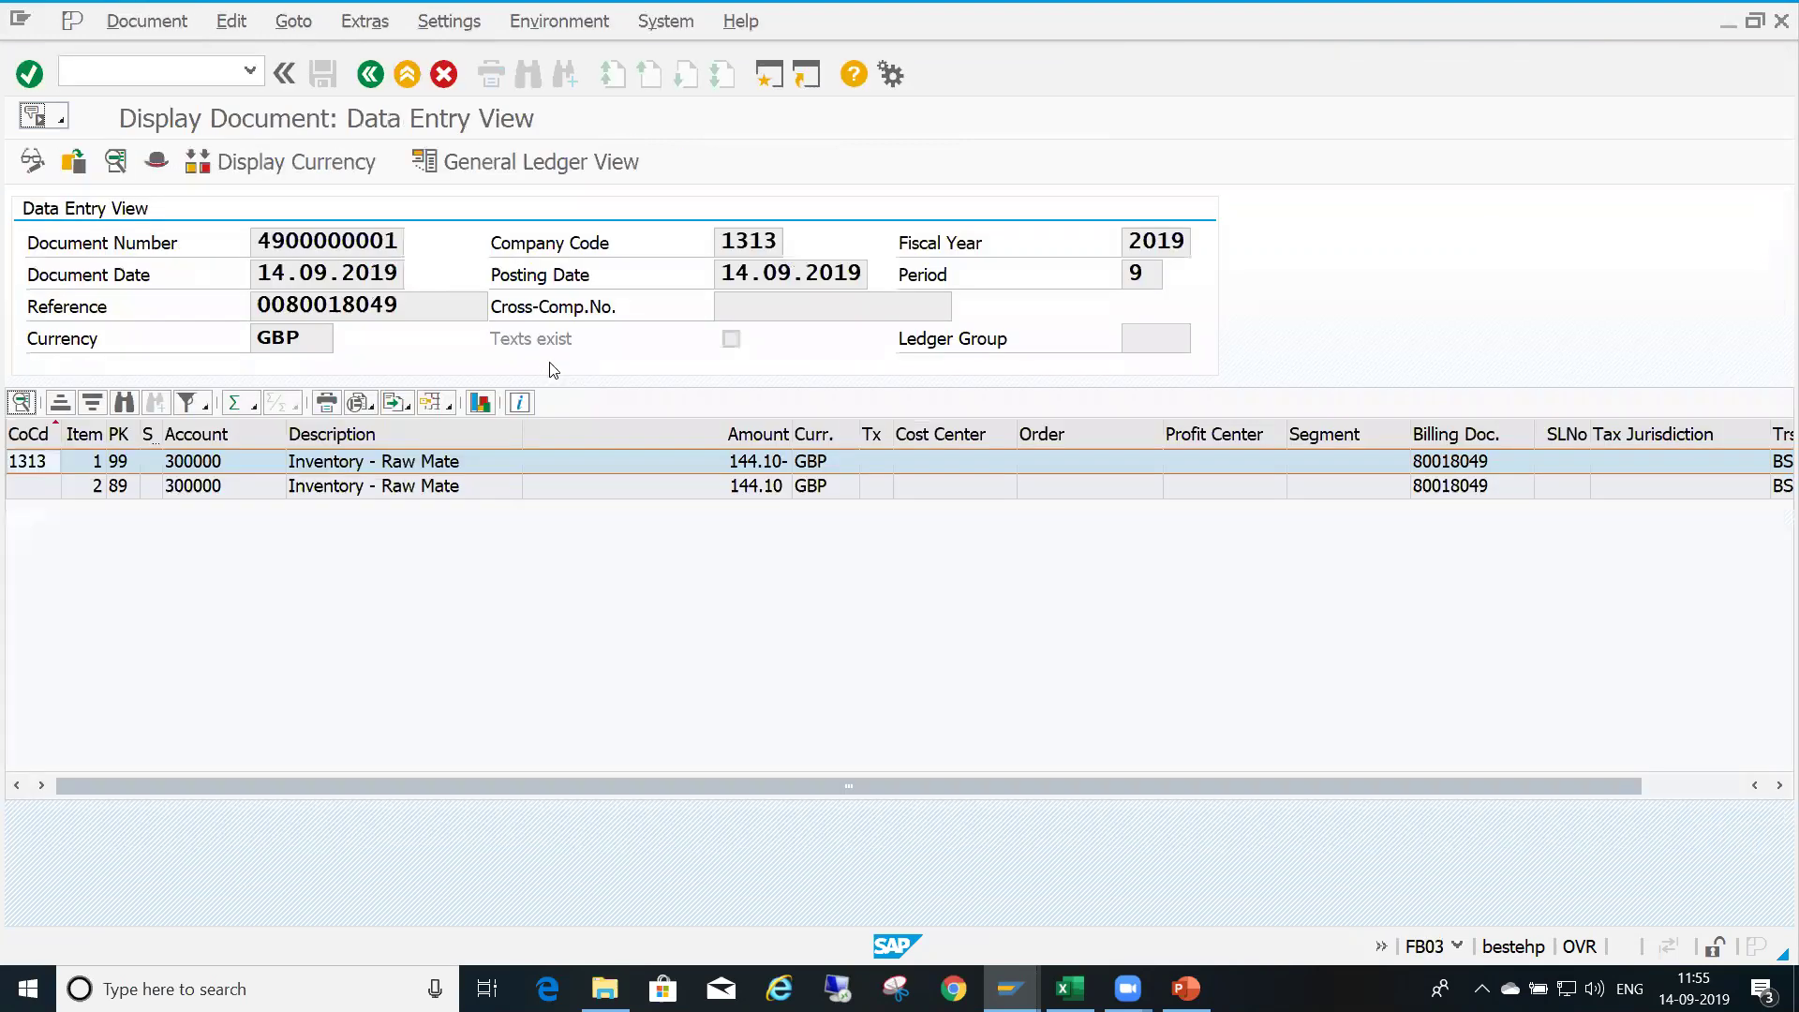
left_click(1667, 786)
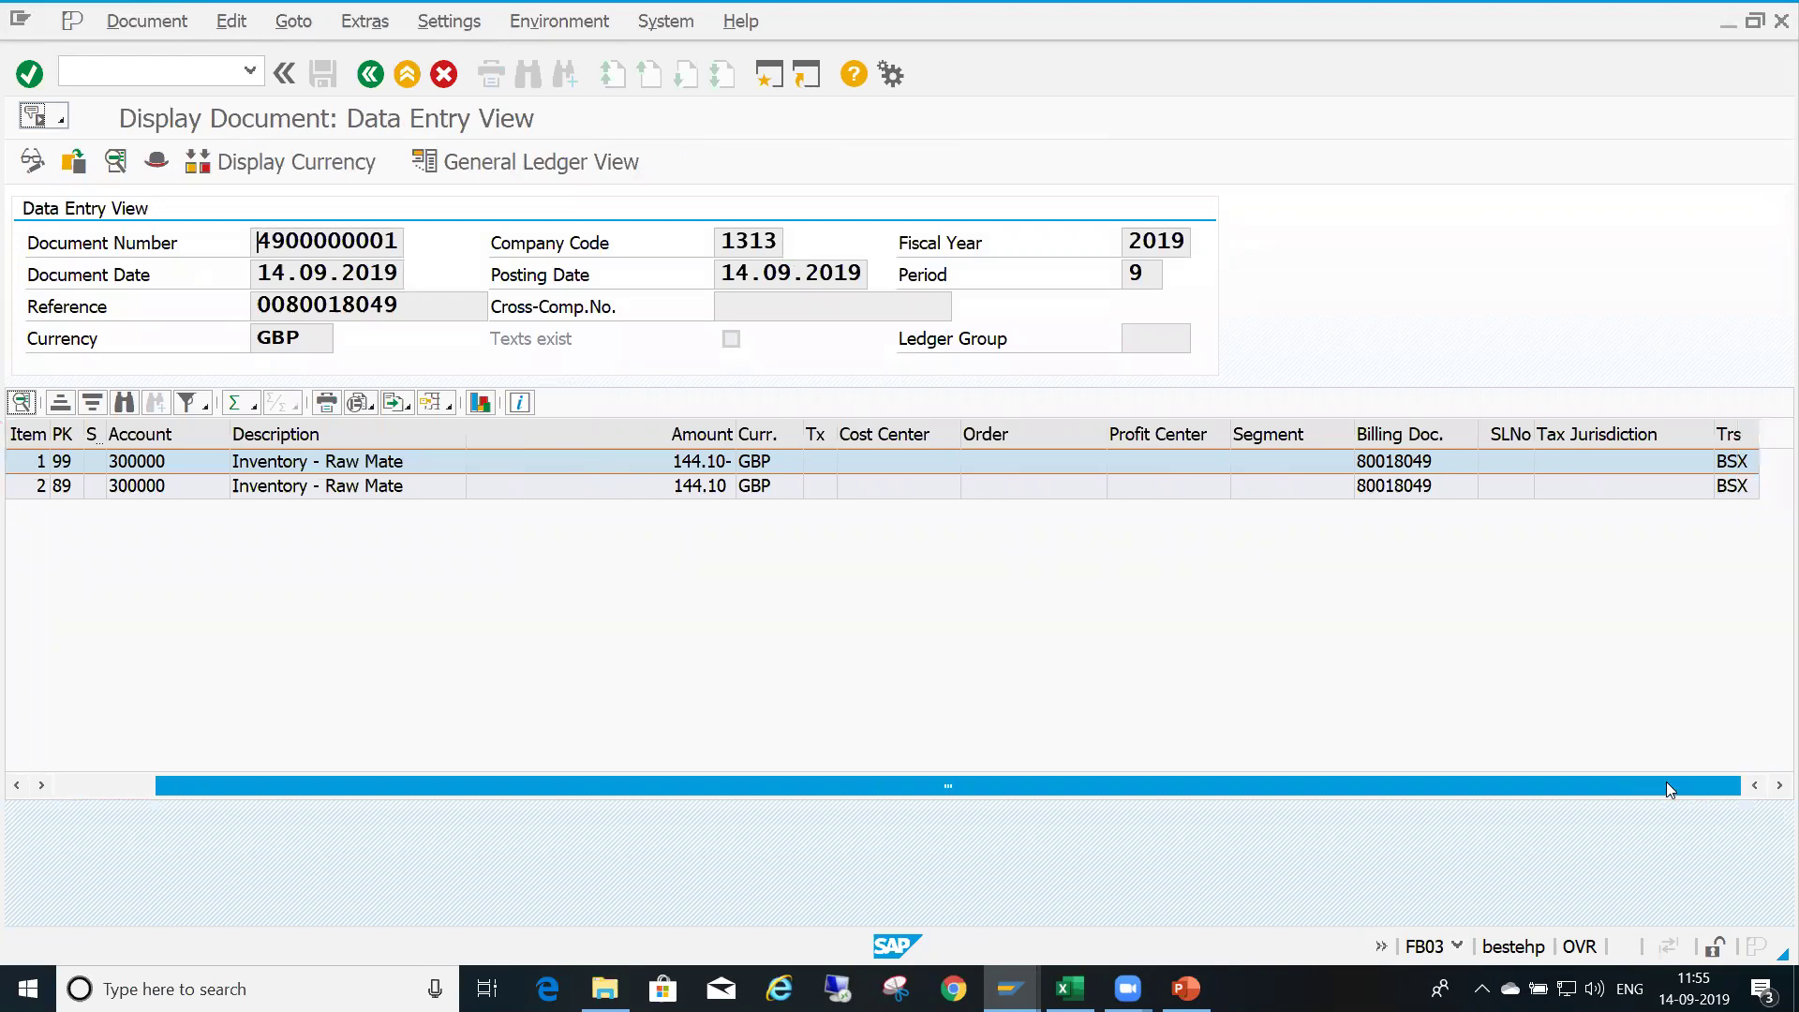
left_click(726, 486)
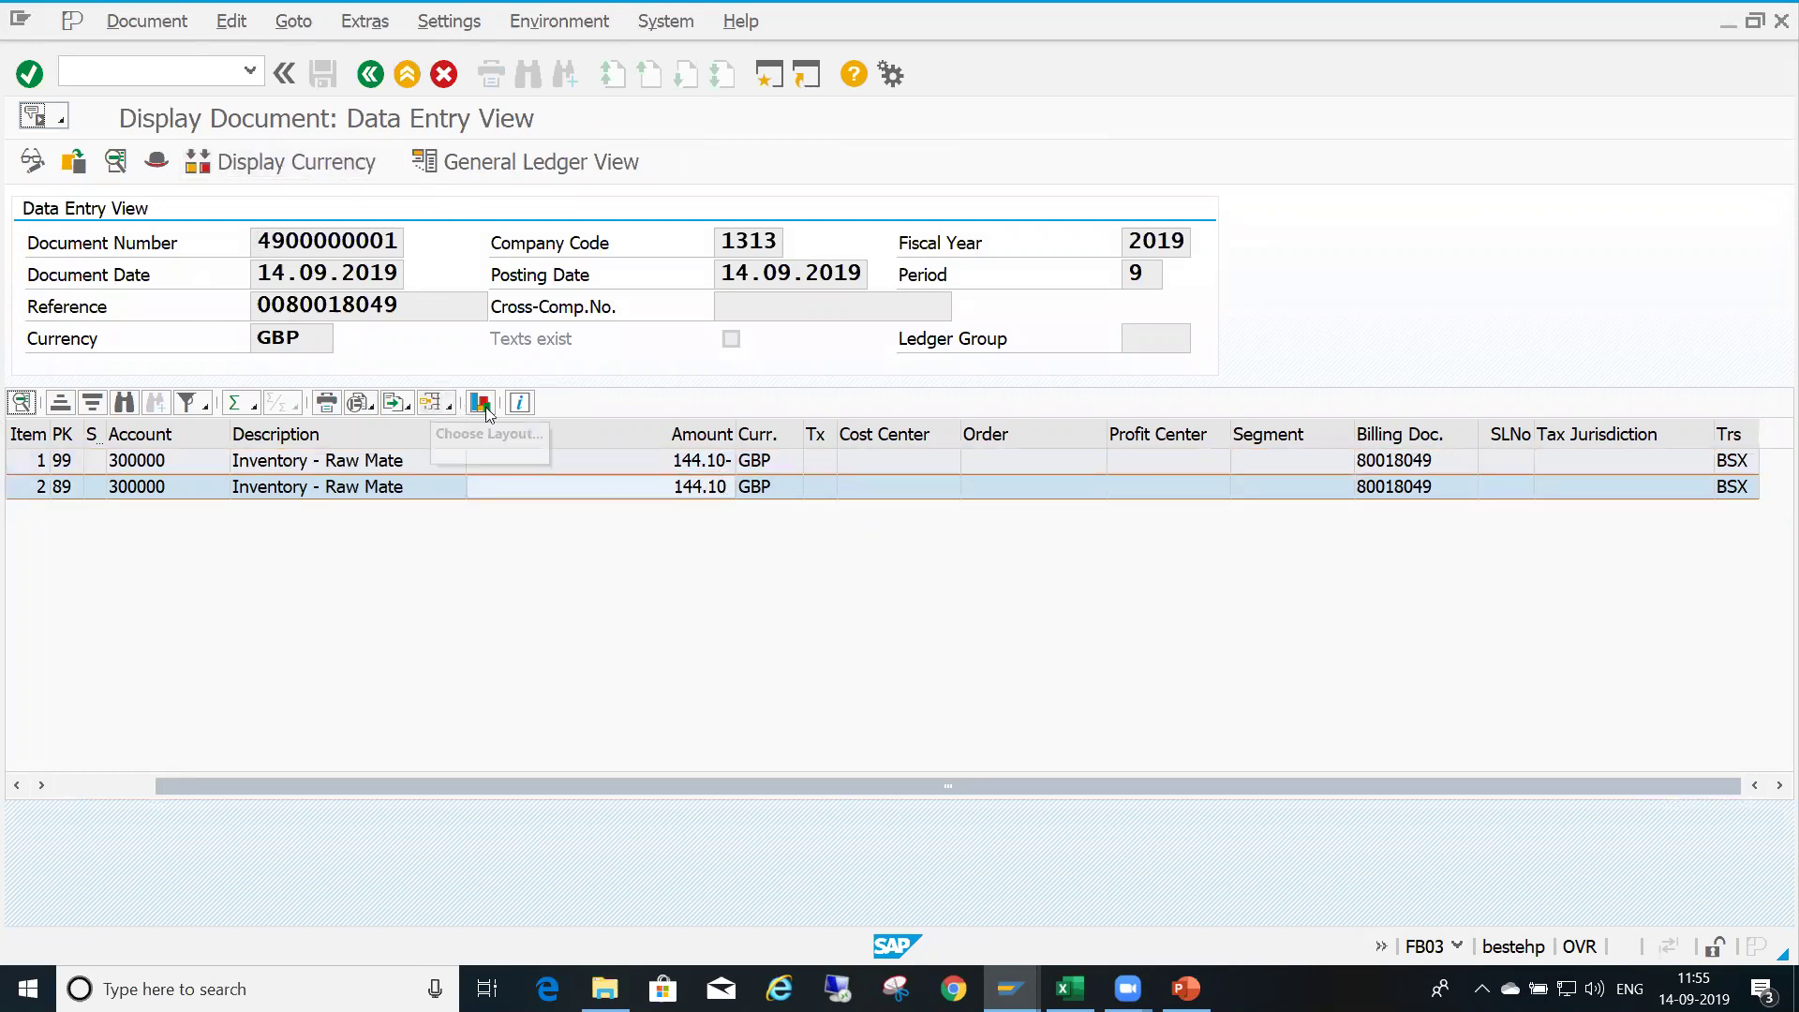
Search the available layout columns for plant and add the Plant column to the accounting document's line item list
left_click(450, 409)
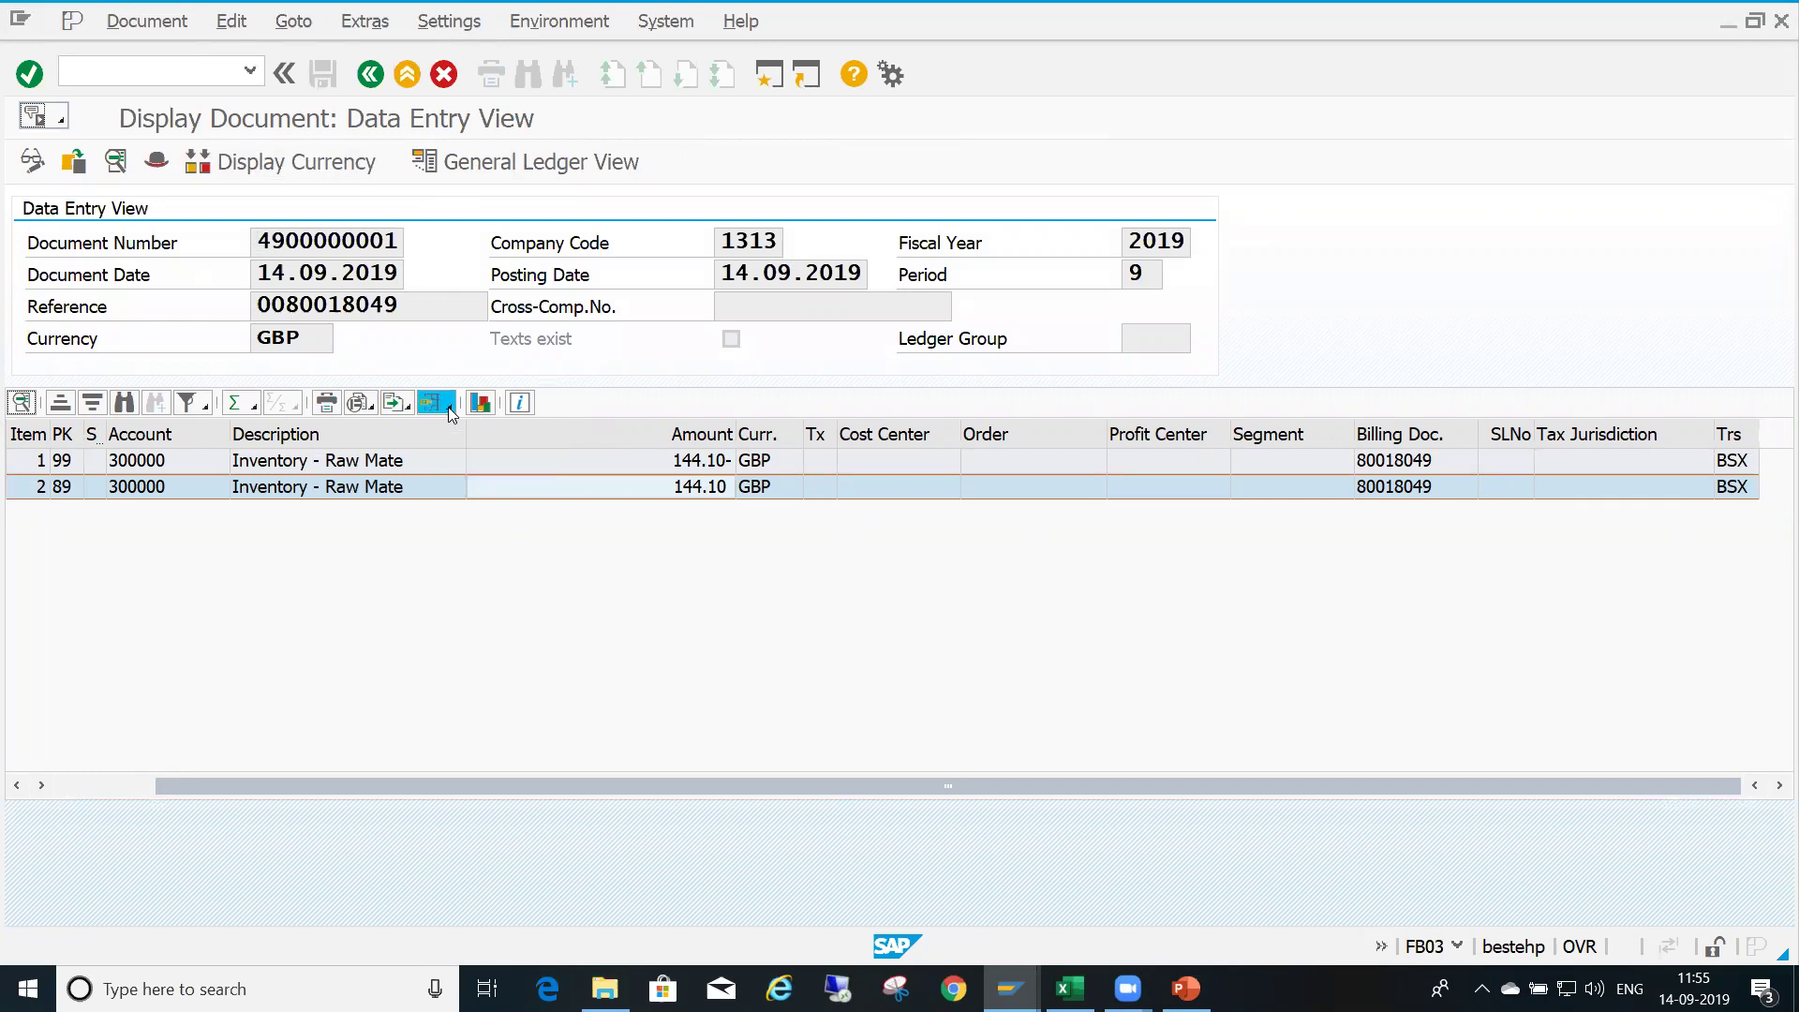
left_click(560, 473)
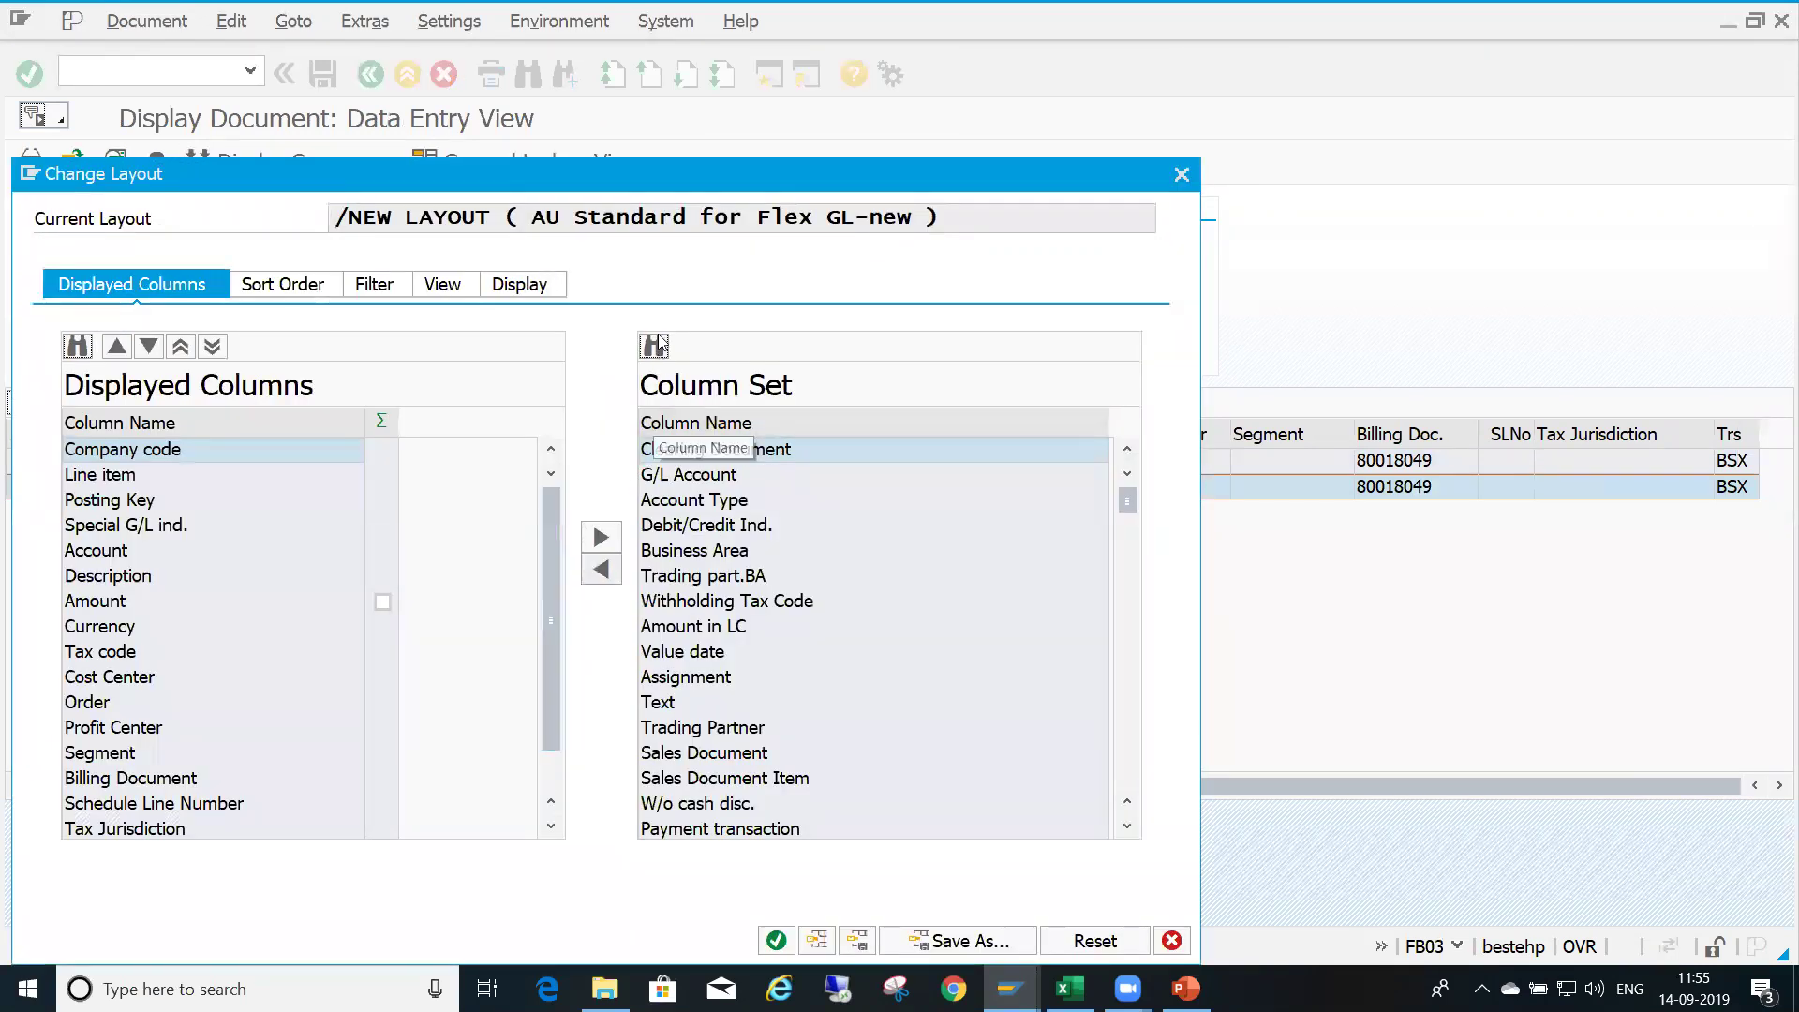
left_click(659, 343)
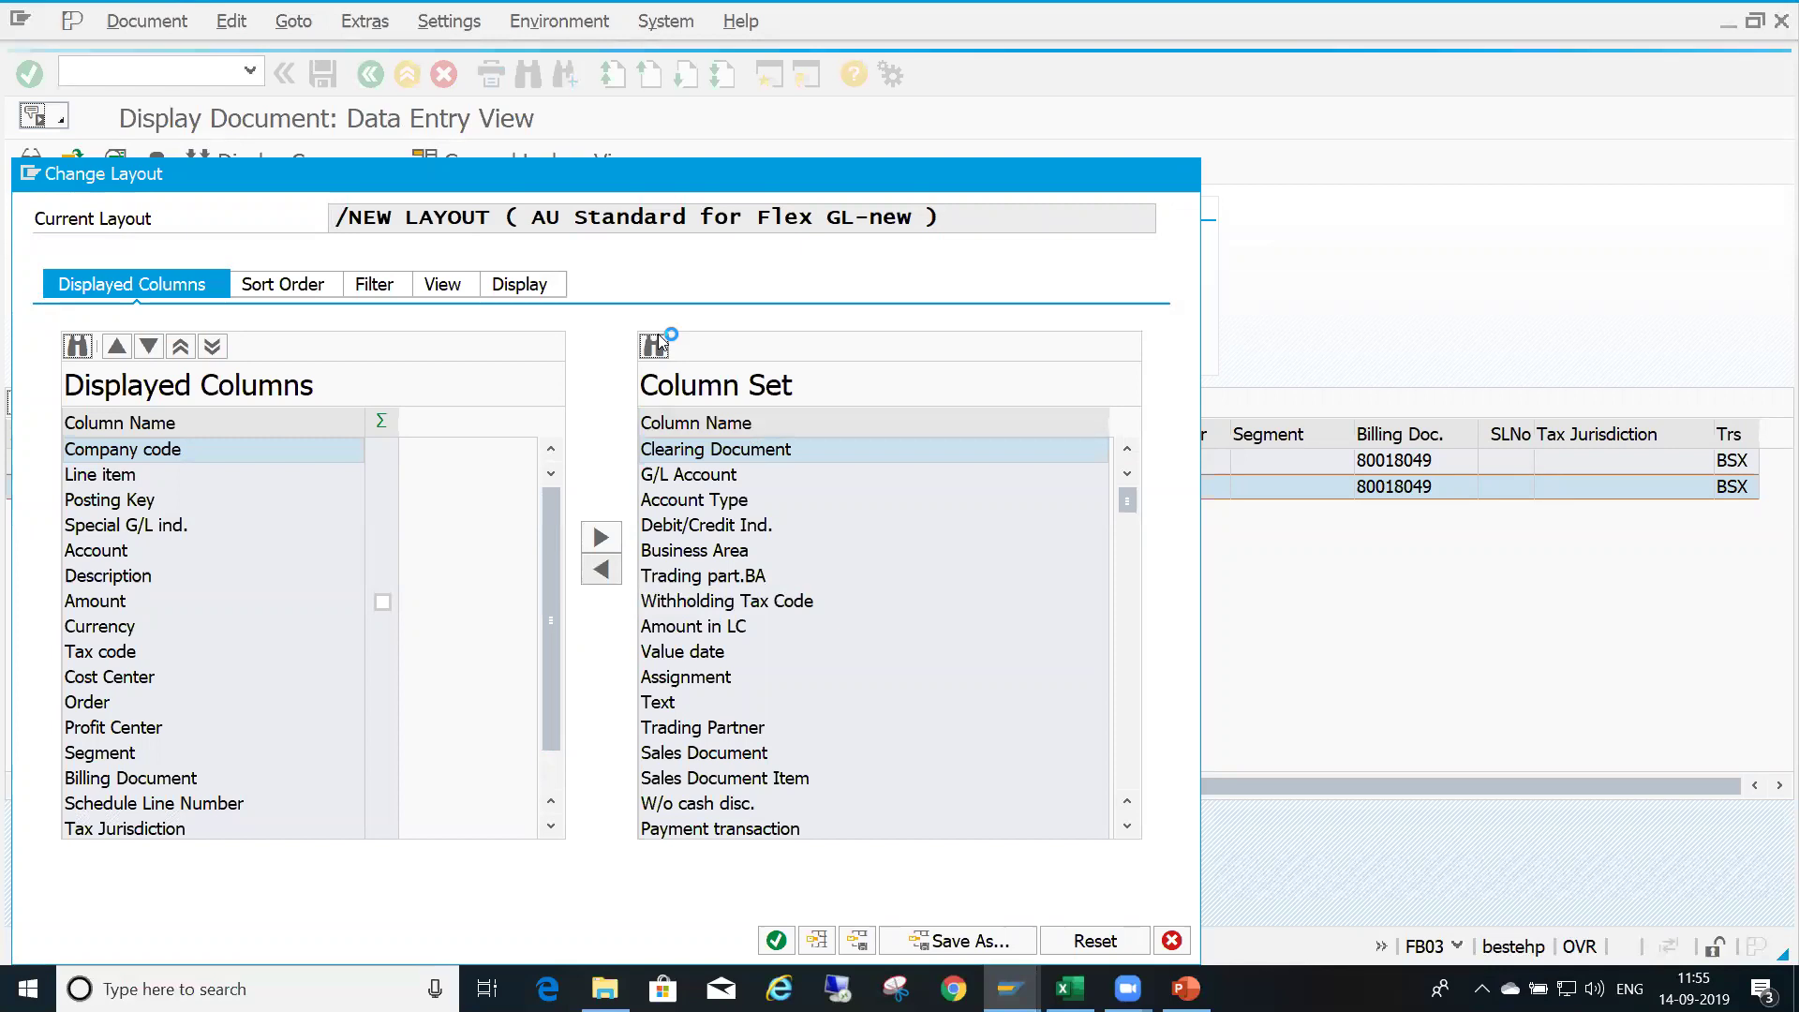
type("plant")
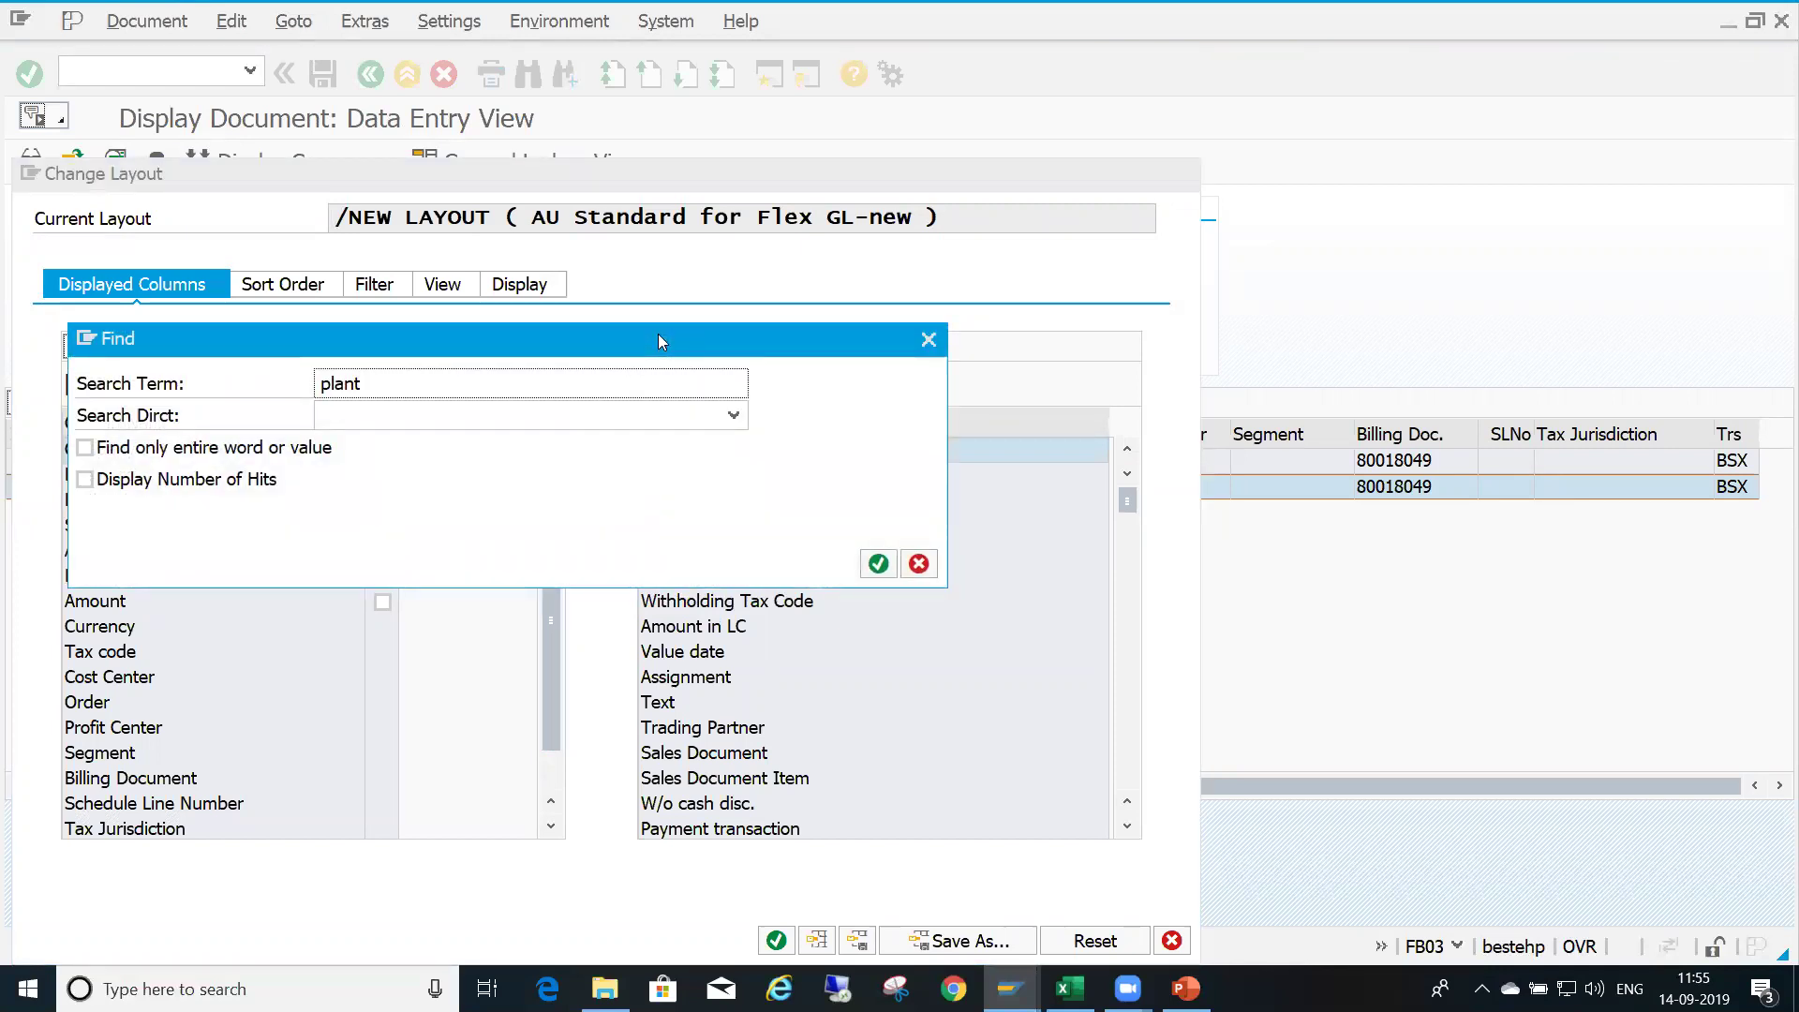
key("Return")
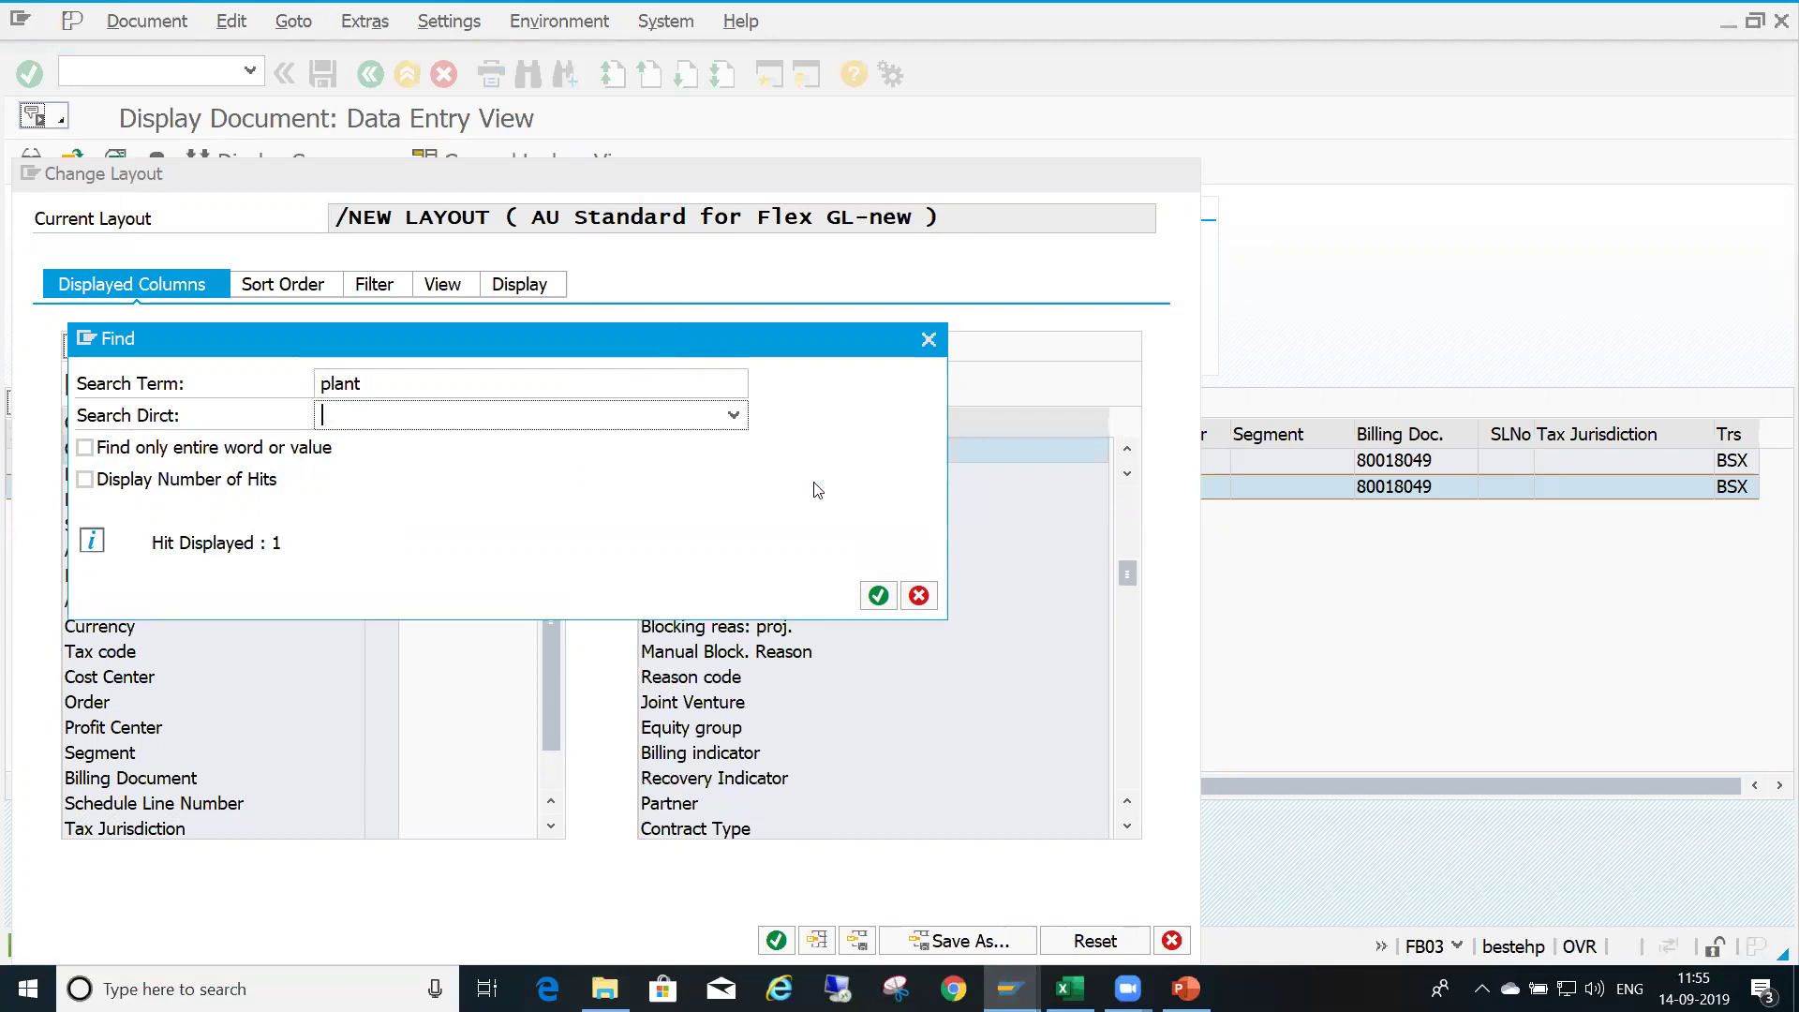
left_click(925, 607)
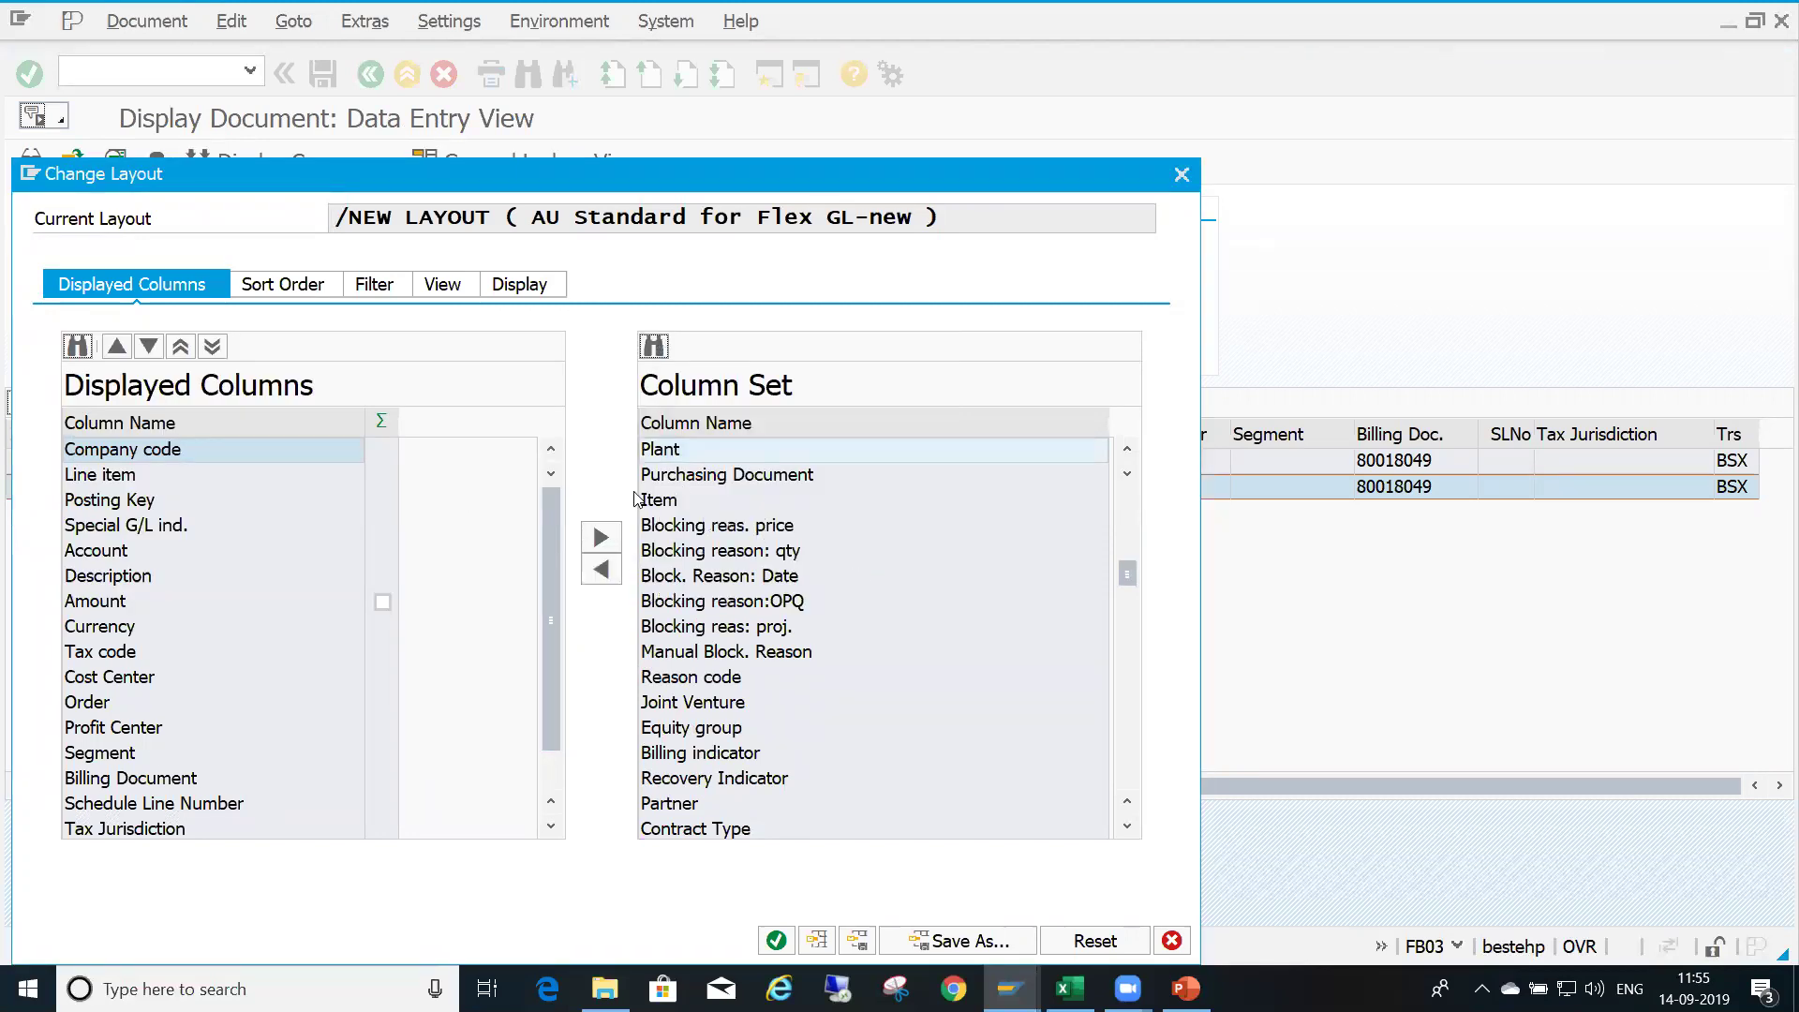
left_click(615, 571)
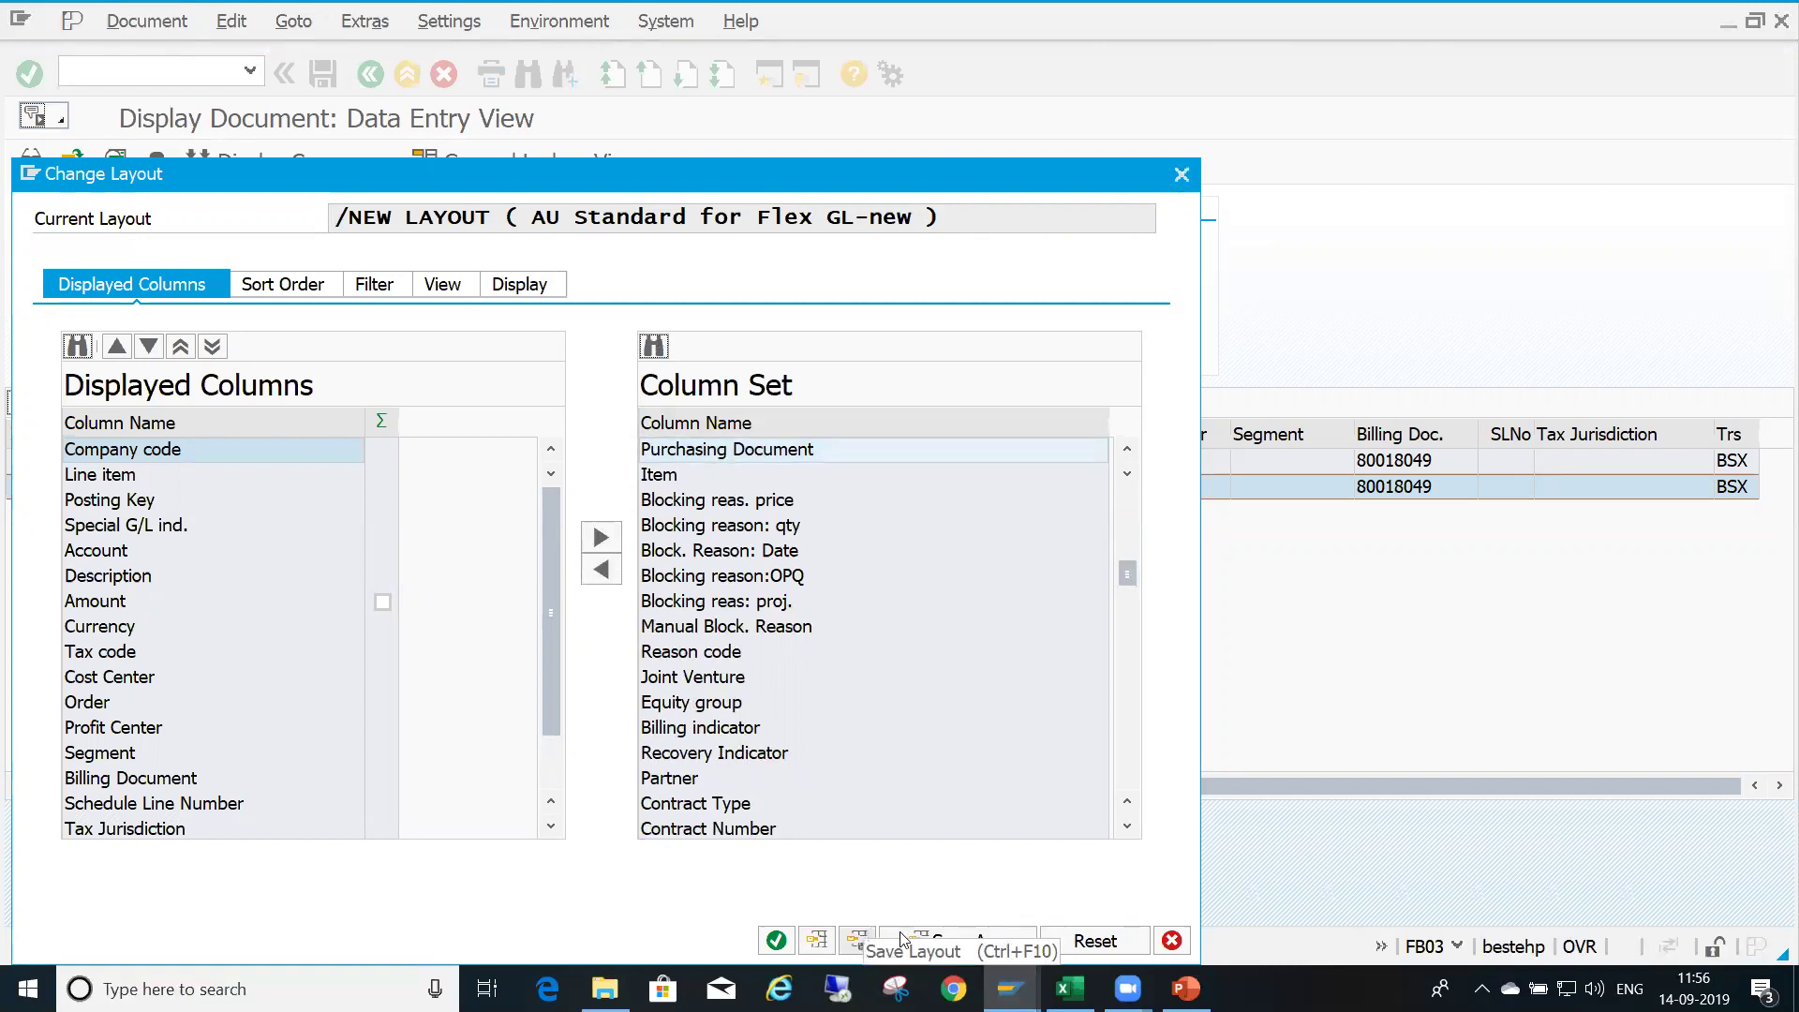
left_click(777, 939)
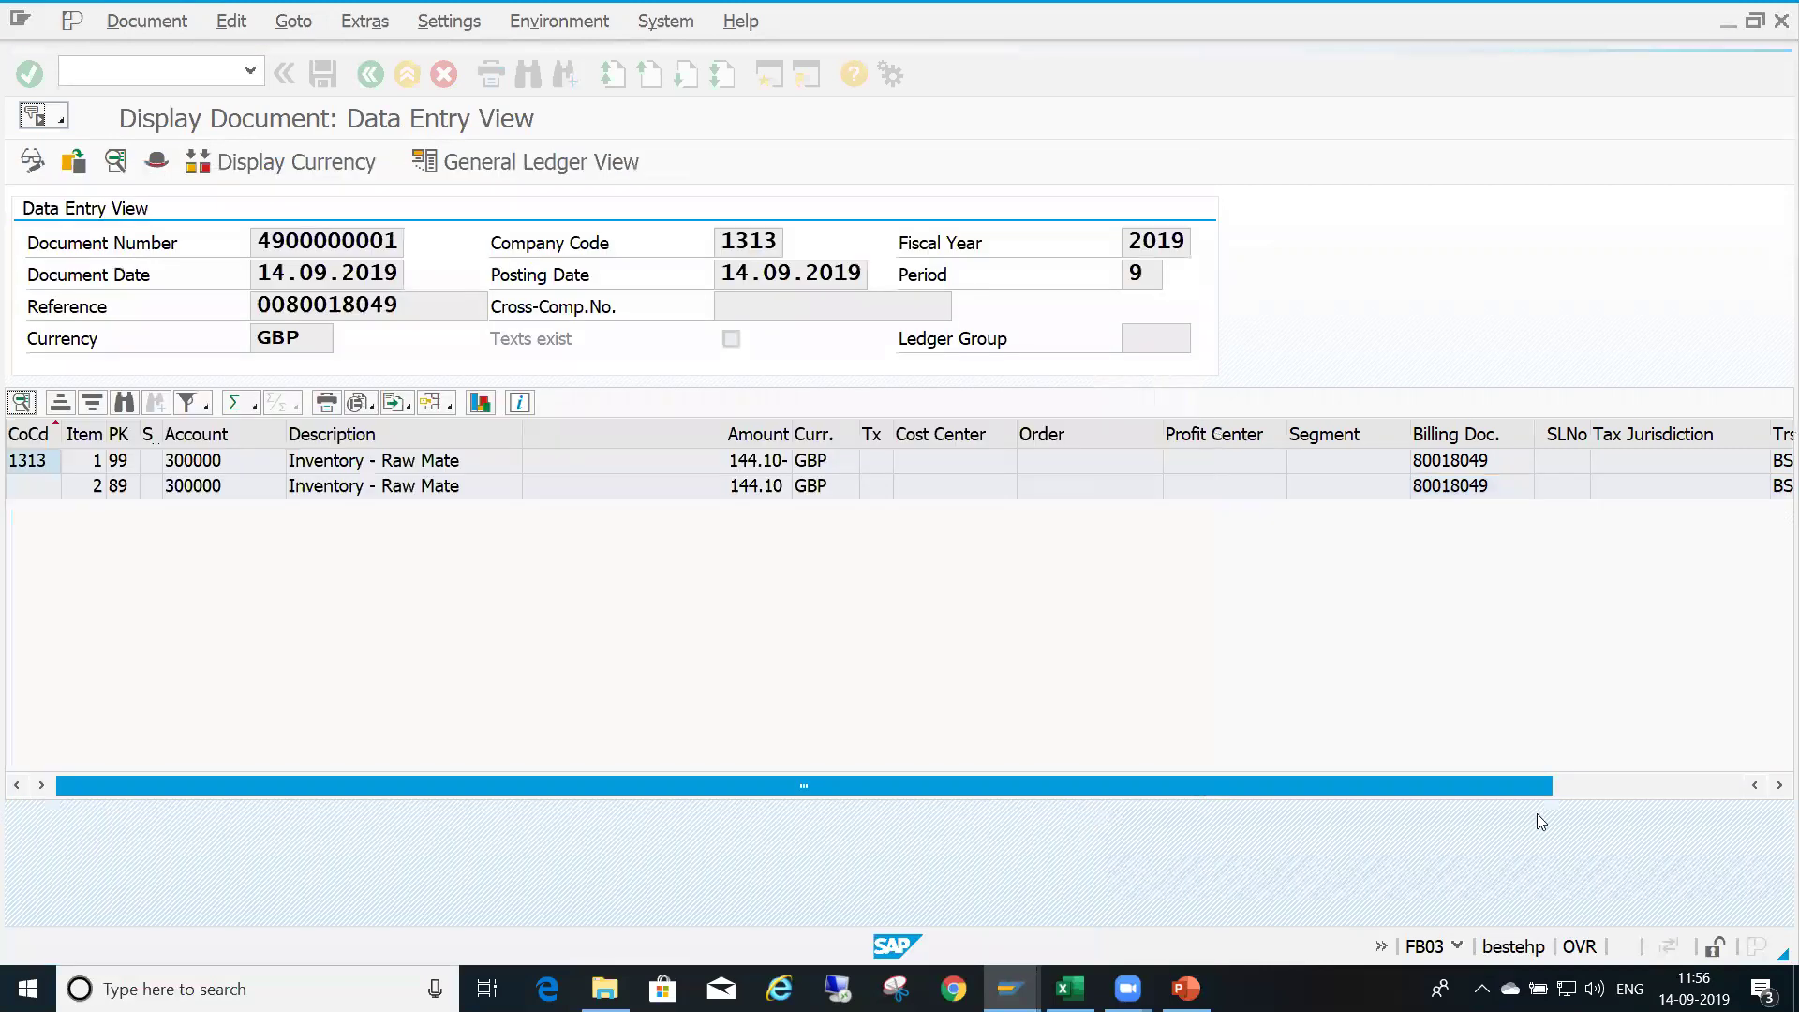
Compare the plants assigned to the credit and debit line items in the added Plant column
left_click(1657, 786)
left_click(1751, 462)
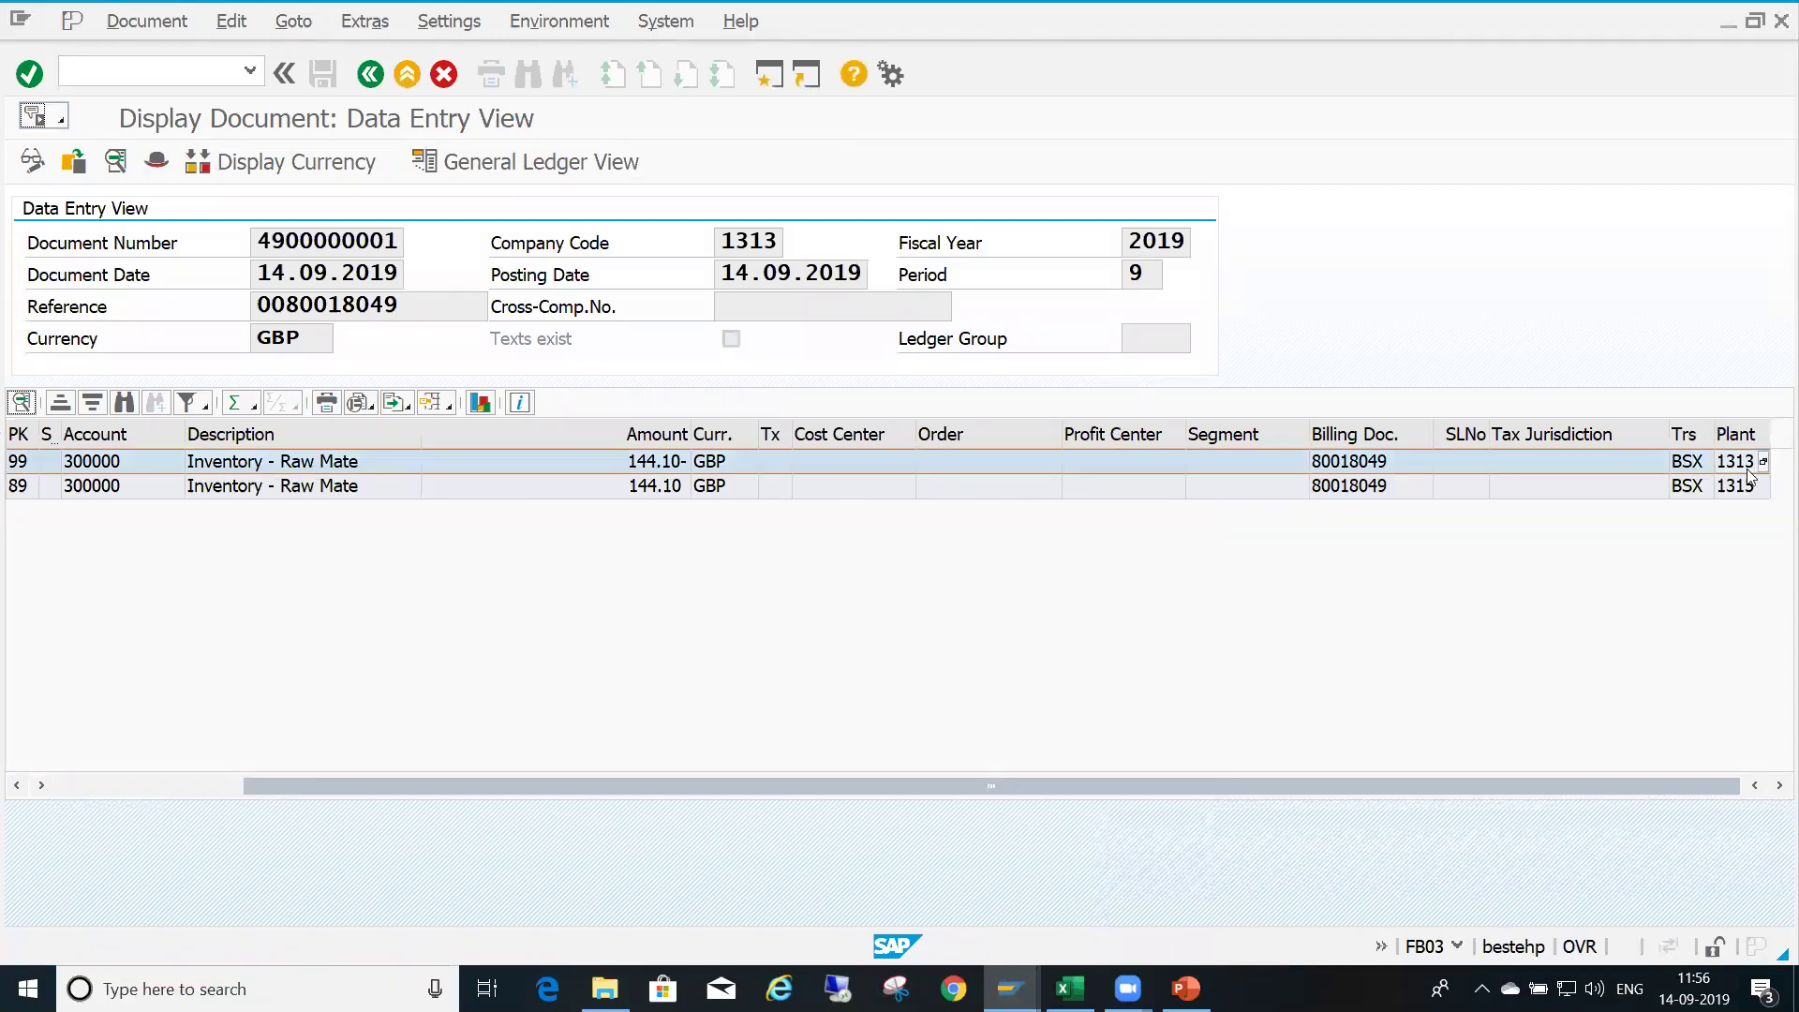
left_click(1757, 487)
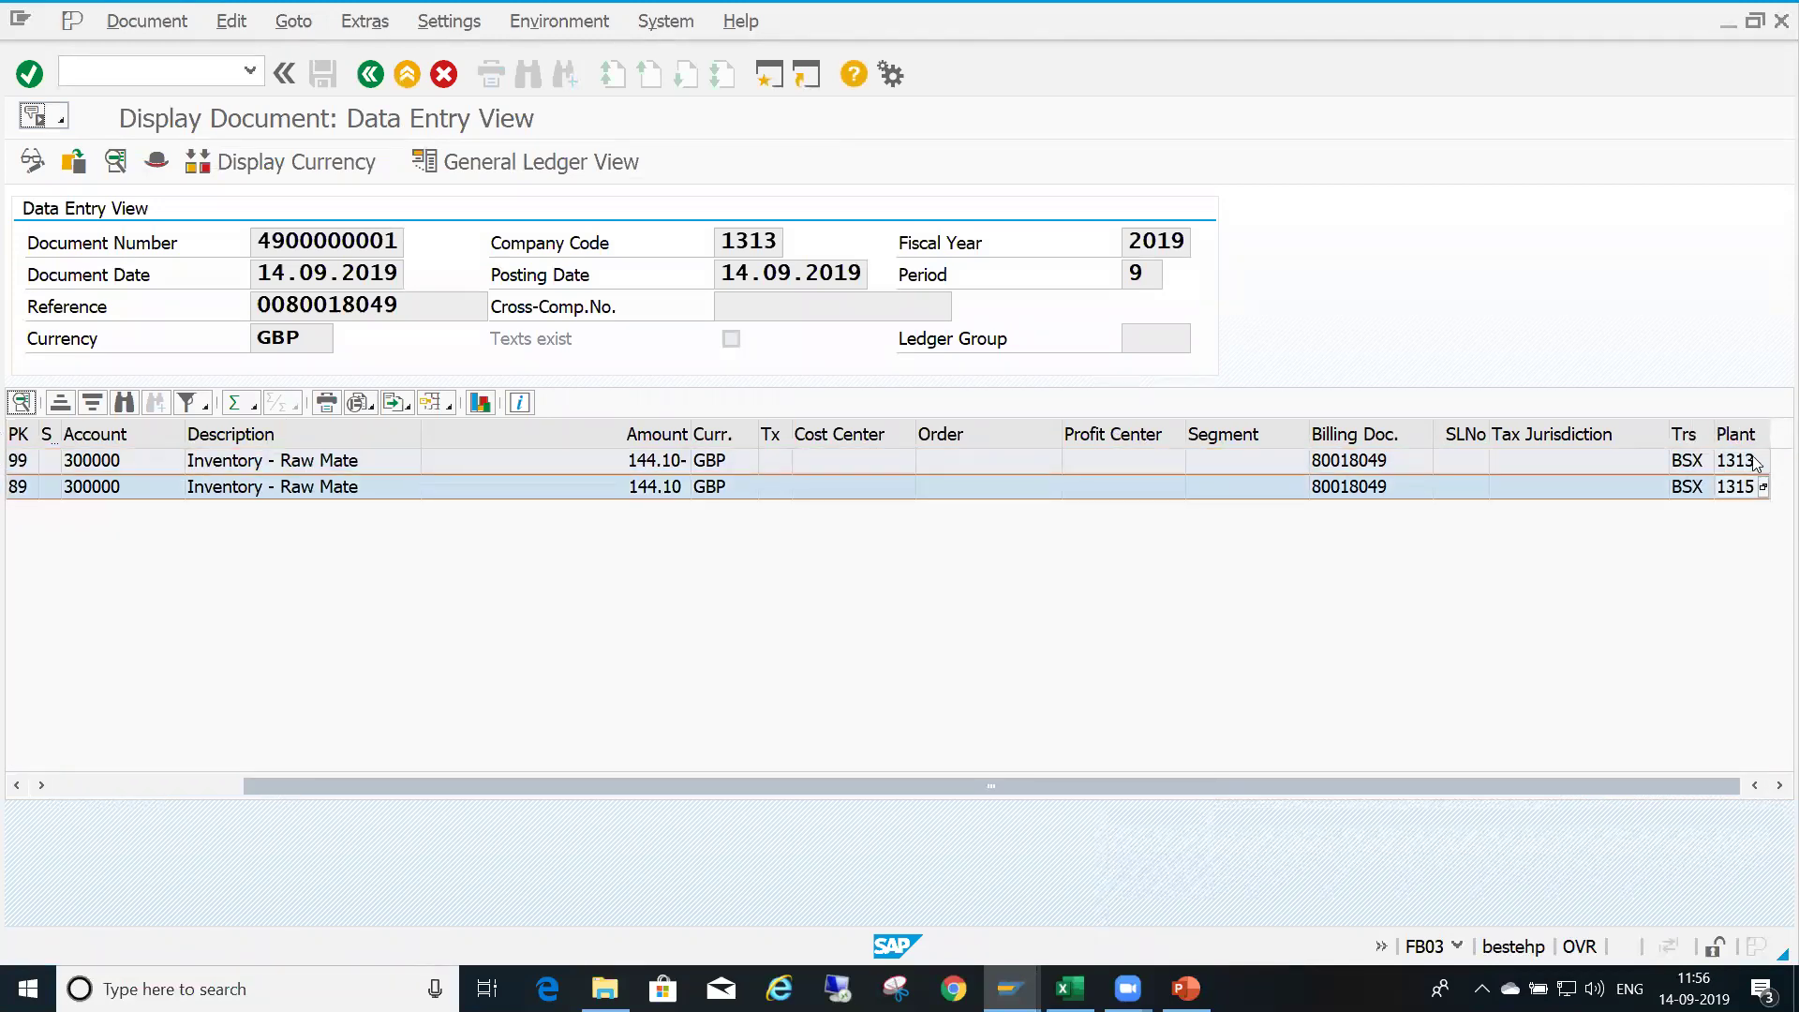
left_click(1756, 462)
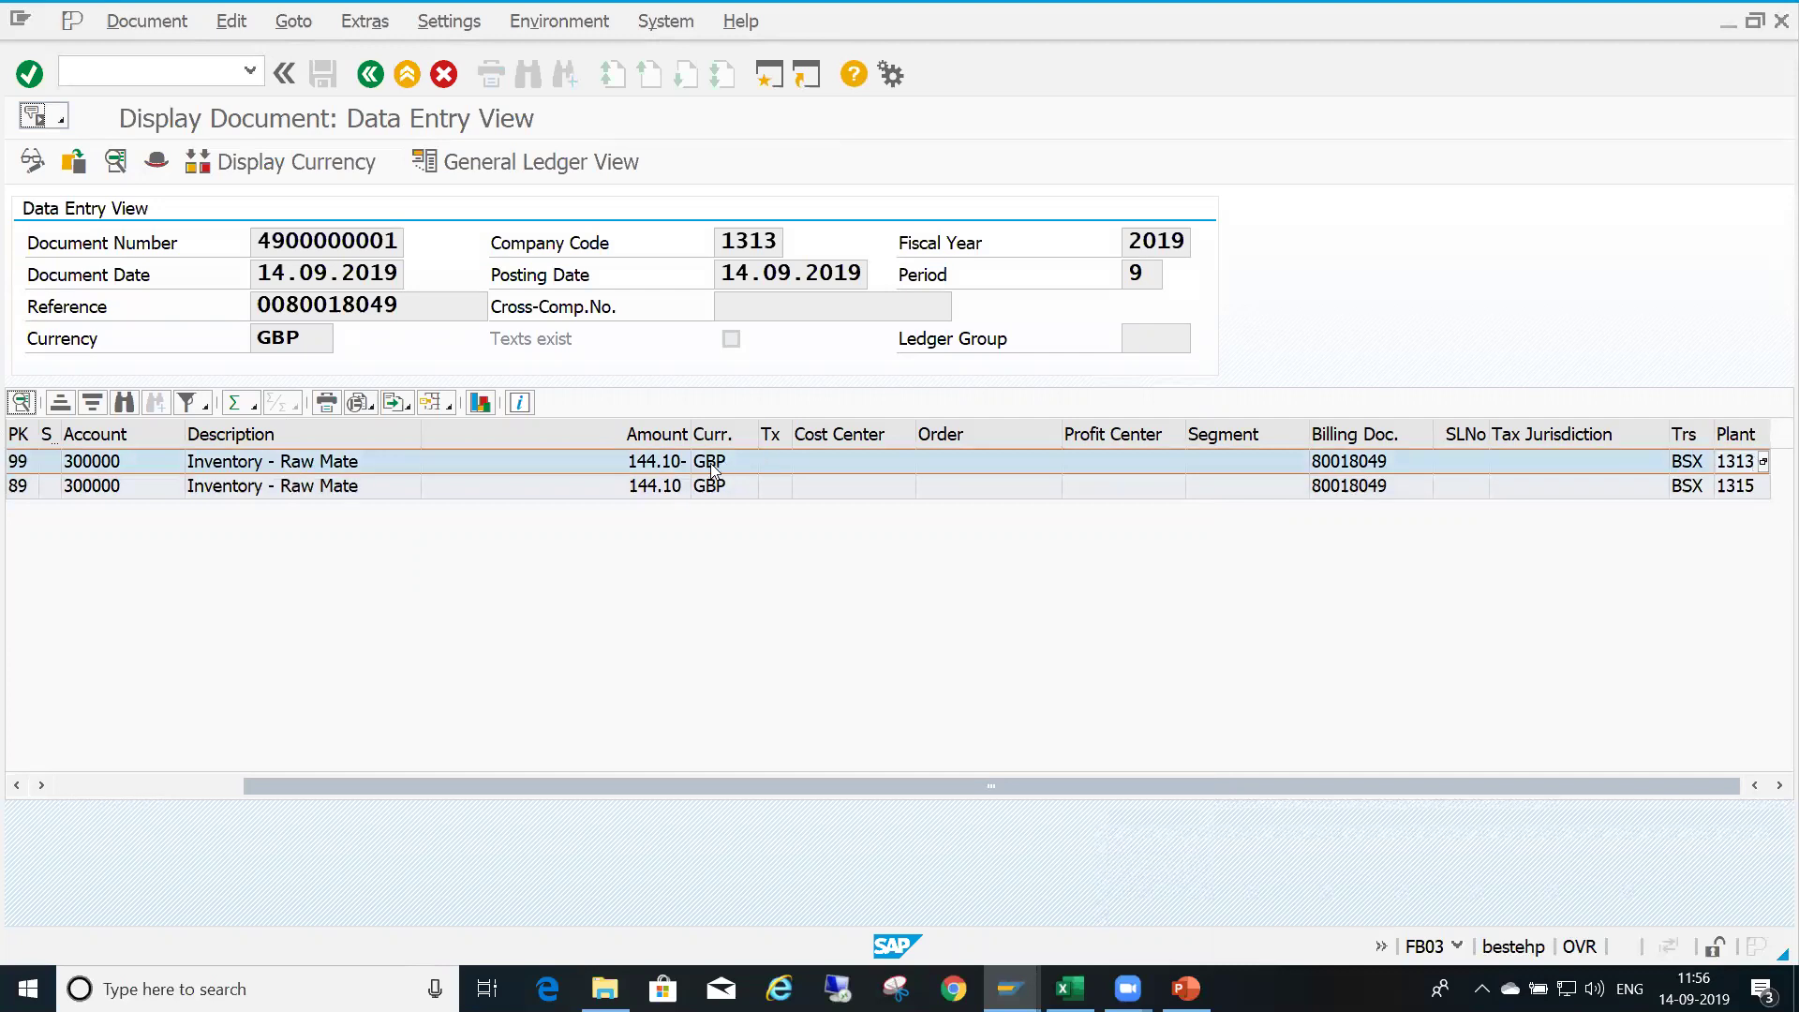
left_click(1757, 487)
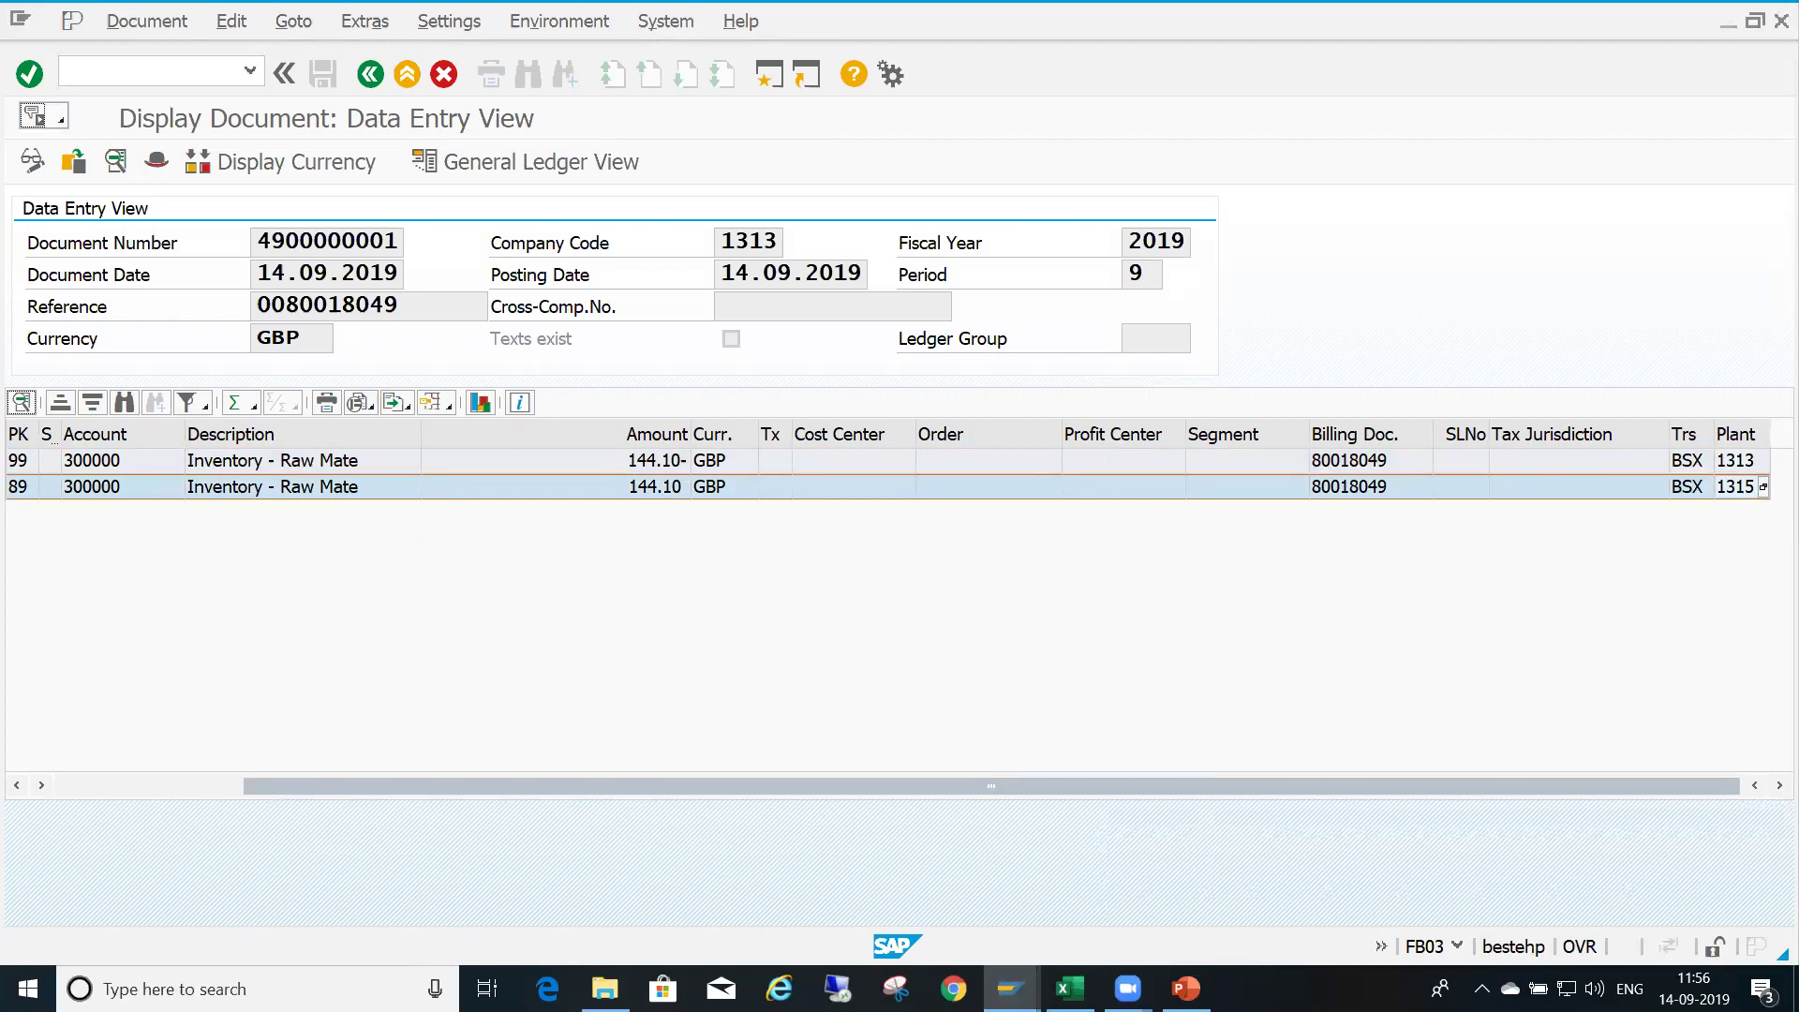
Switch to the stock overview session and check the stock in transit and unrestricted-use stock of plant 1315
left_click(1010, 988)
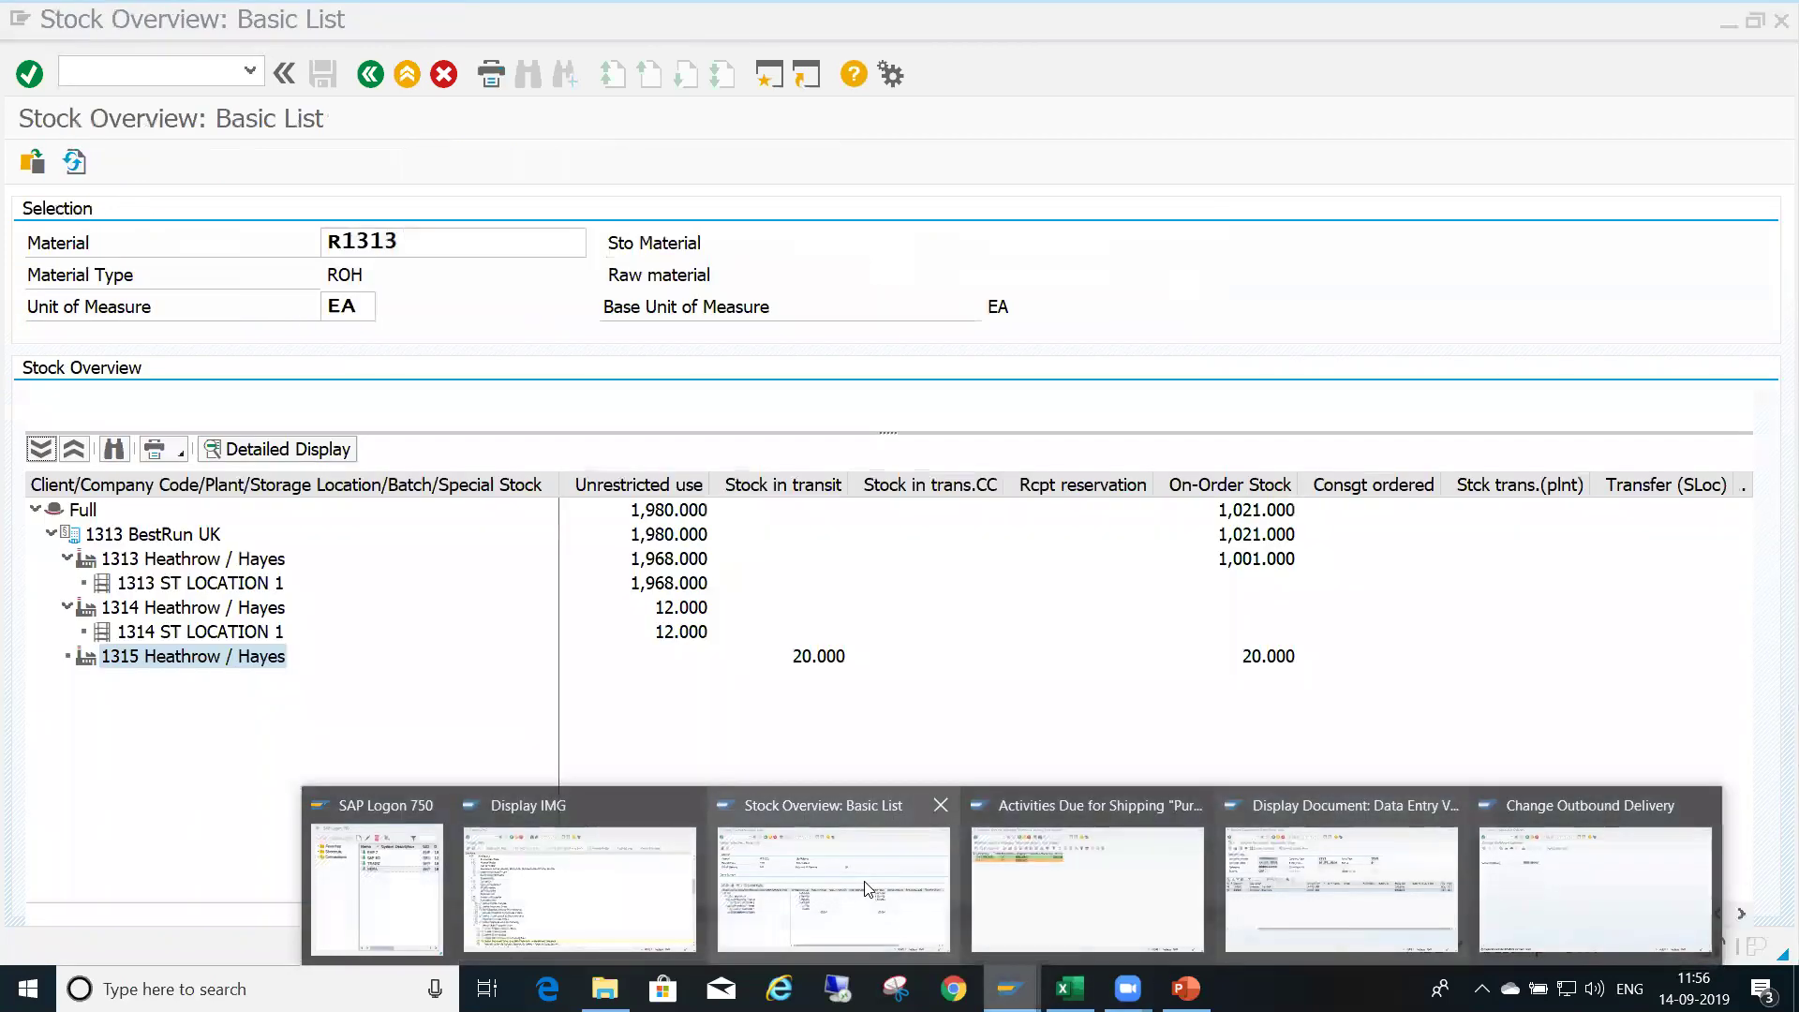
left_click(869, 891)
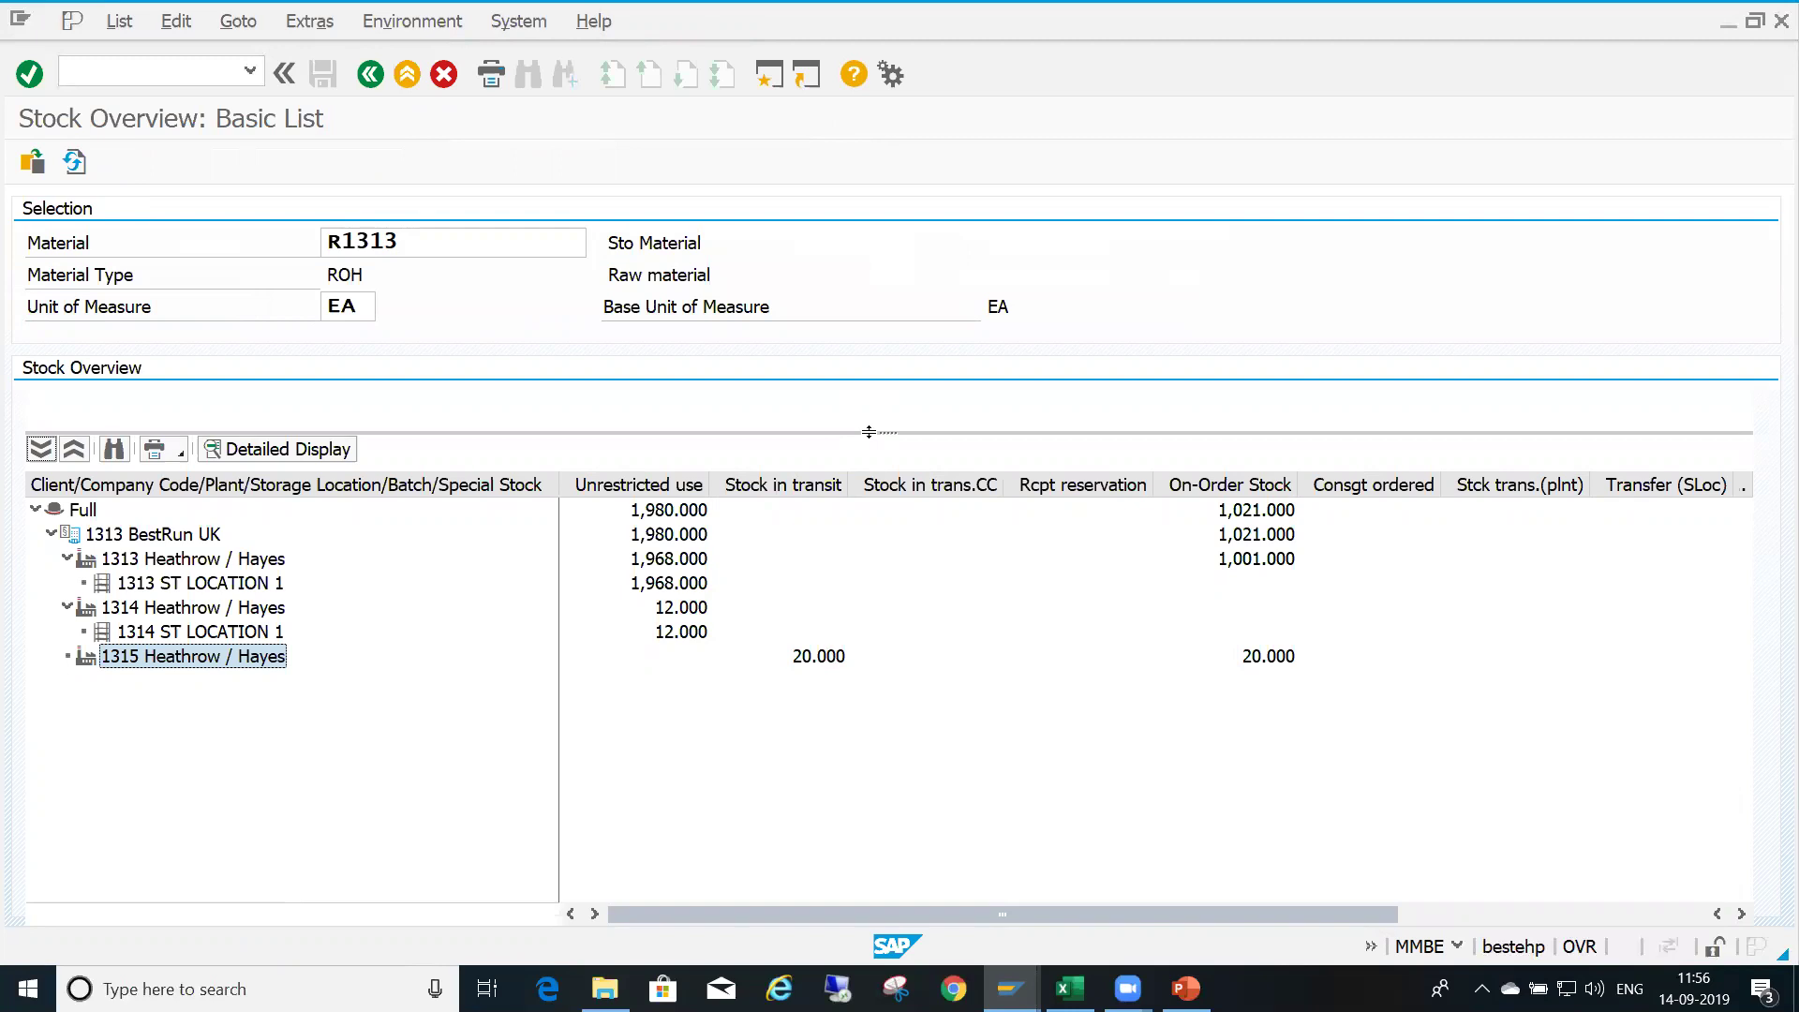
left_click(839, 657)
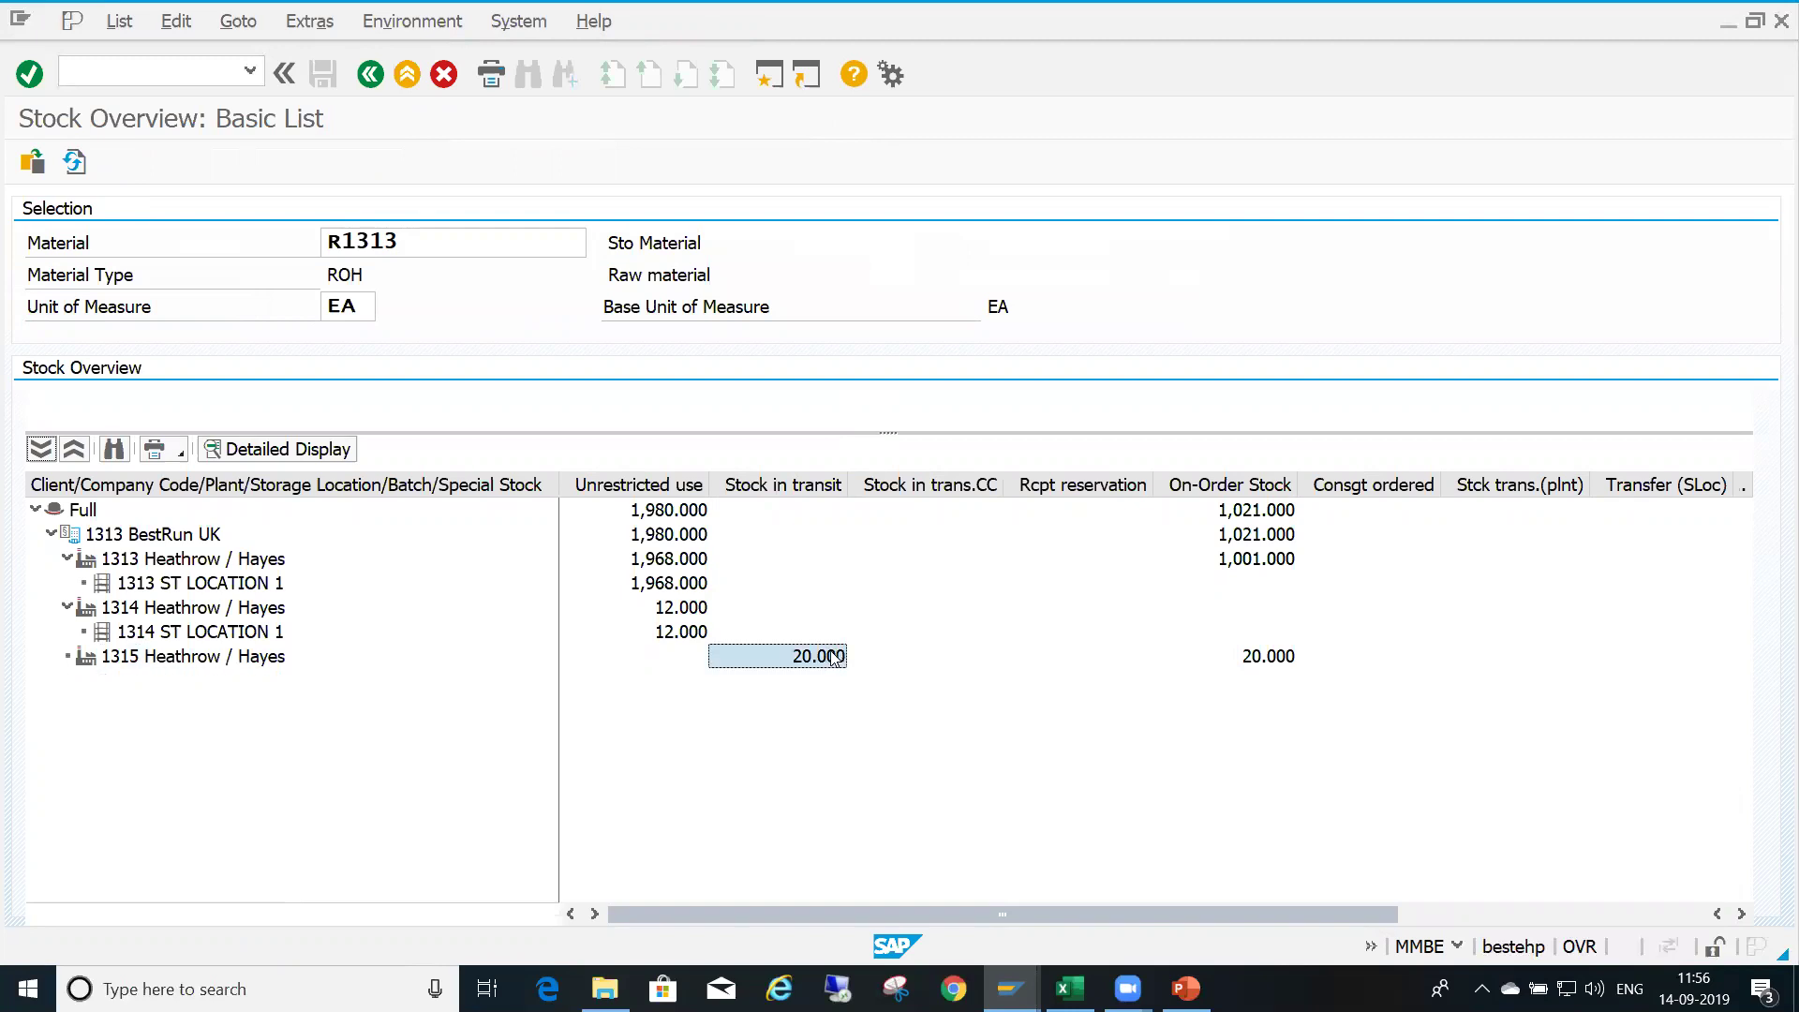
left_click(683, 661)
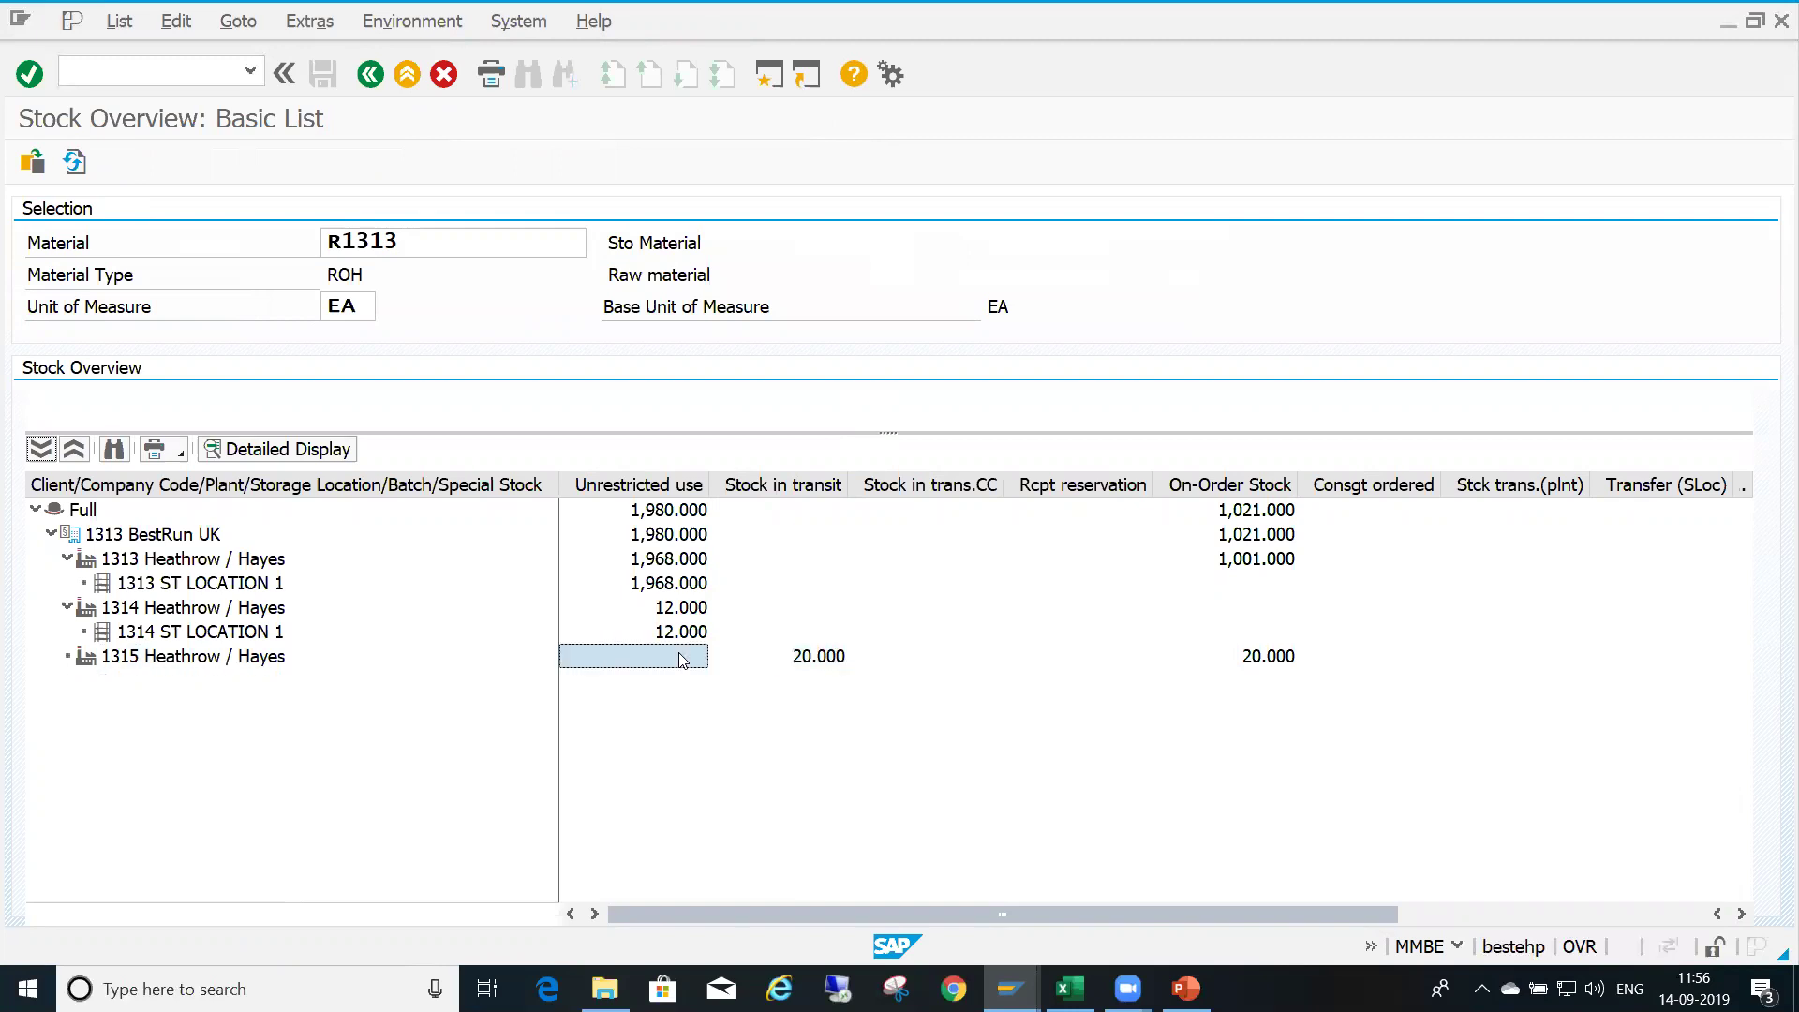
double_click(682, 661)
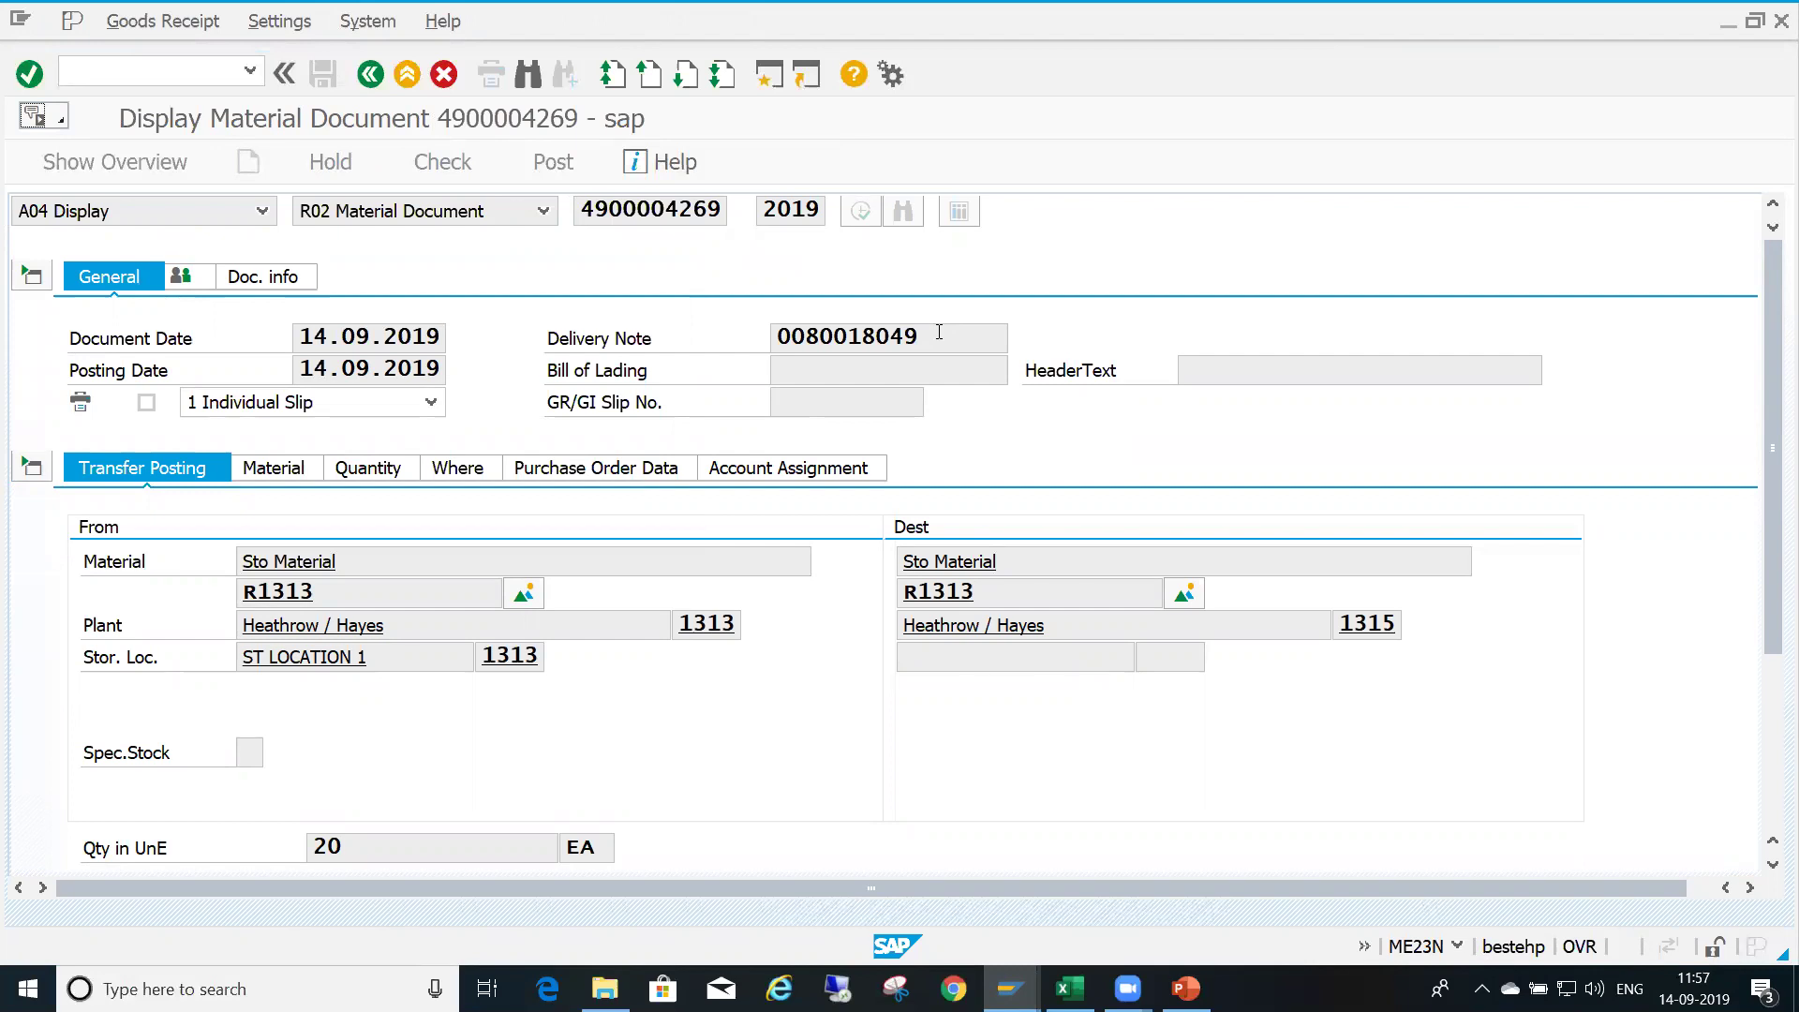
Copy the delivery note number from the header of the goods issue material document
key("shift+Left")
key("shift+Left")
key("shift+Left")
key("shift+Left")
key("shift+Left")
key("shift+Left")
key("shift+Left")
key("shift+Left")
key("shift+Left")
key("shift+Left")
key("ctrl+c")
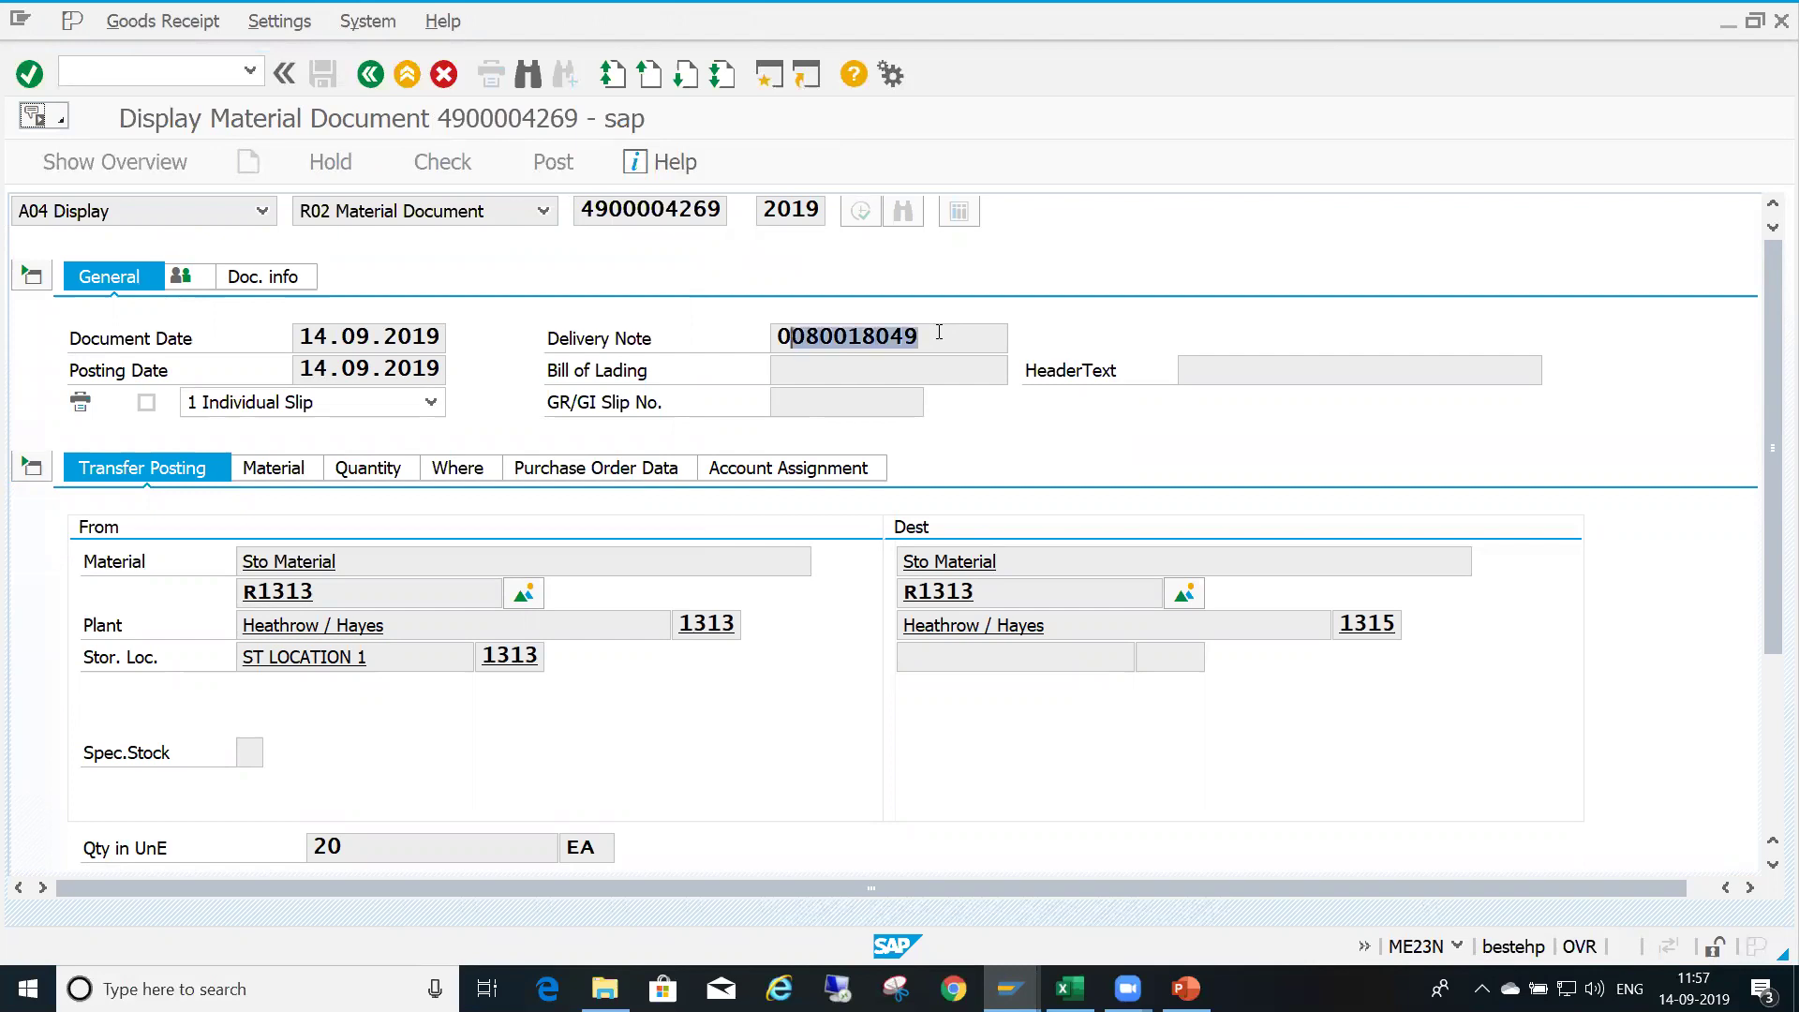
key("Left")
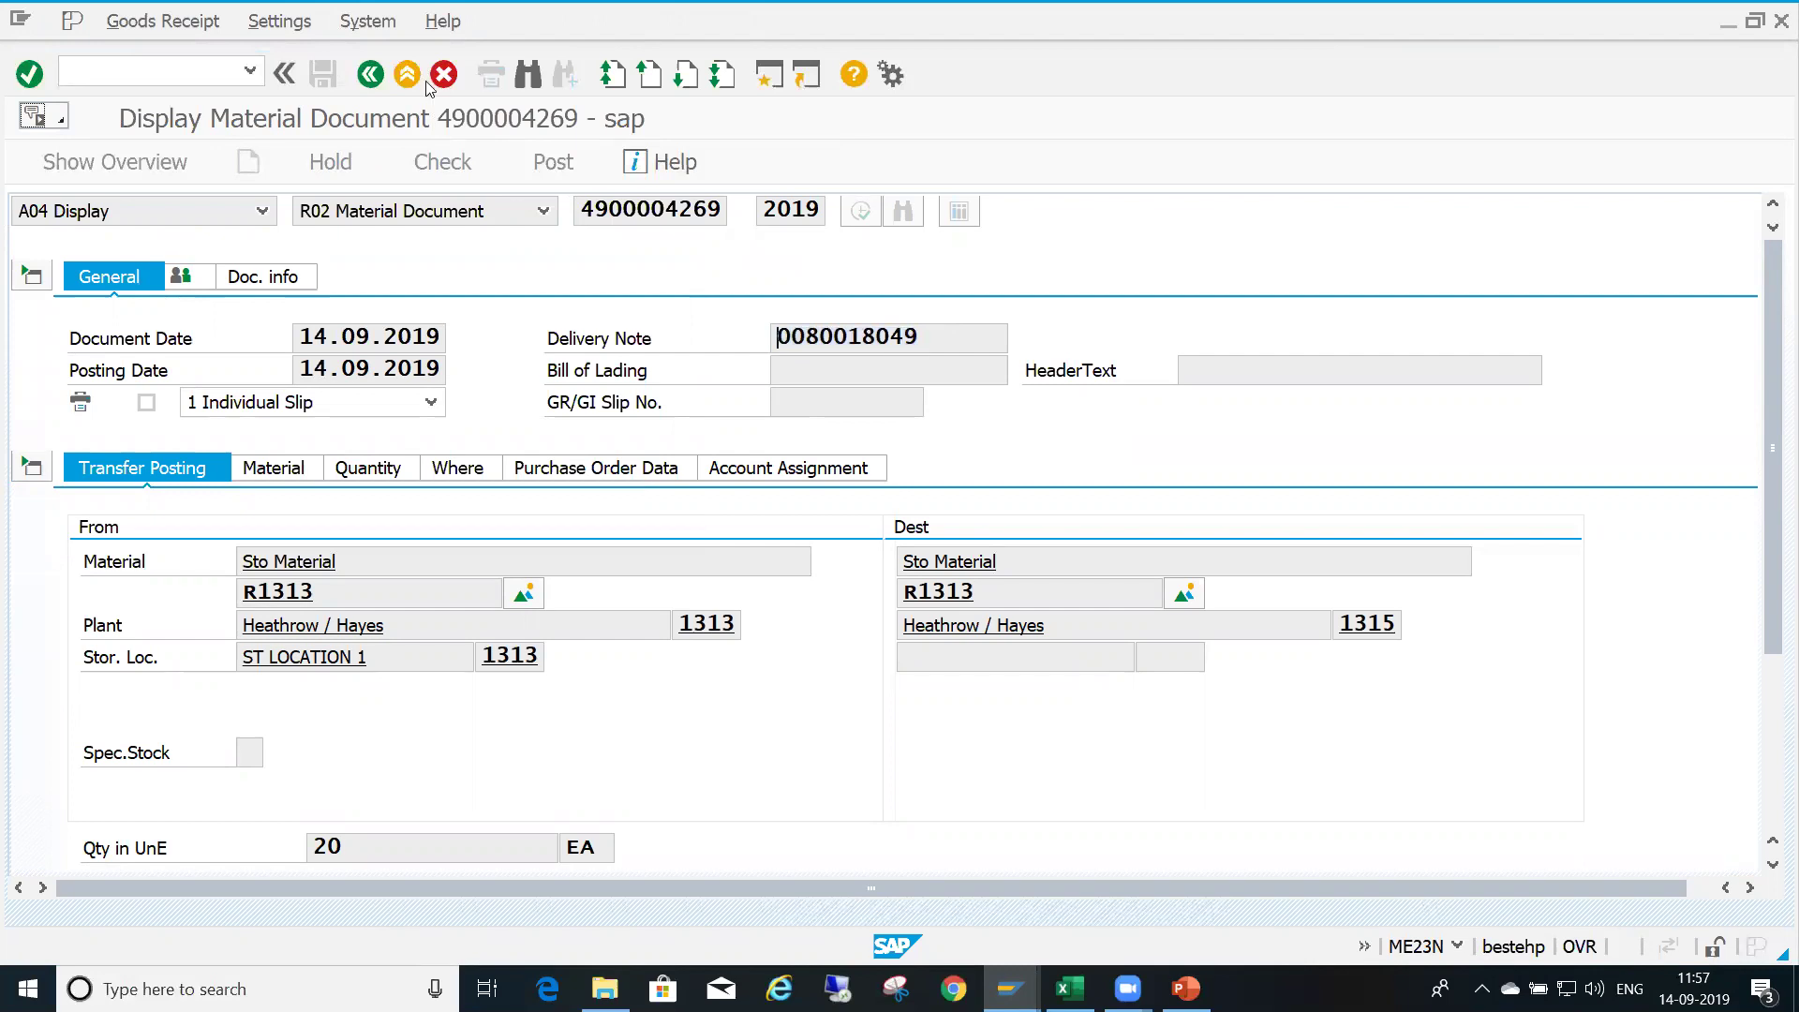
Start transaction MIGO with /nmigo and set it to A01 Goods Receipt with reference R05 Outbound Delivery
left_click(214, 70)
type("/nmigo")
key("Return")
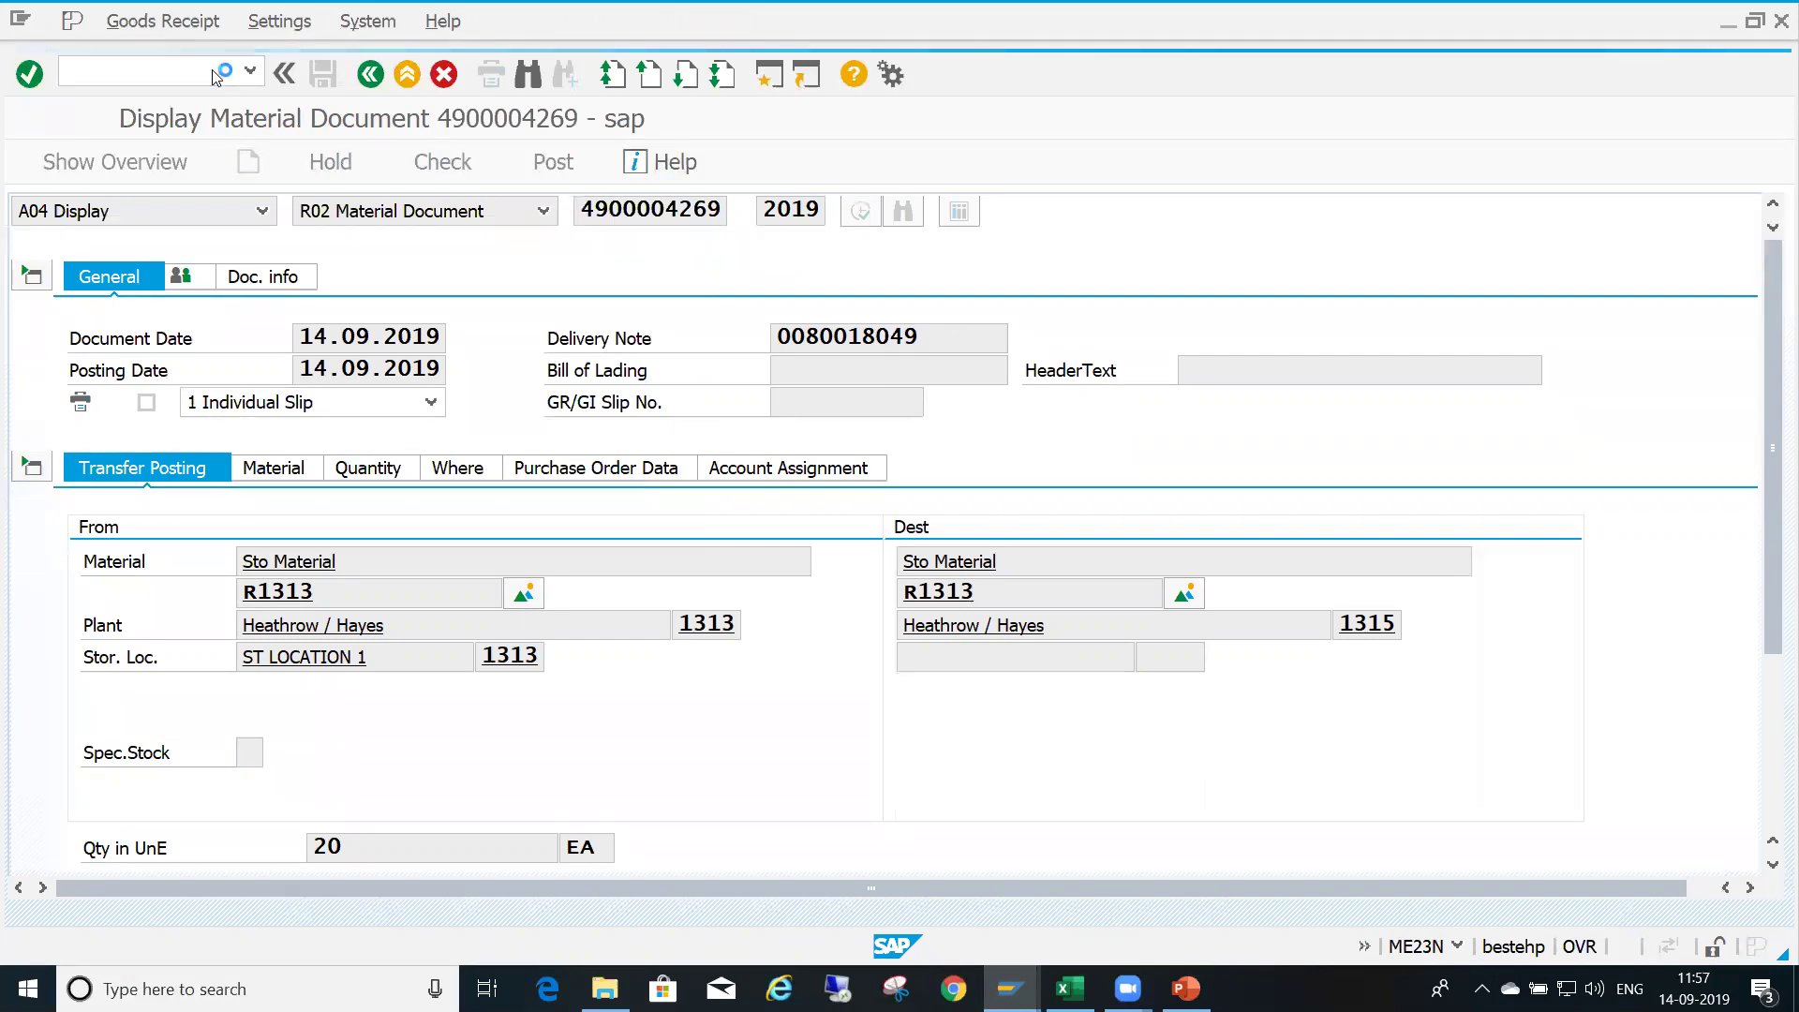
left_click(263, 211)
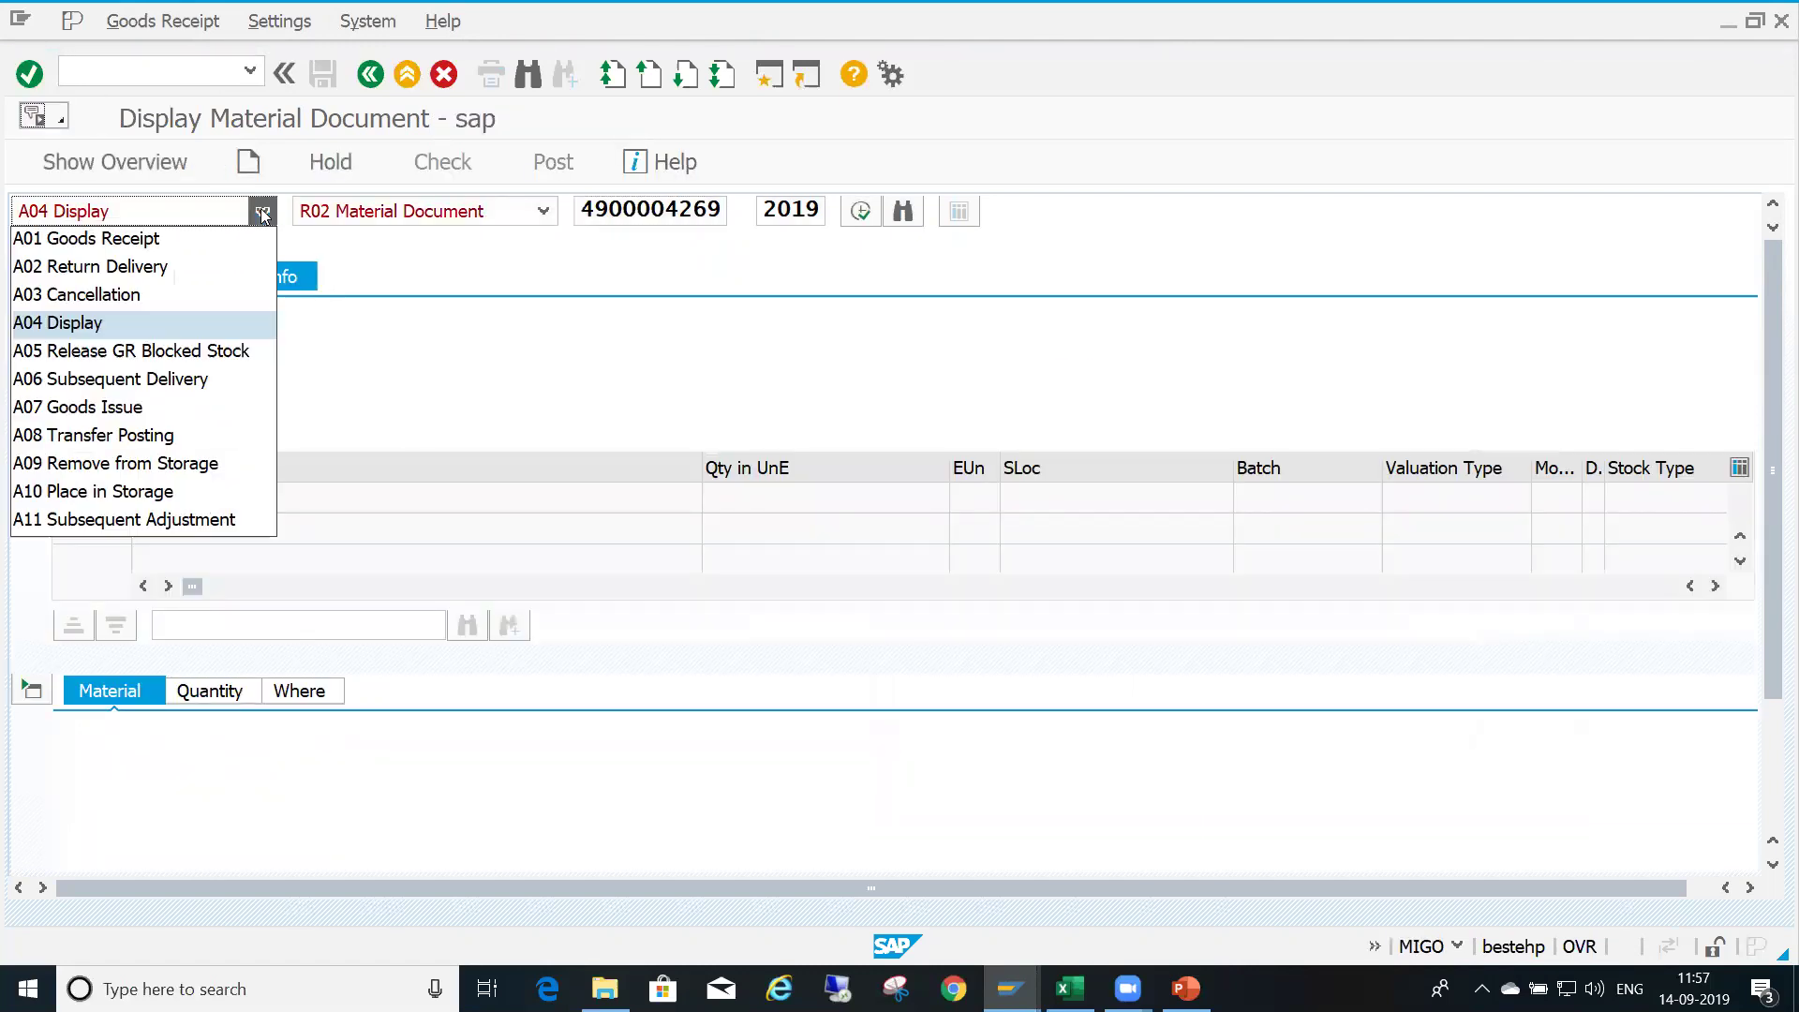
left_click(225, 240)
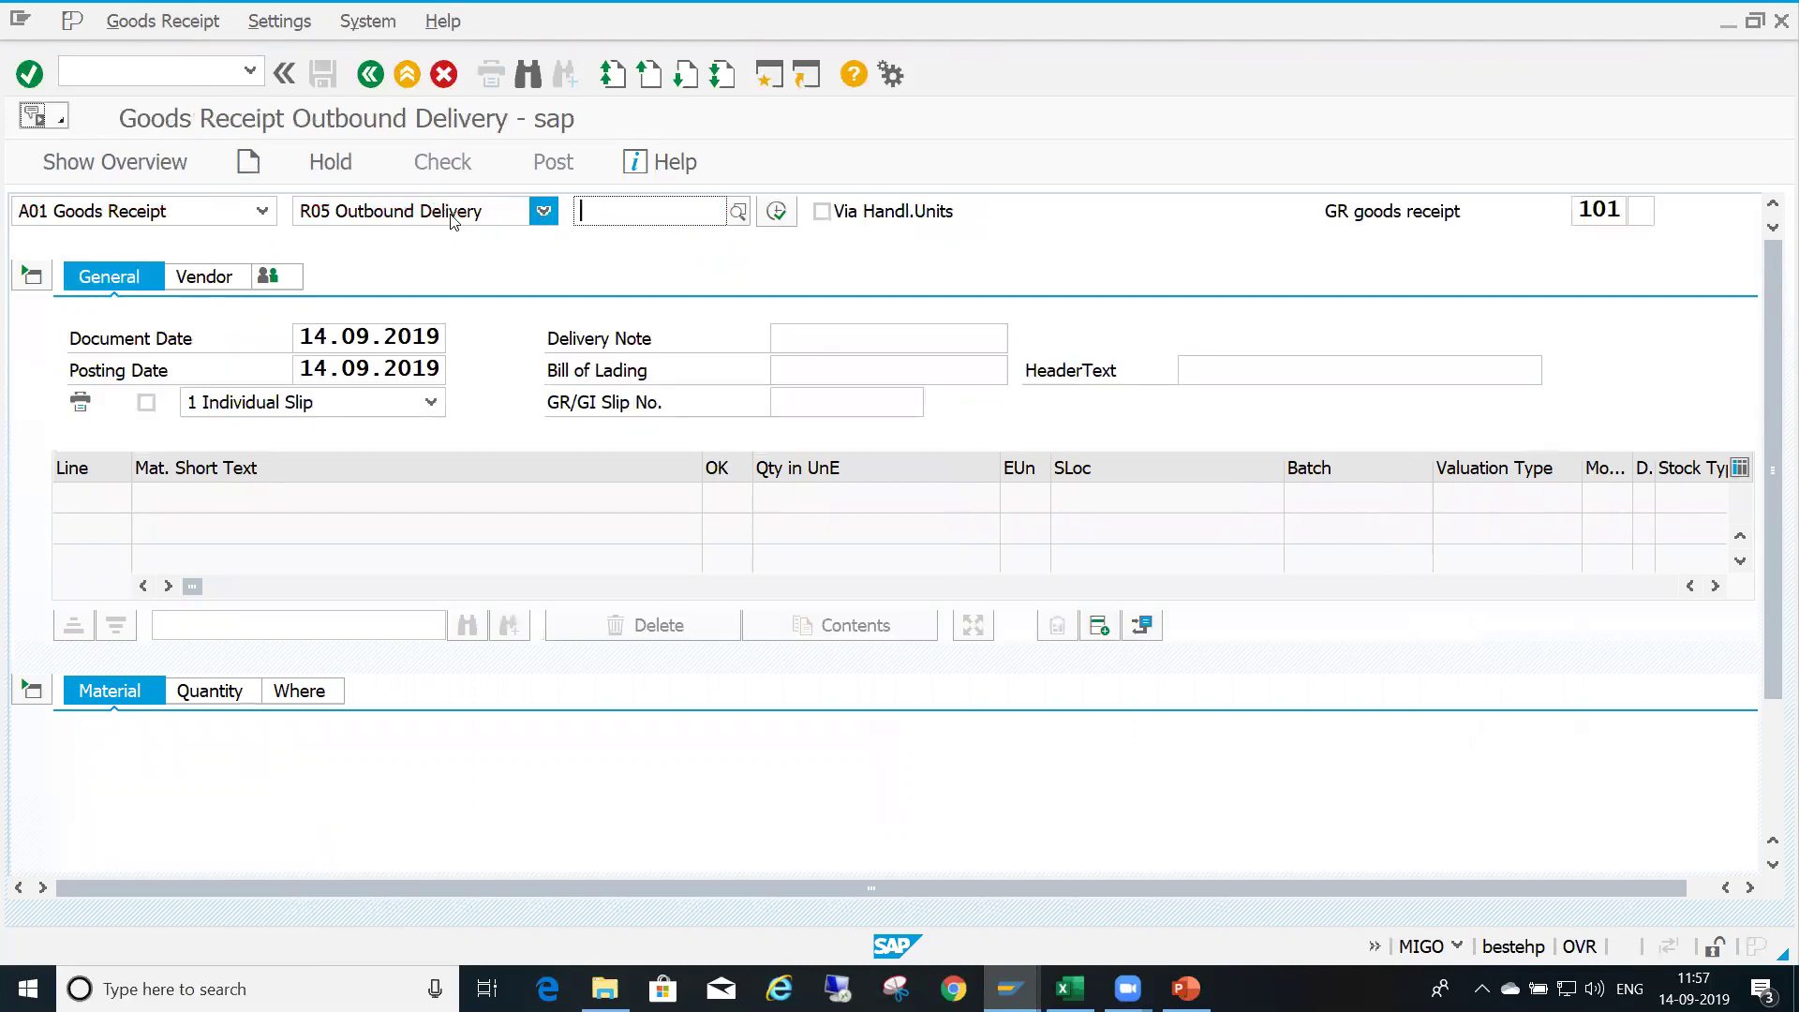
left_click(543, 212)
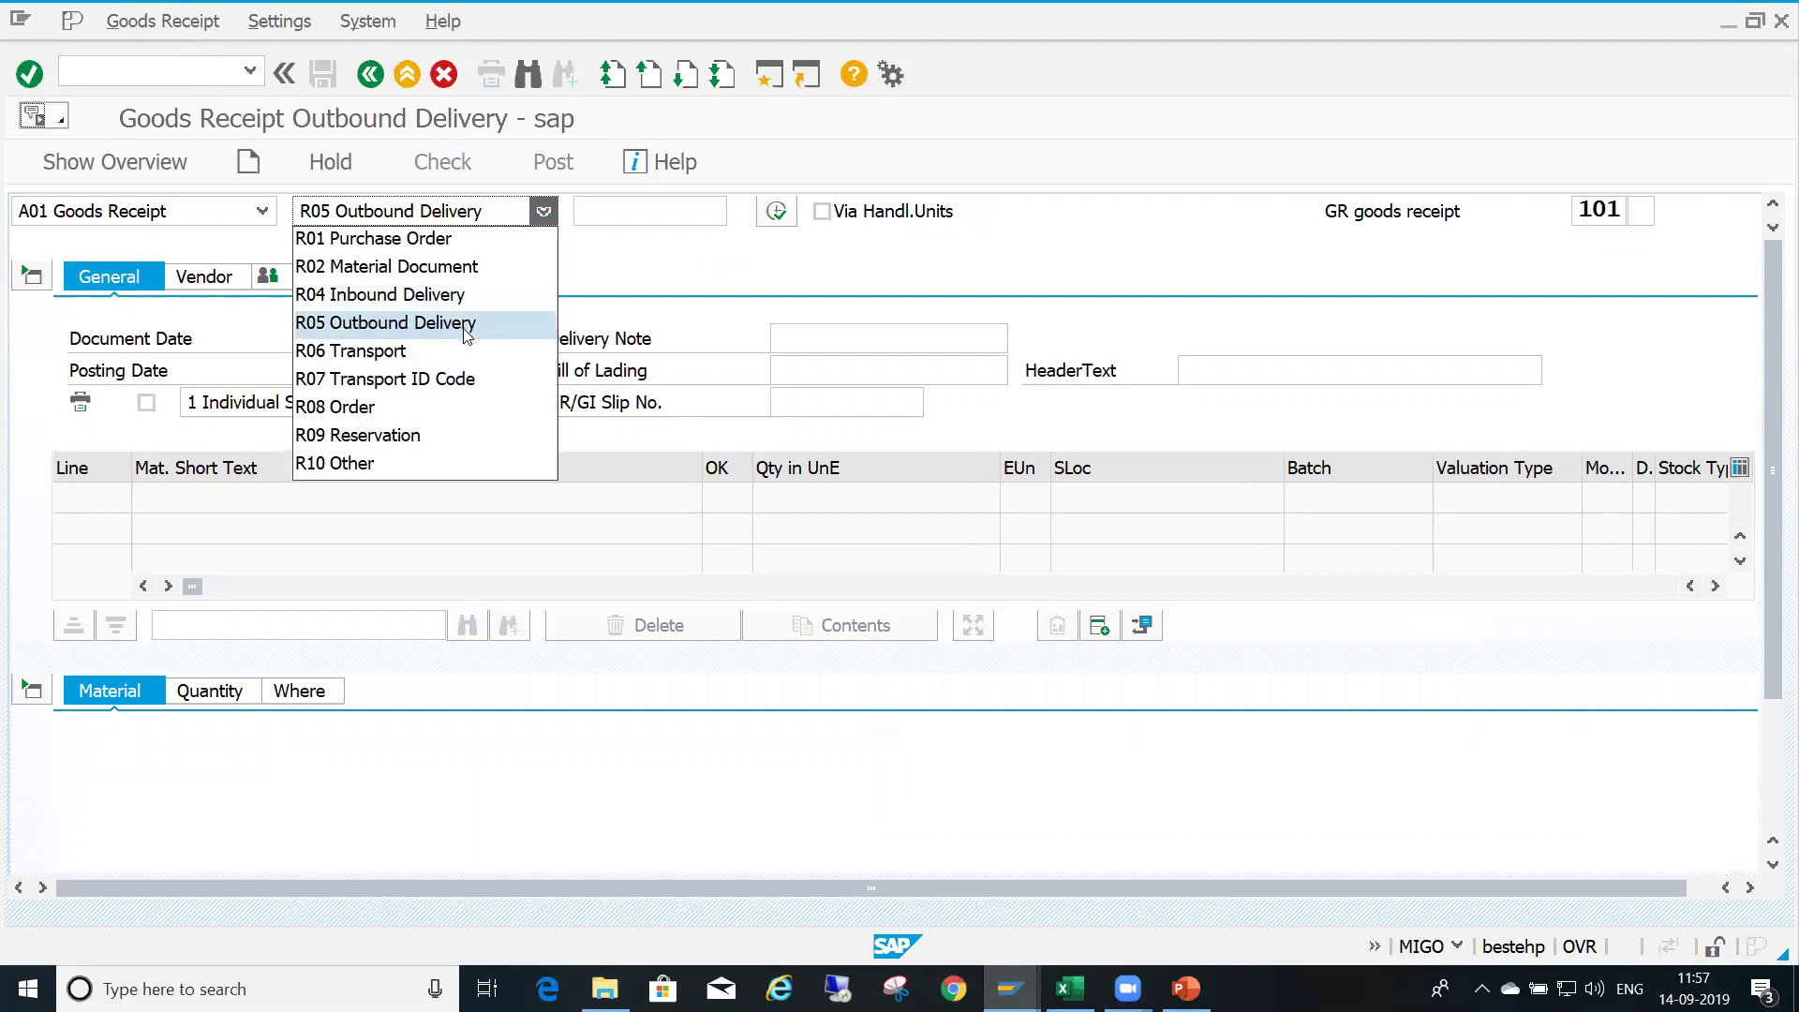
left_click(469, 333)
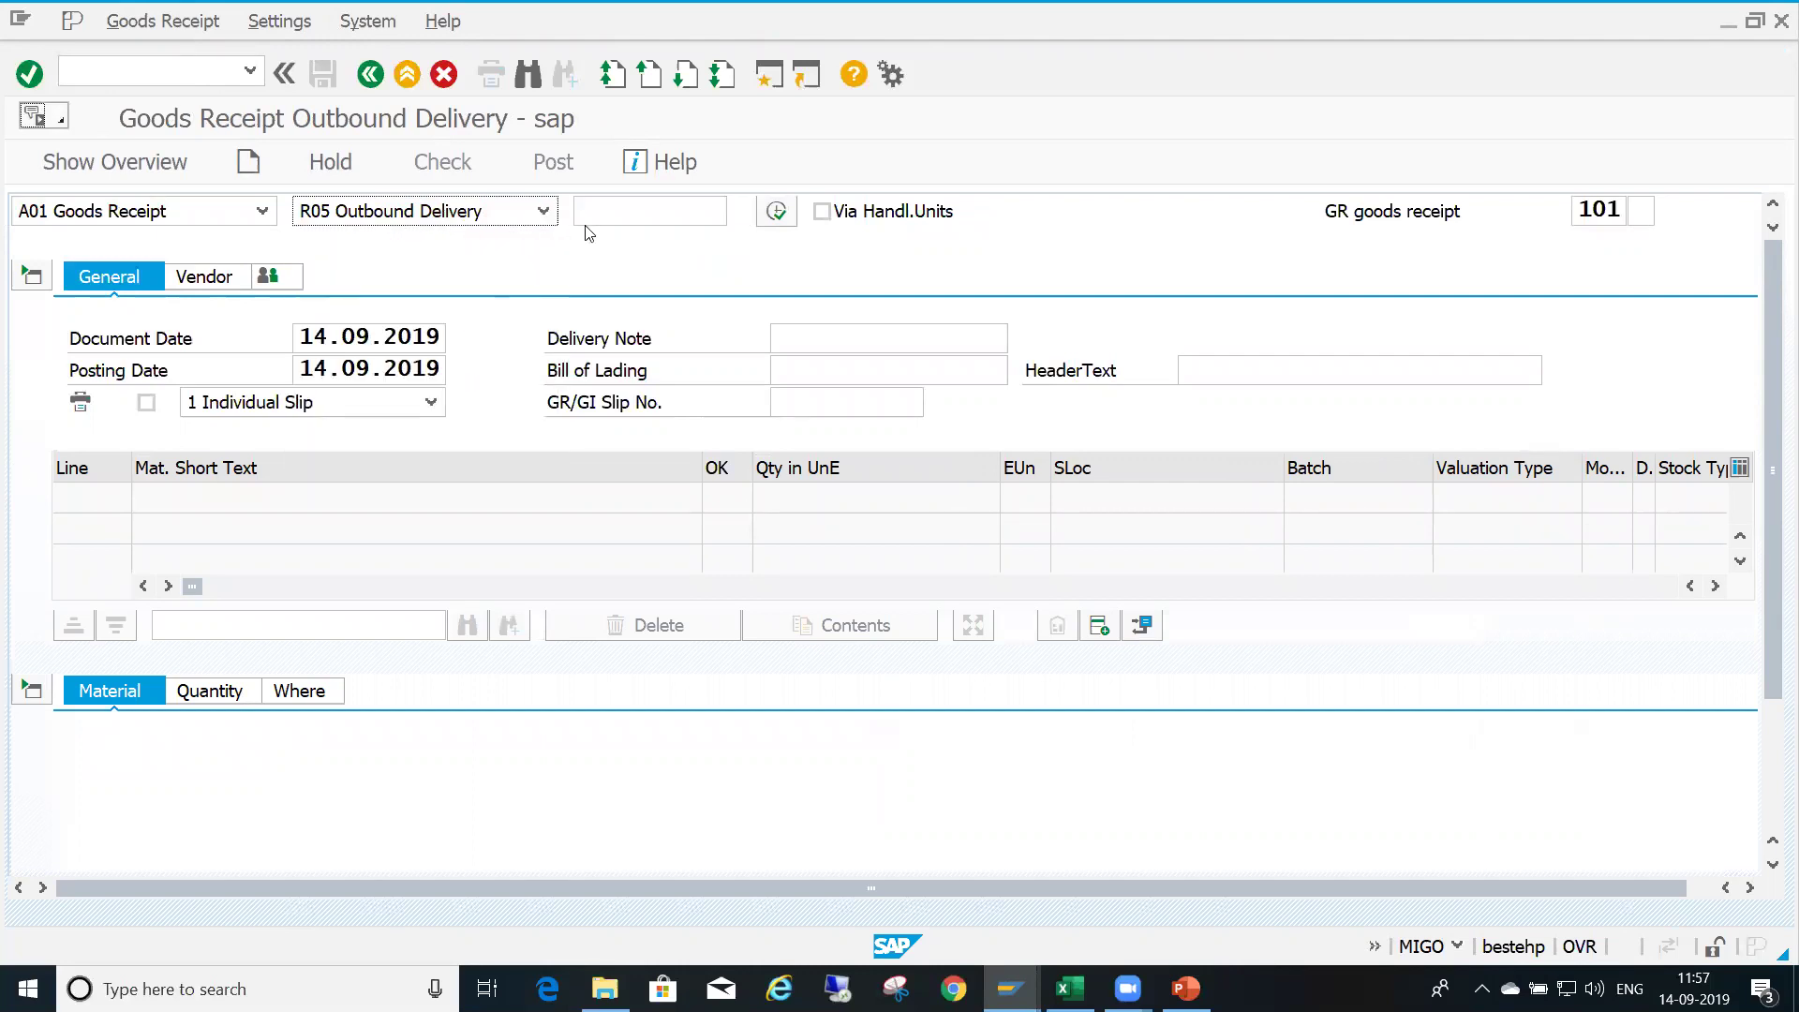
Enter the copied delivery number as the outbound delivery and load its item into the goods receipt
left_click(604, 207)
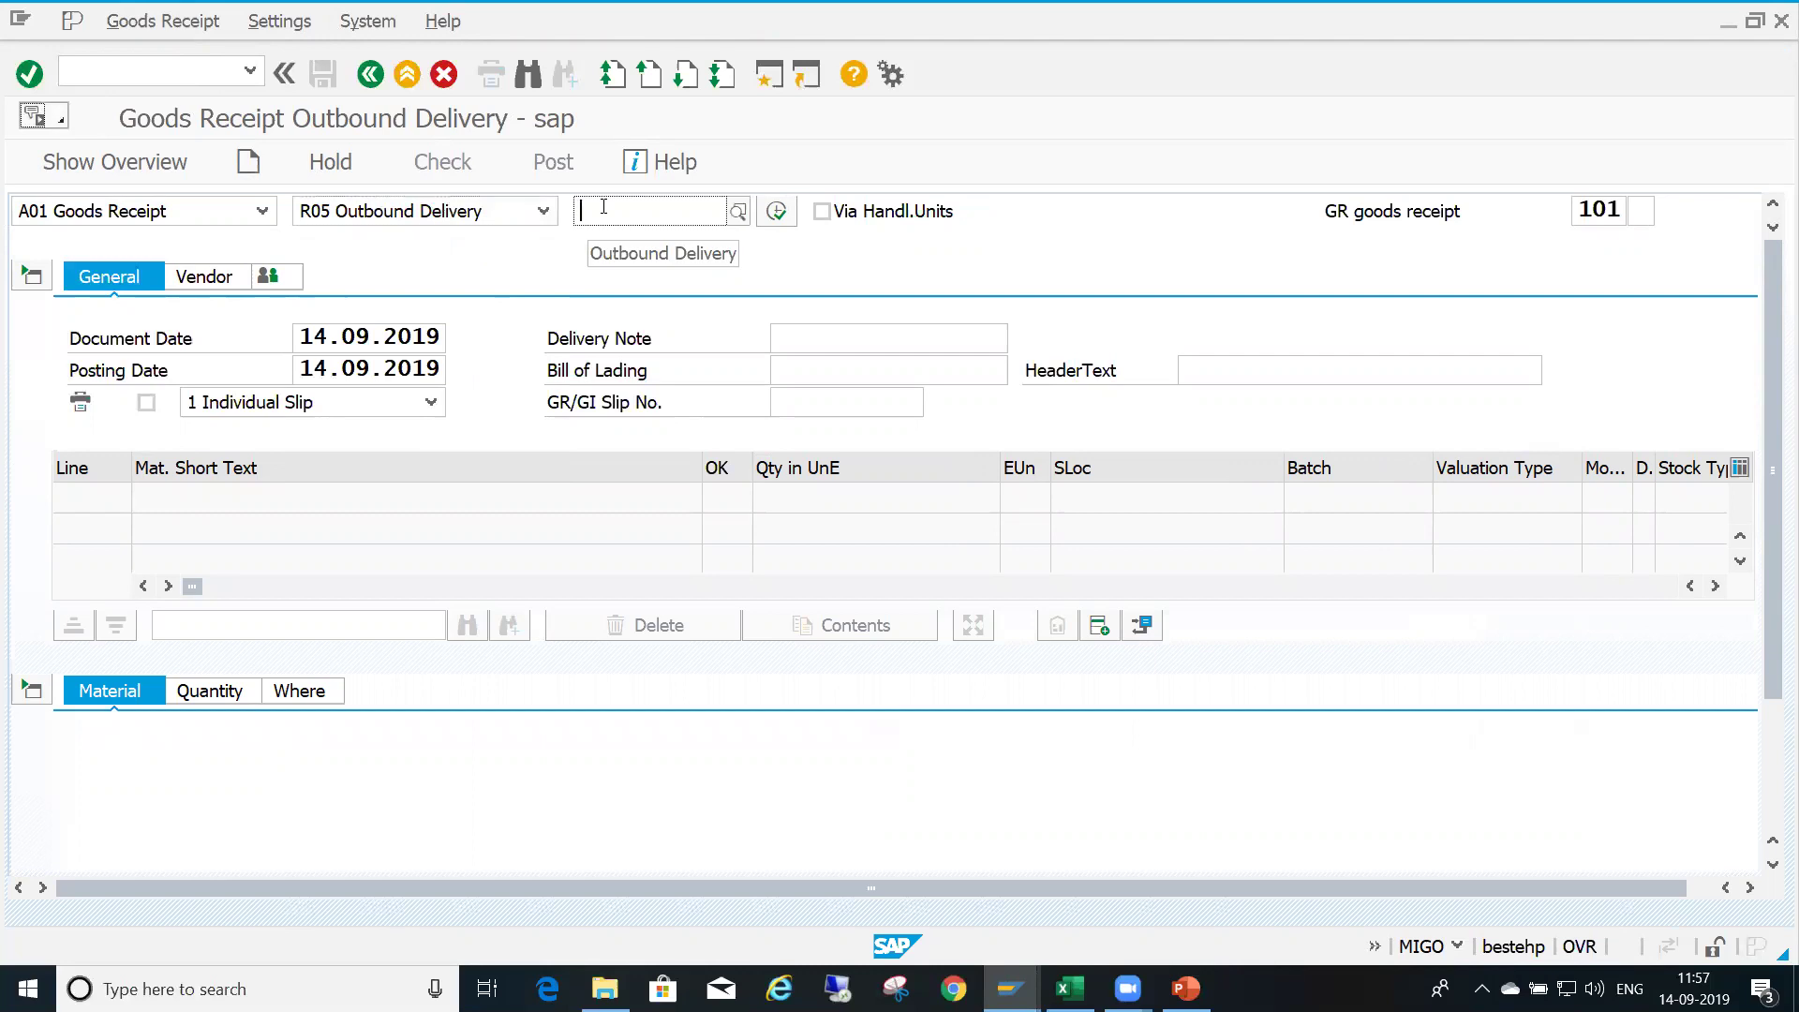
key("ctrl+v")
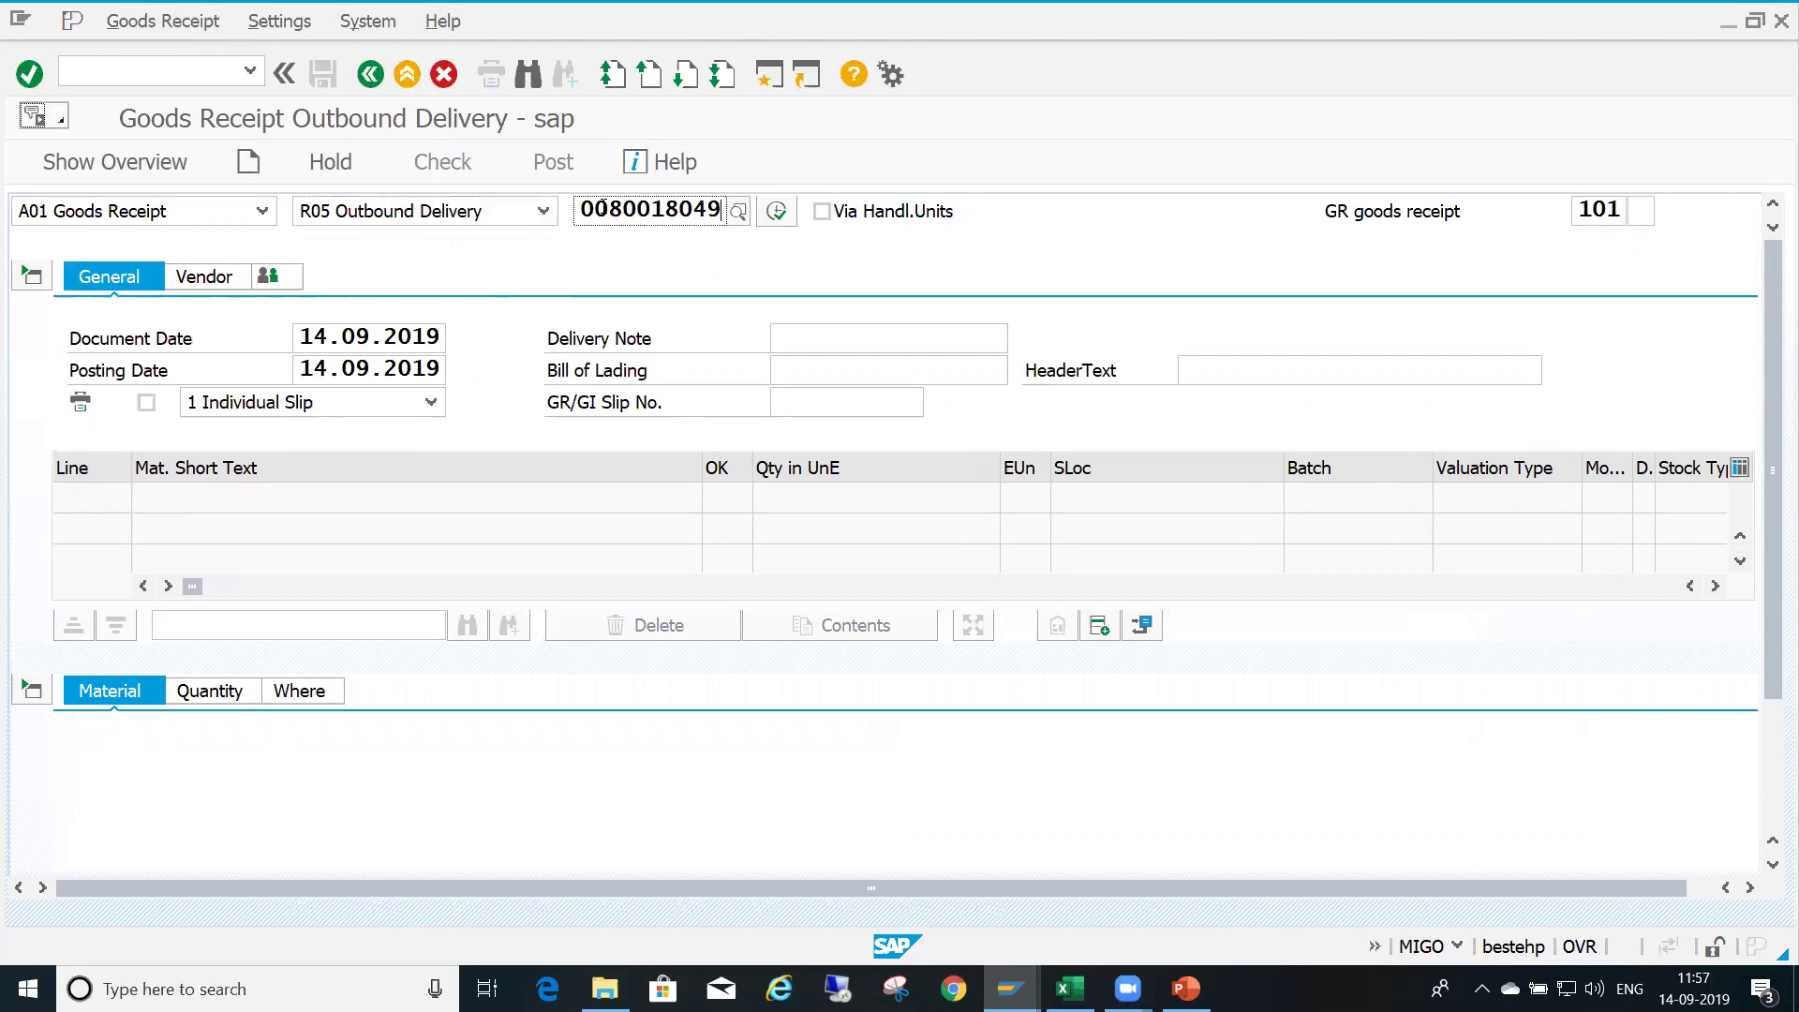
key("Return")
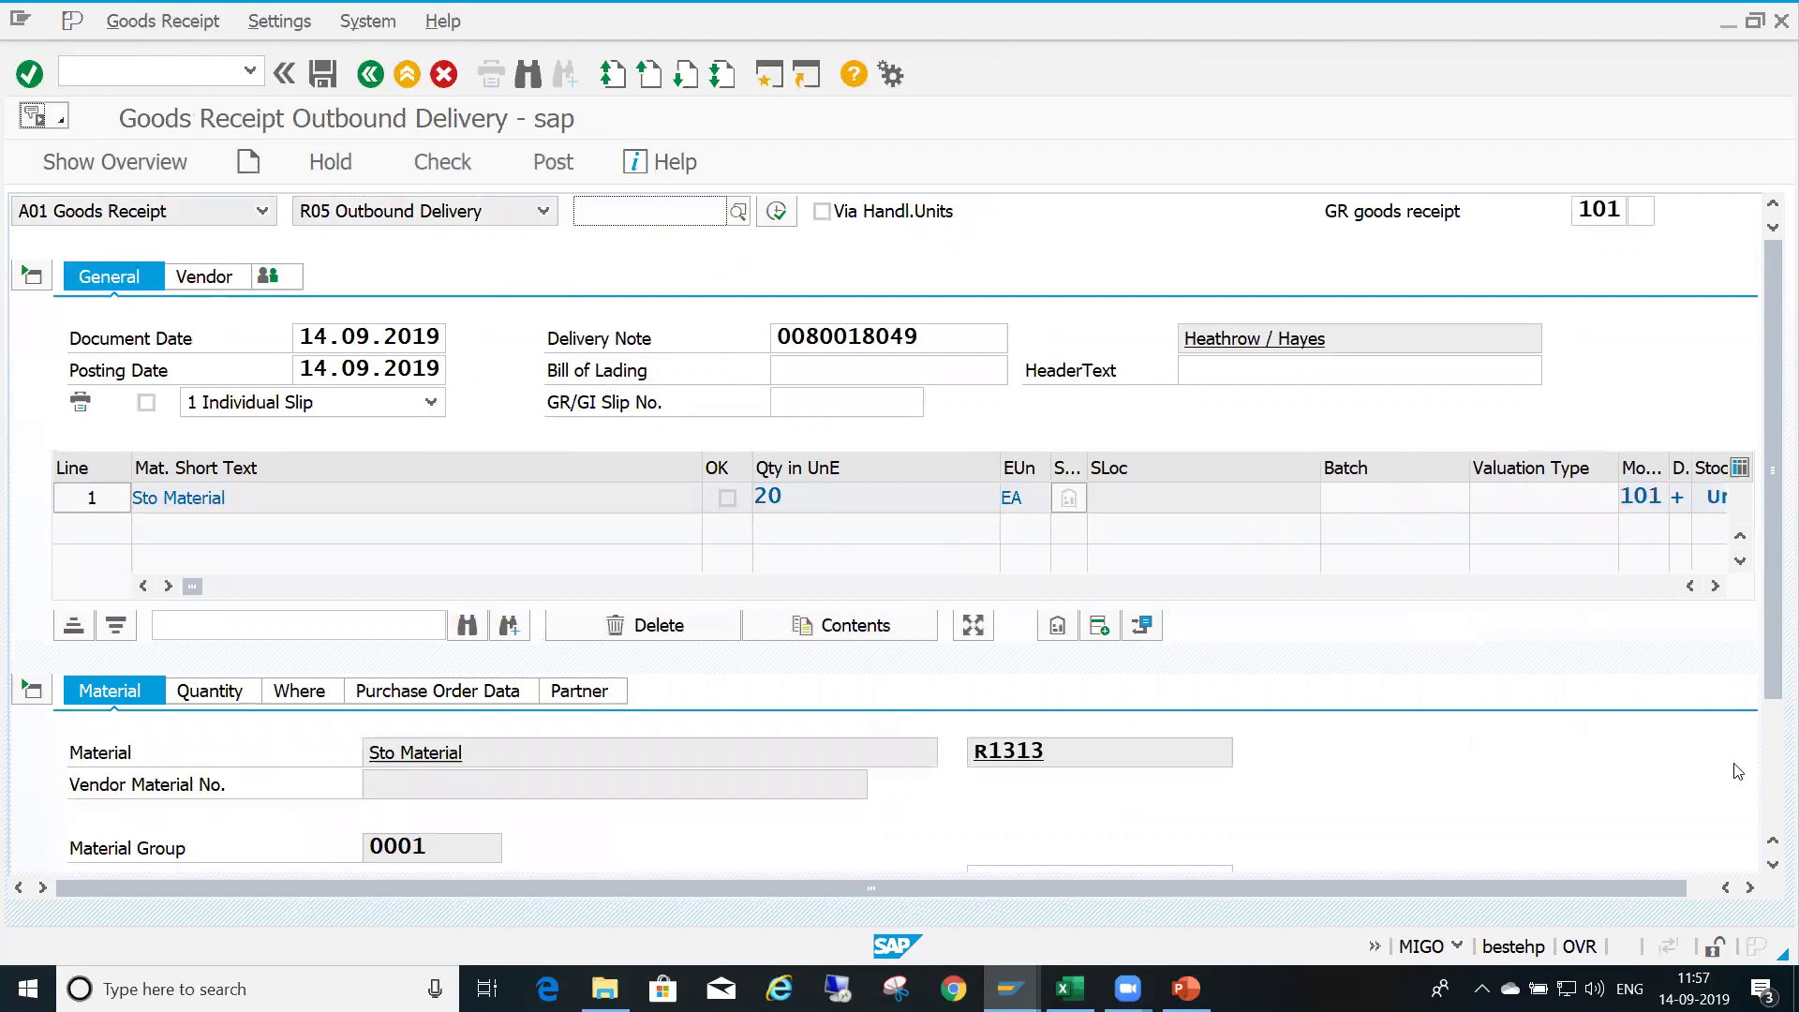
Mark the Sto Material item as OK and set its receiving storage location to 1313
left_click(1774, 805)
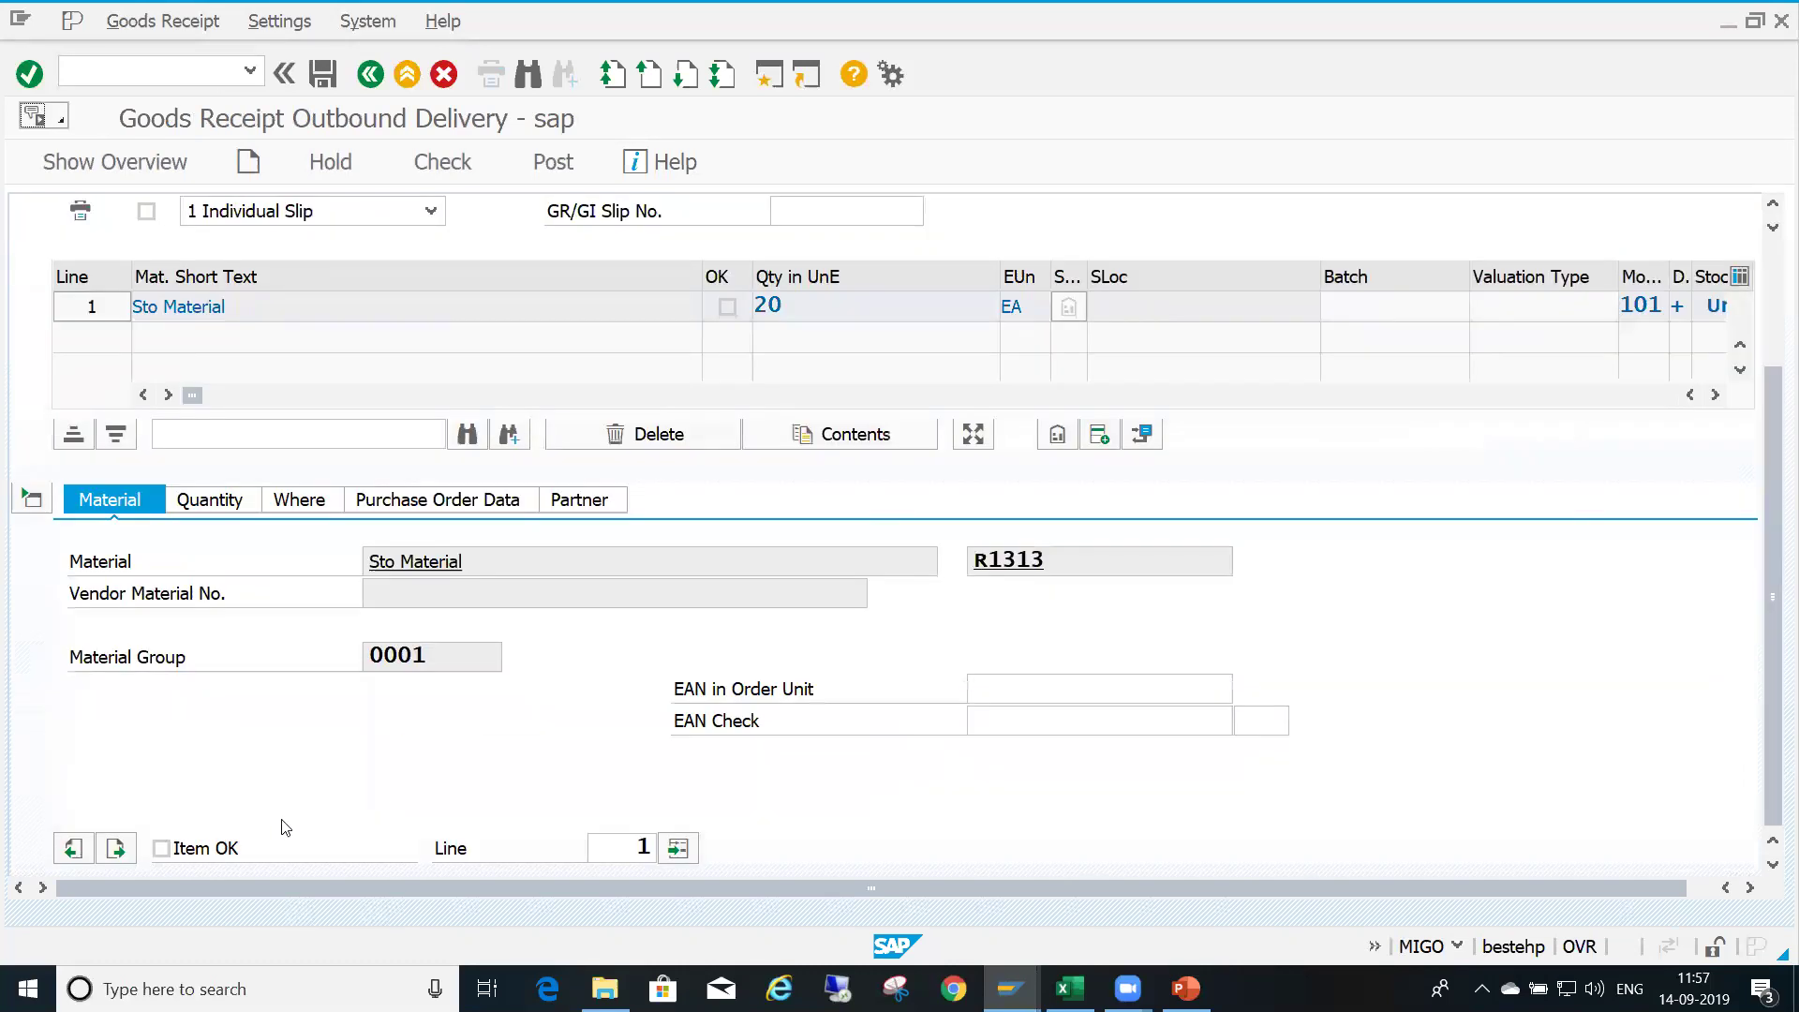
left_click(162, 849)
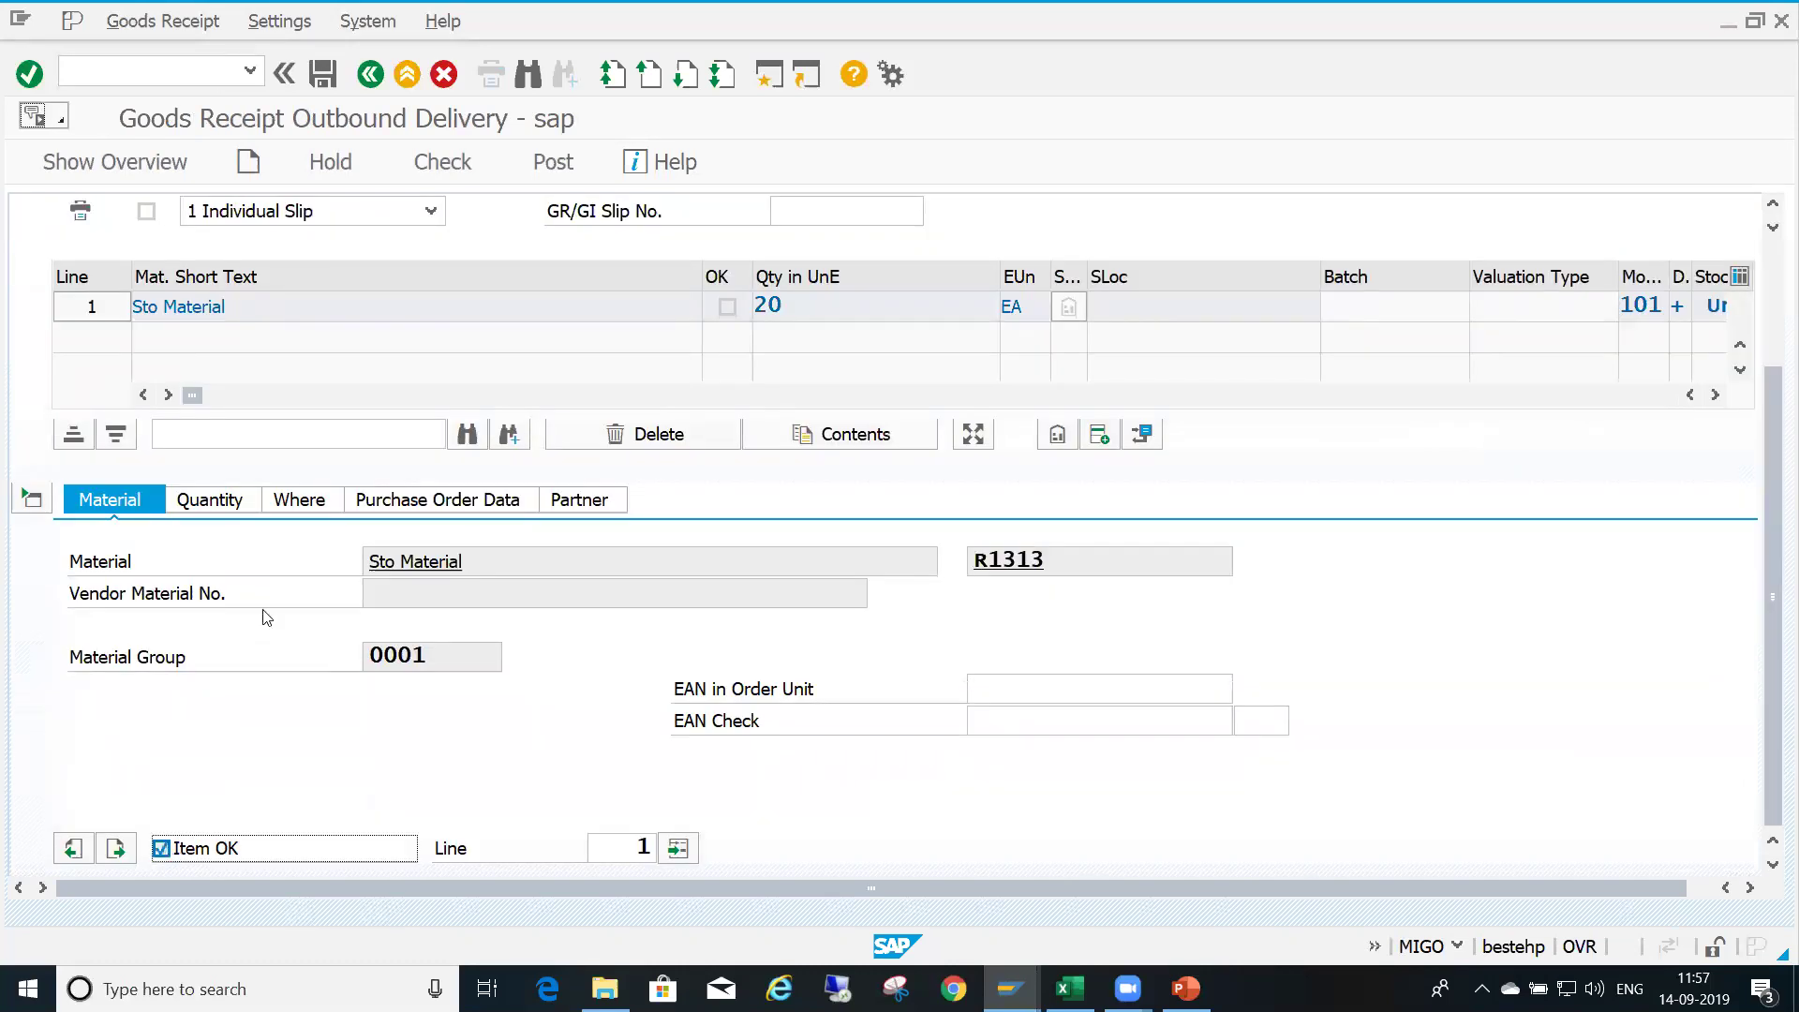
left_click(300, 502)
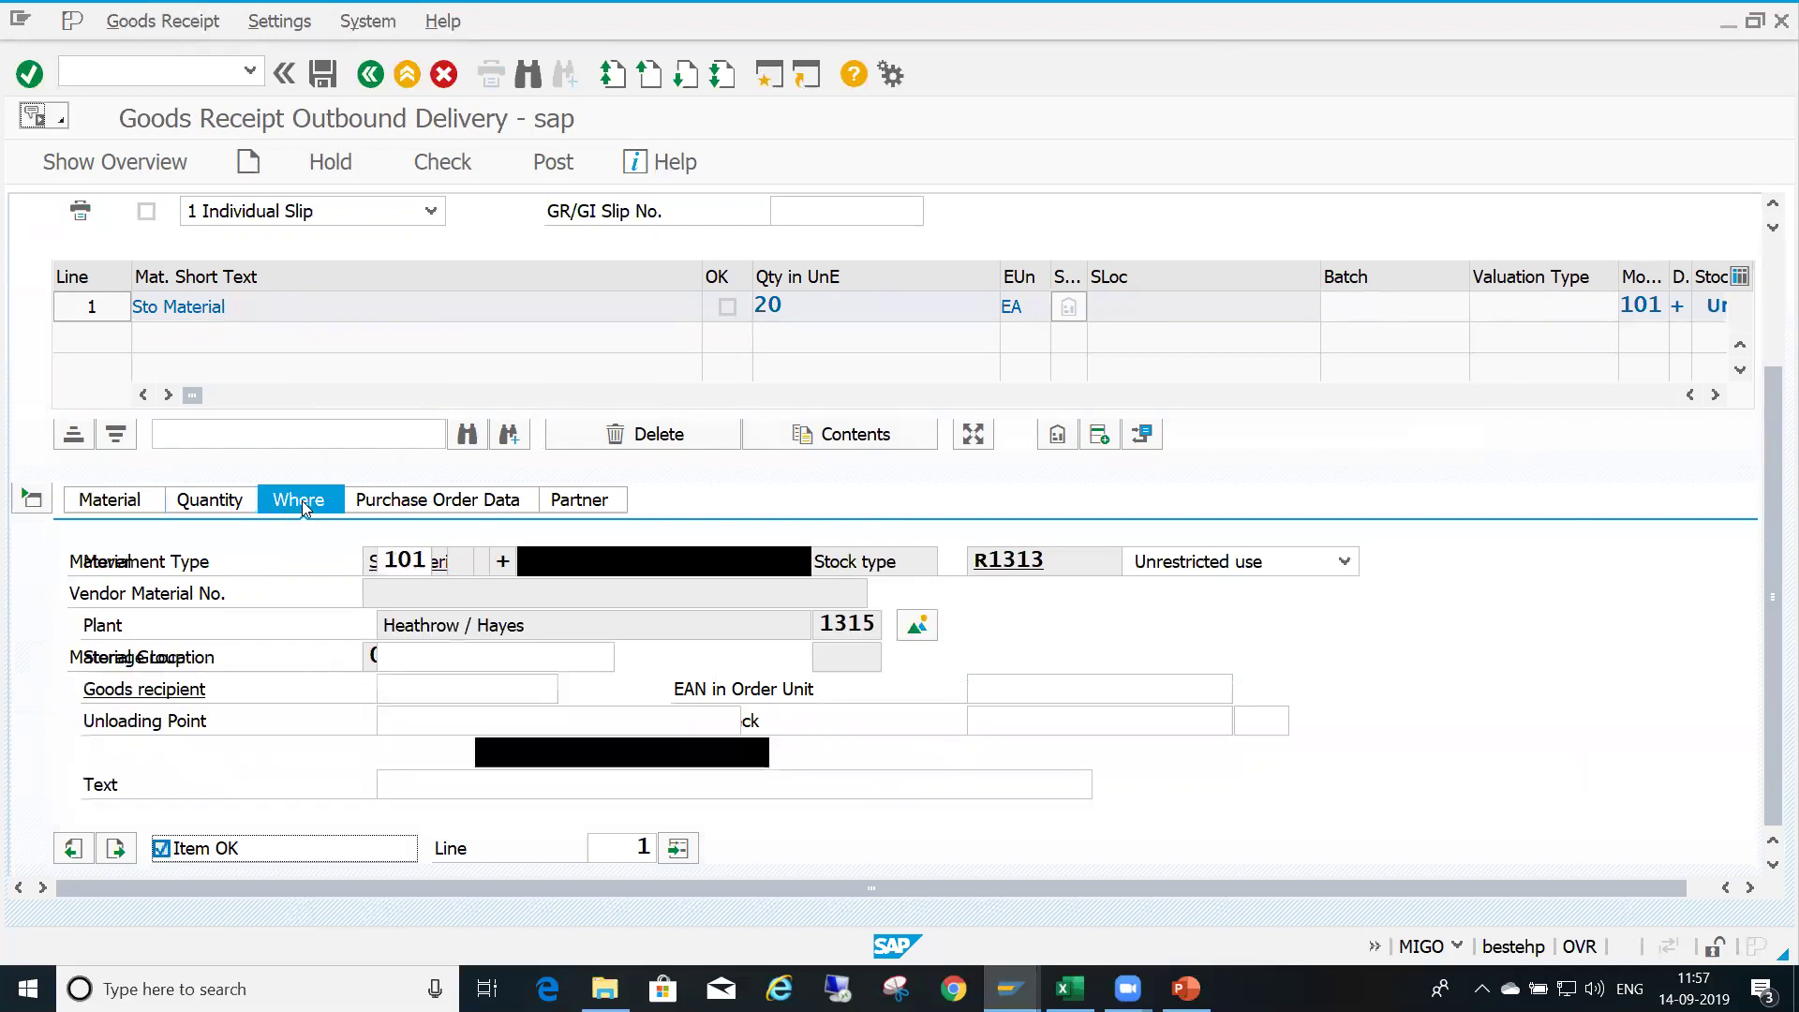
left_click(439, 657)
type("1313")
key("Return")
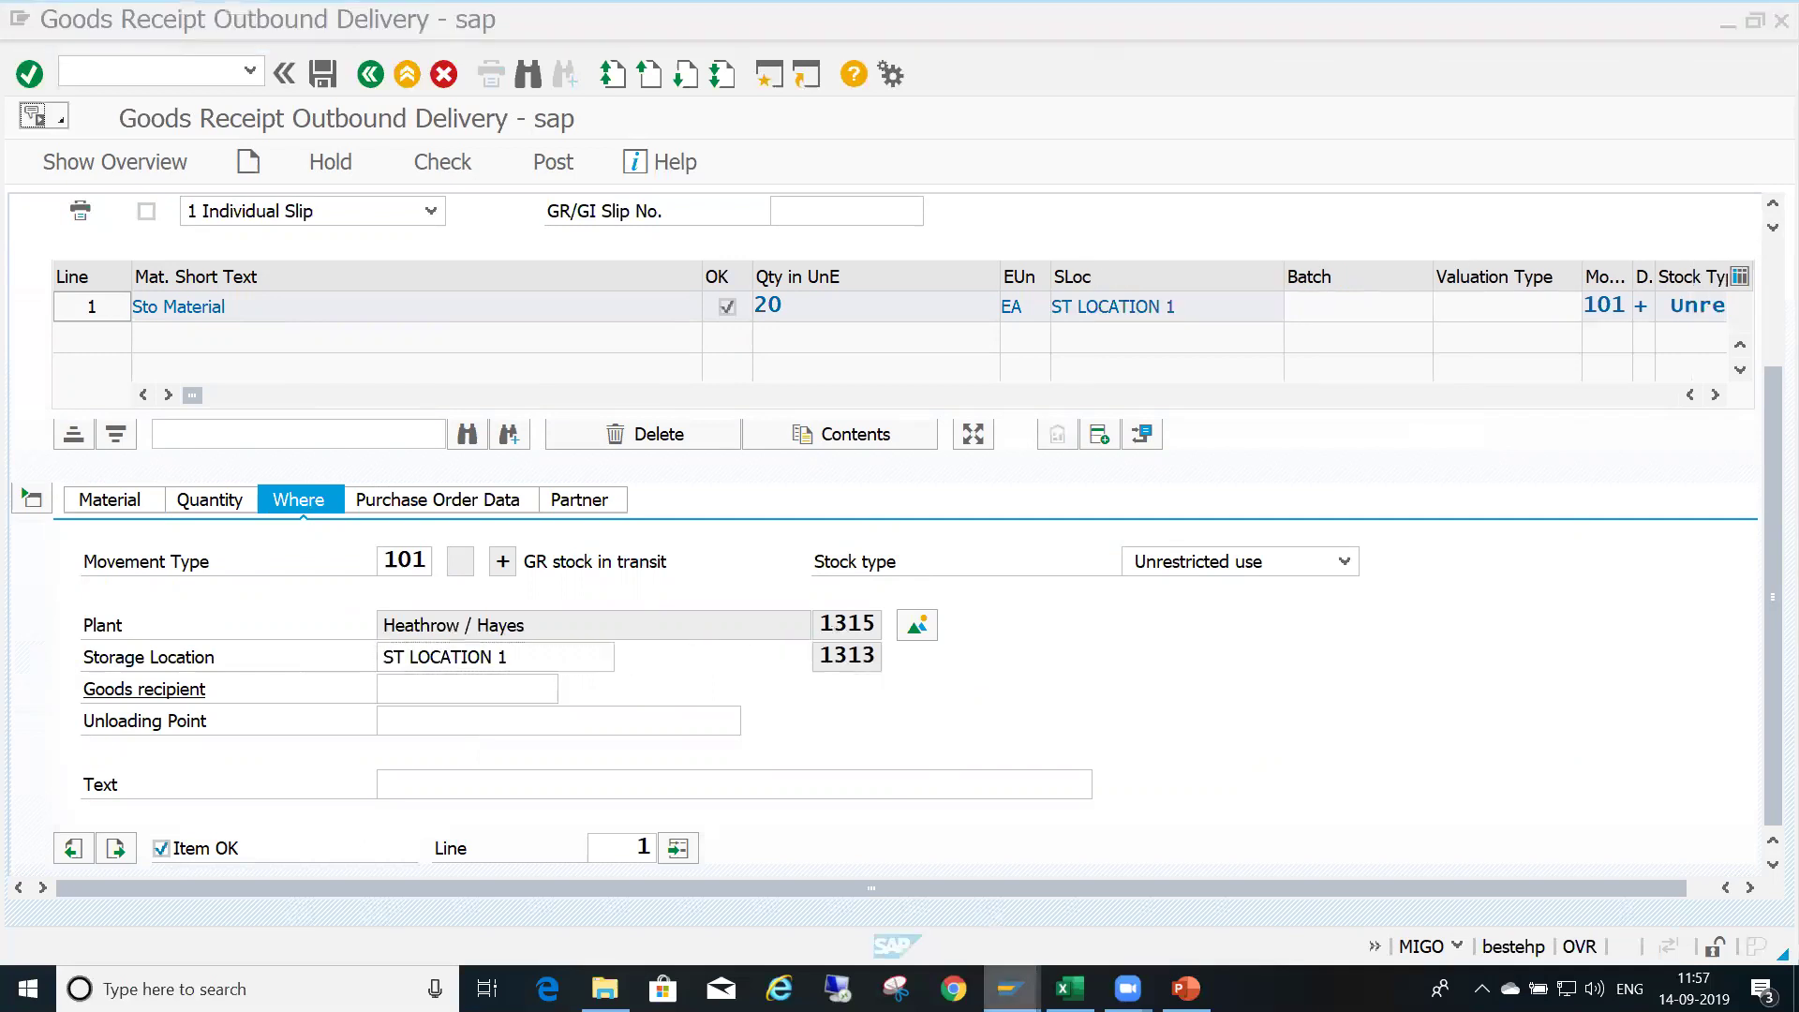
Check the row of plant 1315 in the stock overview session, and return to the goods receipt's header
mouse_move(1010, 989)
mouse_move(833, 886)
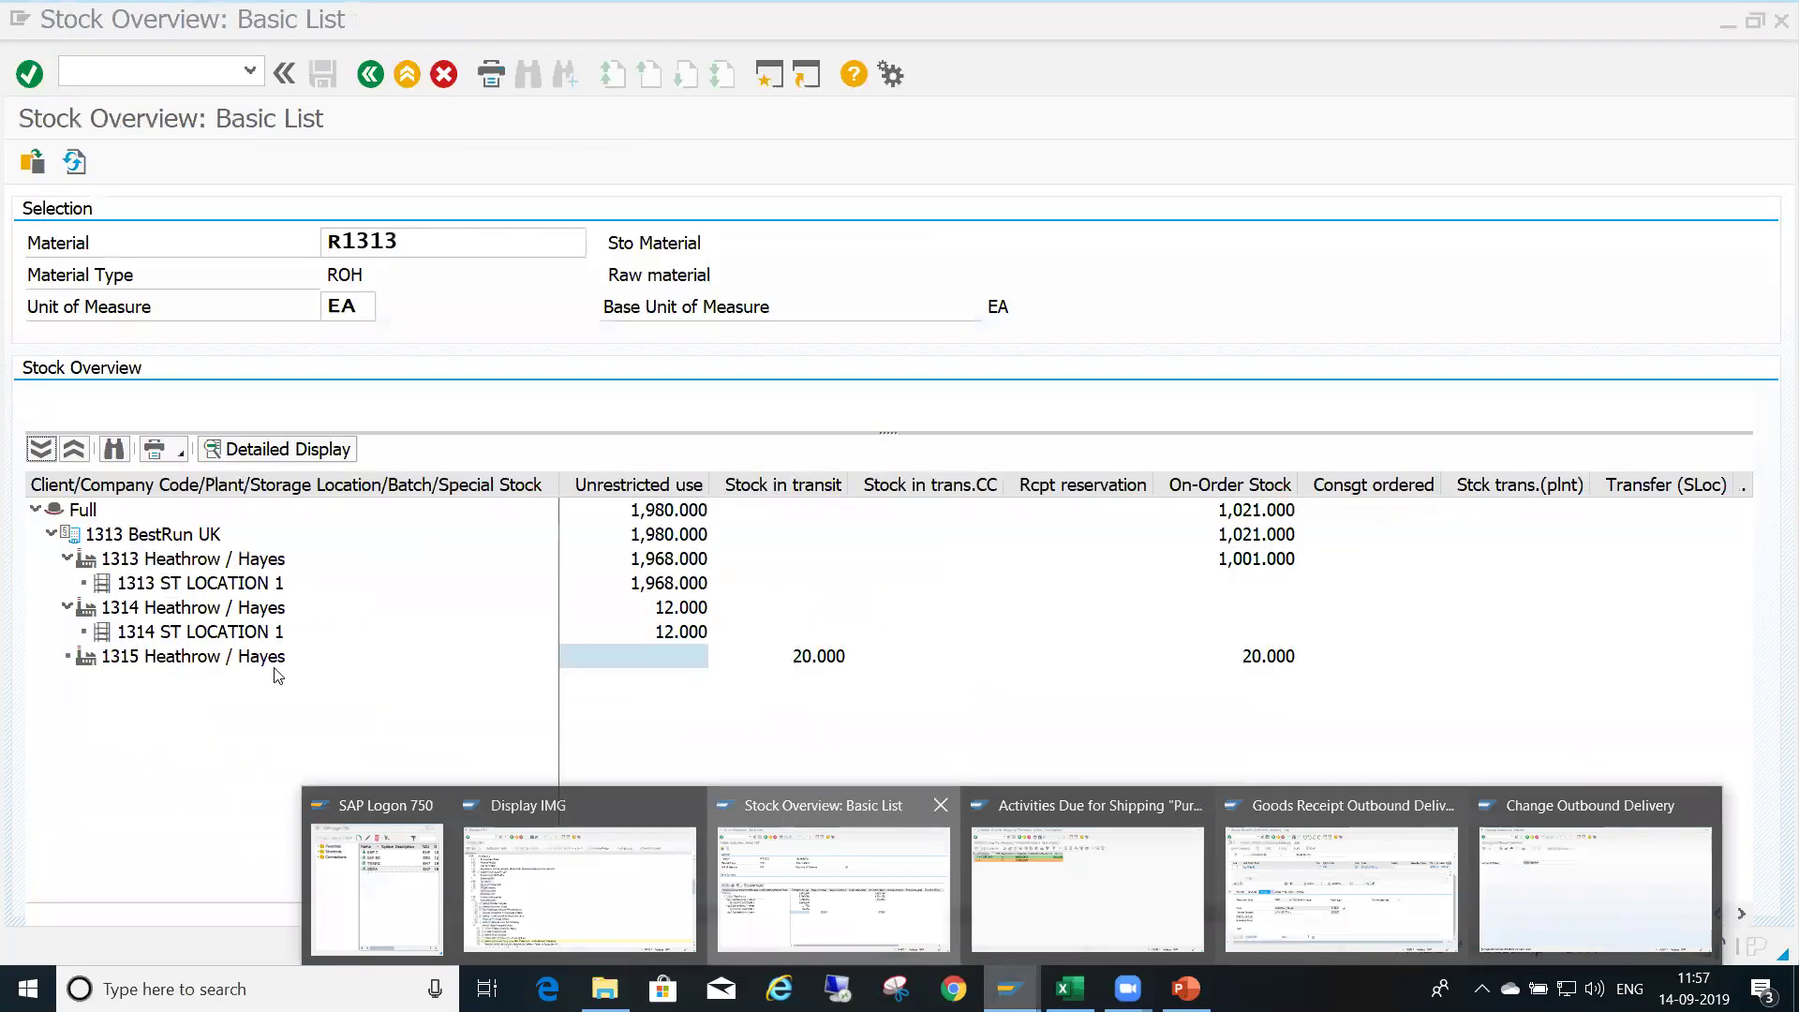
left_click(278, 660)
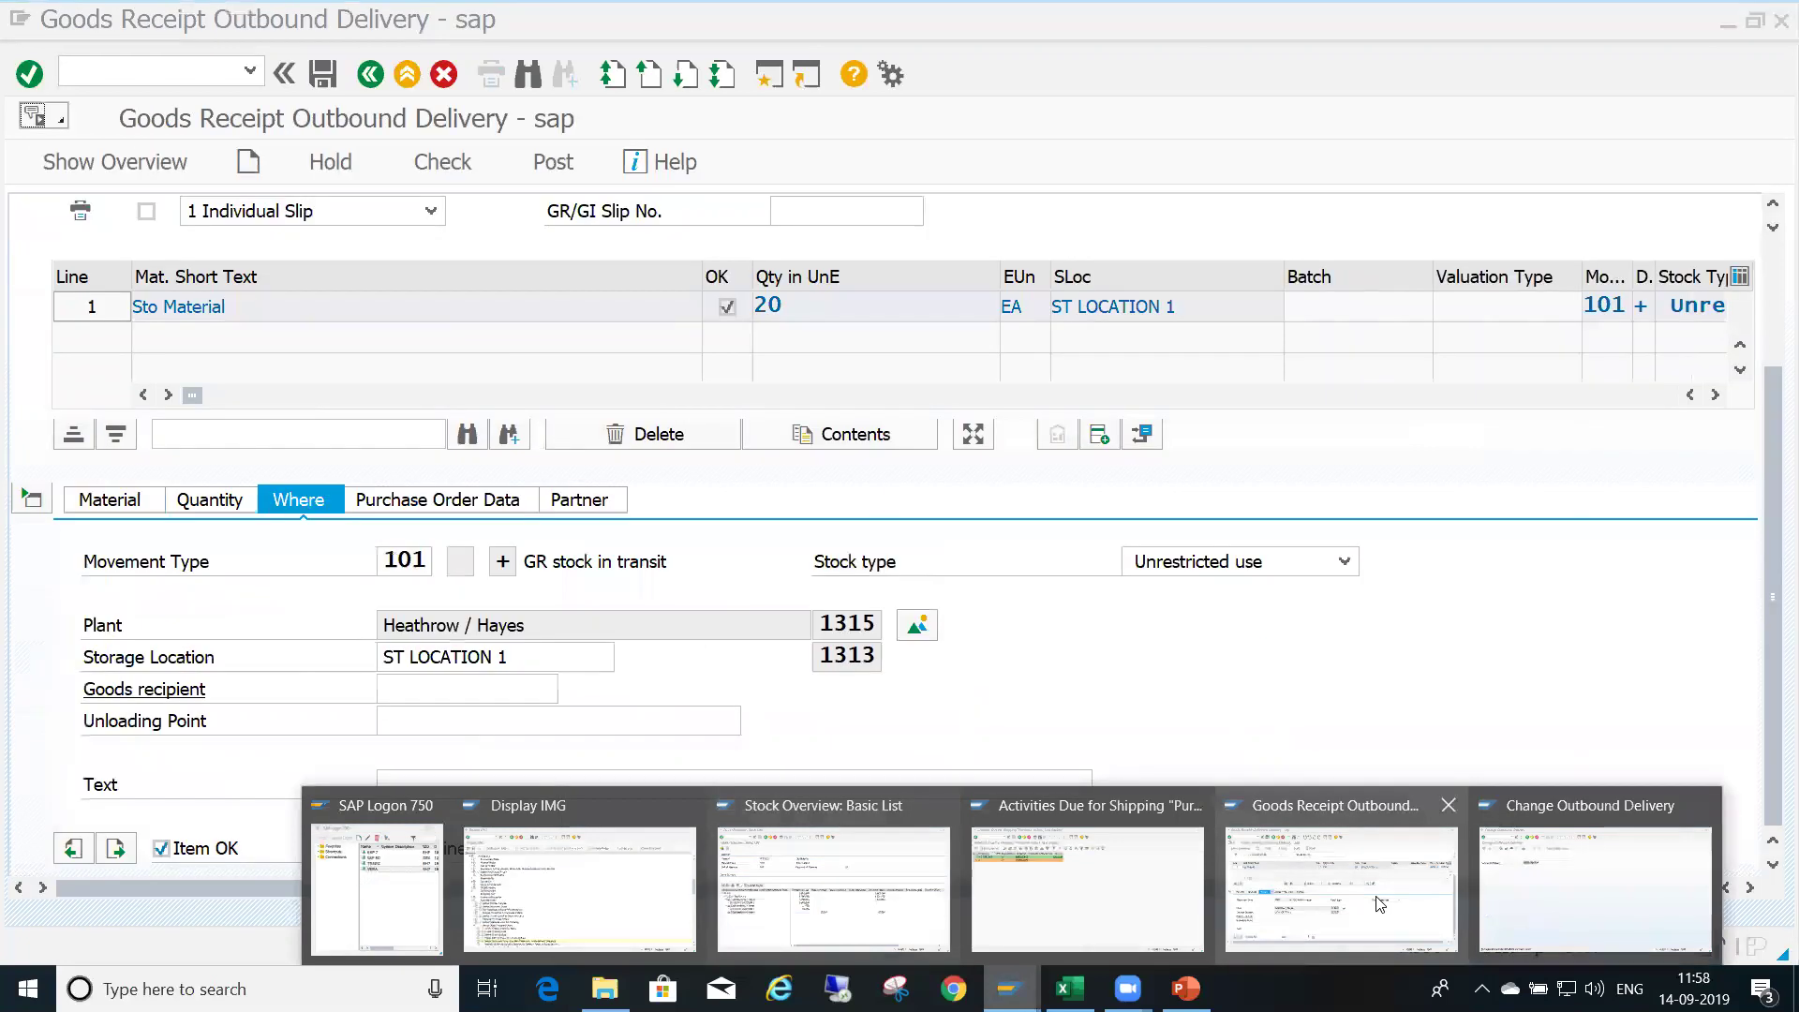
left_click(1341, 888)
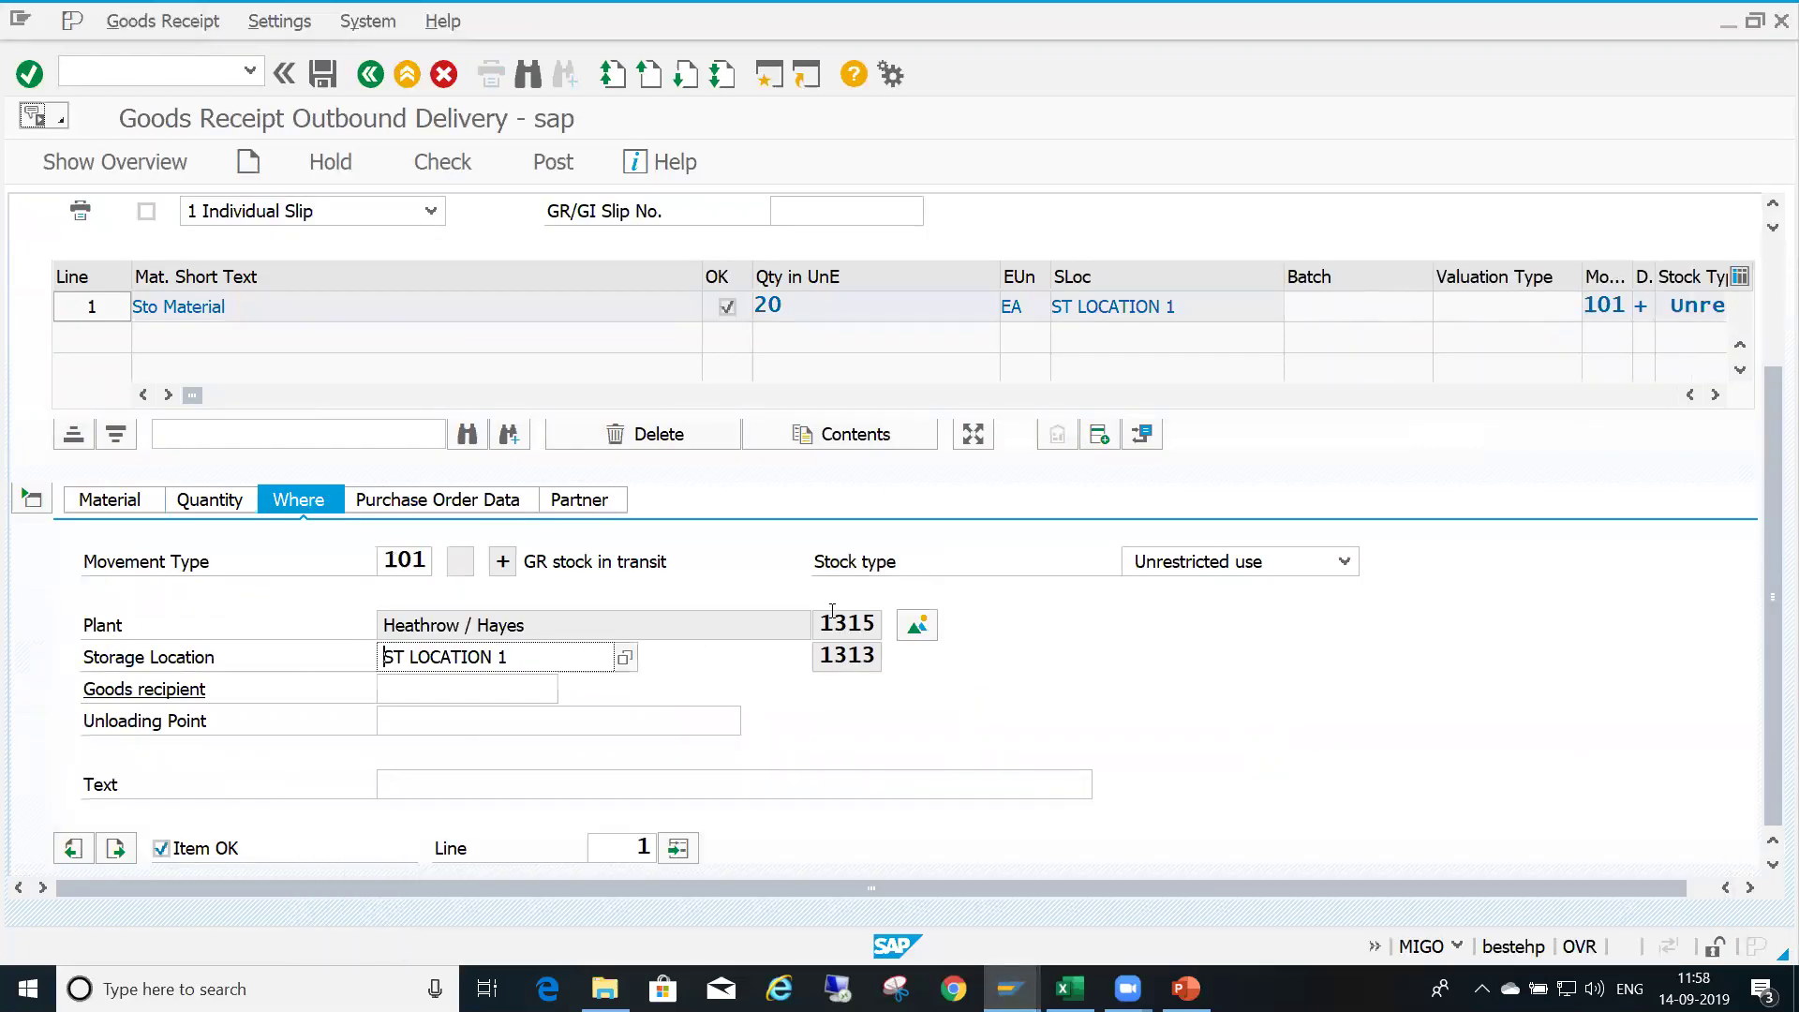
left_click(1775, 356)
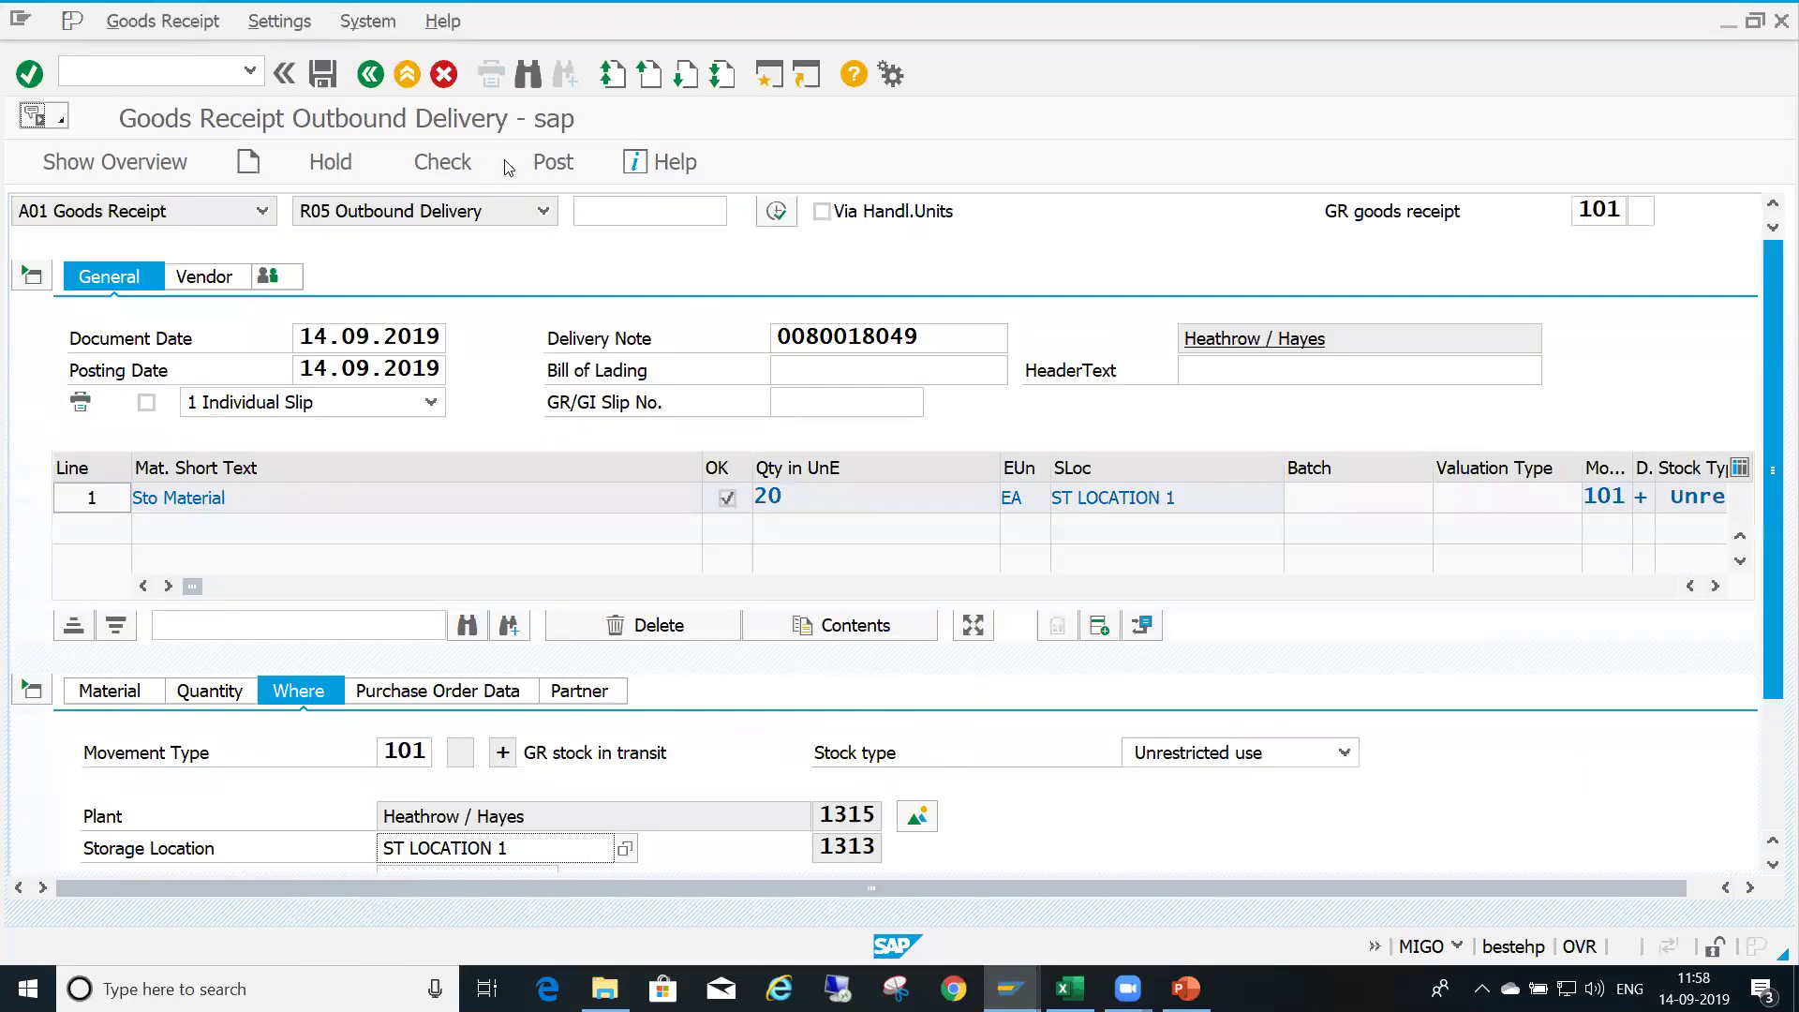
Post the goods receipt, and check plant 1315's in-transit and unrestricted stock in the stock overview session
left_click(575, 162)
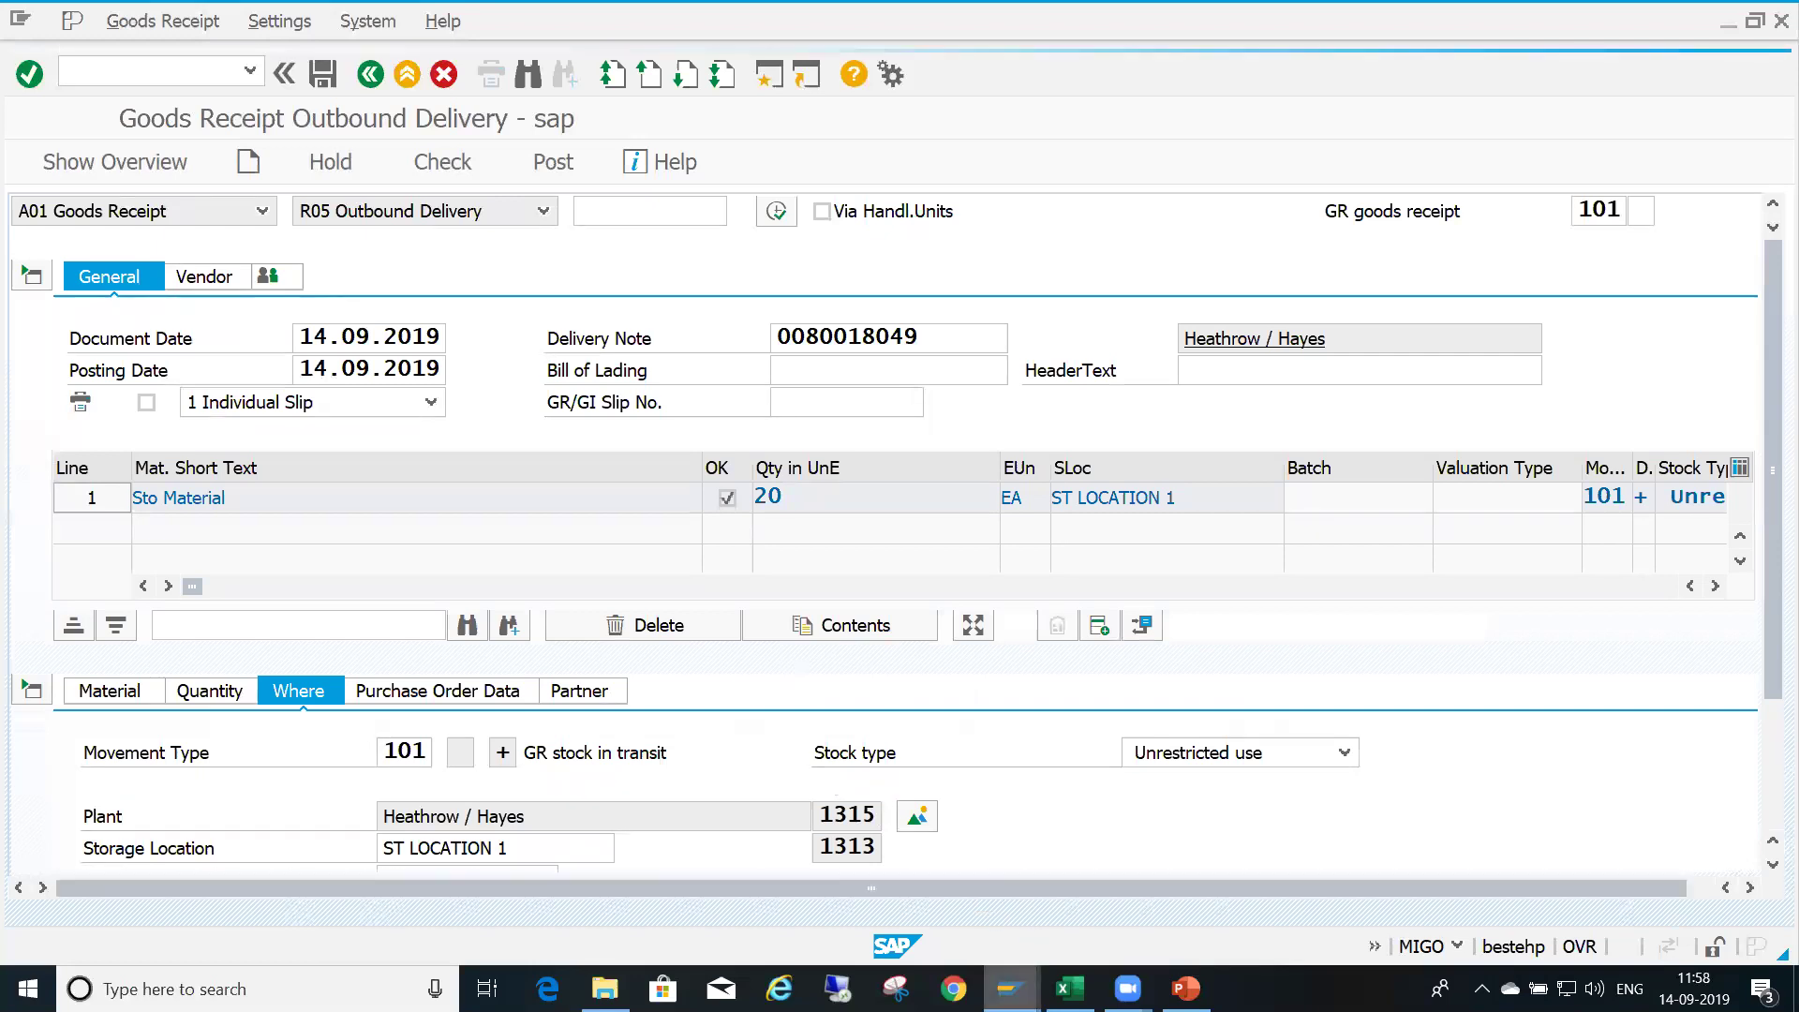
mouse_move(1010, 986)
mouse_move(948, 917)
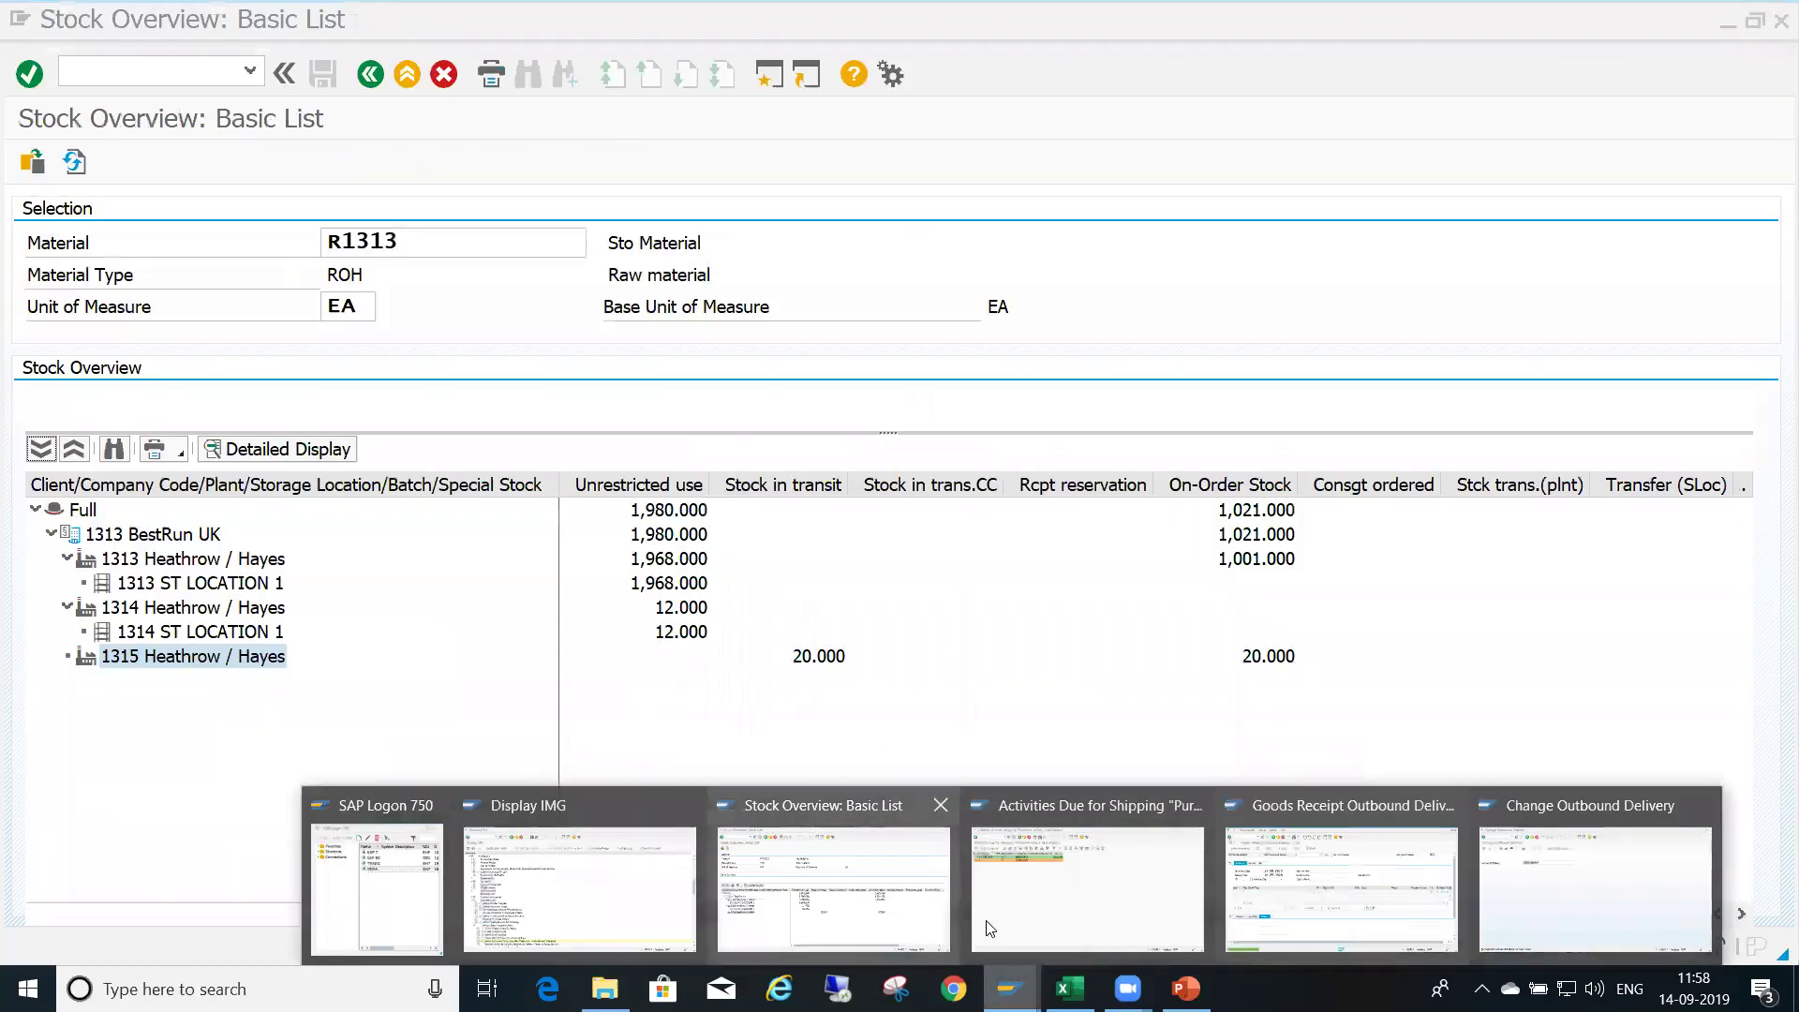
left_click(892, 886)
left_click(816, 656)
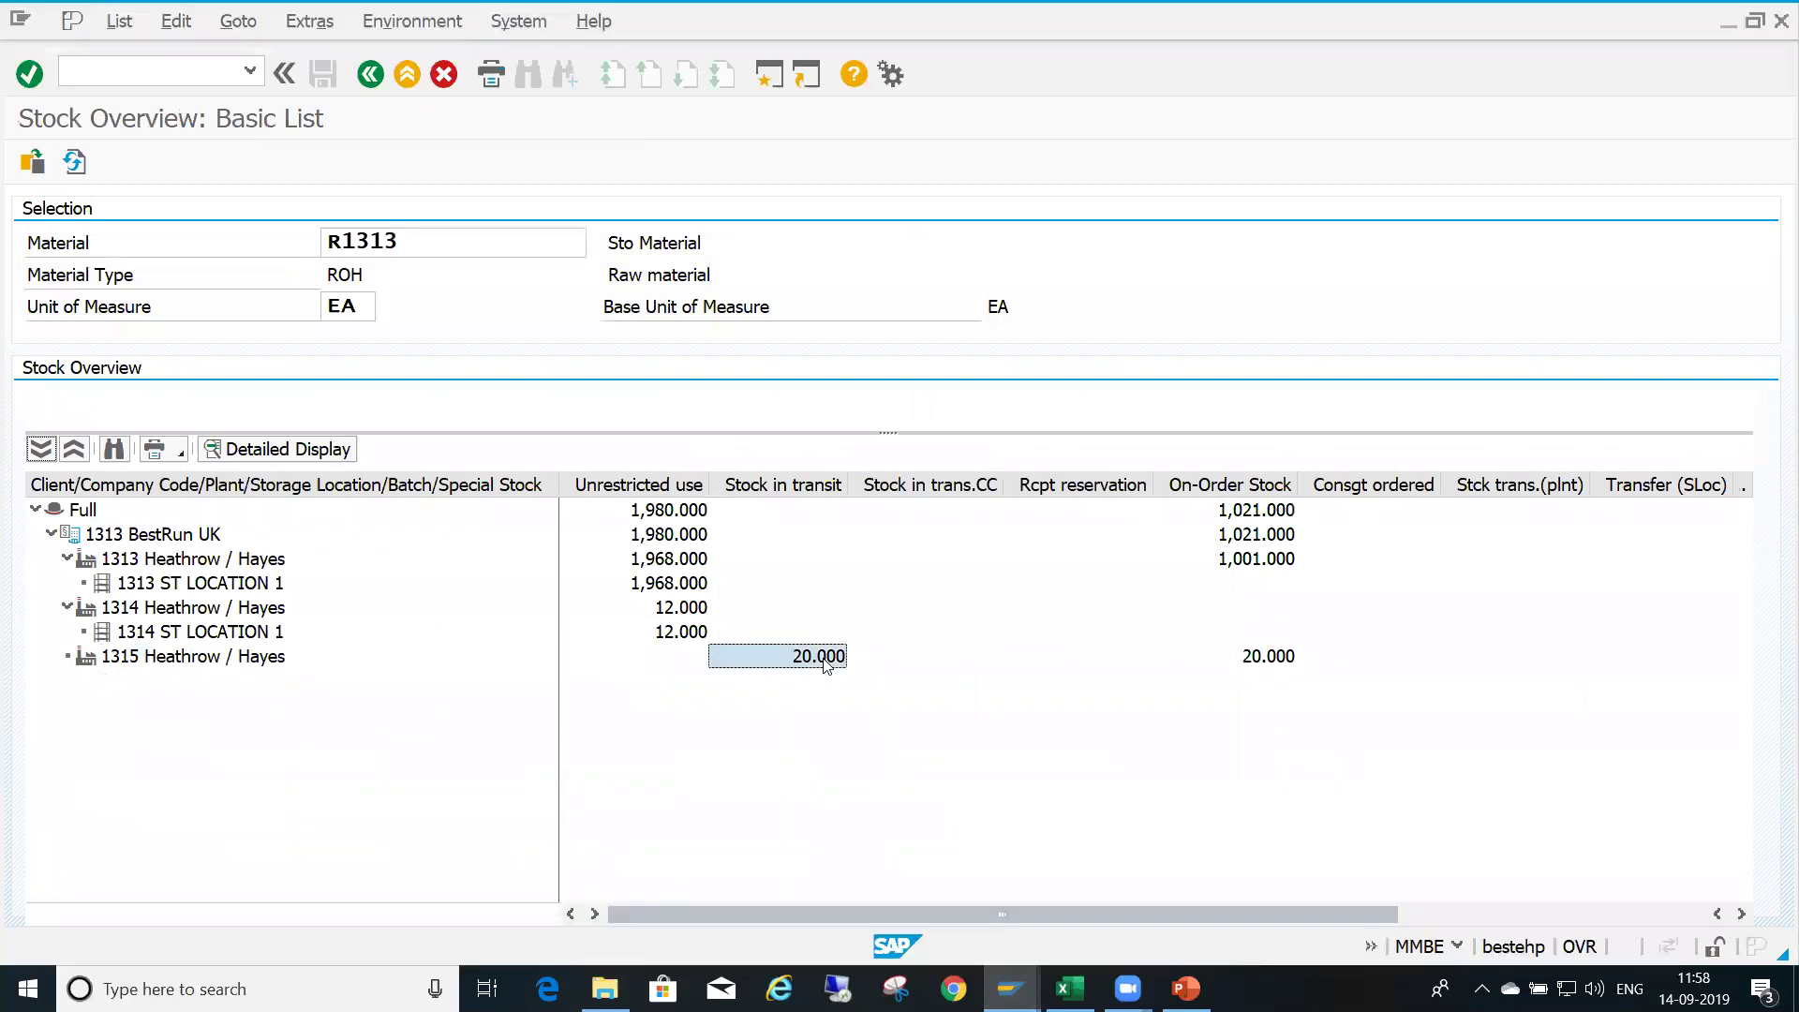
left_click(679, 658)
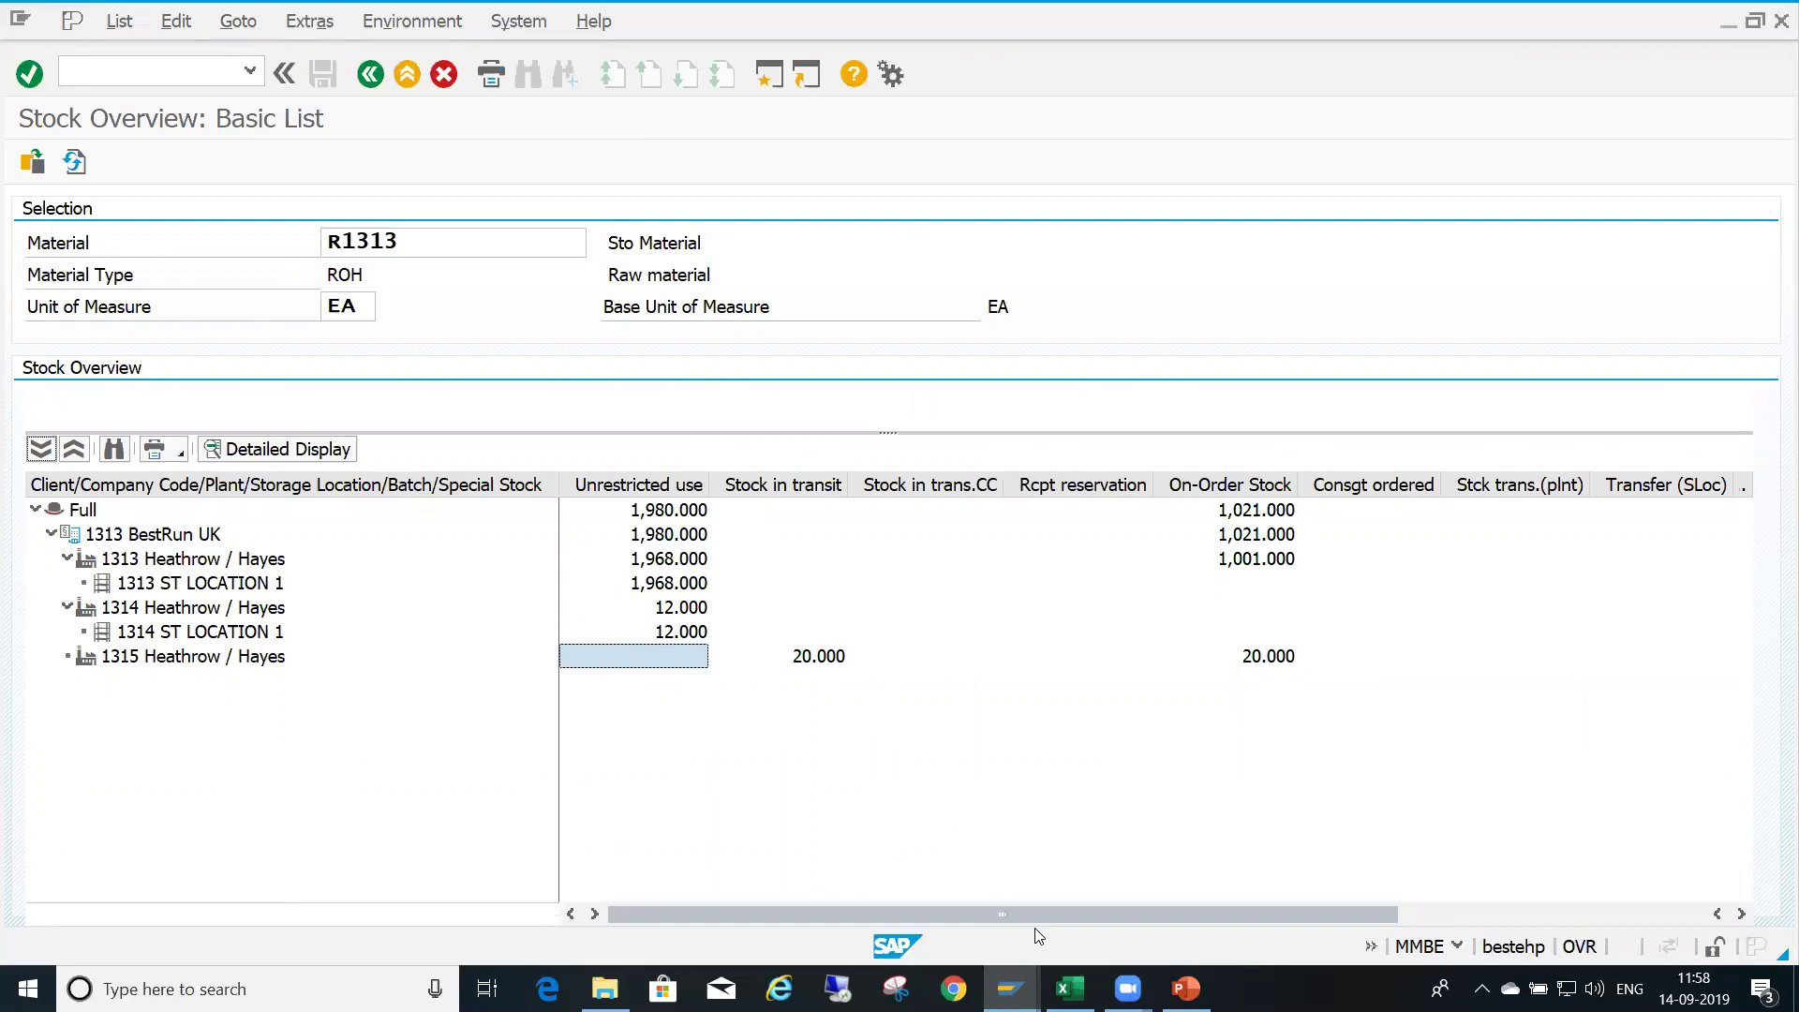
mouse_move(1009, 989)
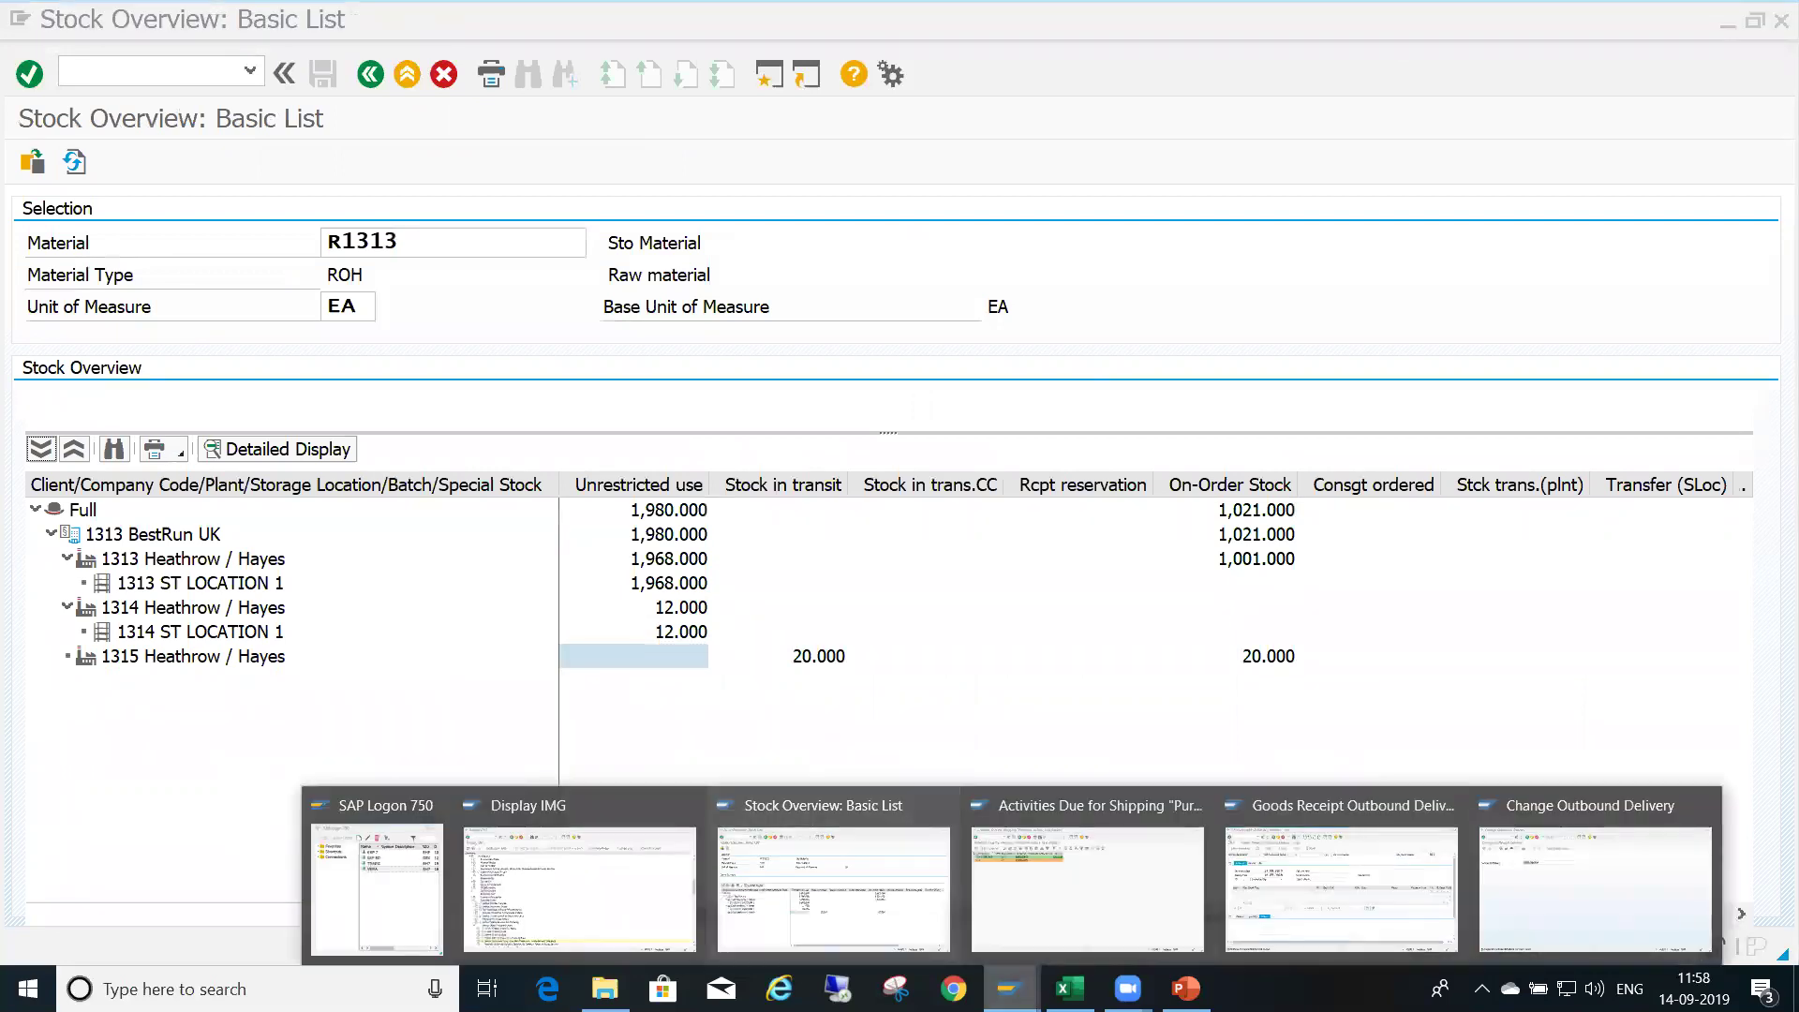
Display the posted material document with A04 Display in the MIGO session and request its FI documents from the document info
left_click(1384, 901)
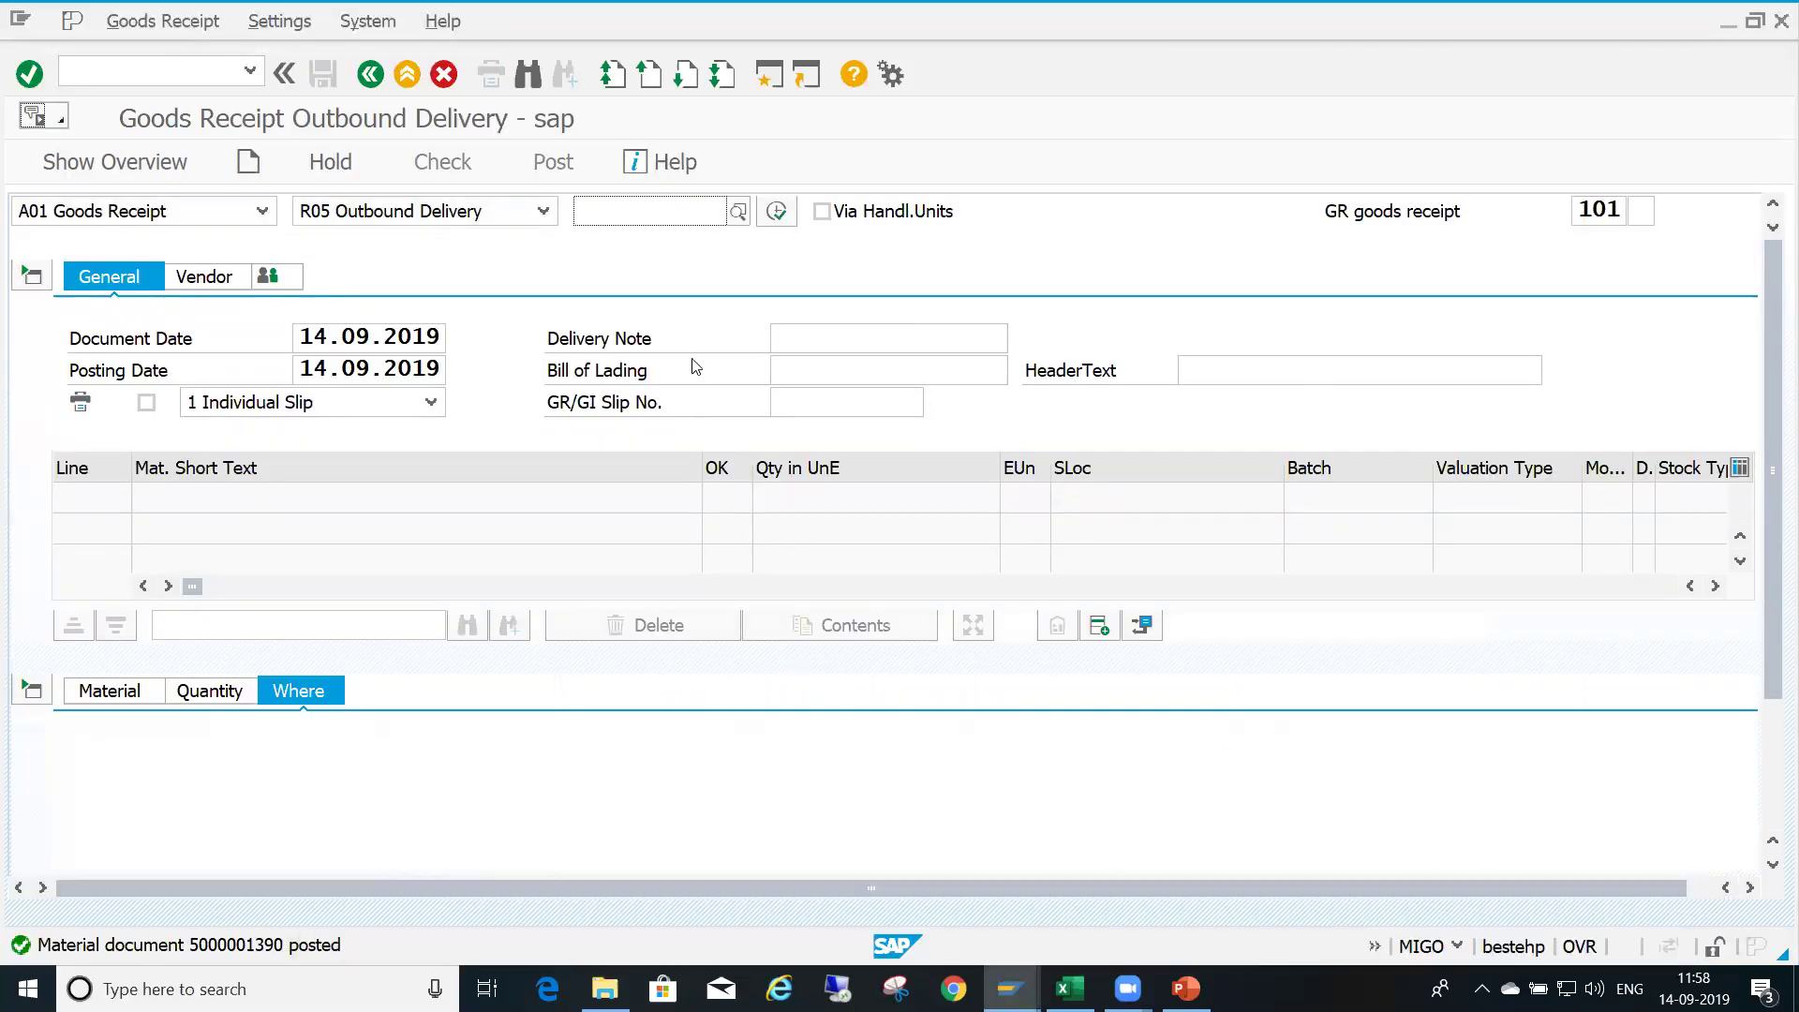
left_click(262, 211)
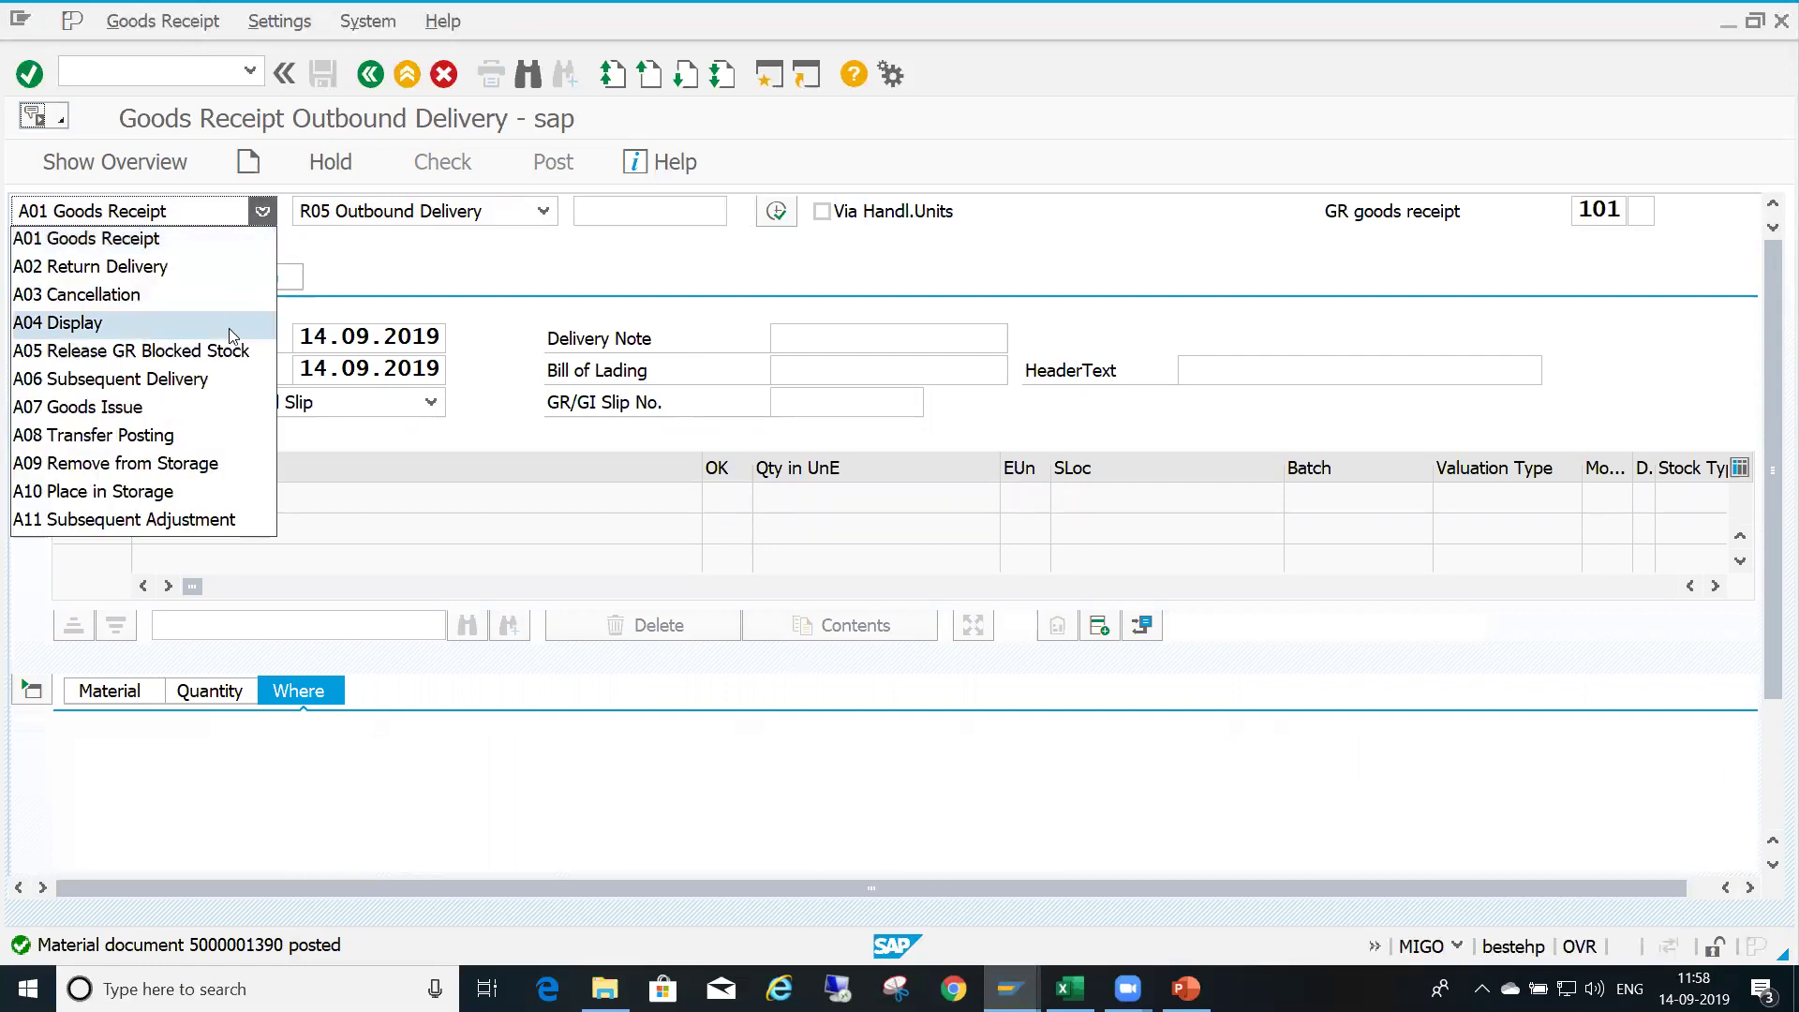
left_click(230, 330)
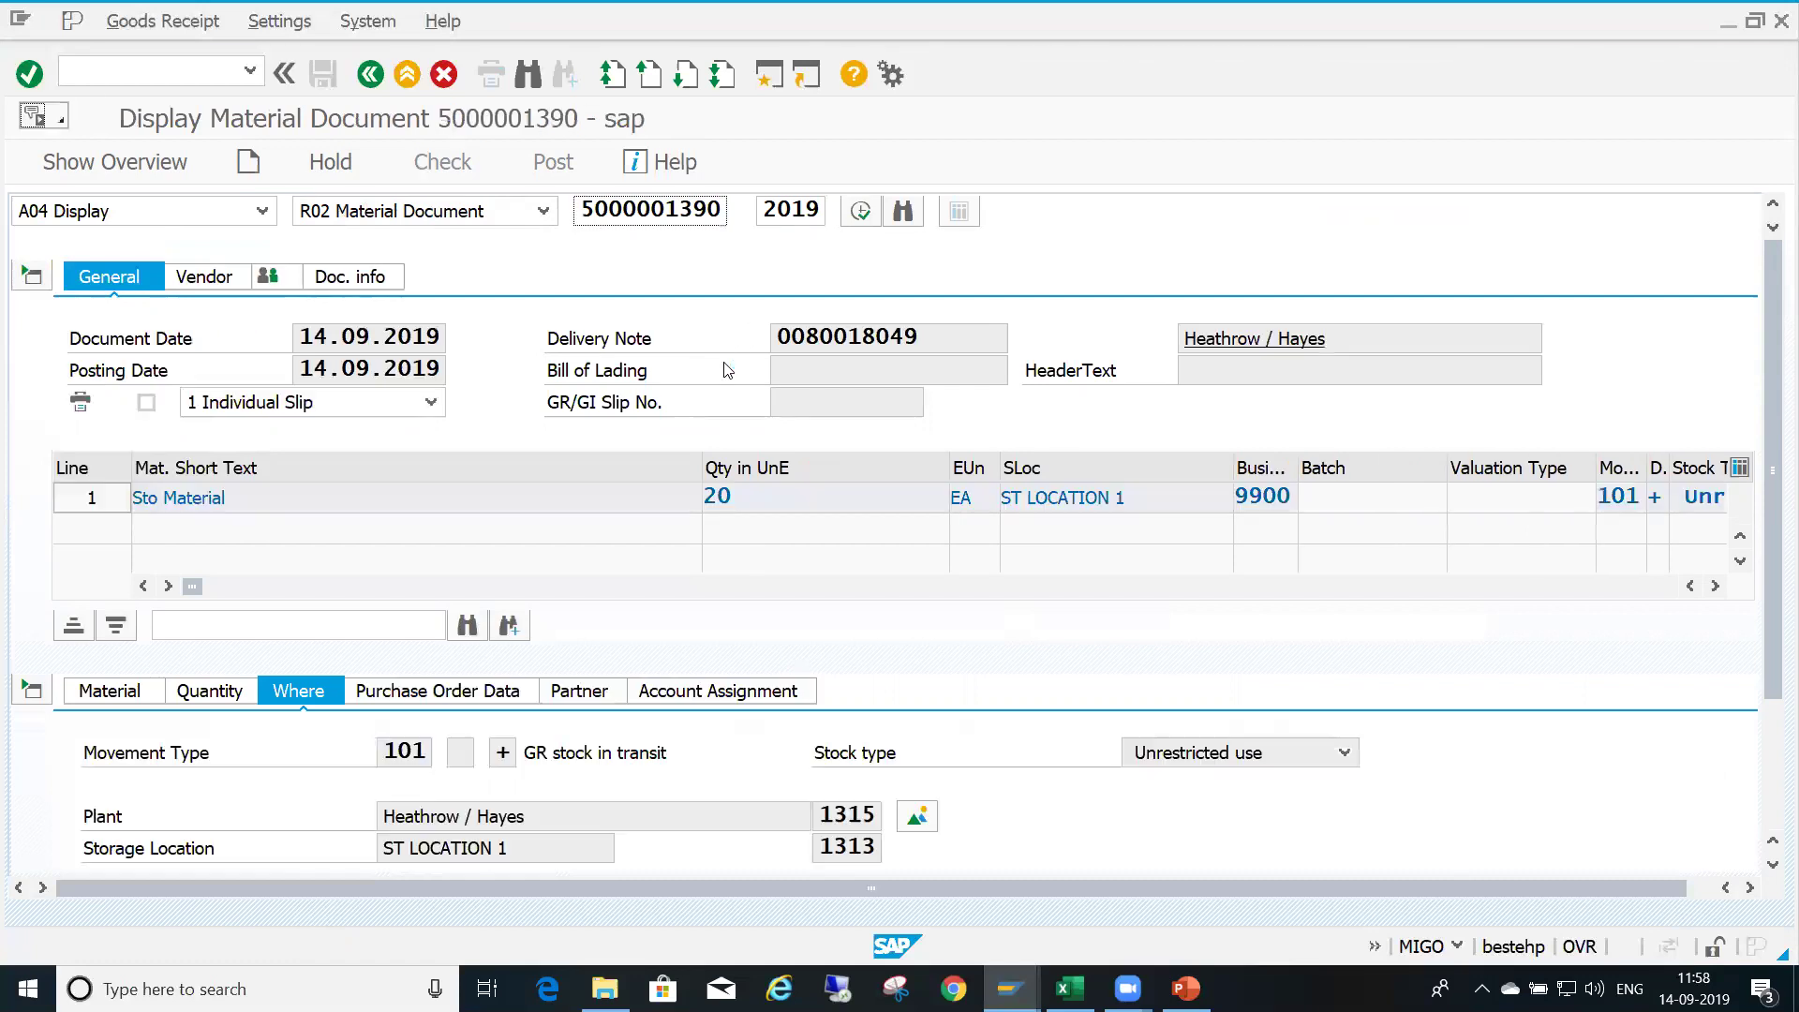
left_click(364, 285)
left_click(1211, 342)
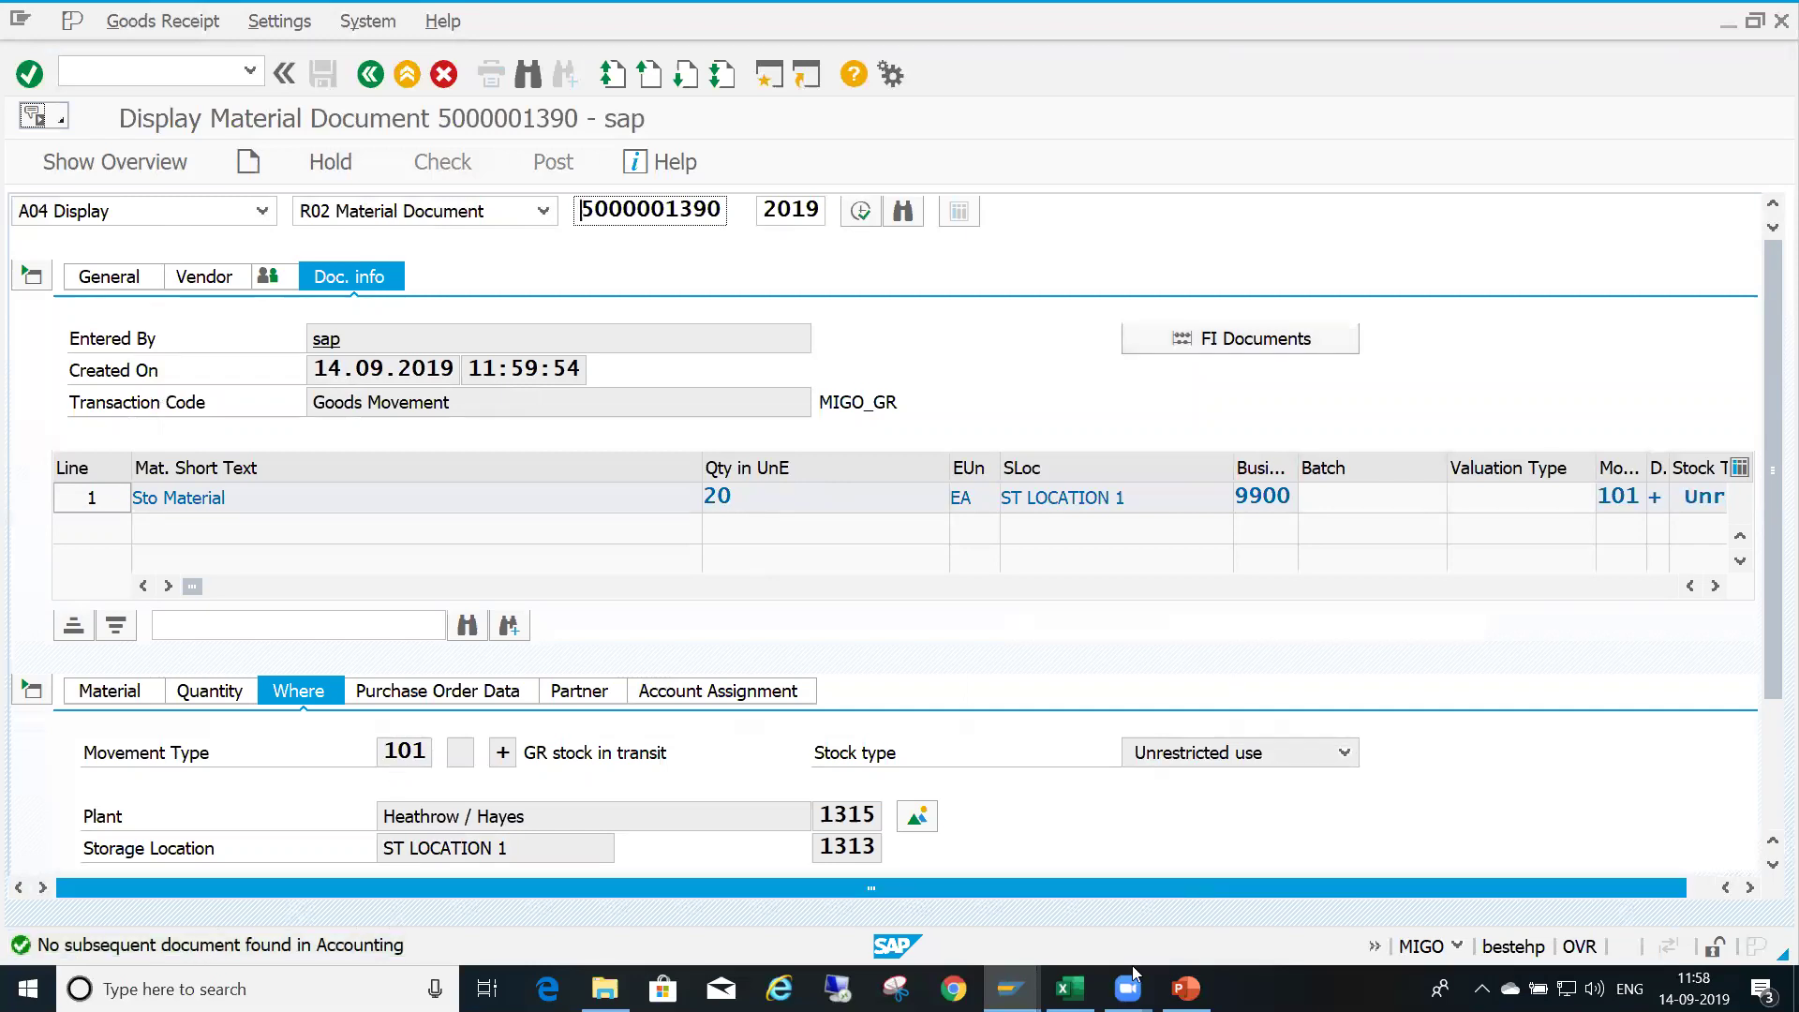
Compare plant 1313's unrestricted stock with plant 1315's in-transit and unrestricted stock in the stock overview session
mouse_move(1011, 989)
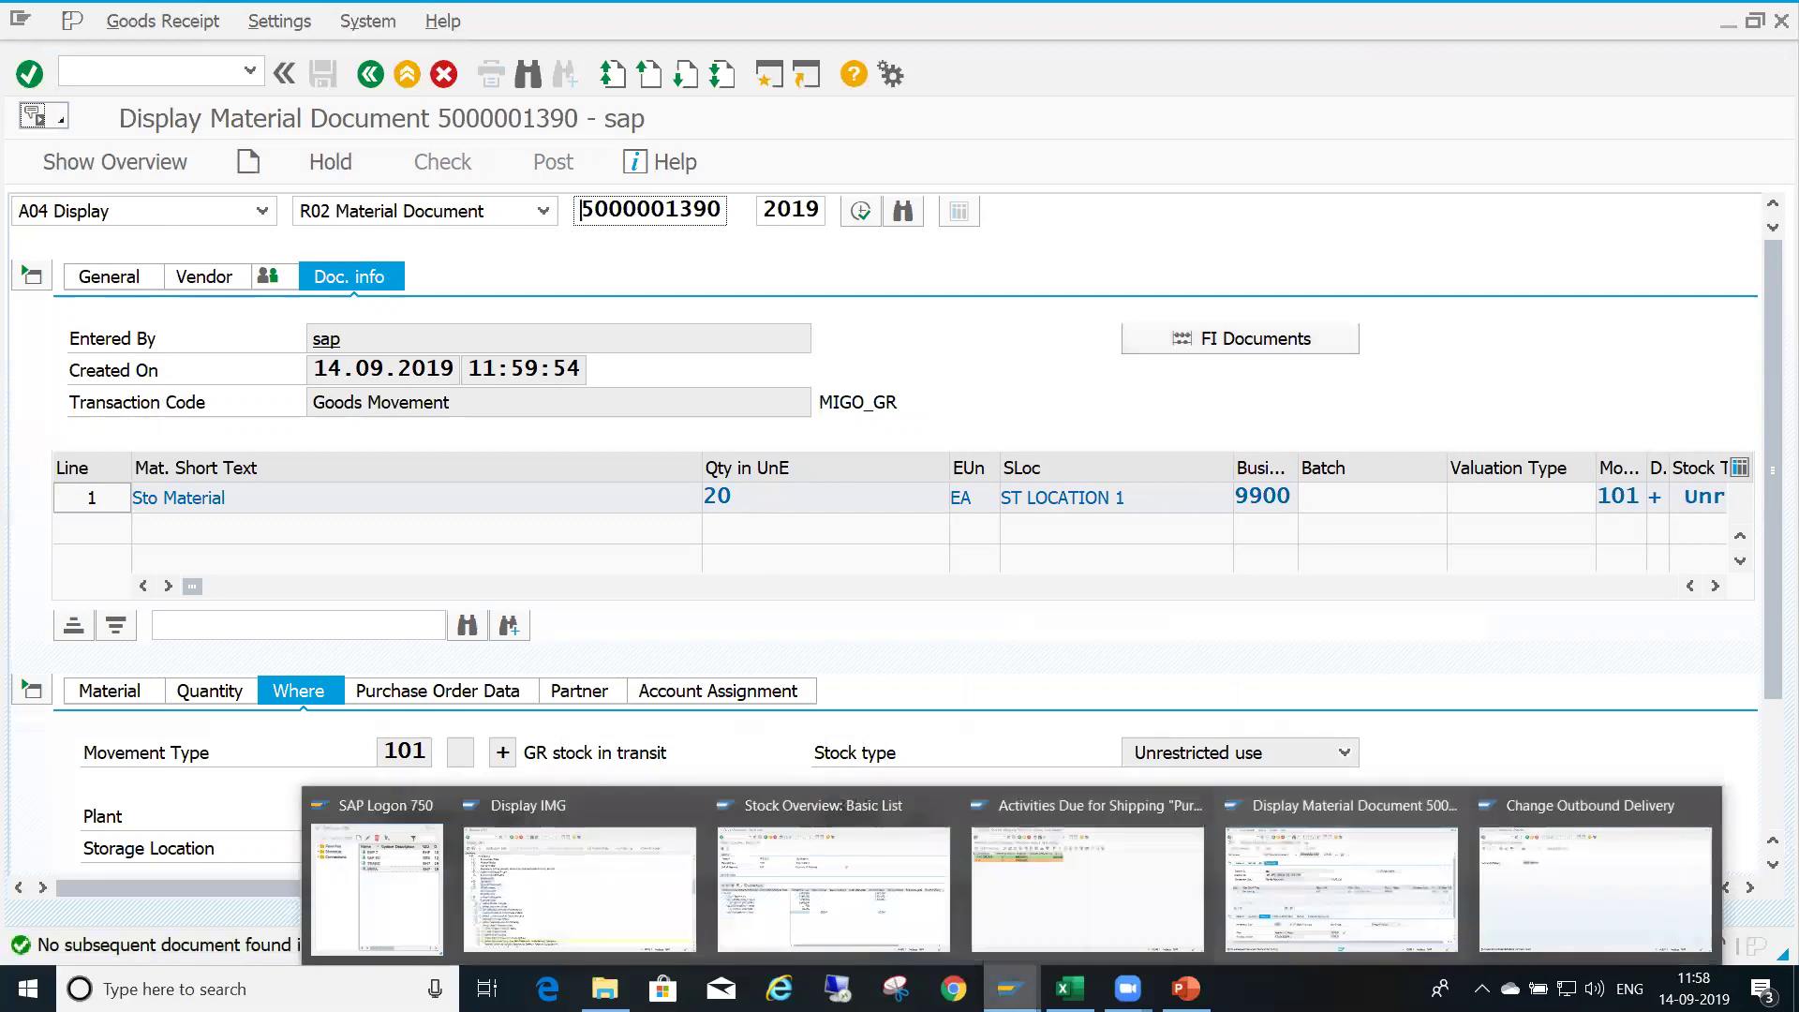
mouse_move(911, 931)
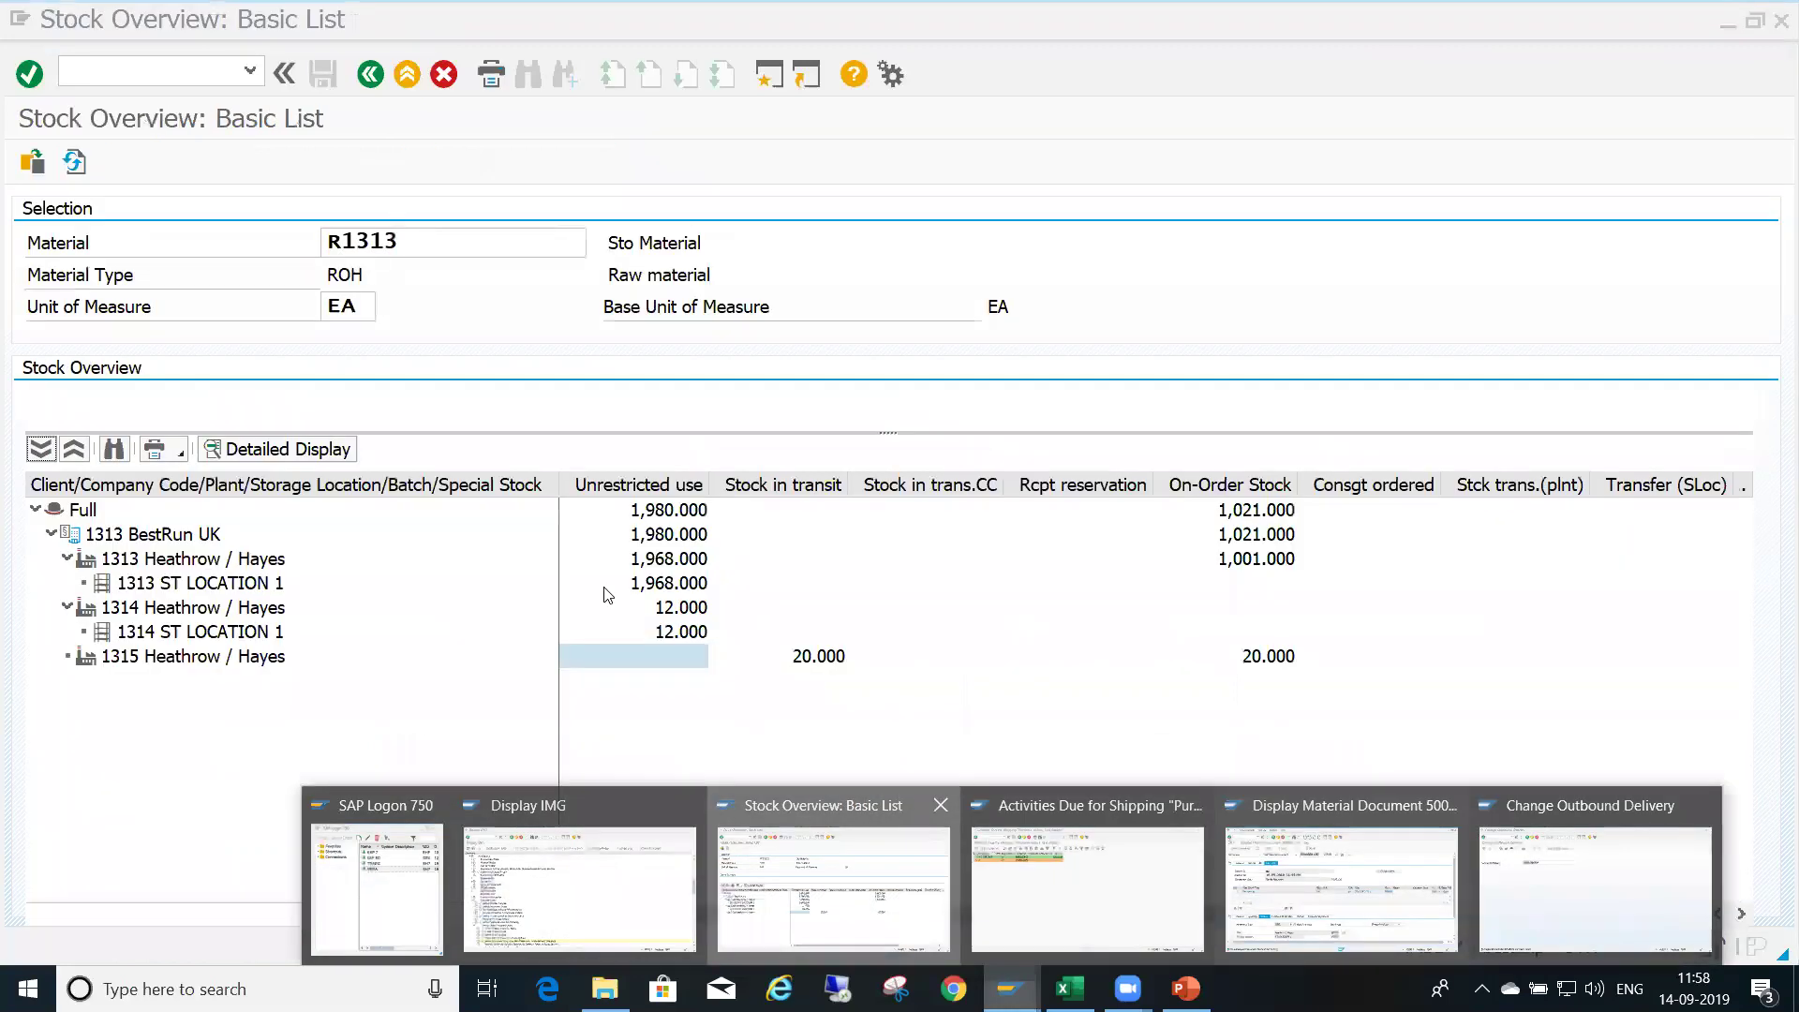
left_click(703, 564)
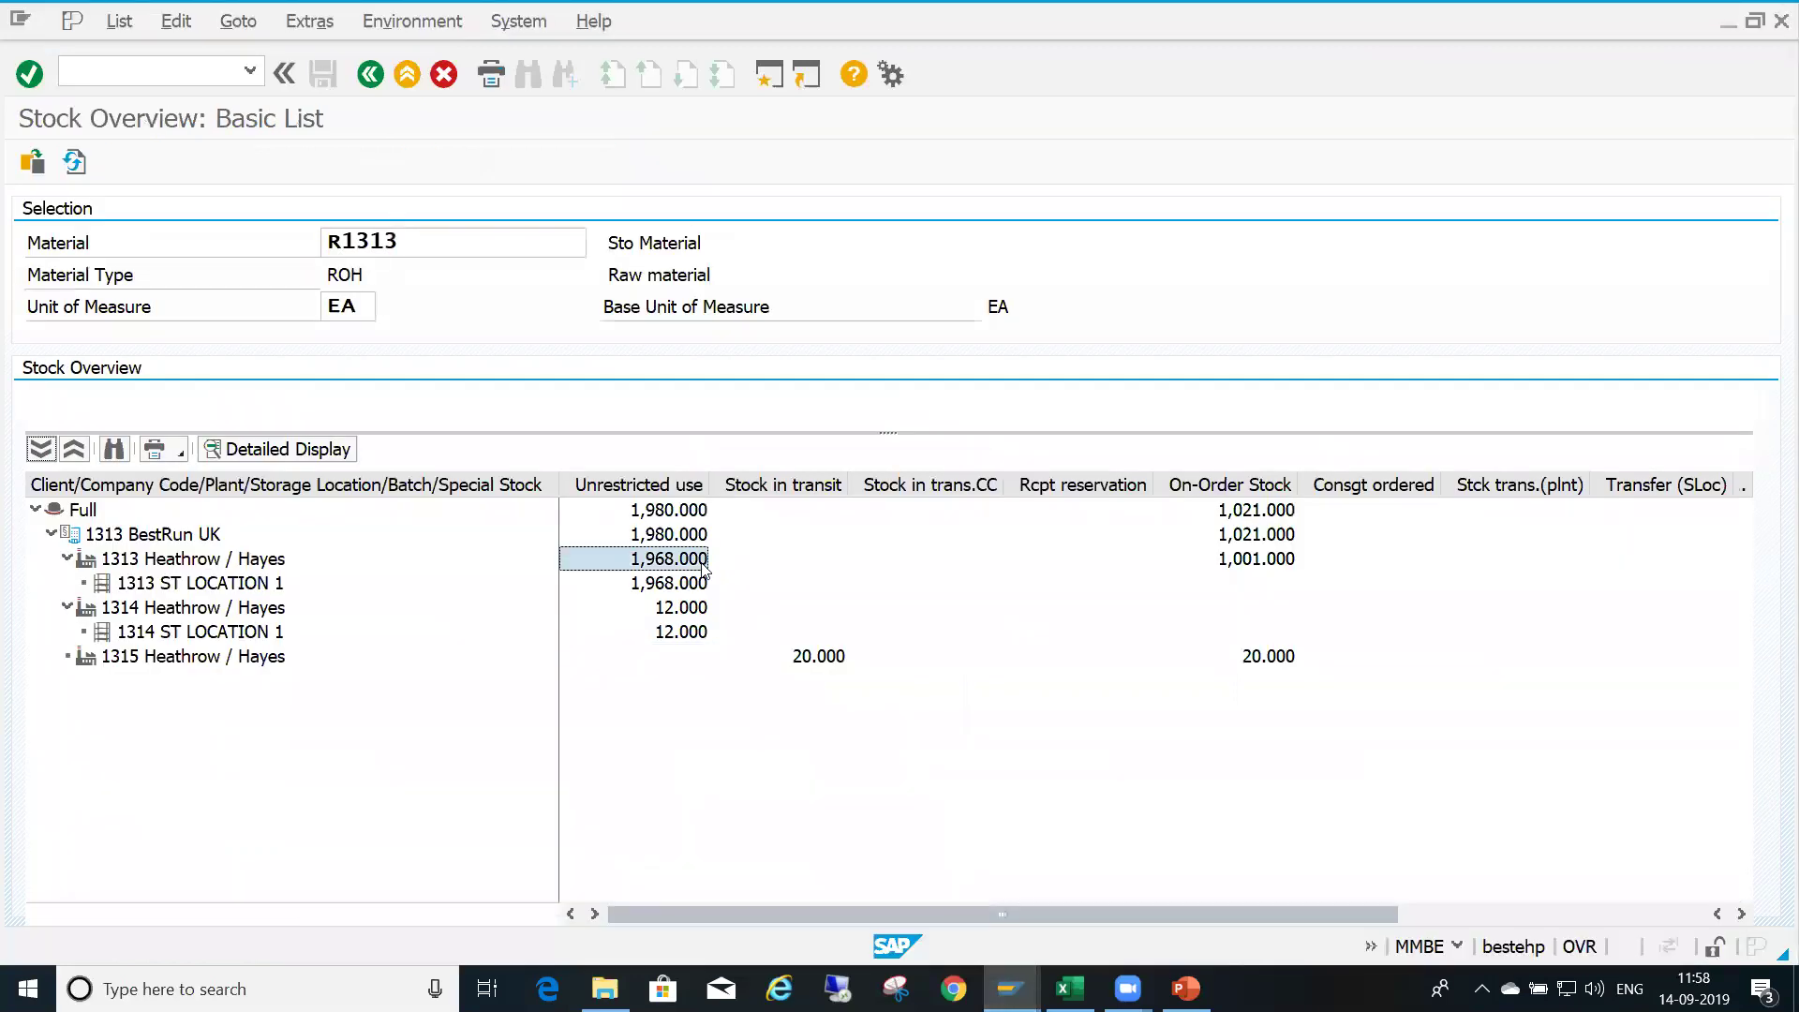
left_click(688, 652)
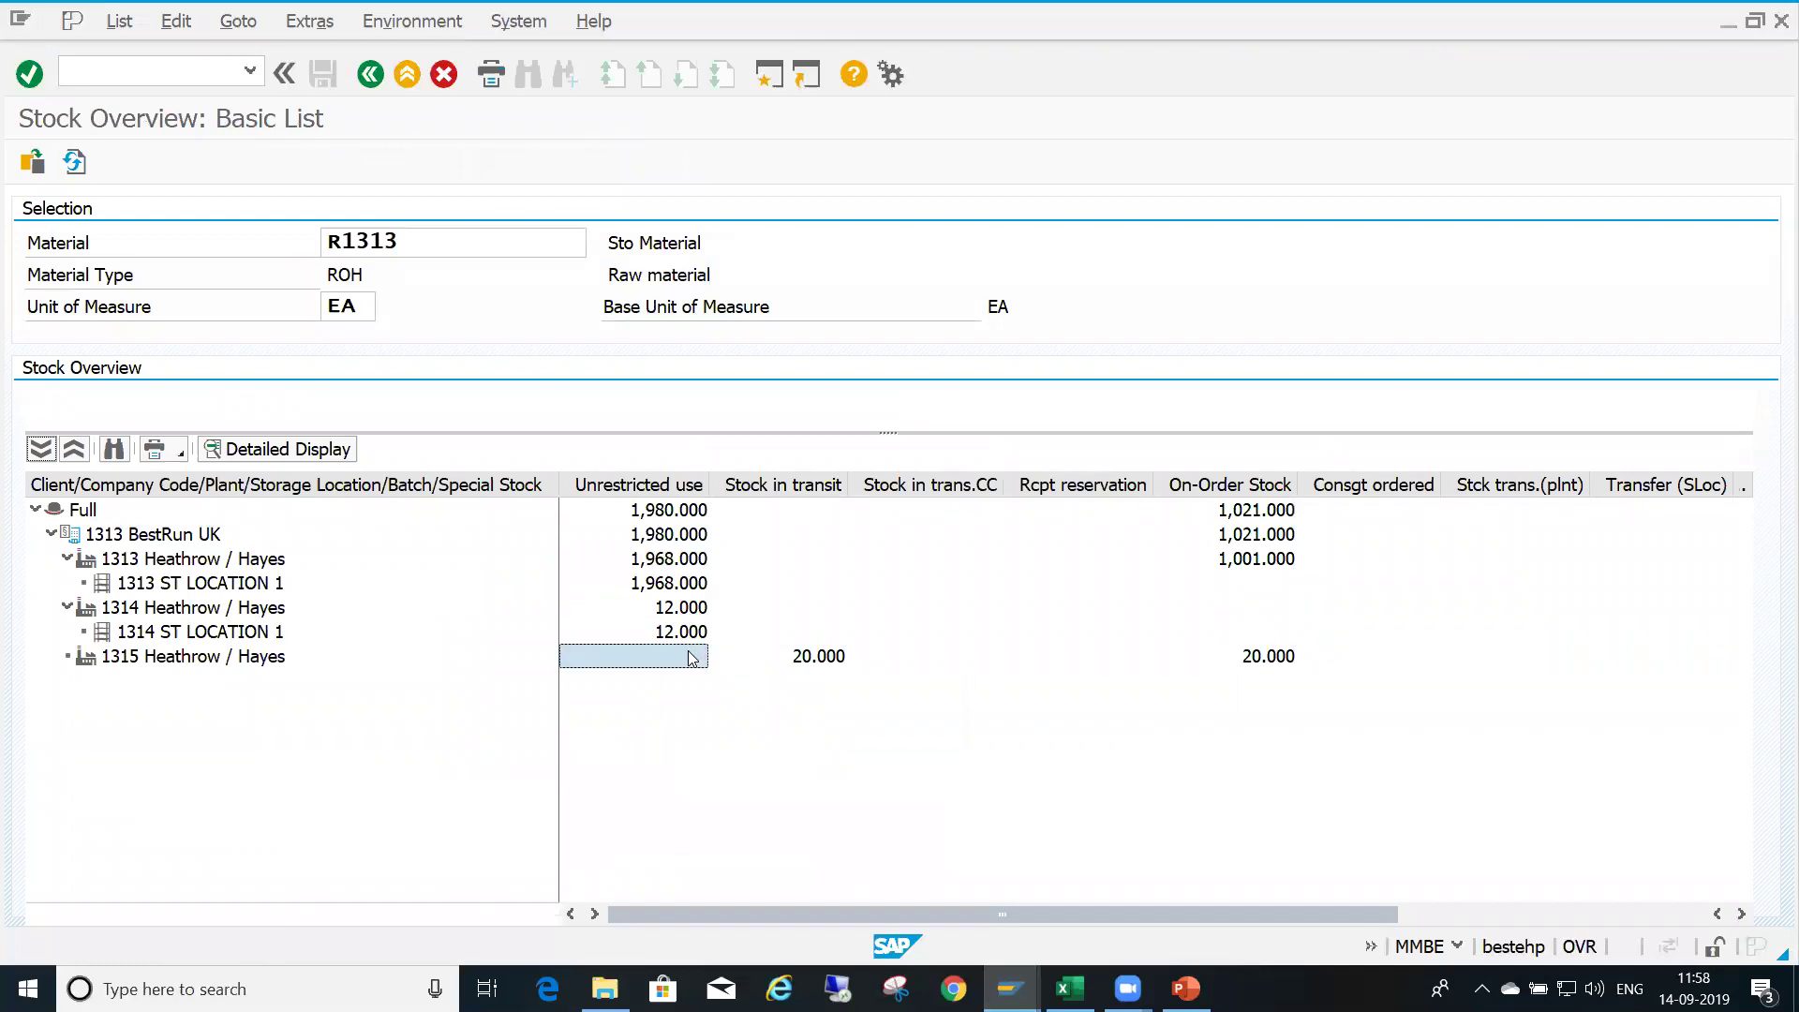
left_click(686, 562)
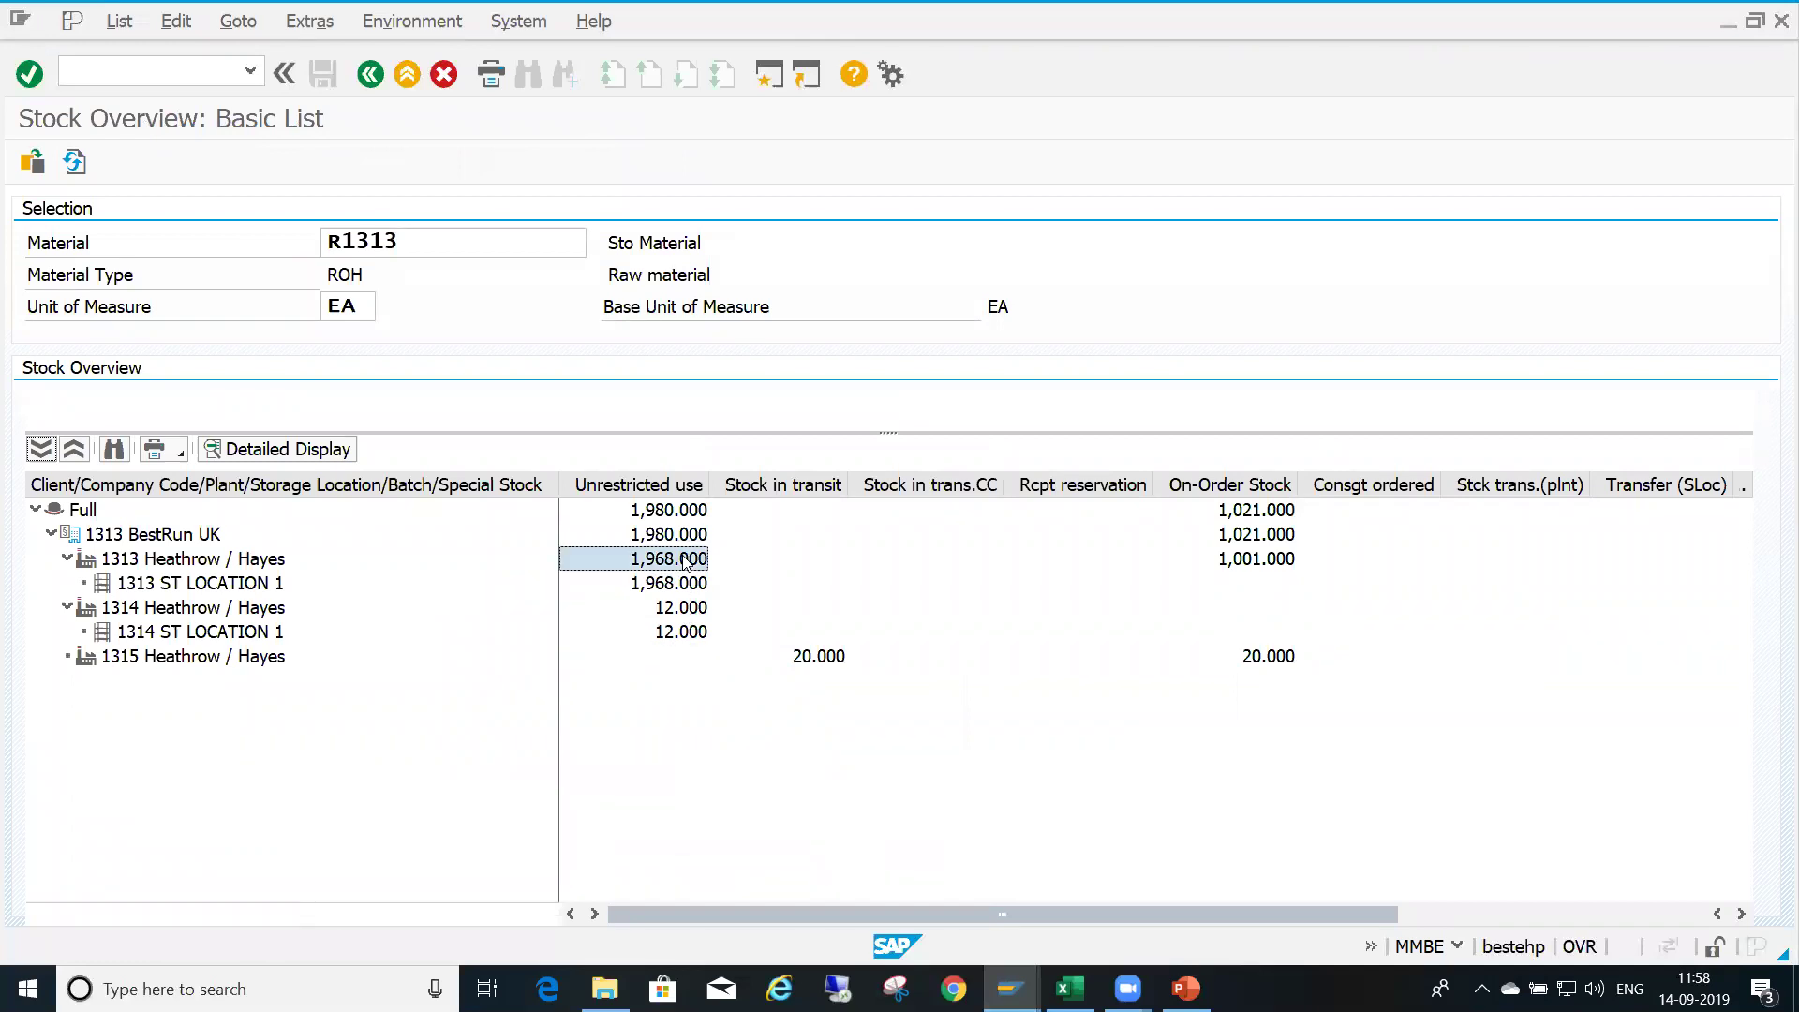
left_click(822, 659)
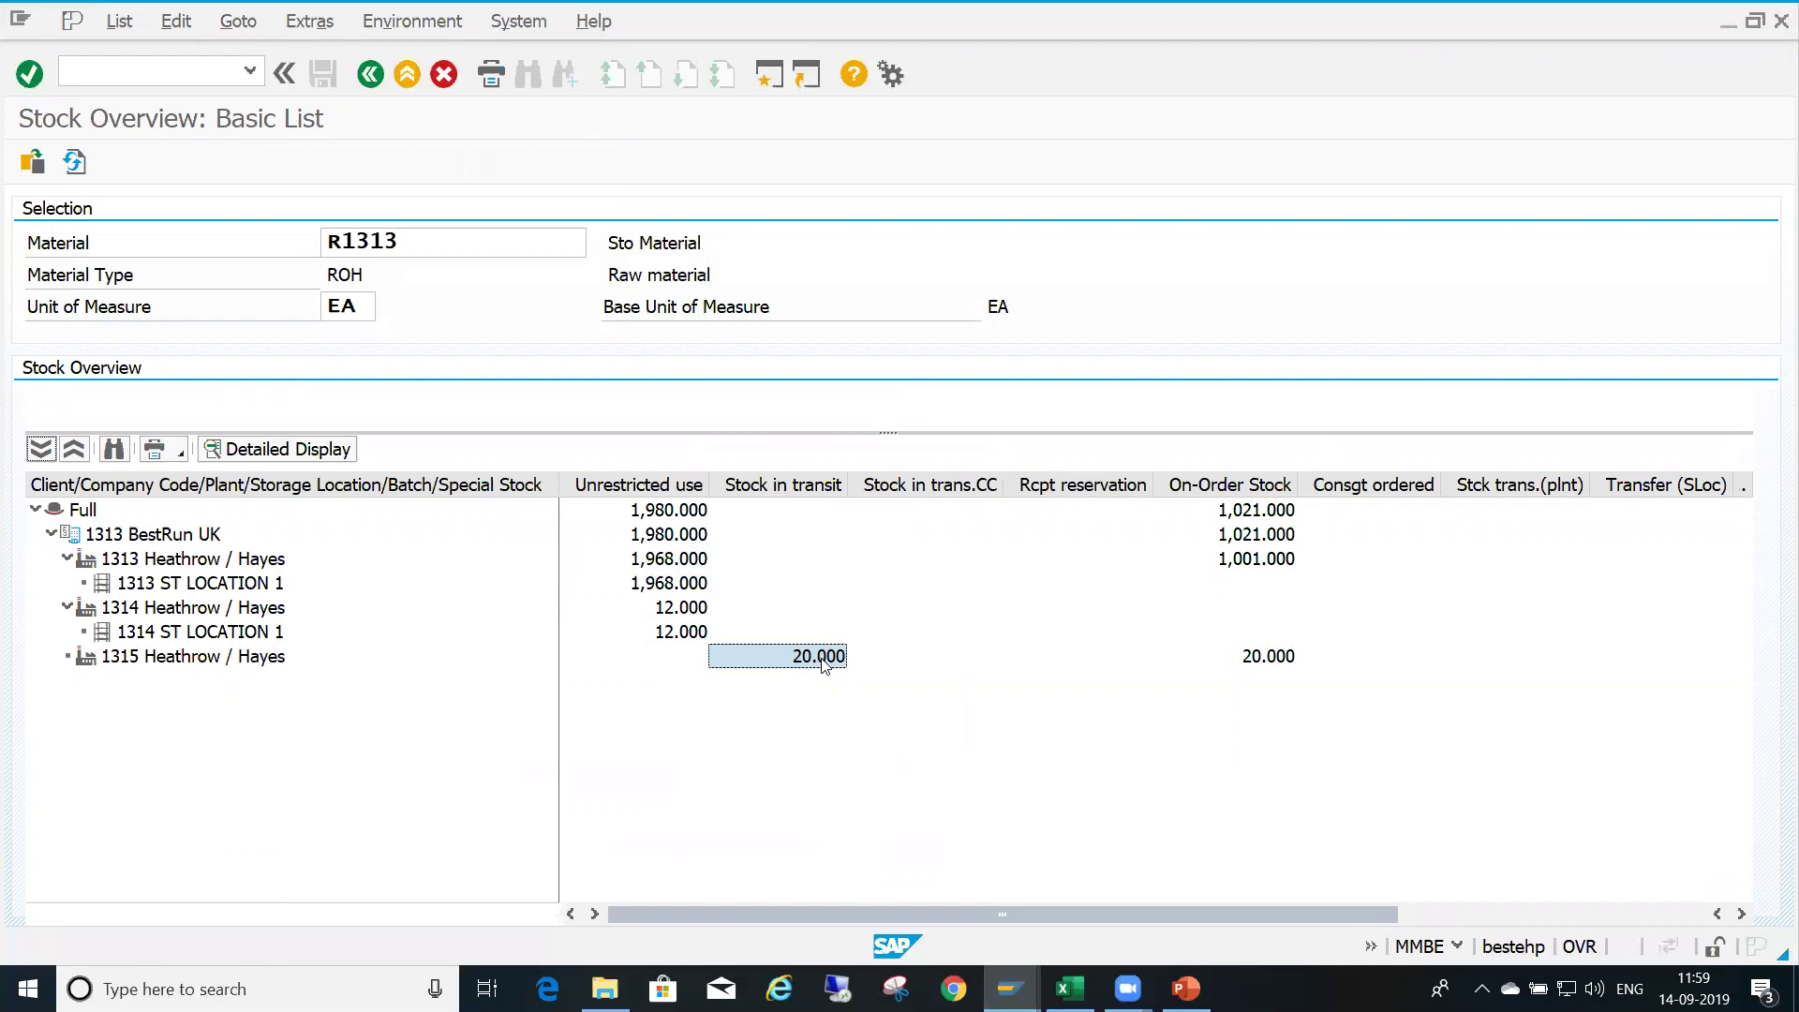
left_click(669, 659)
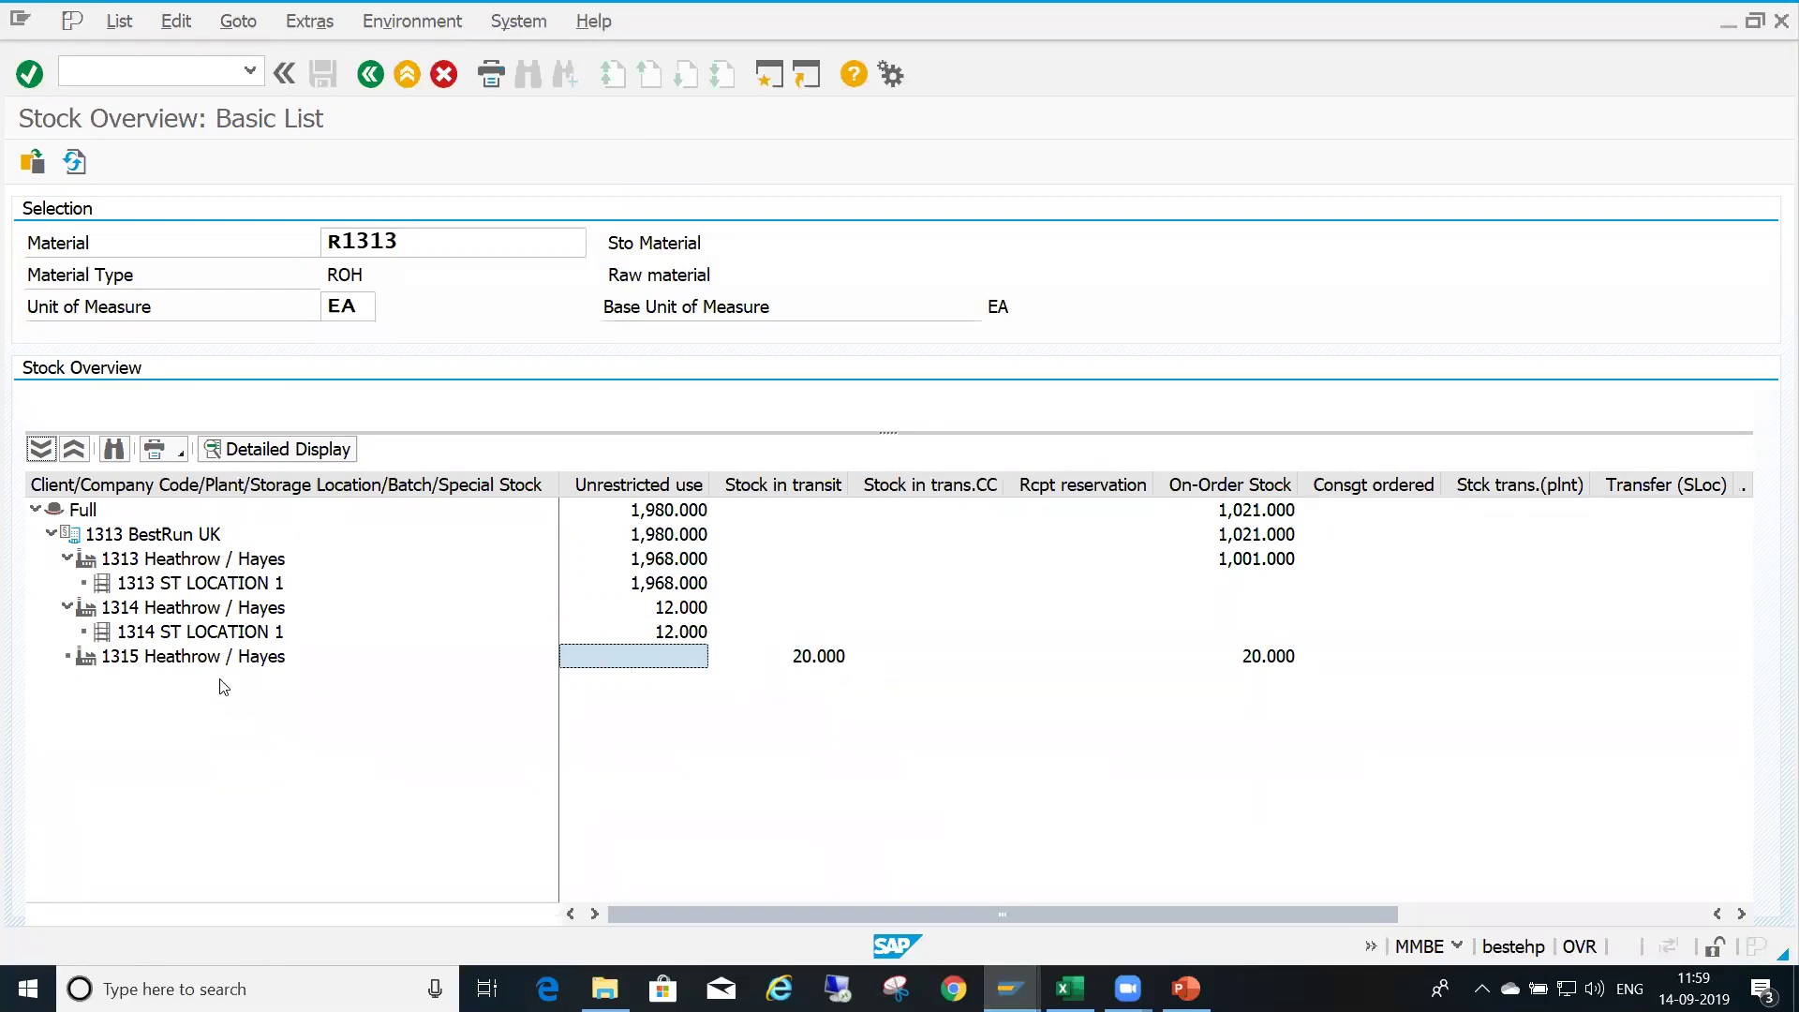
left_click(246, 662)
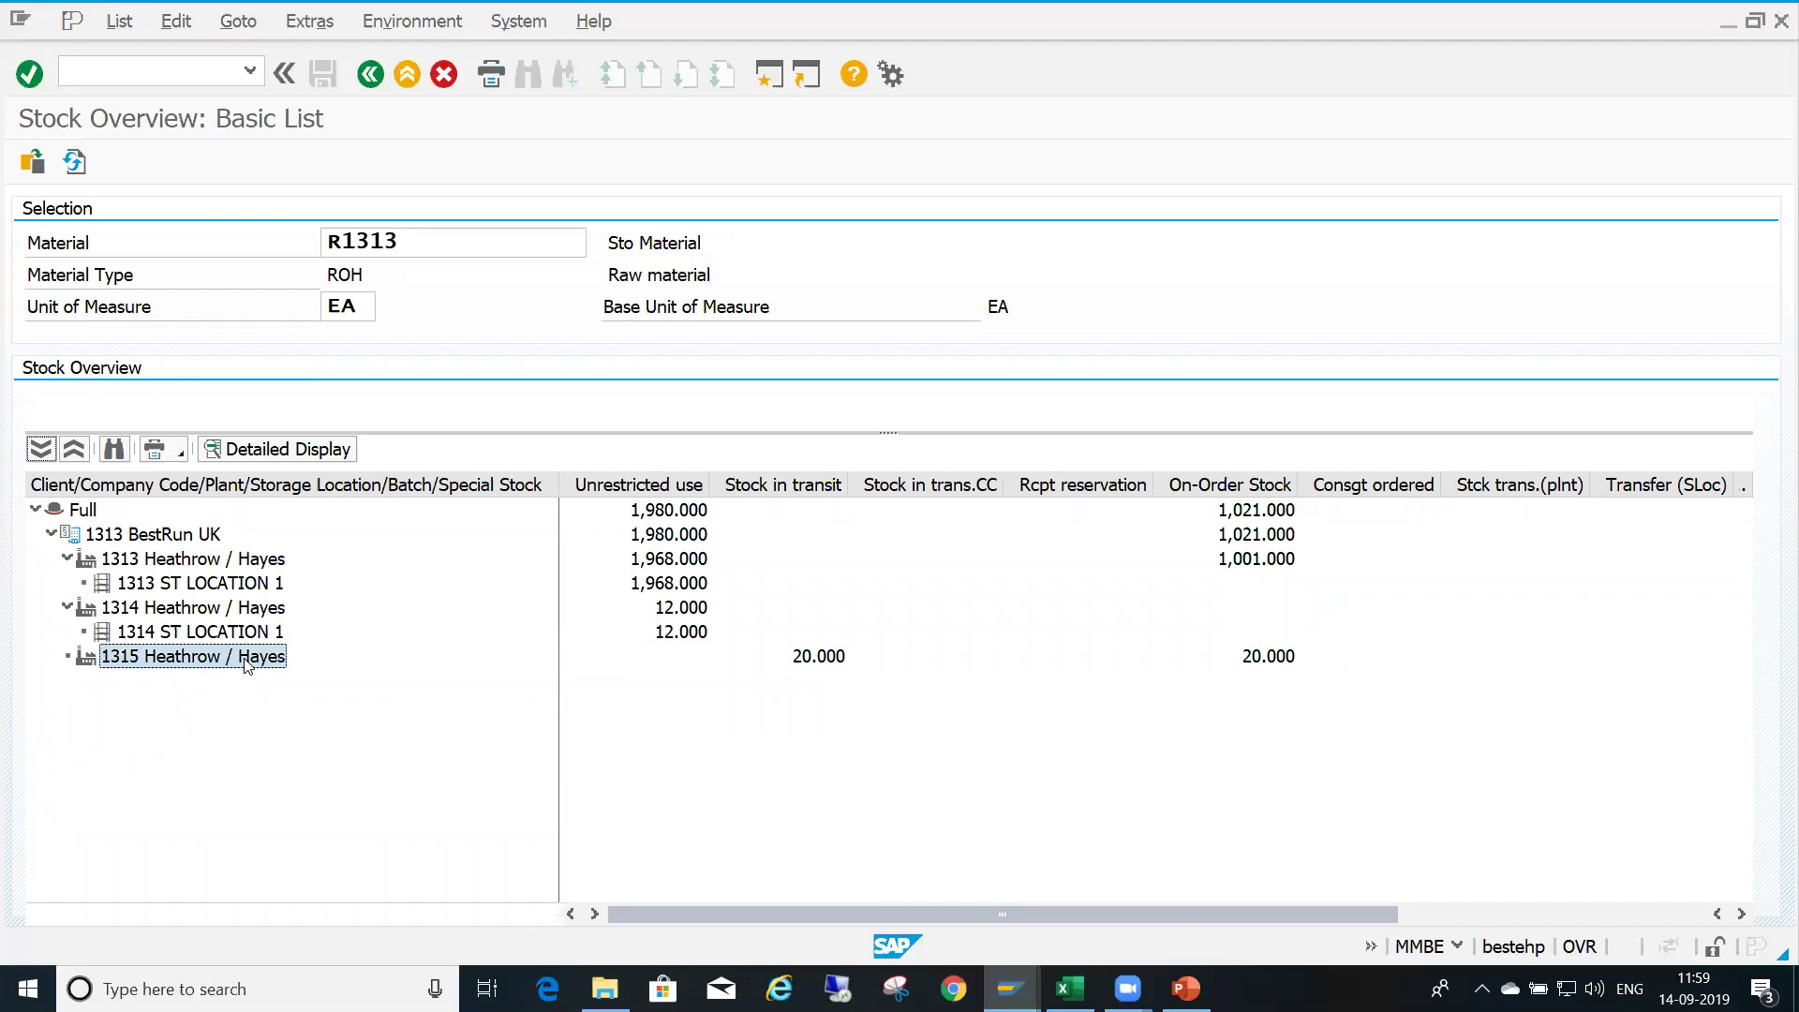
Refresh the stock overview of R1313 and check the stock of storage location 1313 under plant 1315
left_click(75, 162)
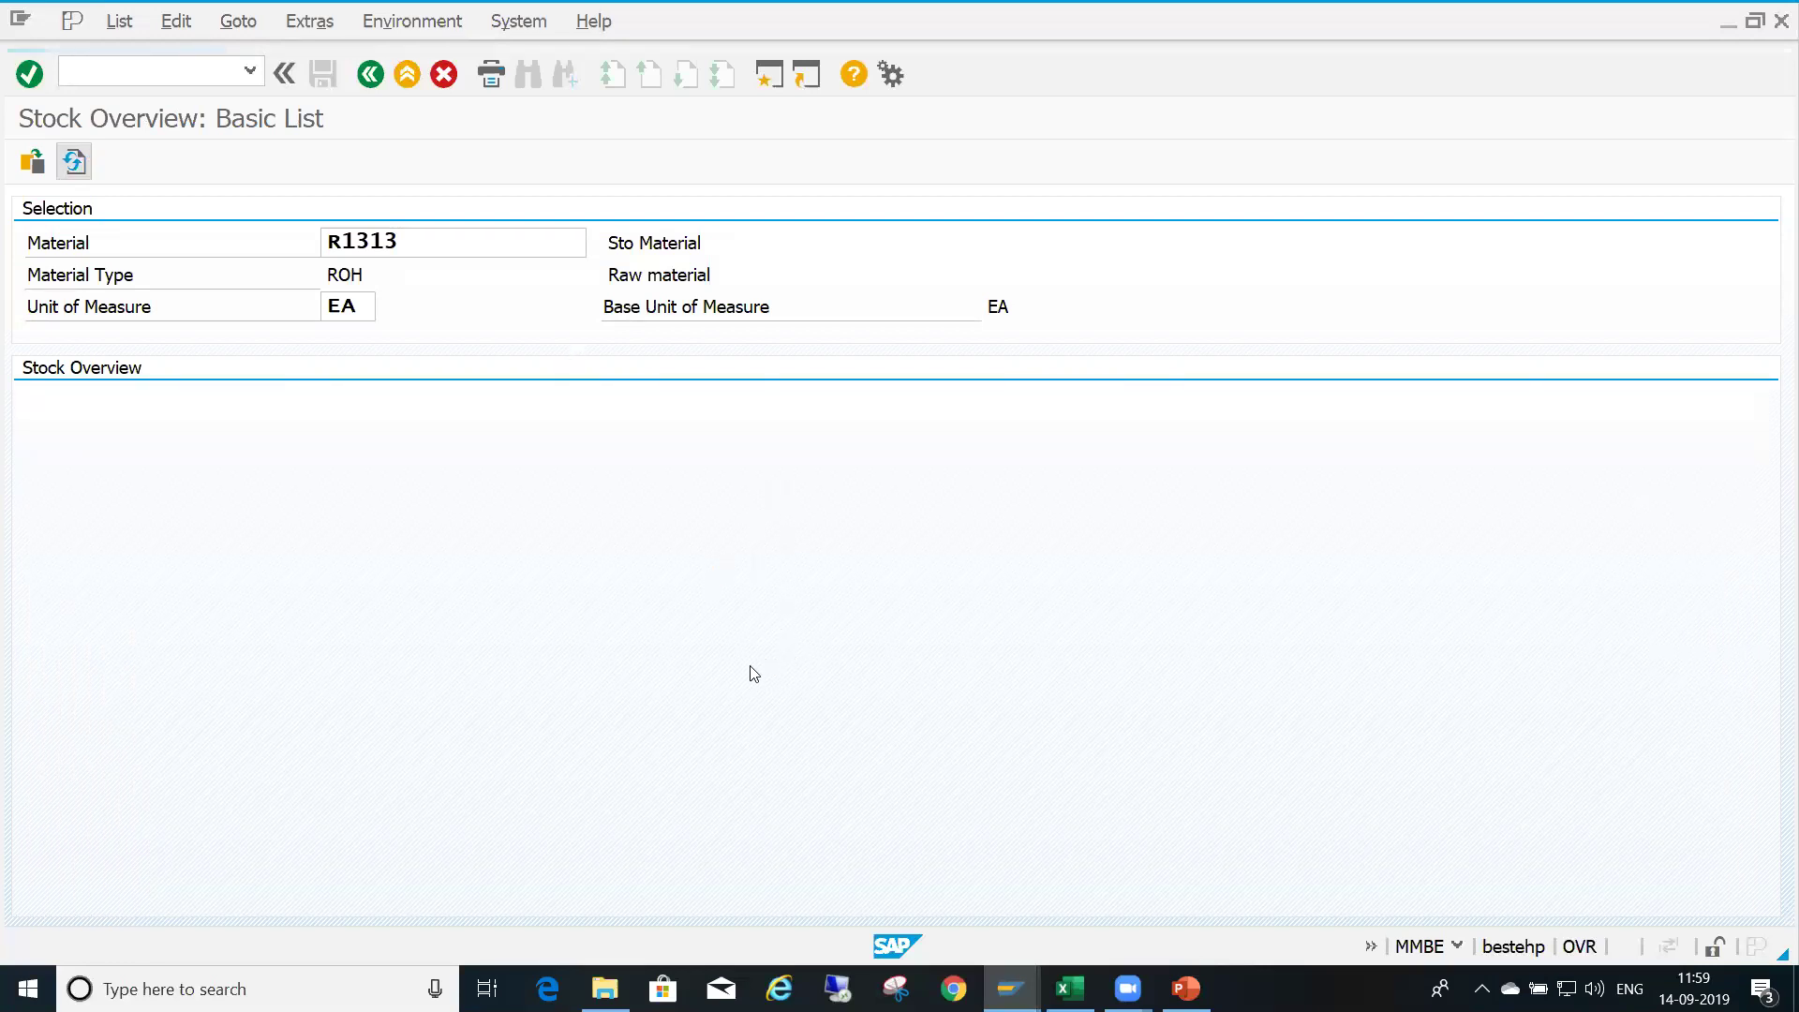
left_click(684, 687)
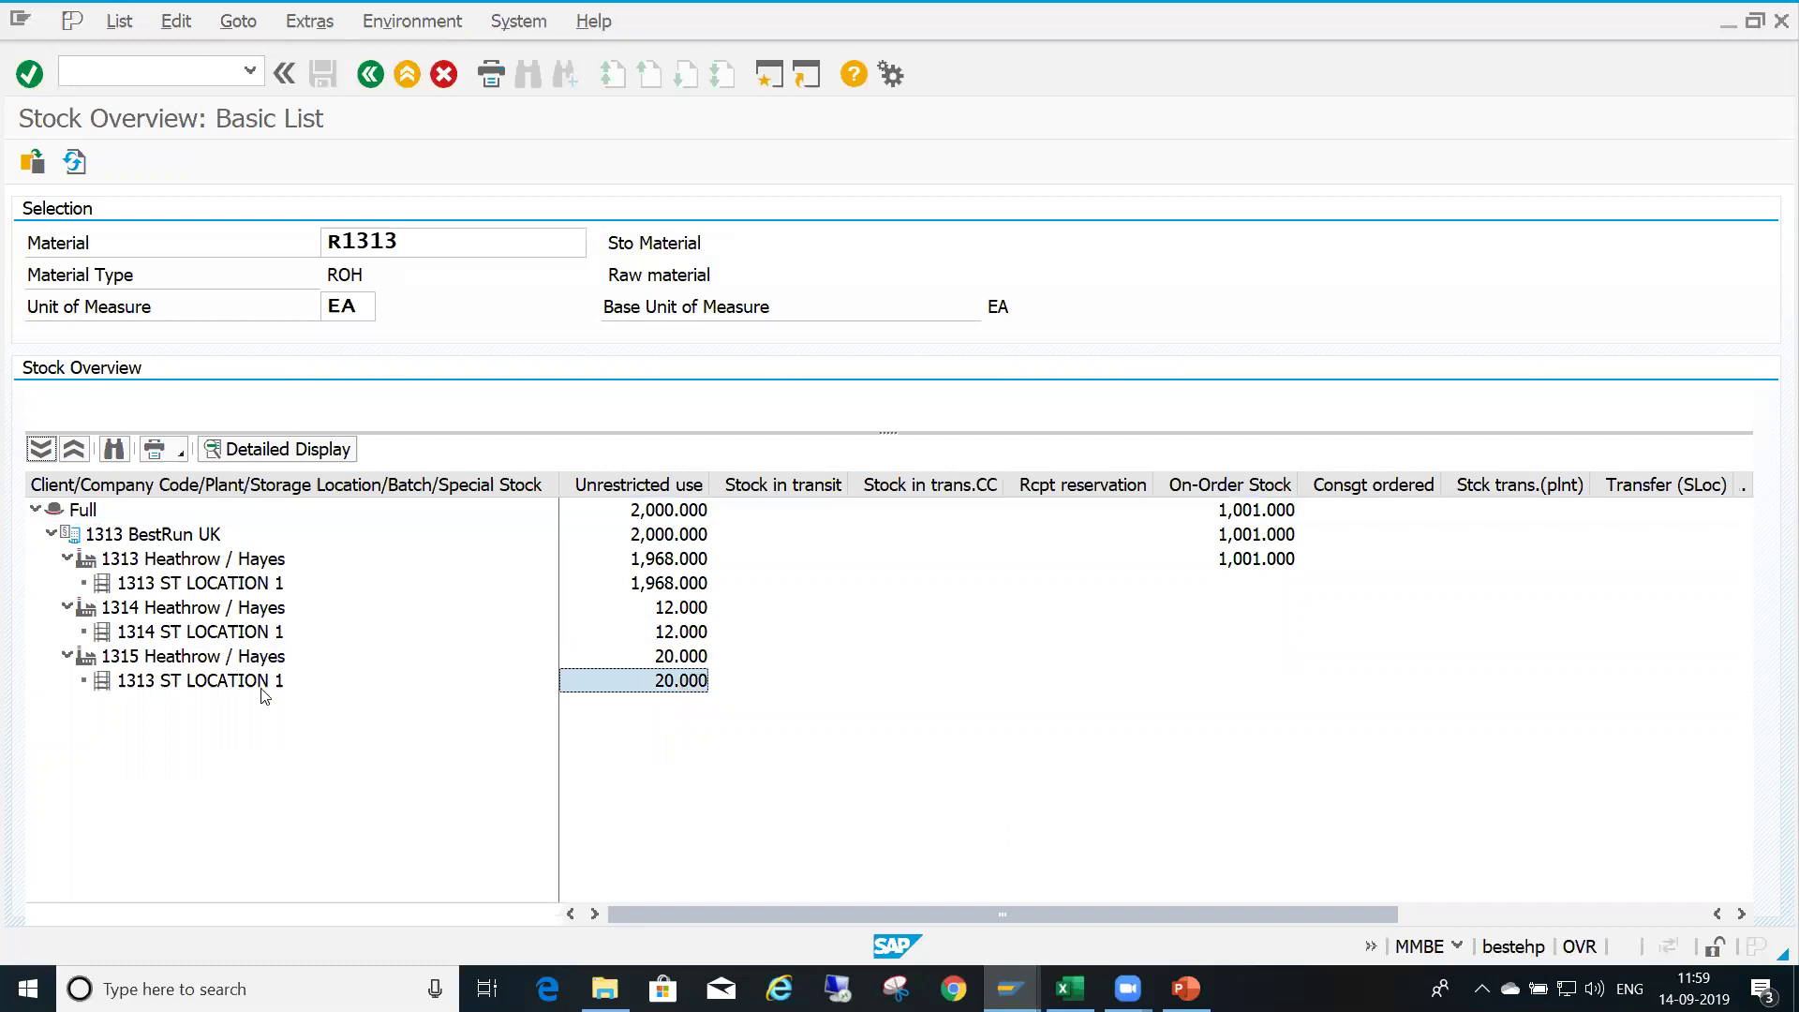
left_click(208, 684)
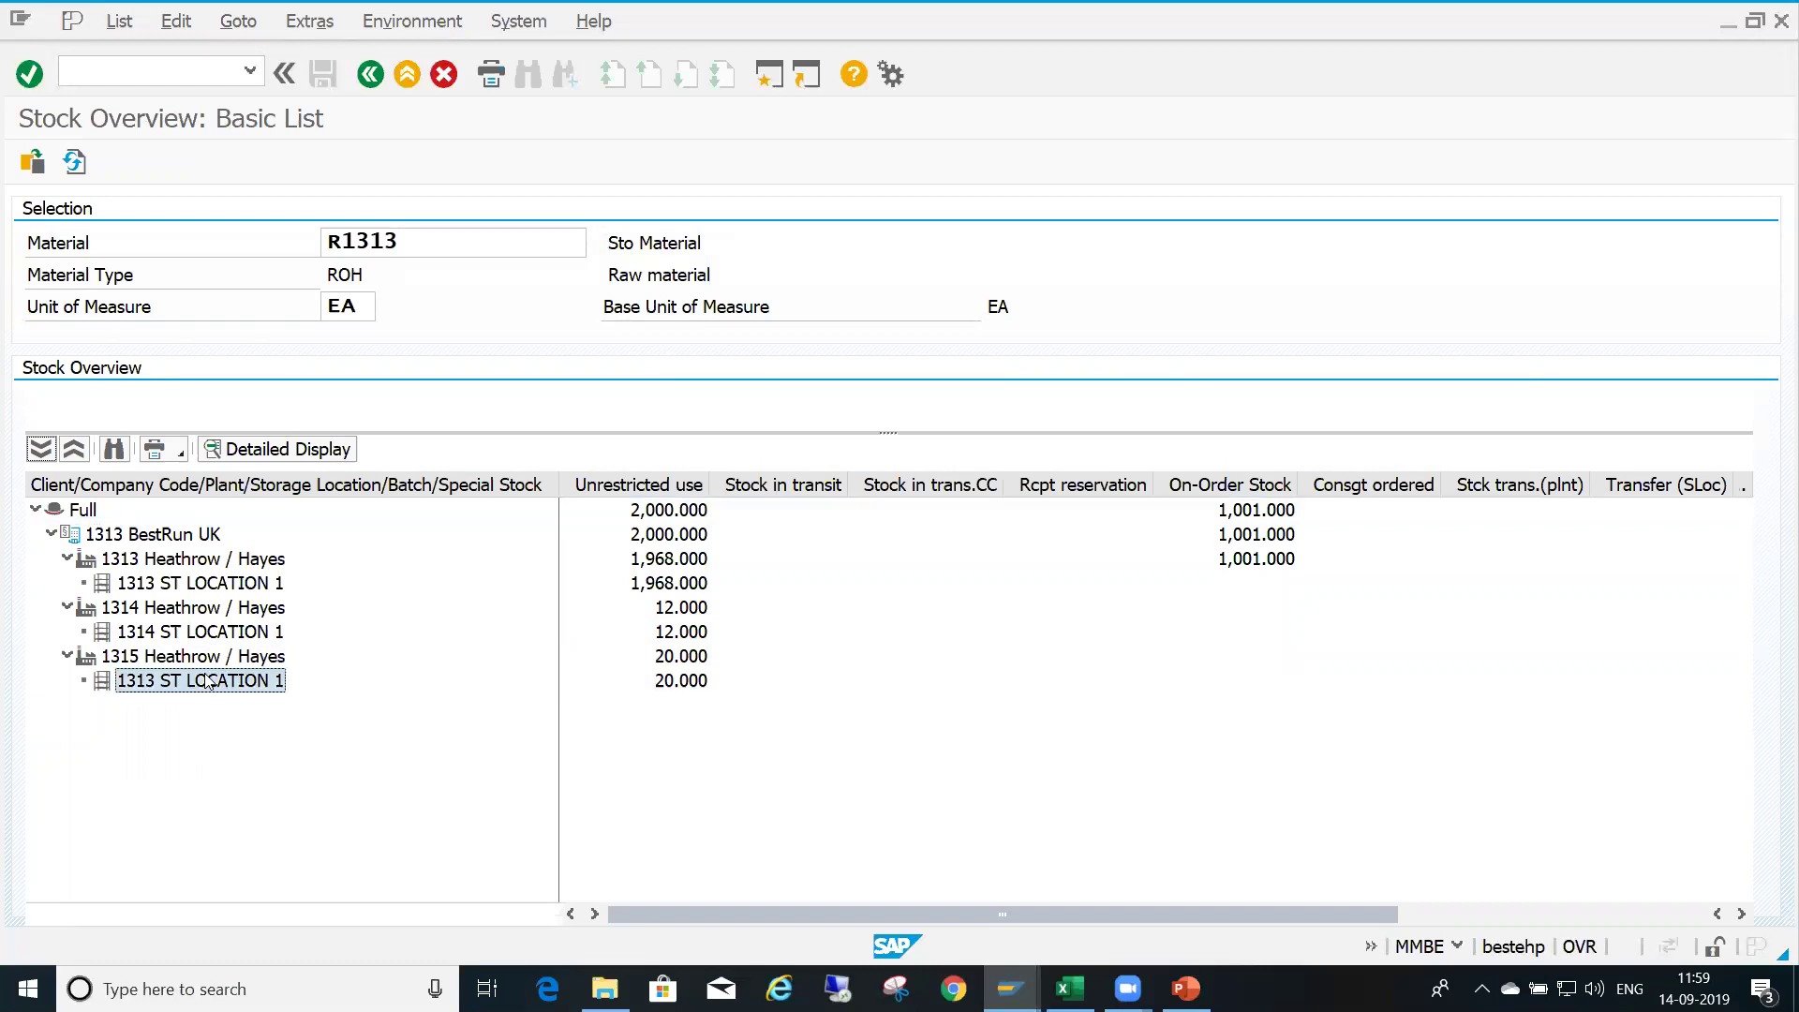
Examine the rows of supplying plant 1313 and receiving plant 1315, including plant 1315's unrestricted and in-transit stock
left_click(180, 560)
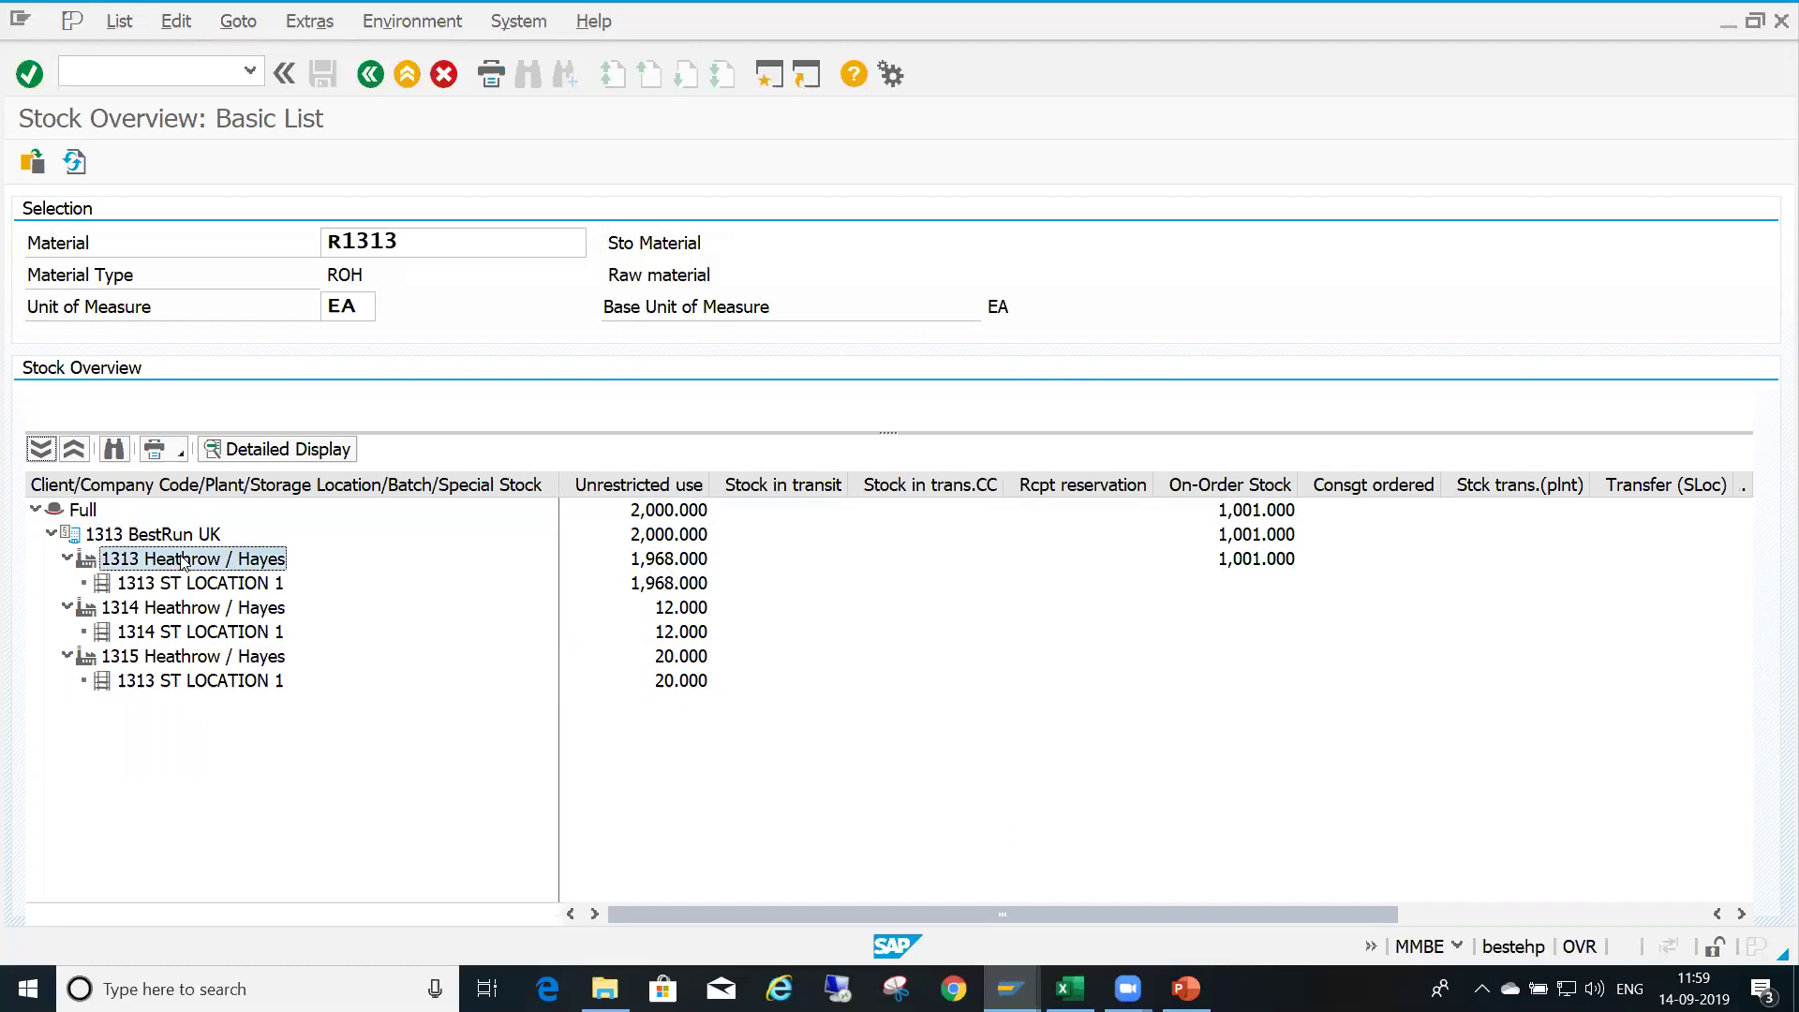
left_click(172, 663)
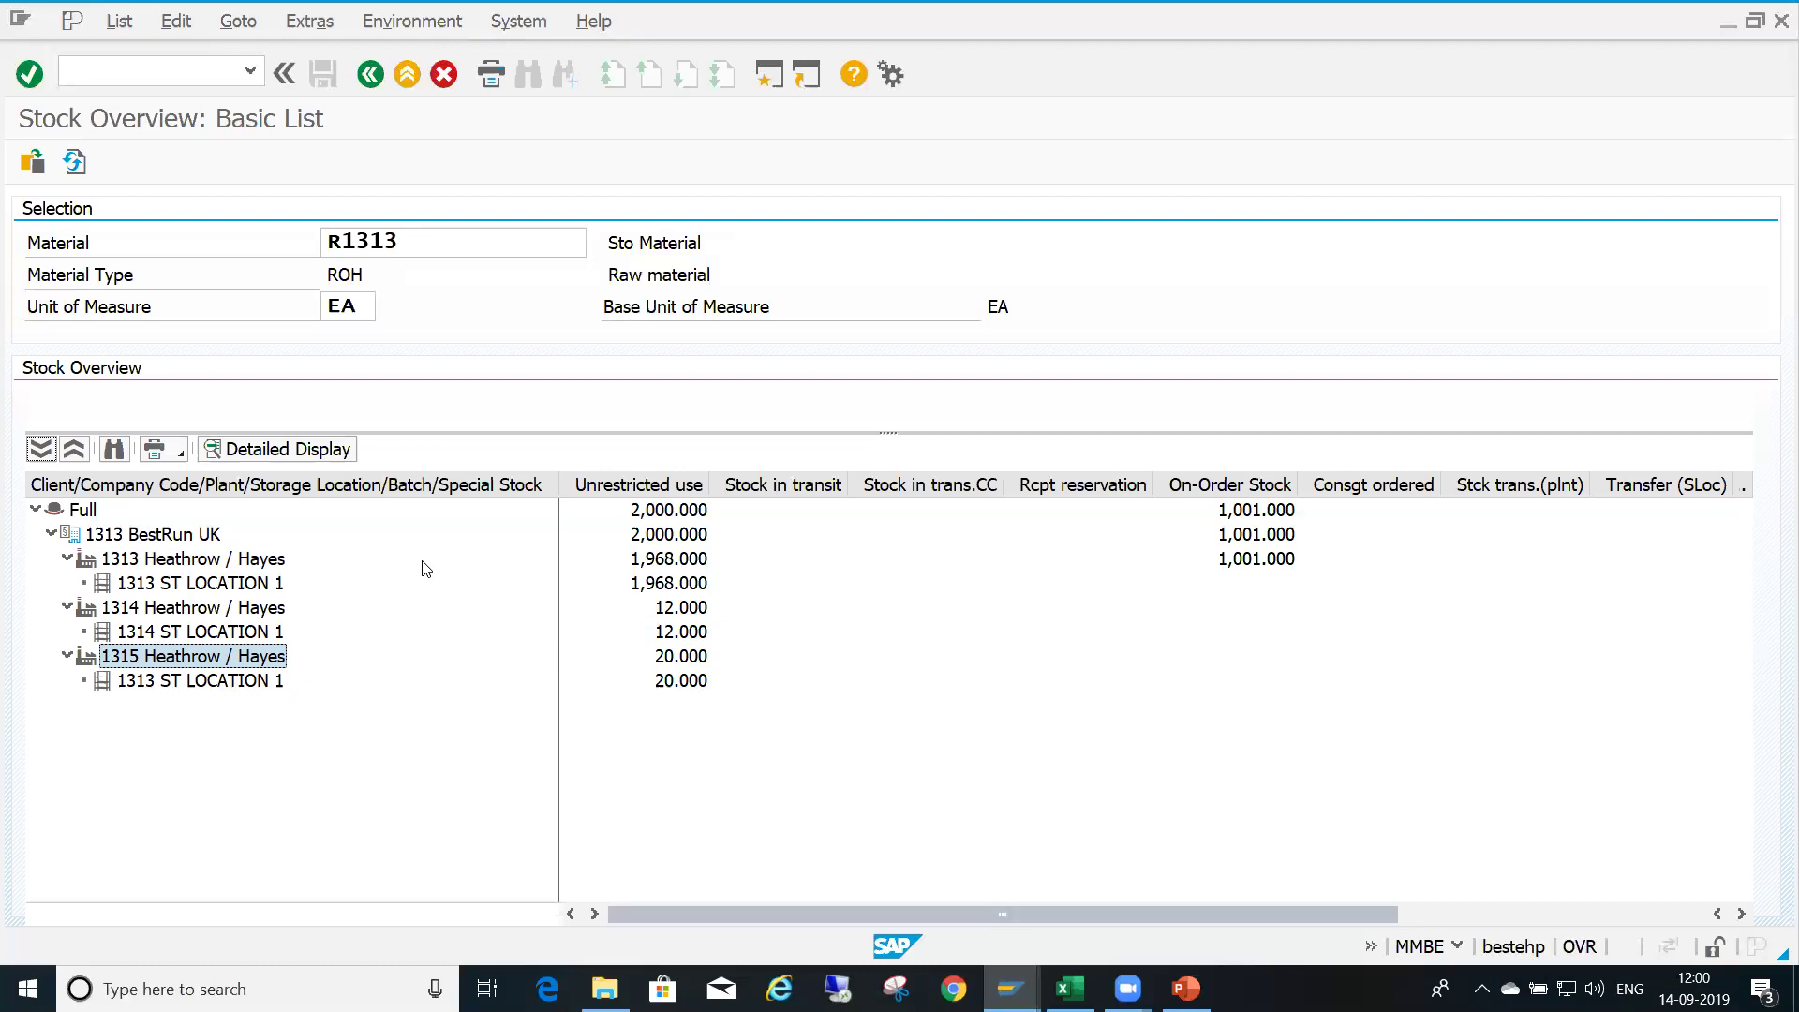
left_click(228, 565)
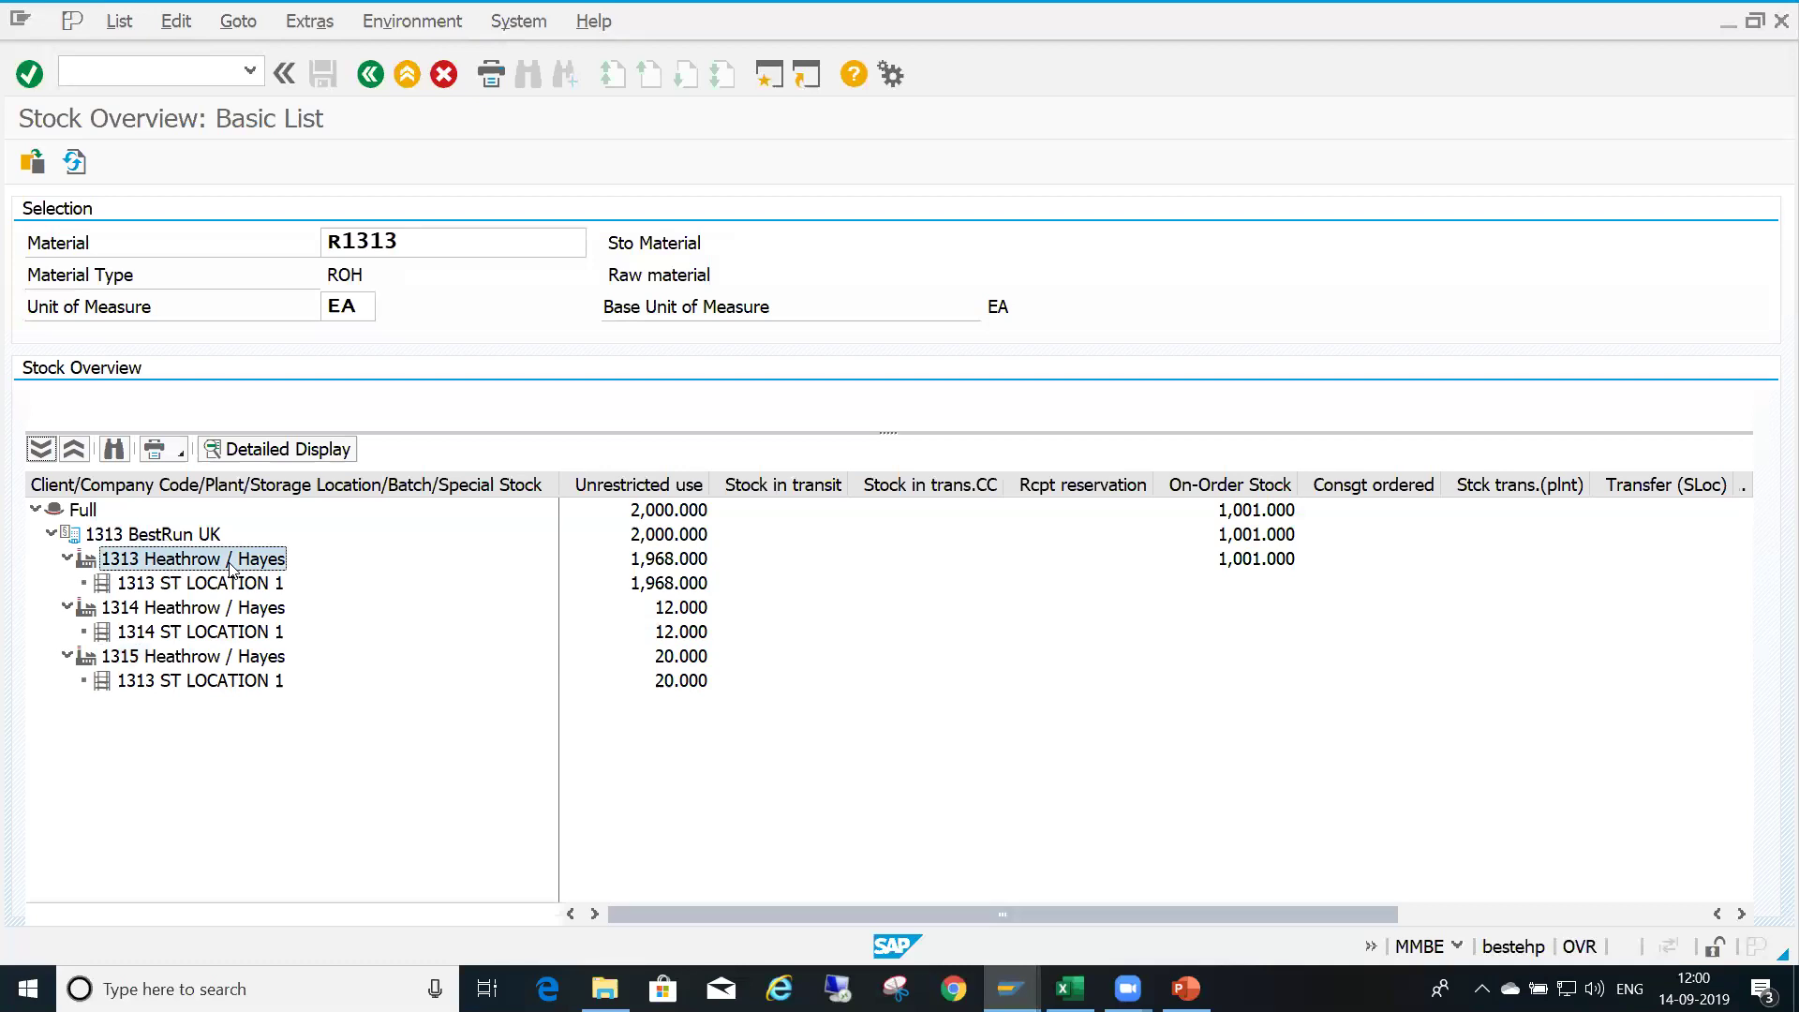
left_click(223, 659)
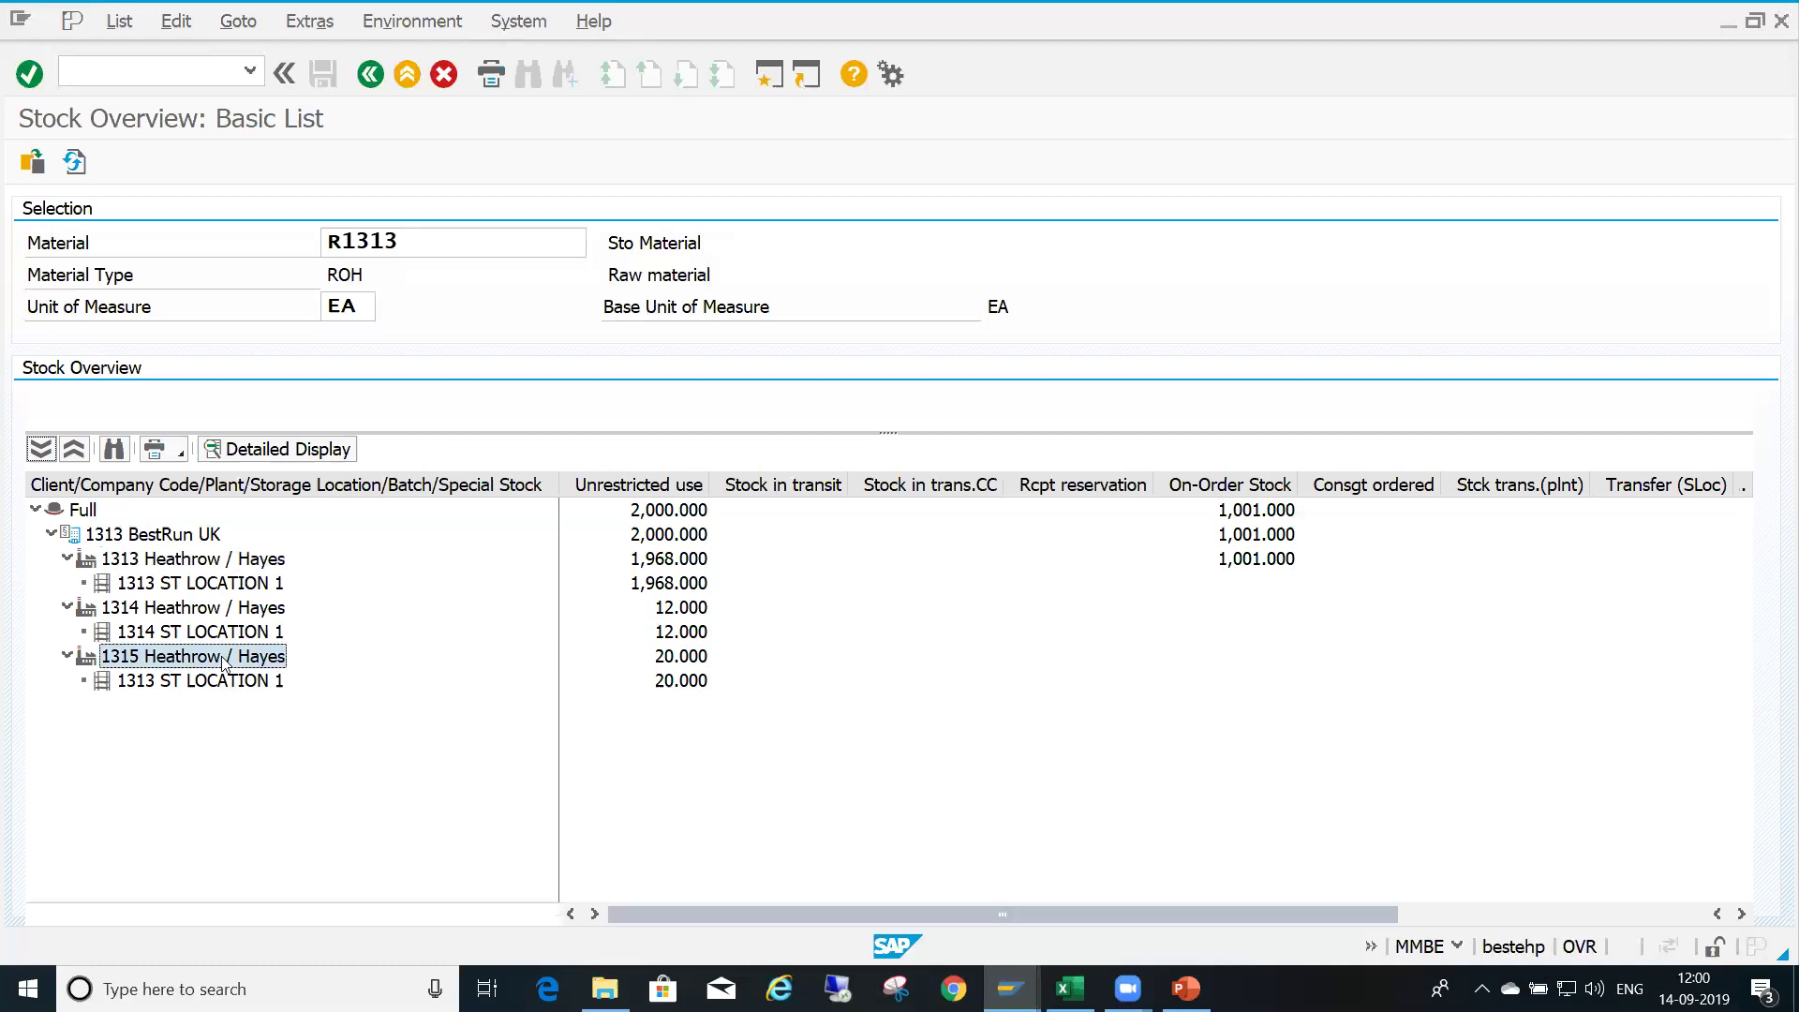
left_click(272, 563)
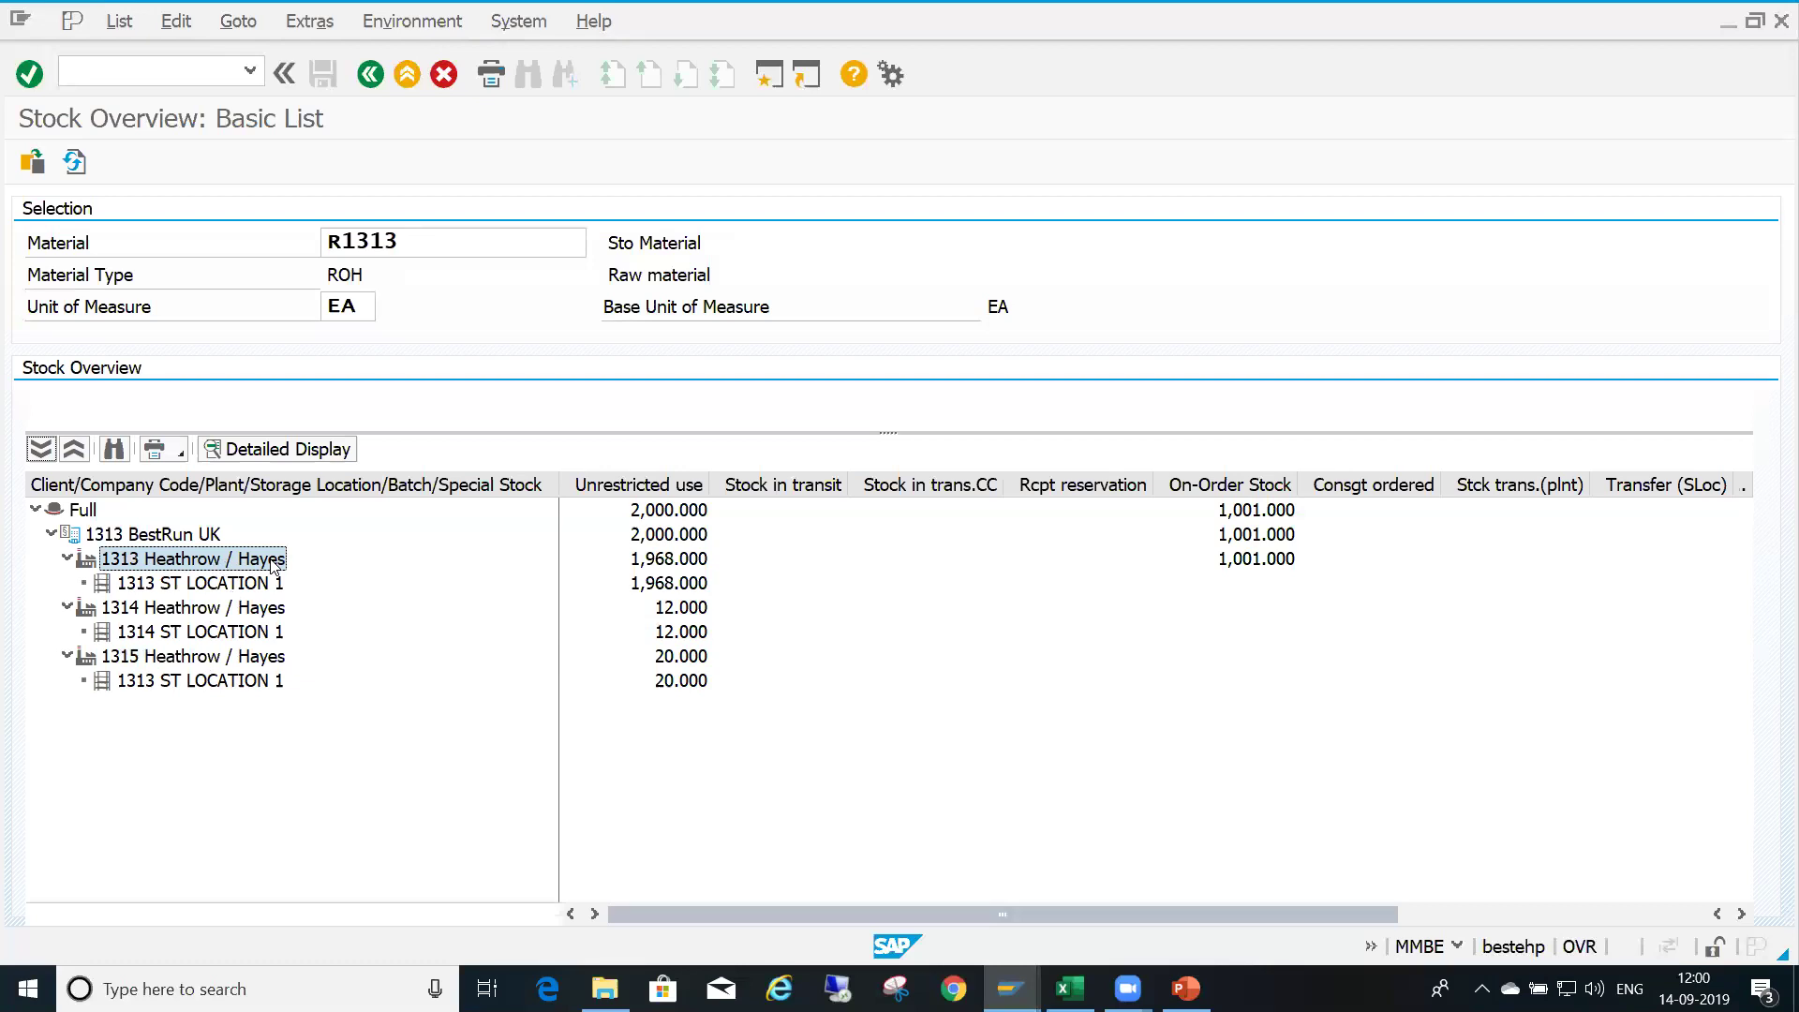
left_click(271, 659)
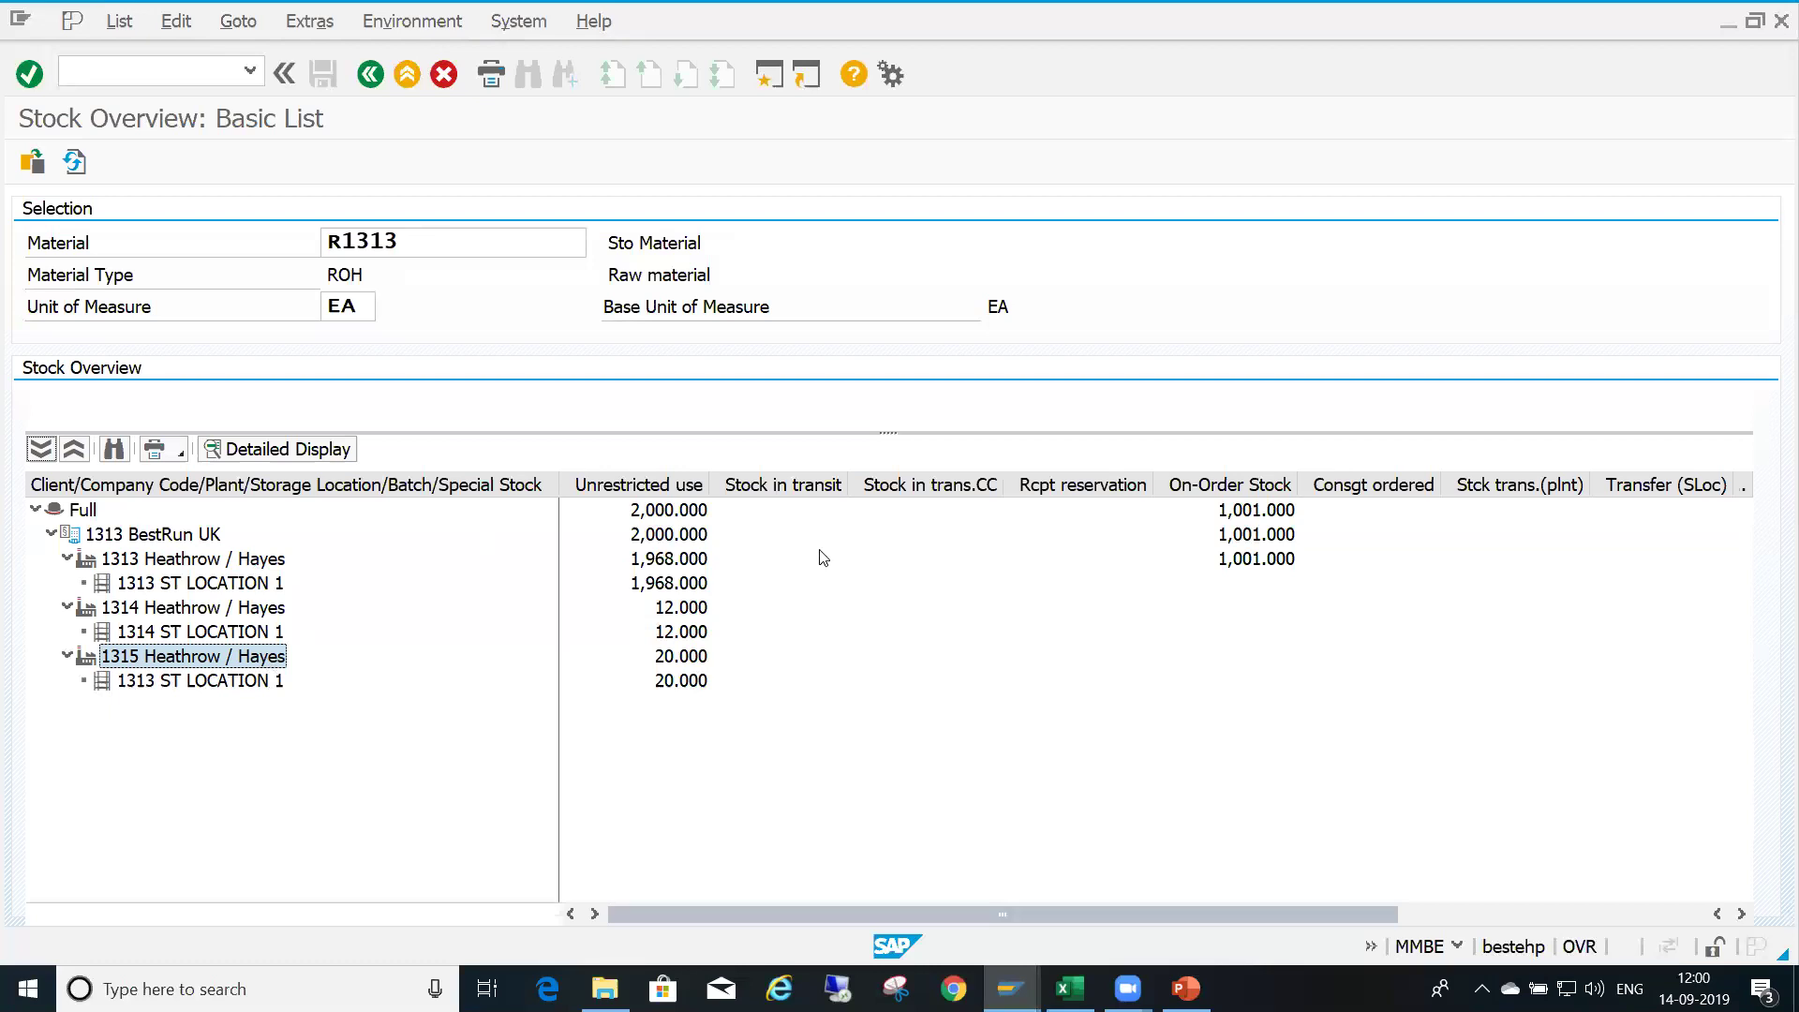
left_click(818, 486)
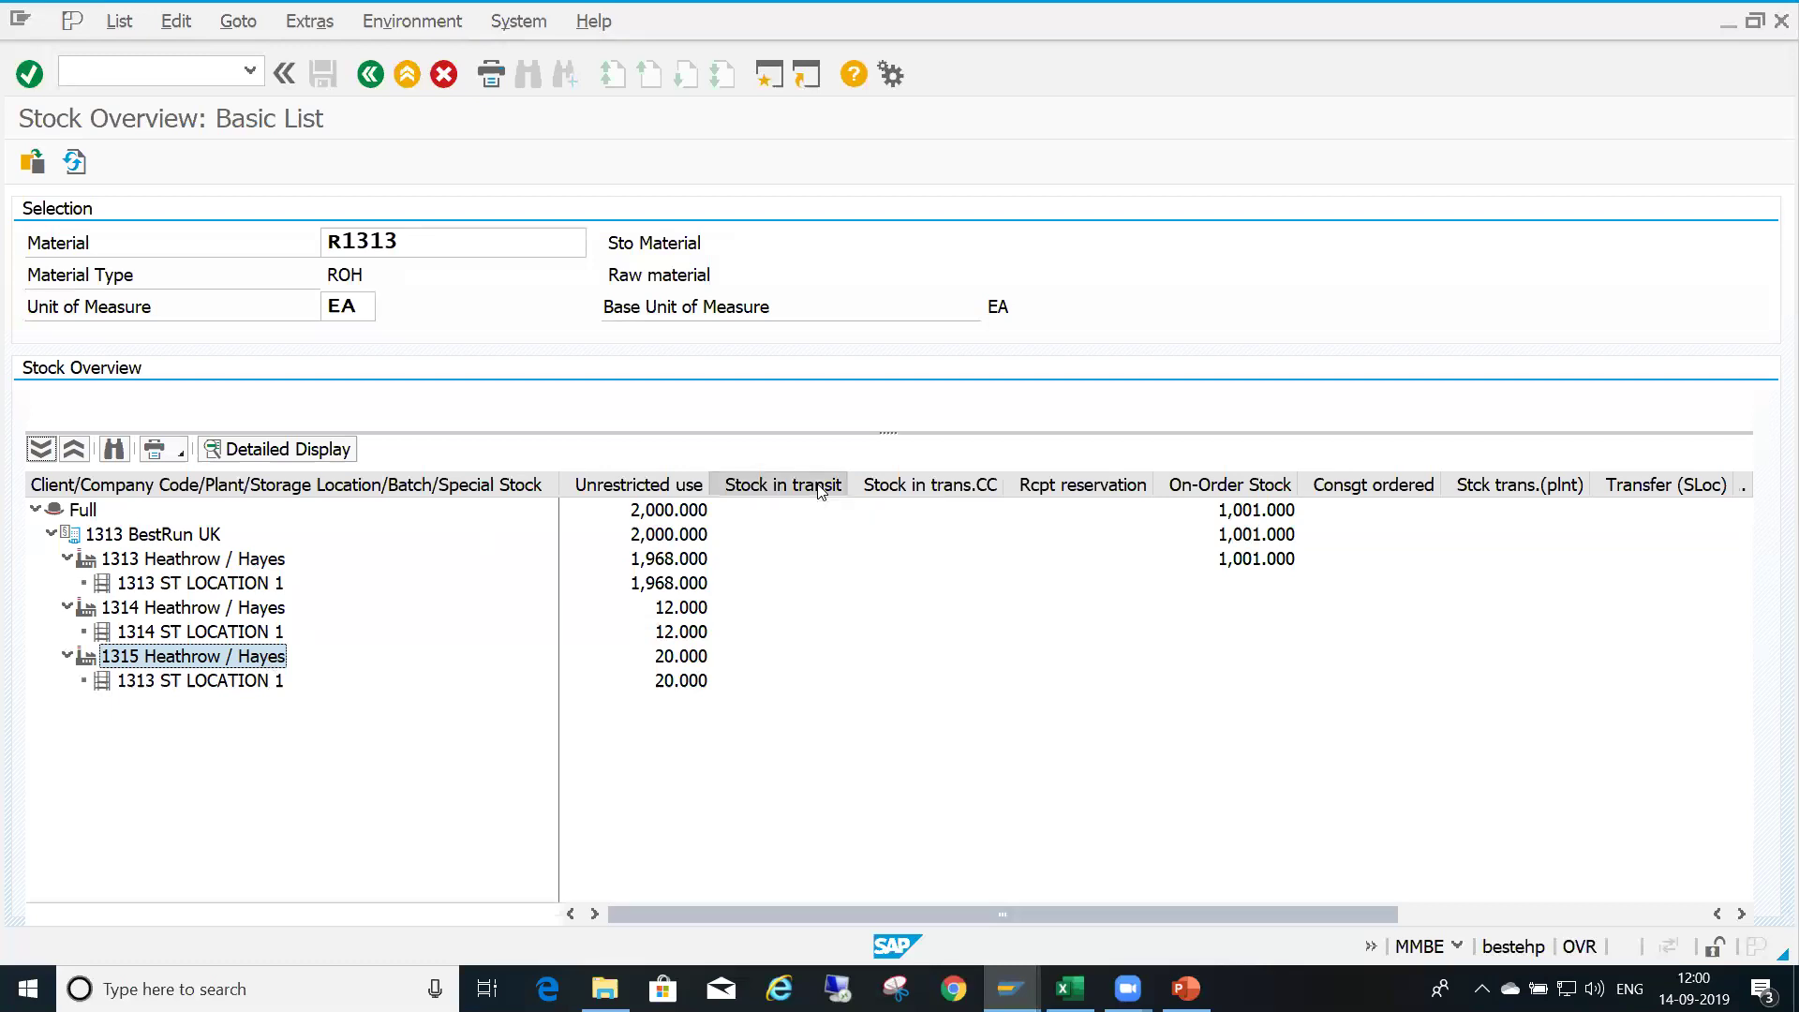
left_click(703, 658)
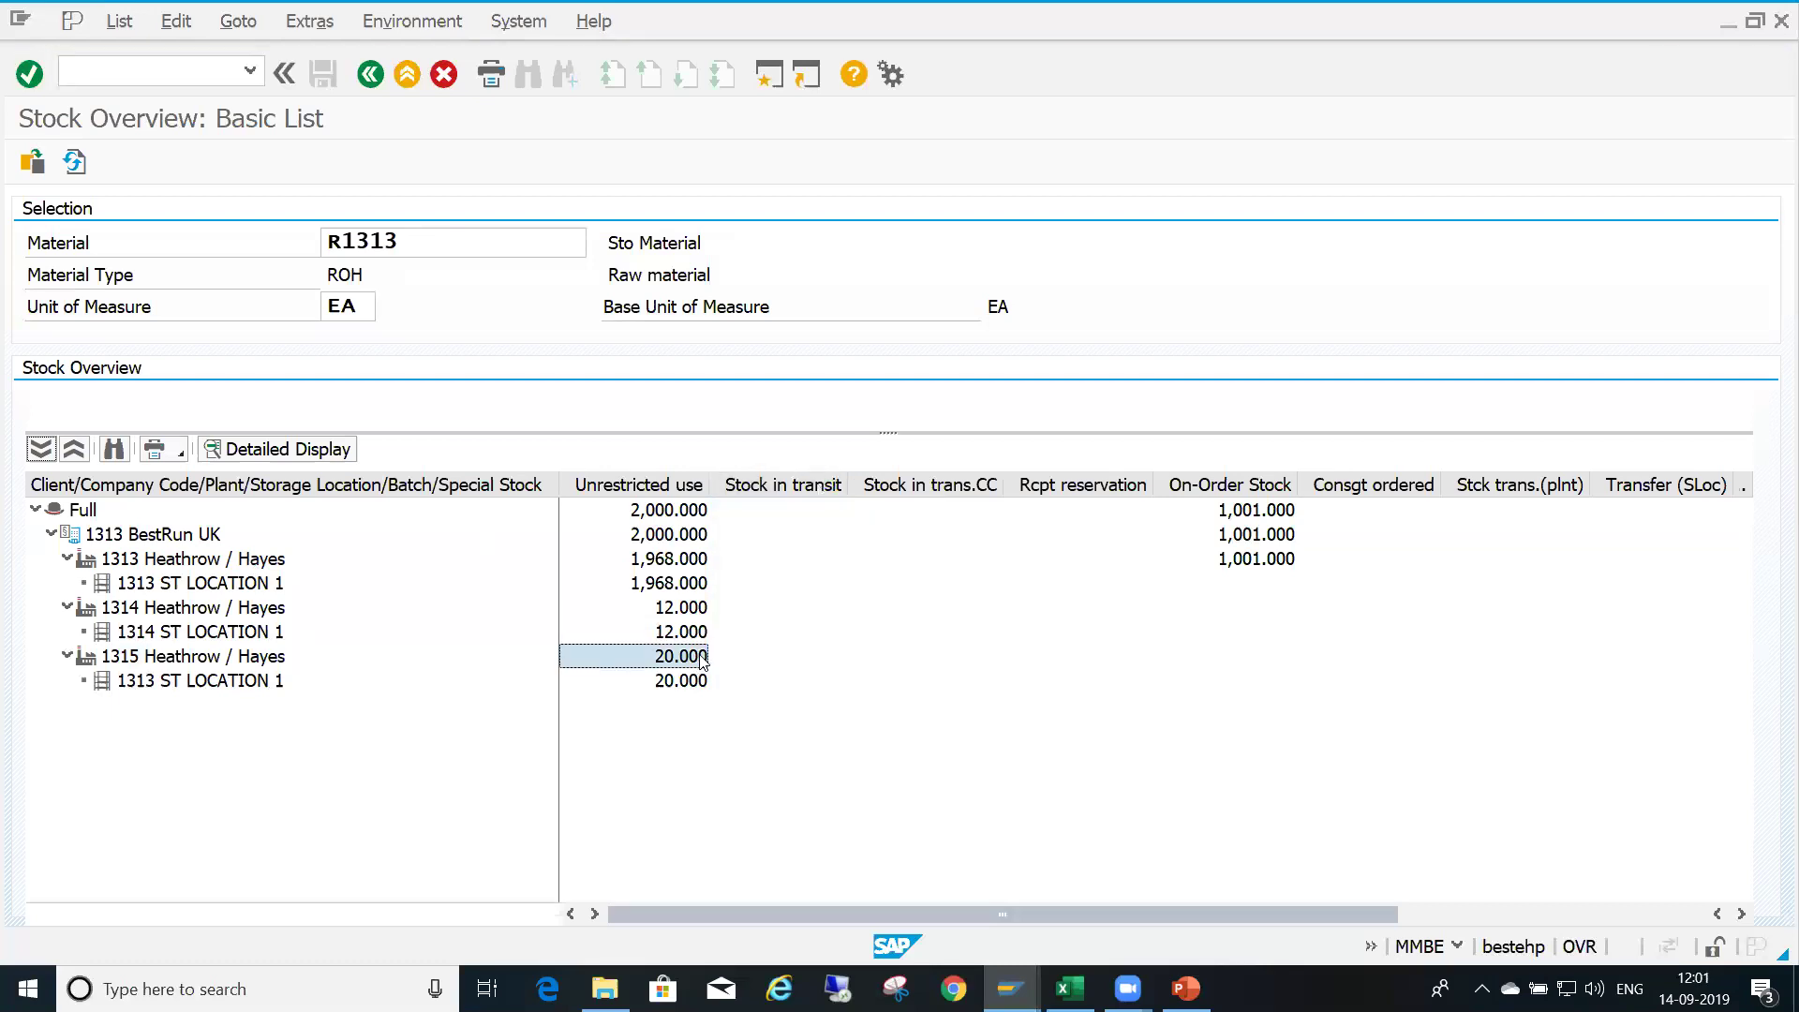
left_click(758, 666)
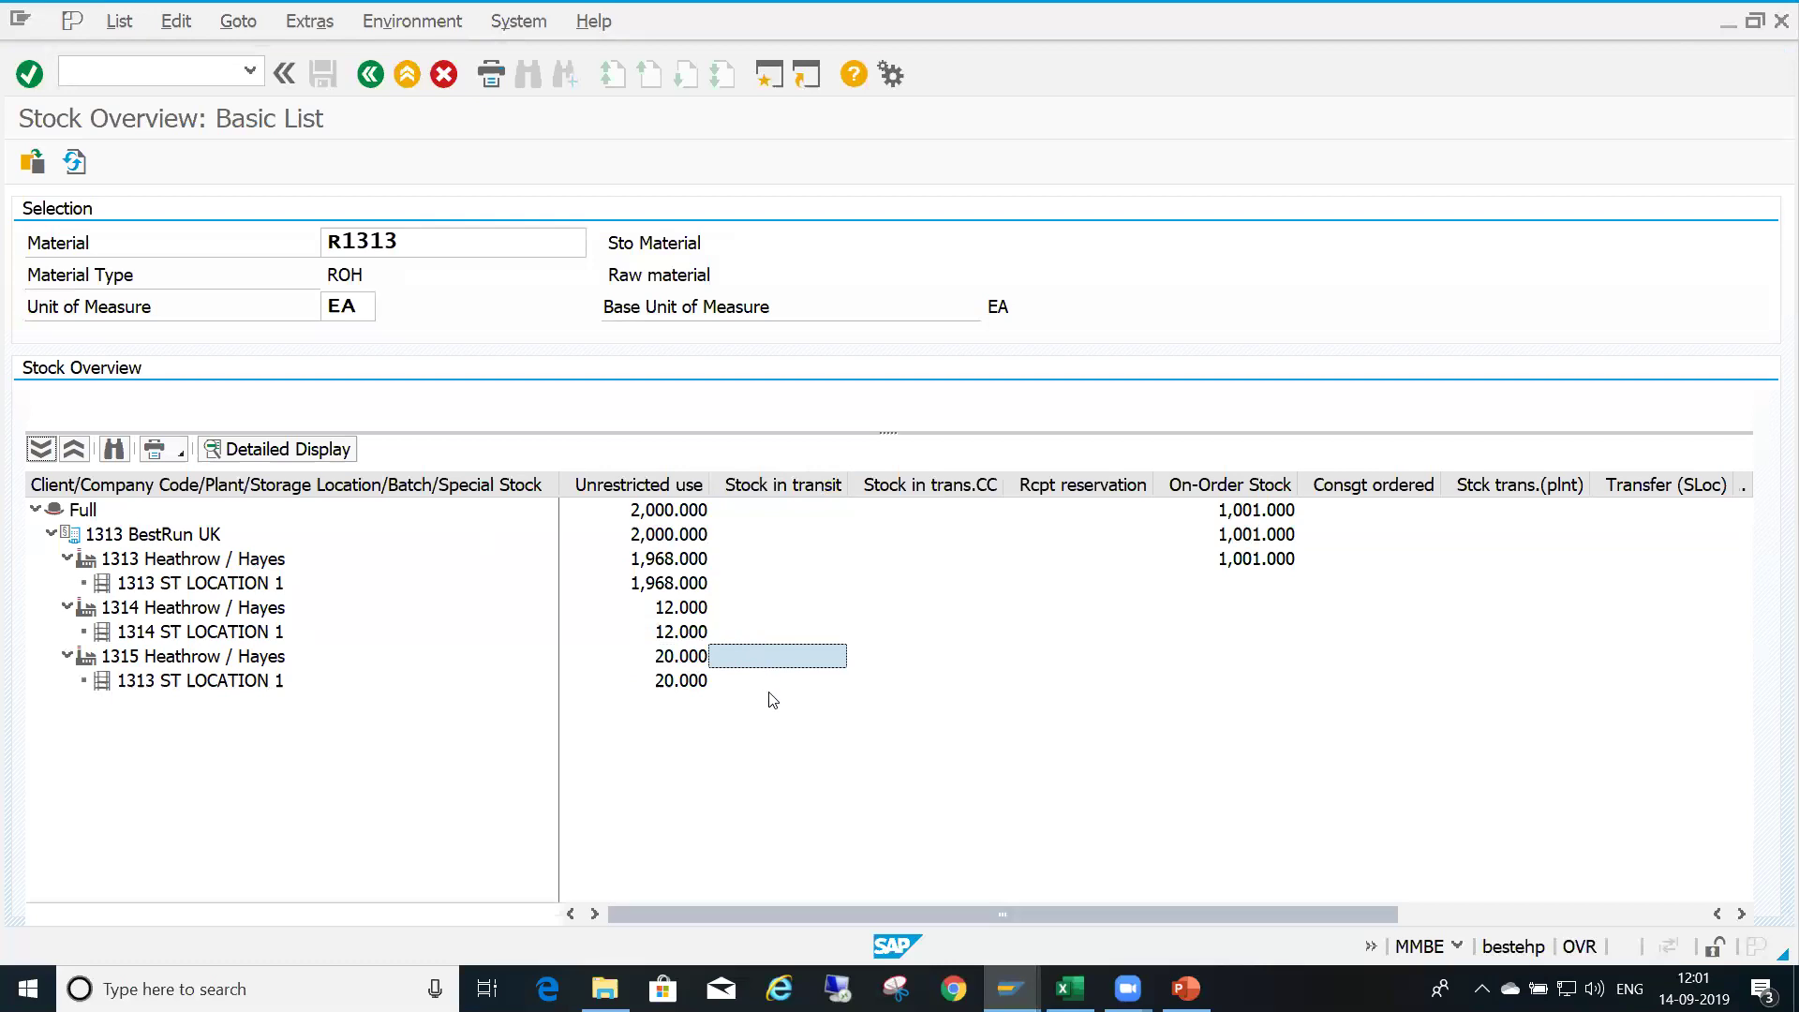
Switch to the Display IMG session and review the stock transport order activities from Define Shipping Data for Plants to Assign Delivery Type and Checking Rule
left_click(1010, 988)
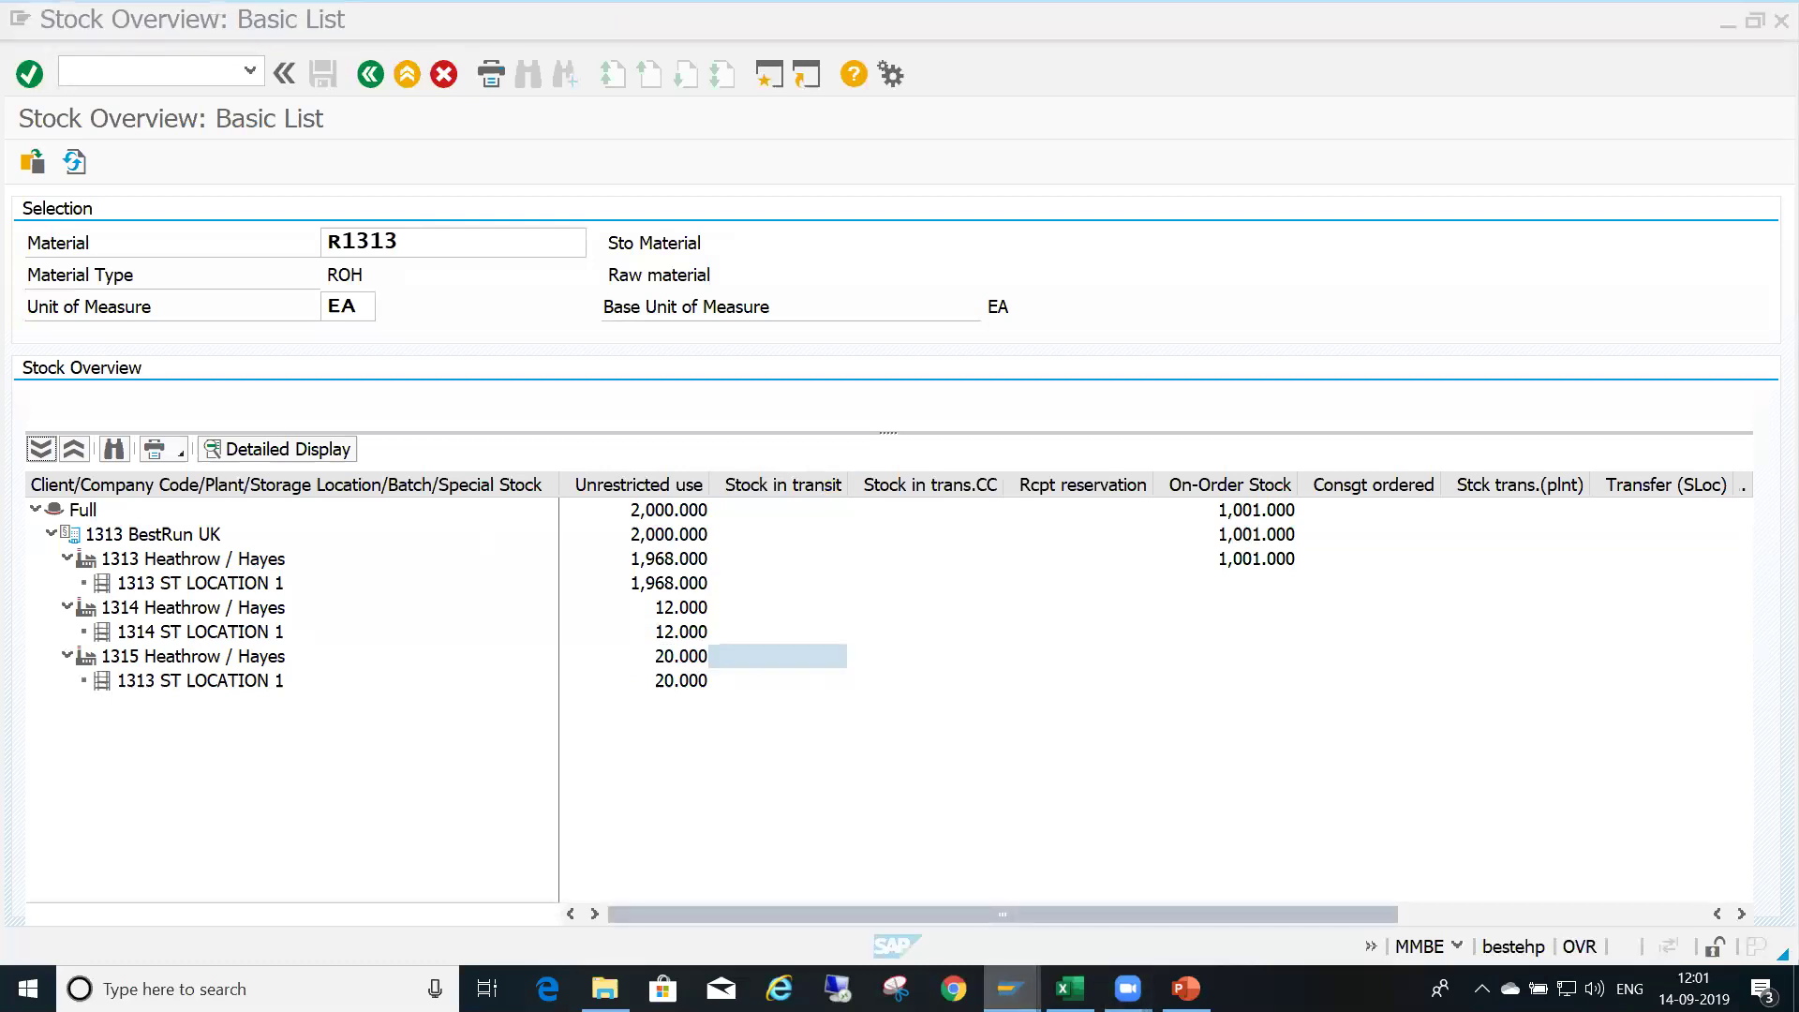
left_click(651, 936)
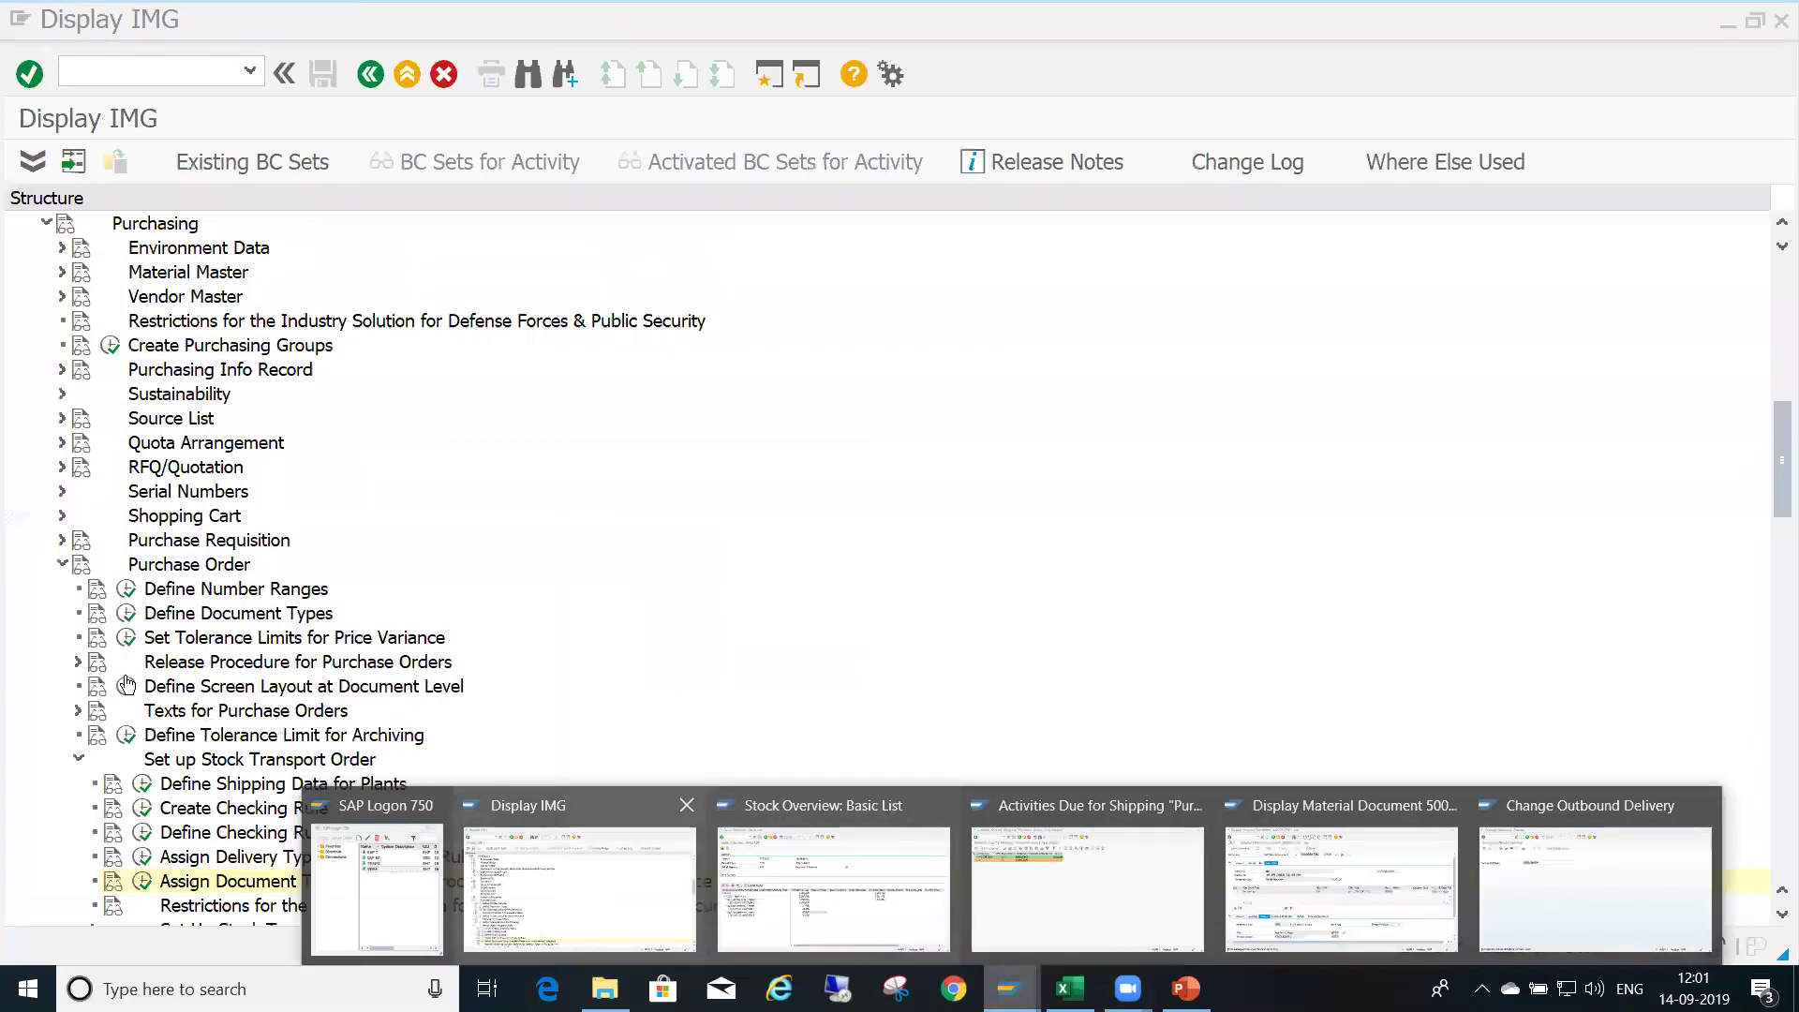
left_click(279, 787)
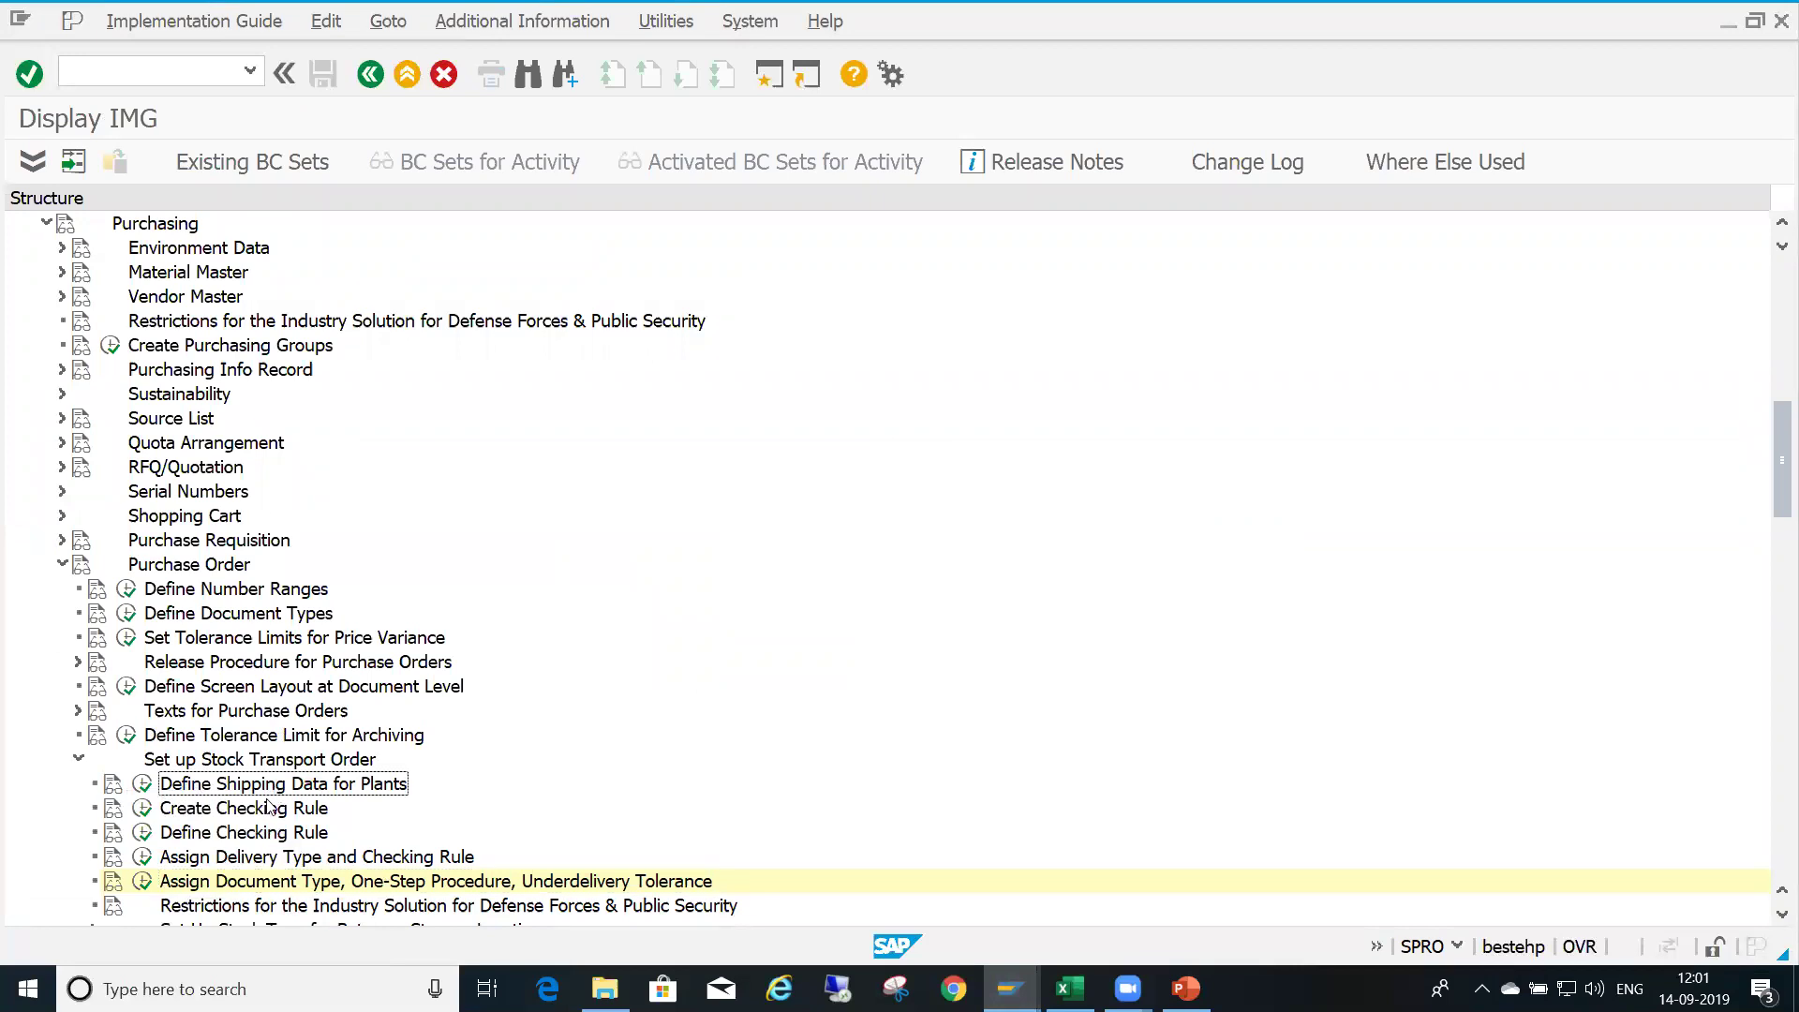
left_click(281, 813)
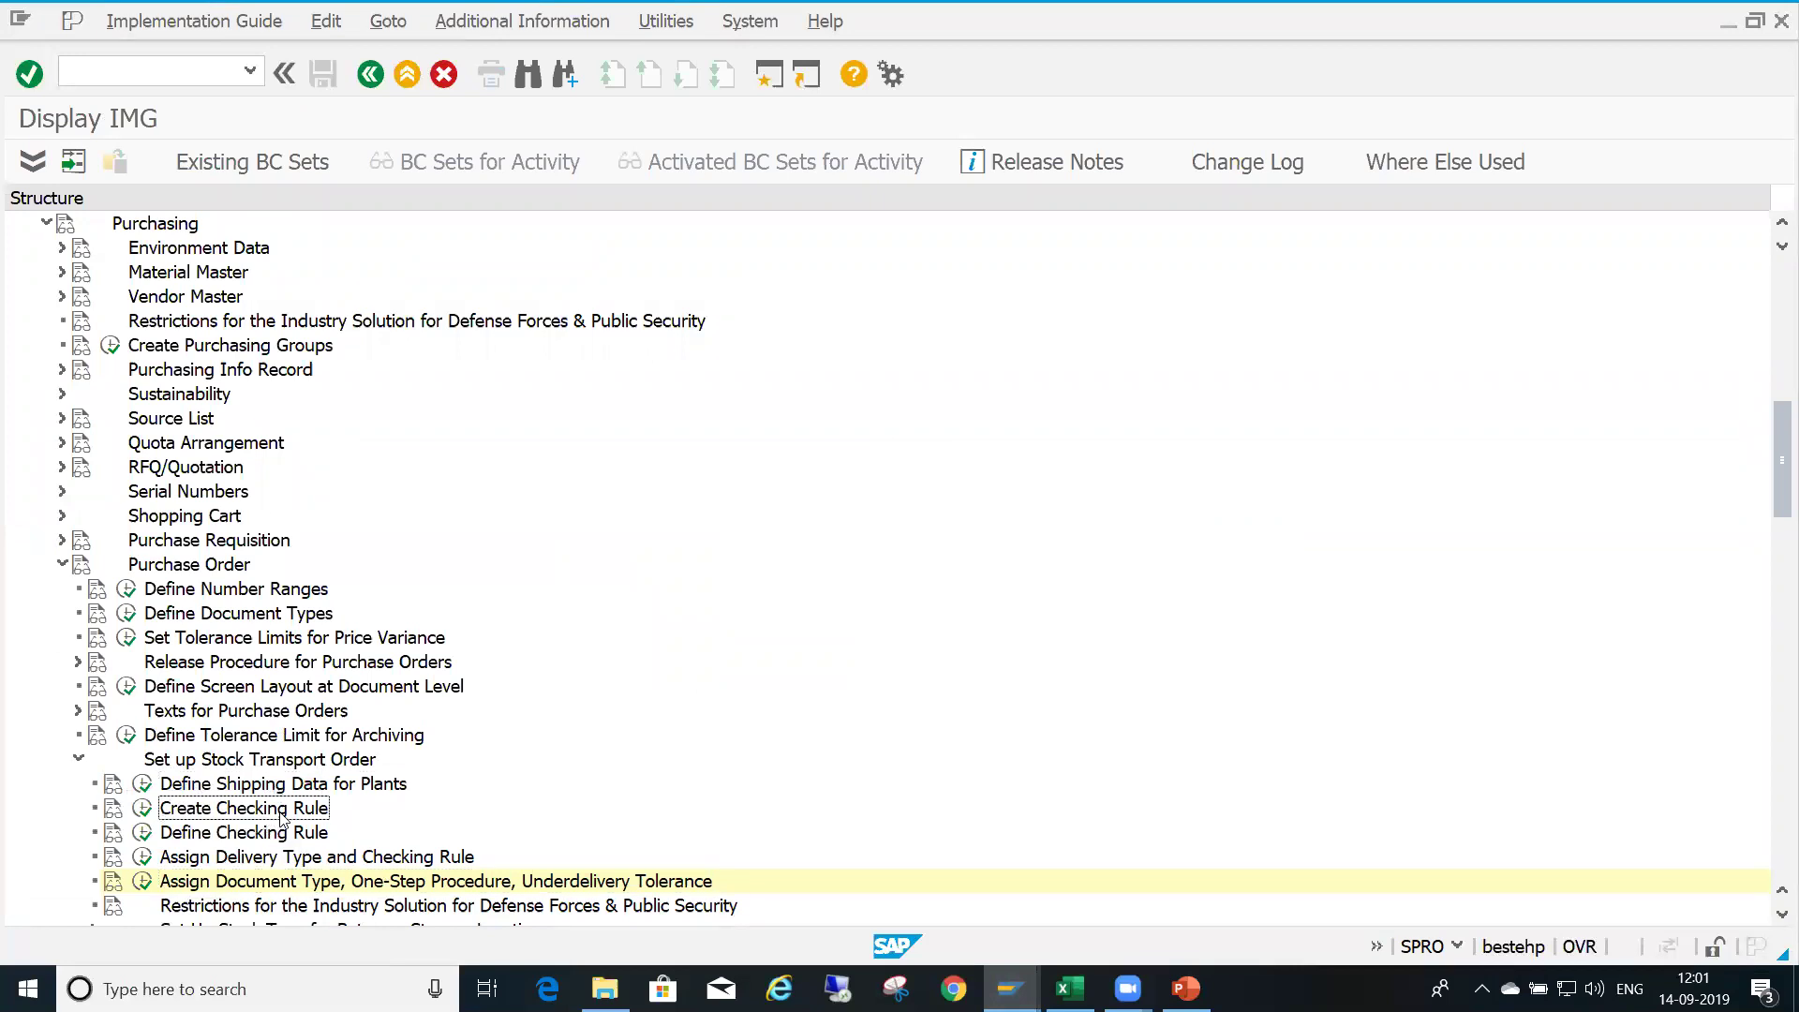
left_click(300, 836)
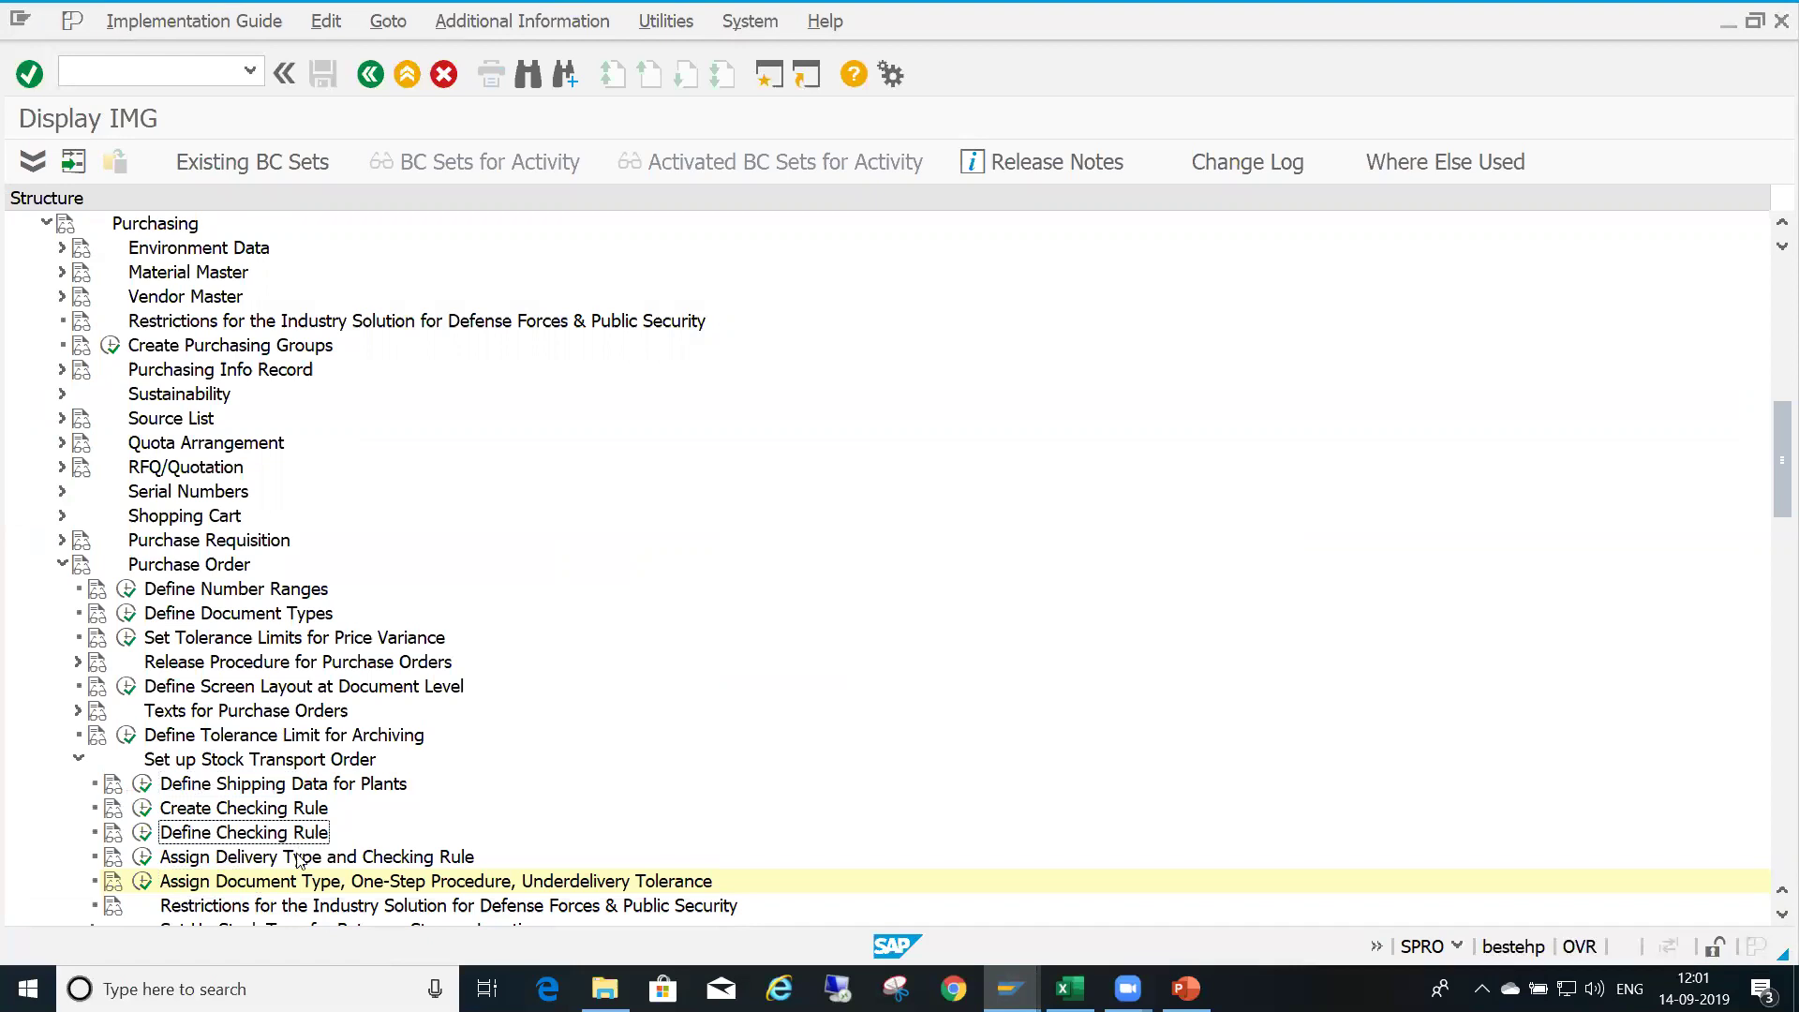
left_click(304, 862)
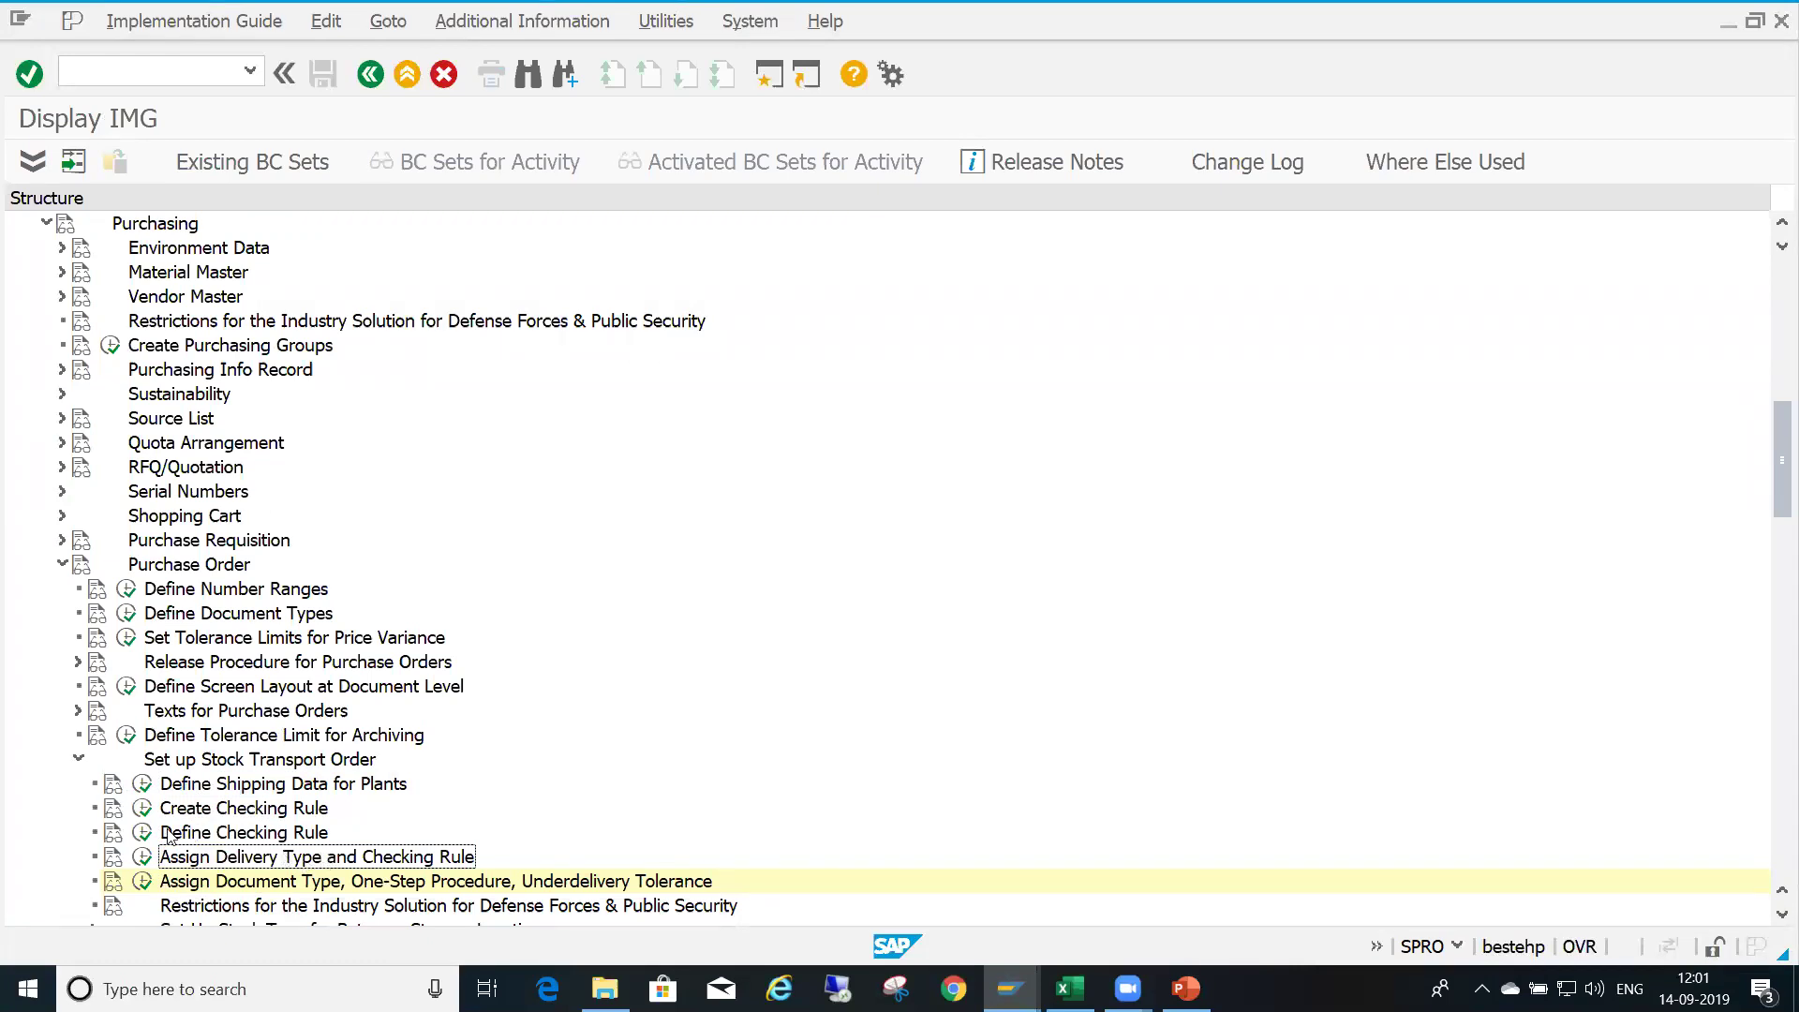
Look up document type UB with supplying plant 1313 in Assign Delivery Type and Checking Rule, and leave the view
left_click(147, 859)
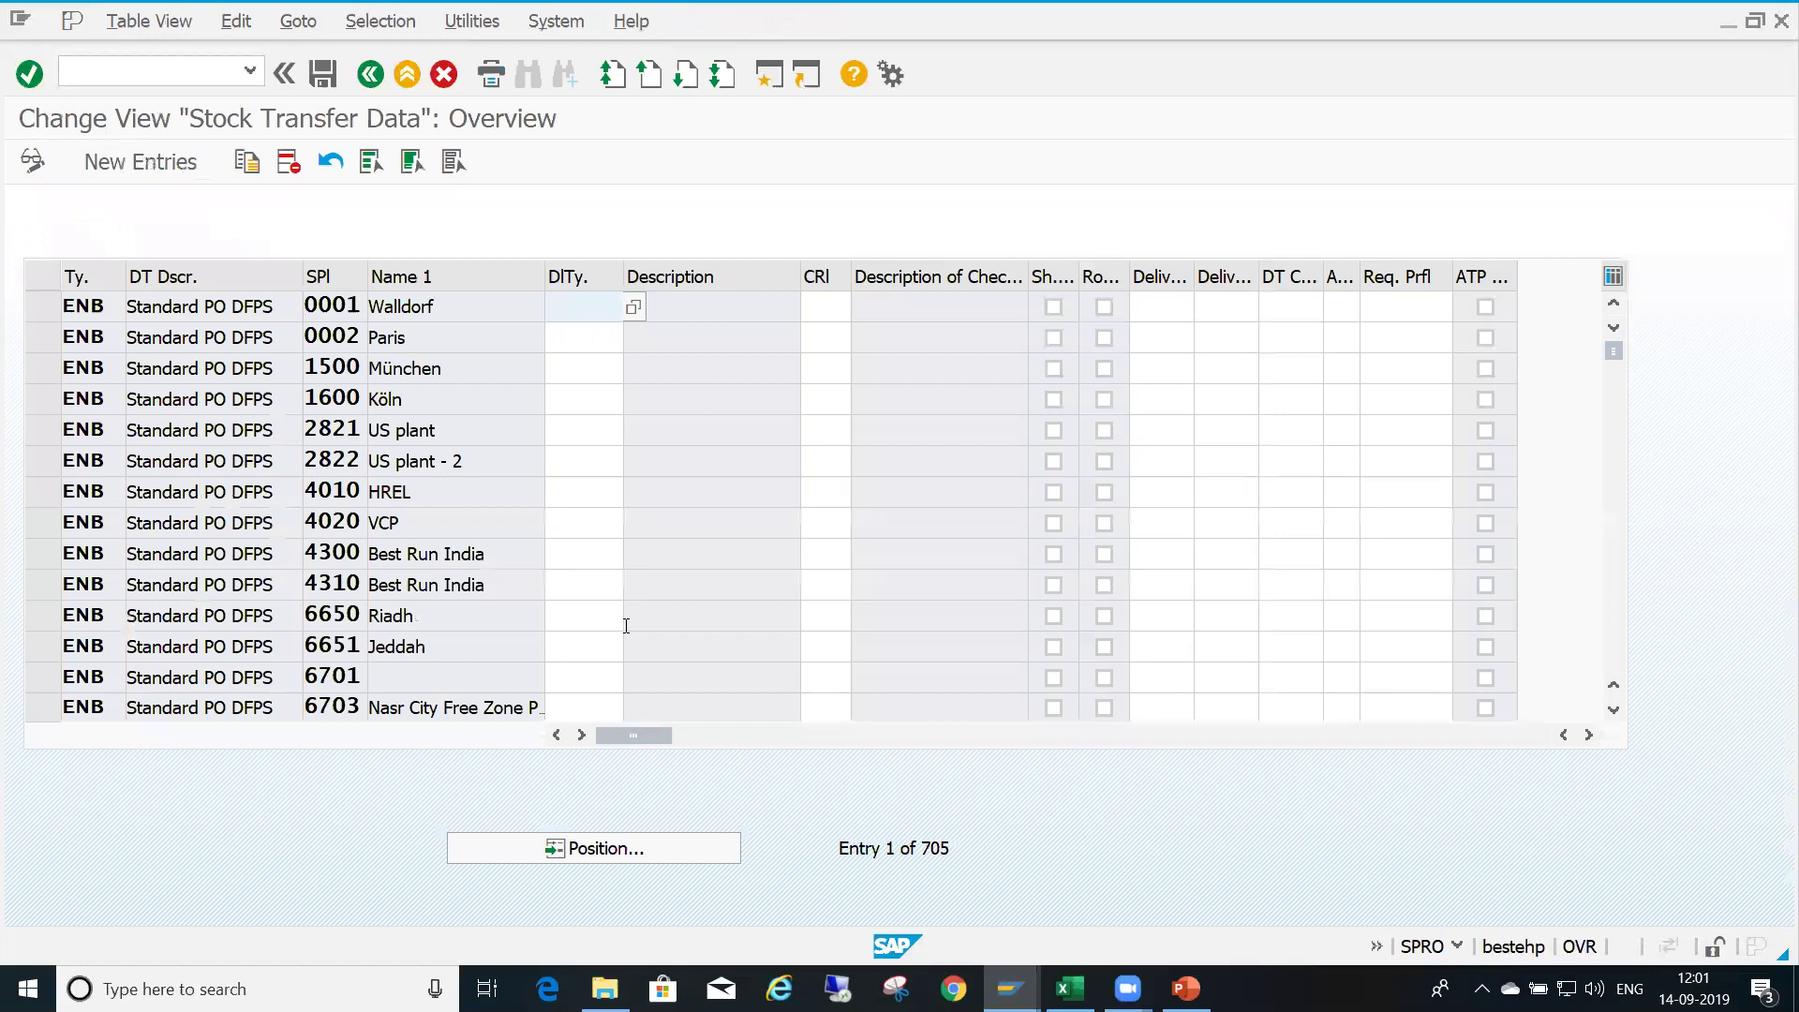
left_click(591, 850)
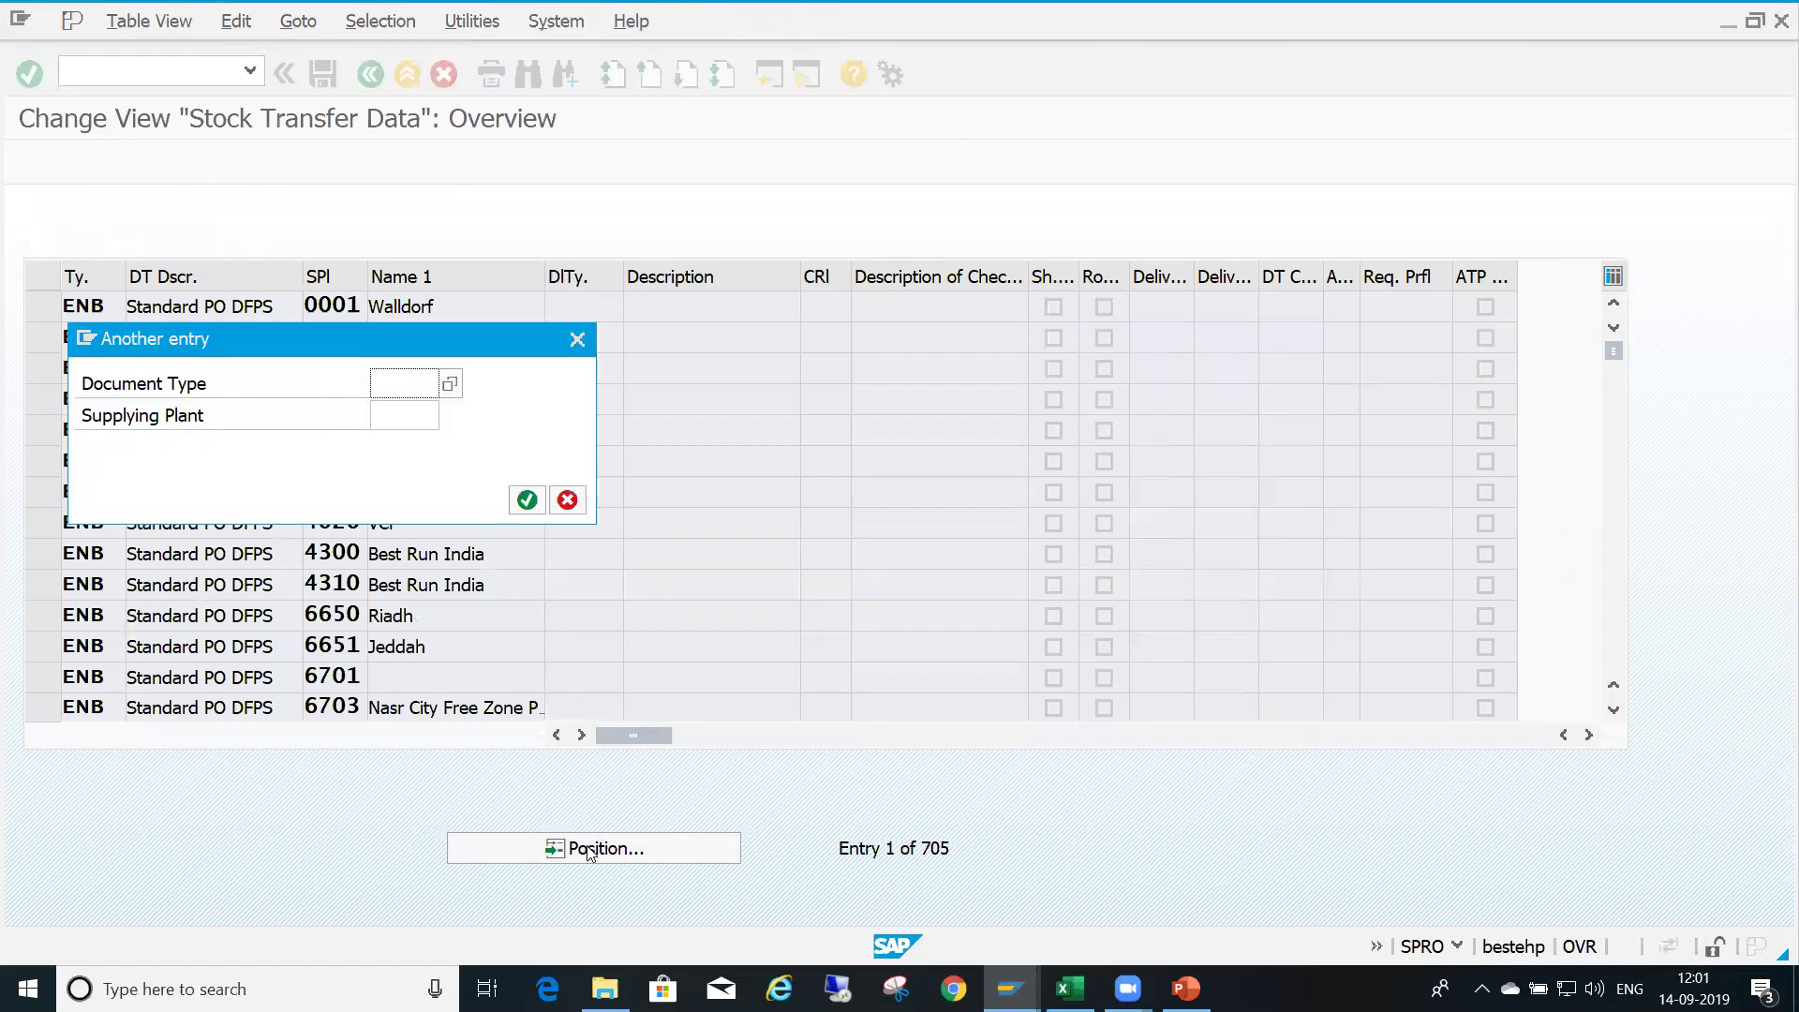
type("ub")
key("Tab")
type("1313")
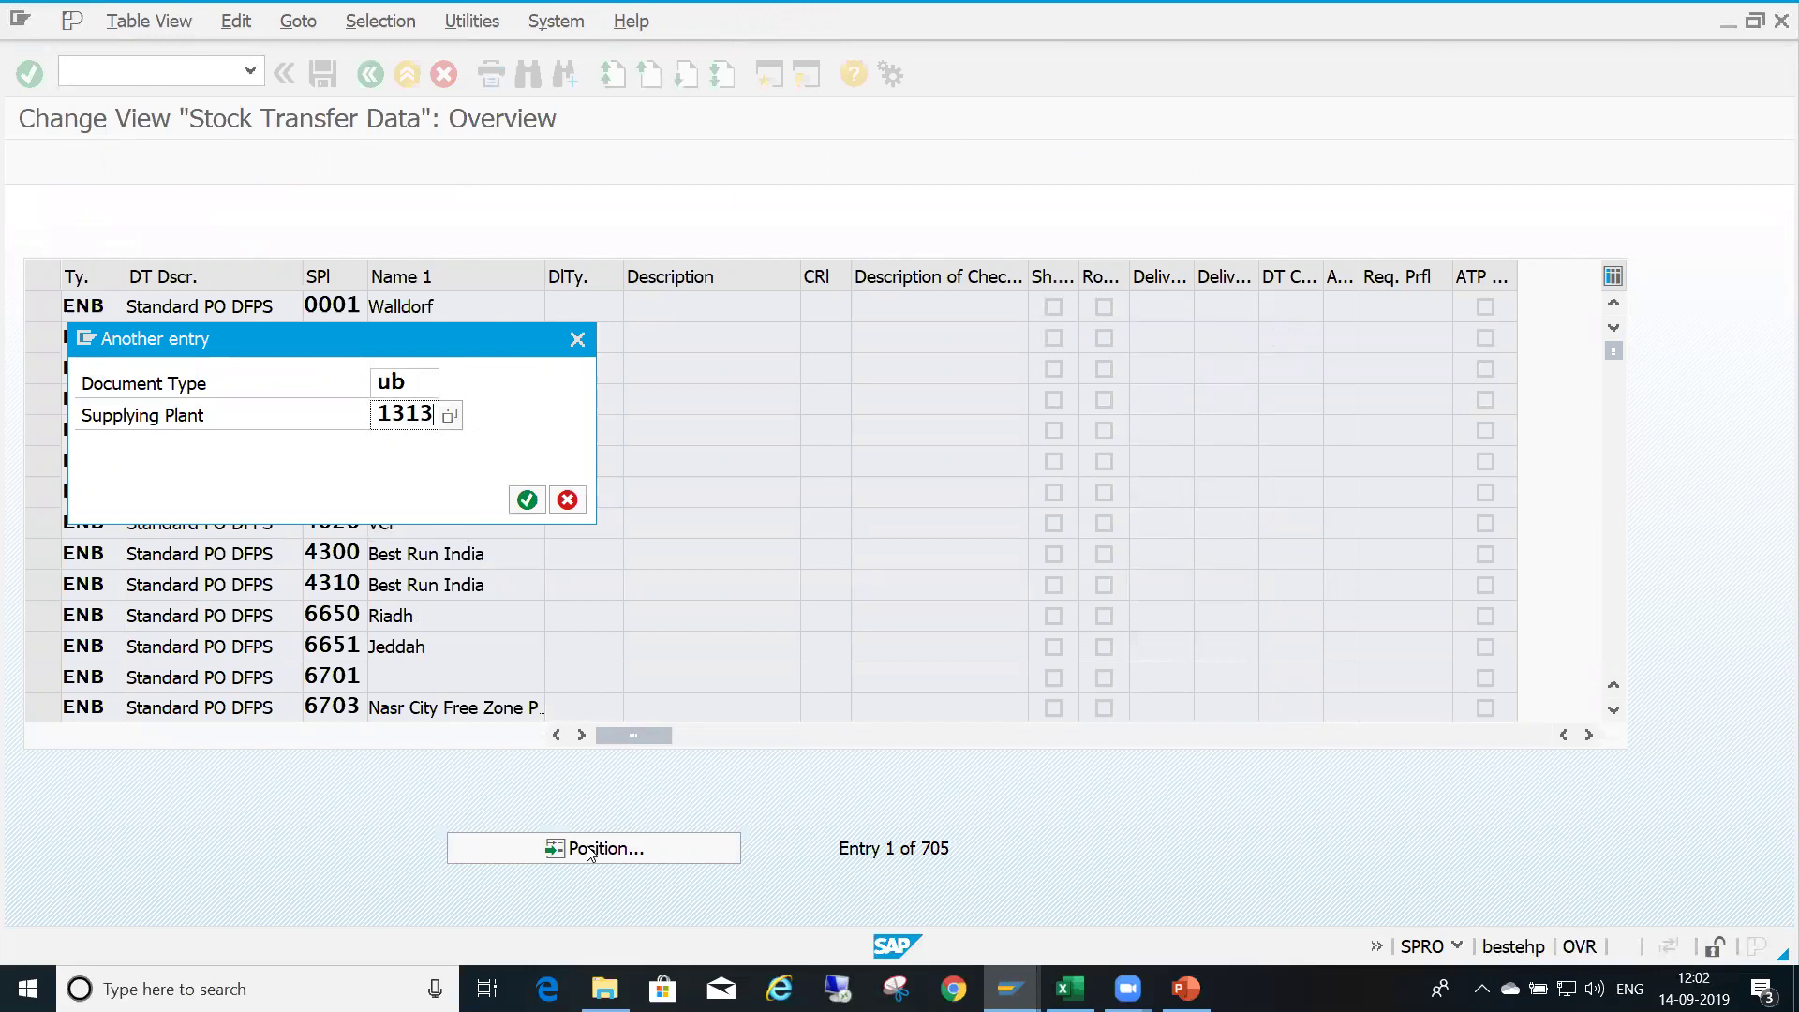
key("Return")
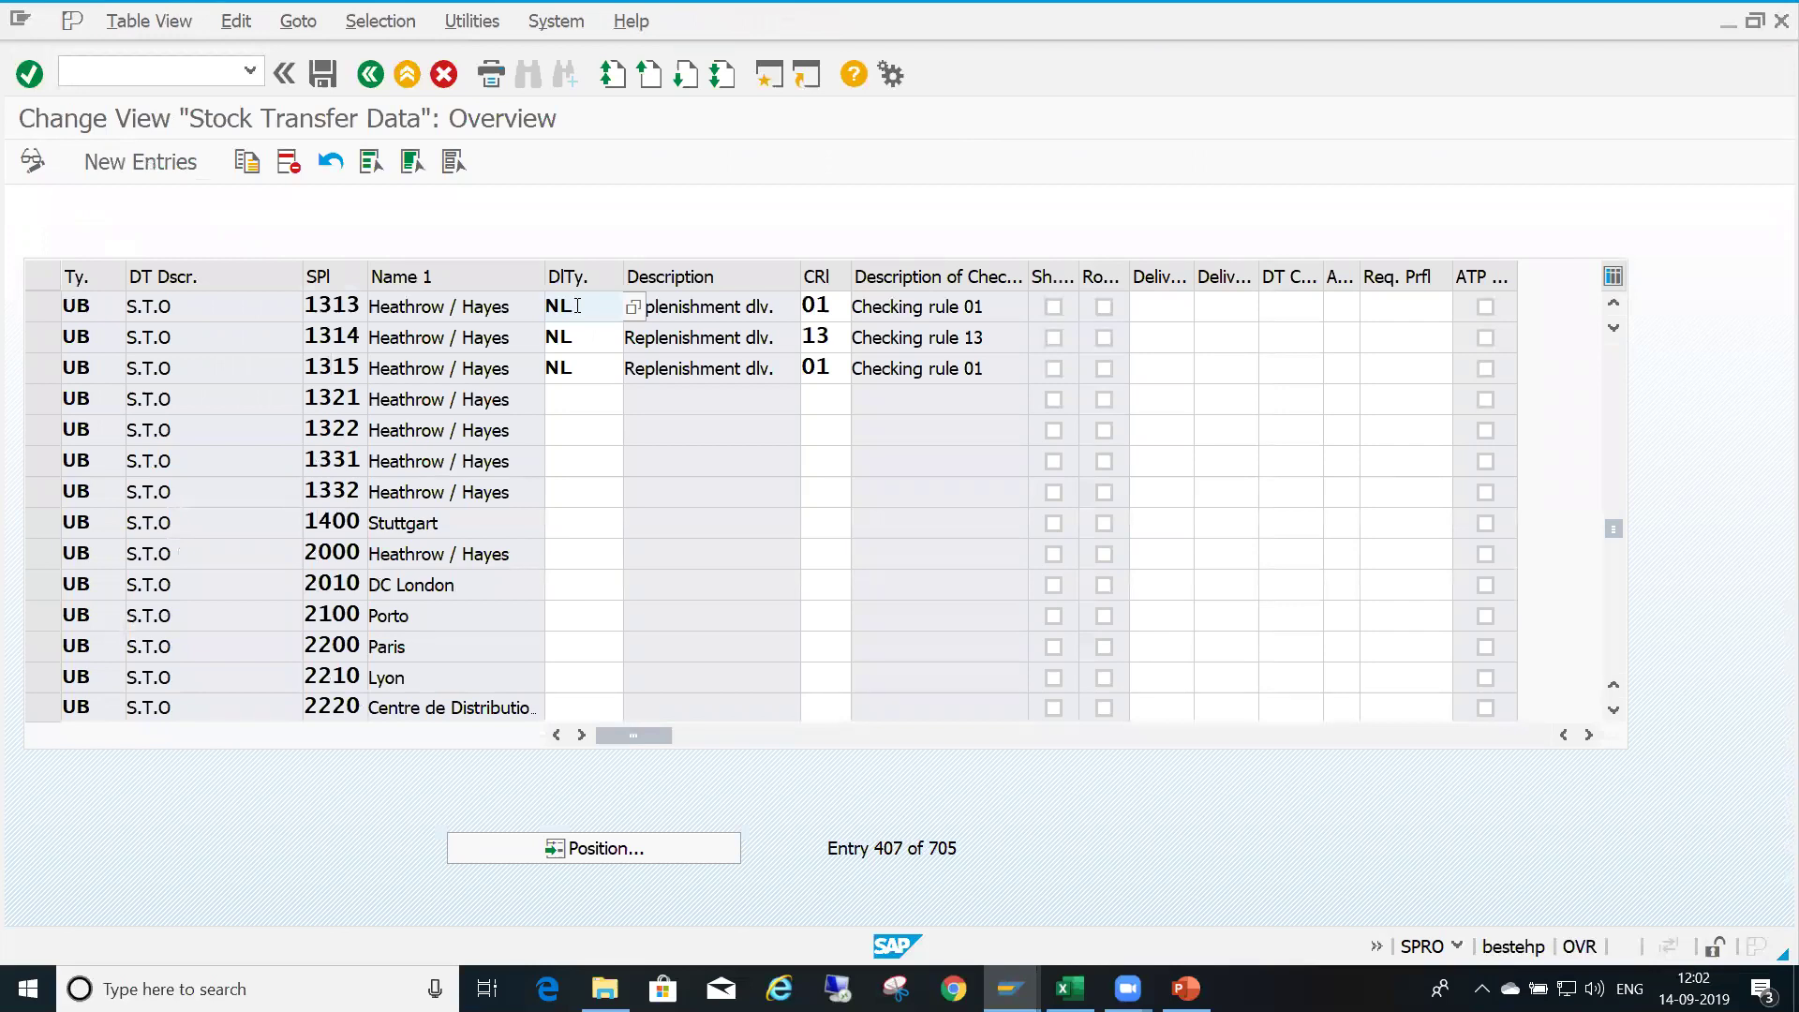
left_click(371, 75)
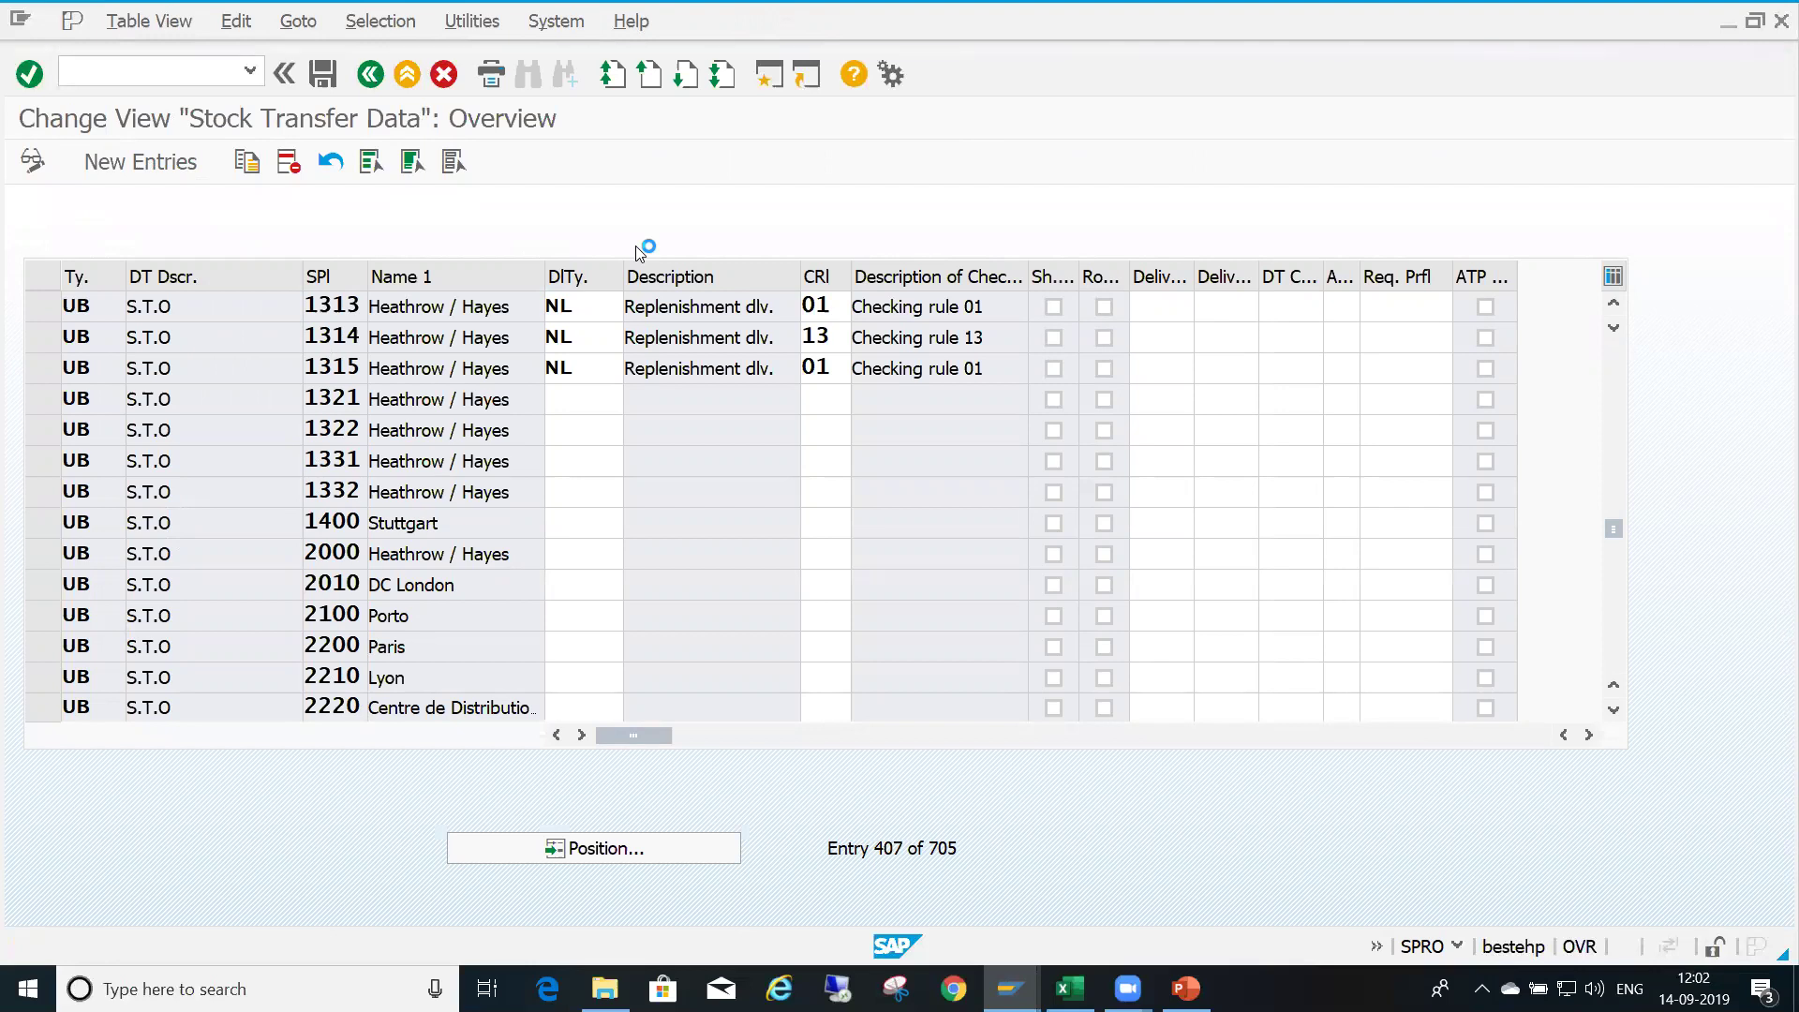